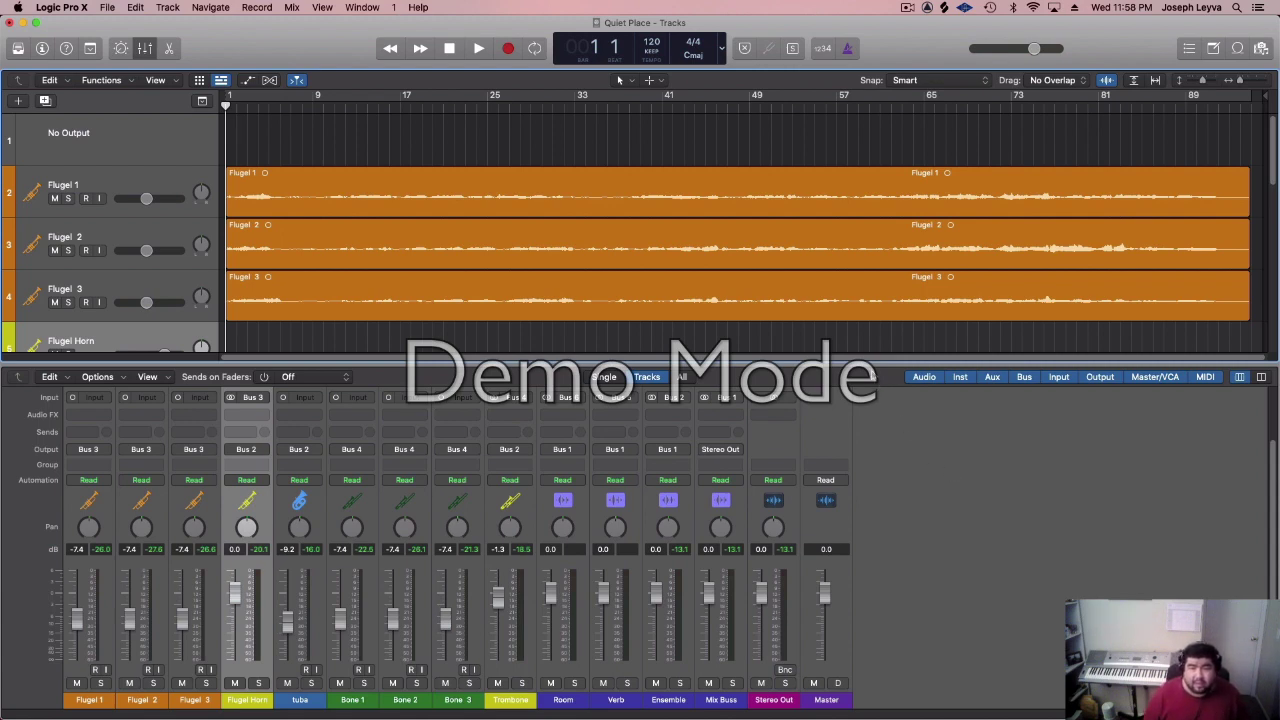
# - Hide the mixer and go through the instrument groups by selecting the three Flugel tracks, the tuba track and the three Bone tracks in turn
pyautogui.press('x')
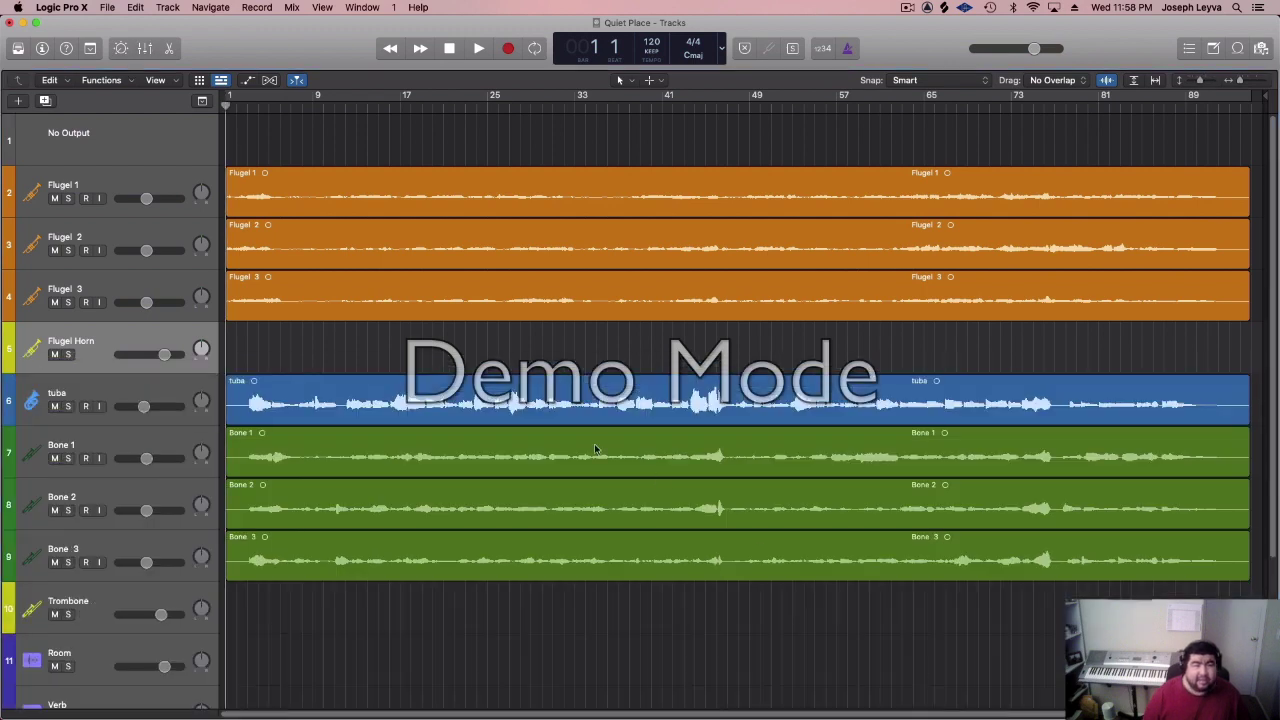
pyautogui.click(116, 192)
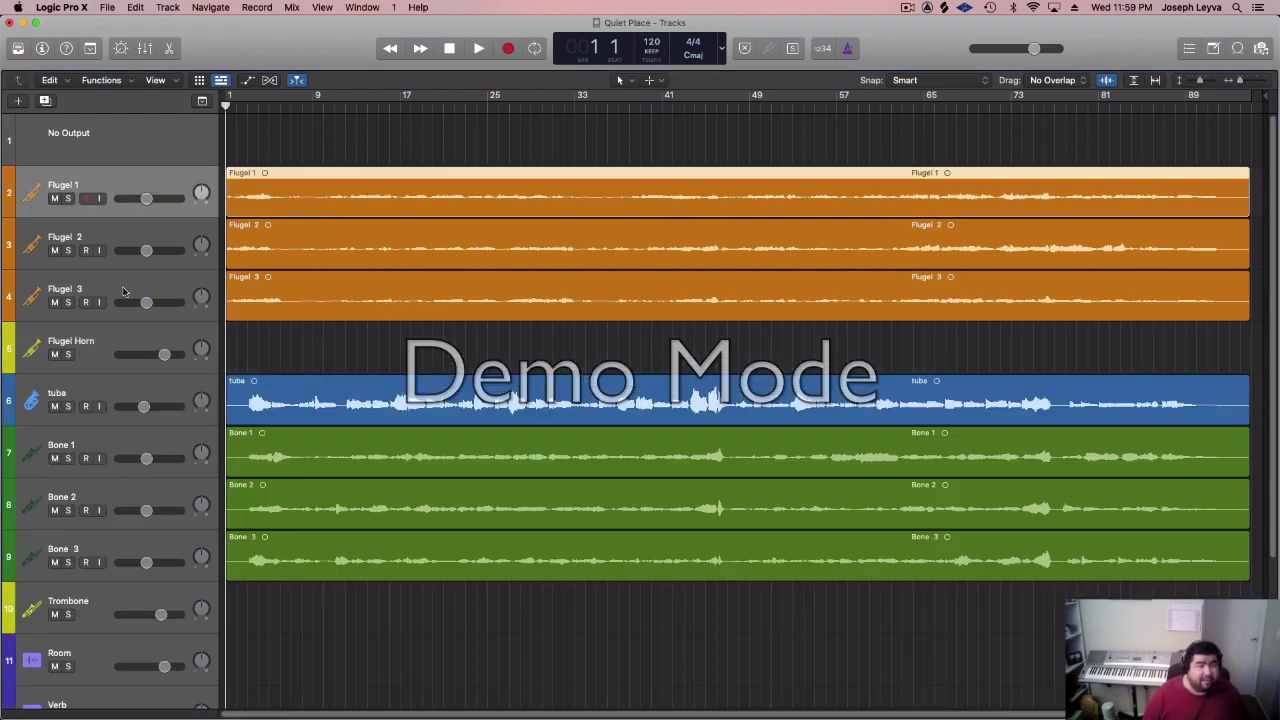
pyautogui.keyDown('shift'); pyautogui.click(118, 290); pyautogui.keyUp('shift')
pyautogui.click(125, 392)
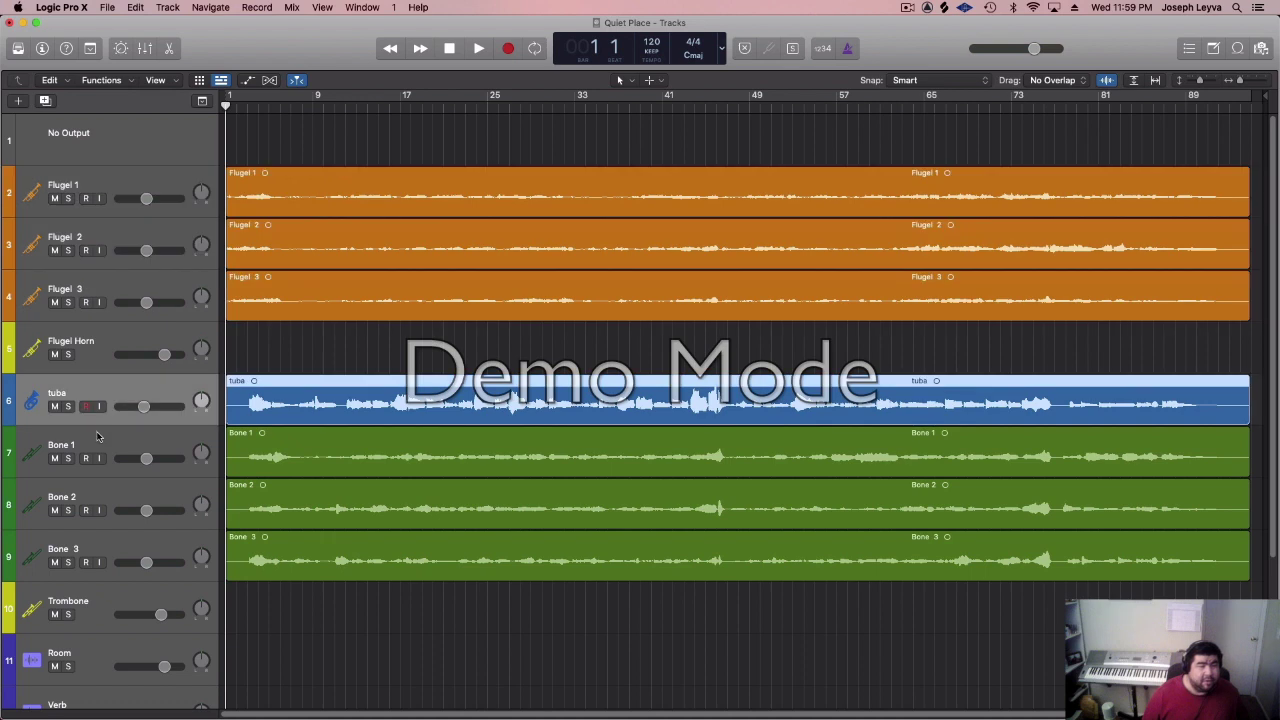
pyautogui.click(96, 441)
pyautogui.keyDown('shift'); pyautogui.click(109, 533); pyautogui.keyUp('shift')
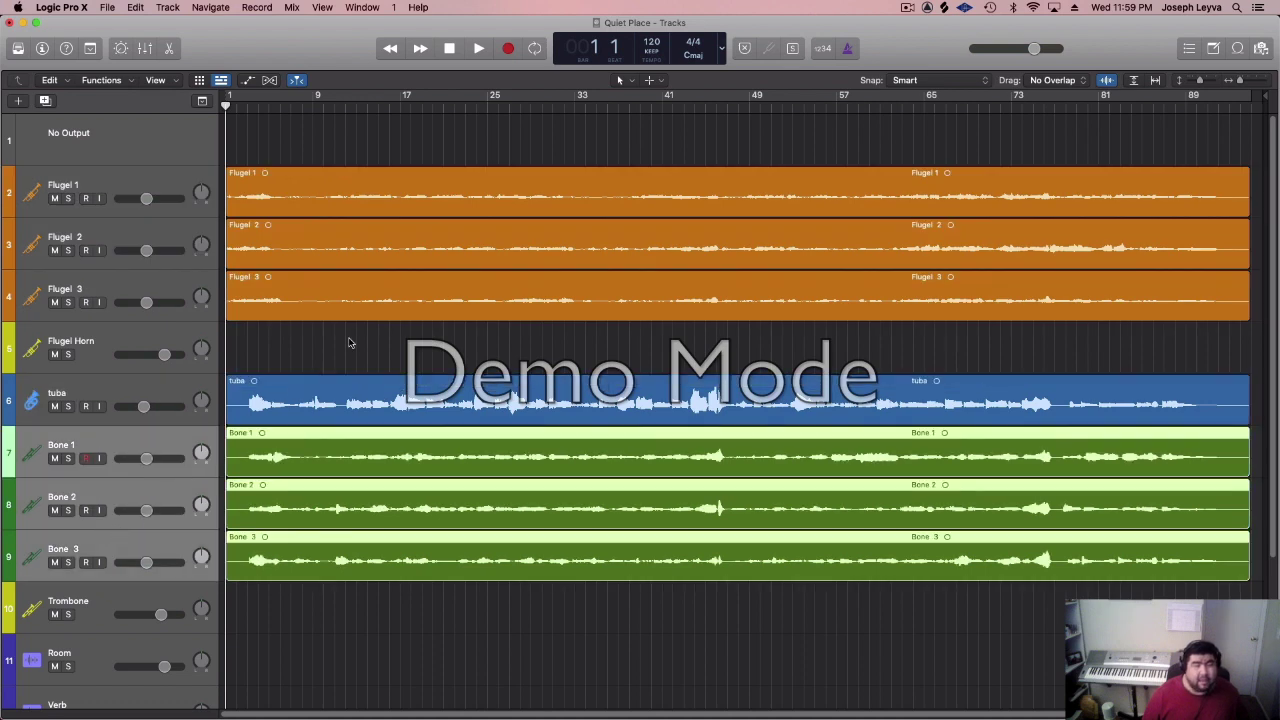
# - Move the playhead to the very start of the project and increase the vertical zoom of the tracks slightly
pyautogui.moveTo(227, 107); pyautogui.dragTo(224, 107)
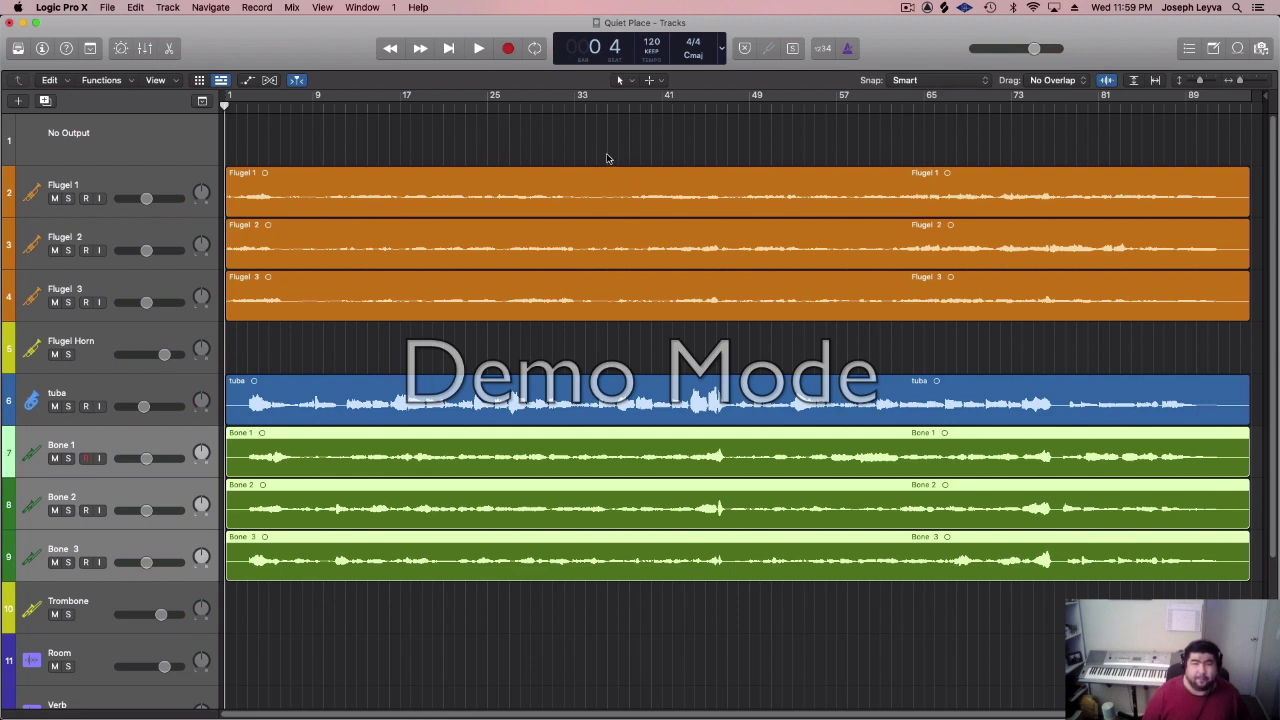
pyautogui.moveTo(1238, 82); pyautogui.dragTo(1239, 82)
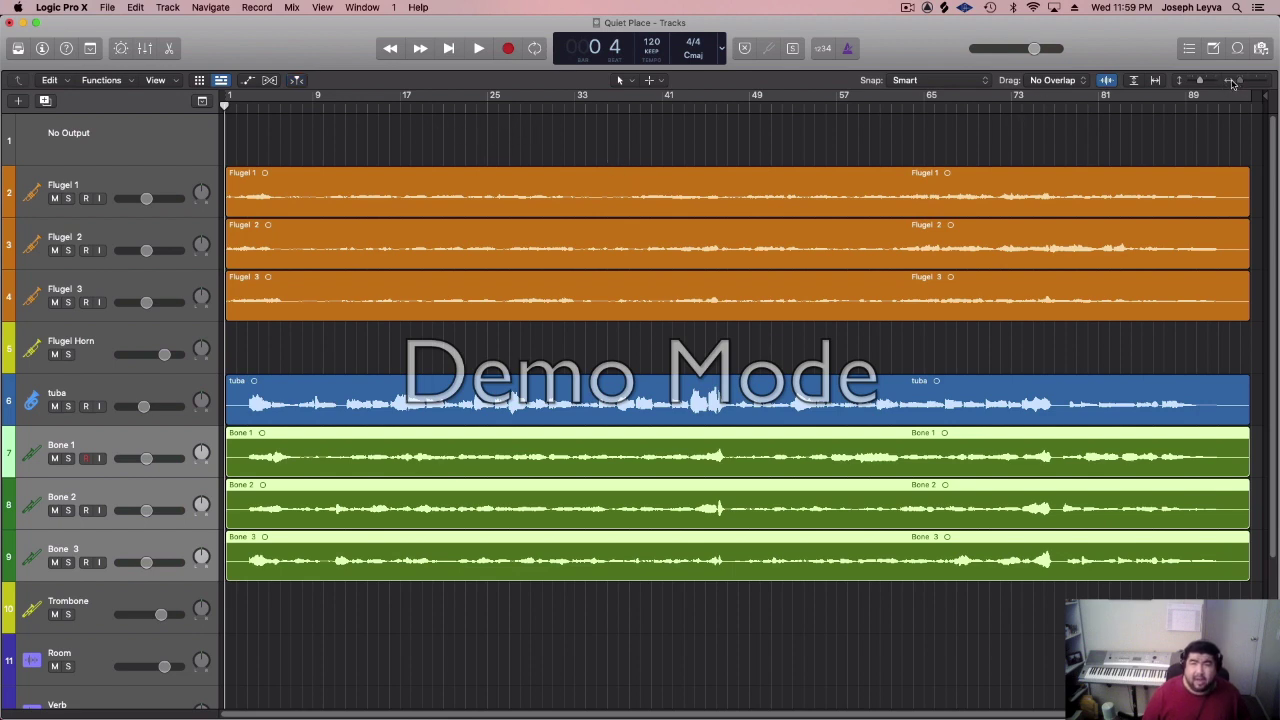
pyautogui.click(1200, 82)
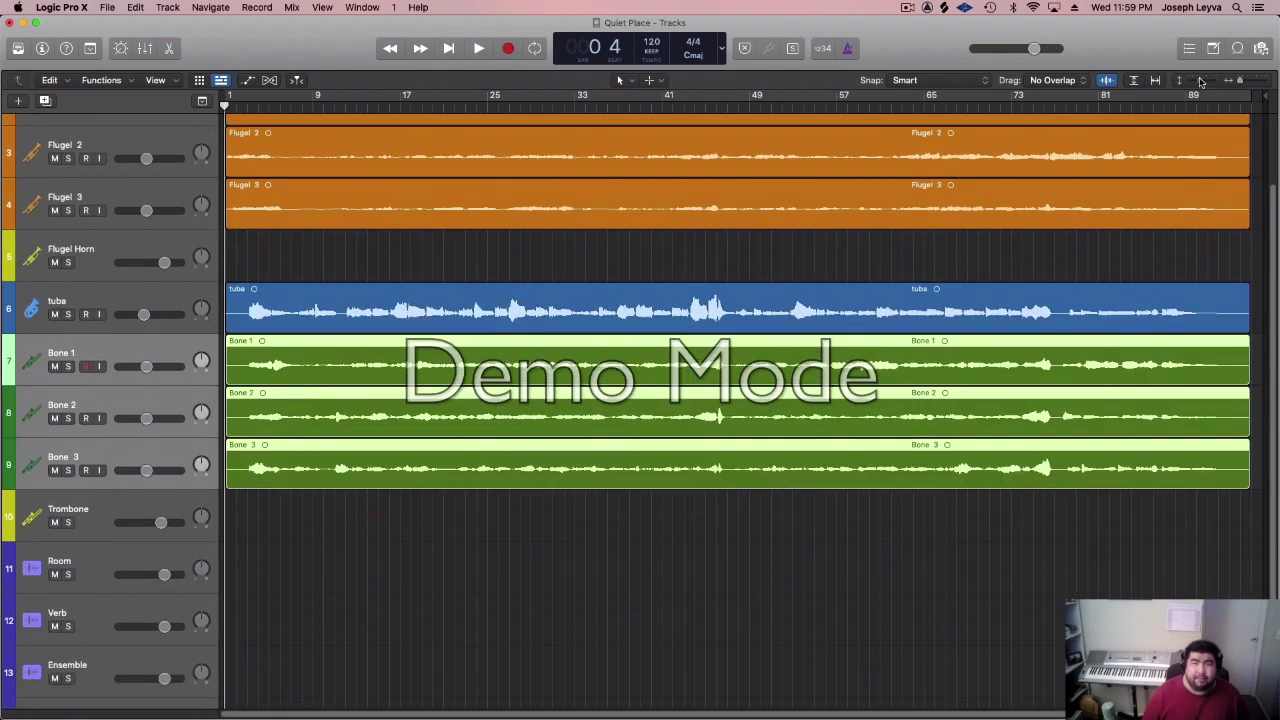
pyautogui.scroll(5, 1249, 150)
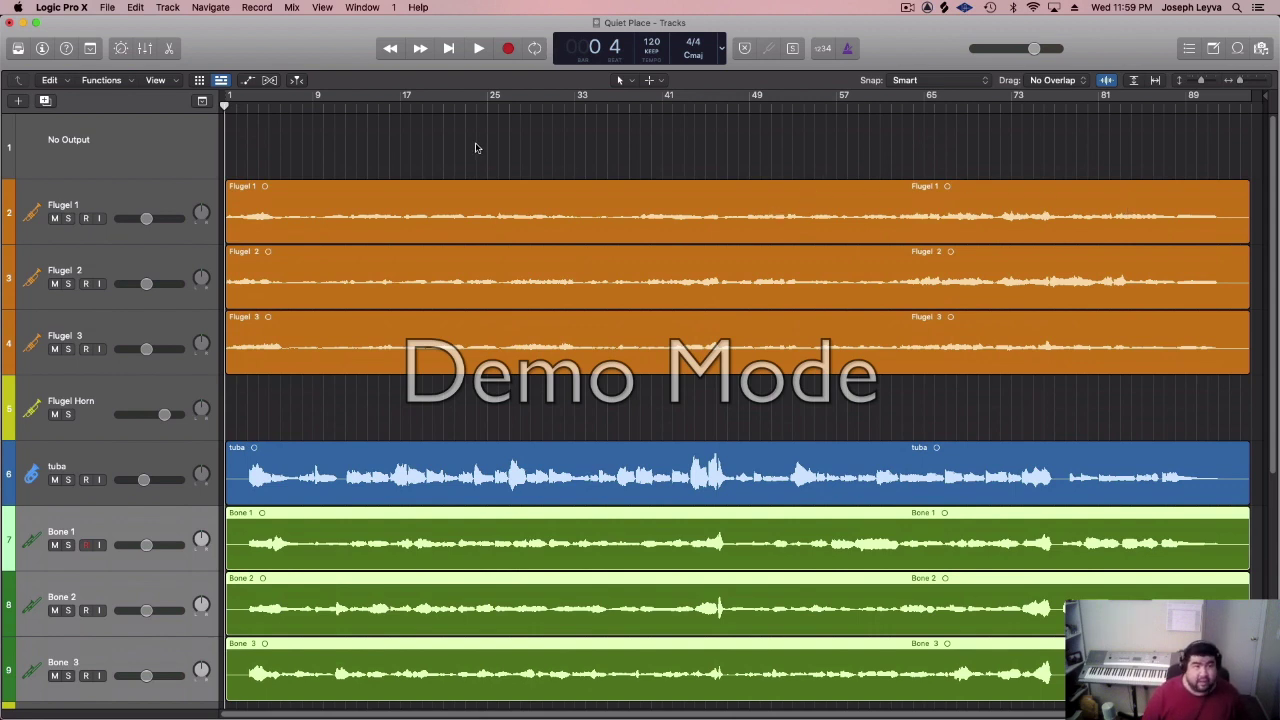
pyautogui.scroll(-1, 476, 157)
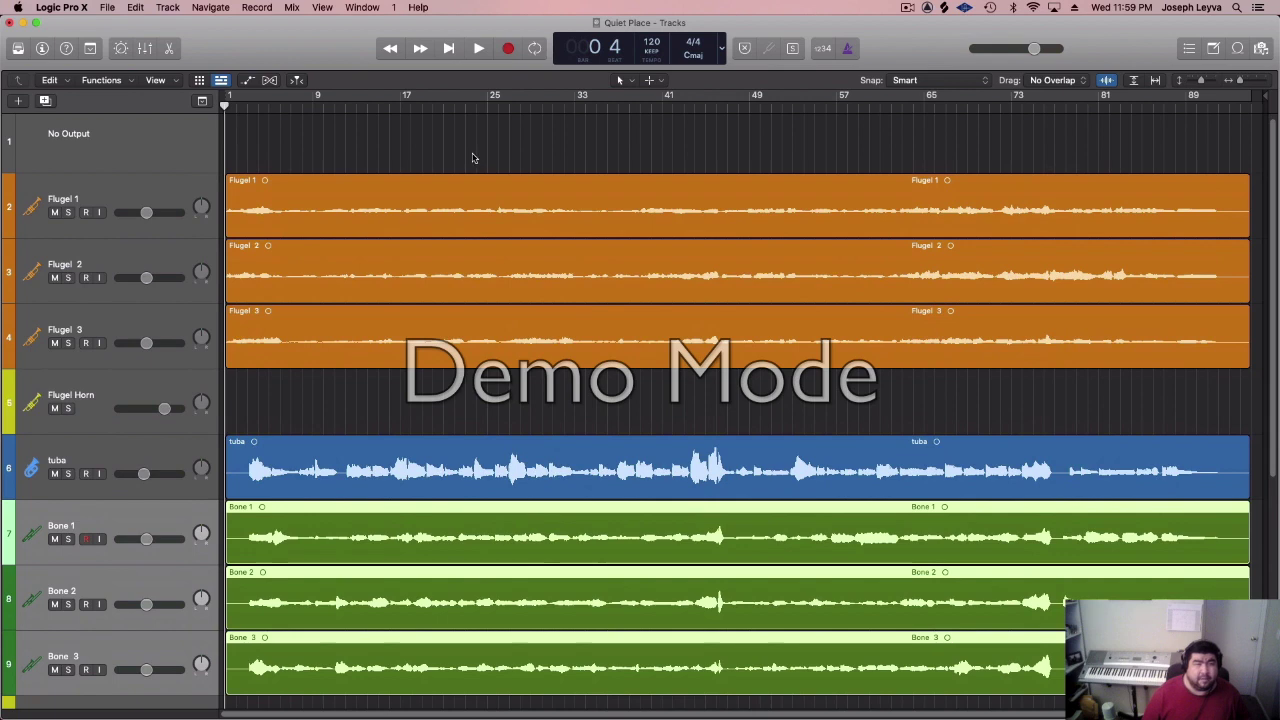
# - Play the full arrangement from the start and stop at about bar 25
pyautogui.press('space')
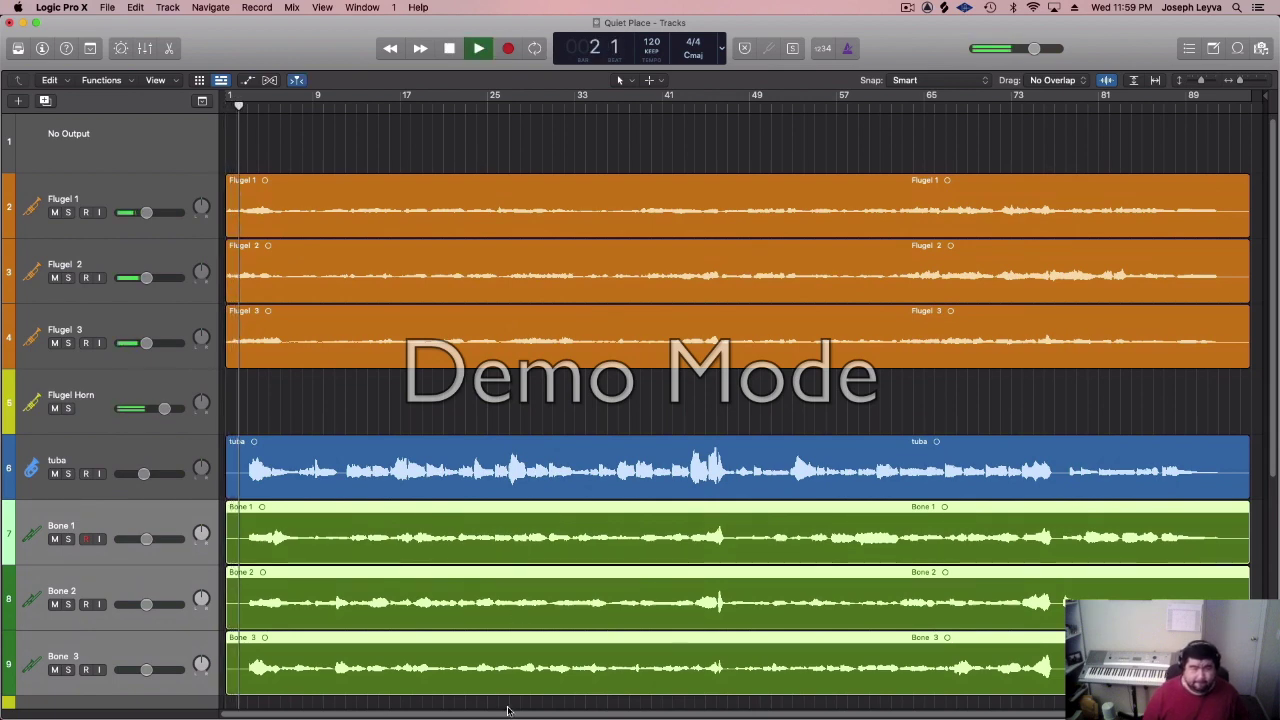
pyautogui.moveTo(514, 713)
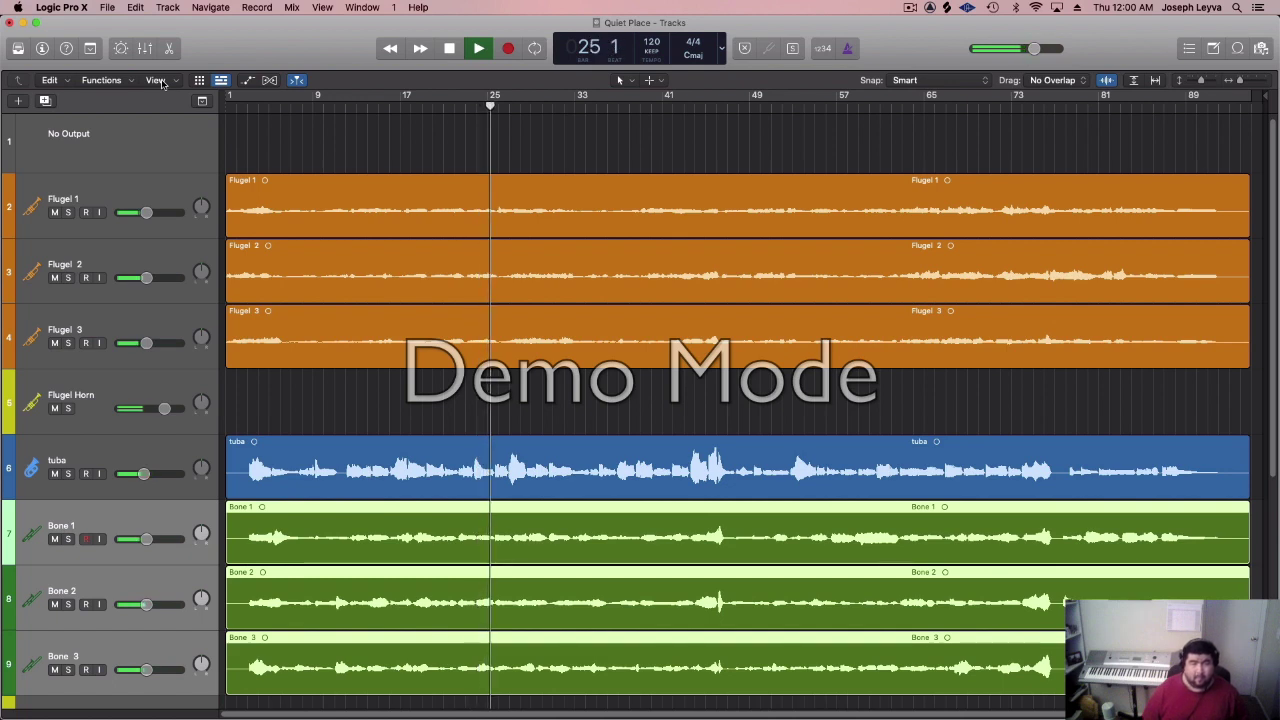
pyautogui.press('space')
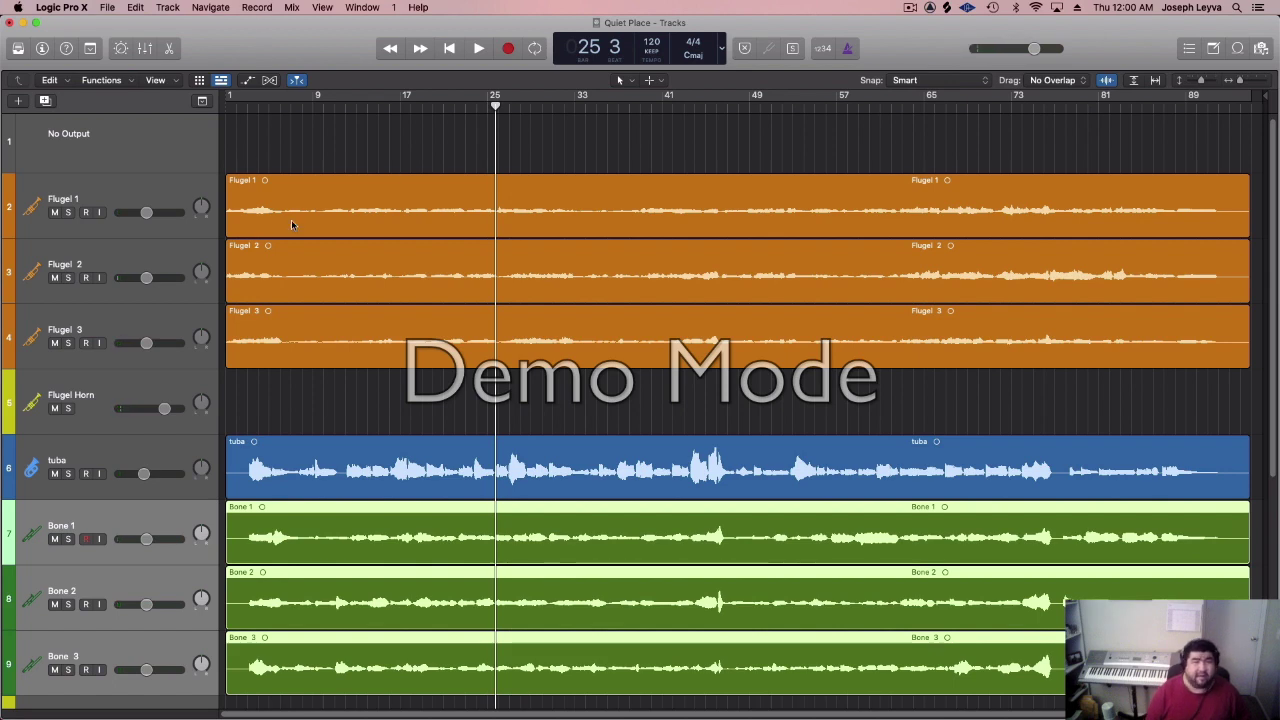
# - Replay the passage from about bar 23 to bar 25 and return the playhead to bar 1
pyautogui.moveTo(495, 104); pyautogui.dragTo(471, 106)
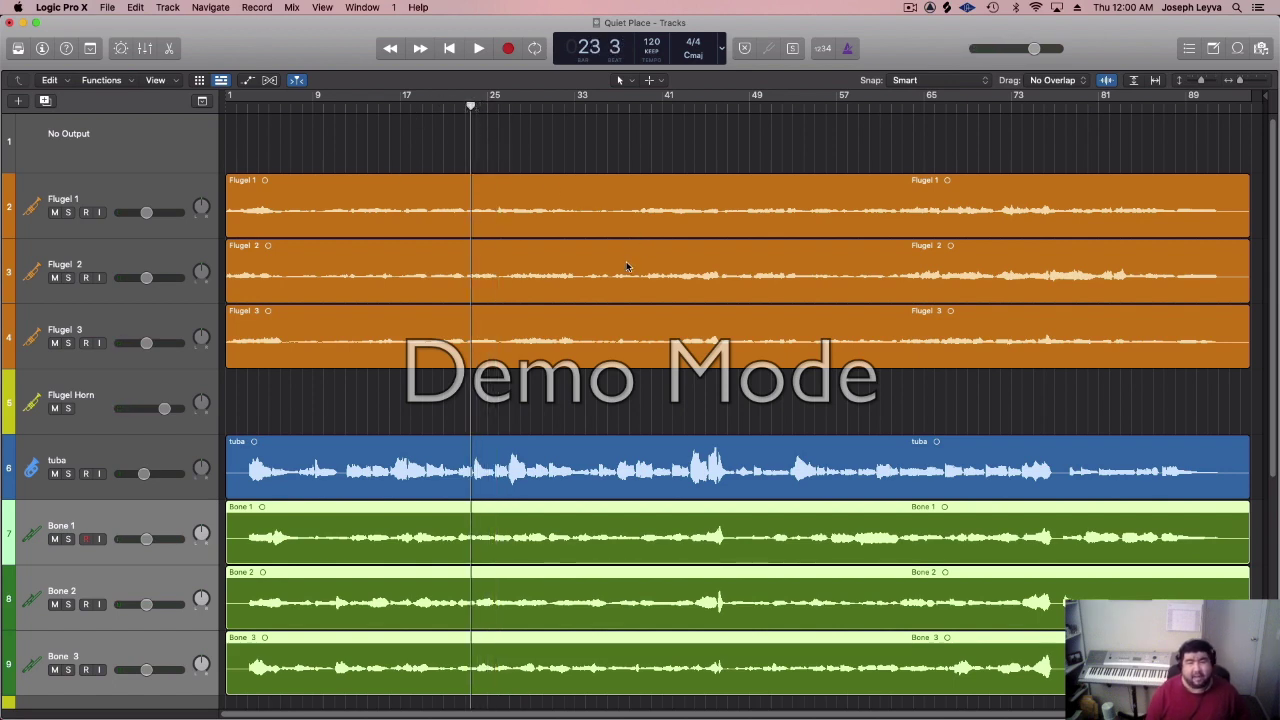
pyautogui.press('space')
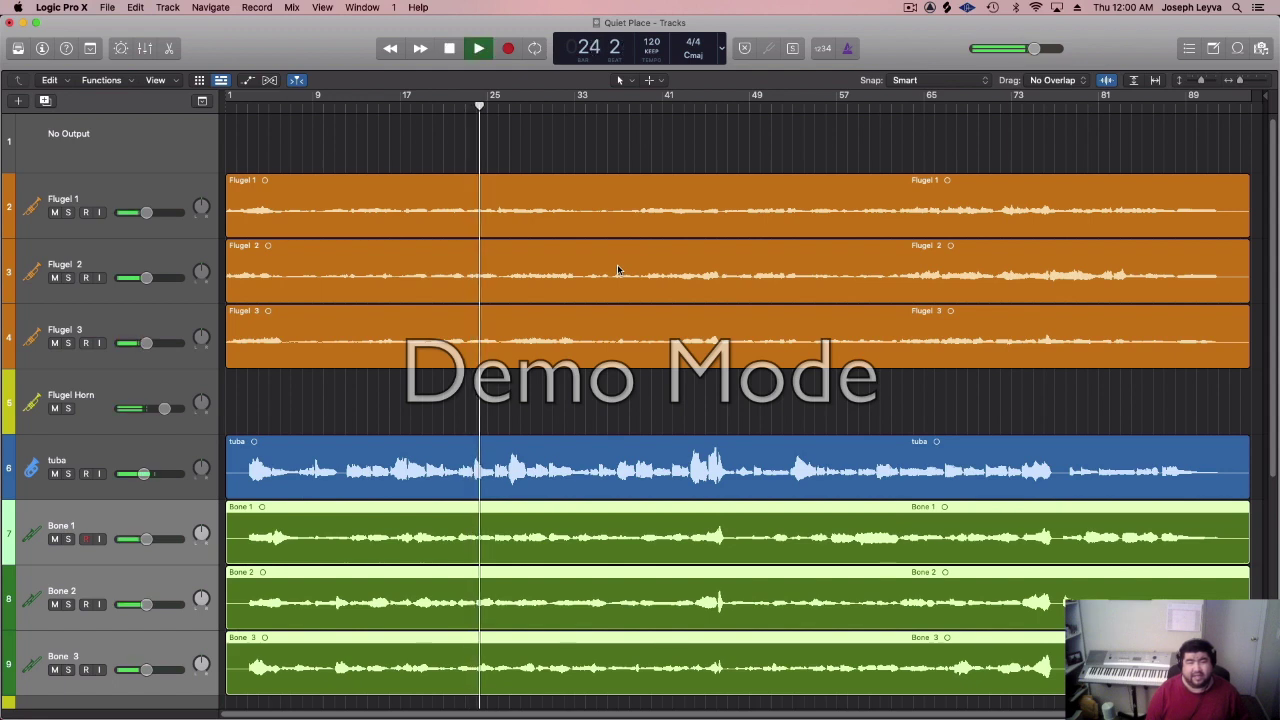
pyautogui.press('space')
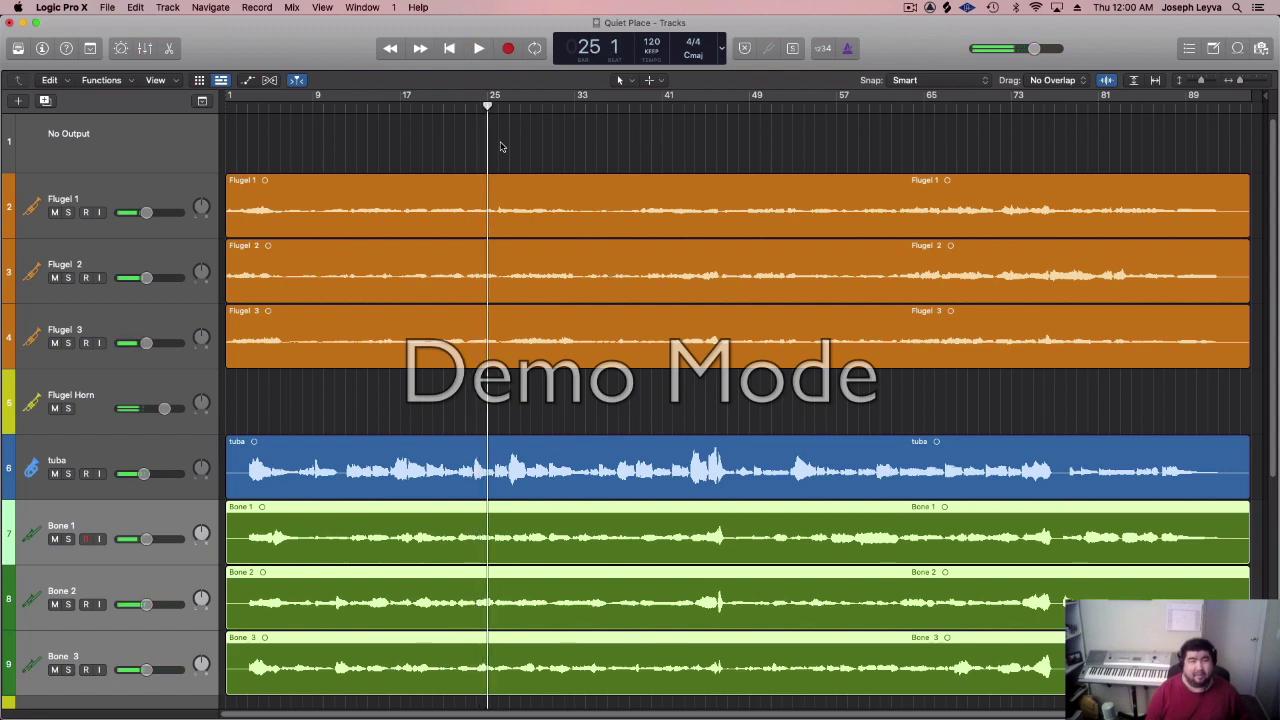
pyautogui.moveTo(489, 108); pyautogui.dragTo(197, 130)
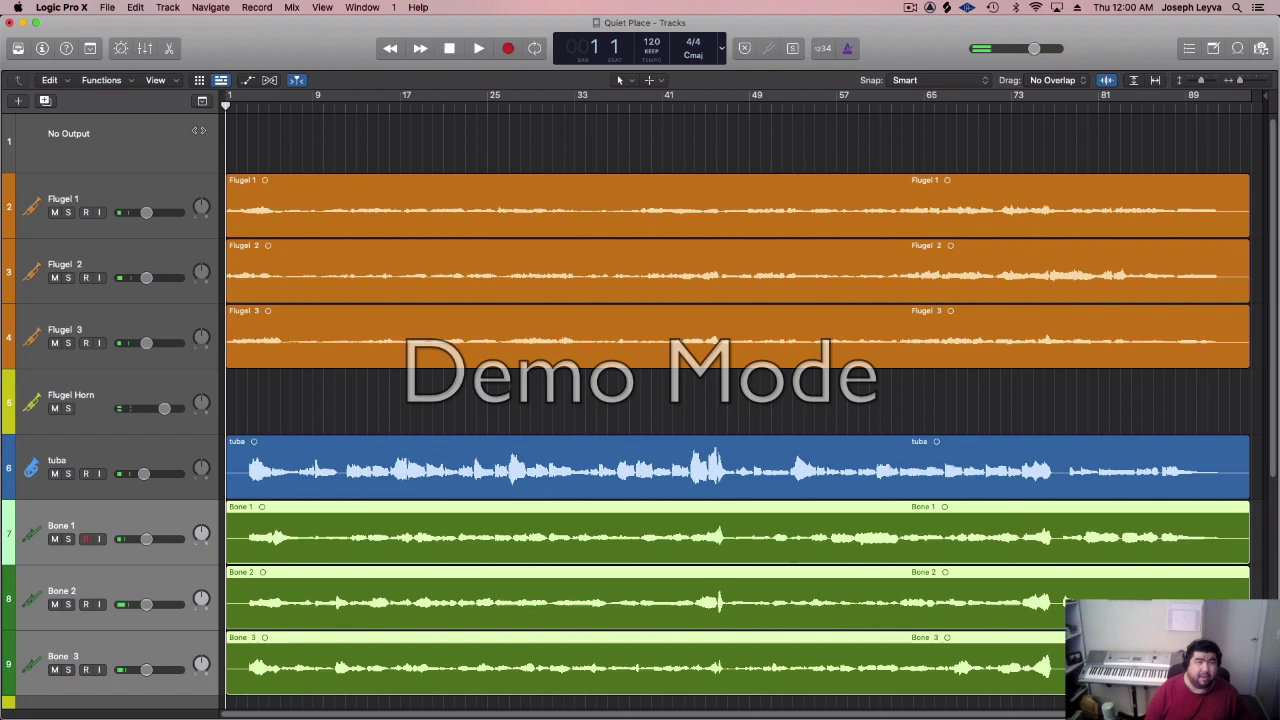
# - Show the mixer, solo the tuba channel and raise its volume to -5.3 dB
pyautogui.click(147, 52)
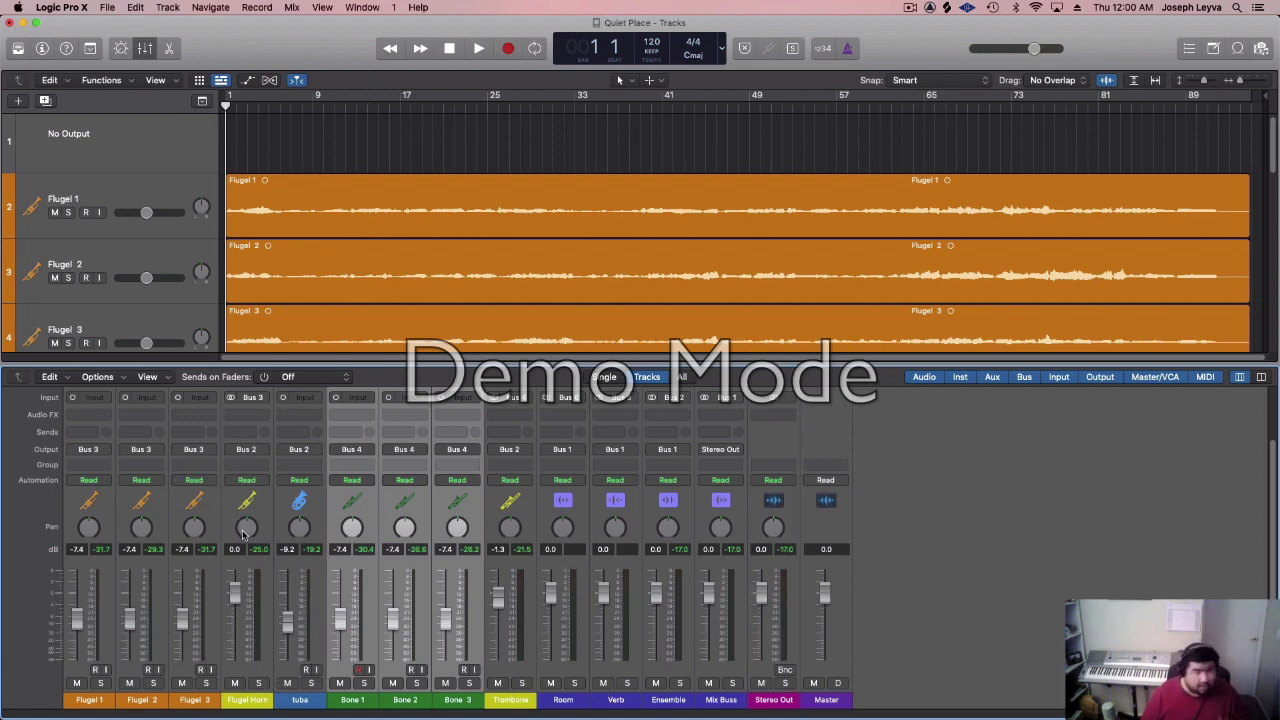
pyautogui.click(192, 700)
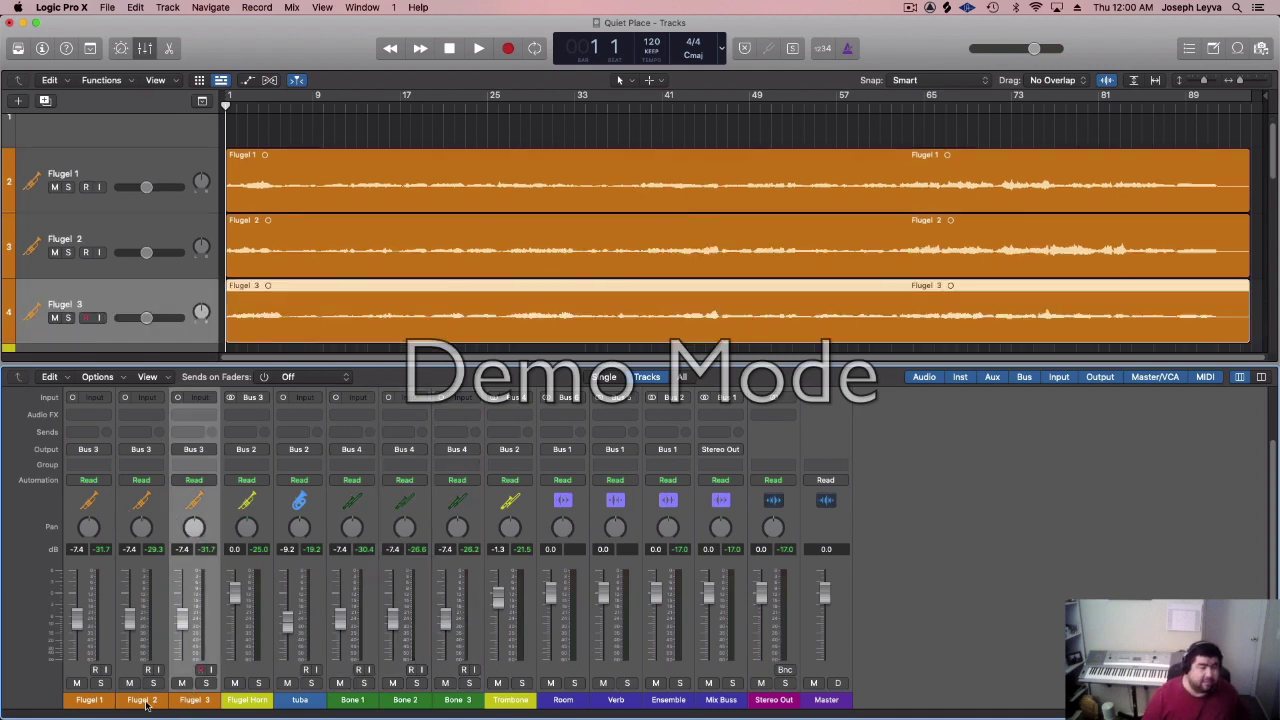
pyautogui.click(286, 702)
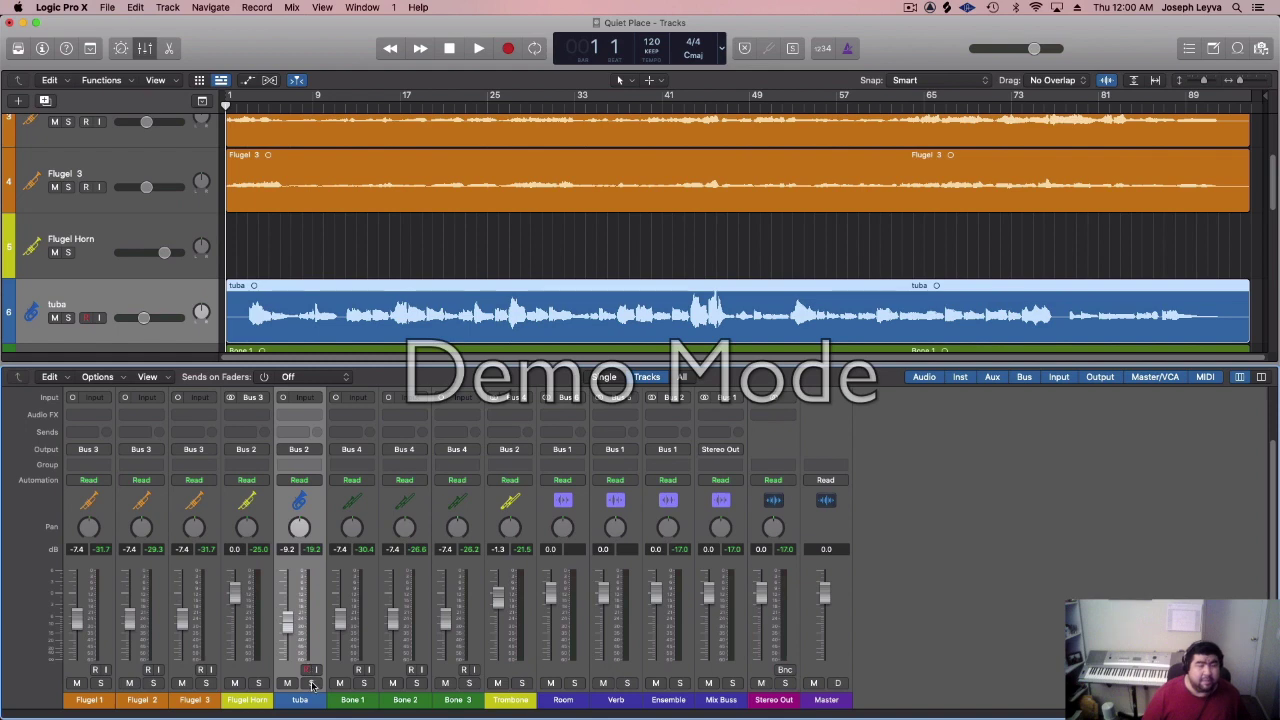
pyautogui.click(311, 683)
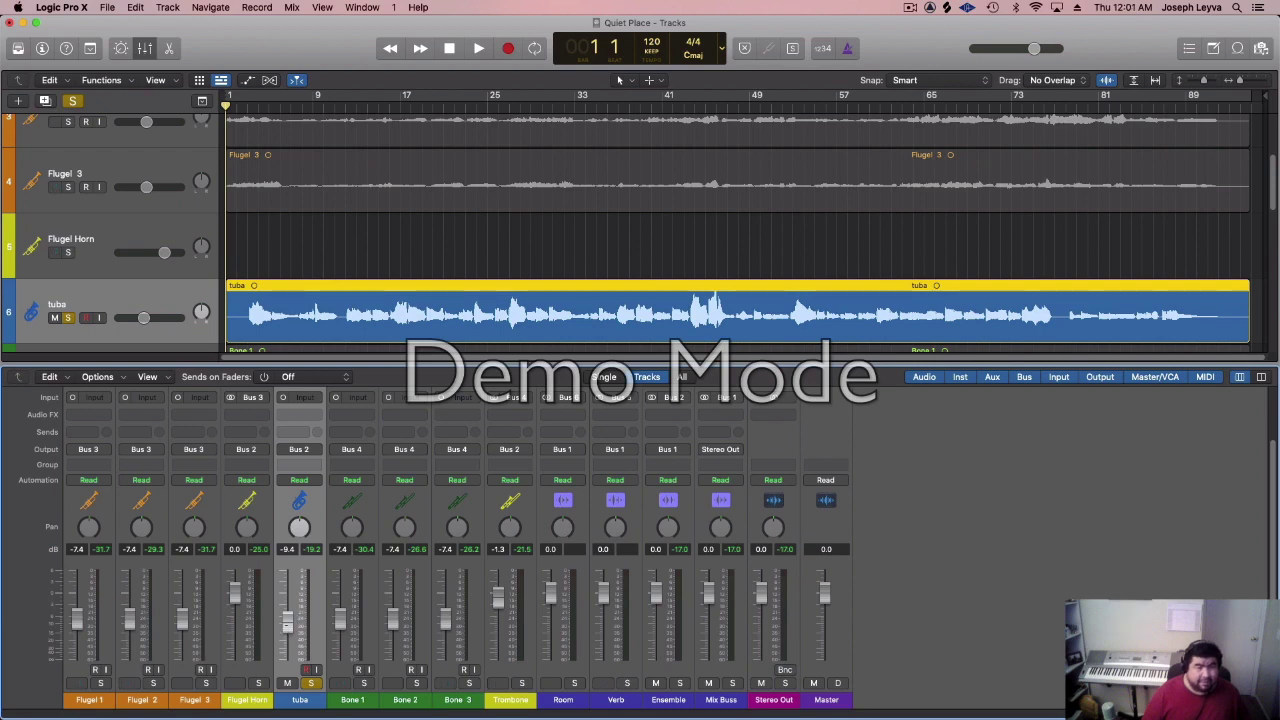
pyautogui.moveTo(287, 625); pyautogui.dragTo(288, 608)
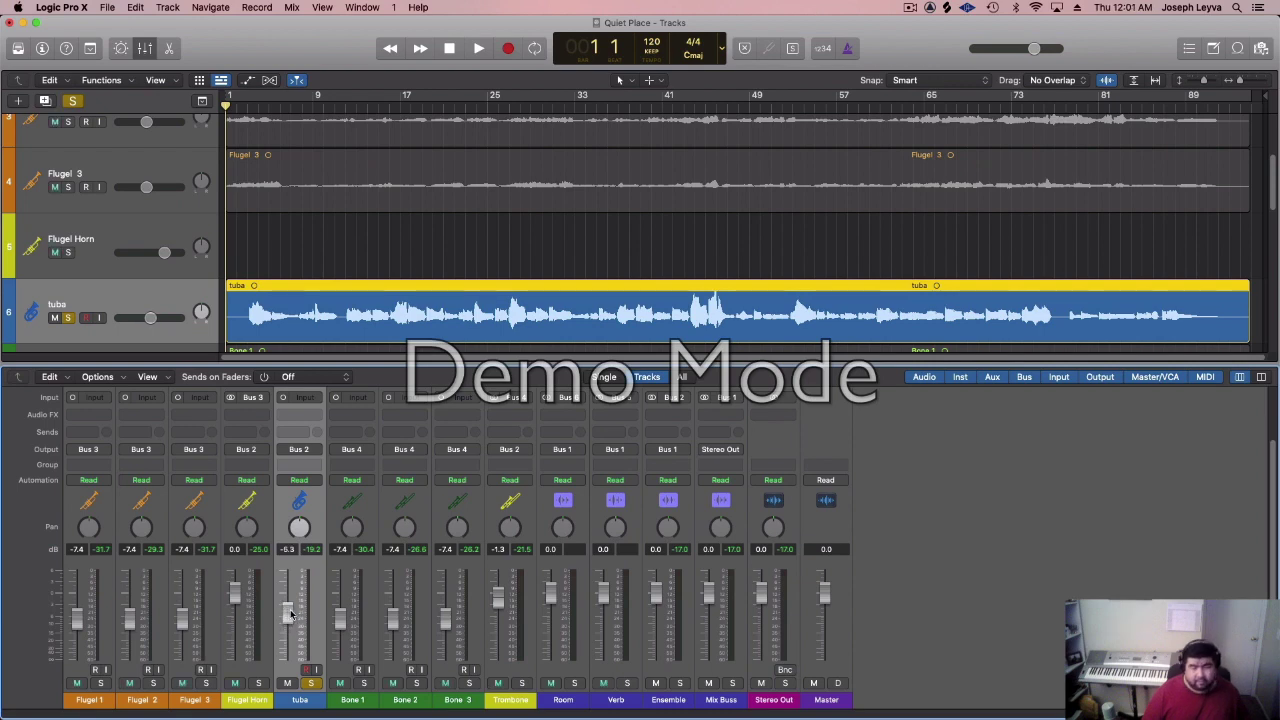
# - Pan the three flugel channels to the left: Flugel 1 to -64, Flugel 2 to -40 and Flugel 3 to -17
pyautogui.click(206, 690)
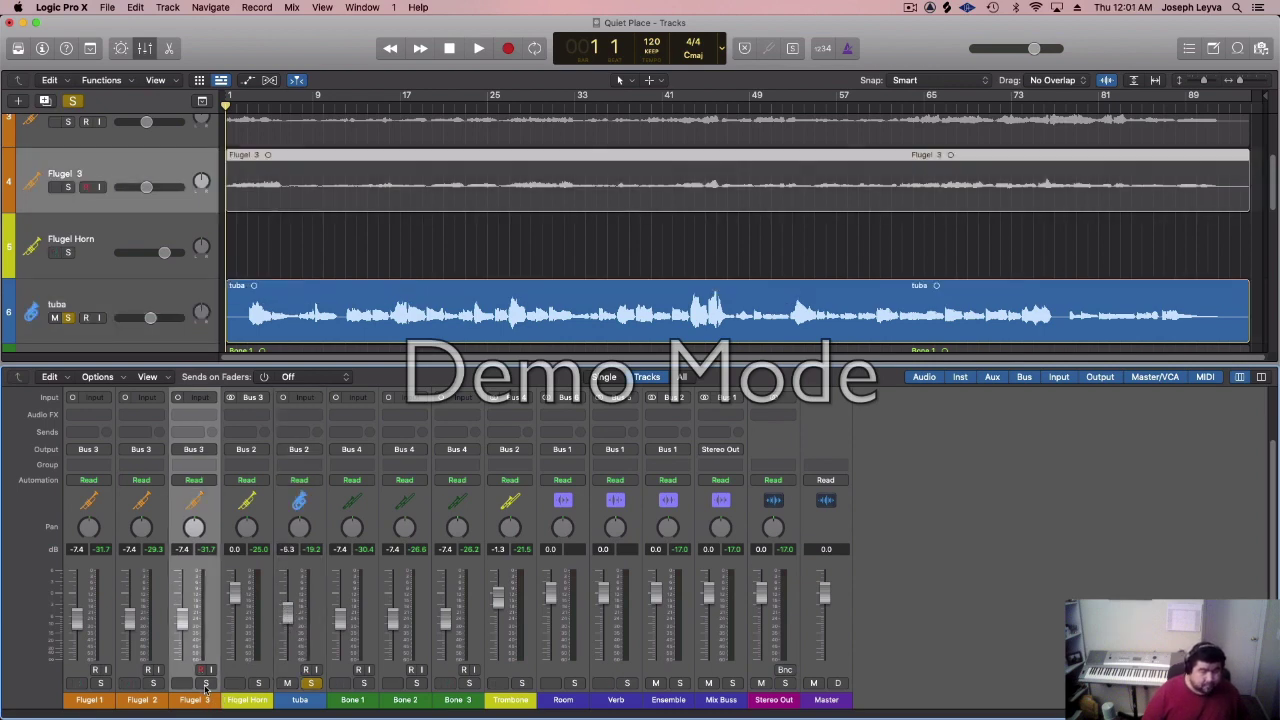
pyautogui.keyDown('shift'); pyautogui.click(90, 700); pyautogui.keyUp('shift')
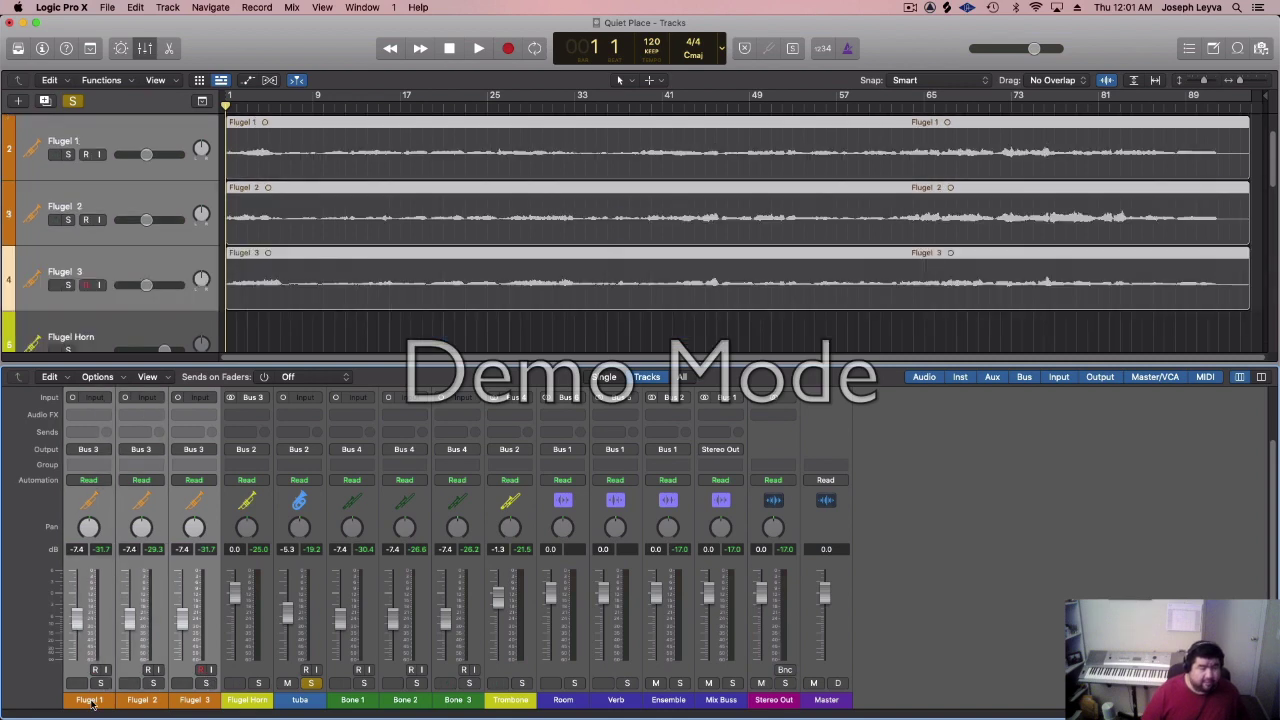
pyautogui.click(197, 530)
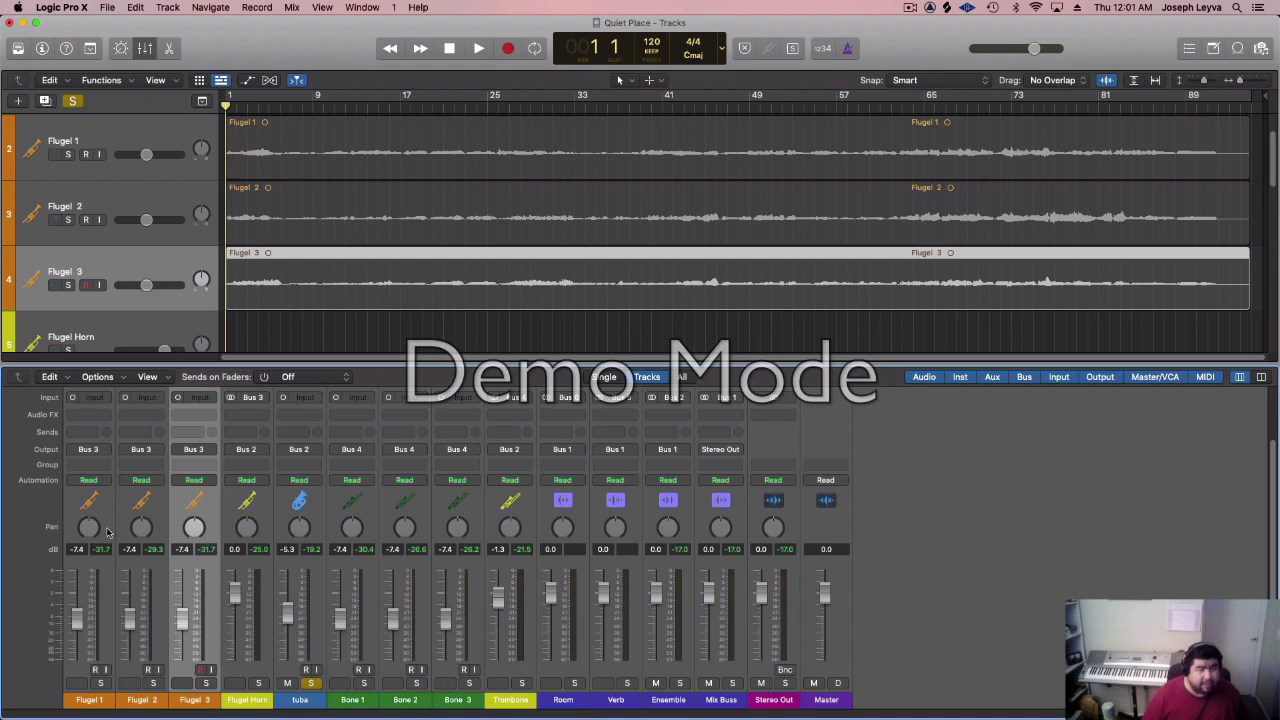
pyautogui.moveTo(91, 529); pyautogui.dragTo(91, 580)
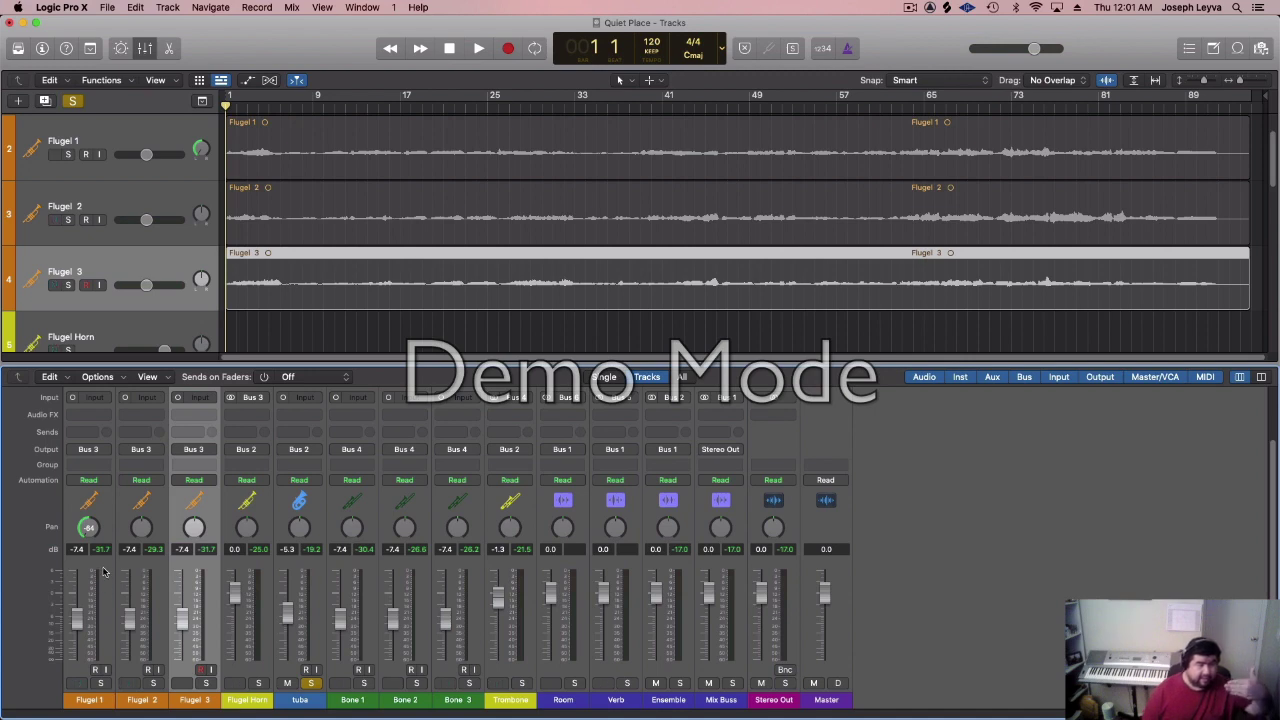
pyautogui.moveTo(104, 540); pyautogui.dragTo(90, 549)
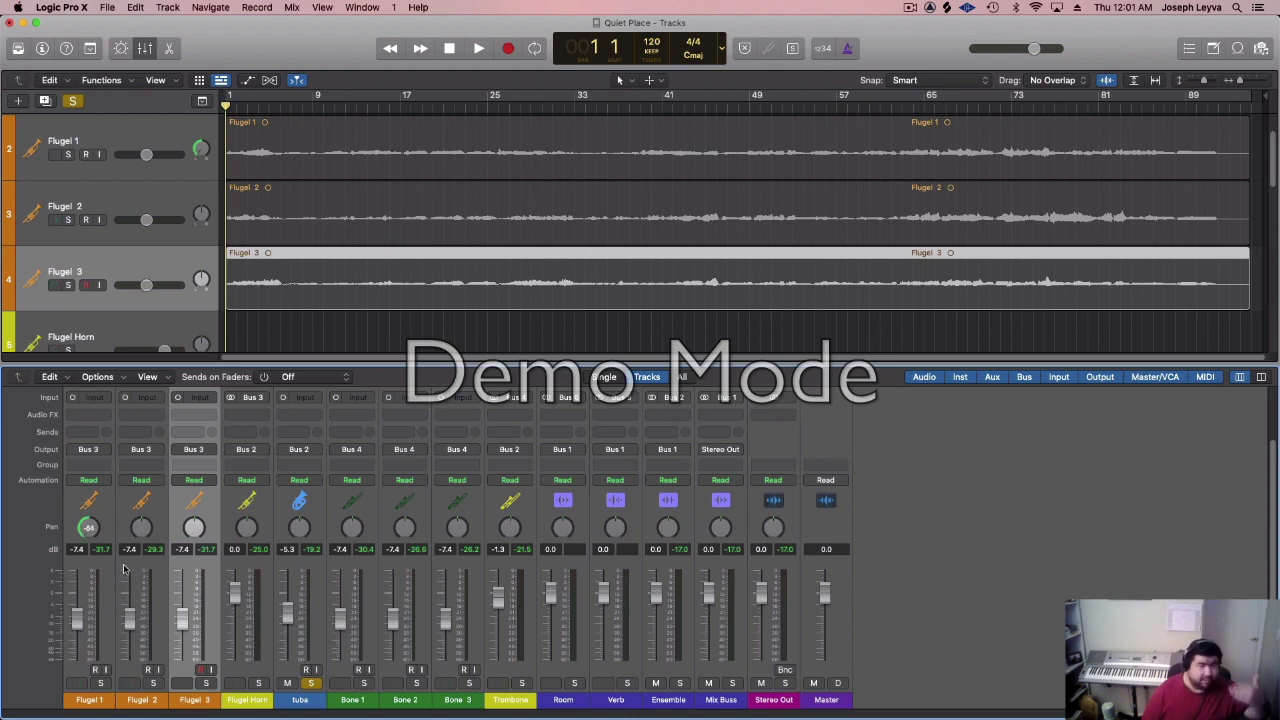
pyautogui.moveTo(143, 537); pyautogui.dragTo(198, 552)
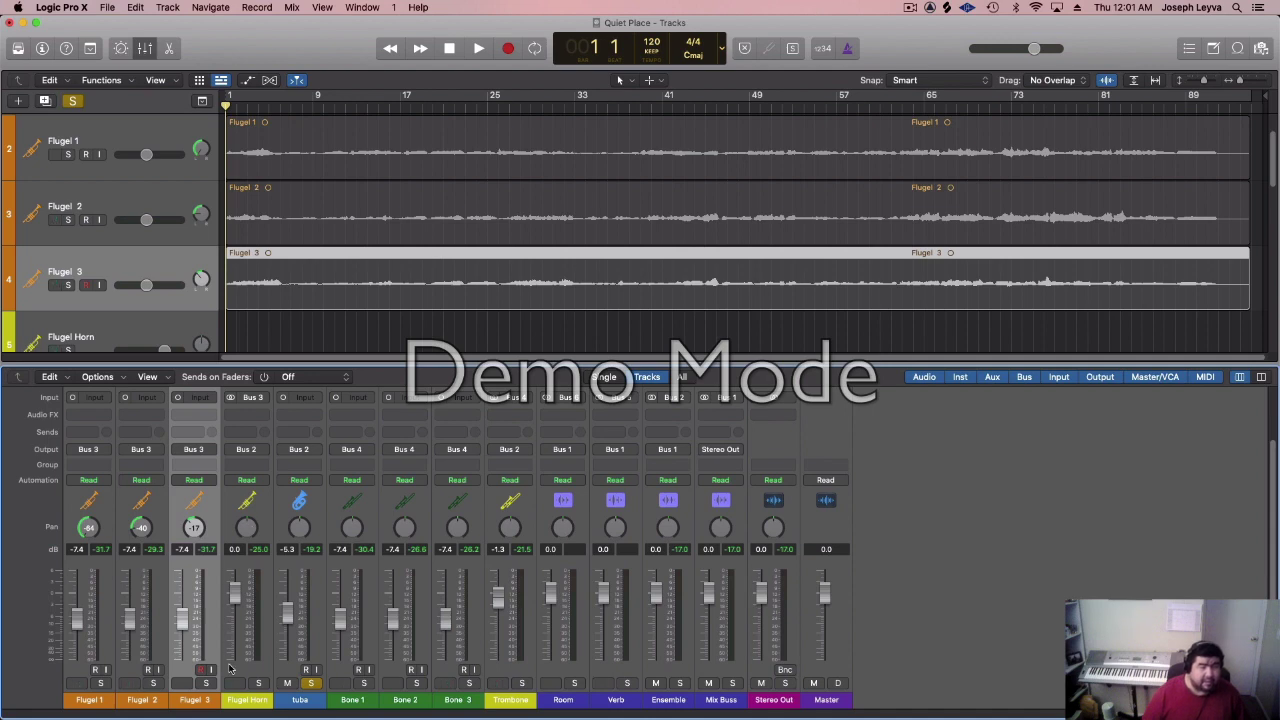
# - Create a new auxiliary channel strip in the mixer and name it "fligel horn"
pyautogui.click(241, 698)
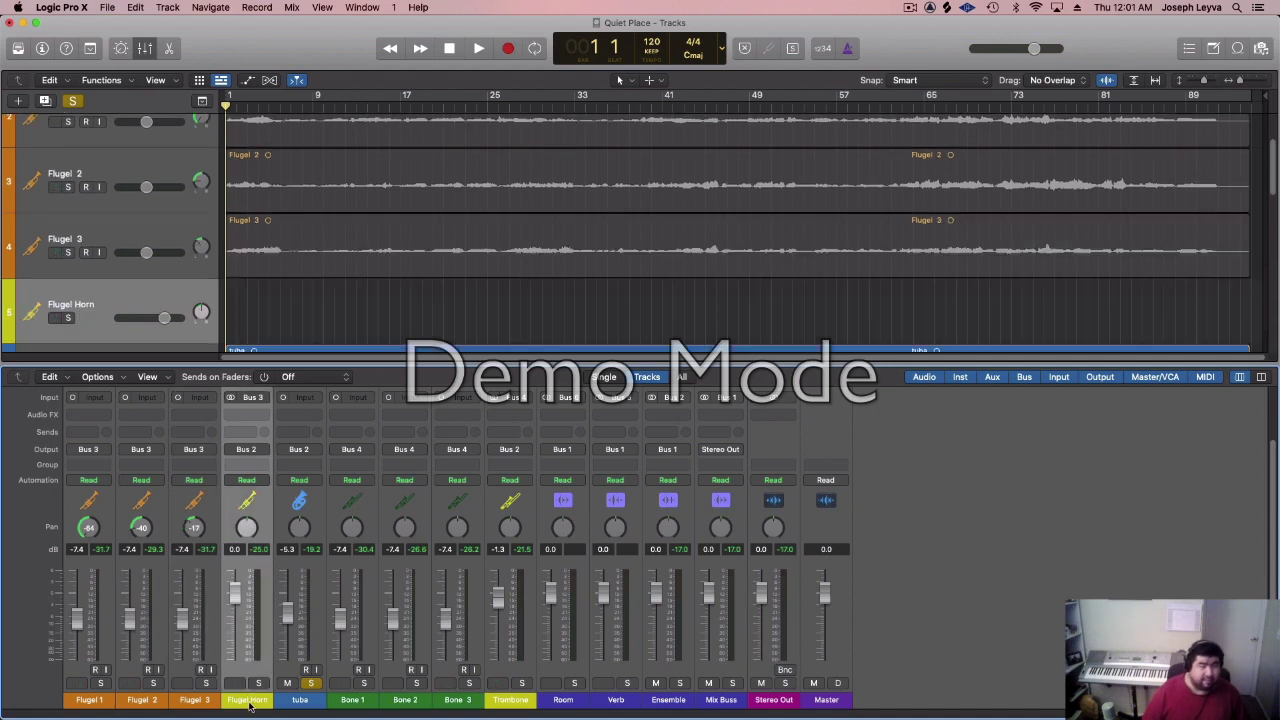
pyautogui.click(163, 379)
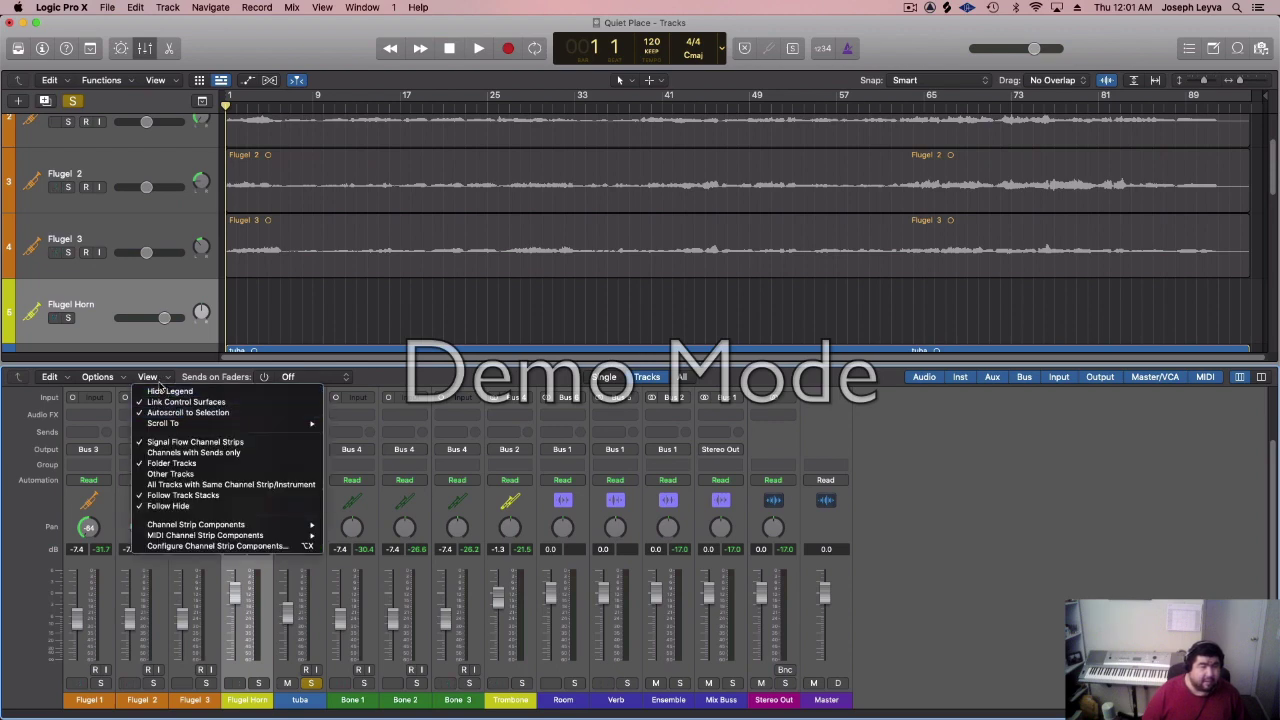
pyautogui.click(114, 379)
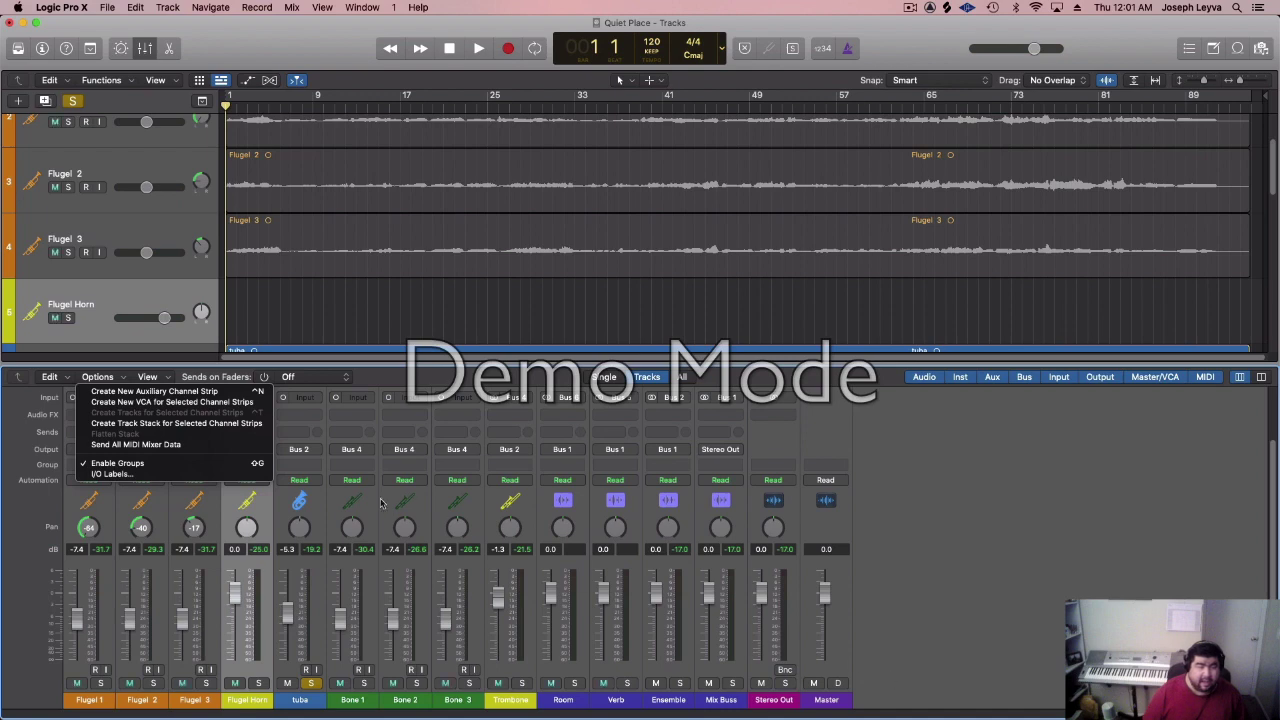
pyautogui.click(220, 392)
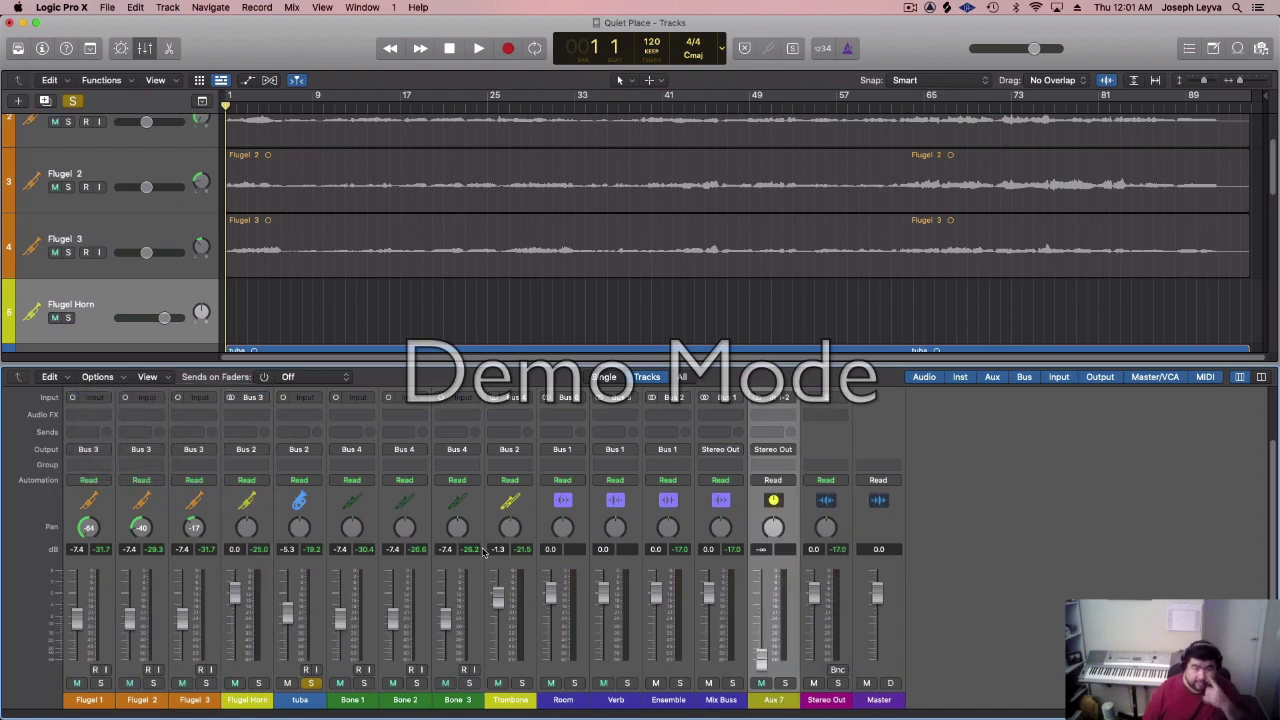
pyautogui.doubleClick(771, 704)
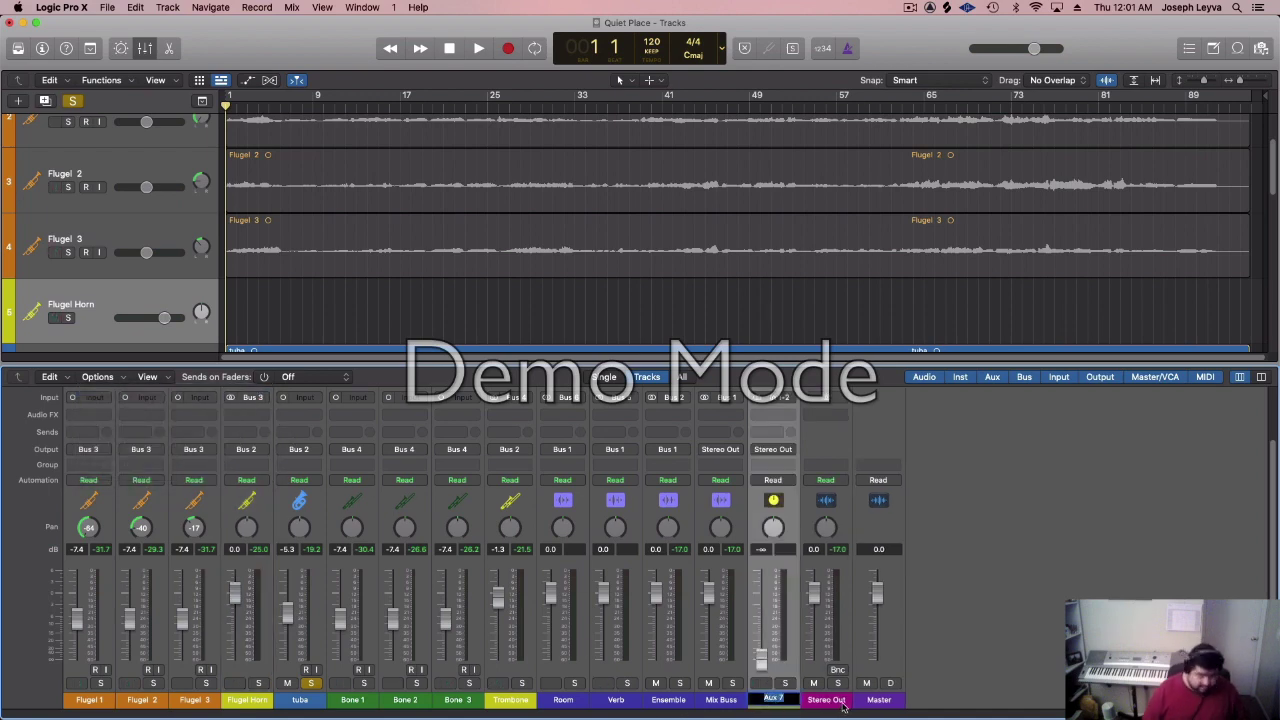
pyautogui.write('fl')
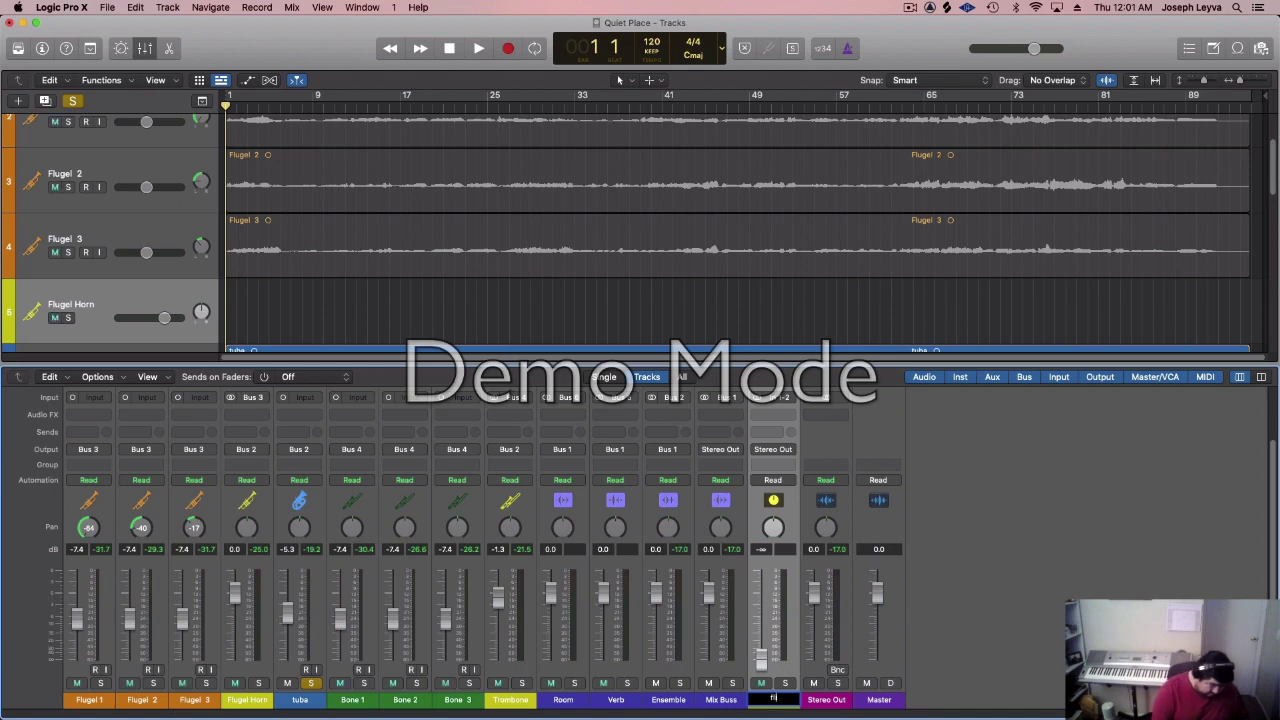
pyautogui.write('ugel horn')
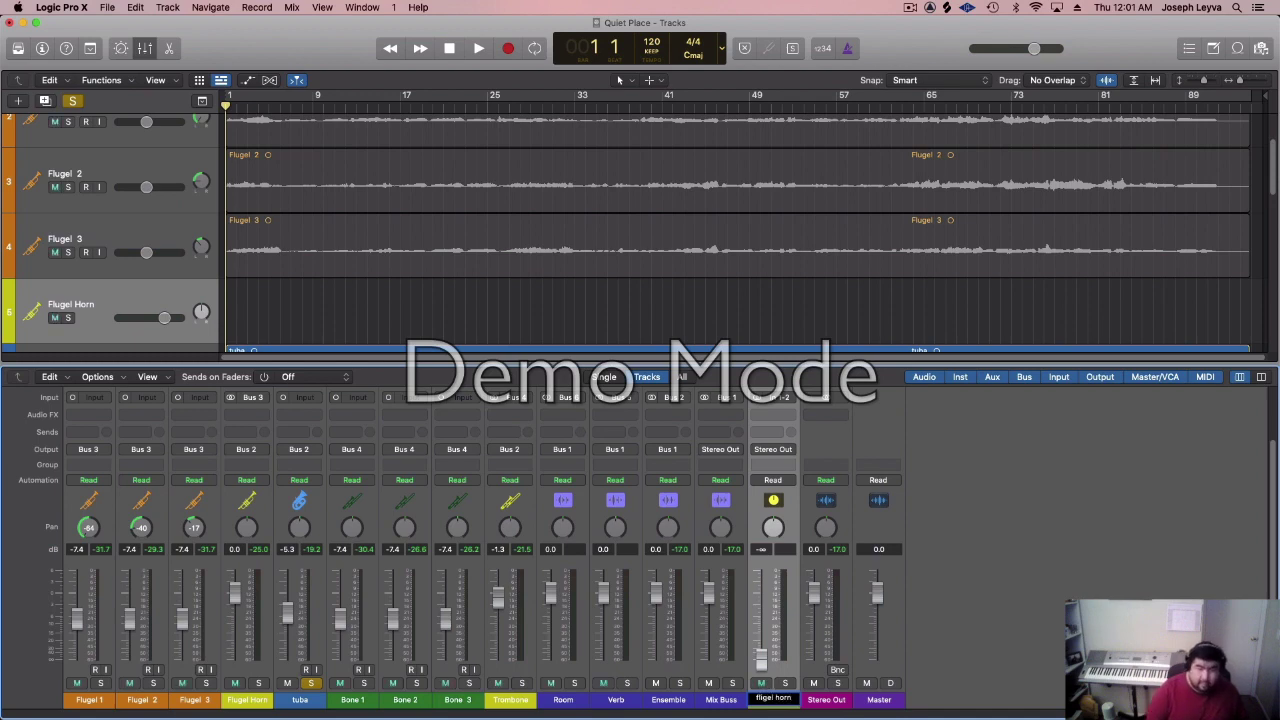
pyautogui.press('Return')
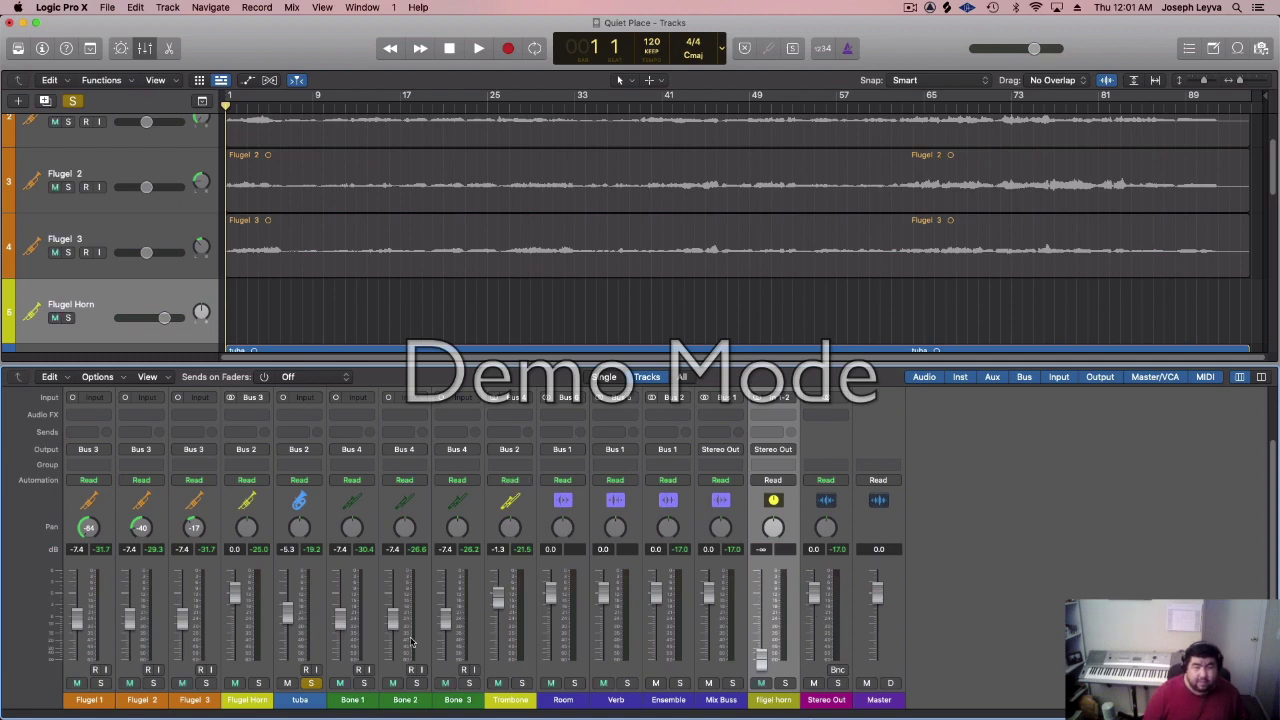
# - Create a track for the new auxiliary channel above the Flugel Horn track and delete it again
pyautogui.click(112, 377)
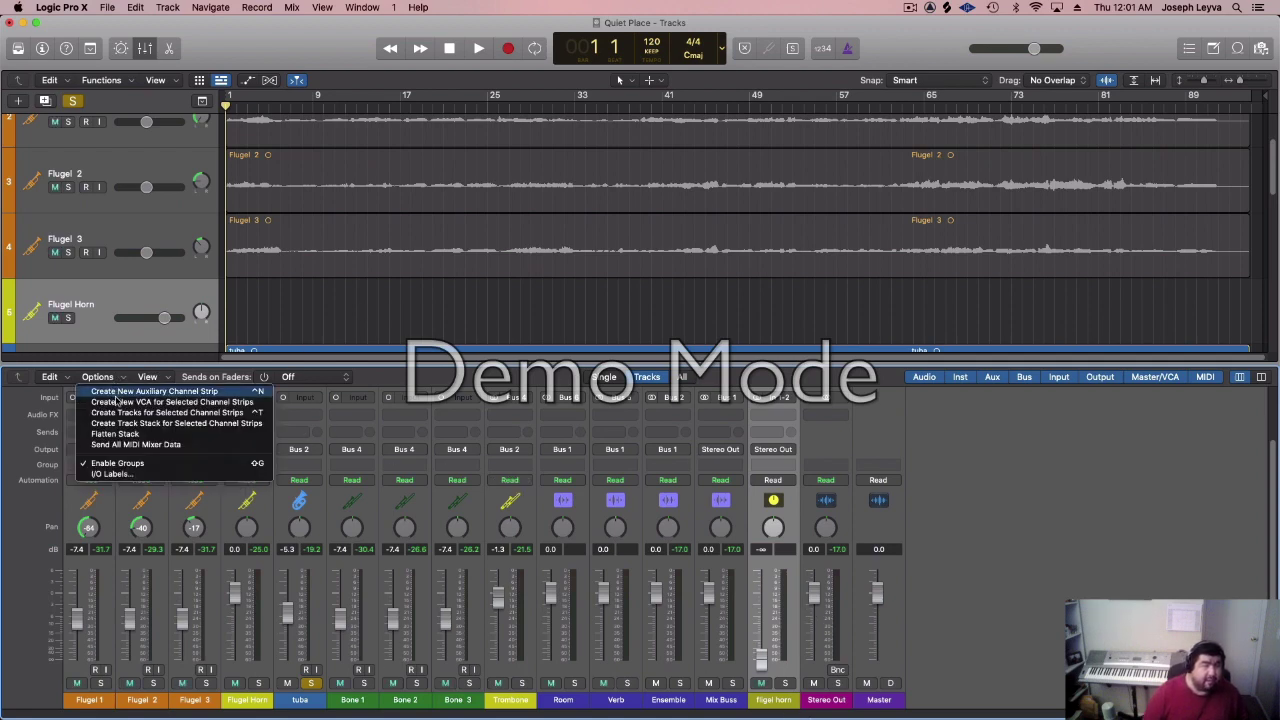
pyautogui.click(120, 413)
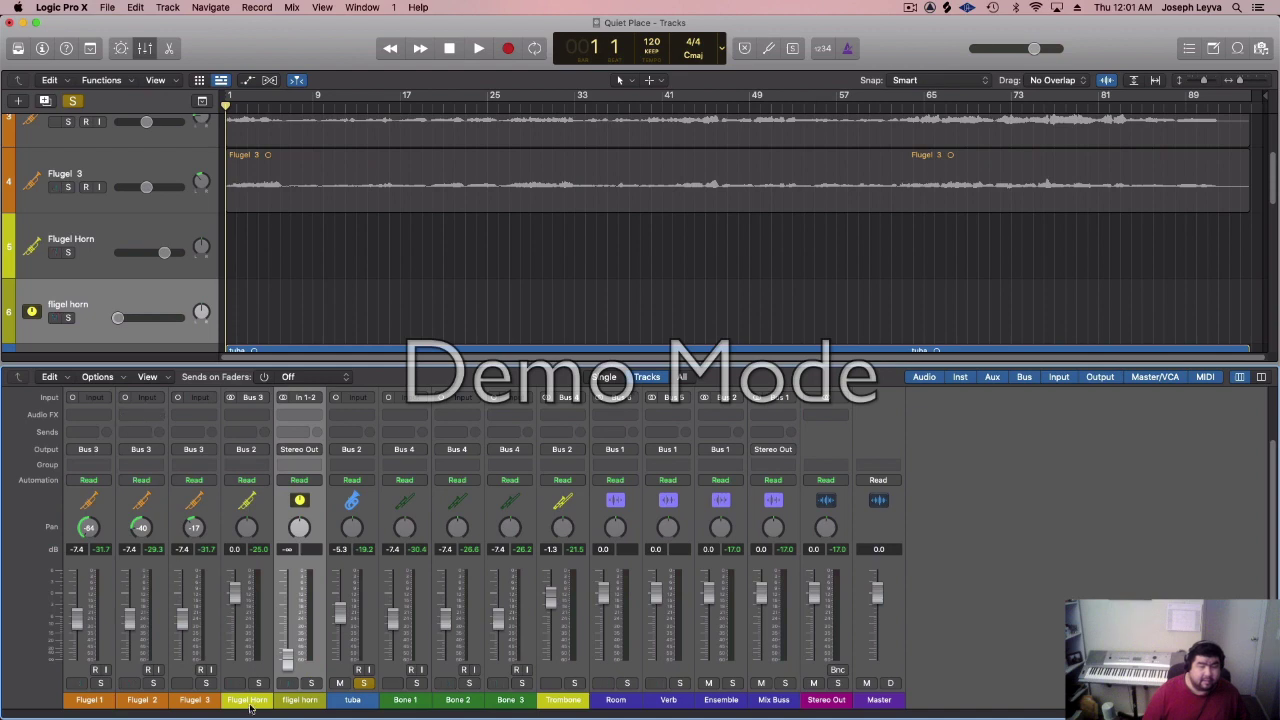
pyautogui.moveTo(110, 306); pyautogui.dragTo(120, 246)
pyautogui.rightClick(121, 246)
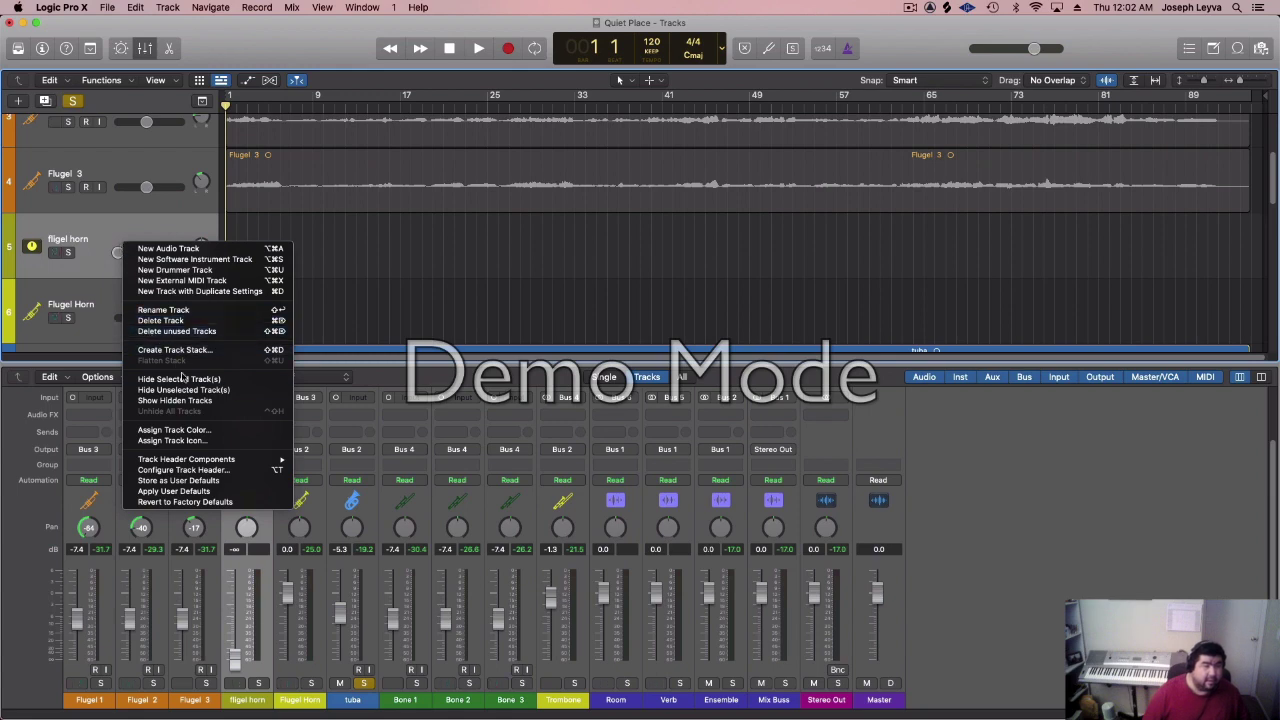
pyautogui.click(185, 320)
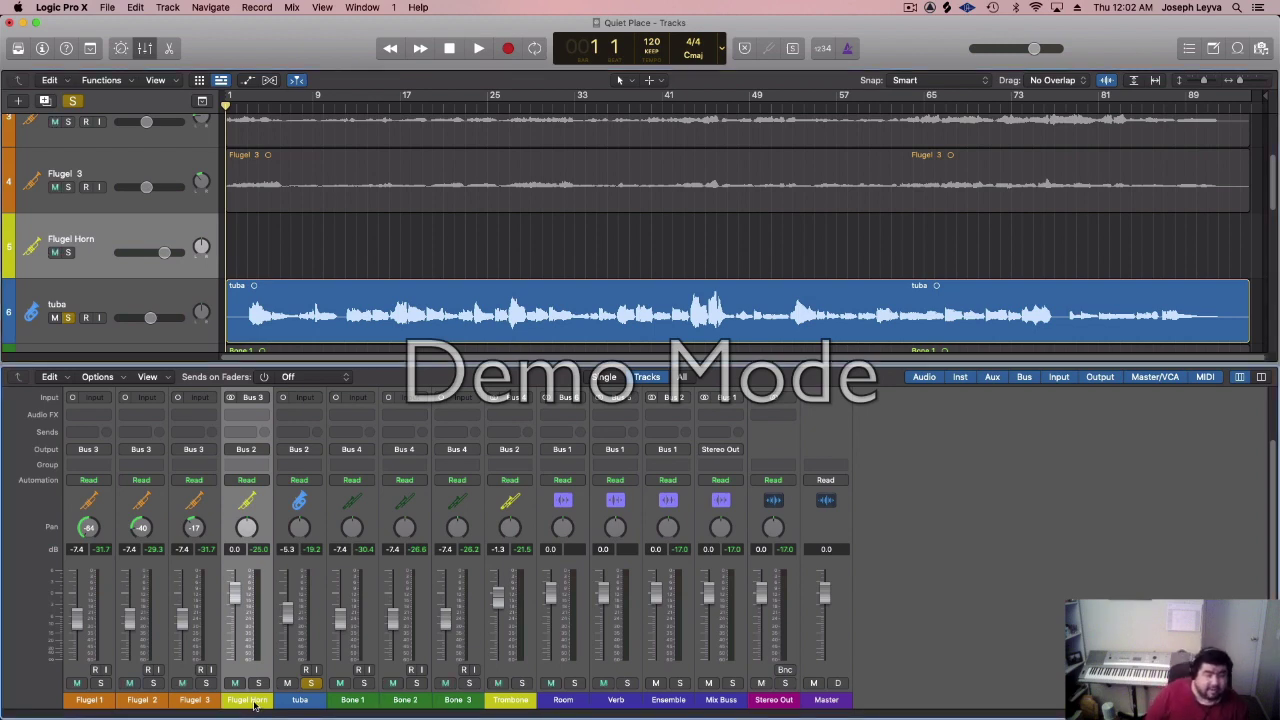
# - Examine the three flugel channels routed to Bus 3 and the Flugel Horn channel that receives them
pyautogui.click(184, 701)
pyautogui.keyDown('shift'); pyautogui.click(90, 701); pyautogui.keyUp('shift')
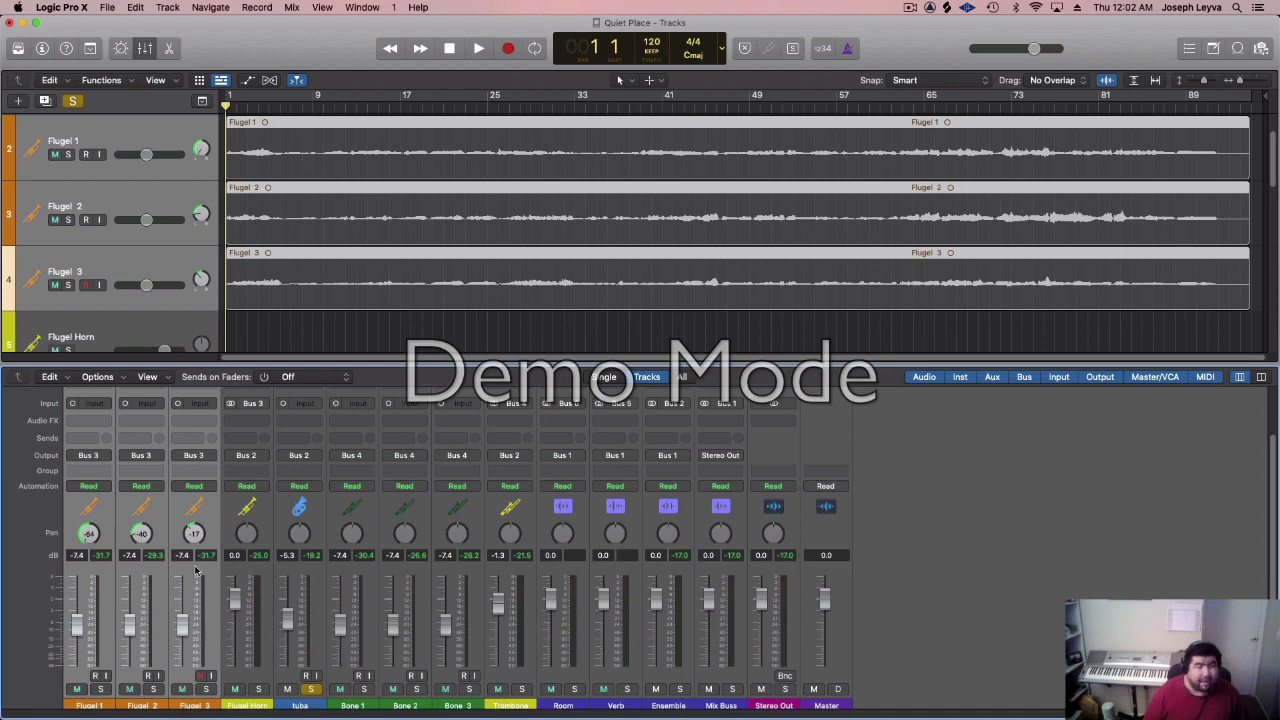
pyautogui.click(195, 570)
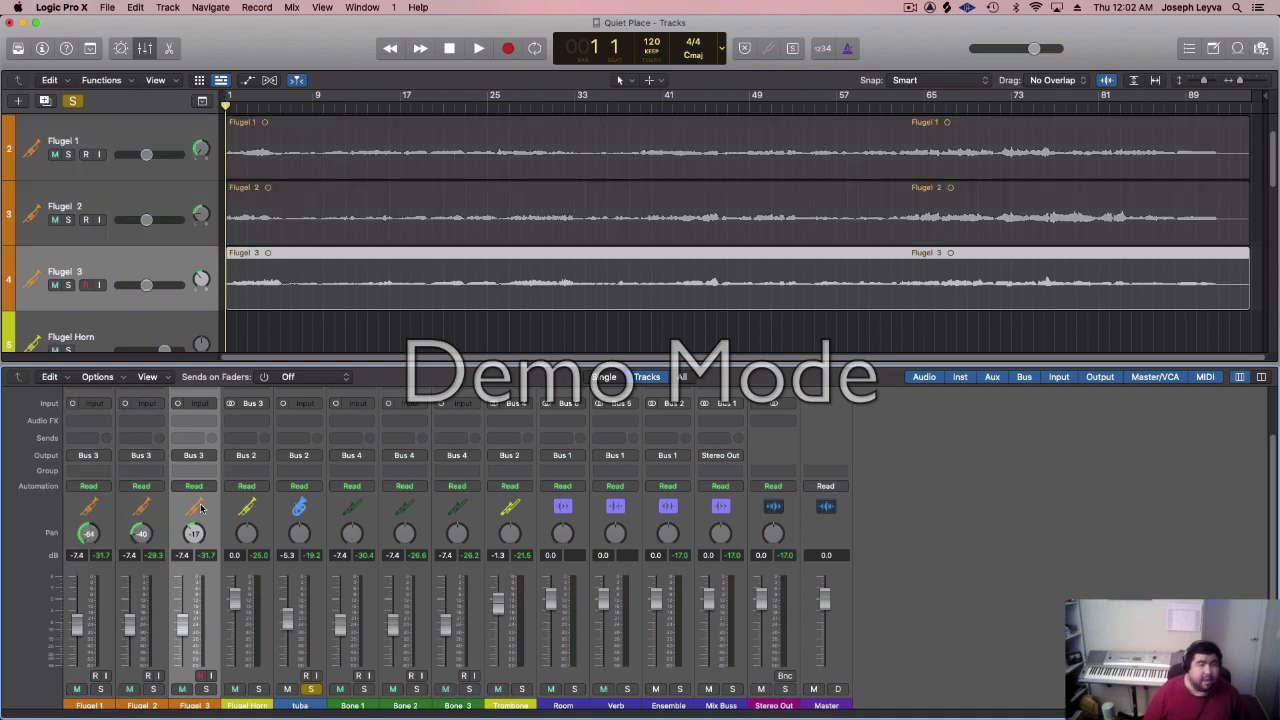
pyautogui.keyDown('shift'); pyautogui.click(104, 705); pyautogui.keyUp('shift')
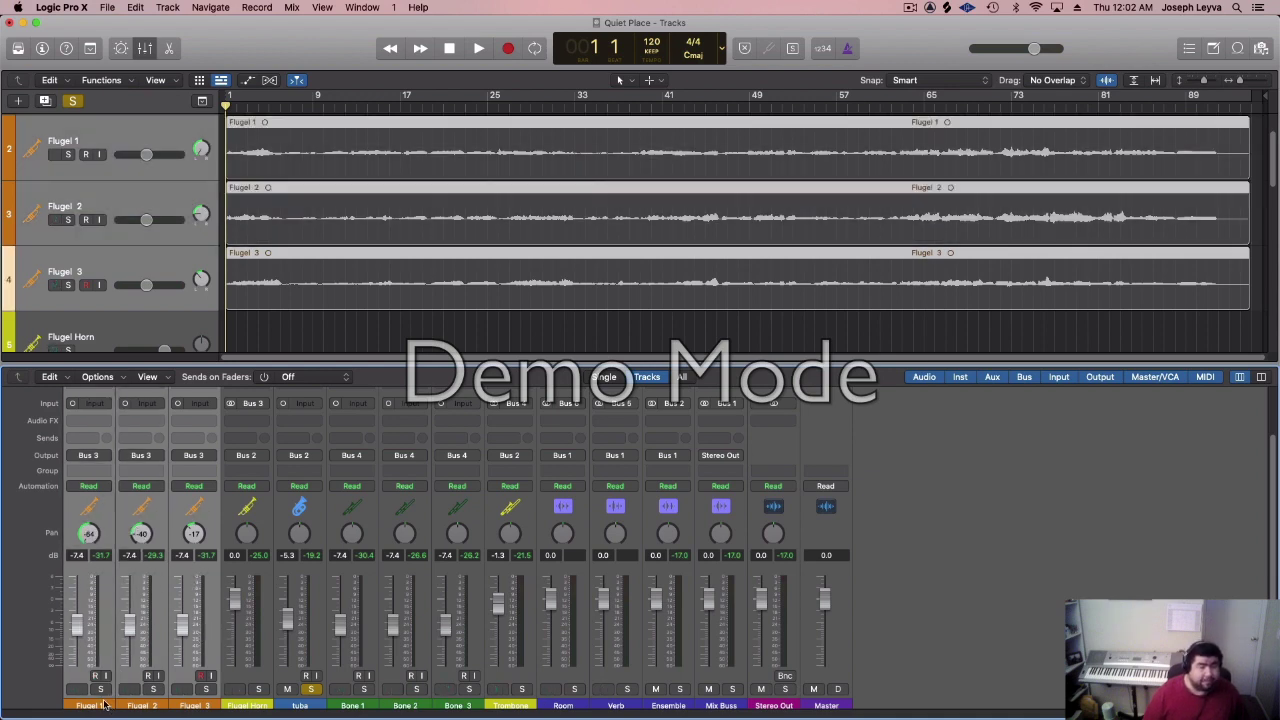
pyautogui.click(247, 705)
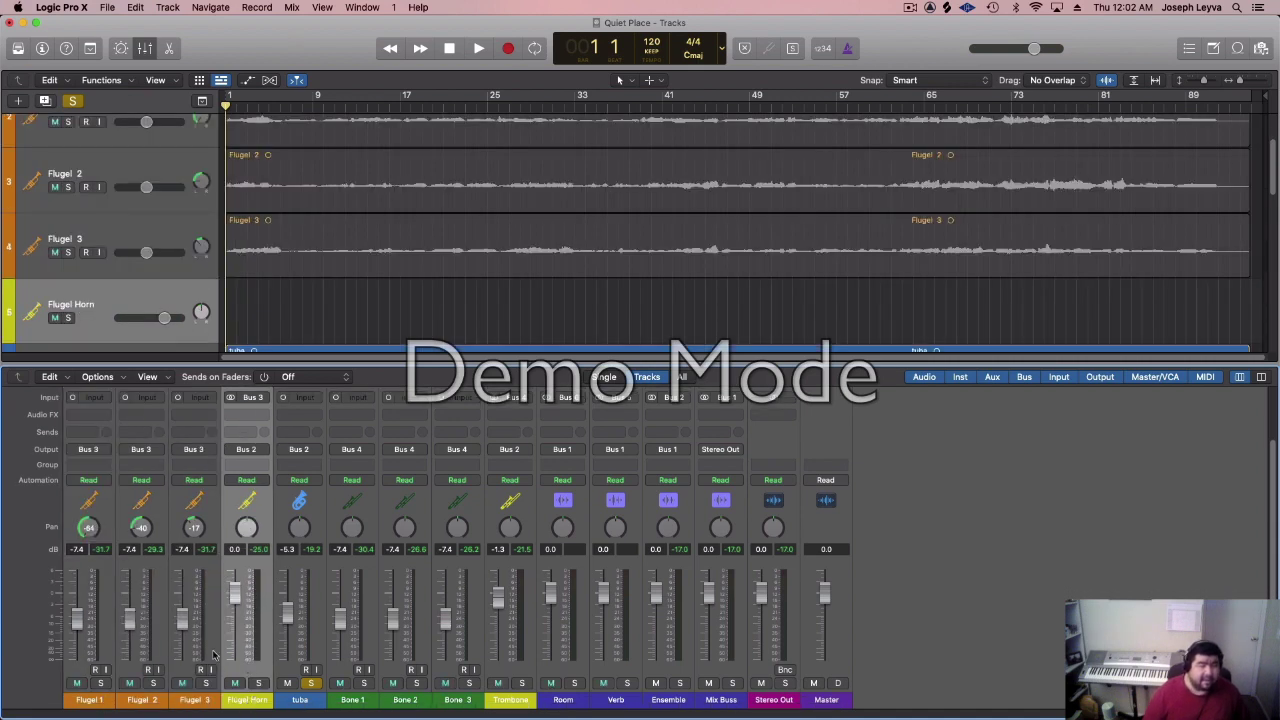
pyautogui.click(106, 700)
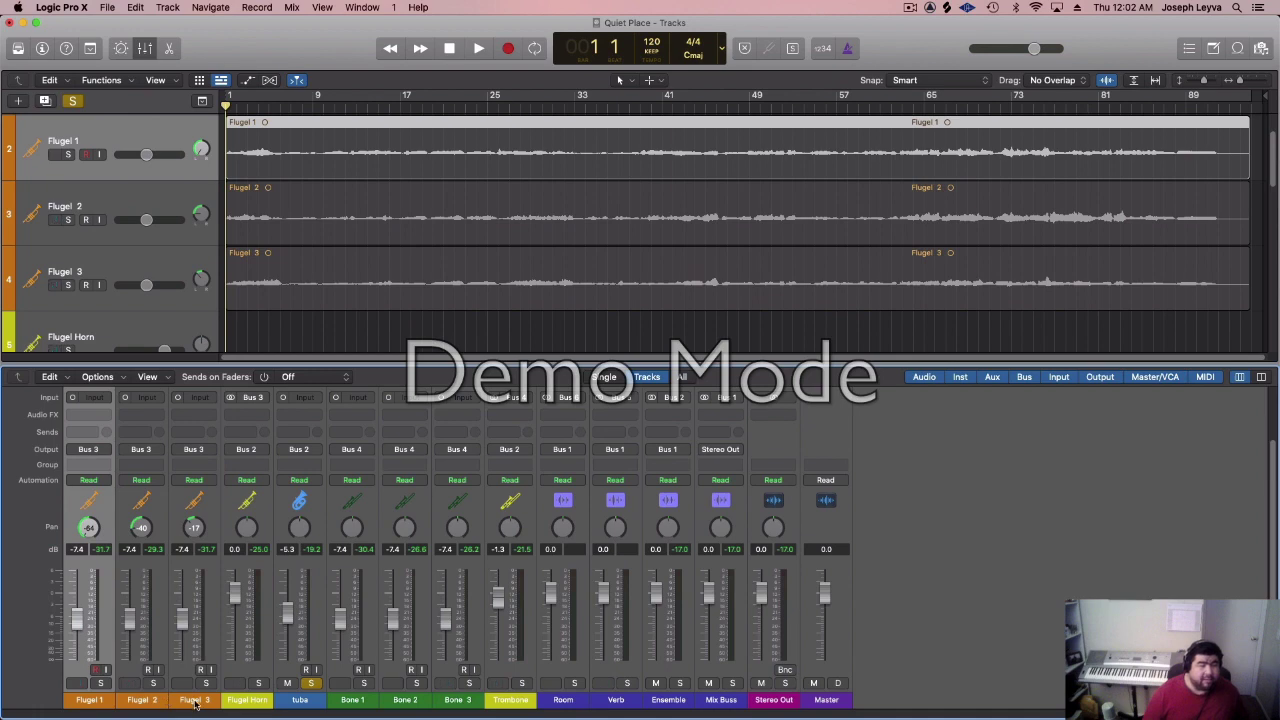
pyautogui.keyDown('shift'); pyautogui.click(195, 703); pyautogui.keyUp('shift')
pyautogui.click(254, 612)
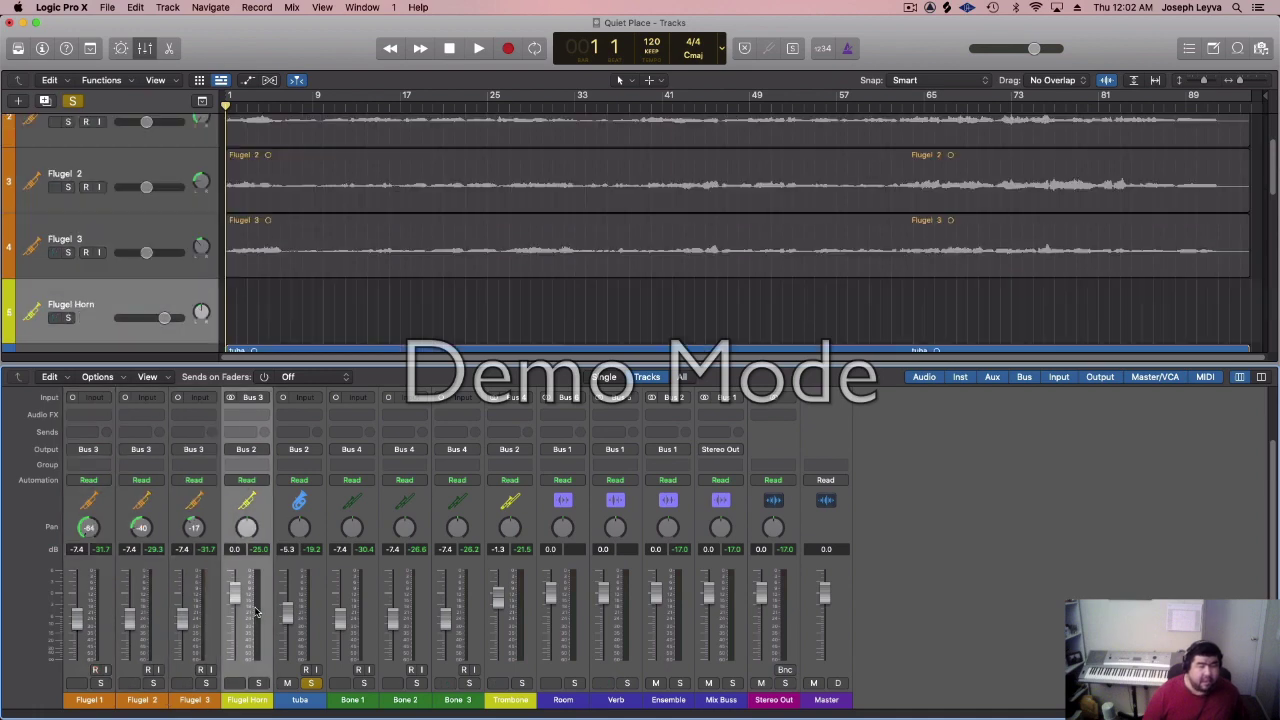
# - Unsolo the tuba, and pan Bone 1 to +43, Bone 2 to +18, Bone 3 to +63, Trombone to +10 and Flugel Horn to -12
pyautogui.click(310, 685)
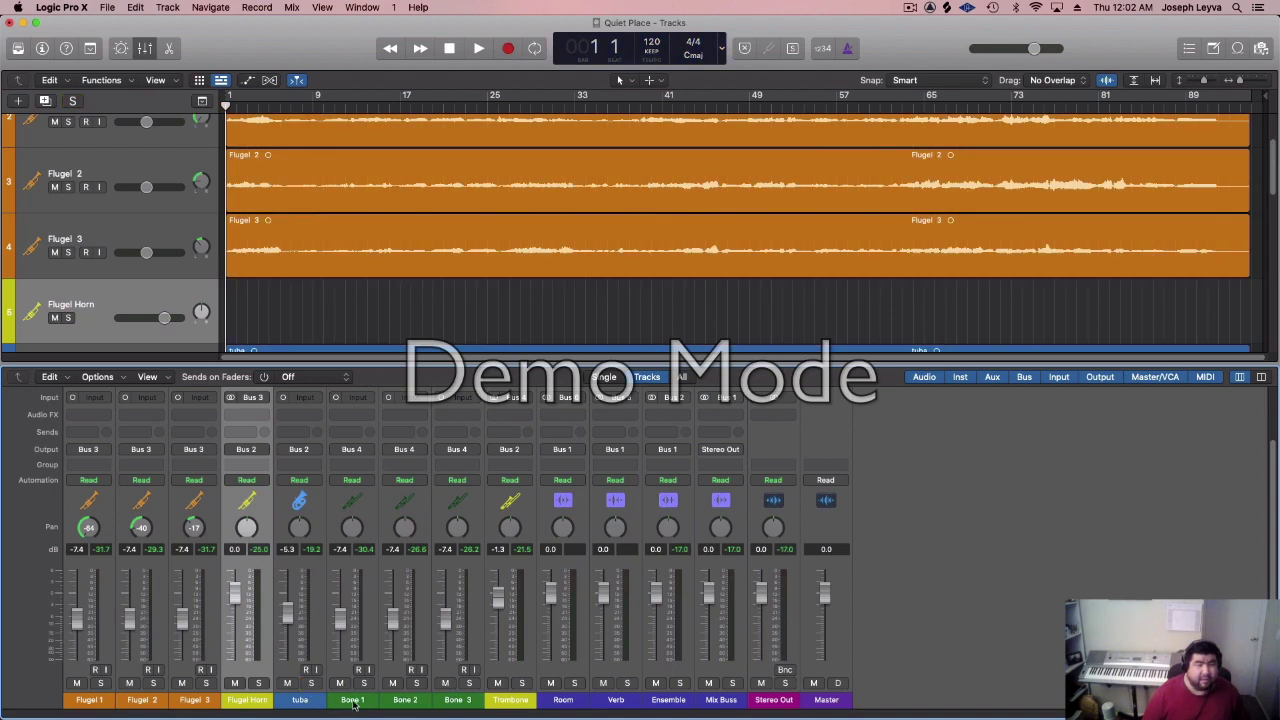
pyautogui.click(353, 702)
pyautogui.click(452, 702)
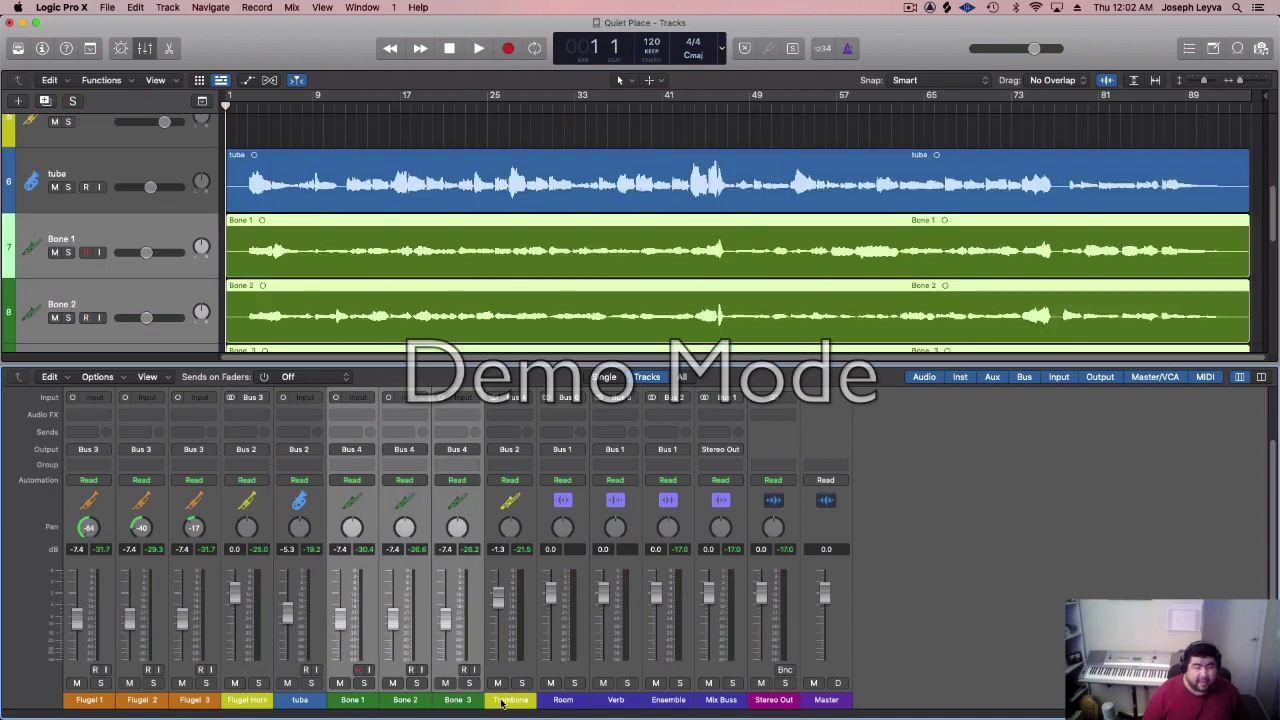
pyautogui.click(503, 702)
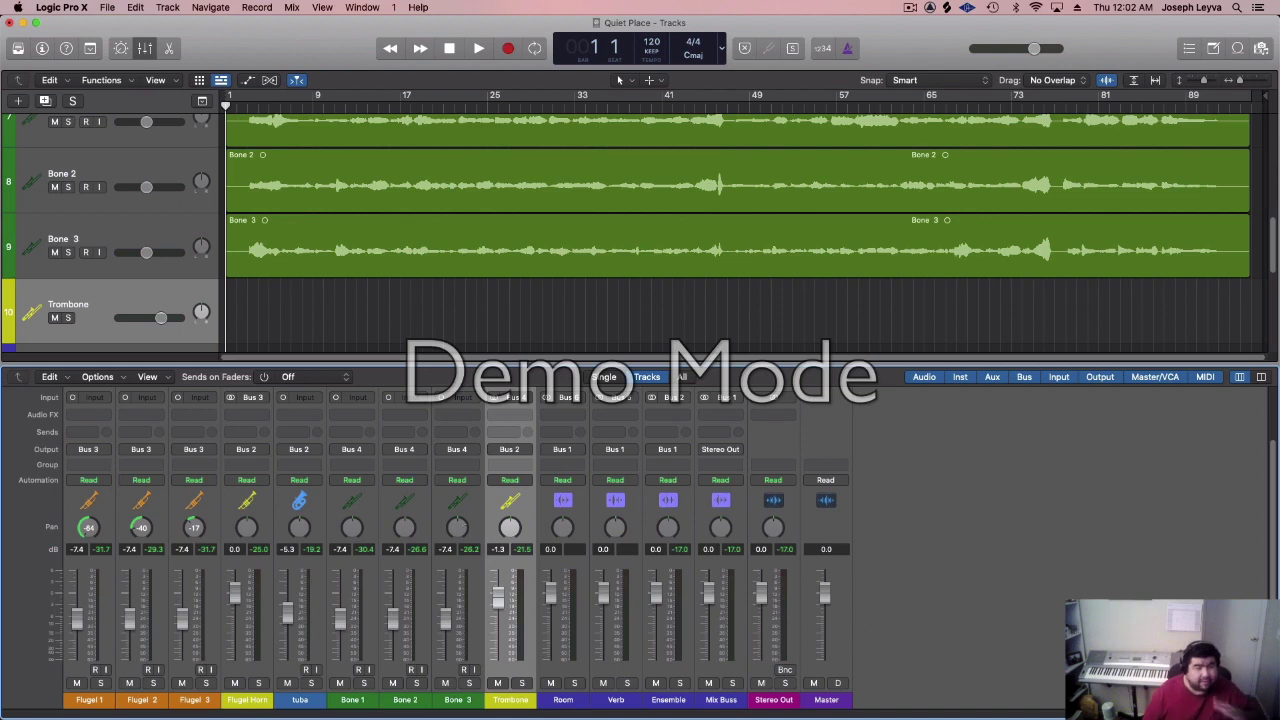
pyautogui.moveTo(461, 527); pyautogui.dragTo(468, 507)
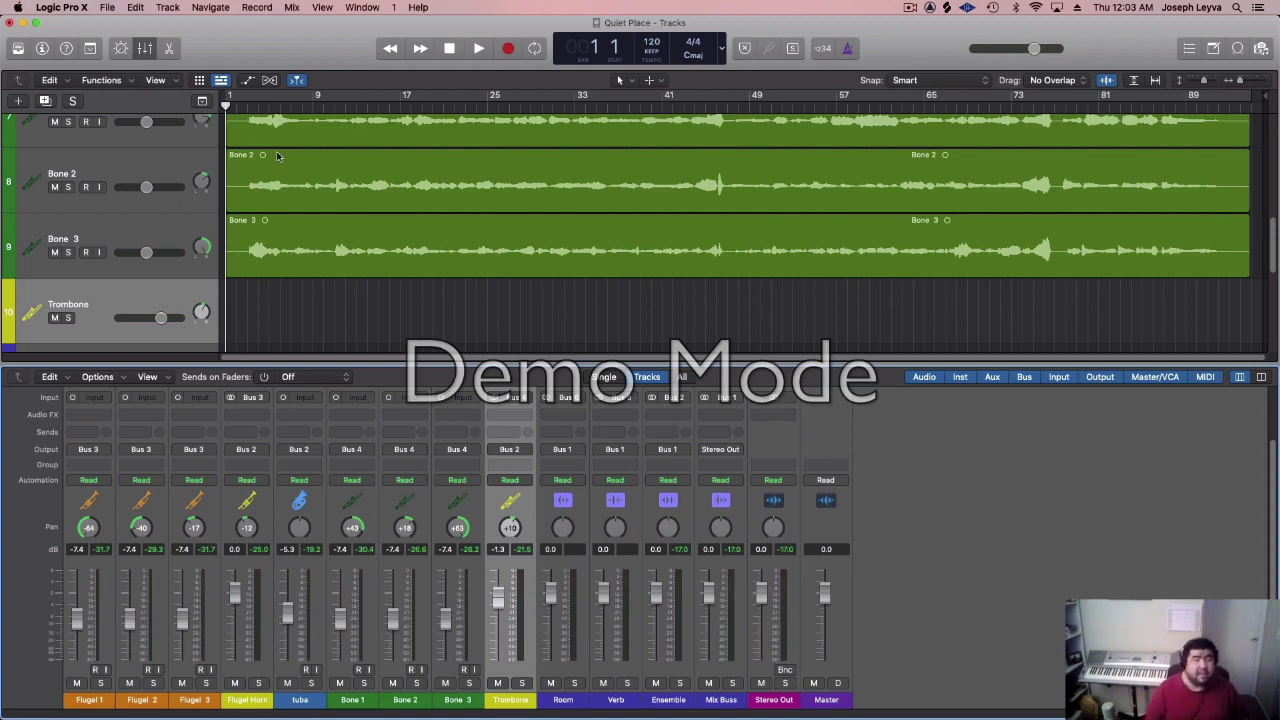
# - Play from bar 3 while lowering the tuba to -11.4 dB and Trombone to -2.5 dB, and return the playhead to bar 2
pyautogui.click(250, 106)
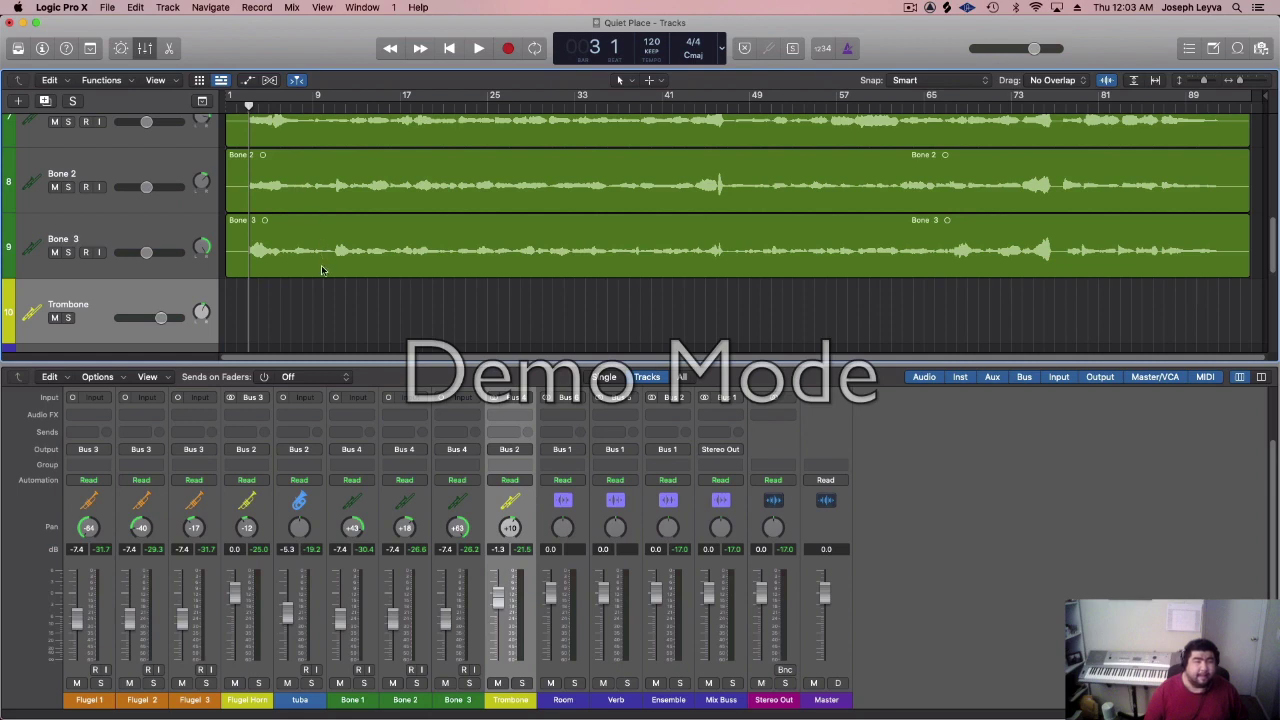
pyautogui.press('space')
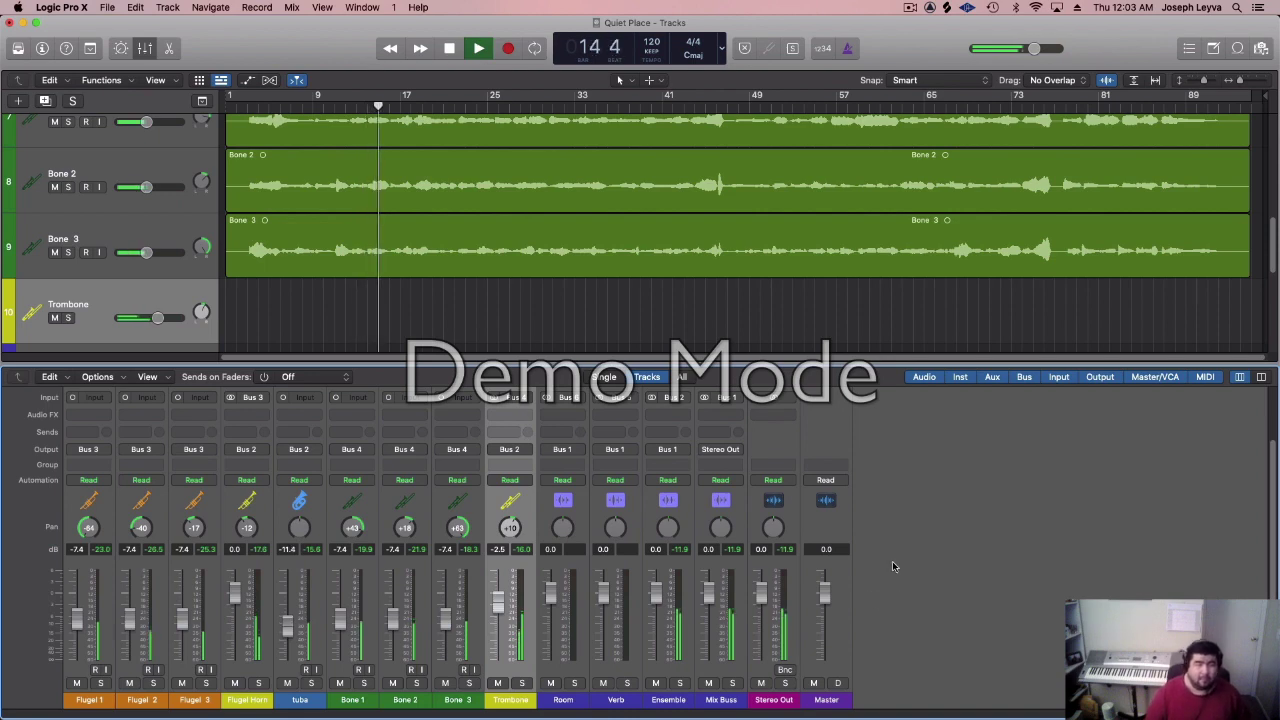
pyautogui.press('space')
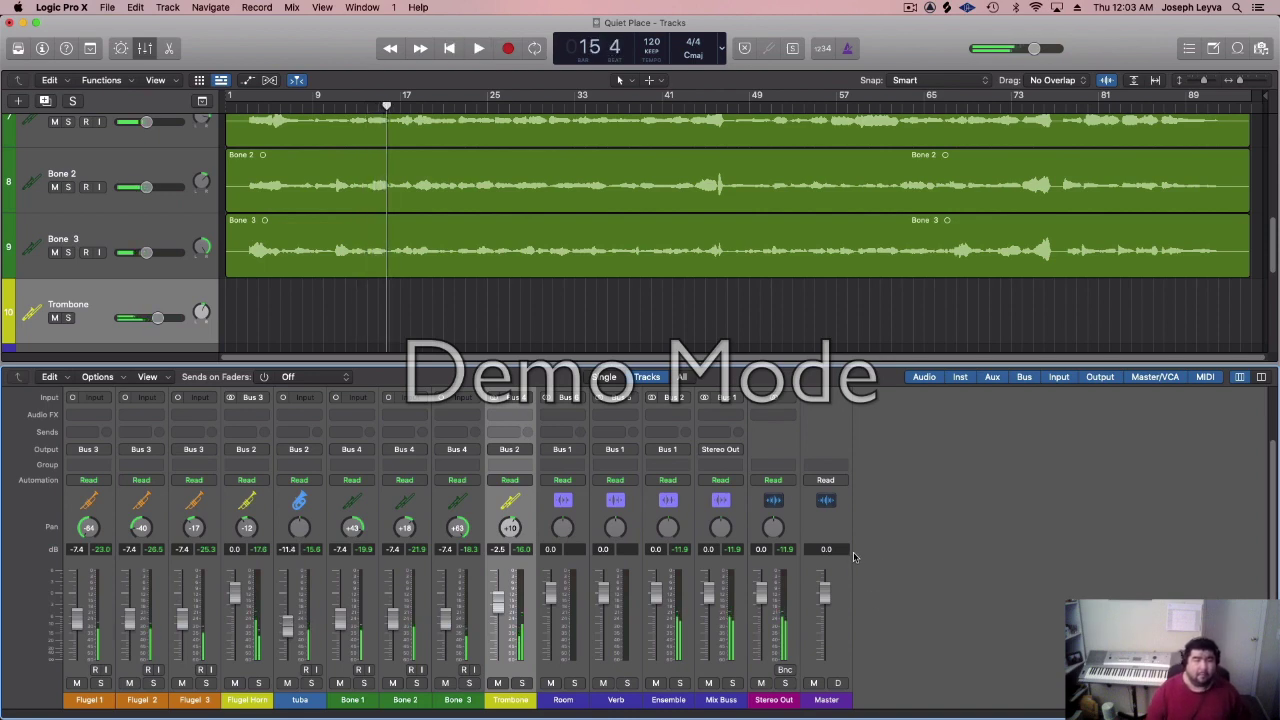
pyautogui.moveTo(386, 115); pyautogui.dragTo(240, 121)
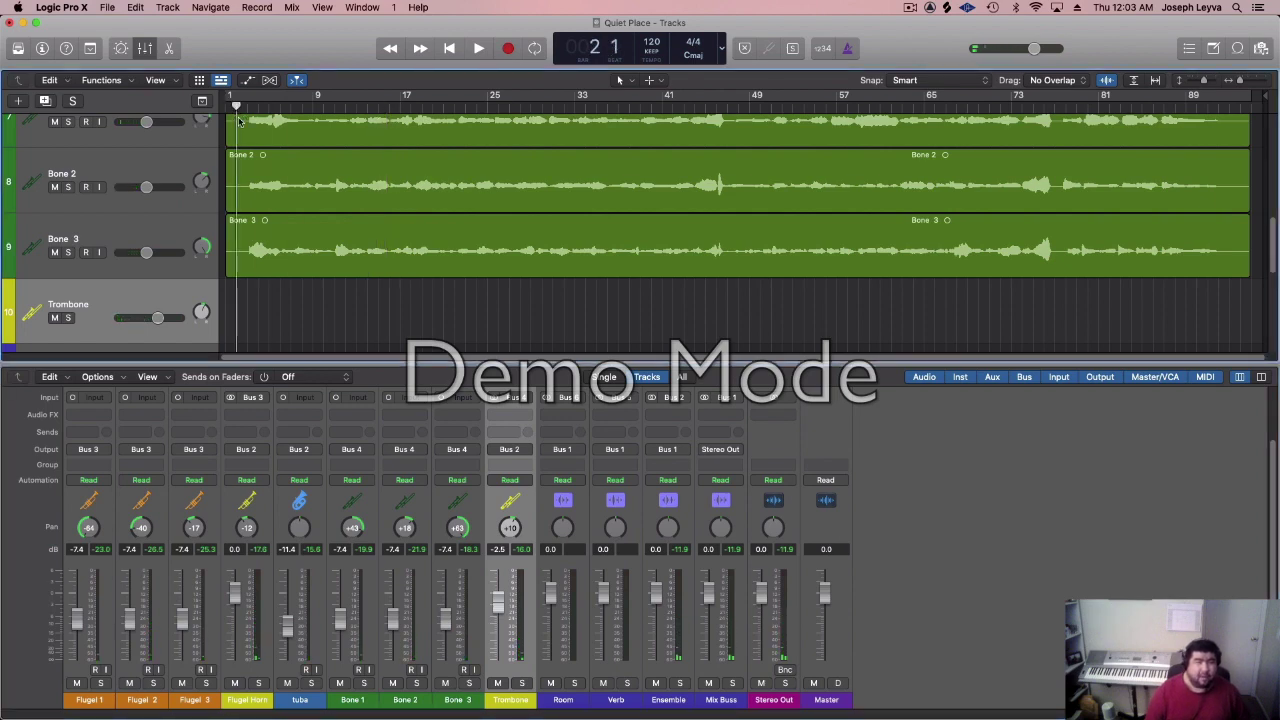
# - Reduce the track heights and look over the tuba, flugel and bone channels in the mixer
pyautogui.click(1204, 82)
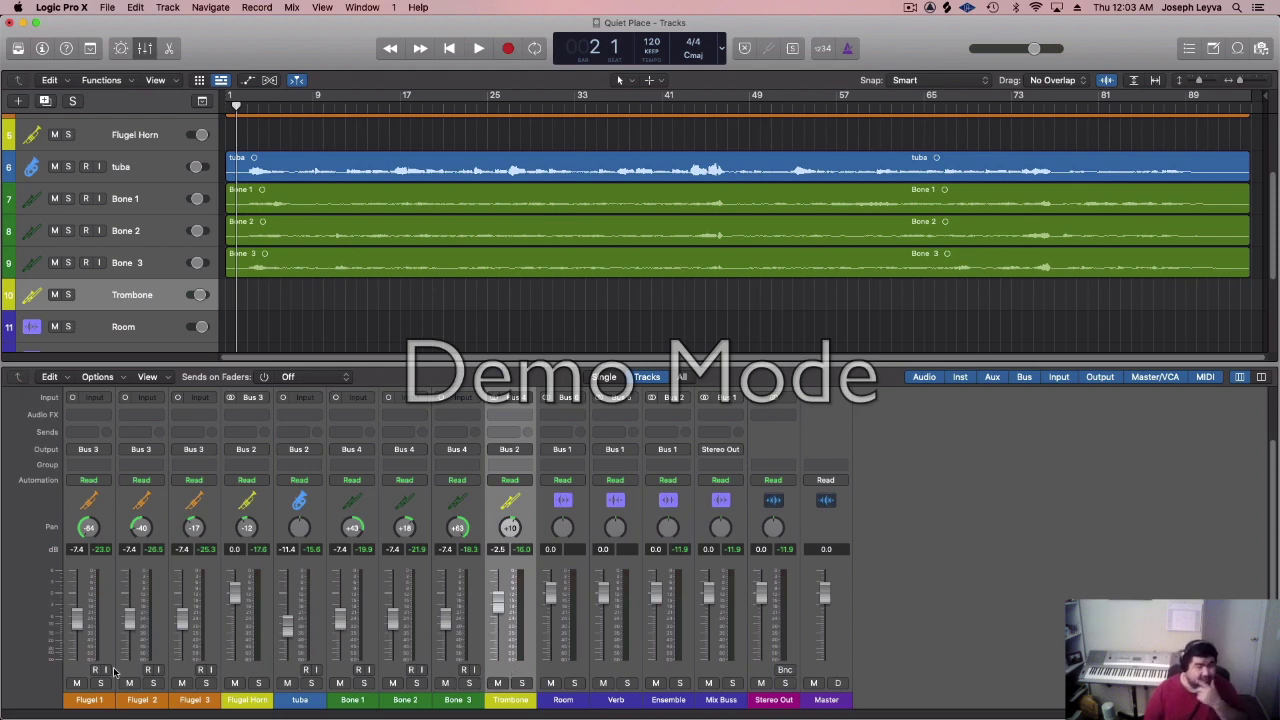
pyautogui.click(303, 702)
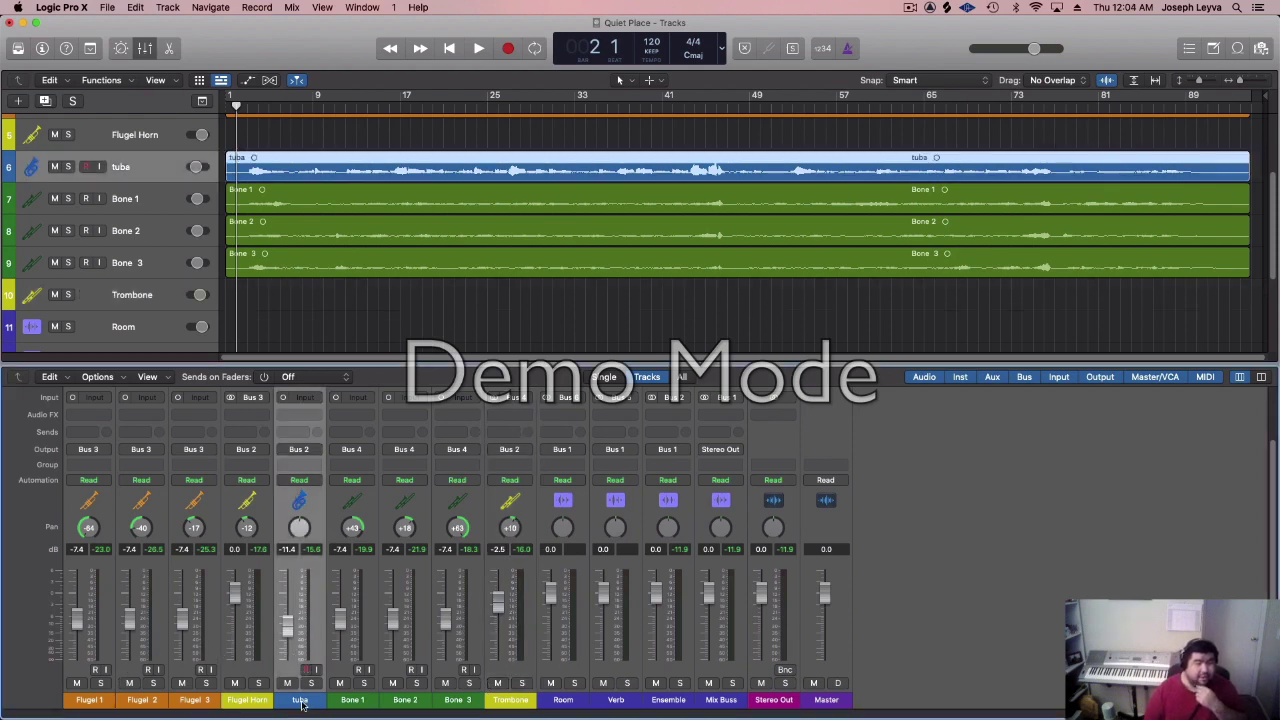
pyautogui.click(196, 700)
pyautogui.click(242, 700)
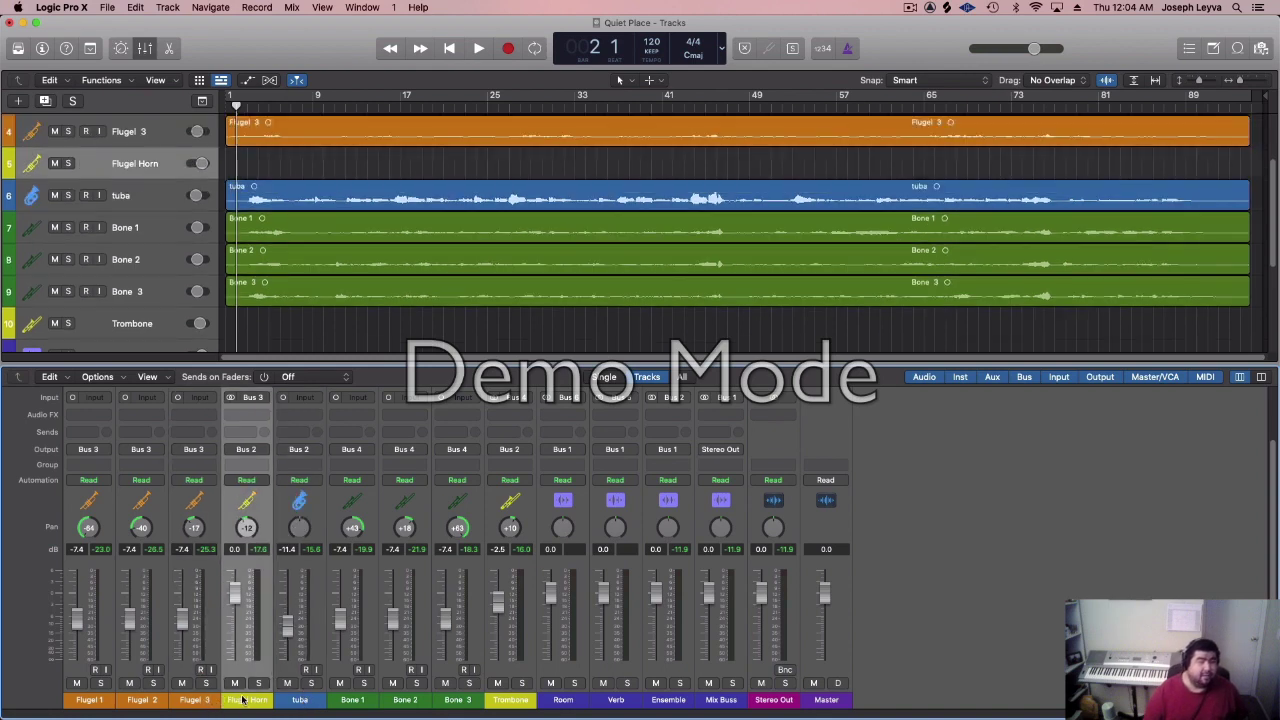
pyautogui.click(190, 700)
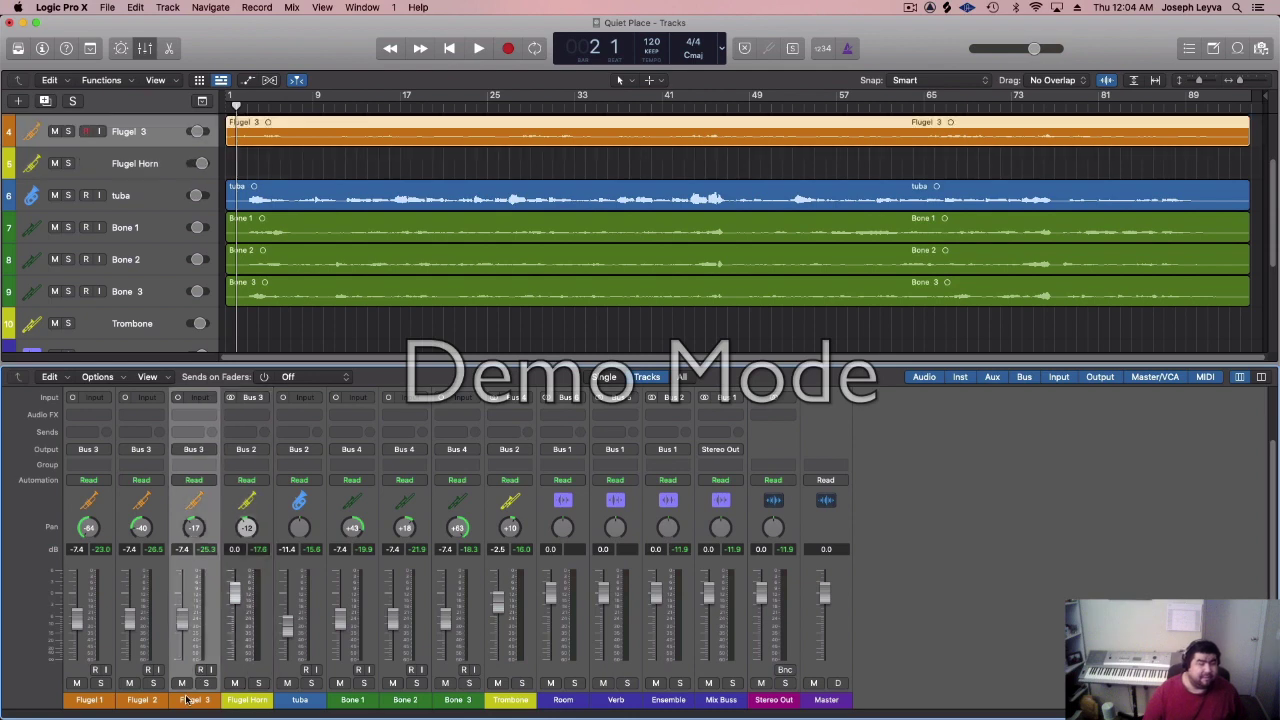
pyautogui.keyDown('shift'); pyautogui.click(100, 702); pyautogui.keyUp('shift')
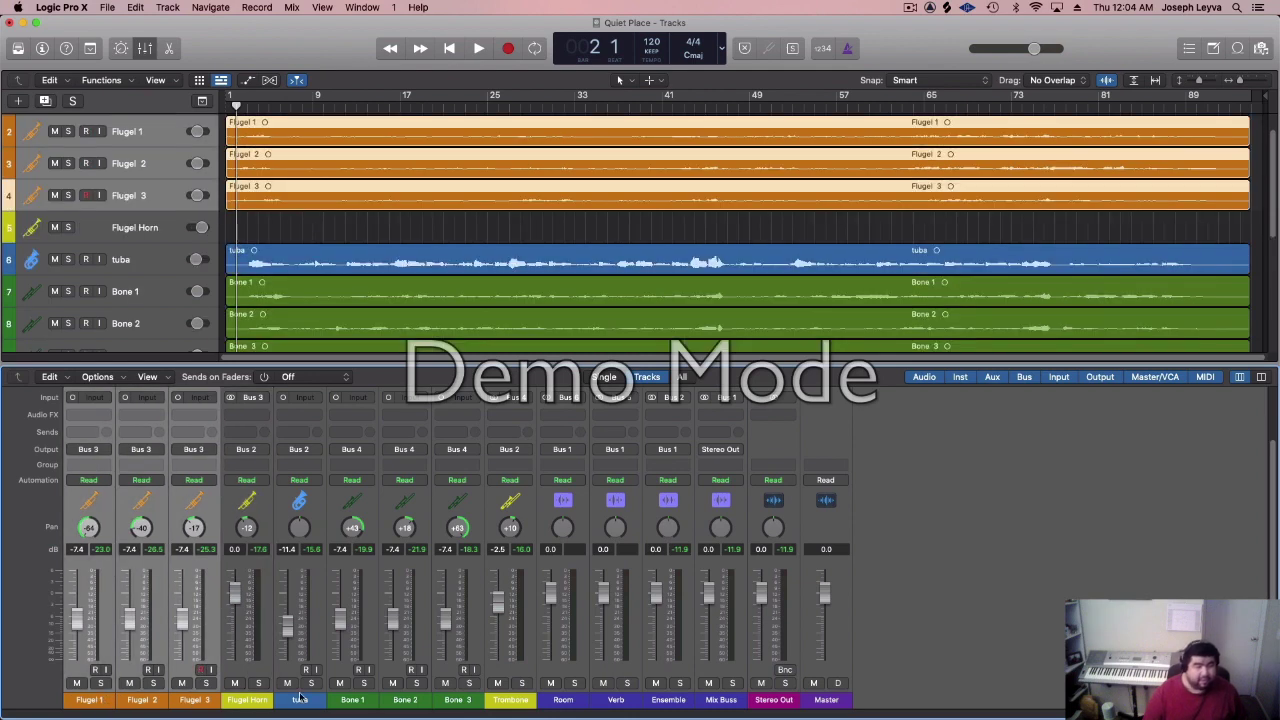
pyautogui.click(360, 700)
pyautogui.keyDown('shift'); pyautogui.click(450, 702); pyautogui.keyUp('shift')
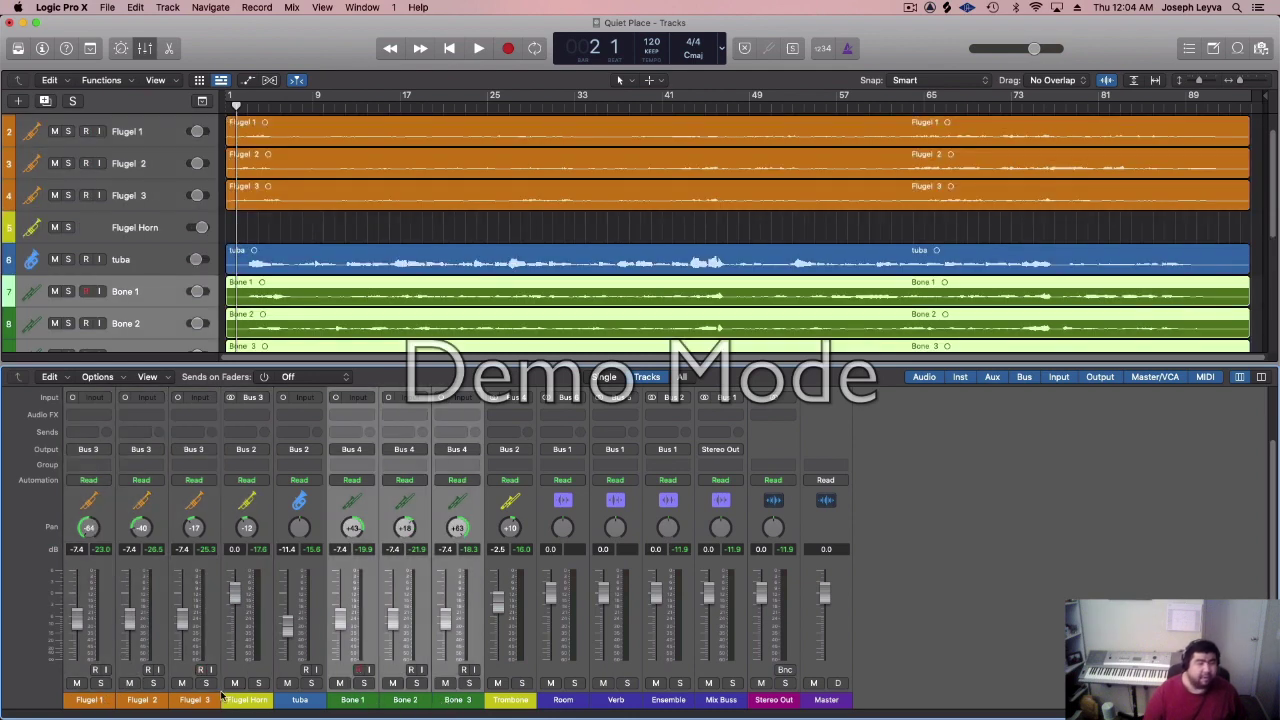
# - Examine the individual flugel channels, the Flugel Horn group channel with its available audio effects, and the tuba channel
pyautogui.click(247, 701)
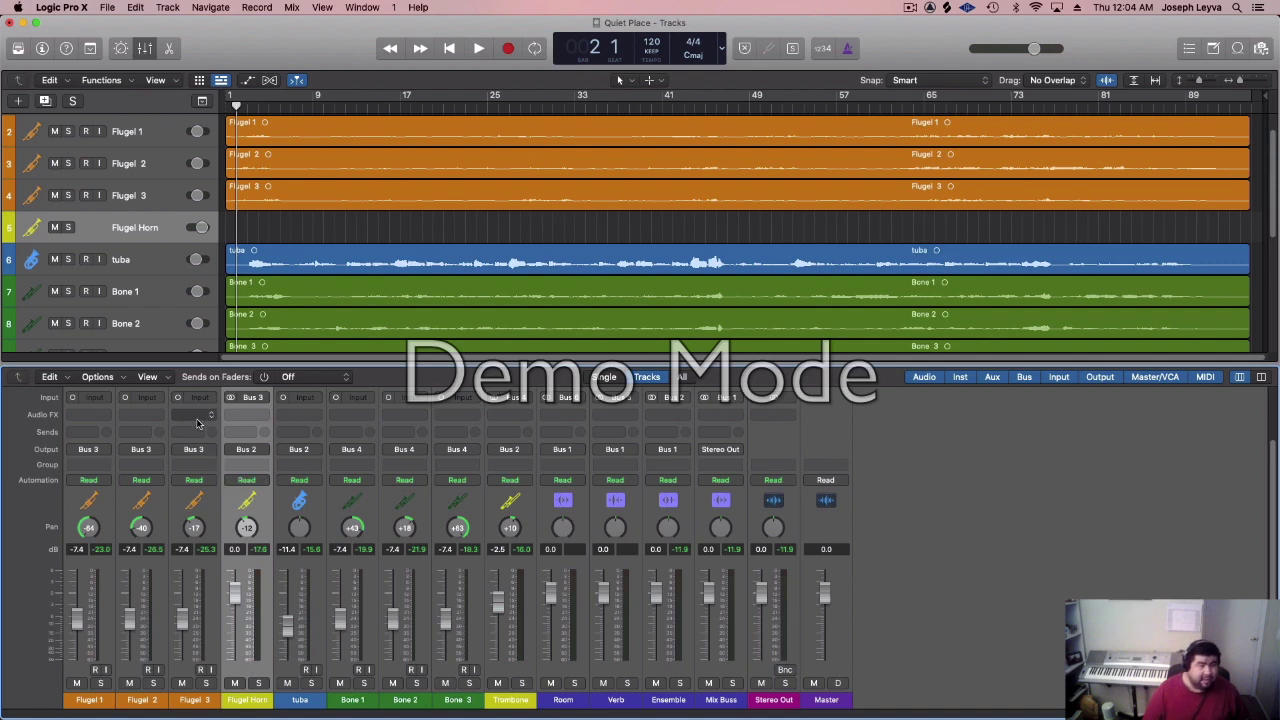
pyautogui.click(194, 702)
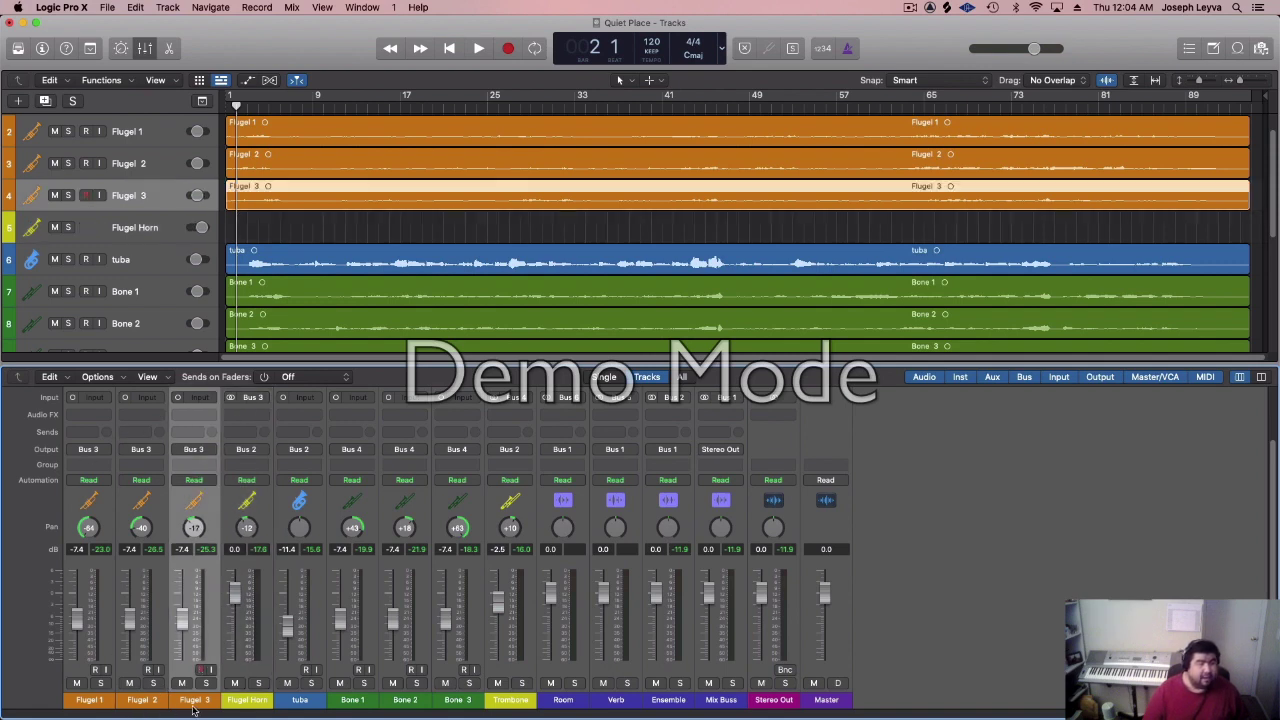
pyautogui.click(146, 702)
pyautogui.click(95, 702)
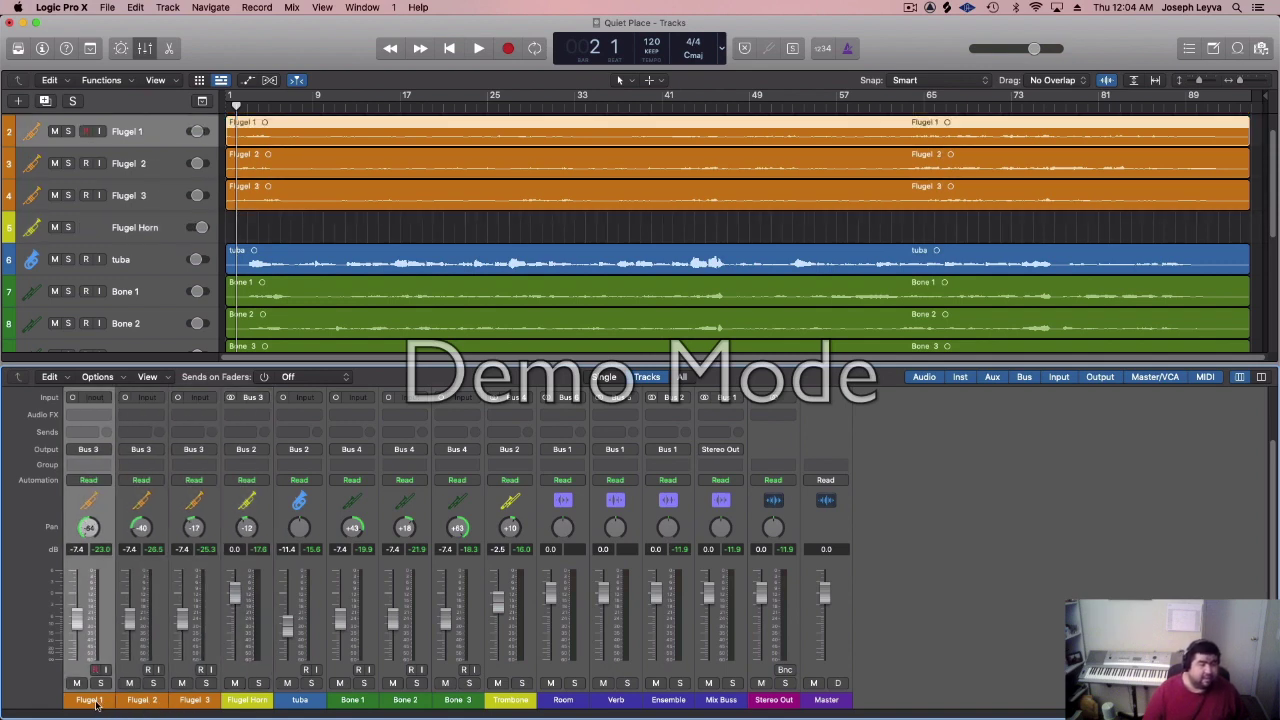
pyautogui.click(192, 703)
pyautogui.click(250, 414)
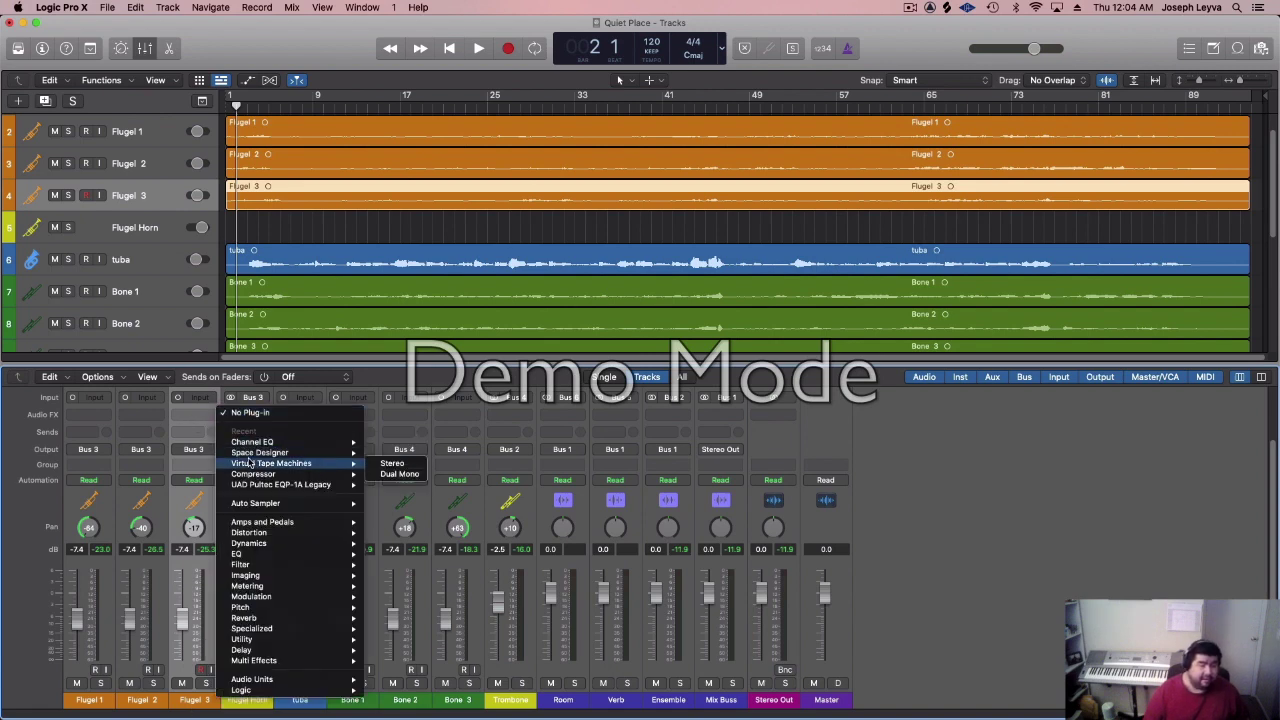
pyautogui.click(157, 430)
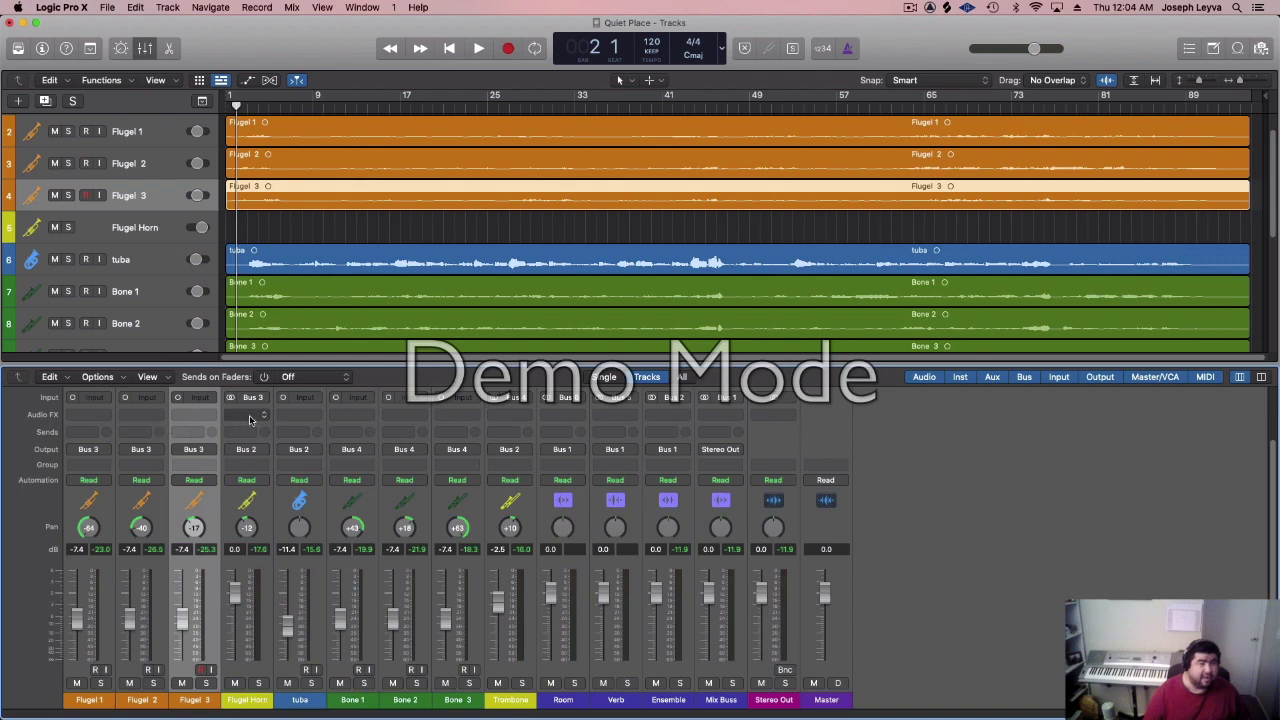
pyautogui.click(155, 651)
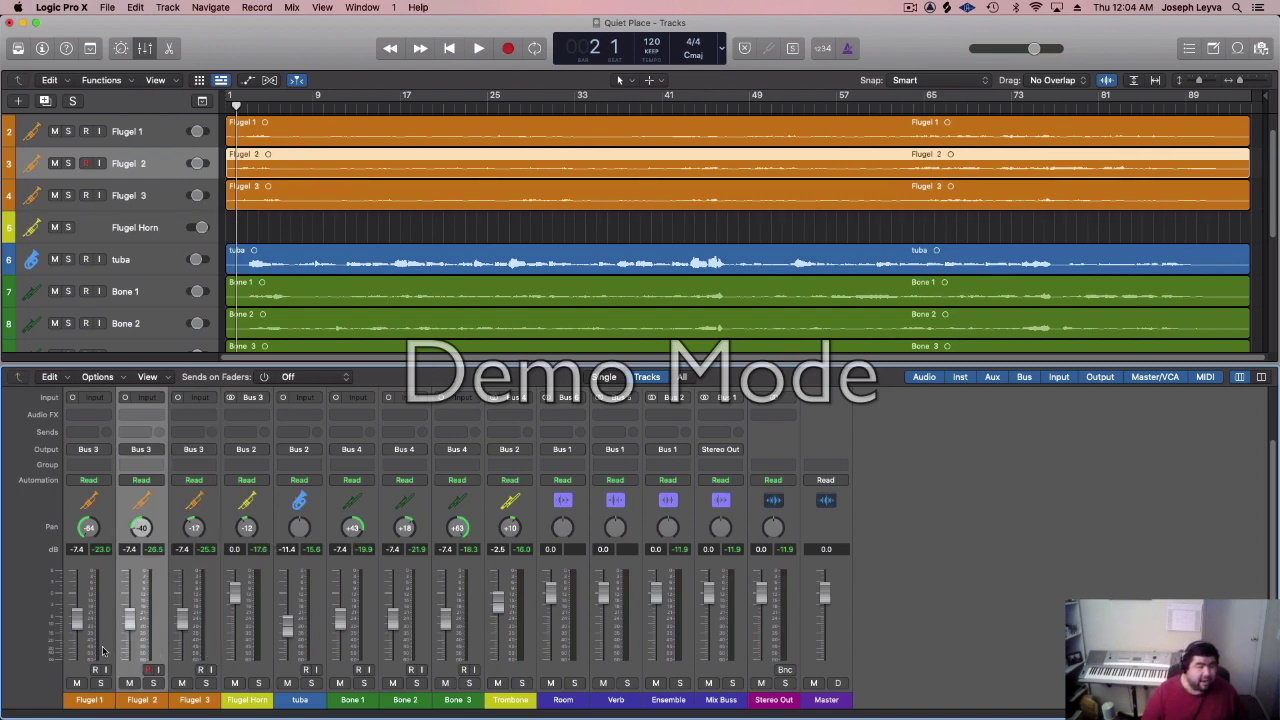
pyautogui.click(102, 651)
pyautogui.keyDown('shift'); pyautogui.click(205, 652); pyautogui.keyUp('shift')
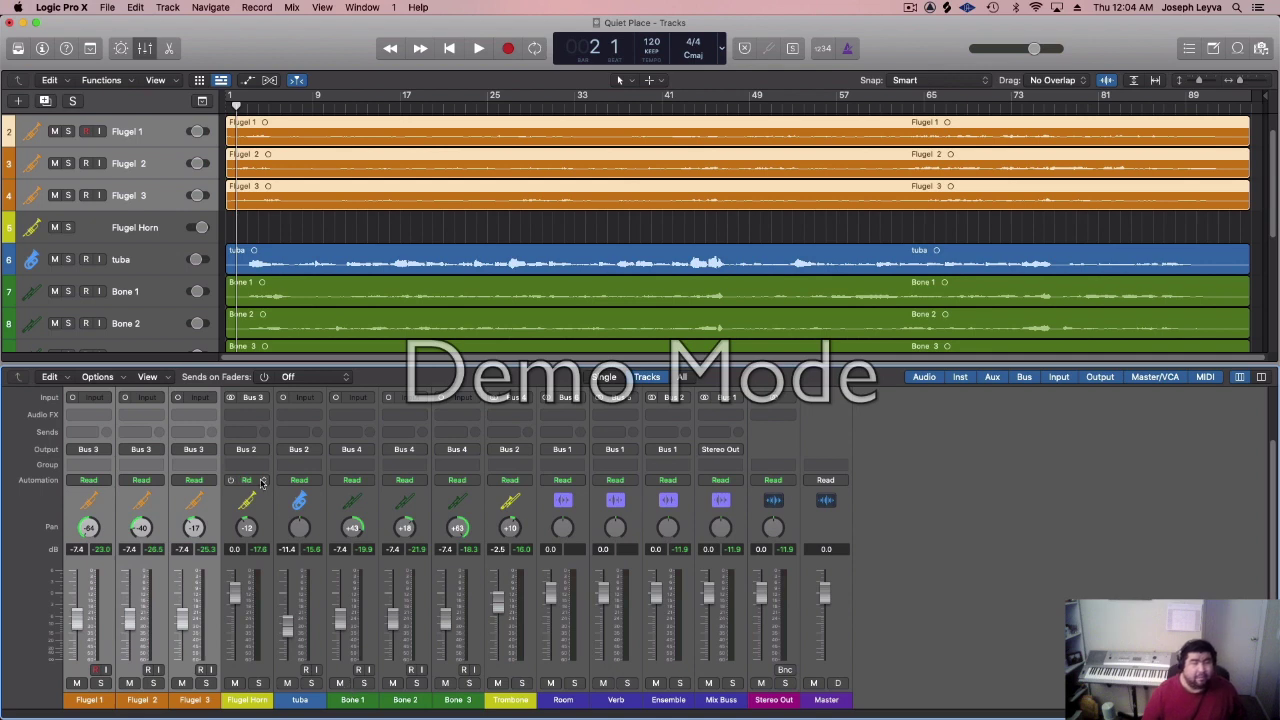
pyautogui.click(265, 518)
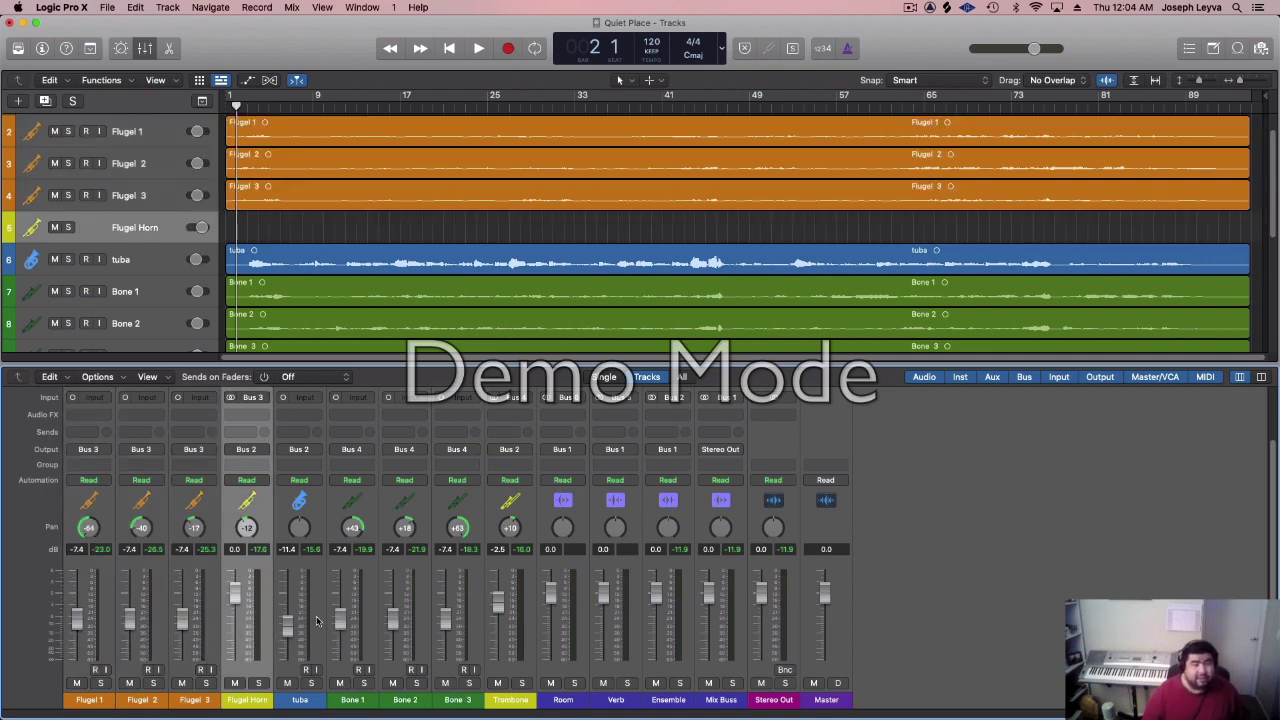
pyautogui.click(316, 621)
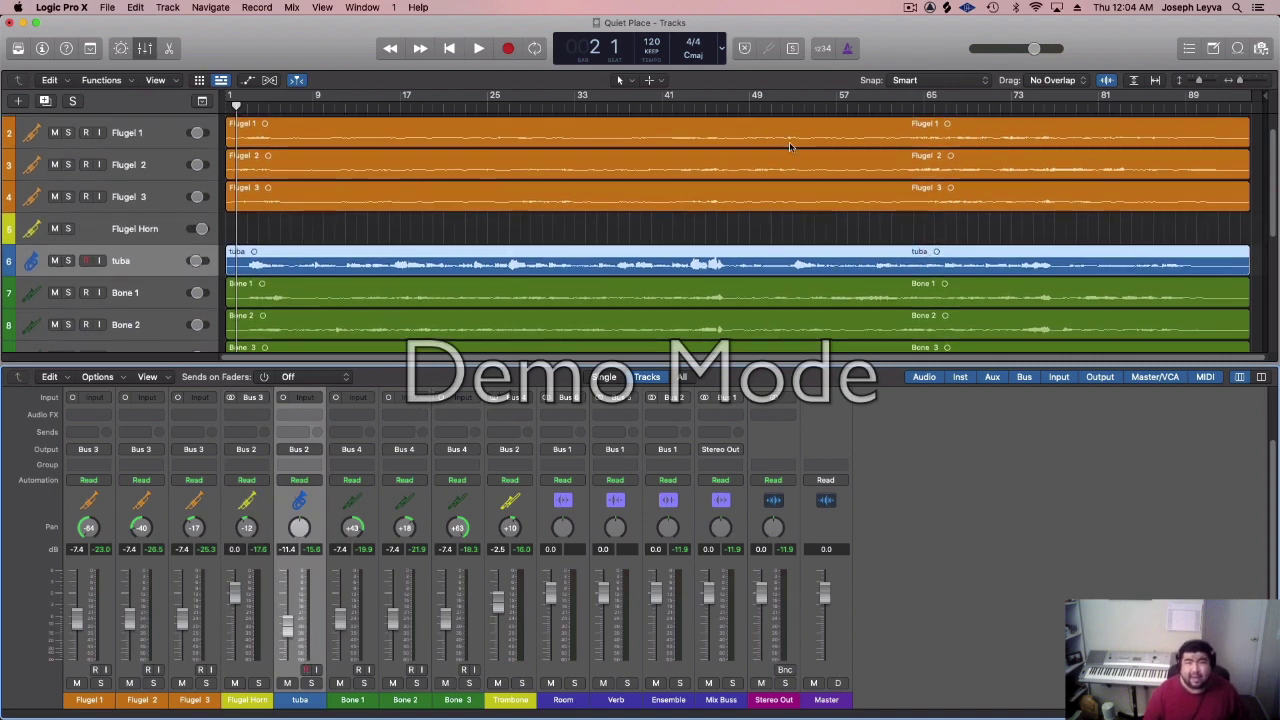
# - Play passages around bars 38 to 51 while lowering Flugel Horn to -1.4 dB, tuba to -16.2 dB and Trombone to -3.9 dB
pyautogui.click(683, 108)
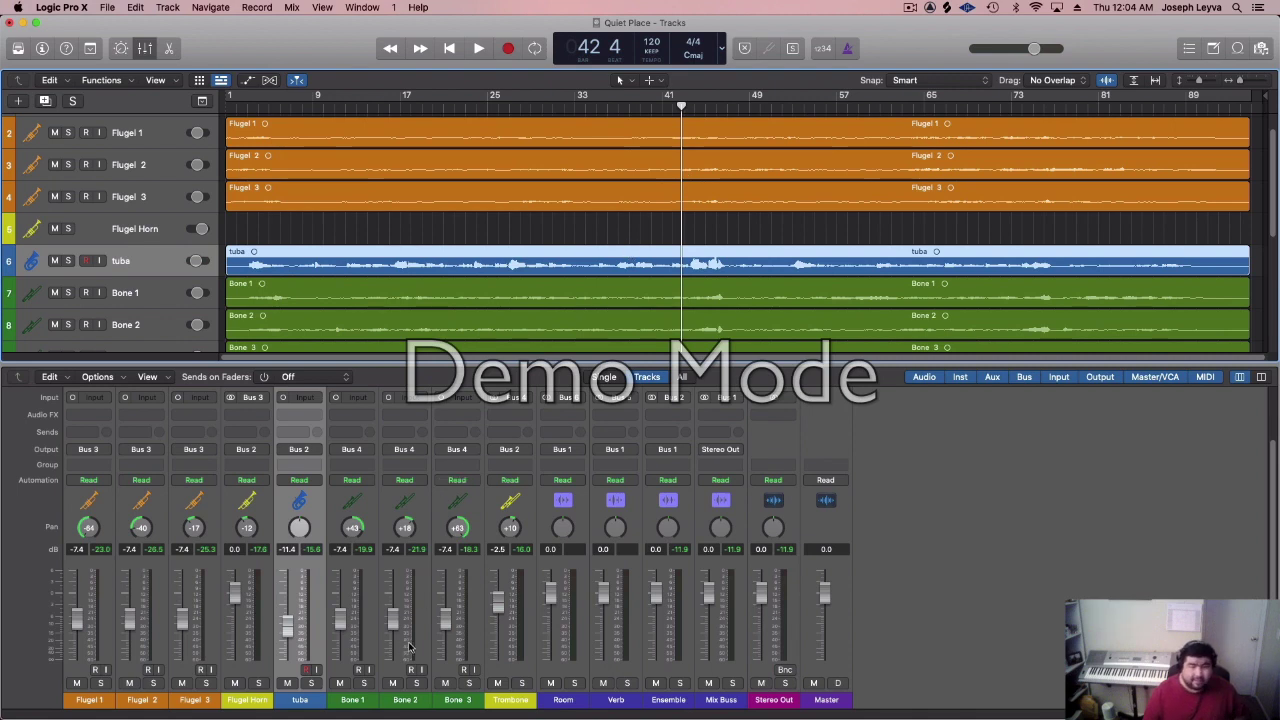
pyautogui.press('space')
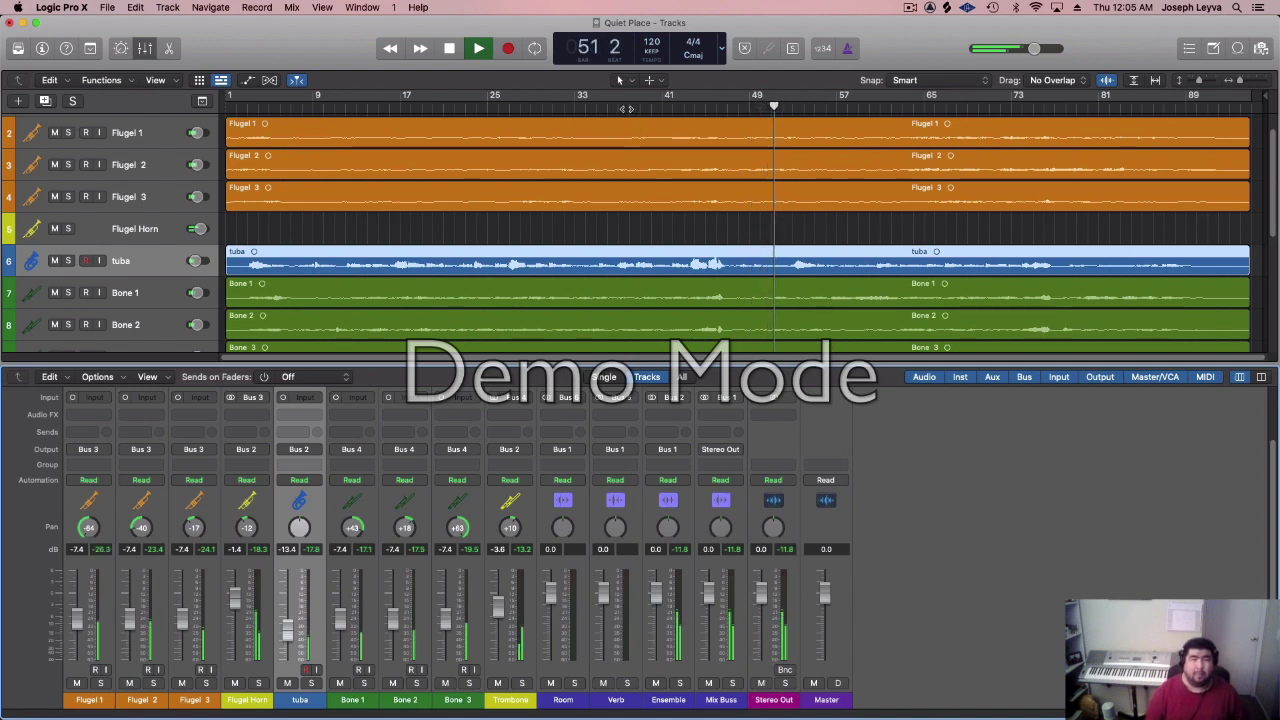
pyautogui.click(630, 108)
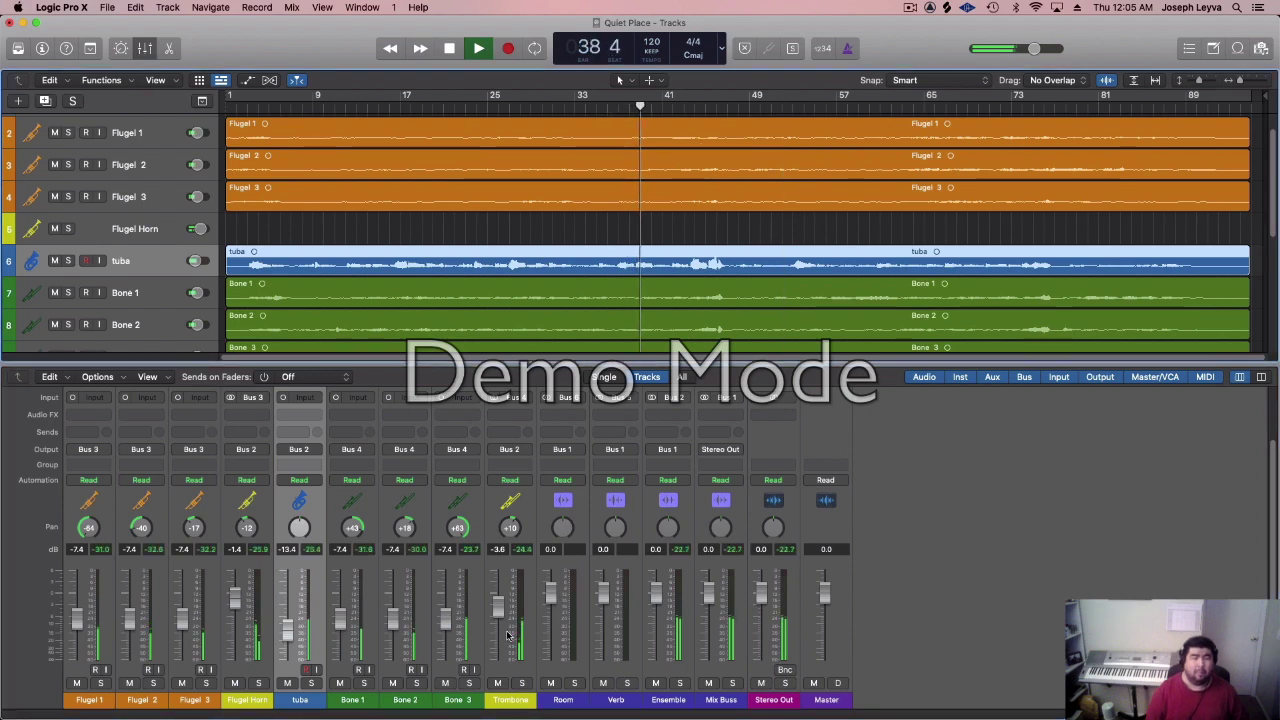
pyautogui.moveTo(288, 631)
pyautogui.mouseDown()
pyautogui.moveTo(288, 645)
pyautogui.moveTo(288, 633)
pyautogui.mouseUp()
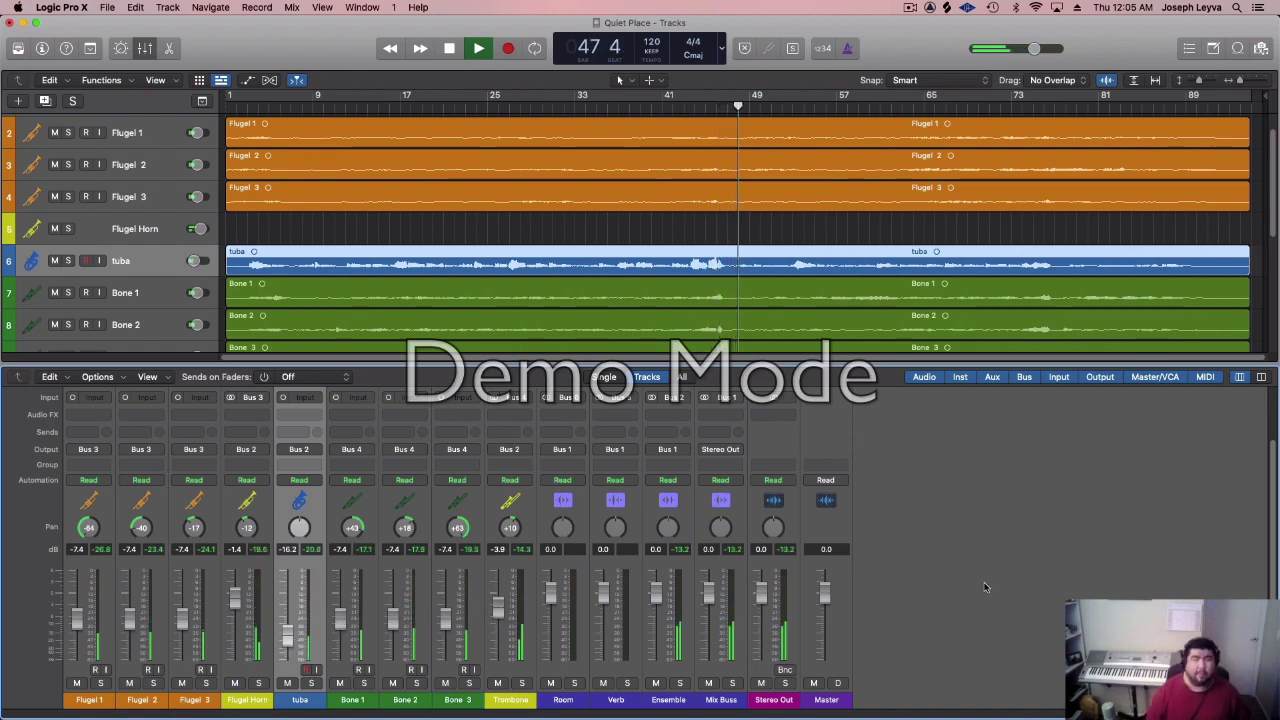
pyautogui.press('space')
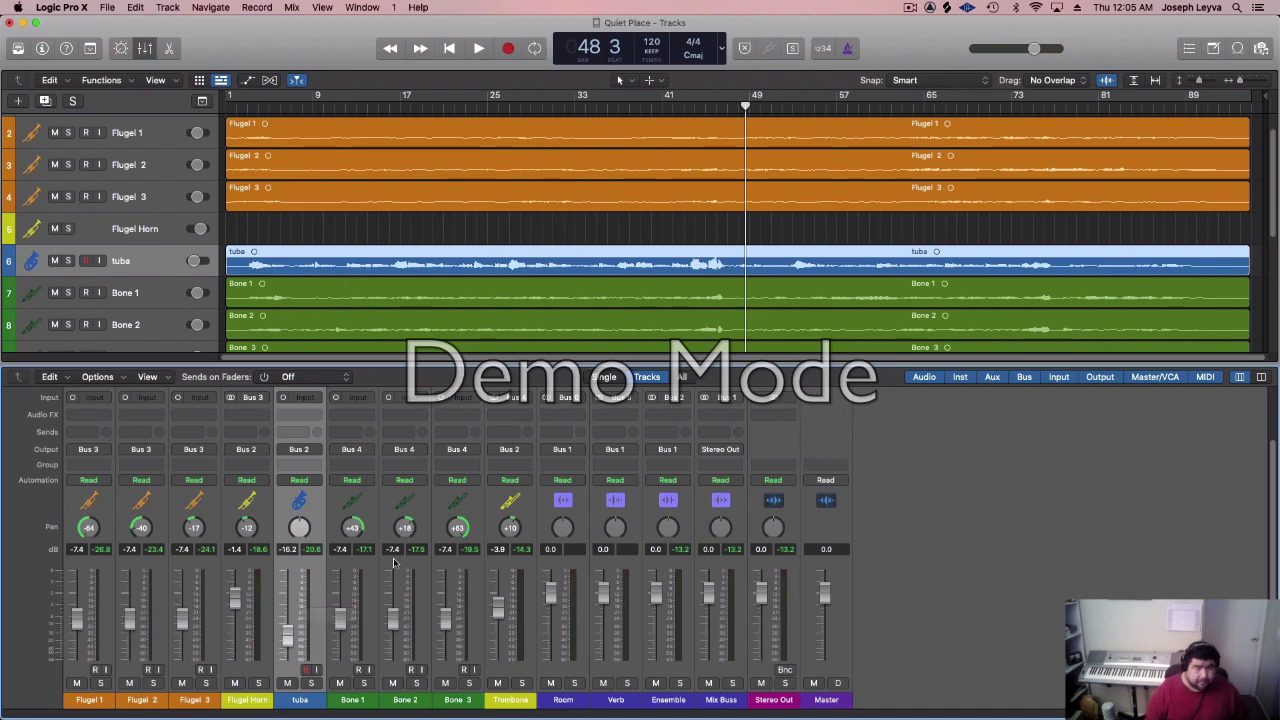
# - Solo Bone 3, listen to it from about bar 45 to bar 53, and unsolo it
pyautogui.click(468, 683)
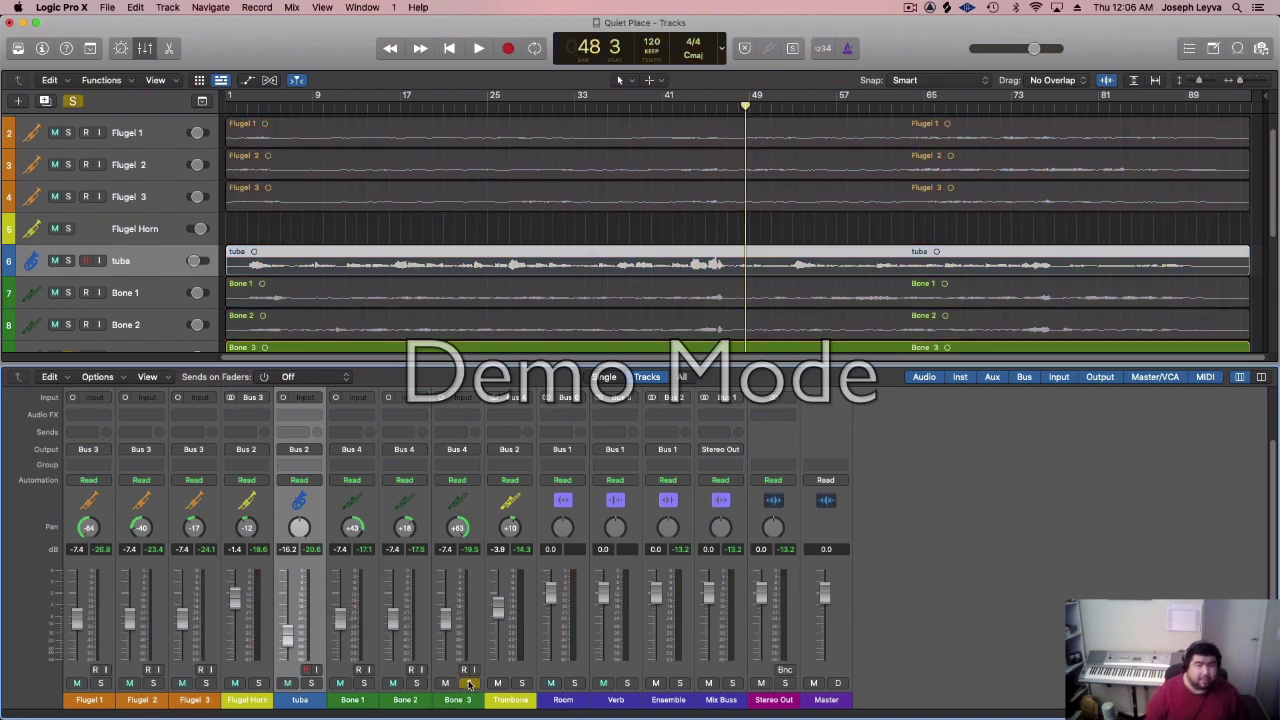
pyautogui.scroll(-5, 765, 318)
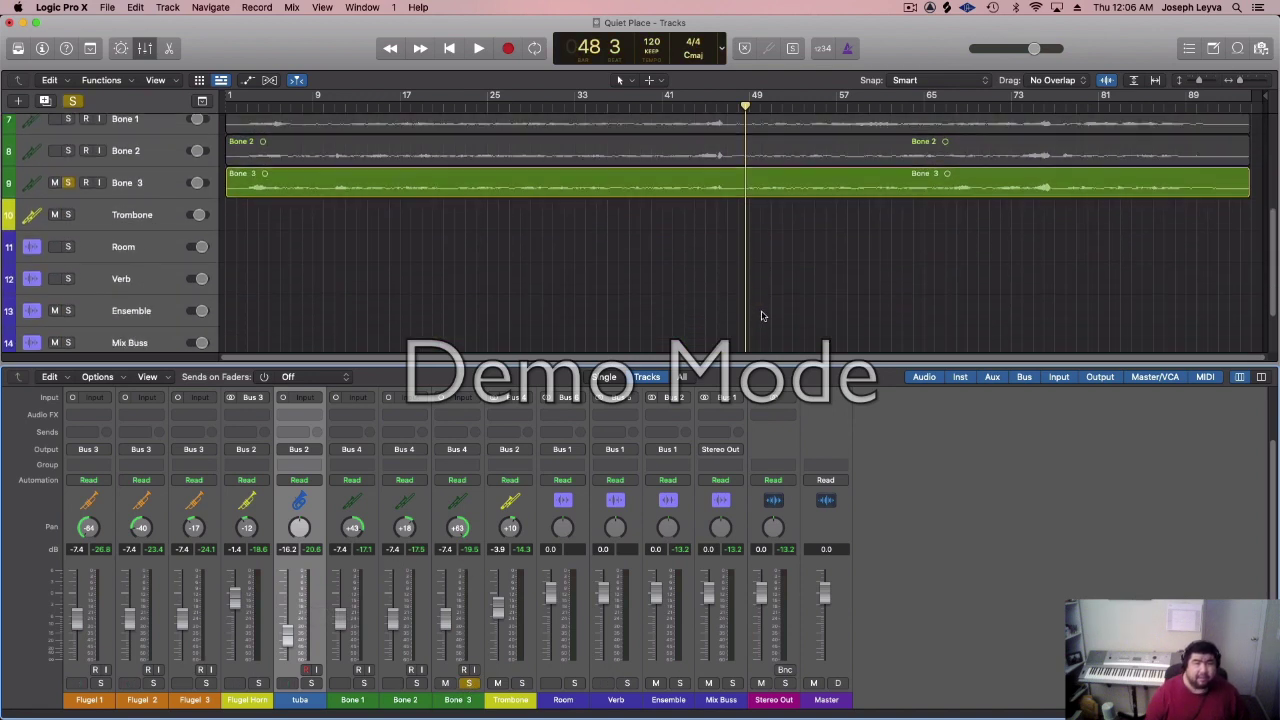
pyautogui.click(712, 108)
pyautogui.press('space')
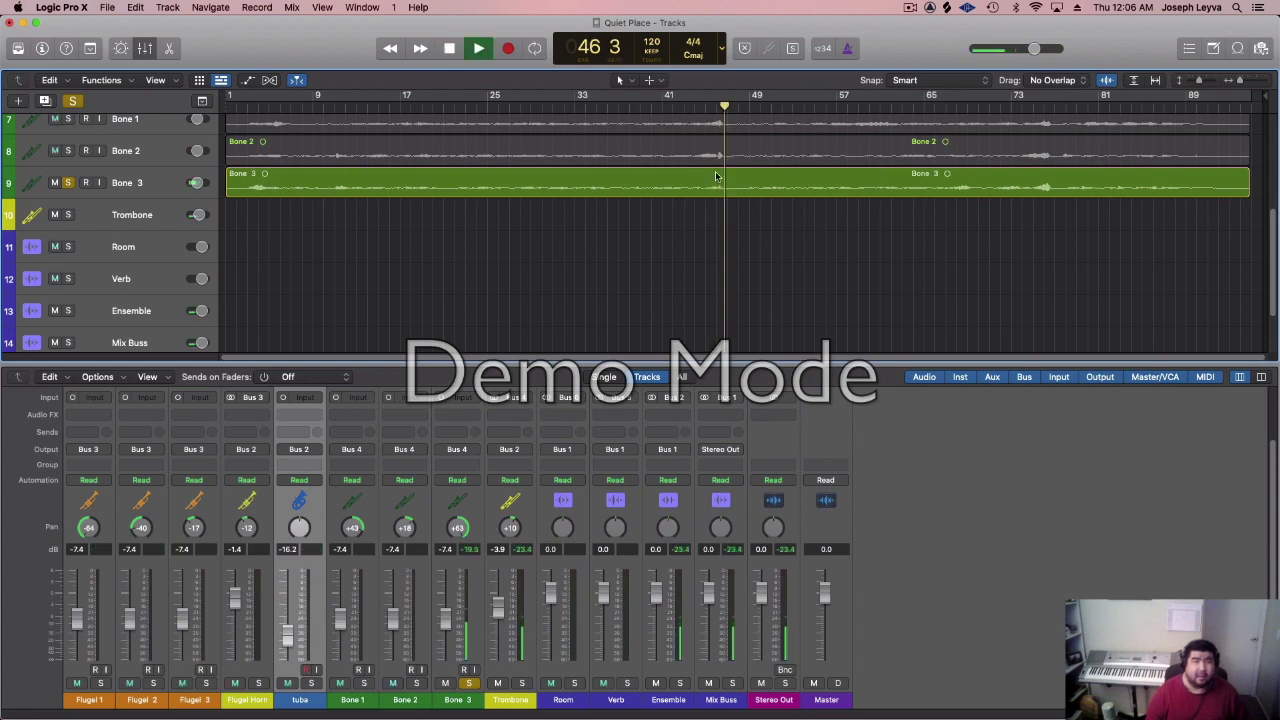
pyautogui.scroll(3, 663, 263)
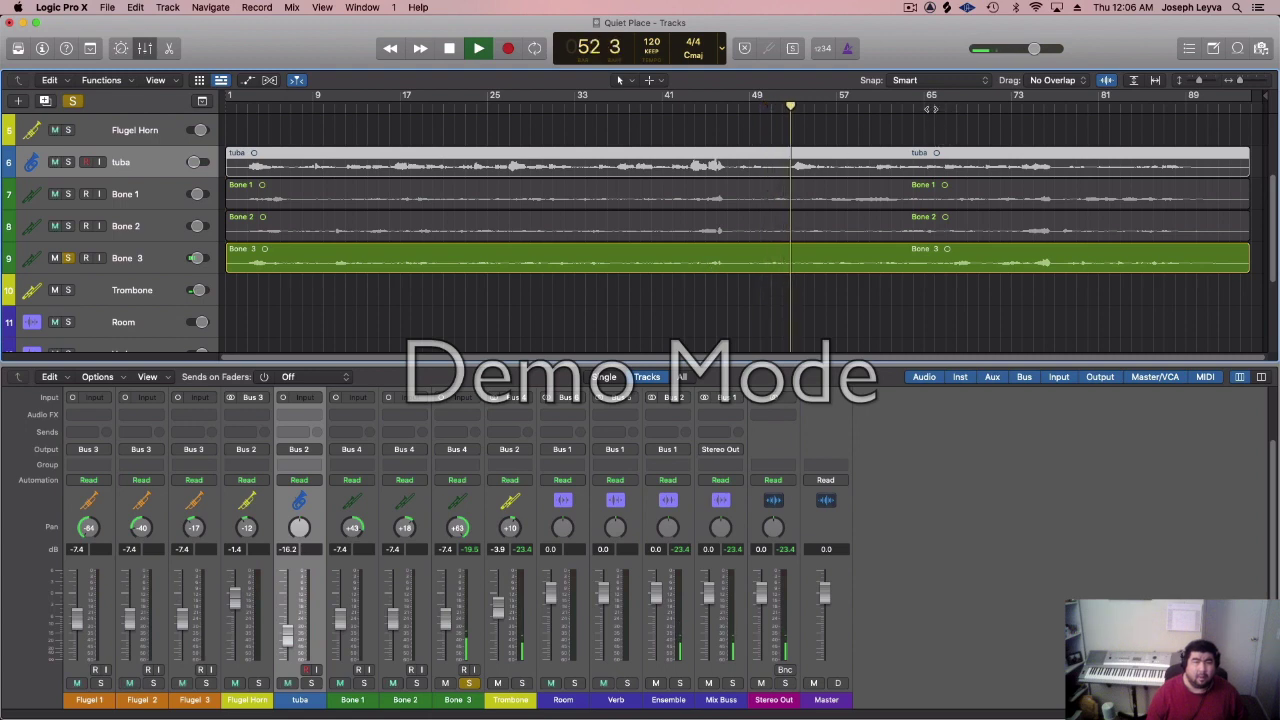
pyautogui.press('space')
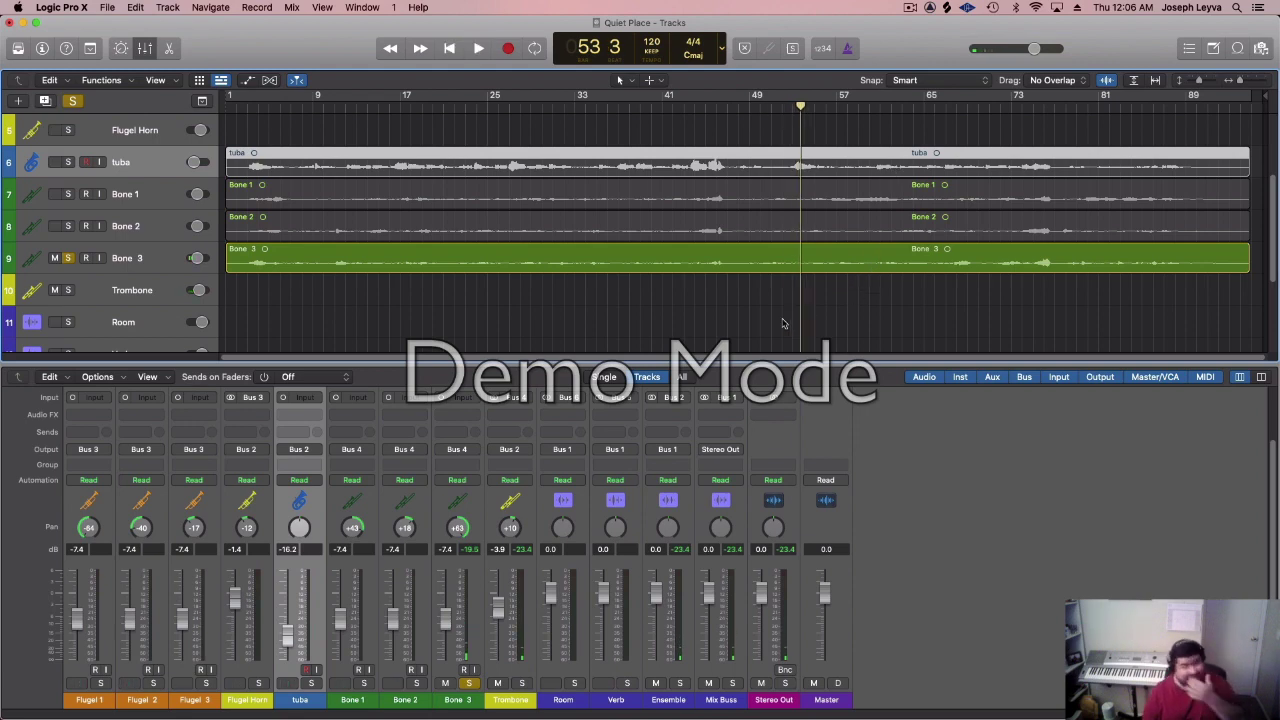
pyautogui.click(468, 684)
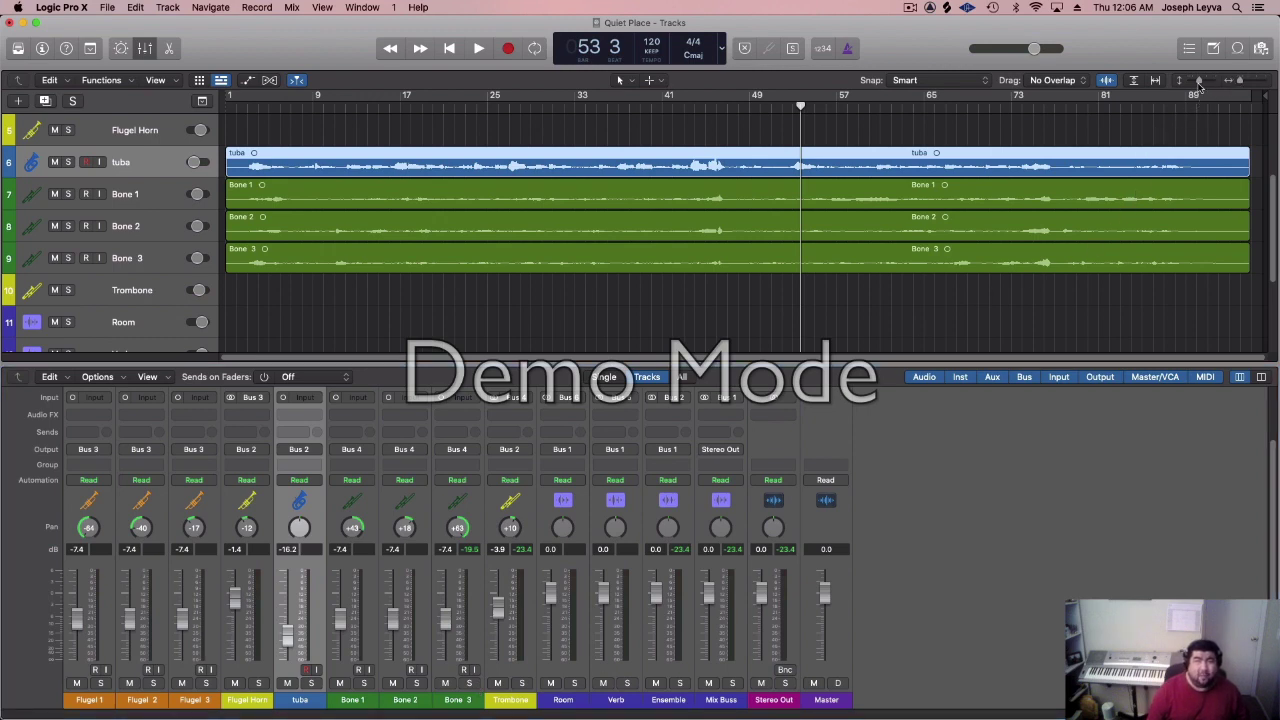
# - Increase the track heights to compare the tuba and bone waveforms, and move the playhead to bar 47
pyautogui.moveTo(1199, 87); pyautogui.dragTo(1205, 84)
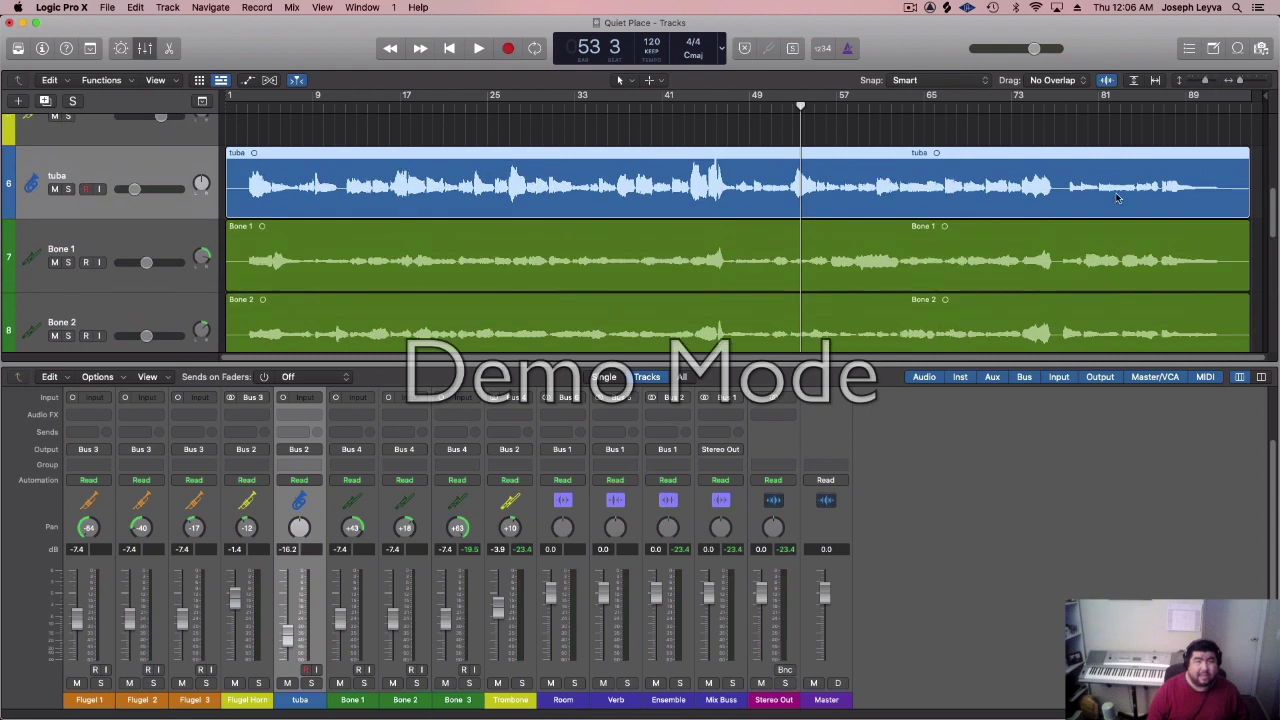
pyautogui.scroll(-5, 1117, 197)
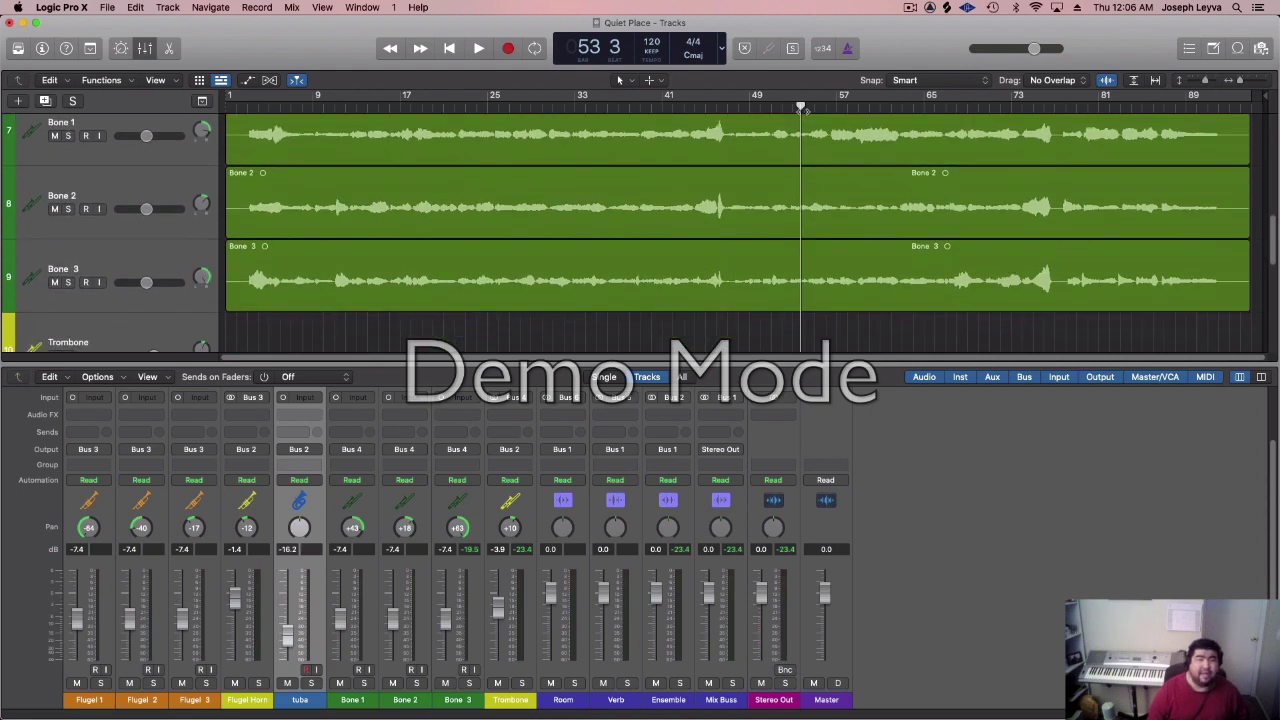
pyautogui.moveTo(801, 106); pyautogui.dragTo(727, 106)
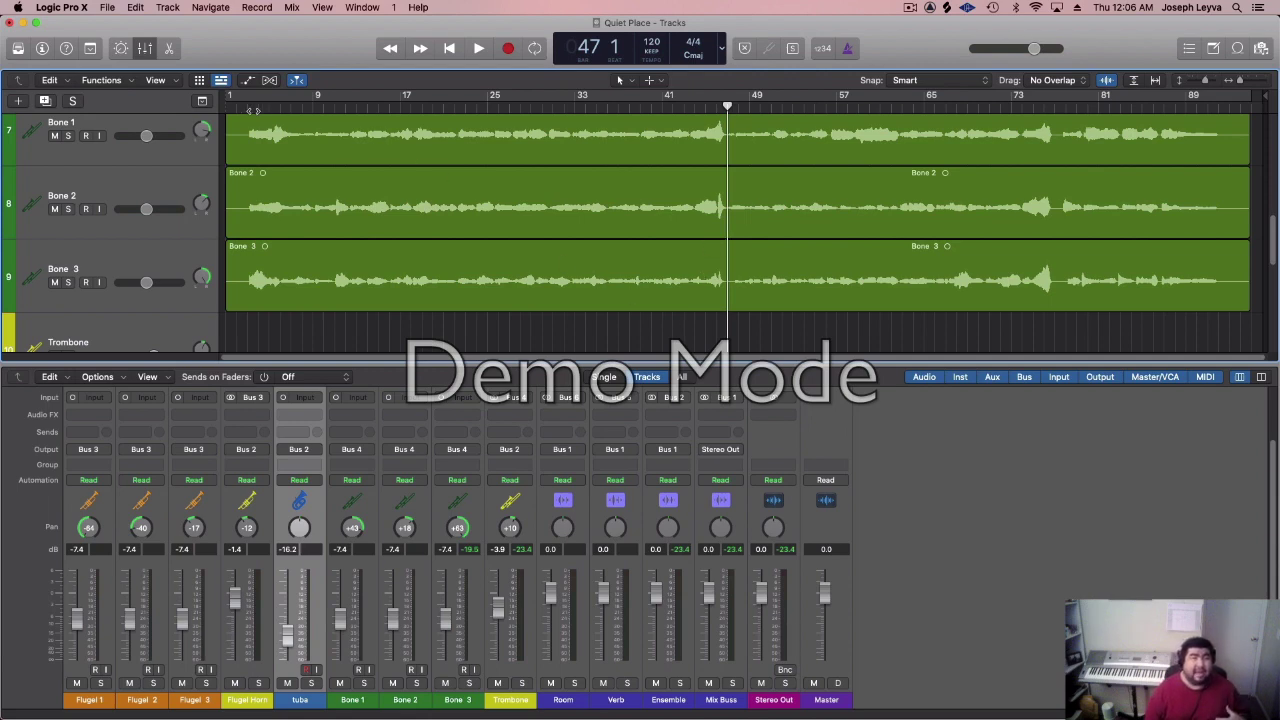
# - Return the playhead to the start of the song and briefly audition the opening of the full mix
pyautogui.click(238, 107)
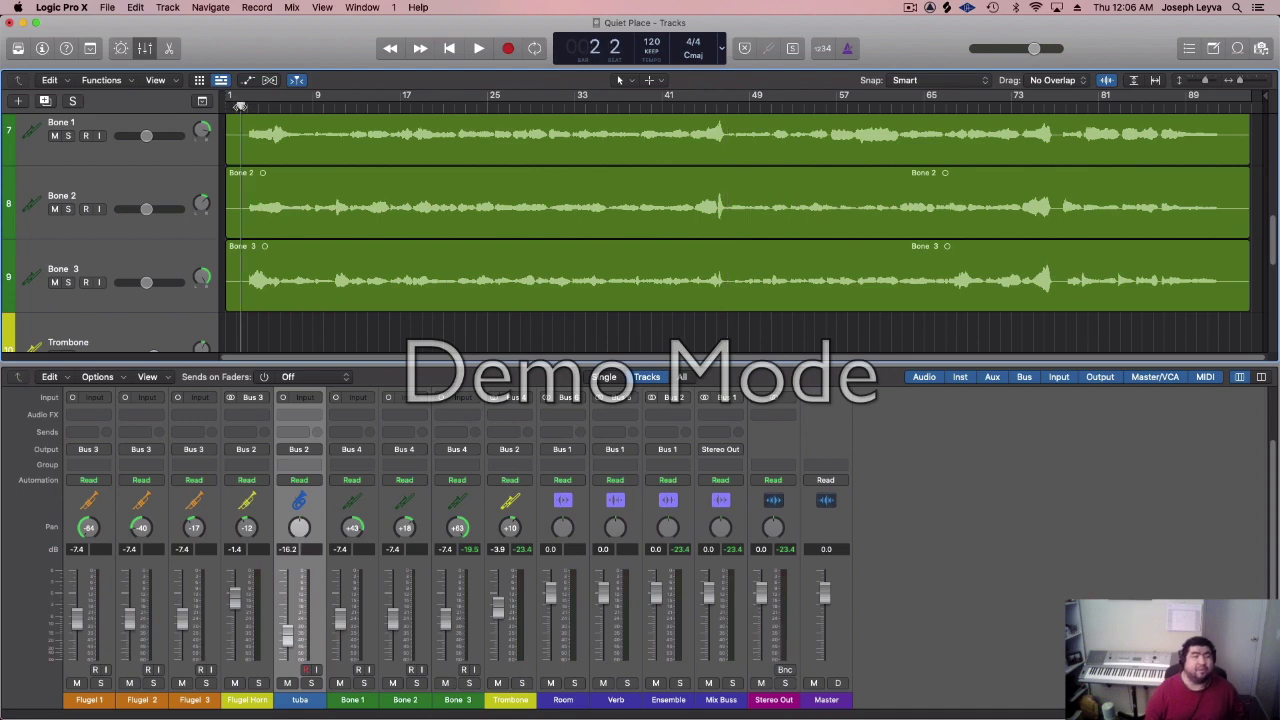
pyautogui.press('space')
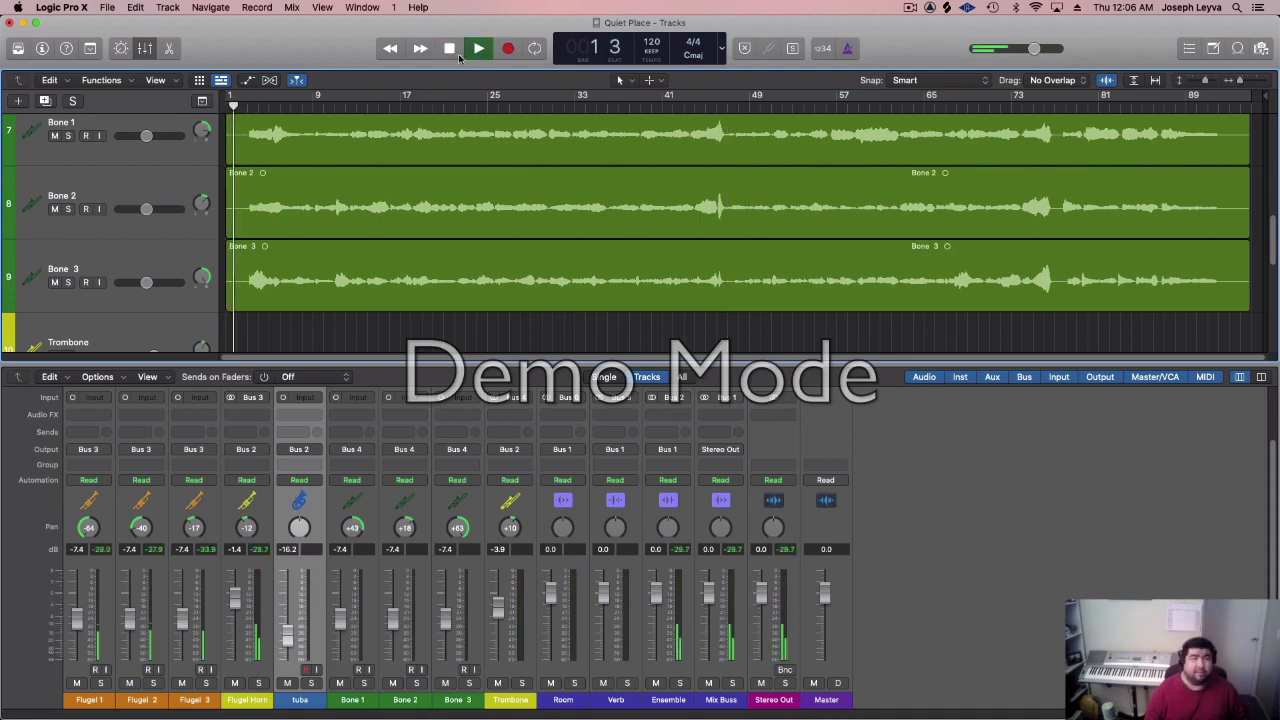
pyautogui.click(450, 49)
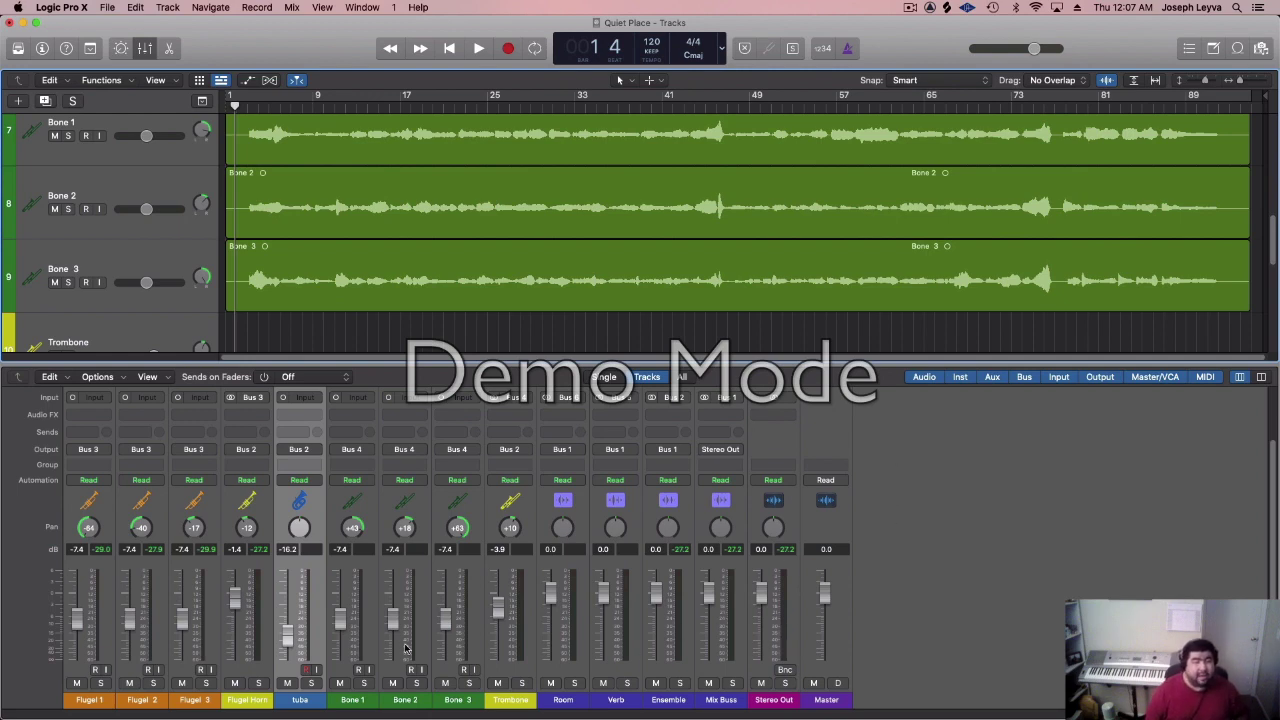
# - Review the three flugel channels, the three bone channels, and their Flugel Horn and Trombone group channels
pyautogui.click(110, 705)
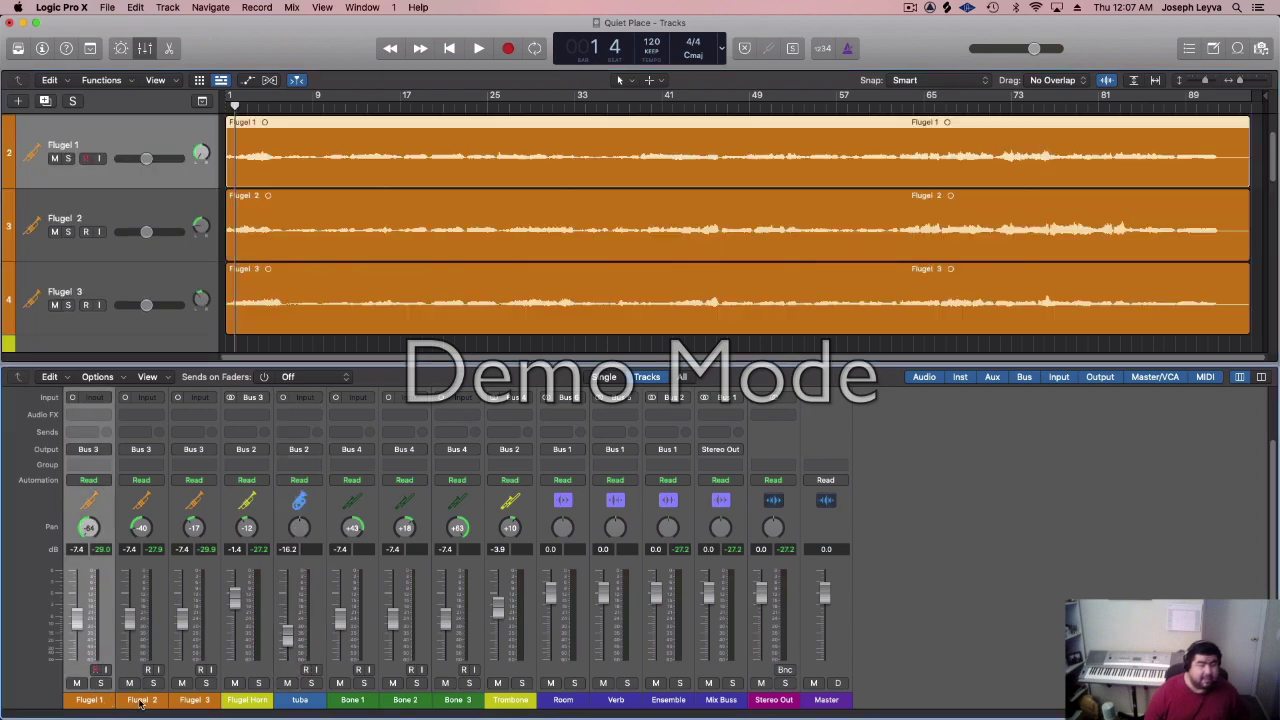
pyautogui.keyDown('shift'); pyautogui.click(186, 703); pyautogui.keyUp('shift')
pyautogui.click(350, 703)
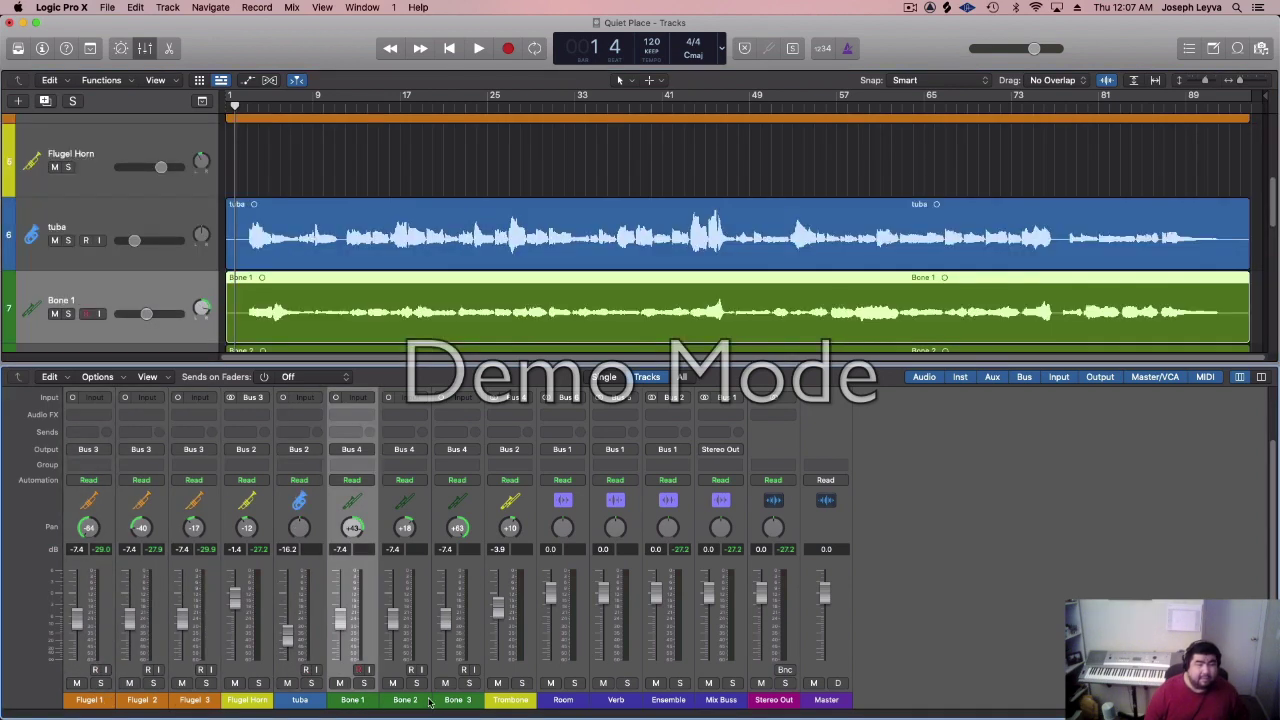
pyautogui.keyDown('shift'); pyautogui.click(452, 705); pyautogui.keyUp('shift')
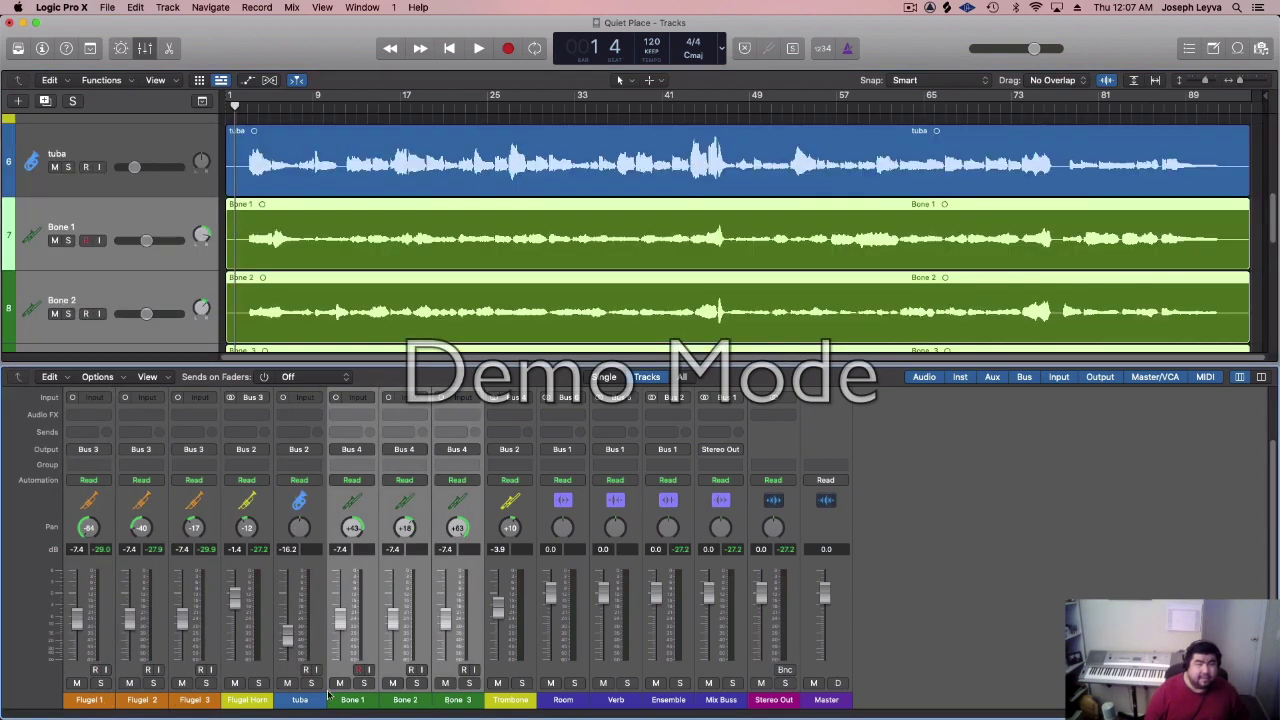
pyautogui.click(238, 699)
pyautogui.click(505, 699)
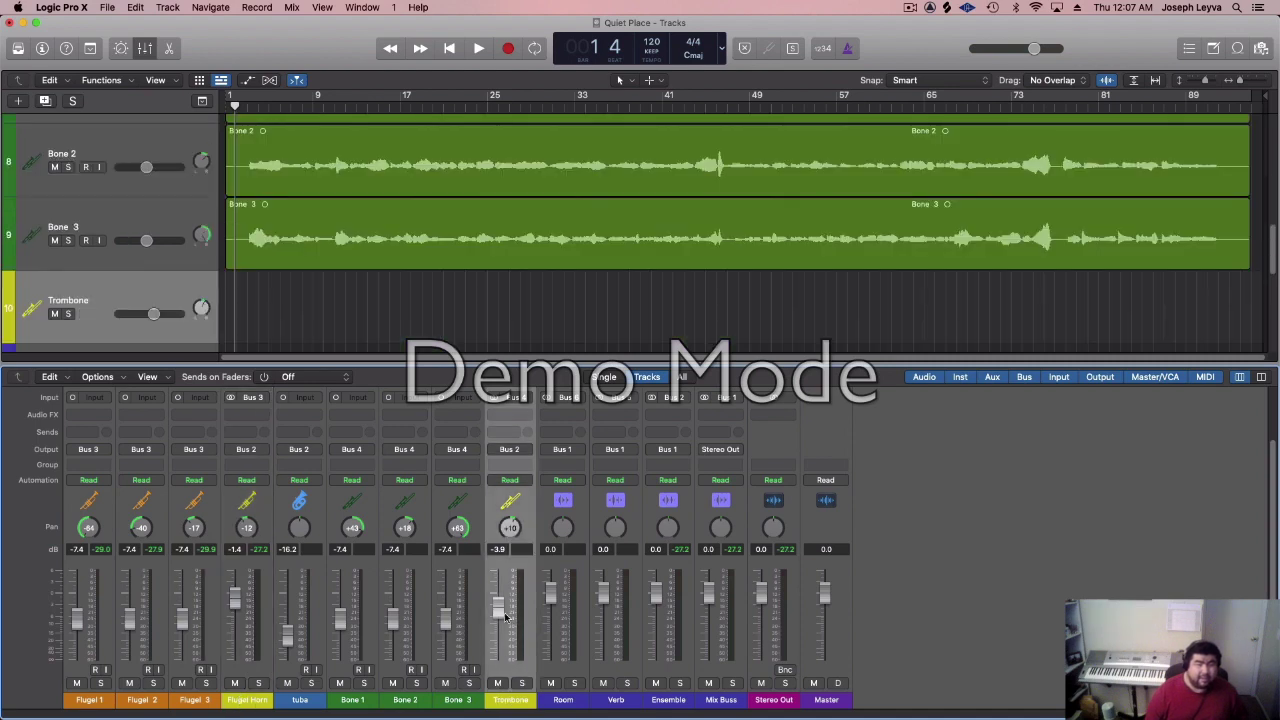
pyautogui.click(976, 596)
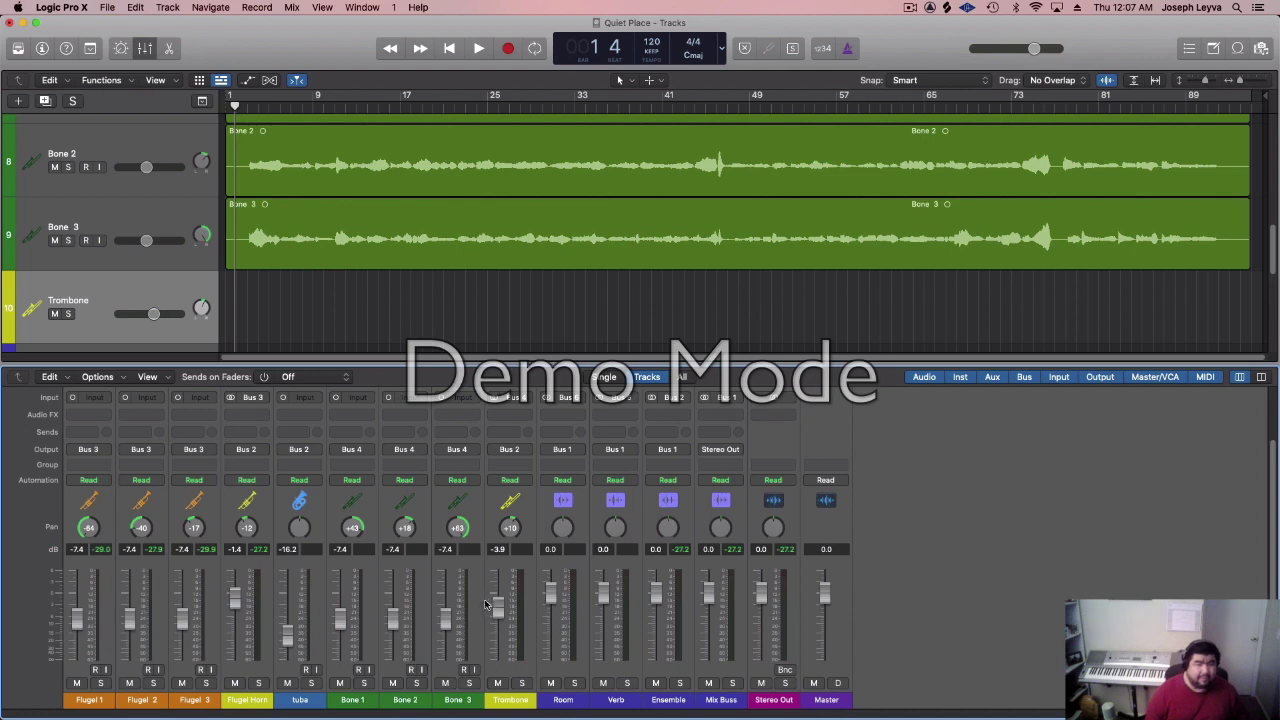
# - Trace the routing through the Mix Buss, Ensemble, Flugel Horn, tuba and Trombone channels, and review the Verb and Room auxiliaries
pyautogui.click(562, 700)
pyautogui.click(720, 700)
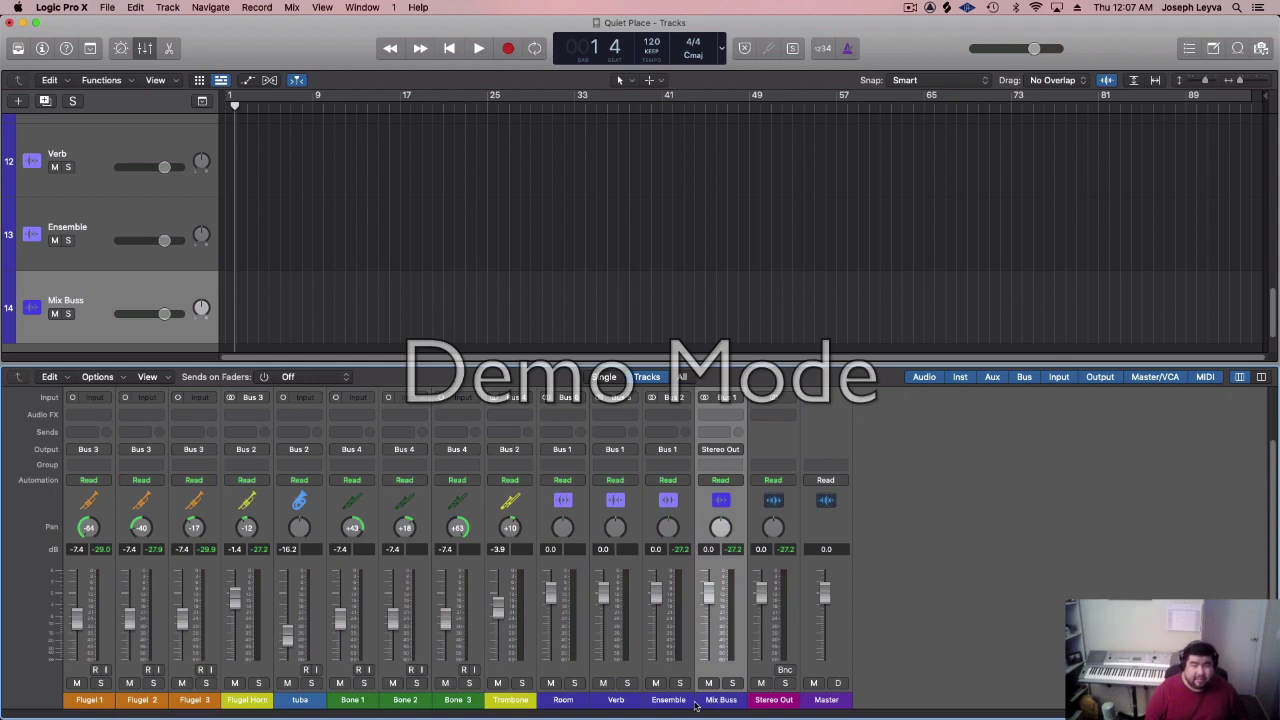
pyautogui.click(679, 700)
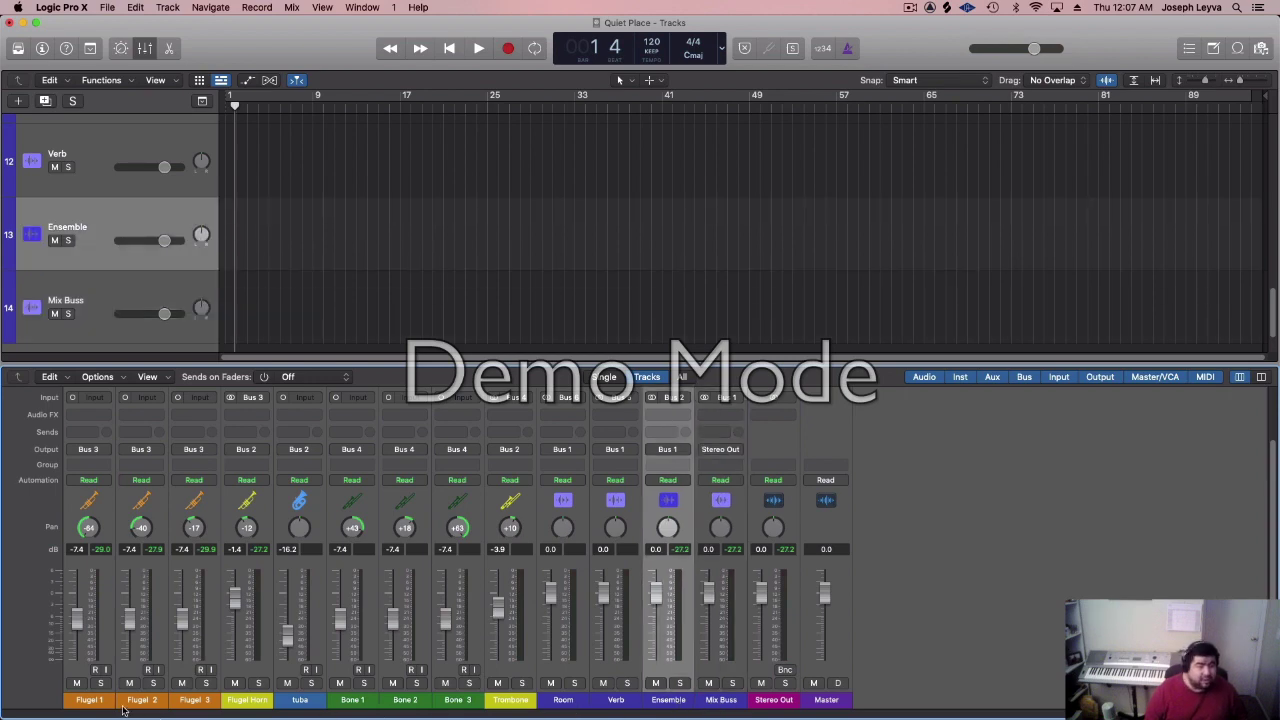
pyautogui.click(250, 701)
pyautogui.click(300, 701)
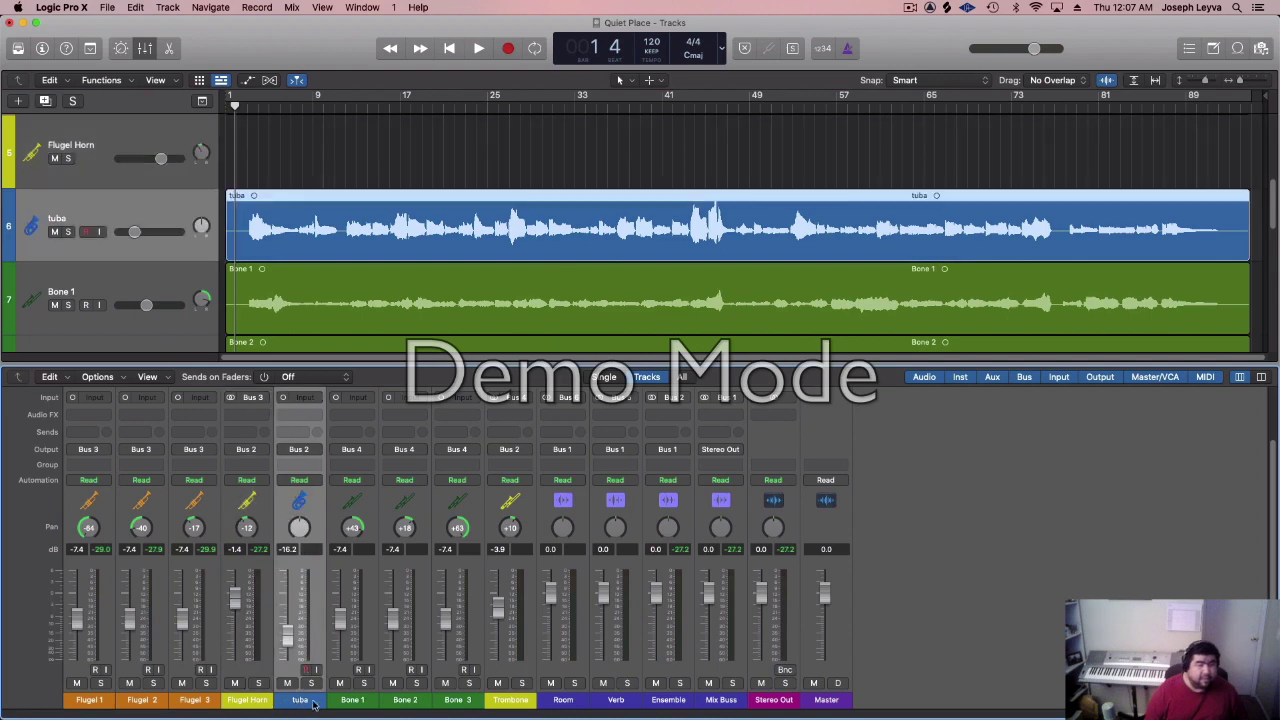
pyautogui.click(502, 700)
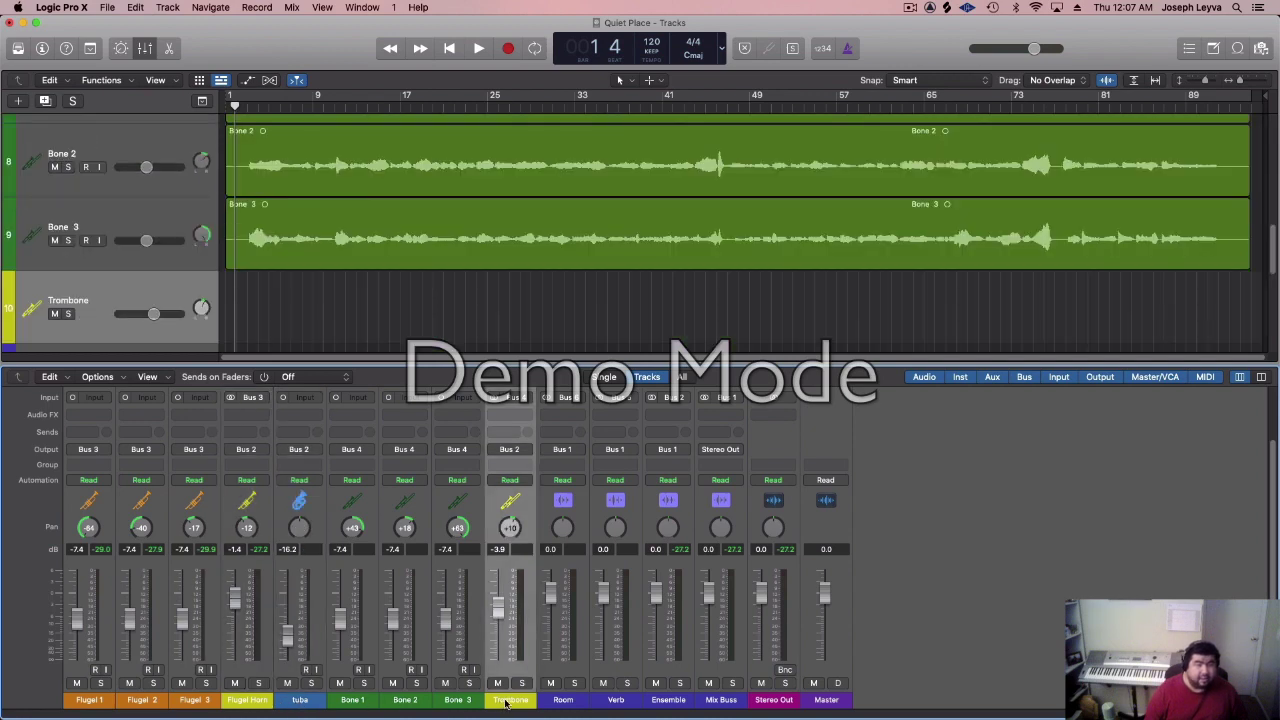
pyautogui.click(682, 700)
pyautogui.click(617, 700)
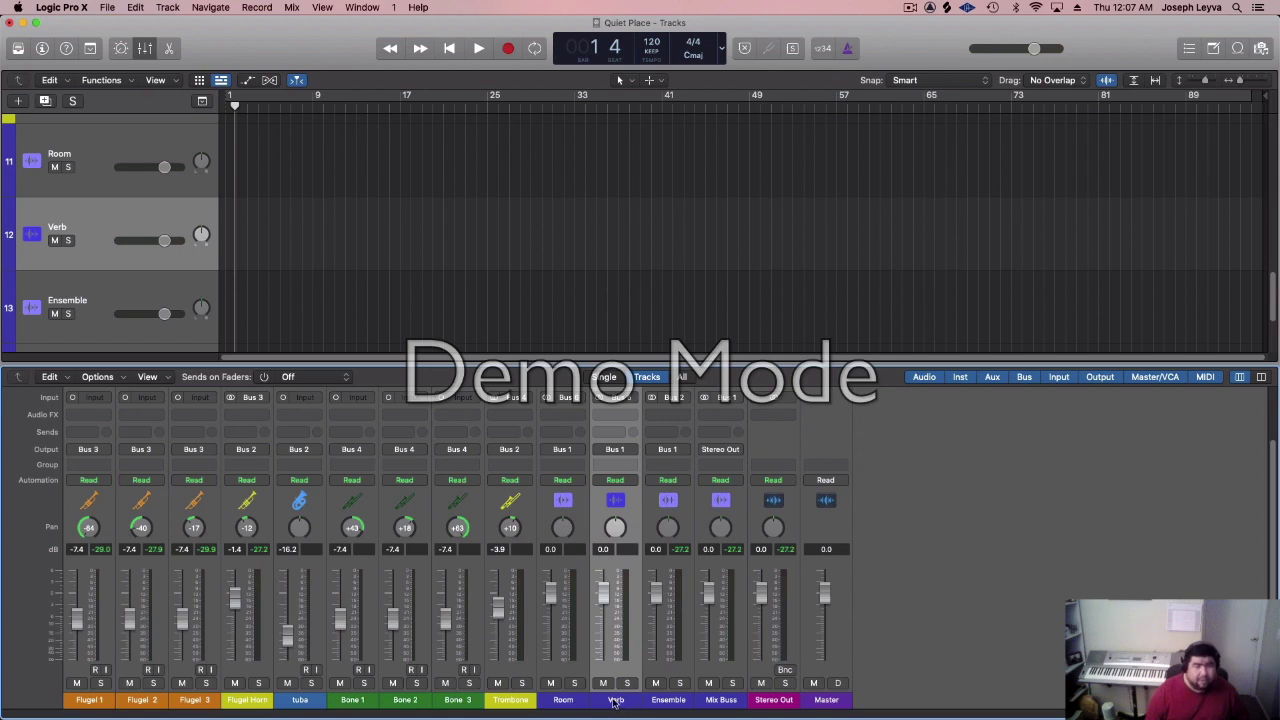
pyautogui.click(575, 702)
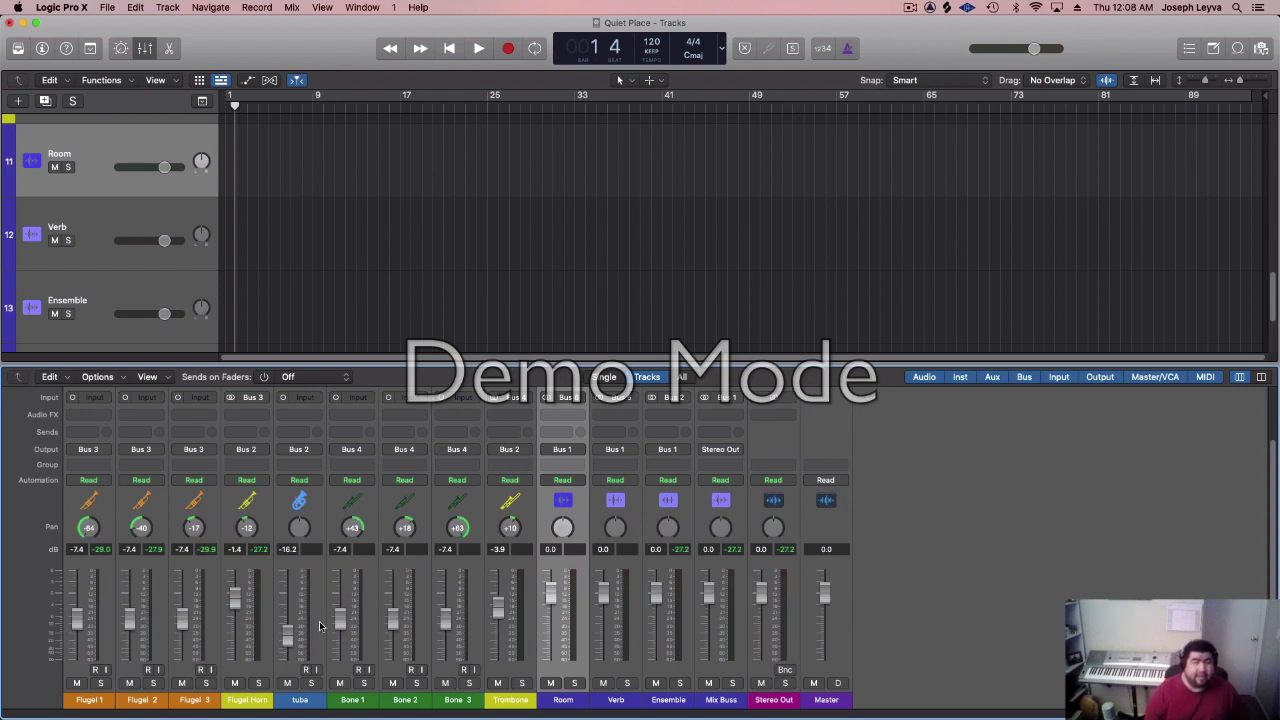
# - Solo the tuba and listen to it from bar 3, skipping ahead to about bar 16 before stopping playback
pyautogui.click(312, 684)
pyautogui.scroll(1, 292, 548)
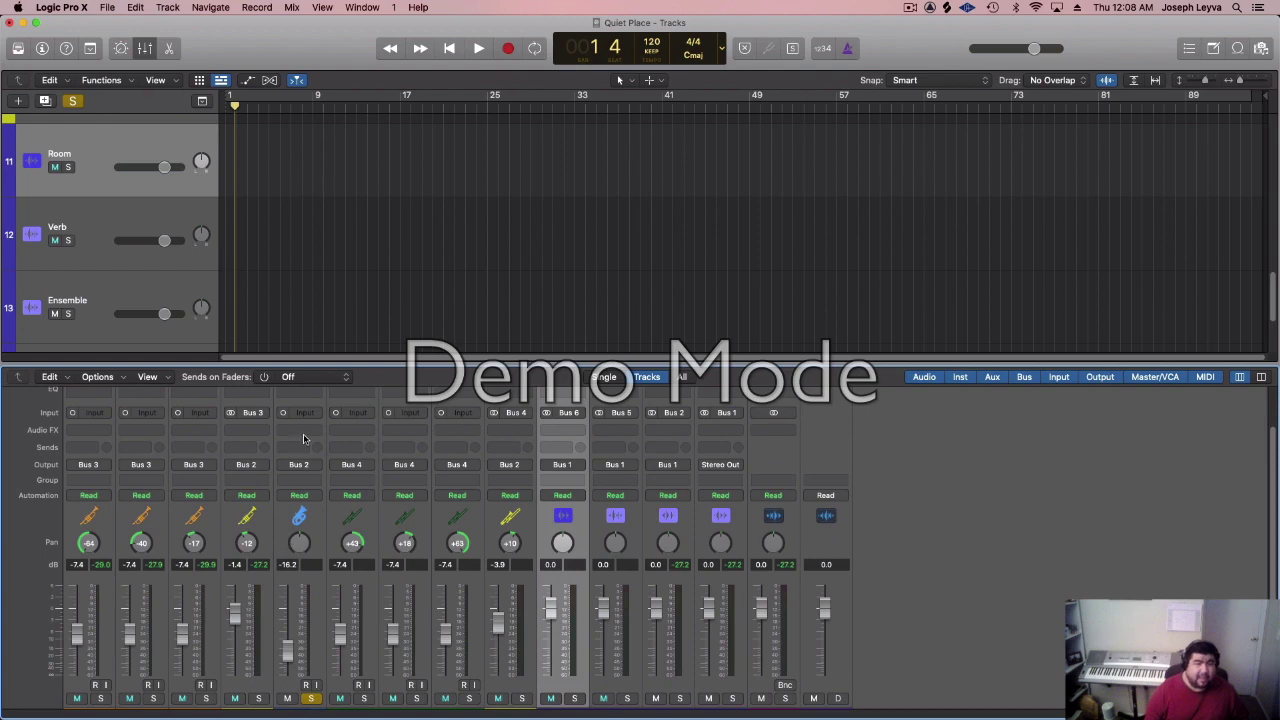
pyautogui.scroll(8, 591, 263)
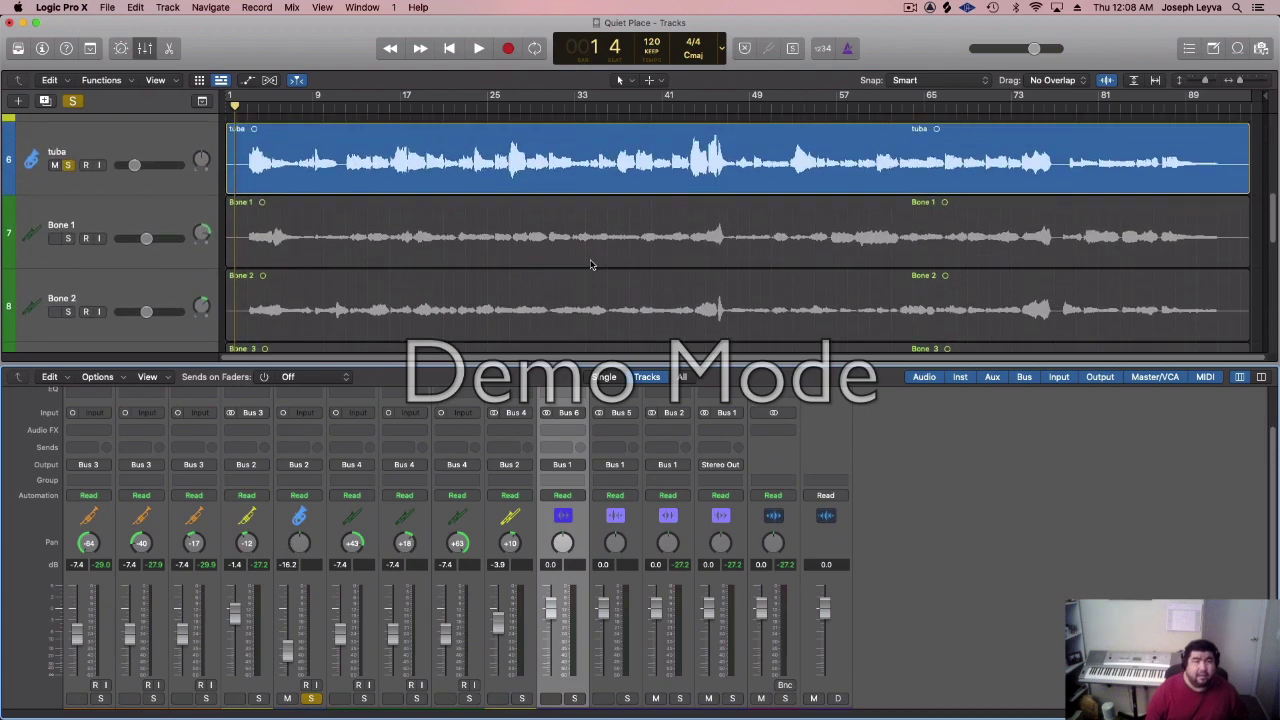
pyautogui.press('space')
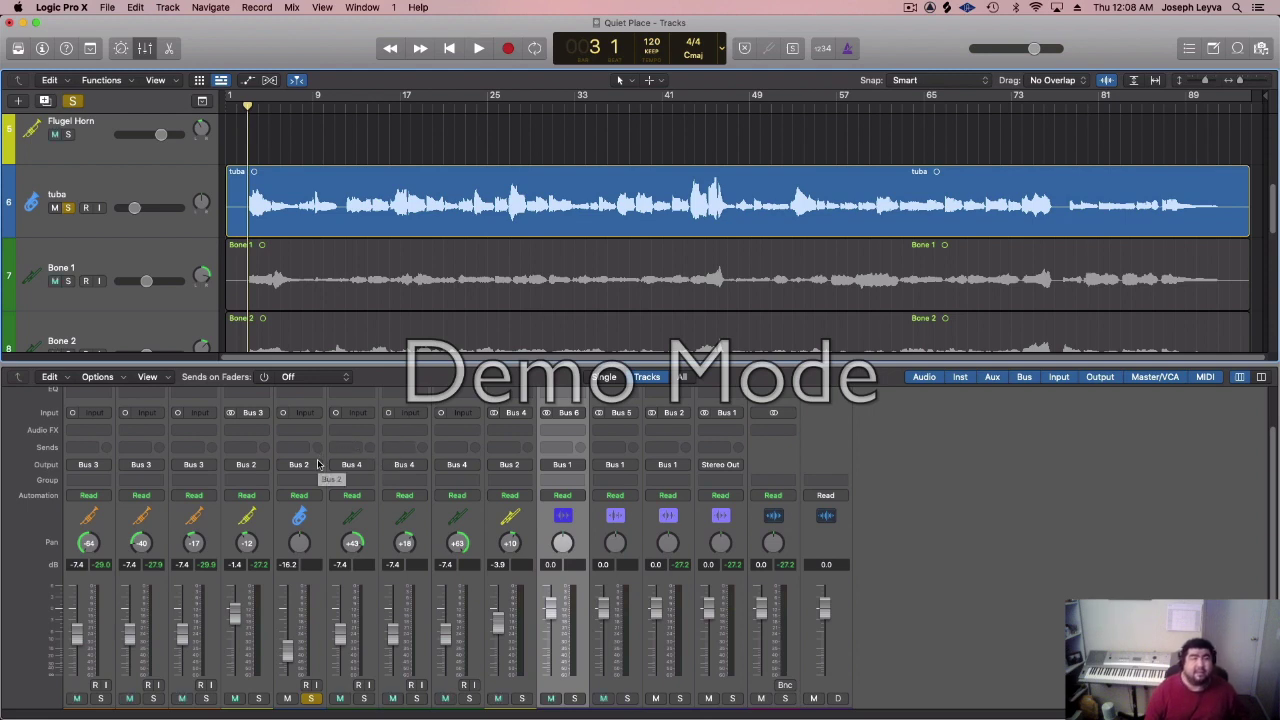
pyautogui.press('space')
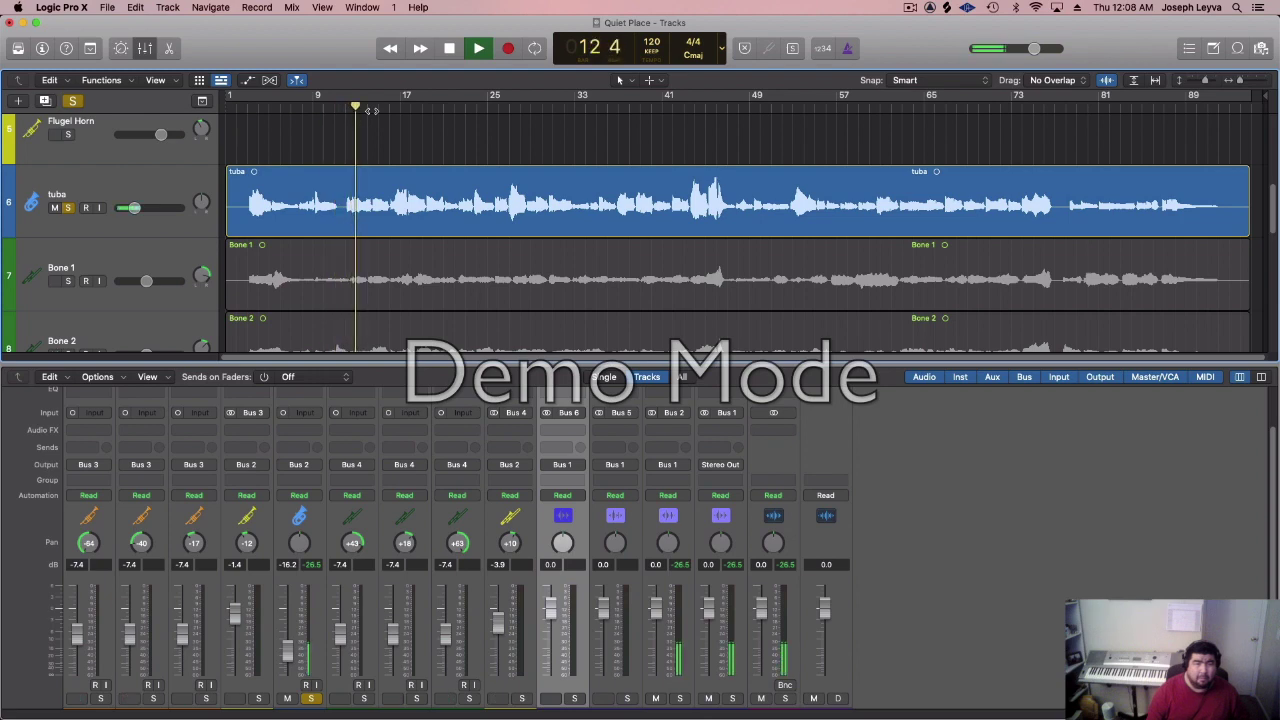
pyautogui.click(396, 107)
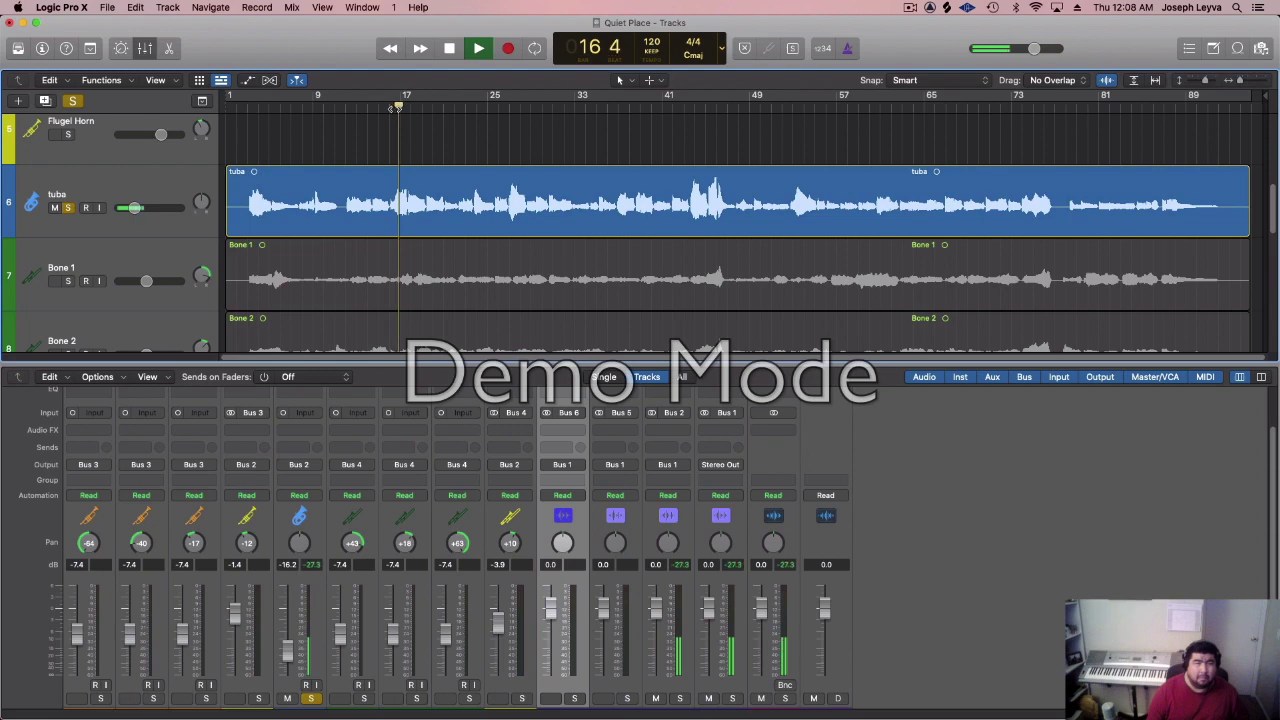
pyautogui.press('space')
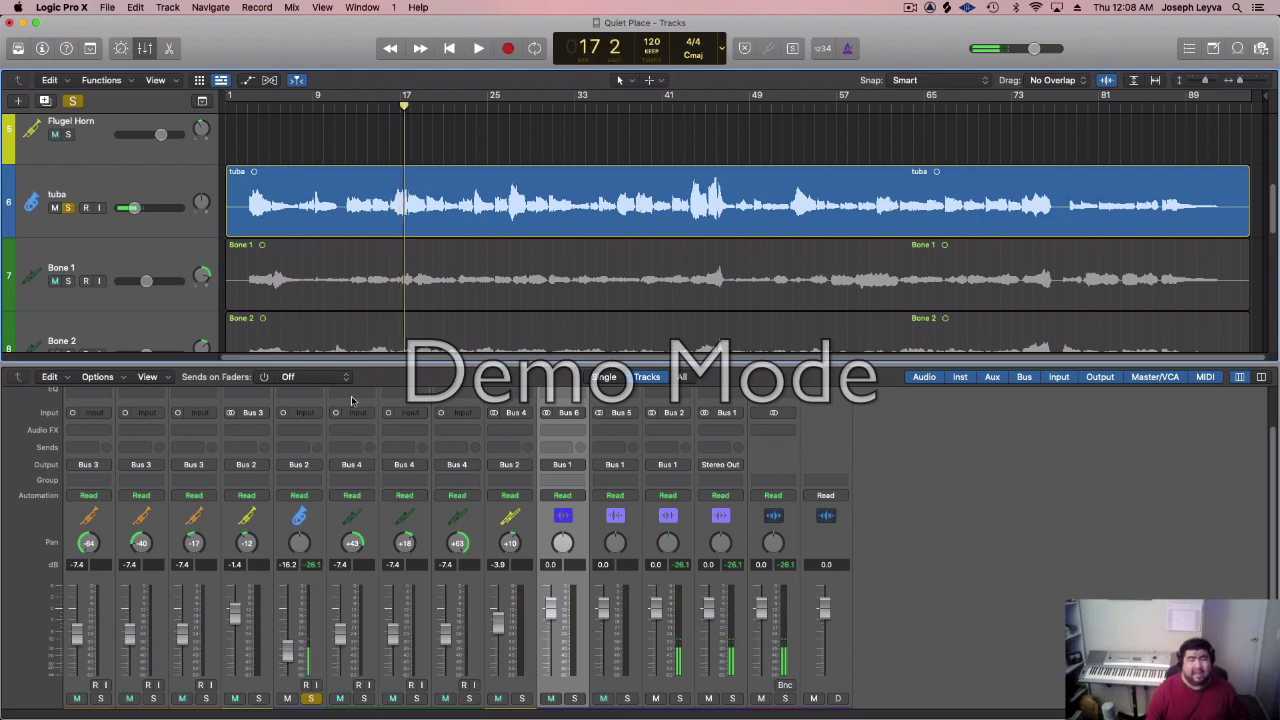
# - Insert the Multipressor dynamics plug-in on the tuba channel's empty audio effect slot
pyautogui.click(300, 430)
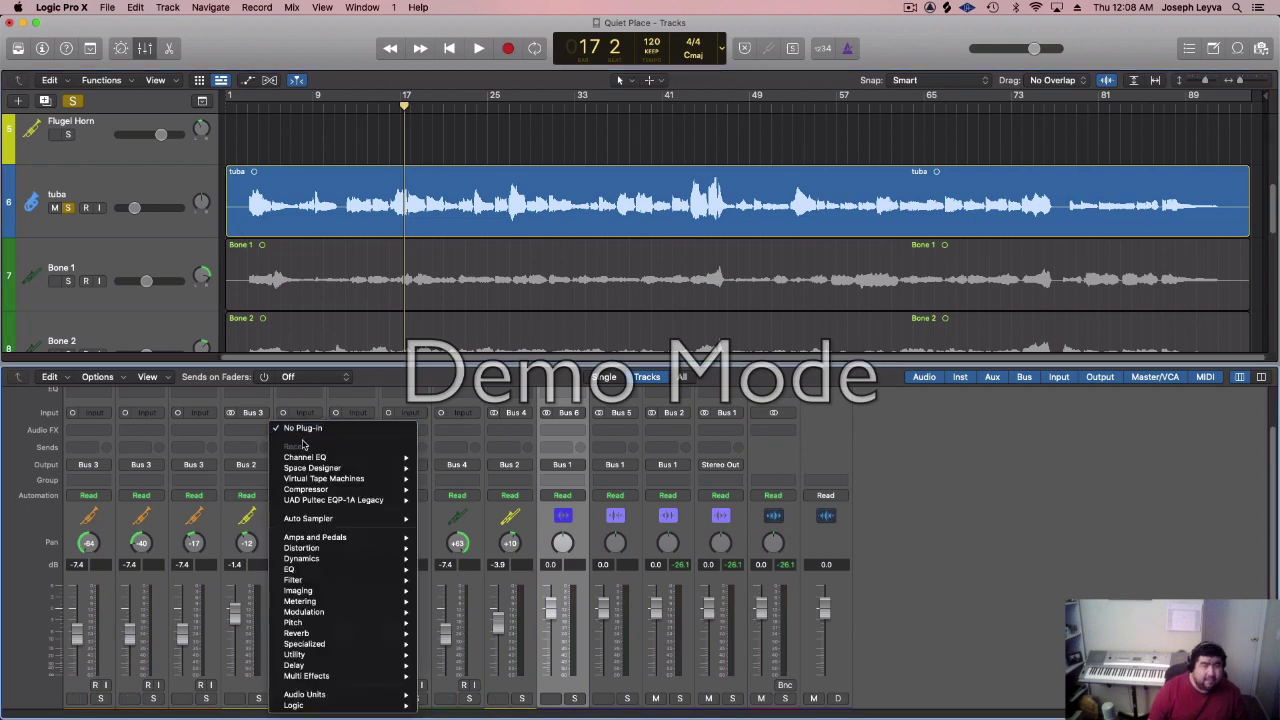
pyautogui.moveTo(300, 480)
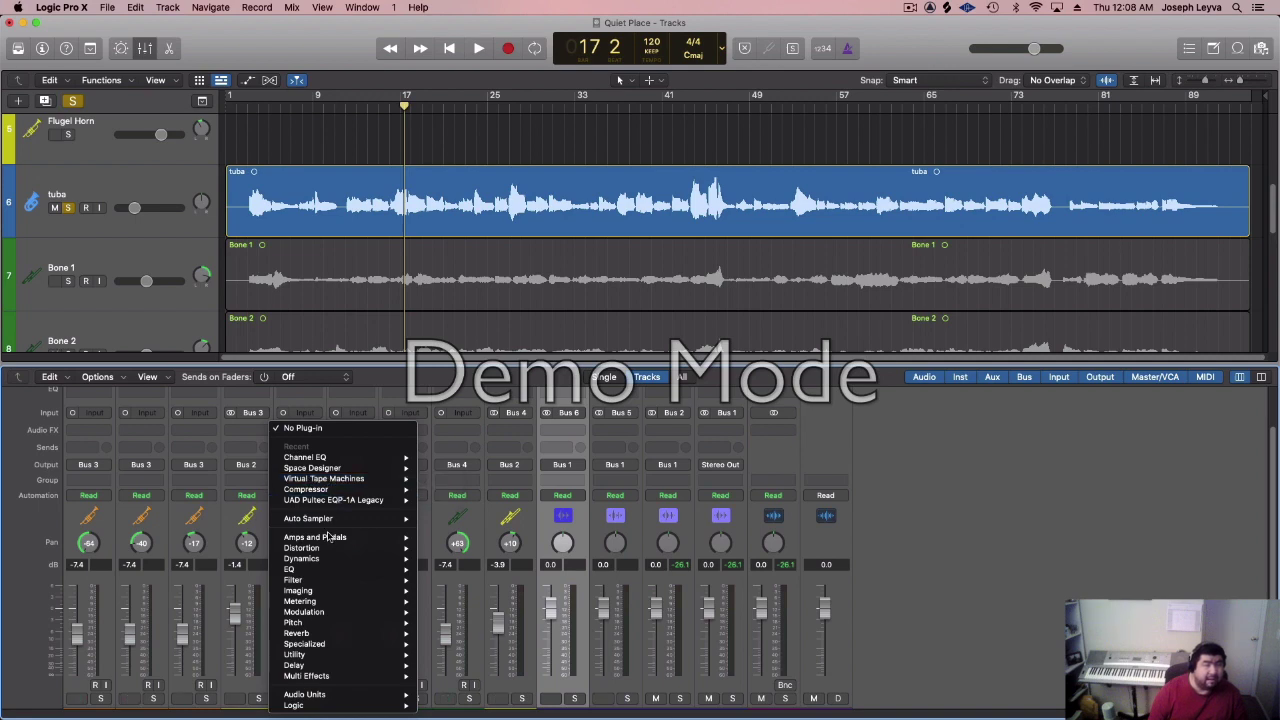
pyautogui.moveTo(332, 561)
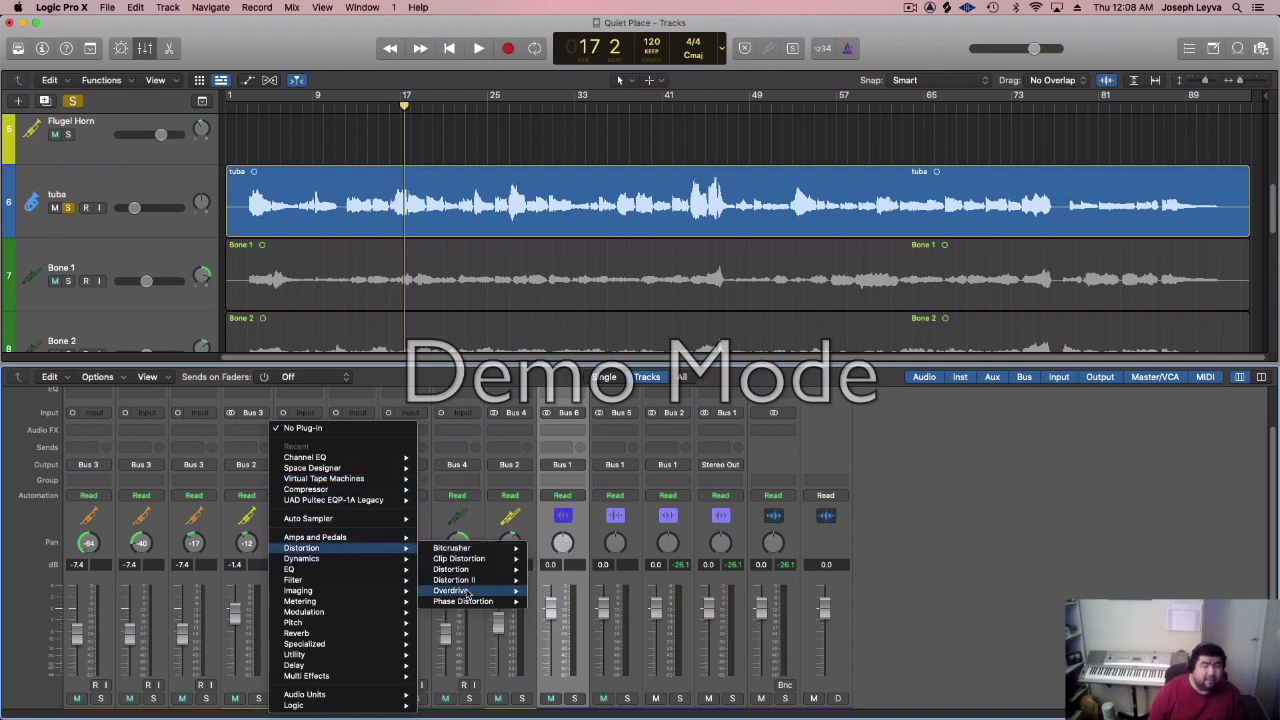
pyautogui.moveTo(469, 603)
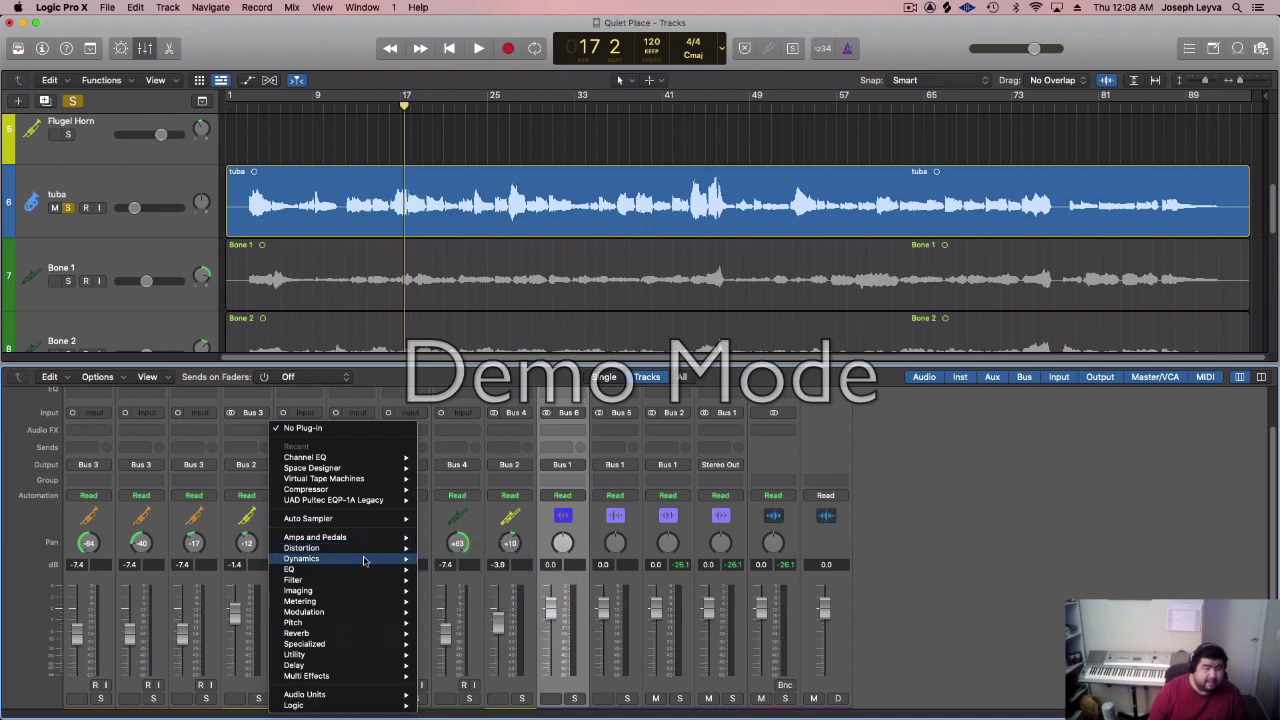
pyautogui.moveTo(410, 559)
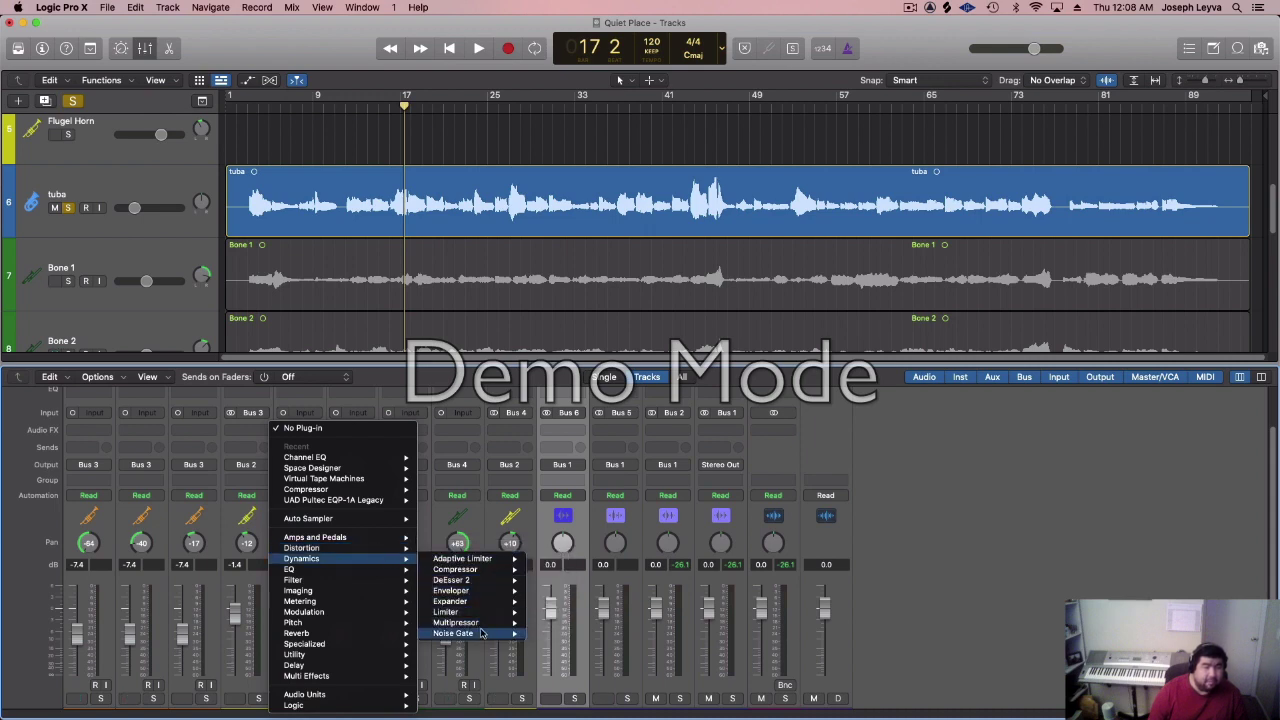
pyautogui.click(543, 624)
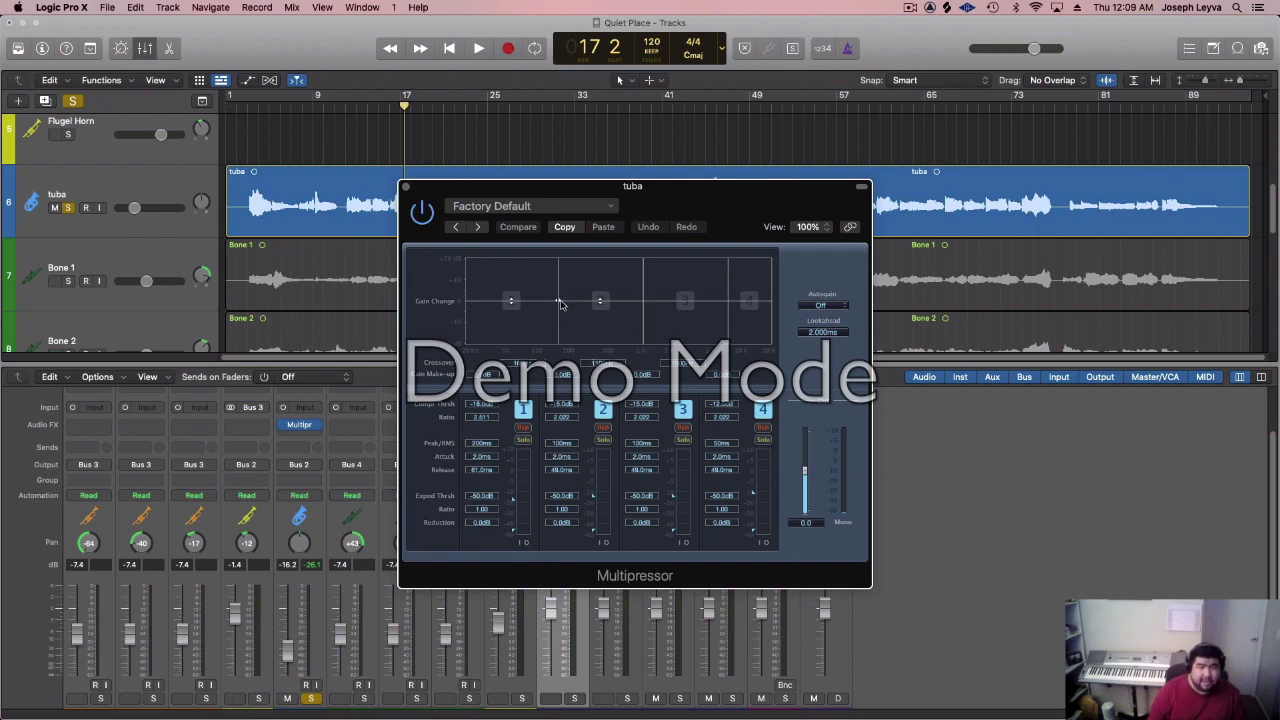
# - Bypass Multipressor bands 1, 2 and 4 and raise the crossover between bands 1 and 2 slightly
pyautogui.moveTo(560, 303); pyautogui.dragTo(602, 303)
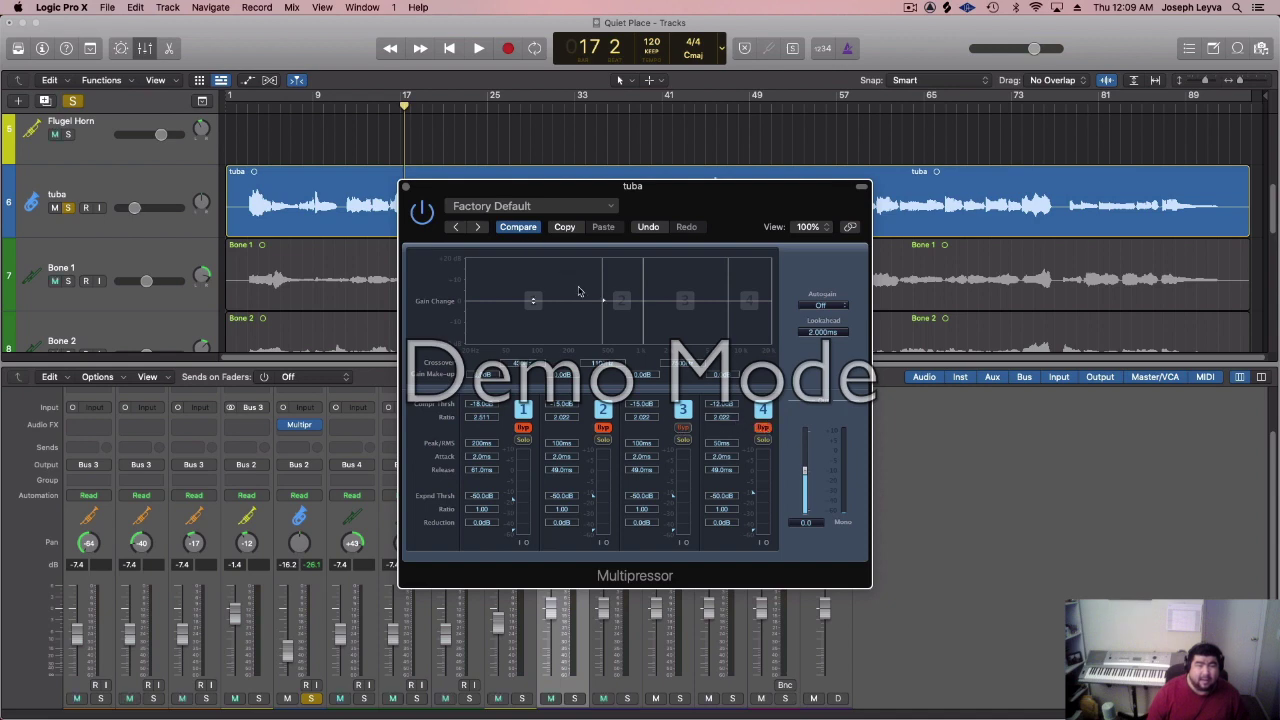
pyautogui.moveTo(601, 301); pyautogui.dragTo(571, 302)
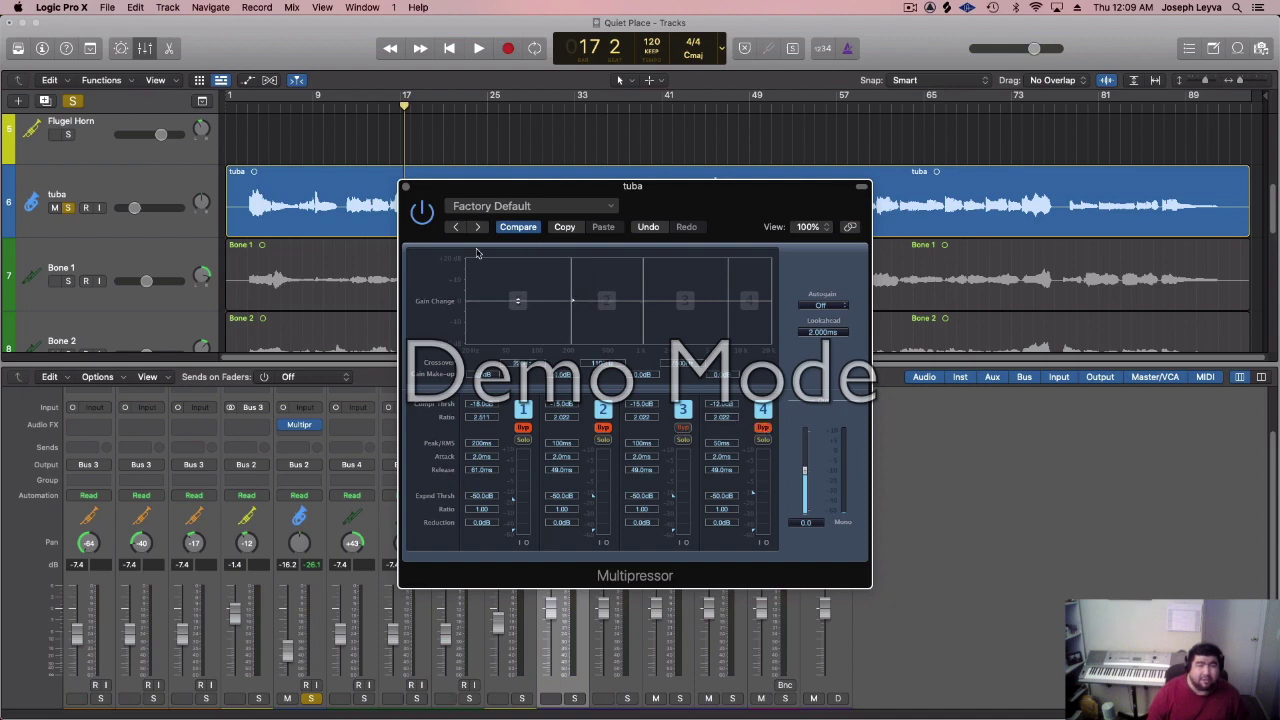
pyautogui.click(534, 50)
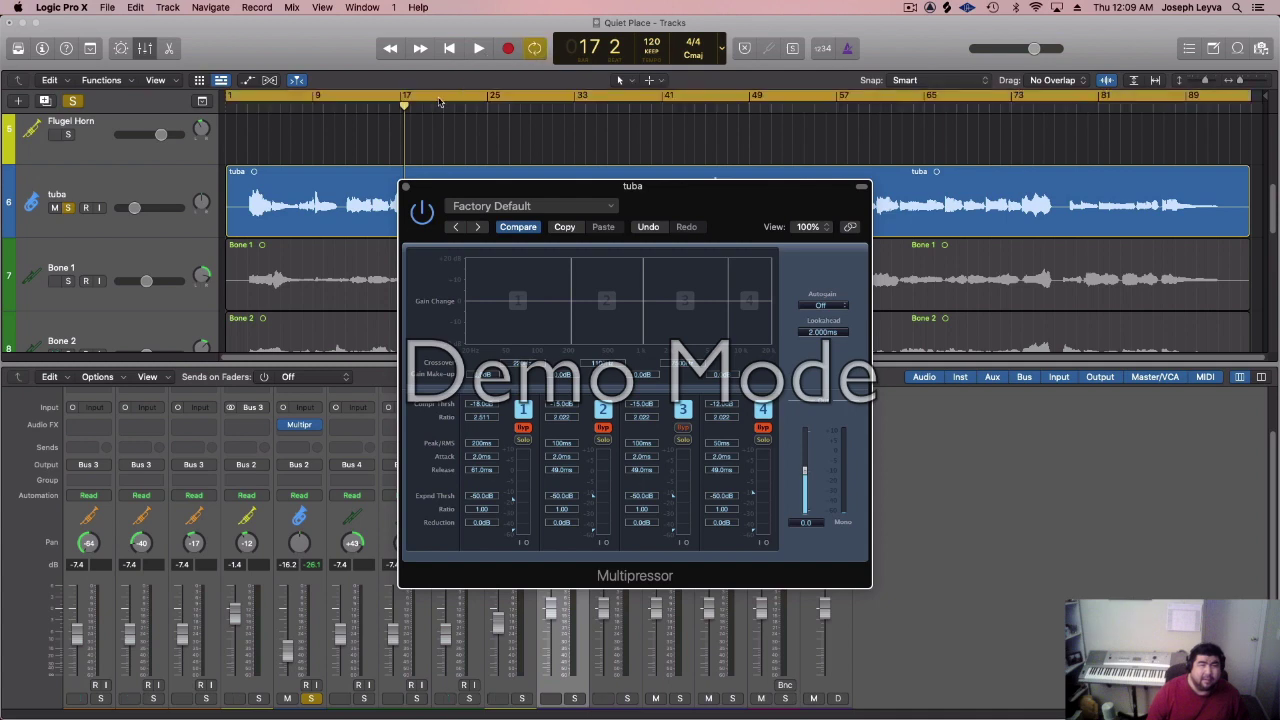
pyautogui.click(527, 56)
# - Play the tuba from about bar 17, lower band 2's compression threshold, and set its expander reduction to -2.5 dB
pyautogui.click(399, 107)
pyautogui.press('space')
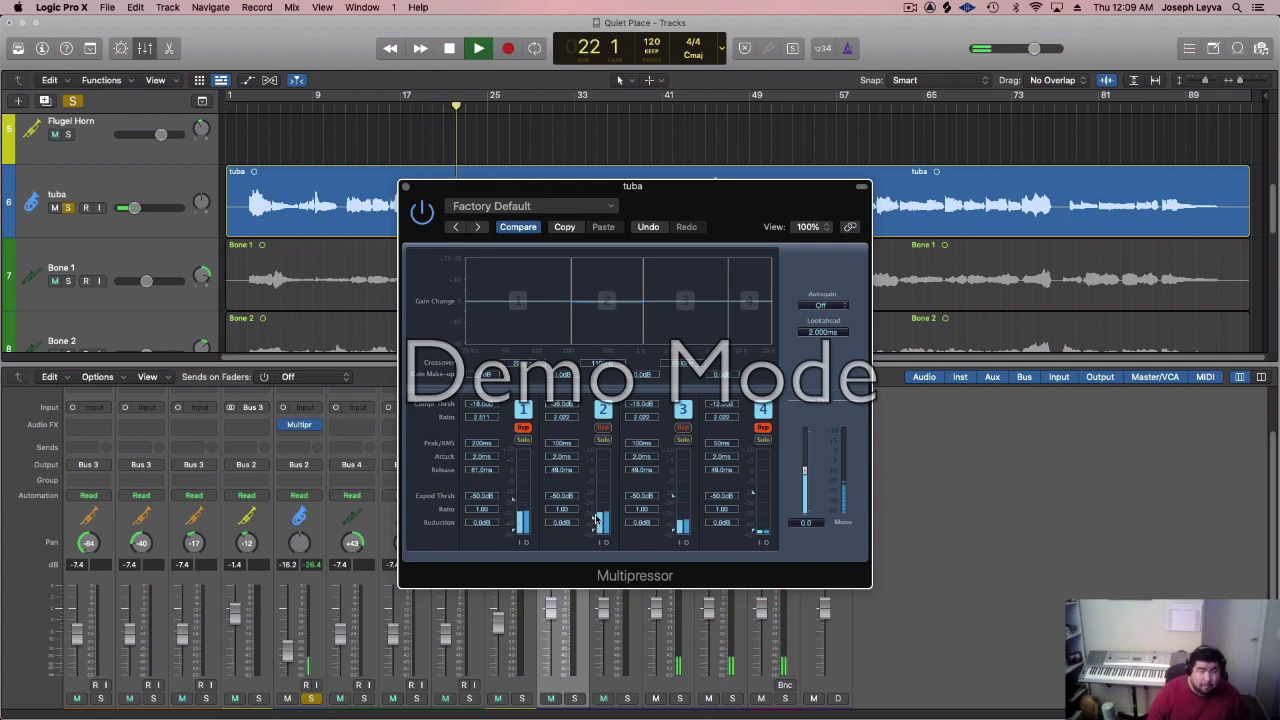
pyautogui.moveTo(577, 513); pyautogui.dragTo(587, 460)
pyautogui.press('space')
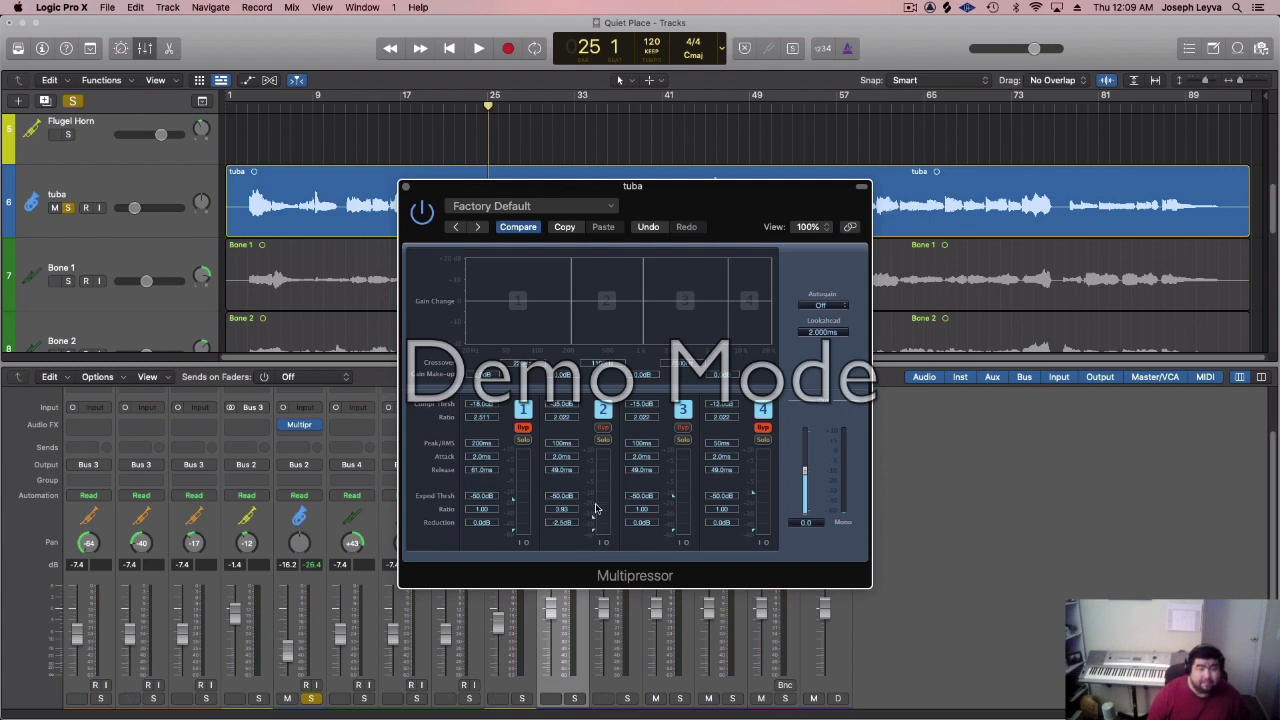
pyautogui.press('space')
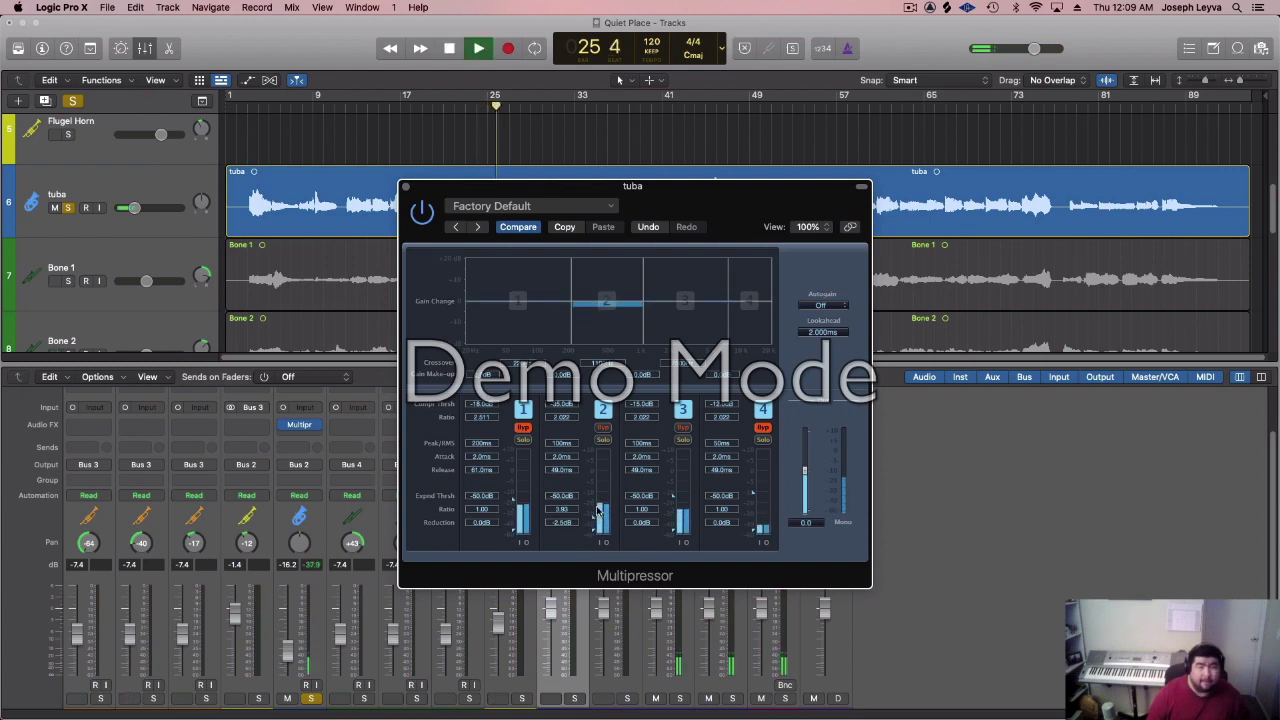
pyautogui.press('space')
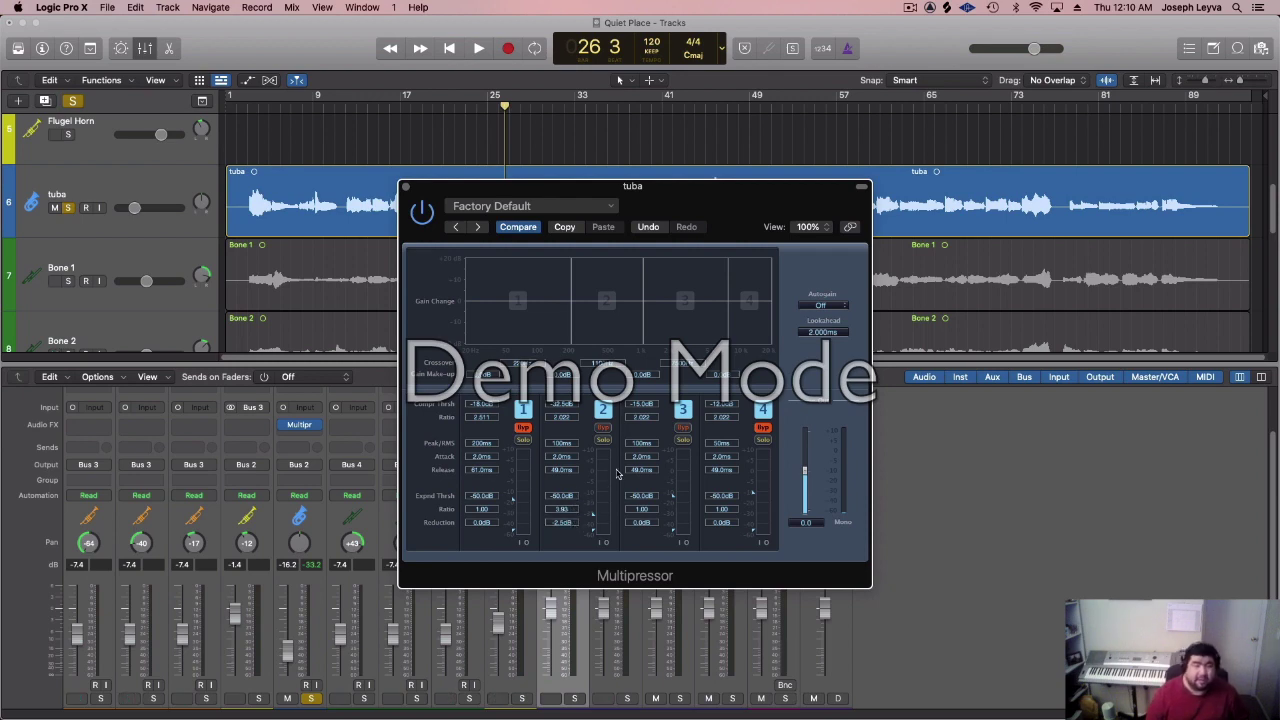
# - Audition the compressed tuba, close the Multipressor window, and replay the passage from bar 24 and from bar 27
pyautogui.press('space')
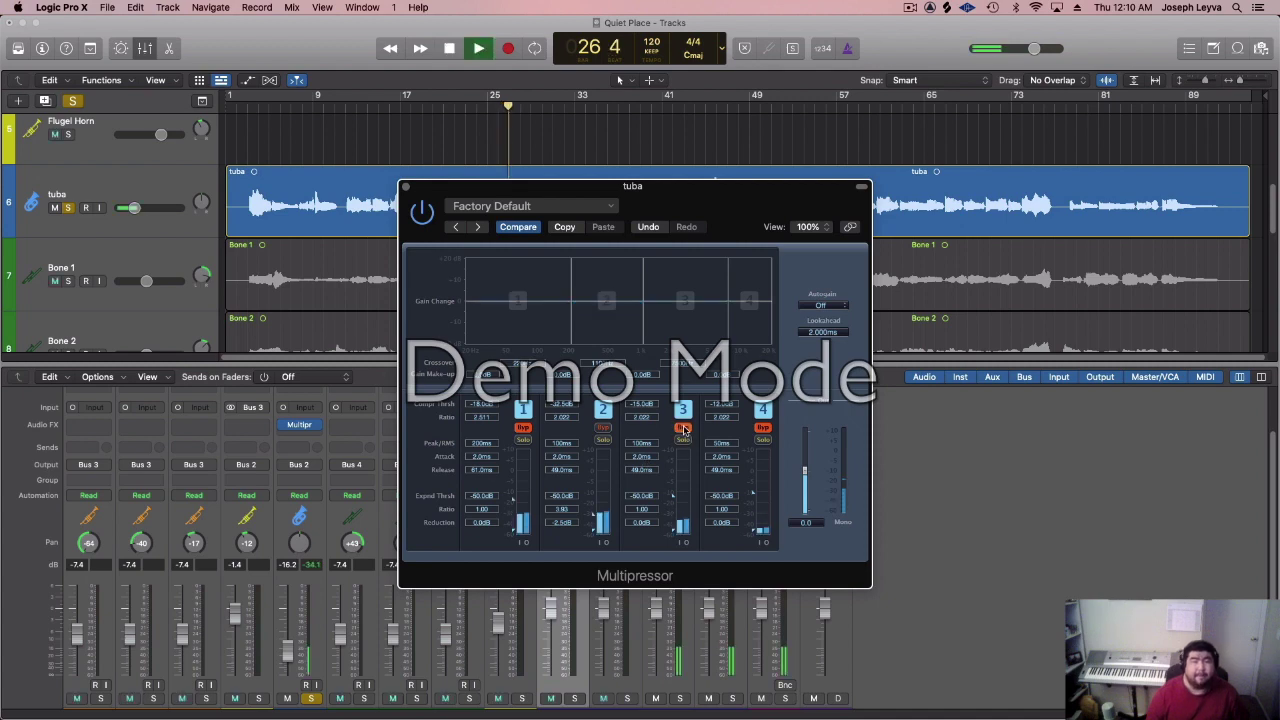
pyautogui.click(405, 188)
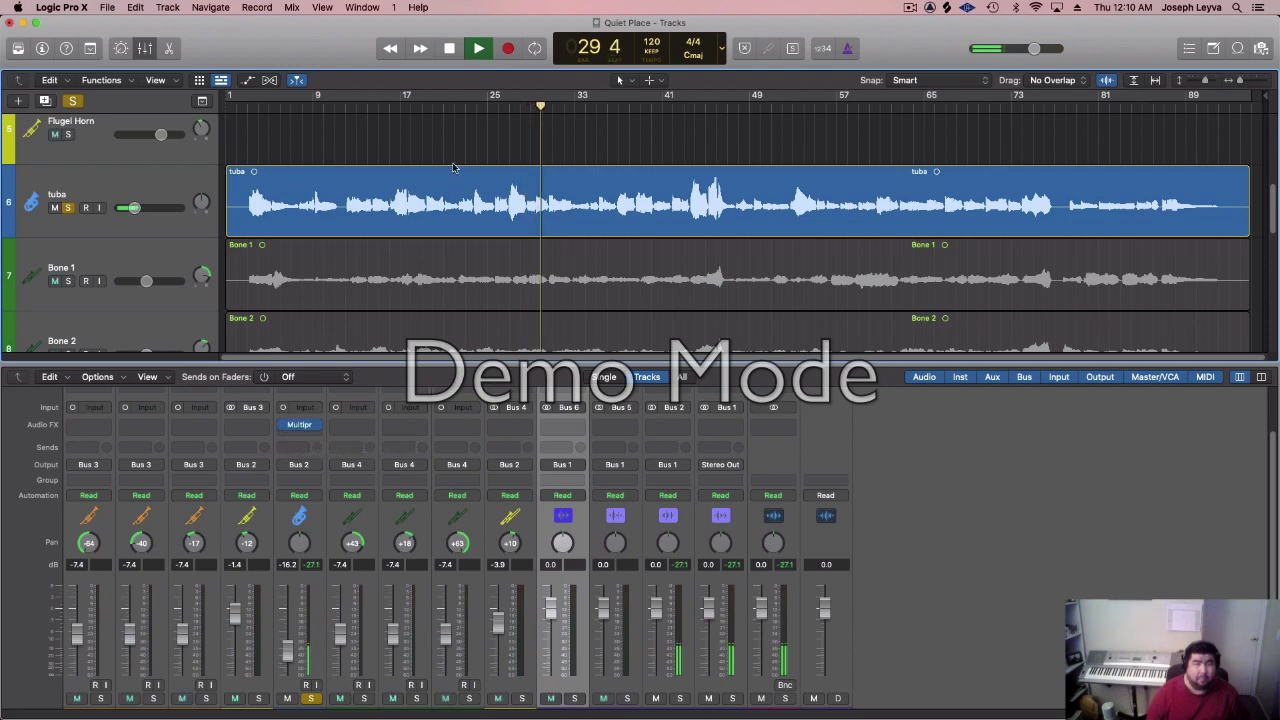
pyautogui.press('space')
pyautogui.click(486, 111)
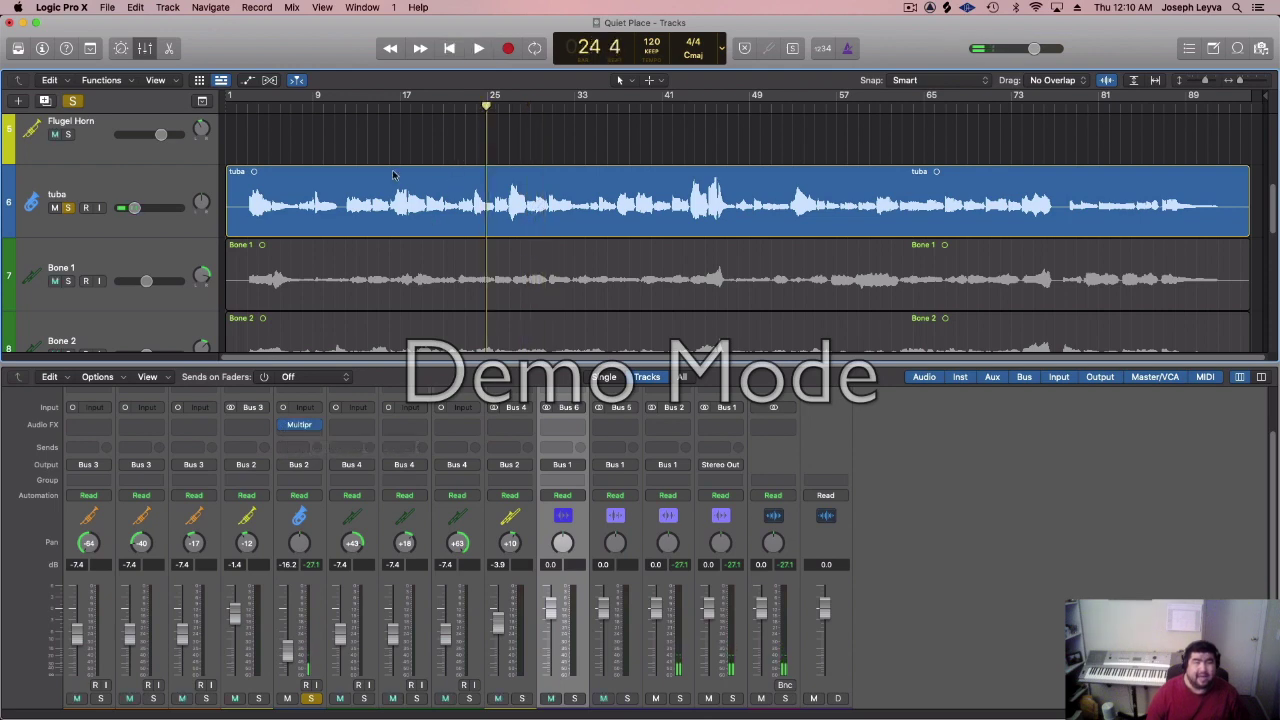
pyautogui.moveTo(282, 428)
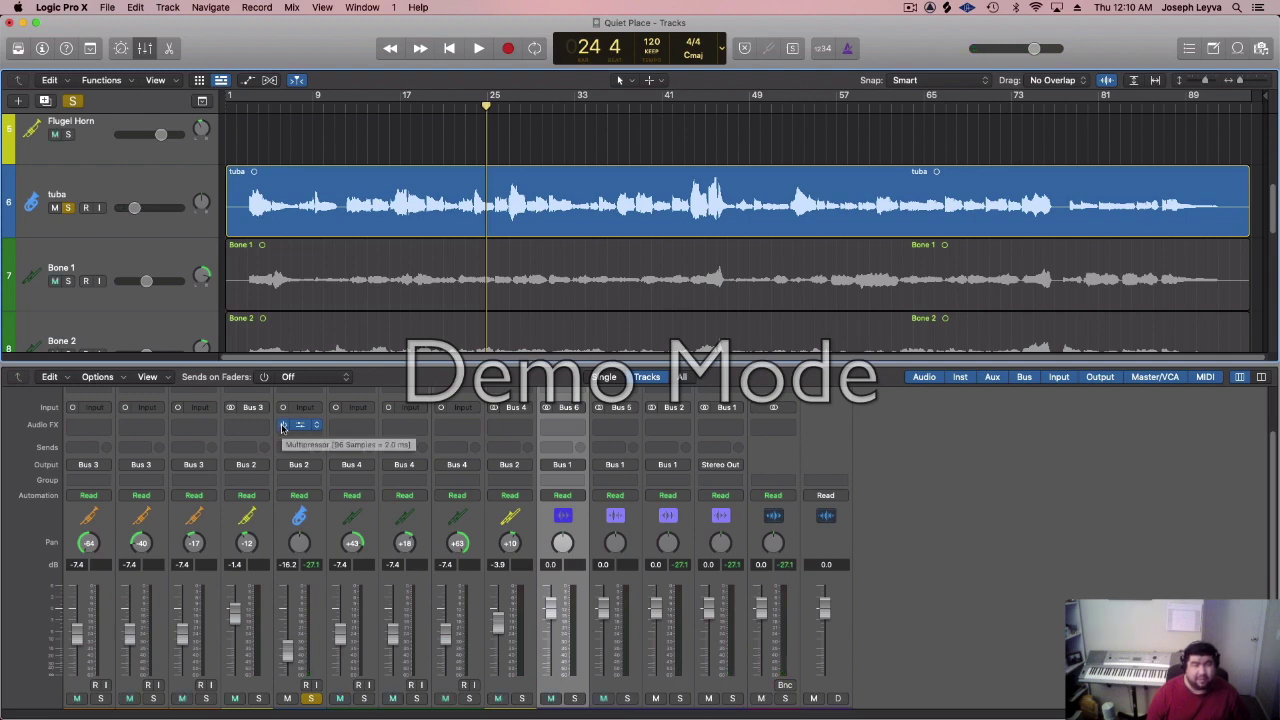
pyautogui.press('space')
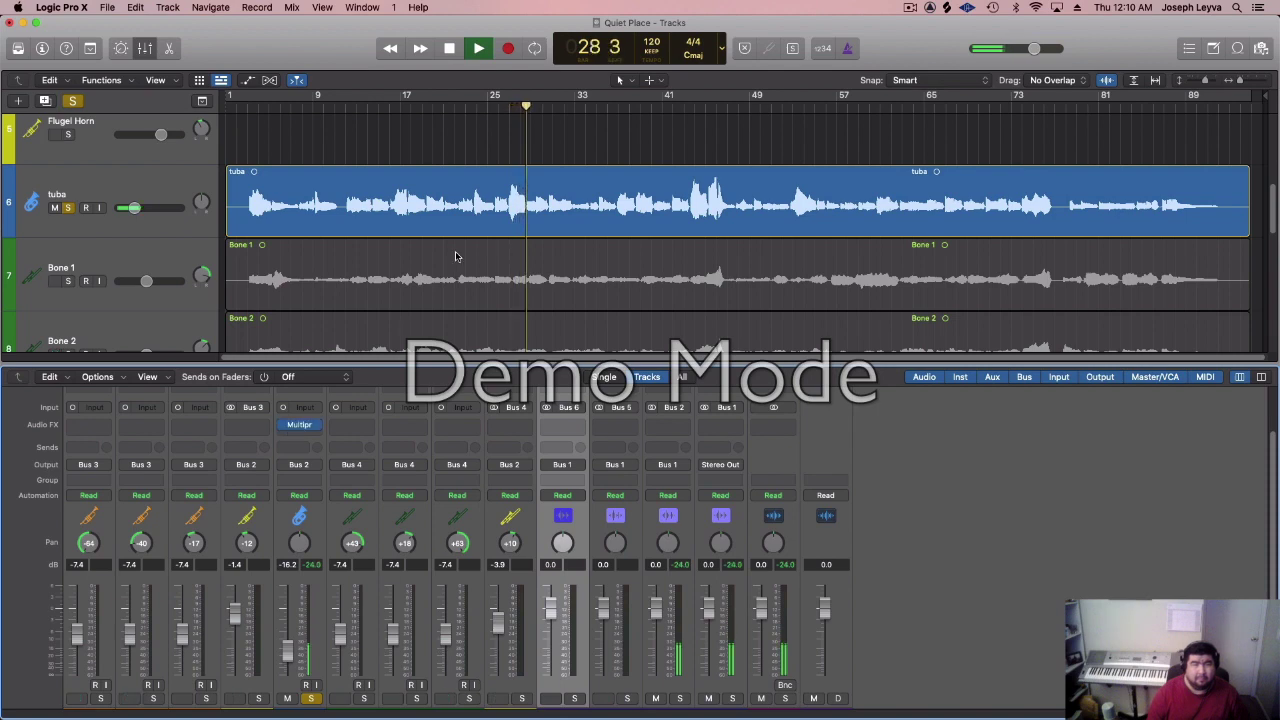
pyautogui.click(516, 104)
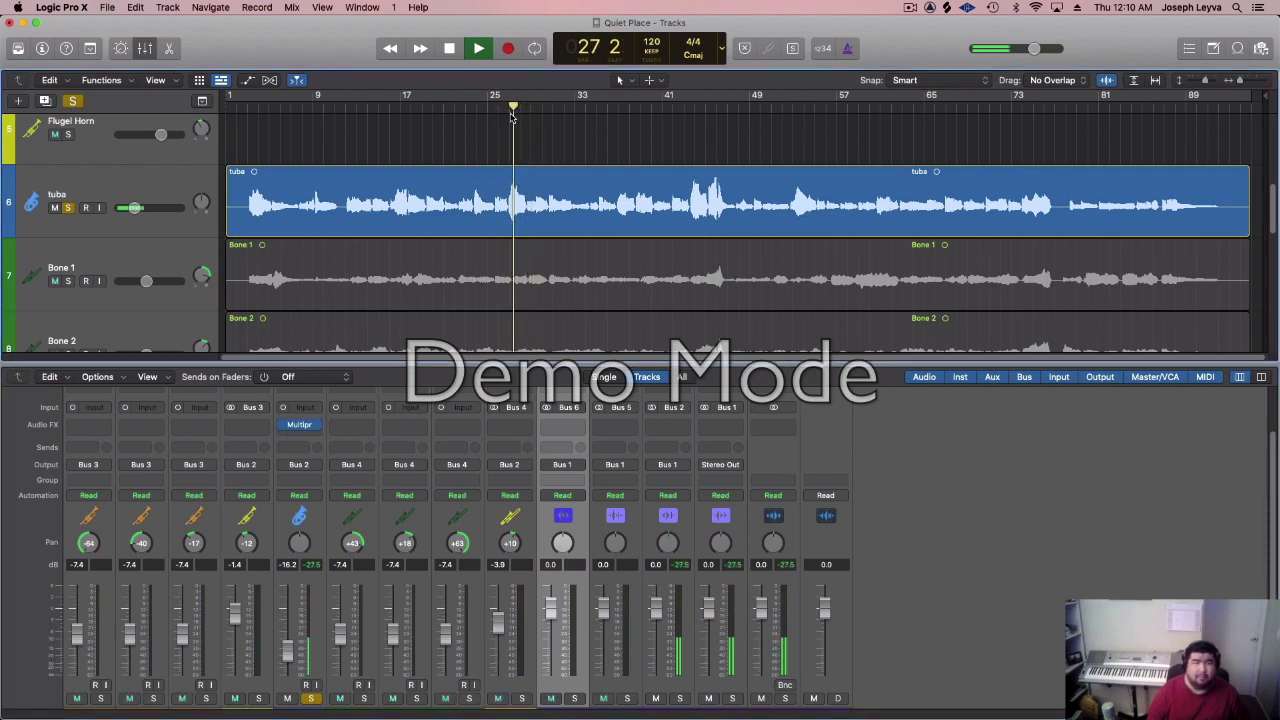
pyautogui.press('space')
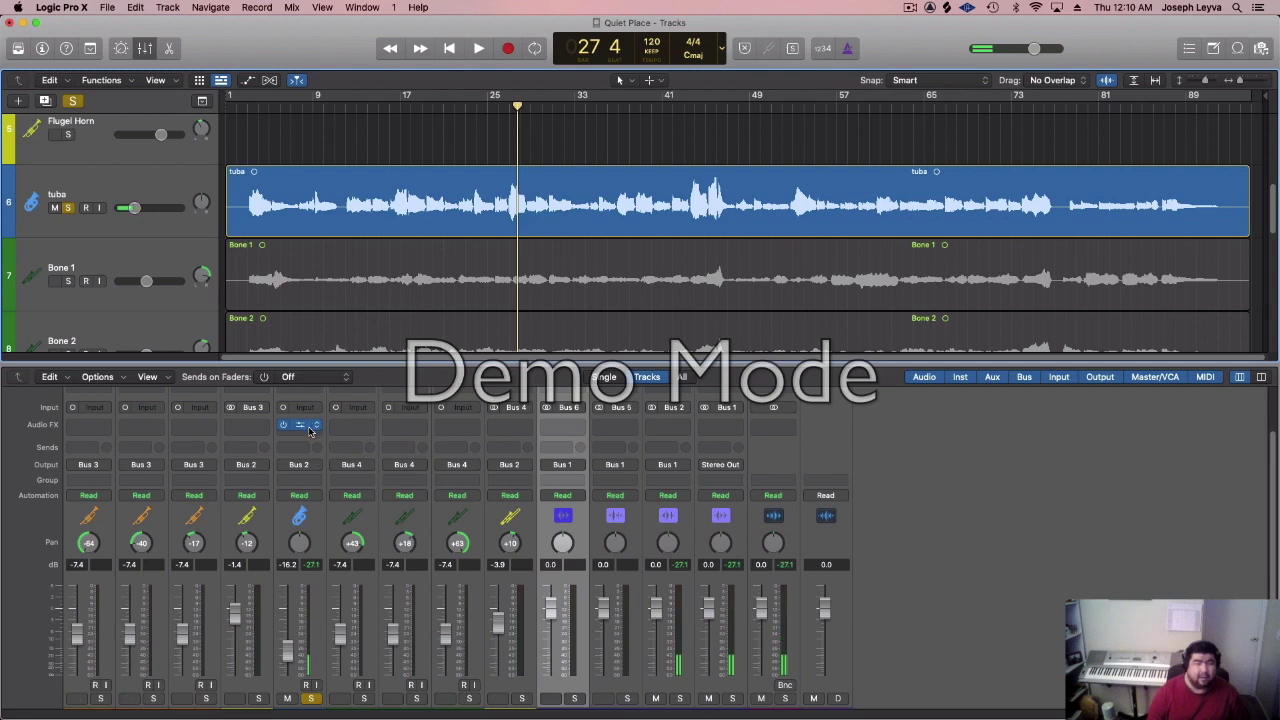
# - Insert a mono Channel EQ below the Multipressor on the tuba and play the track with the analyzer on
pyautogui.click(308, 436)
pyautogui.moveTo(330, 470)
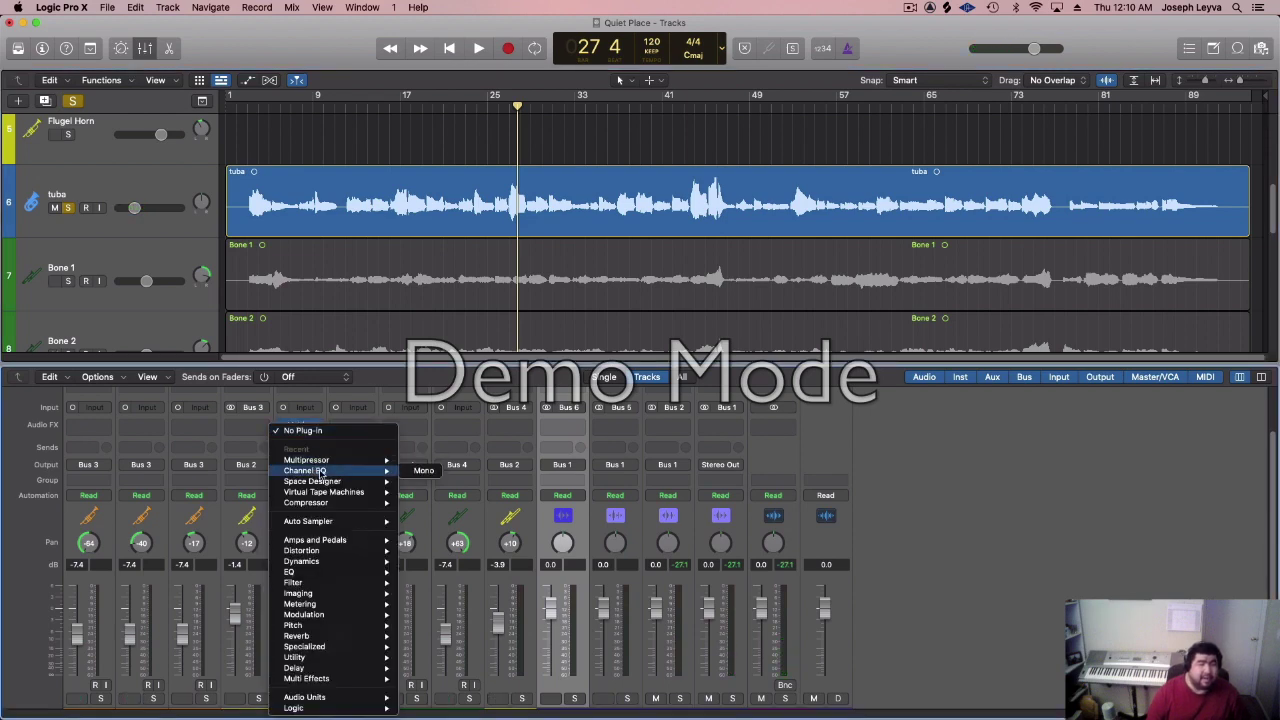
pyautogui.click(413, 471)
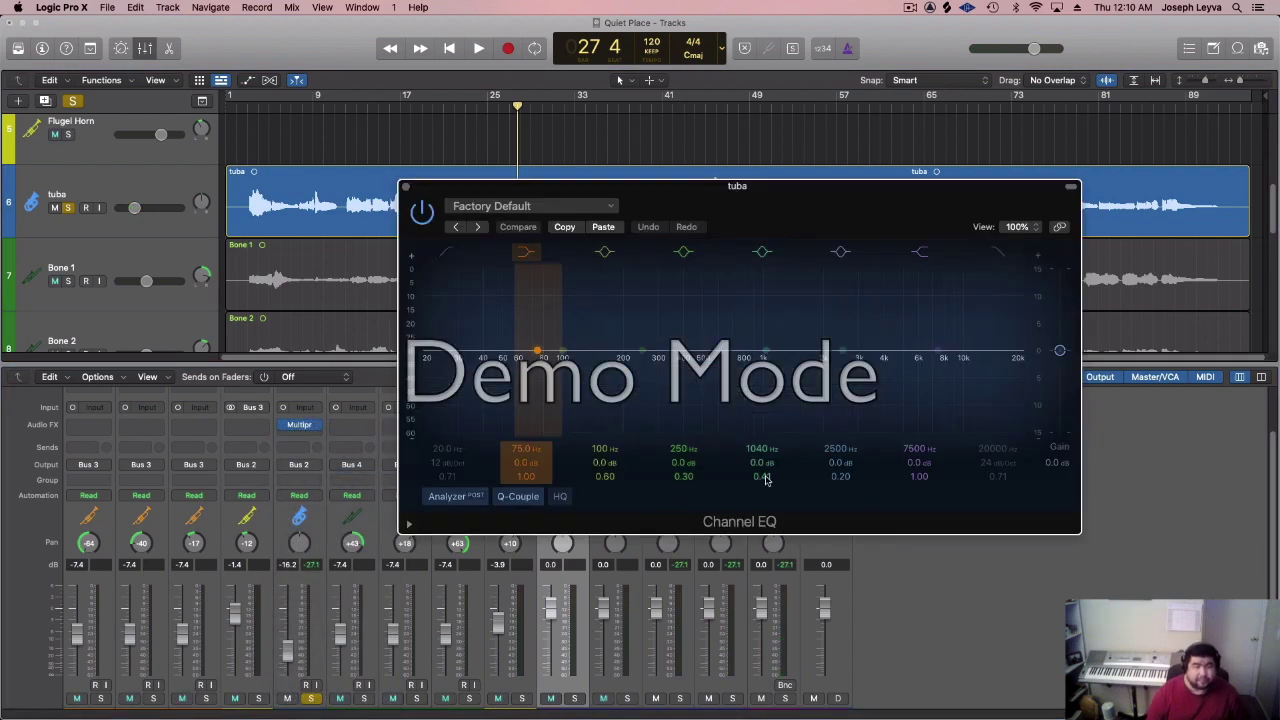
pyautogui.click(448, 496)
pyautogui.press('space')
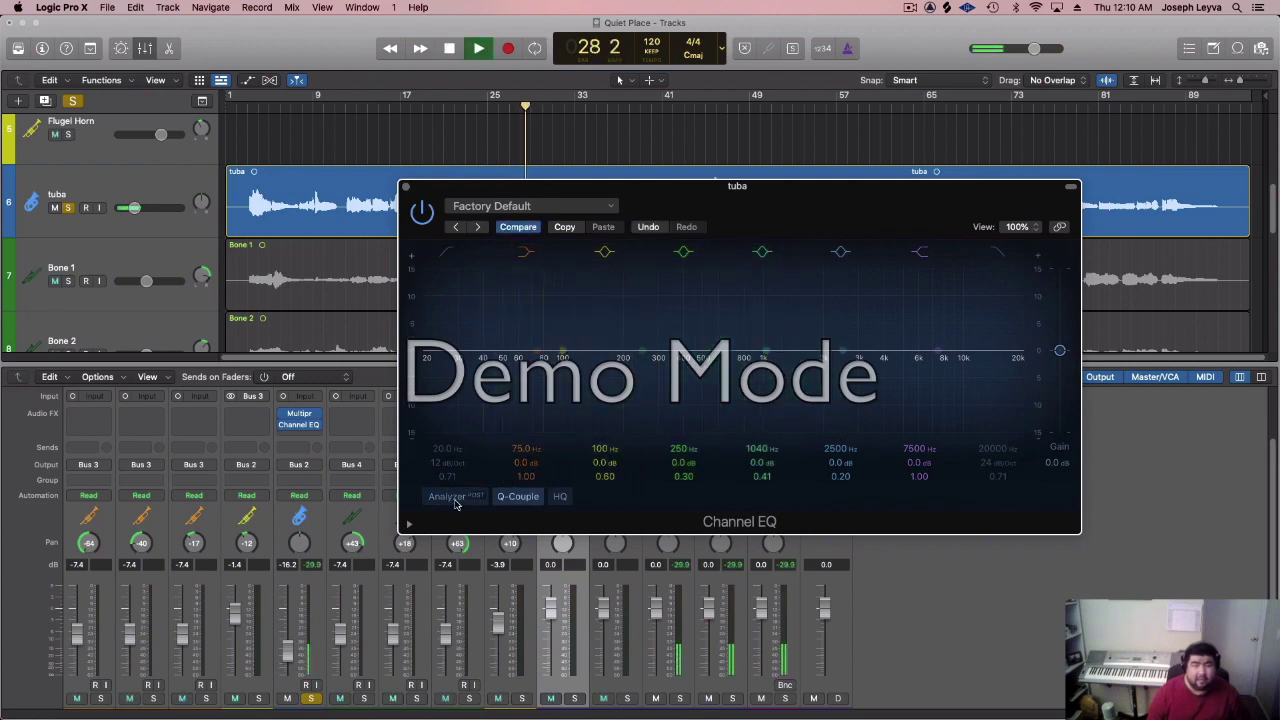
pyautogui.click(450, 496)
# - Move the 1040 Hz bell to 346 Hz with a -3.6 dB cut and a Q of 5.30
pyautogui.moveTo(755, 356); pyautogui.dragTo(670, 370)
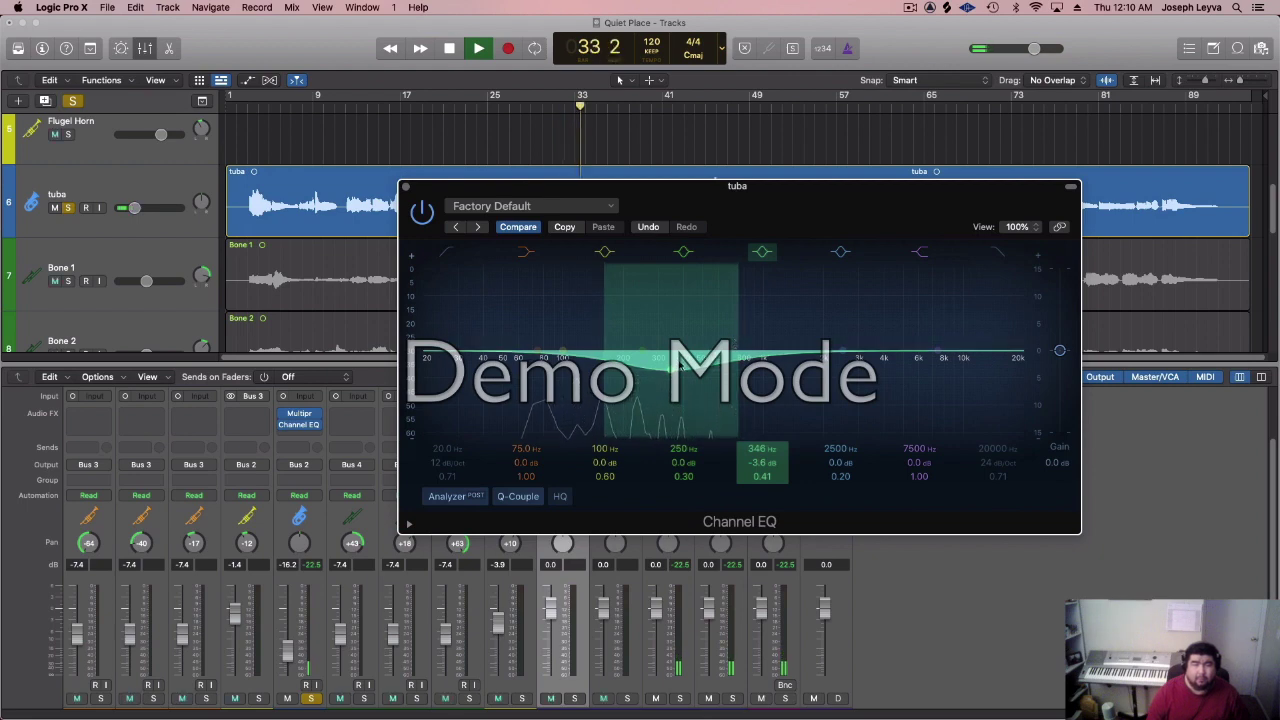
pyautogui.moveTo(738, 338); pyautogui.dragTo(736, 295)
pyautogui.press('space')
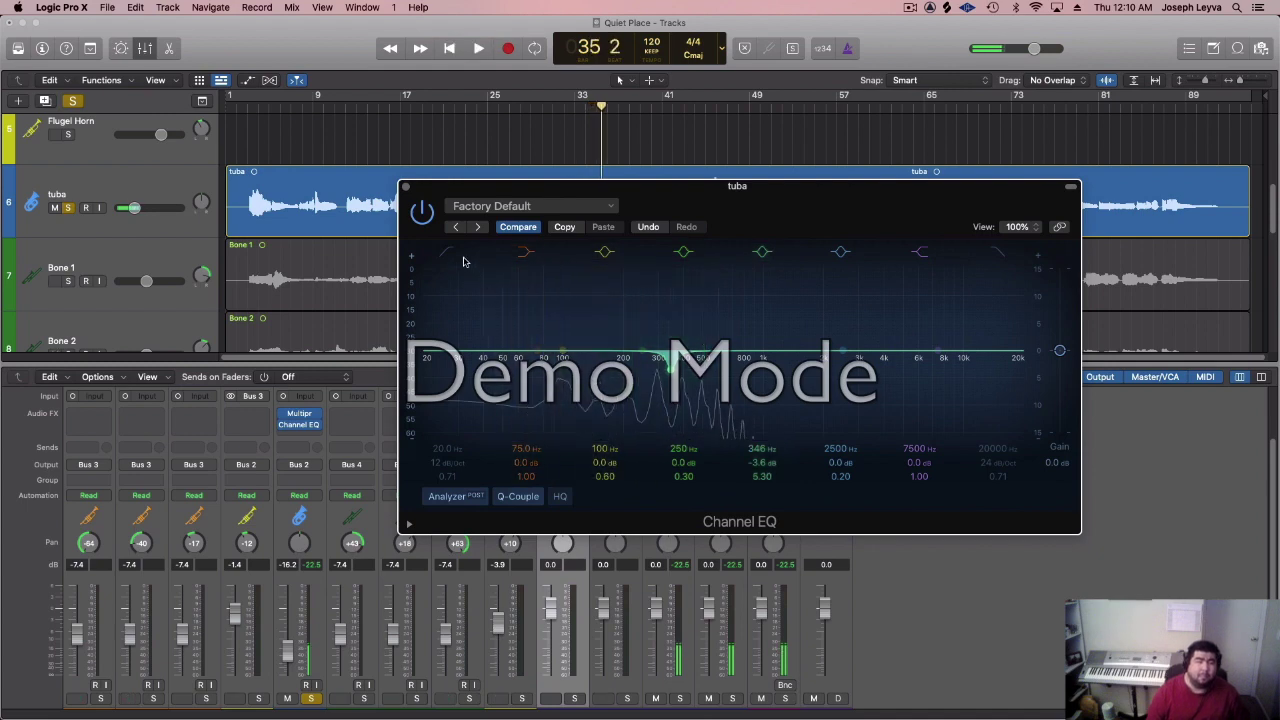
# - Enable a 24 dB/oct low cut at 64.5 Hz and boost the low shelf by 3.3 dB at 119 Hz
pyautogui.click(450, 254)
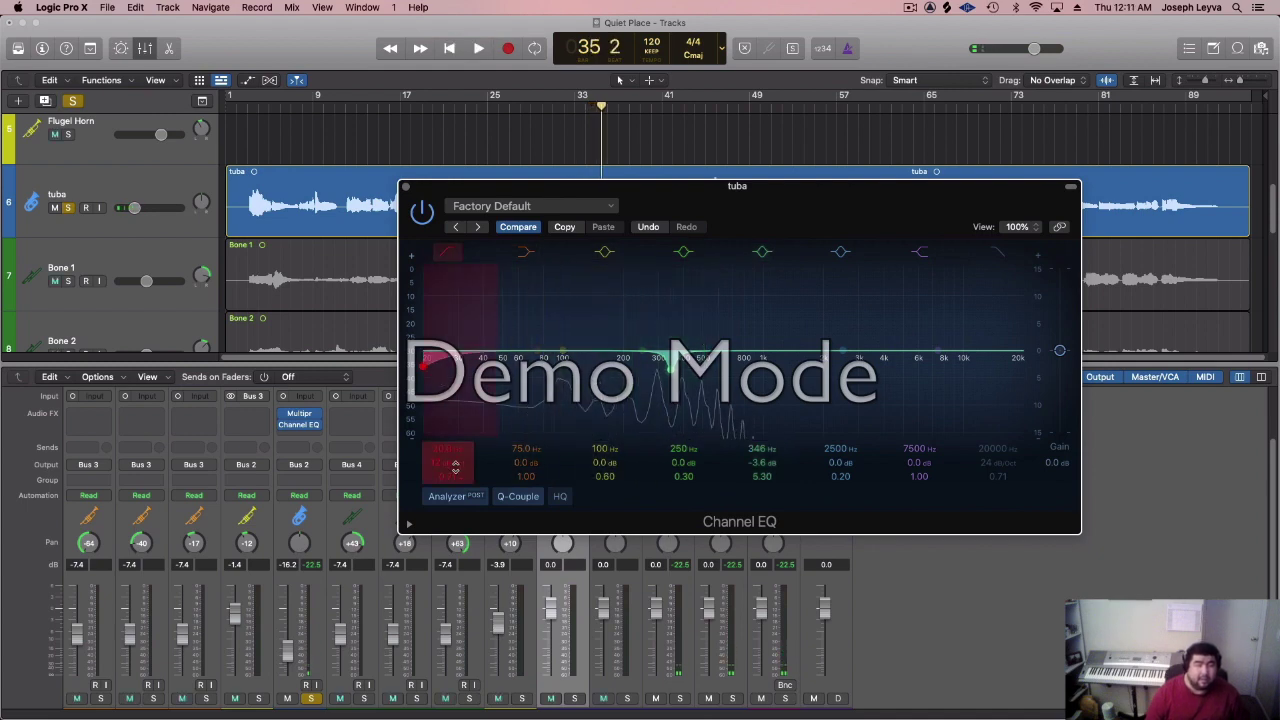
pyautogui.moveTo(448, 463); pyautogui.dragTo(448, 452)
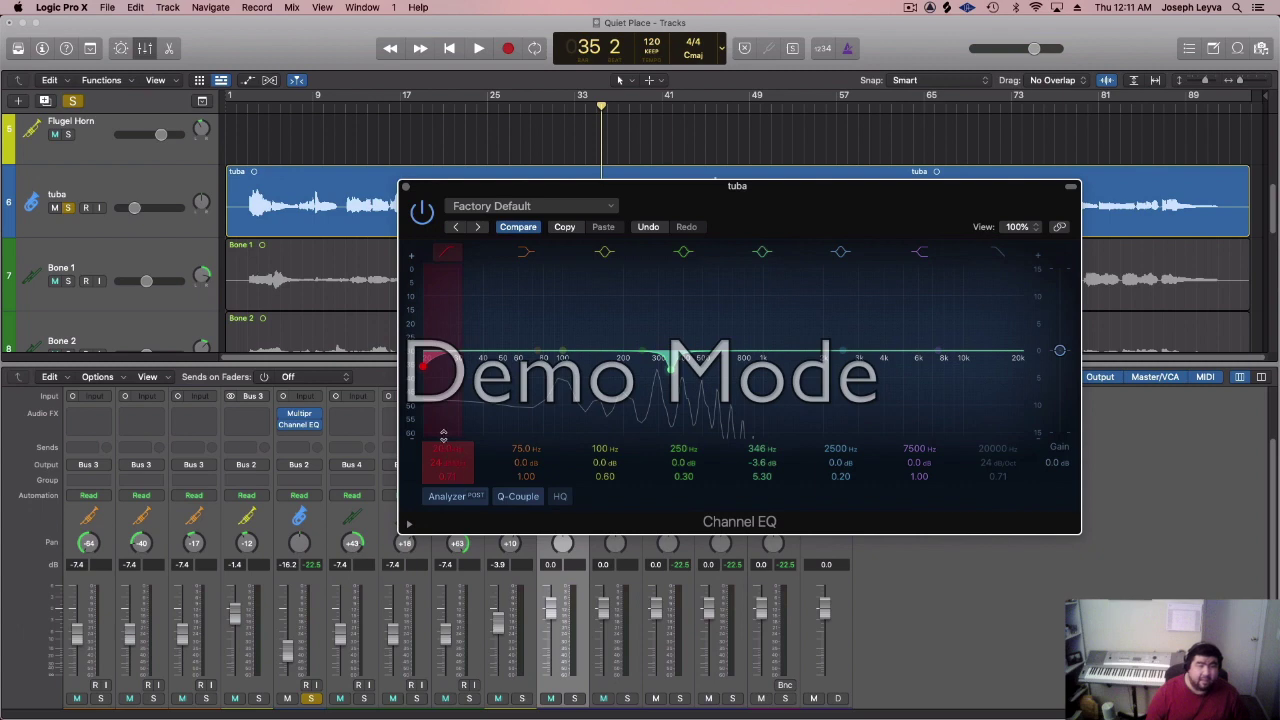
pyautogui.moveTo(422, 372); pyautogui.dragTo(517, 372)
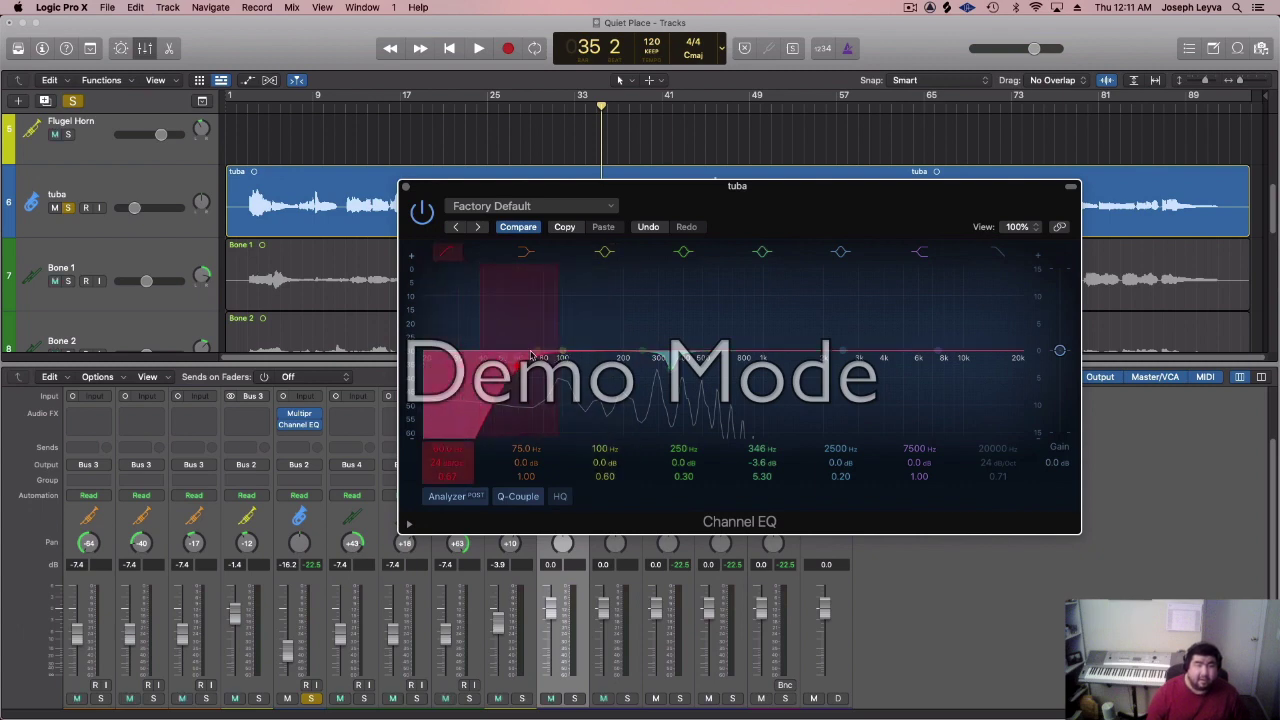
pyautogui.moveTo(537, 336); pyautogui.dragTo(577, 332)
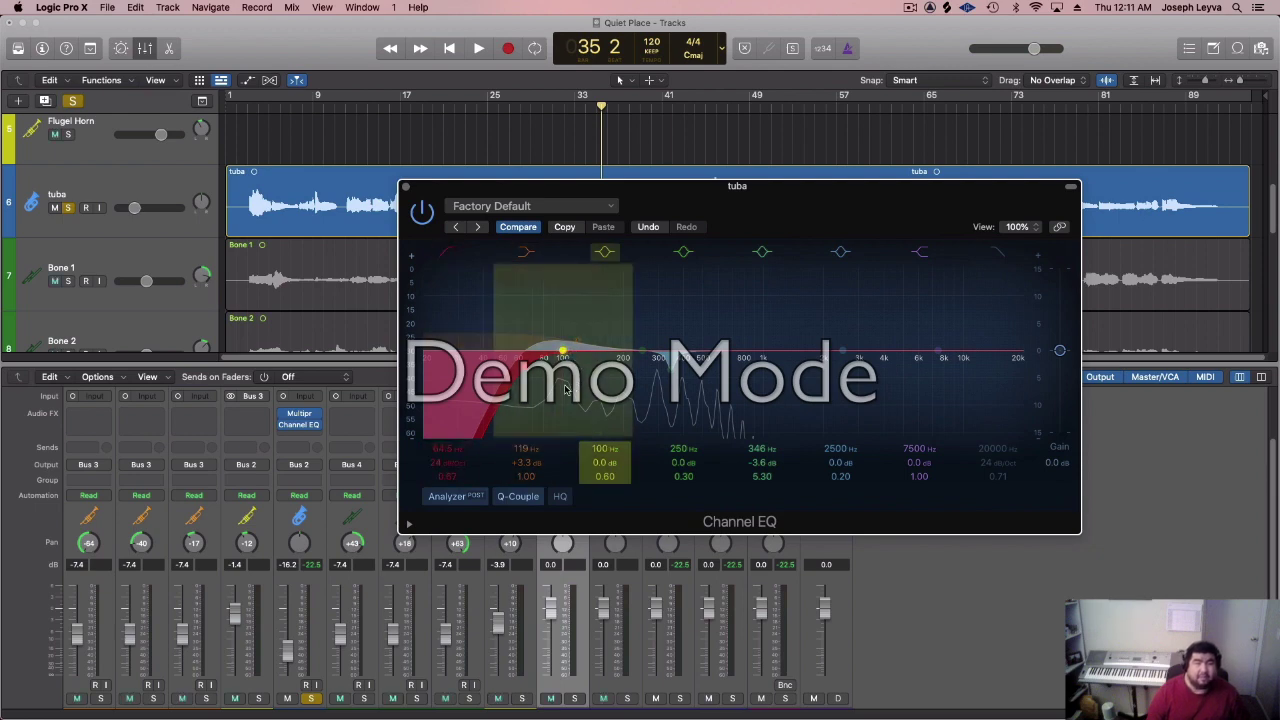
# - Audition the tuba while setting the 346 Hz bell to 535 Hz, -2.9 dB, Q 2.20, and the low shelf to 128 Hz, +2.6 dB
pyautogui.press('space')
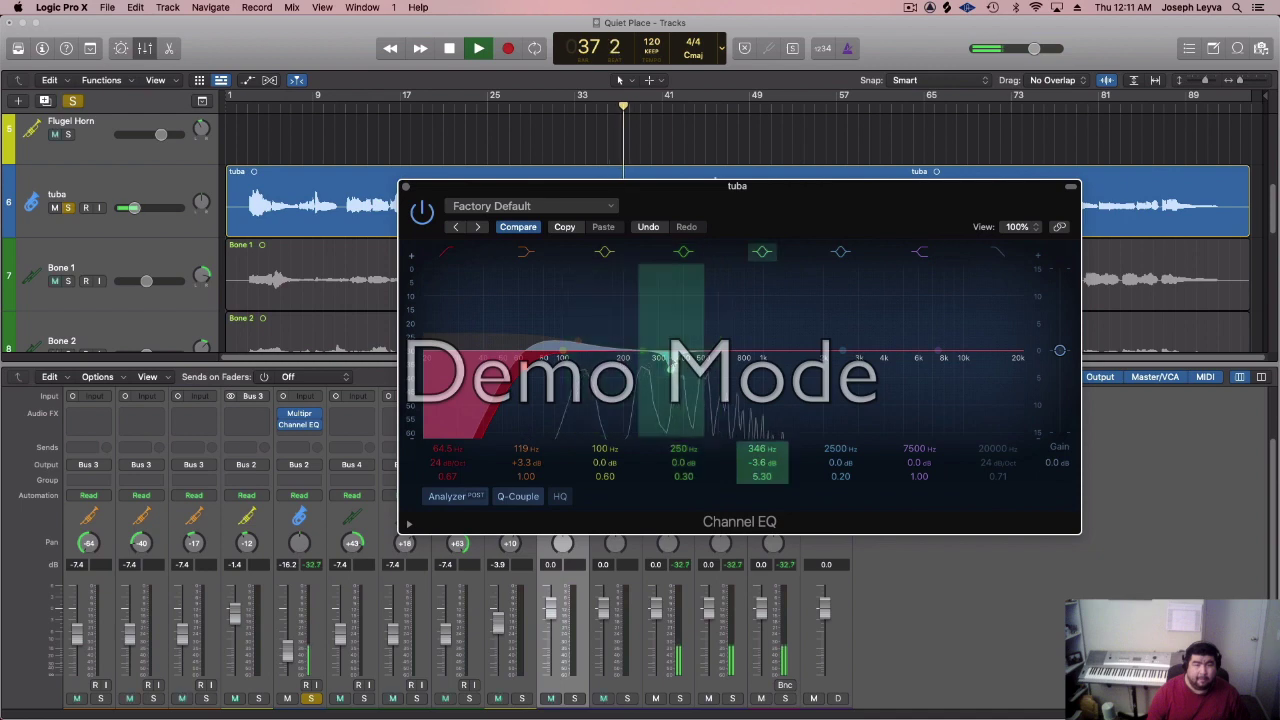
pyautogui.moveTo(672, 379); pyautogui.dragTo(713, 392)
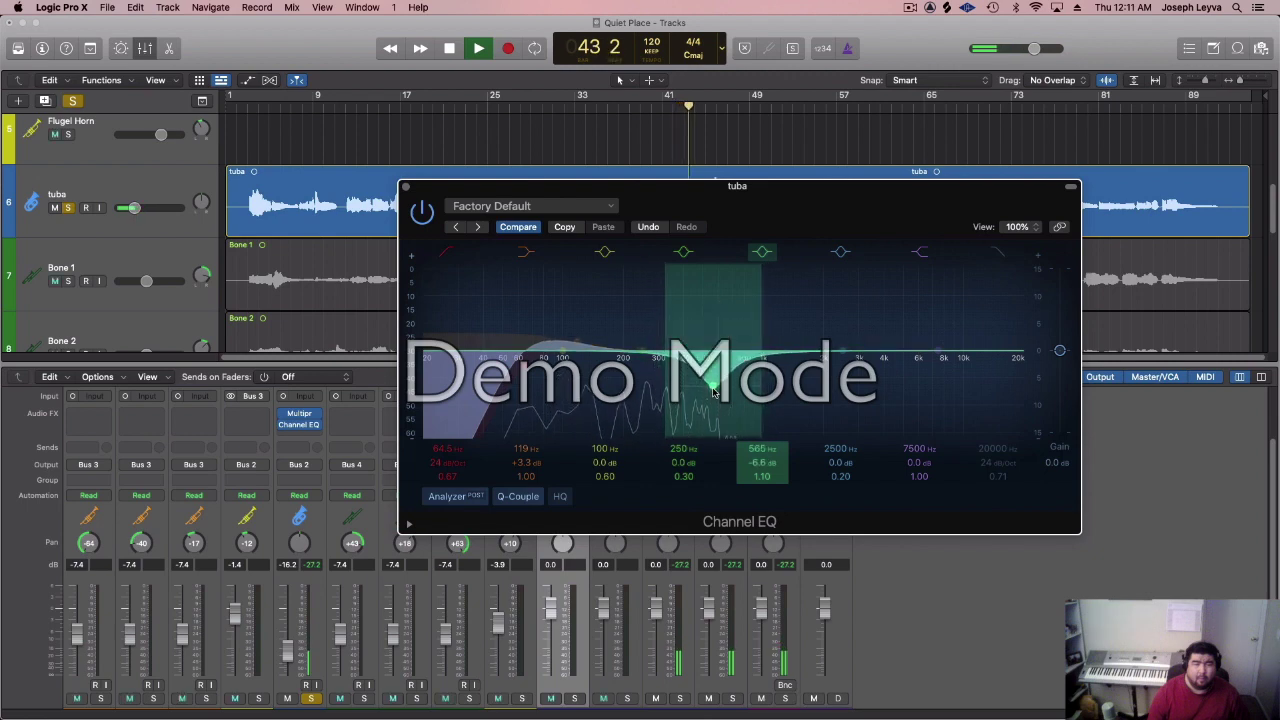
pyautogui.moveTo(578, 333)
pyautogui.mouseDown()
pyautogui.moveTo(566, 334)
pyautogui.moveTo(586, 347)
pyautogui.mouseUp()
pyautogui.moveTo(712, 387); pyautogui.dragTo(760, 342)
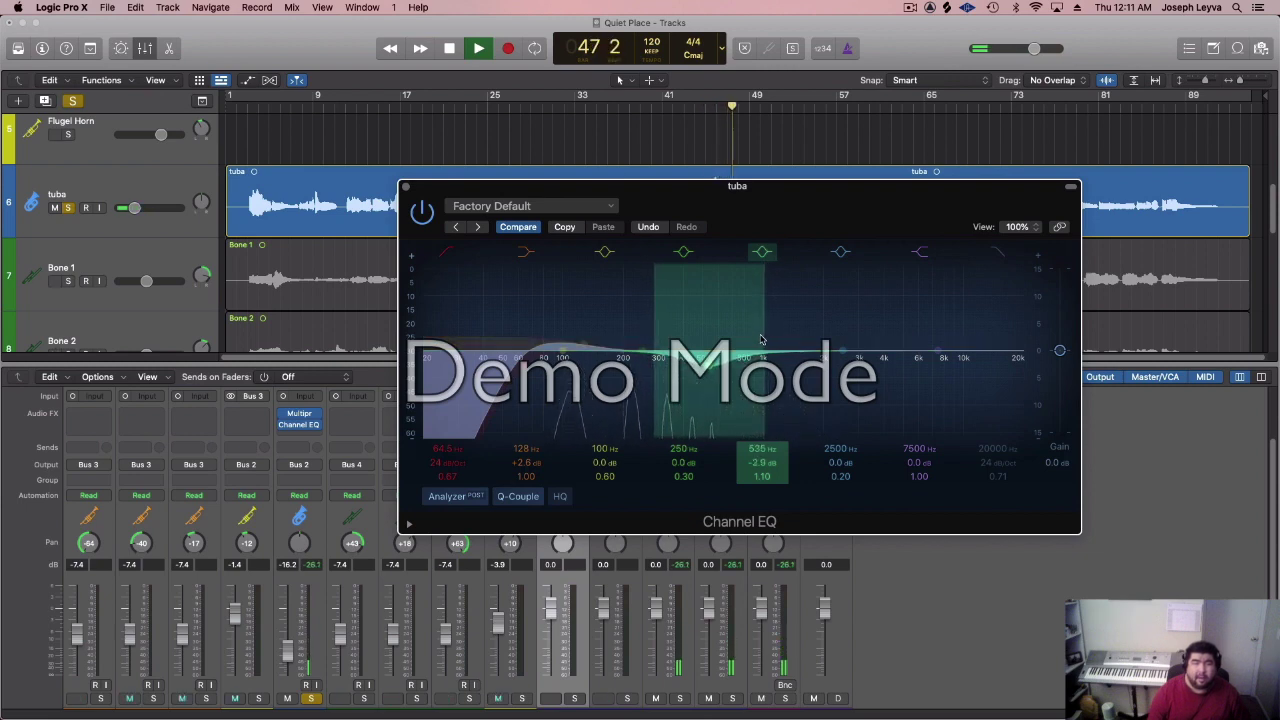
pyautogui.press('space')
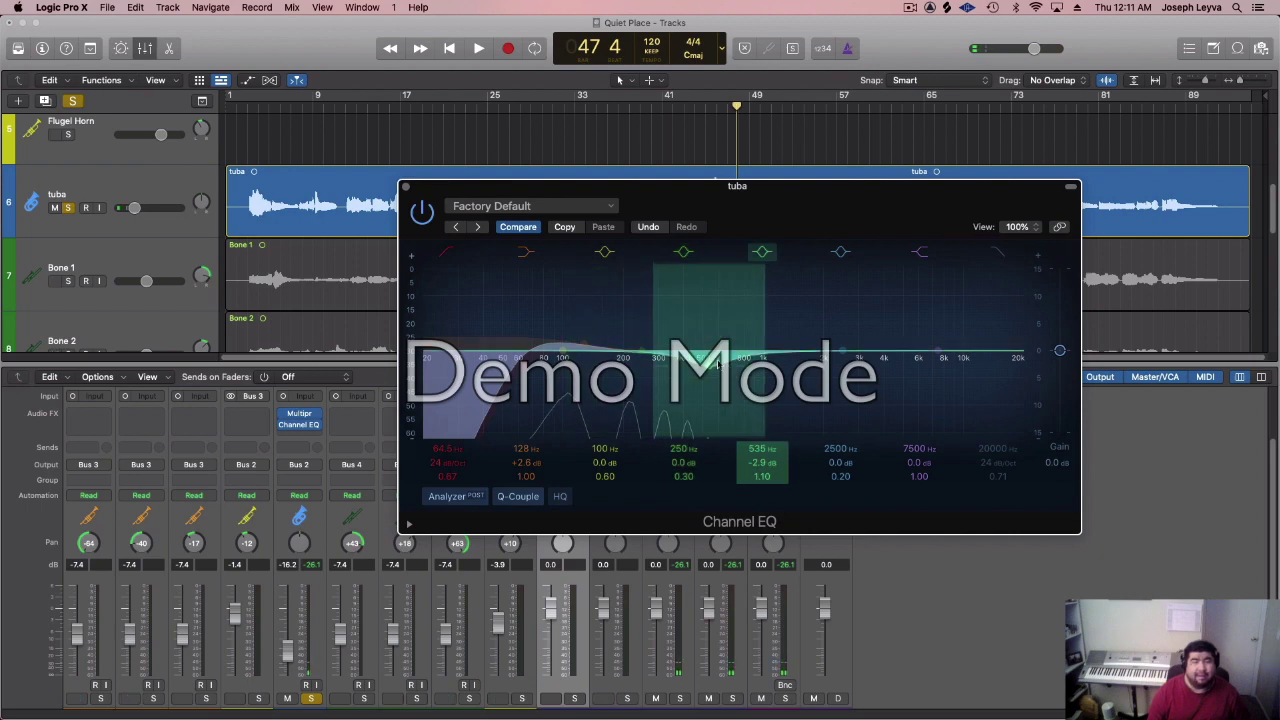
pyautogui.moveTo(665, 347); pyautogui.dragTo(662, 338)
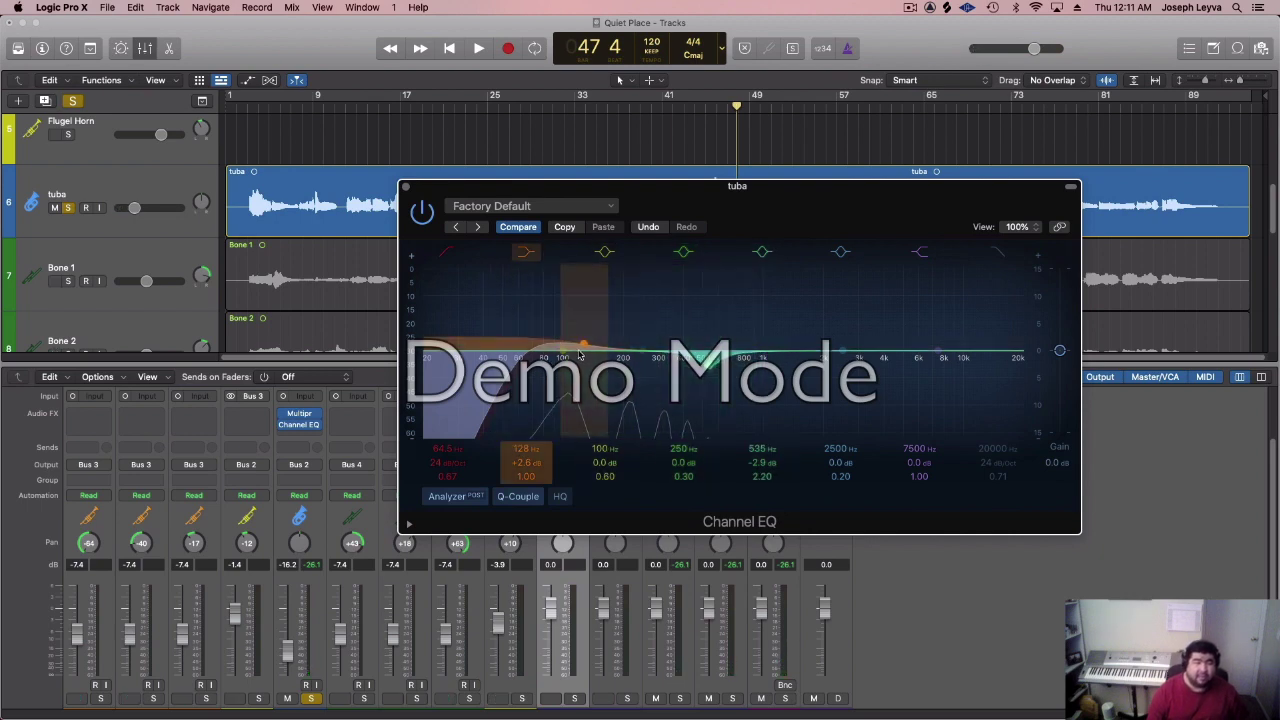
pyautogui.press('space')
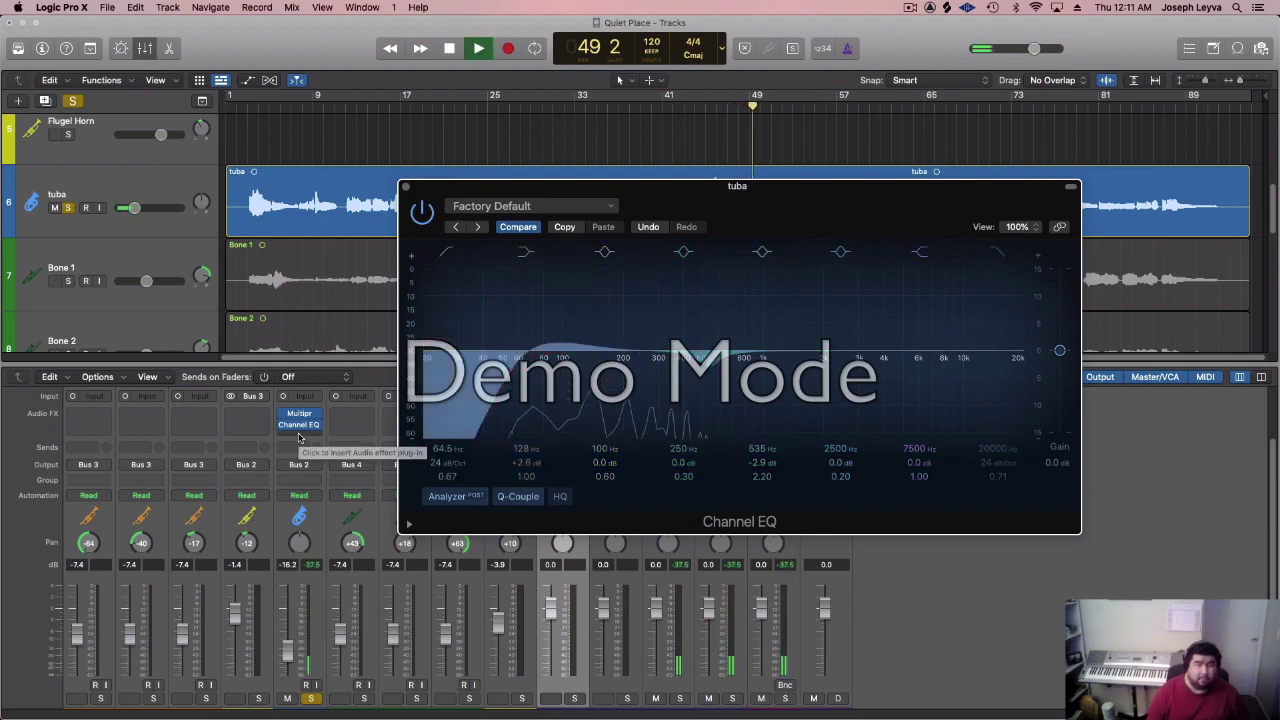
# - Set the tuba EQ's low shelf to 146 Hz with a +3.2 dB boost, close the EQ and stop playback
pyautogui.moveTo(578, 360); pyautogui.dragTo(592, 348)
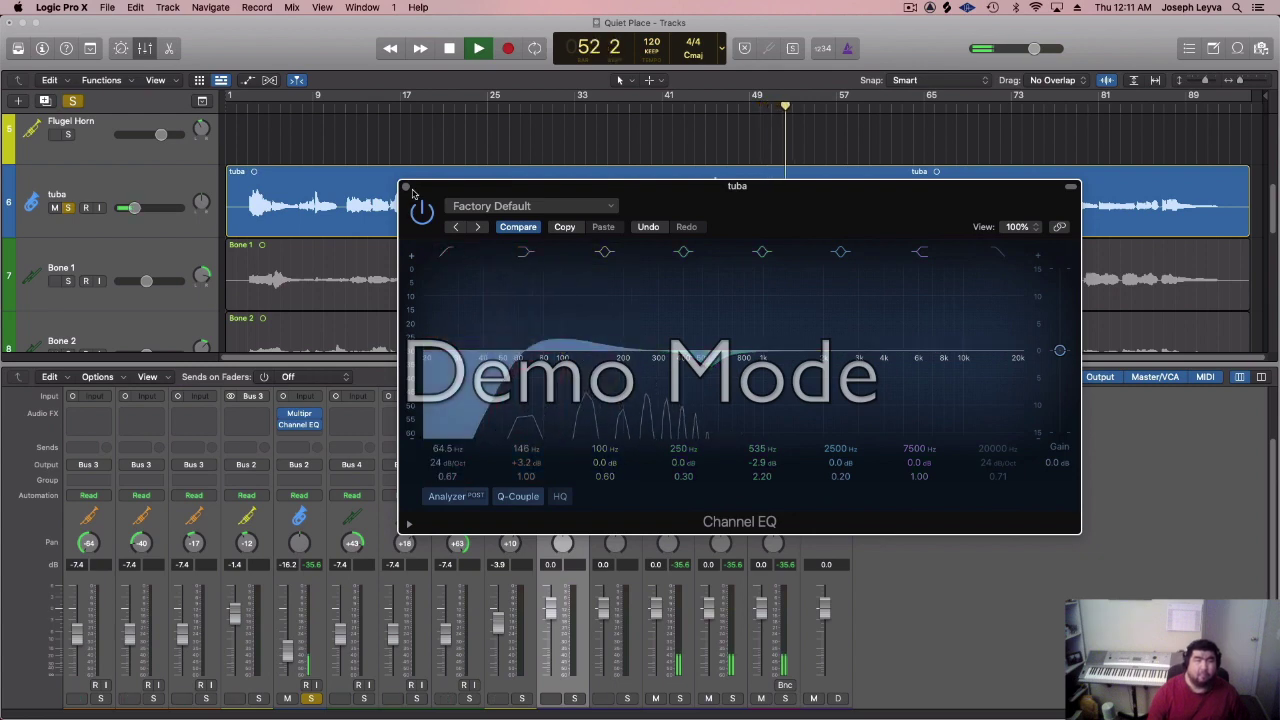
pyautogui.click(406, 186)
pyautogui.press('space')
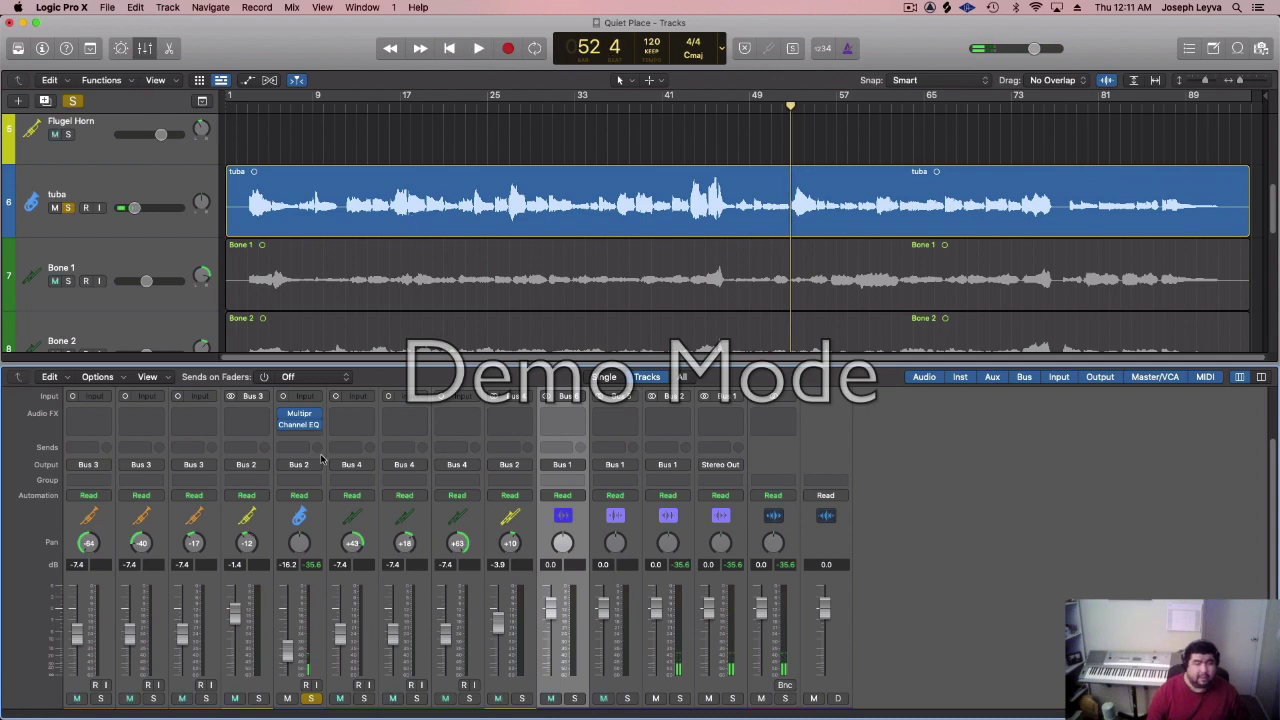
# - Move the playhead to bar 44 and insert a mono Compressor below the Channel EQ on the tuba
pyautogui.click(297, 440)
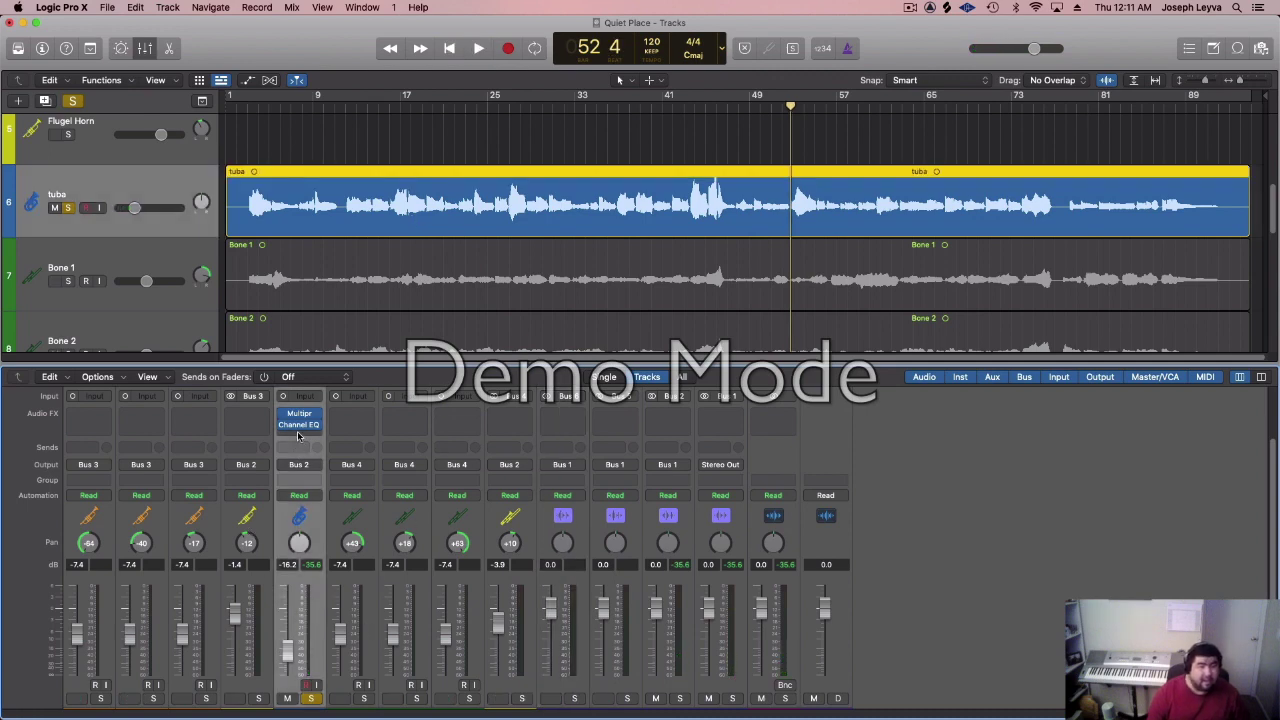
pyautogui.click(297, 436)
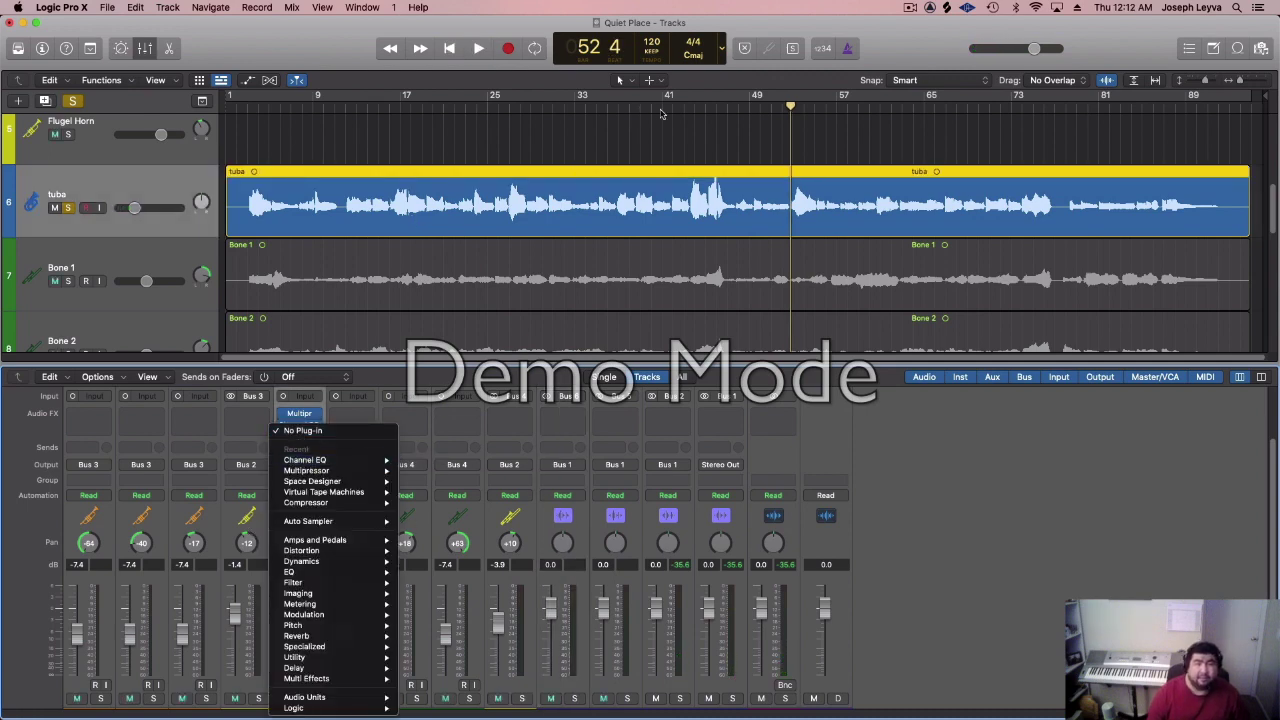
pyautogui.click(692, 110)
pyautogui.click(692, 110)
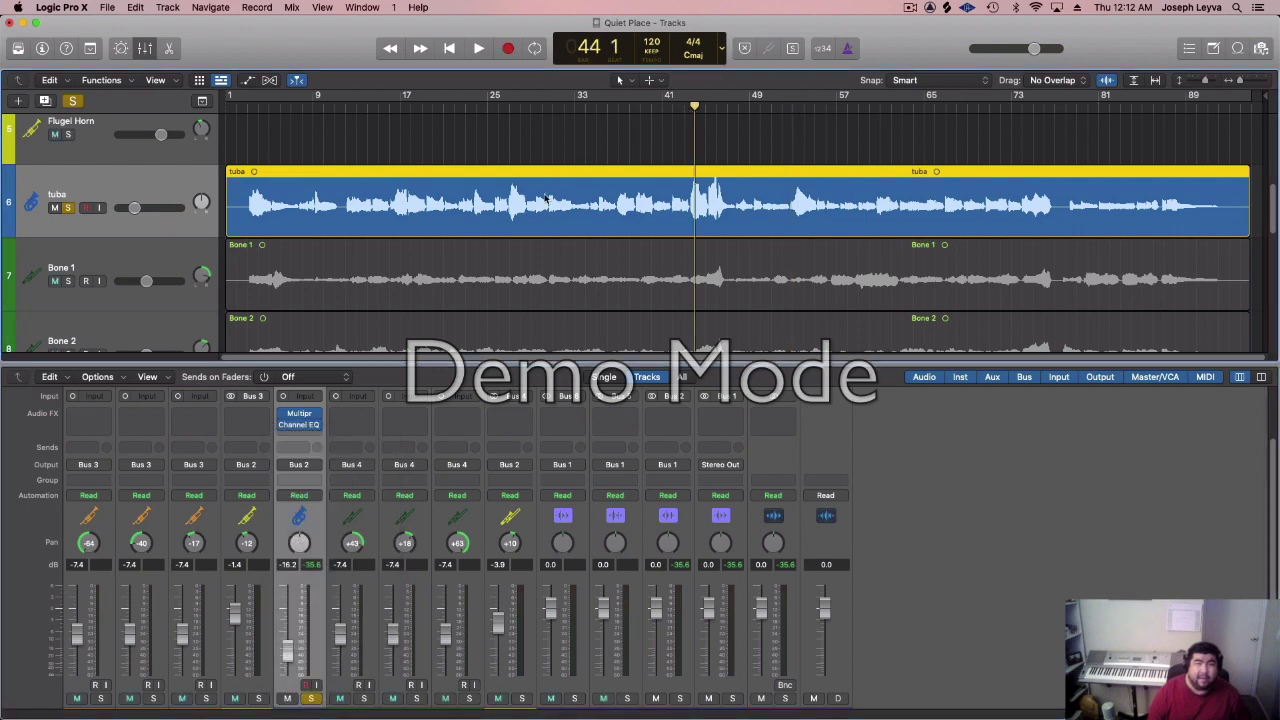
pyautogui.click(293, 438)
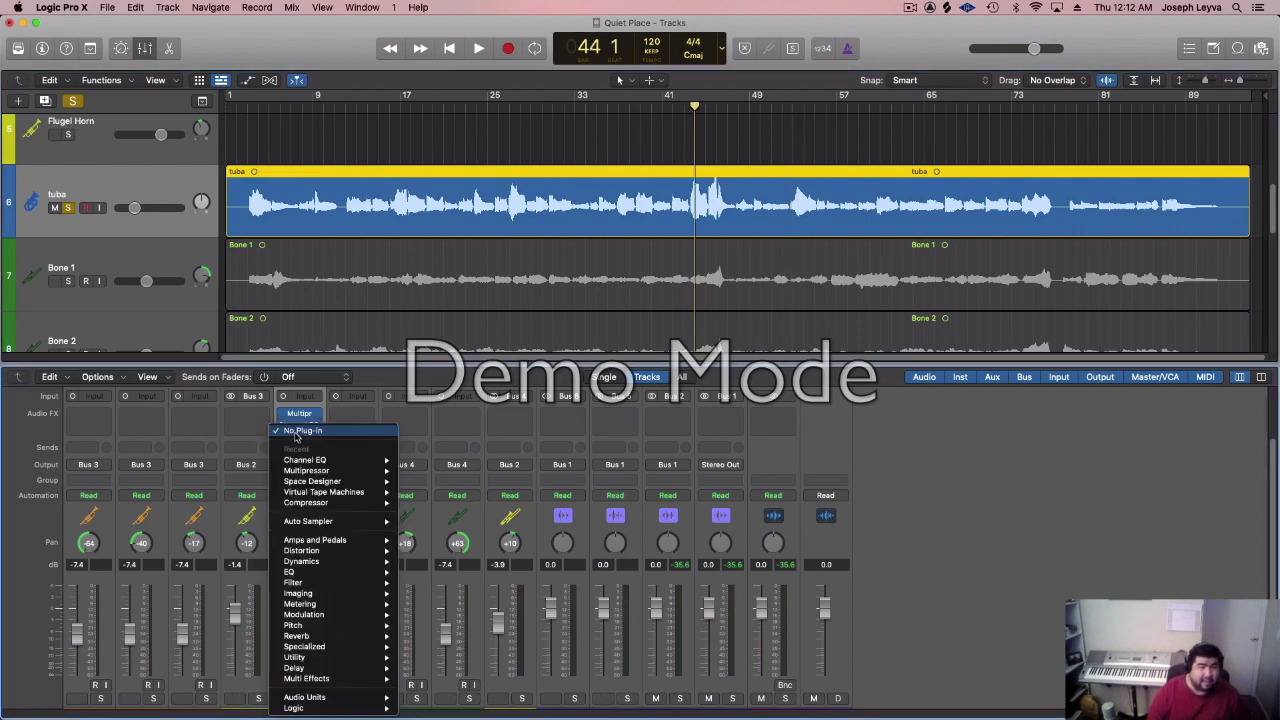
pyautogui.moveTo(320, 483)
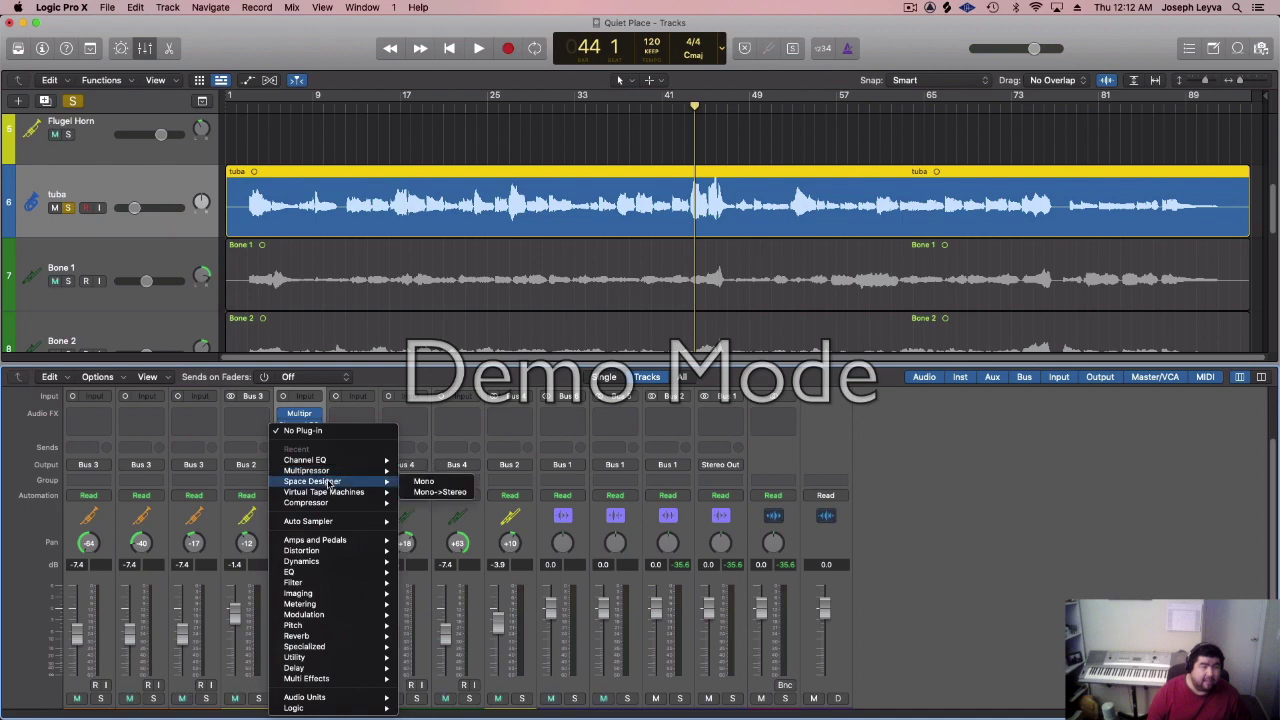
pyautogui.moveTo(330, 506)
pyautogui.click(422, 505)
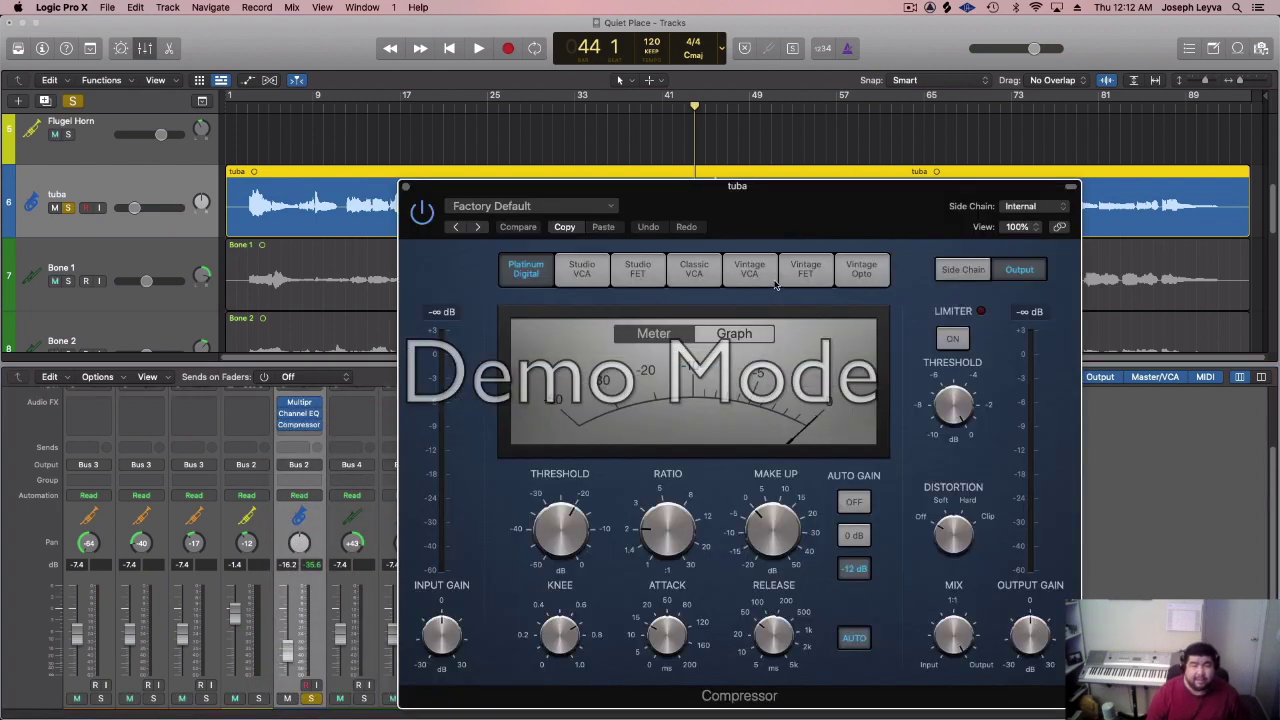
# - Choose the Studio FET compressor model, turn off auto gain and auto release, and lengthen the release time
pyautogui.click(822, 274)
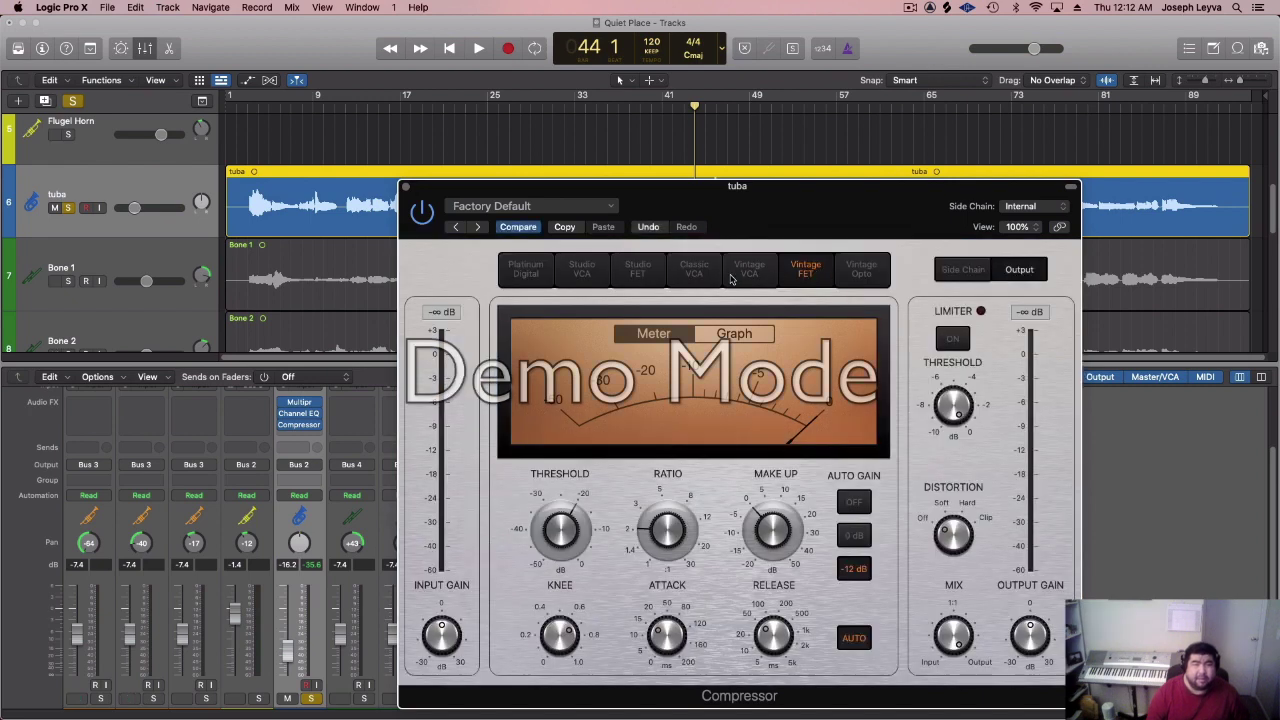
pyautogui.click(588, 271)
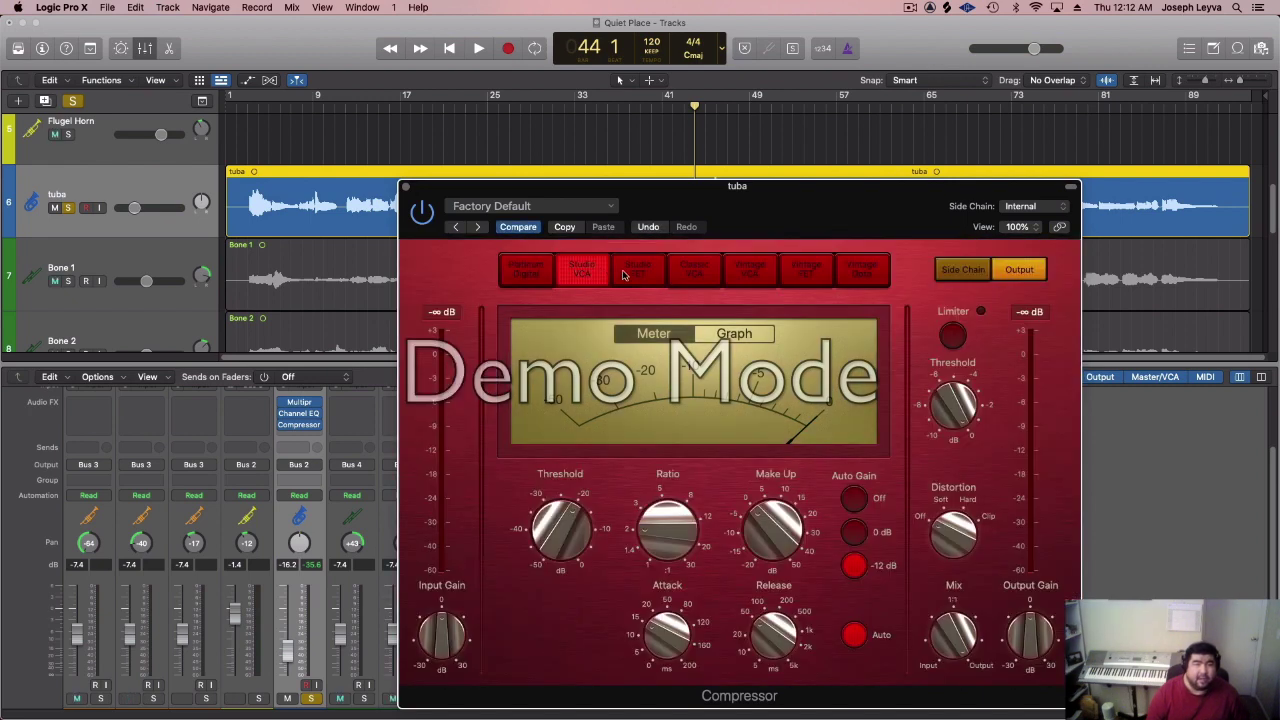
pyautogui.click(636, 272)
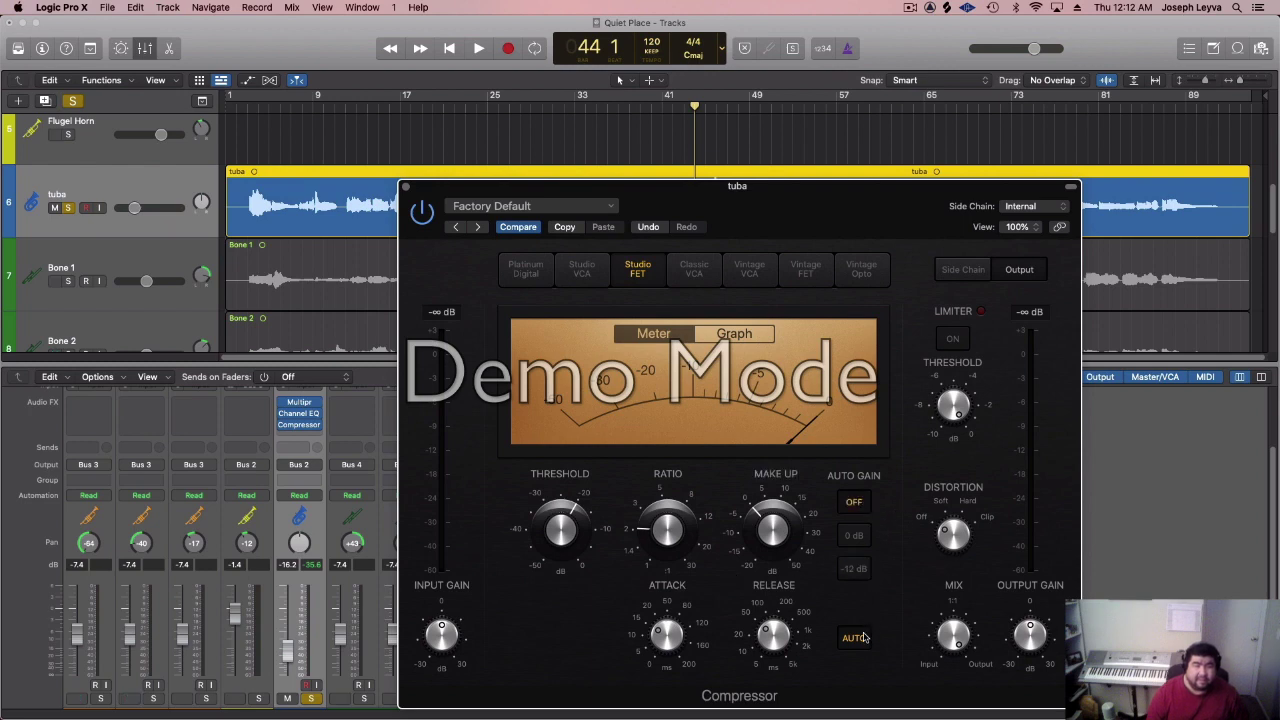
pyautogui.moveTo(786, 622)
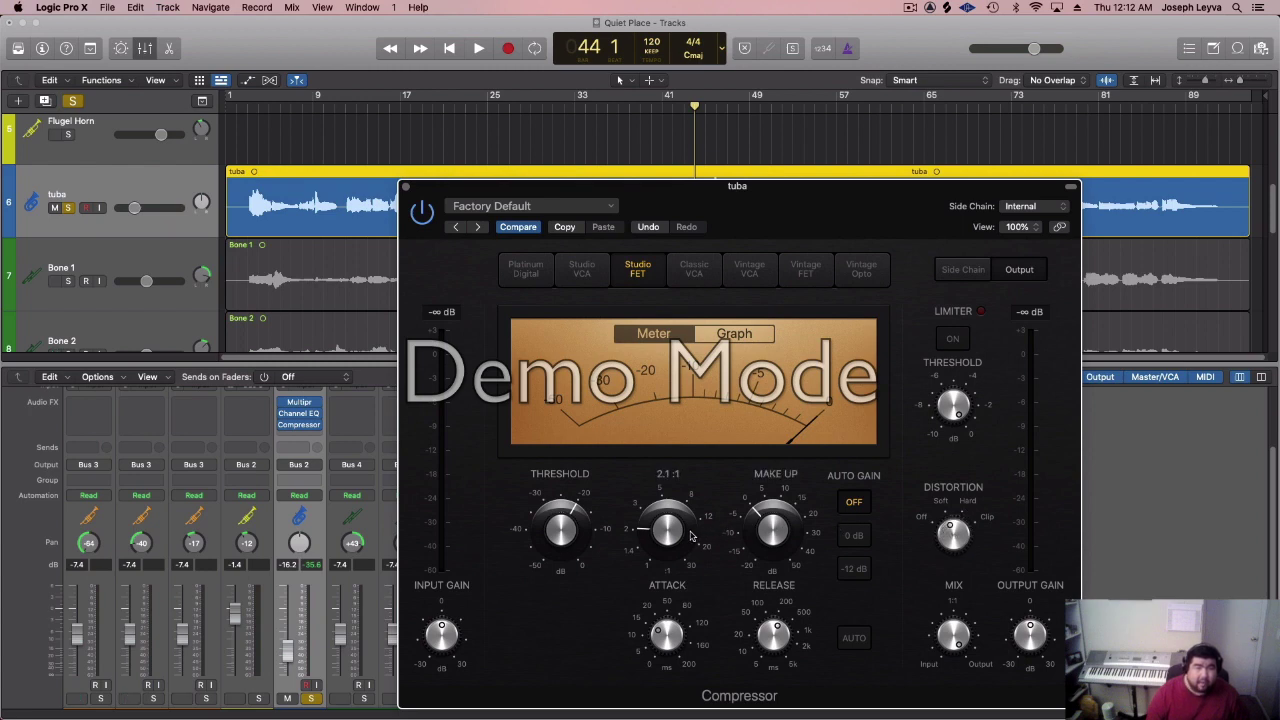
pyautogui.moveTo(574, 534)
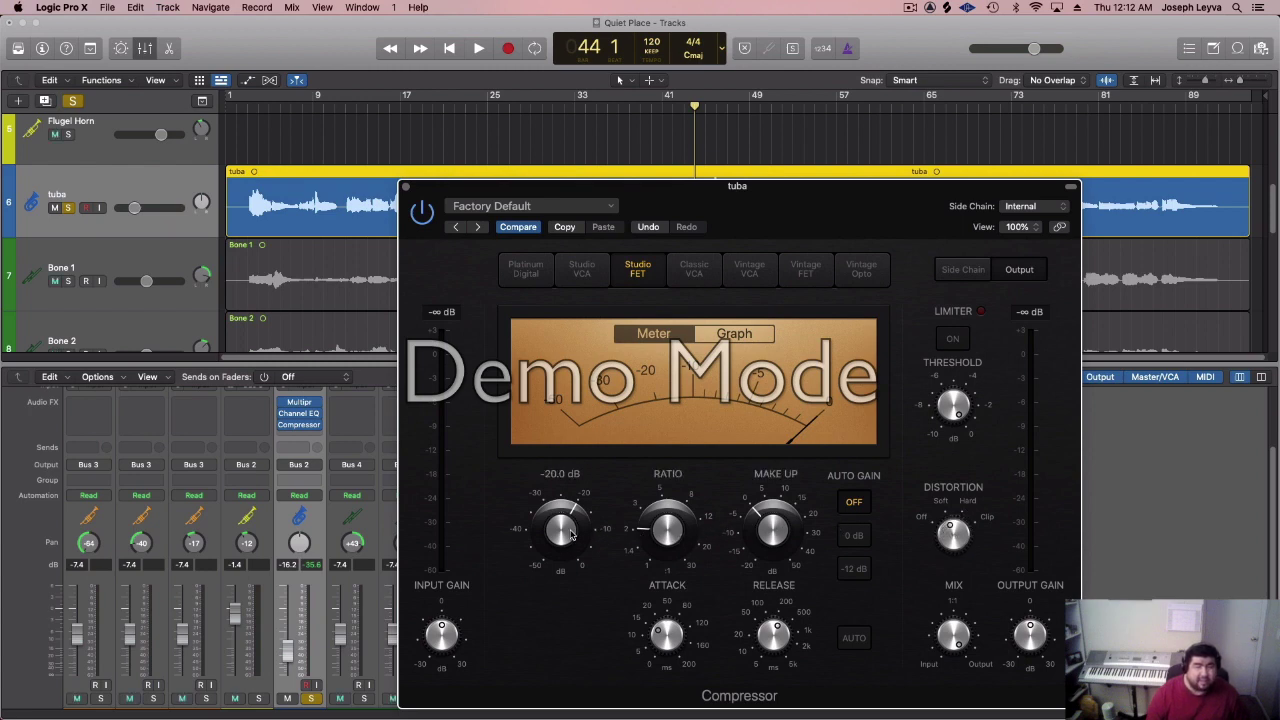
# - Play the tuba while setting the Compressor's threshold to -13.0 dB, output gain to -4.0 dB and attack to 7.5 ms
pyautogui.press('space')
pyautogui.moveTo(568, 537); pyautogui.dragTo(581, 510)
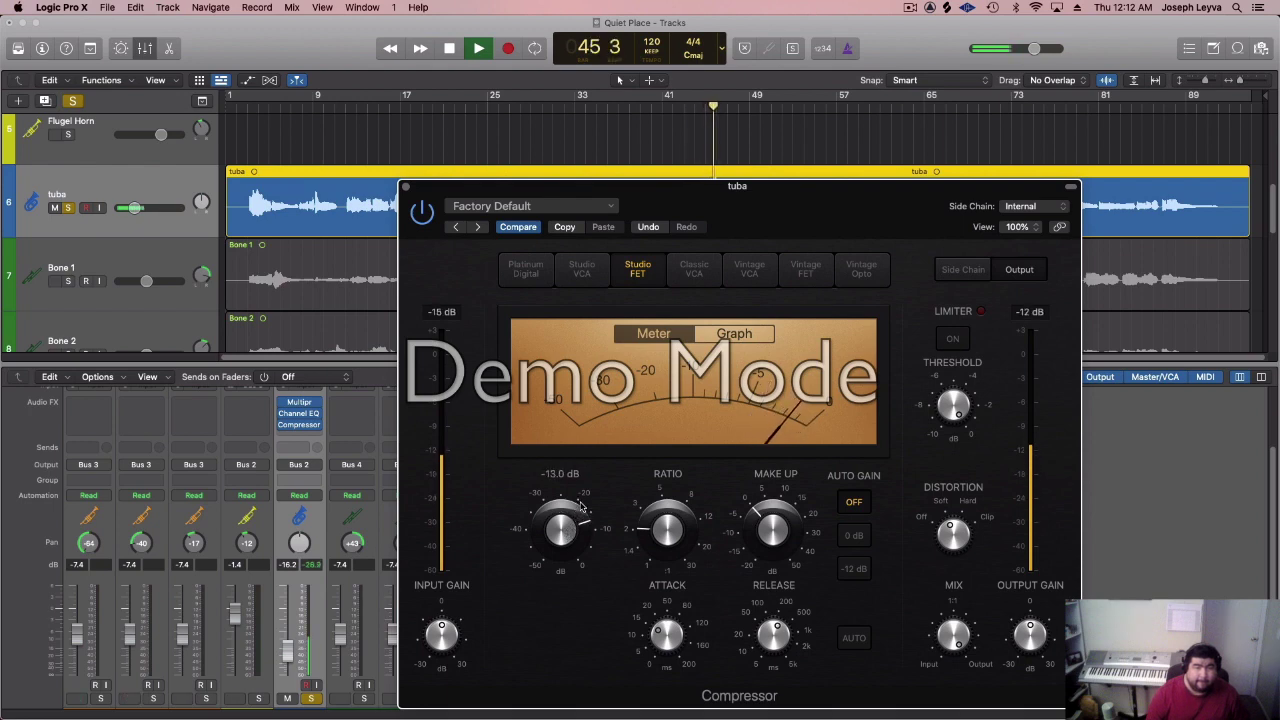
pyautogui.moveTo(1020, 647)
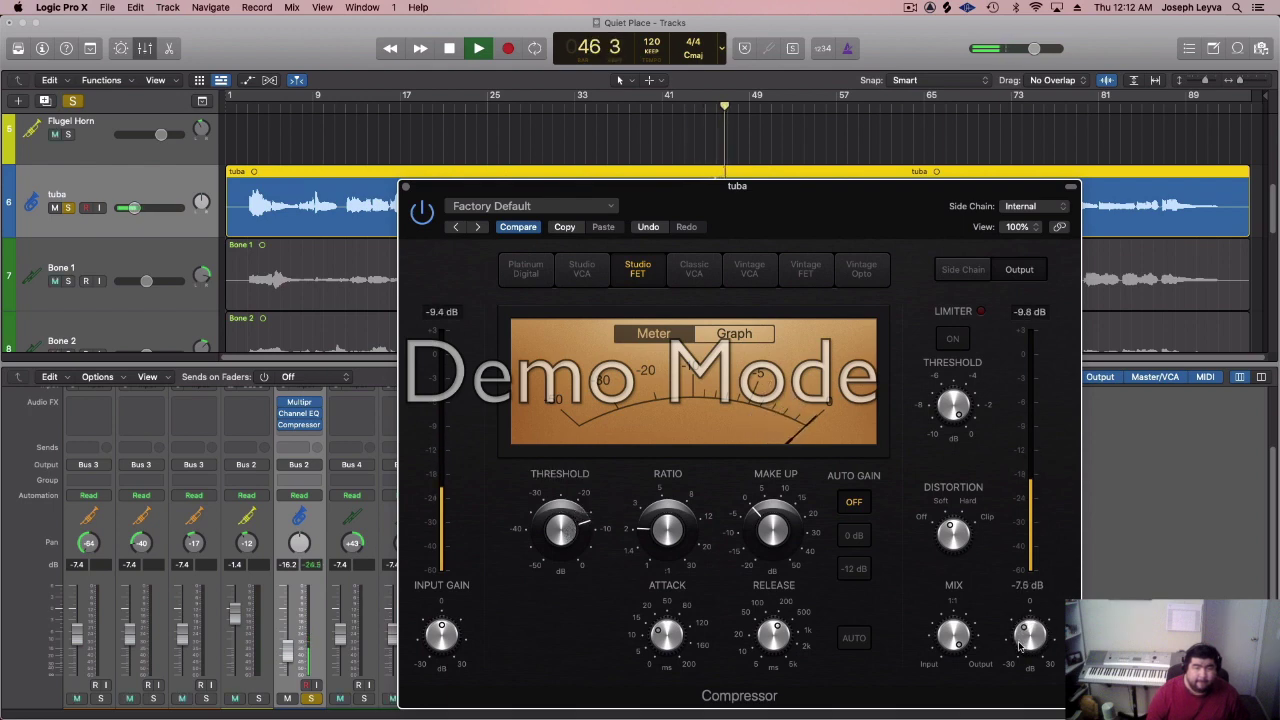
pyautogui.moveTo(1019, 646); pyautogui.dragTo(1020, 641)
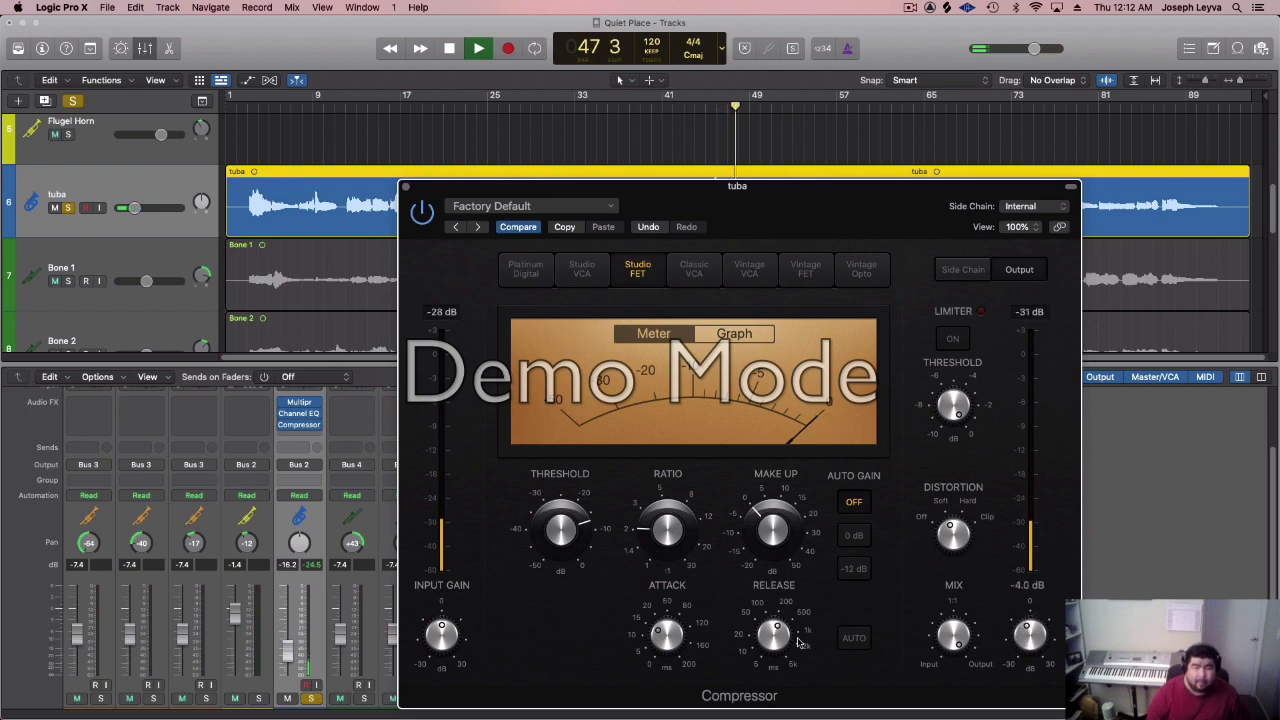
pyautogui.moveTo(675, 662)
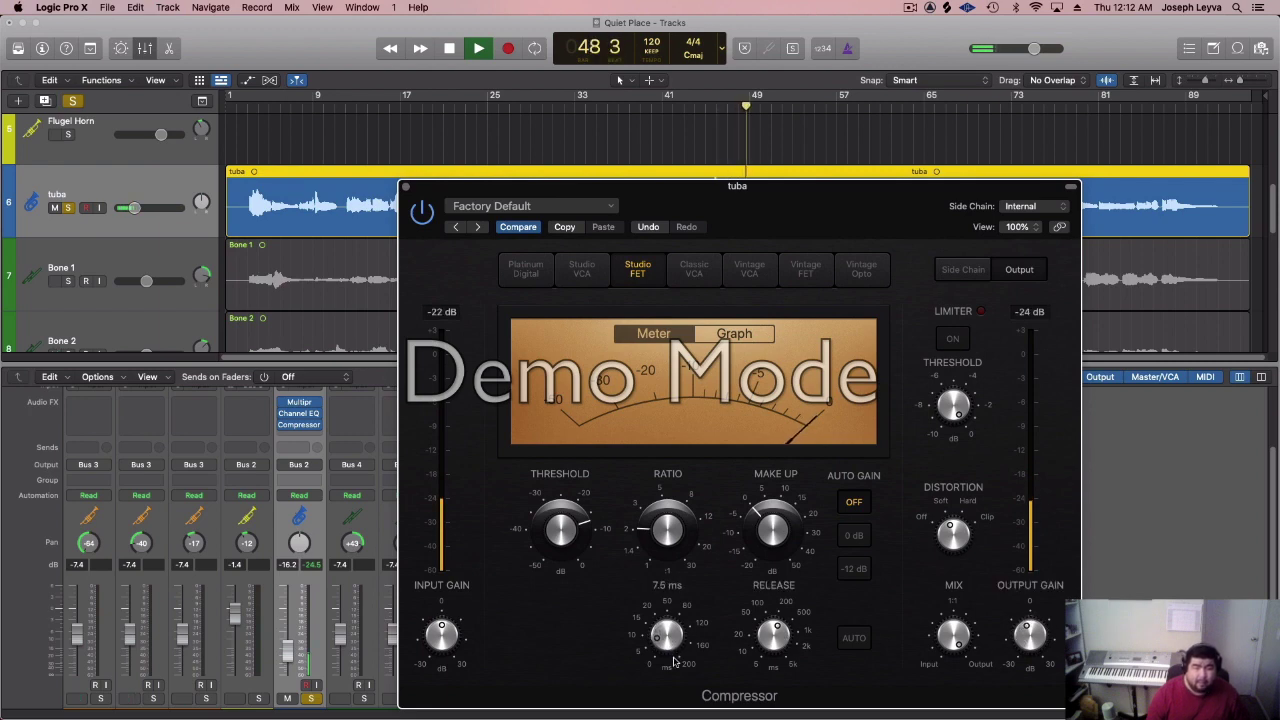
pyautogui.press('space')
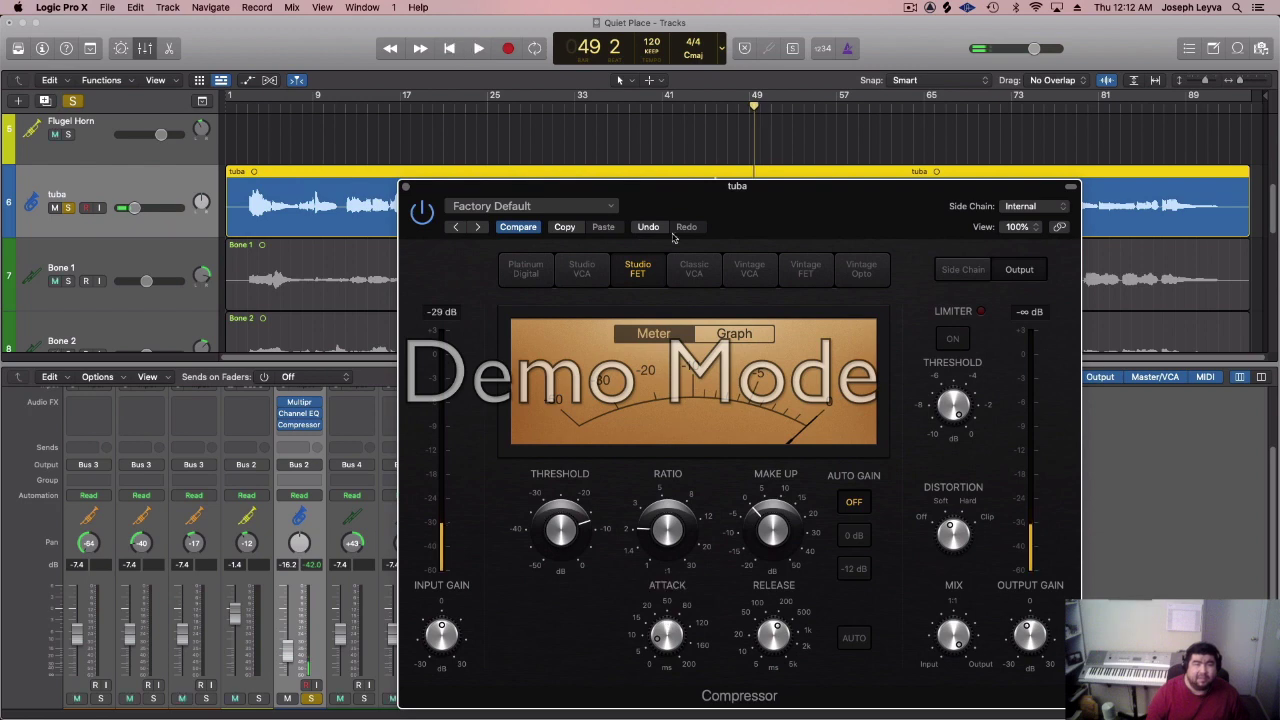
# - Audition the tuba from bar 43, raise the Compressor's output gain to +1.0 dB, and close its window
pyautogui.moveTo(683, 202); pyautogui.dragTo(677, 300)
pyautogui.click(675, 101)
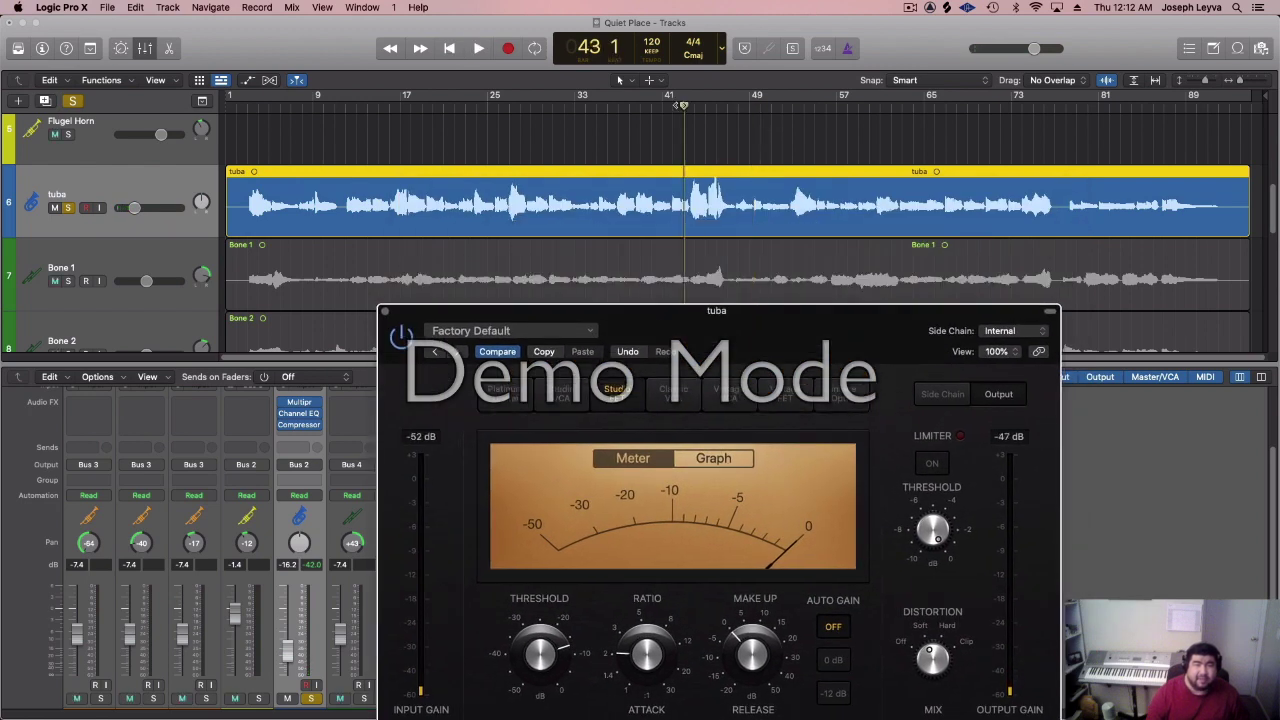
pyautogui.moveTo(767, 326); pyautogui.dragTo(773, 174)
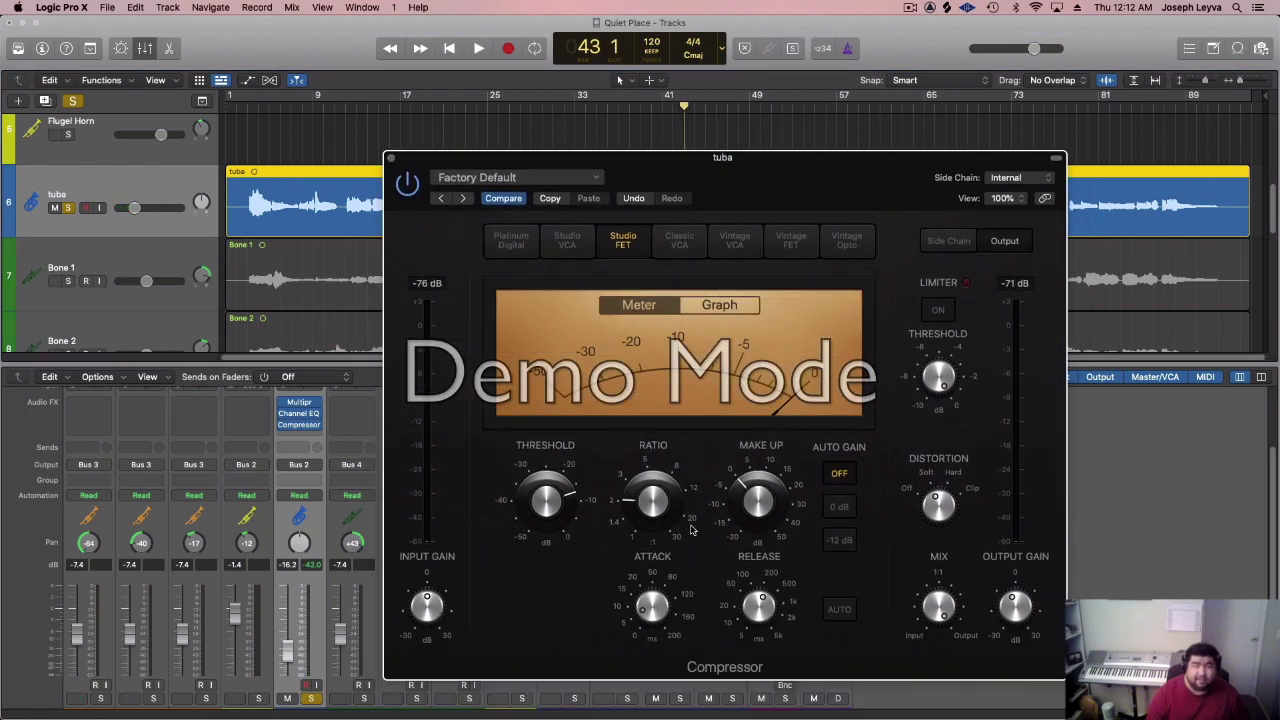
pyautogui.press('space')
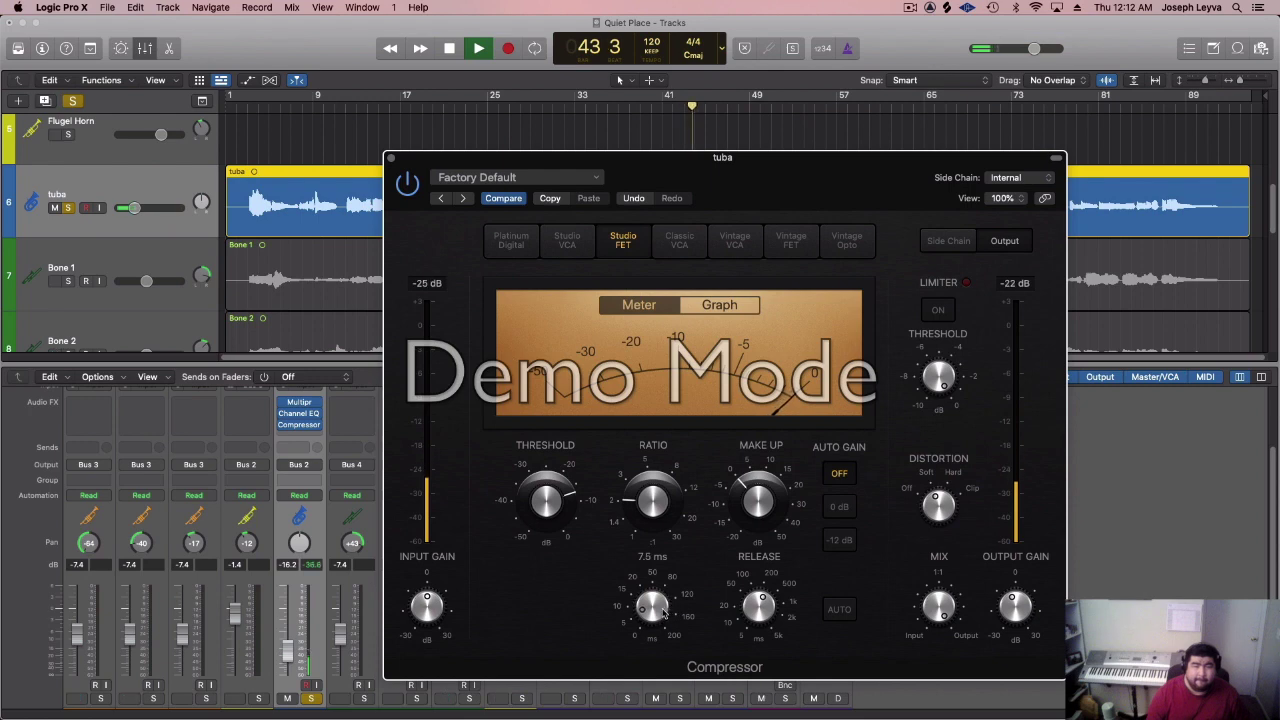
pyautogui.moveTo(570, 496)
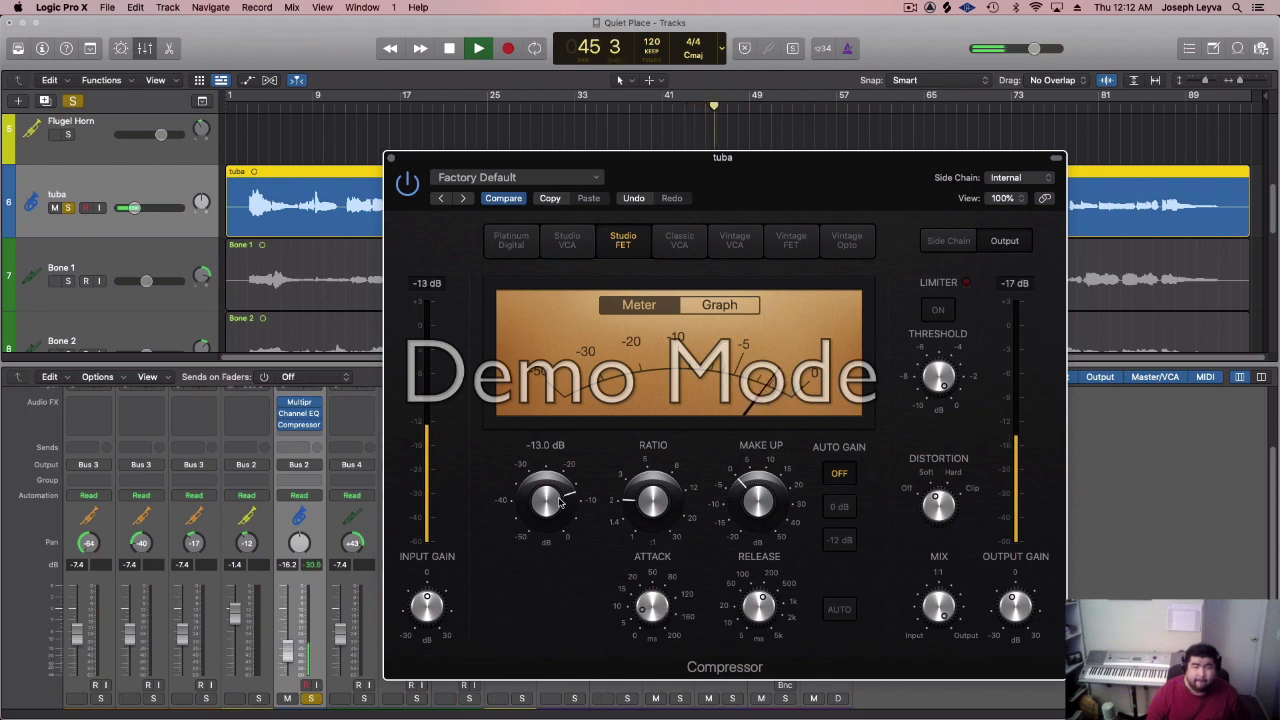
pyautogui.moveTo(1014, 601)
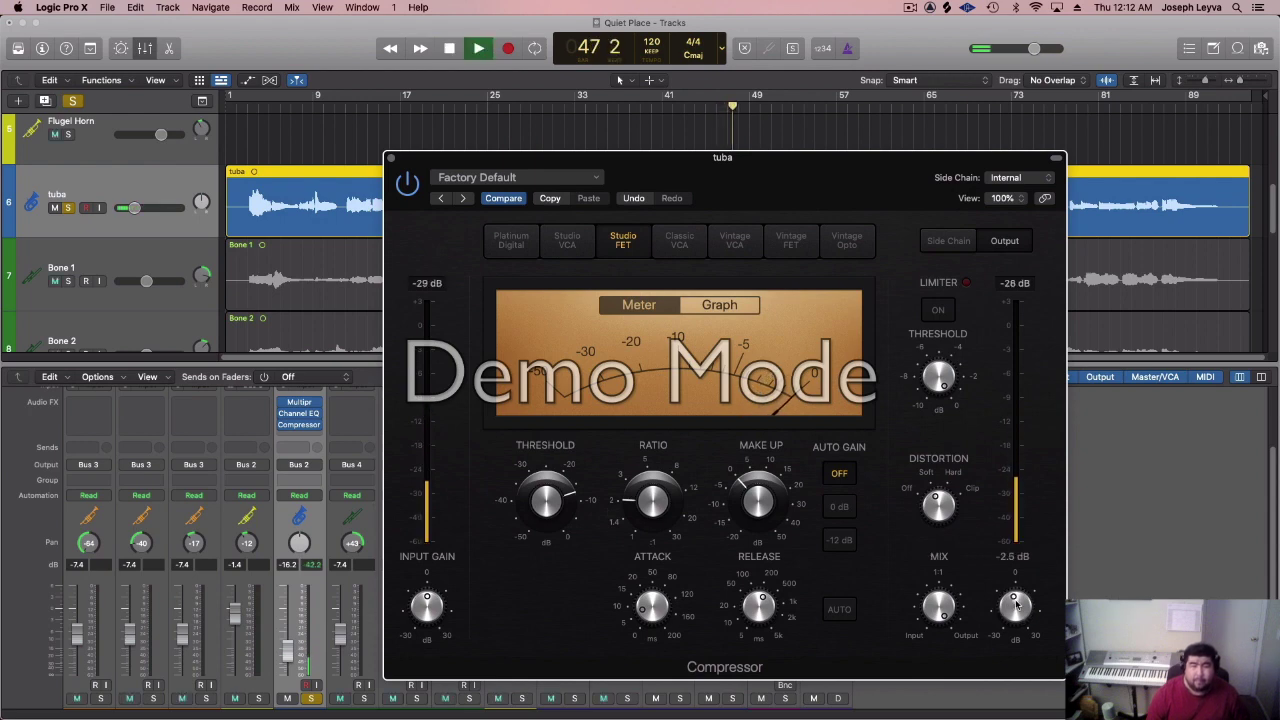
pyautogui.moveTo(1015, 601); pyautogui.dragTo(1018, 598)
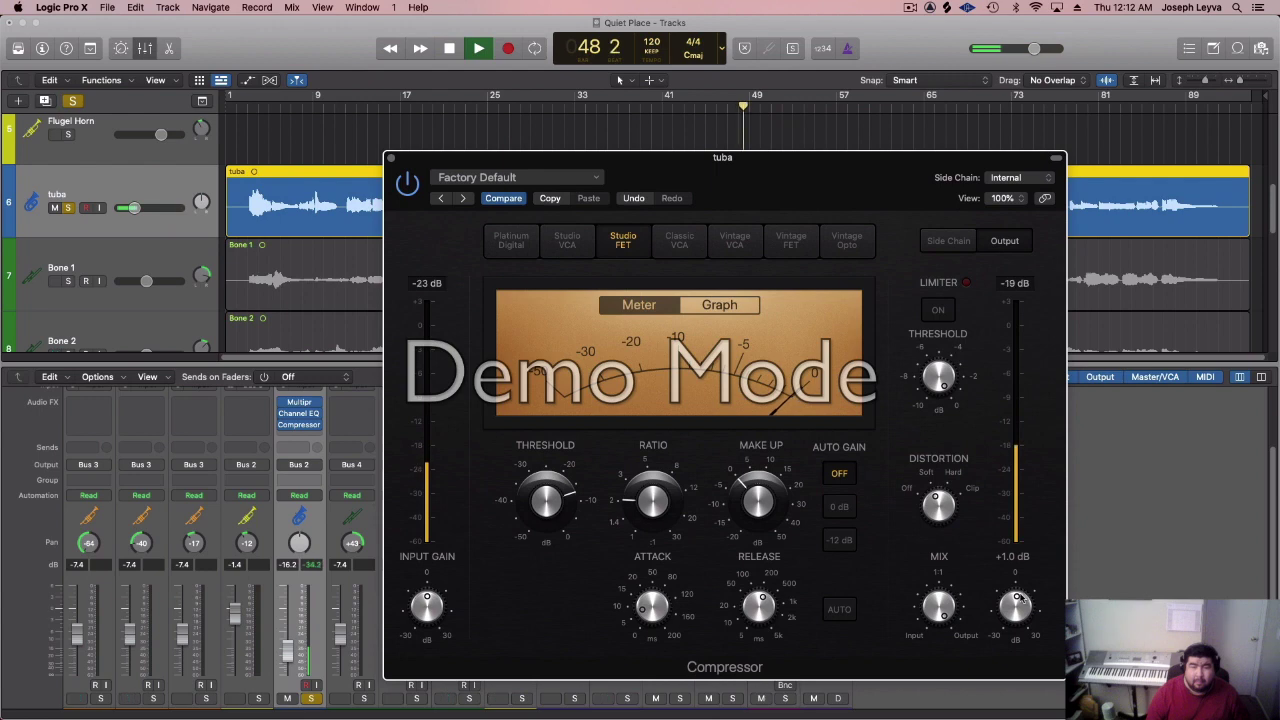
pyautogui.click(390, 157)
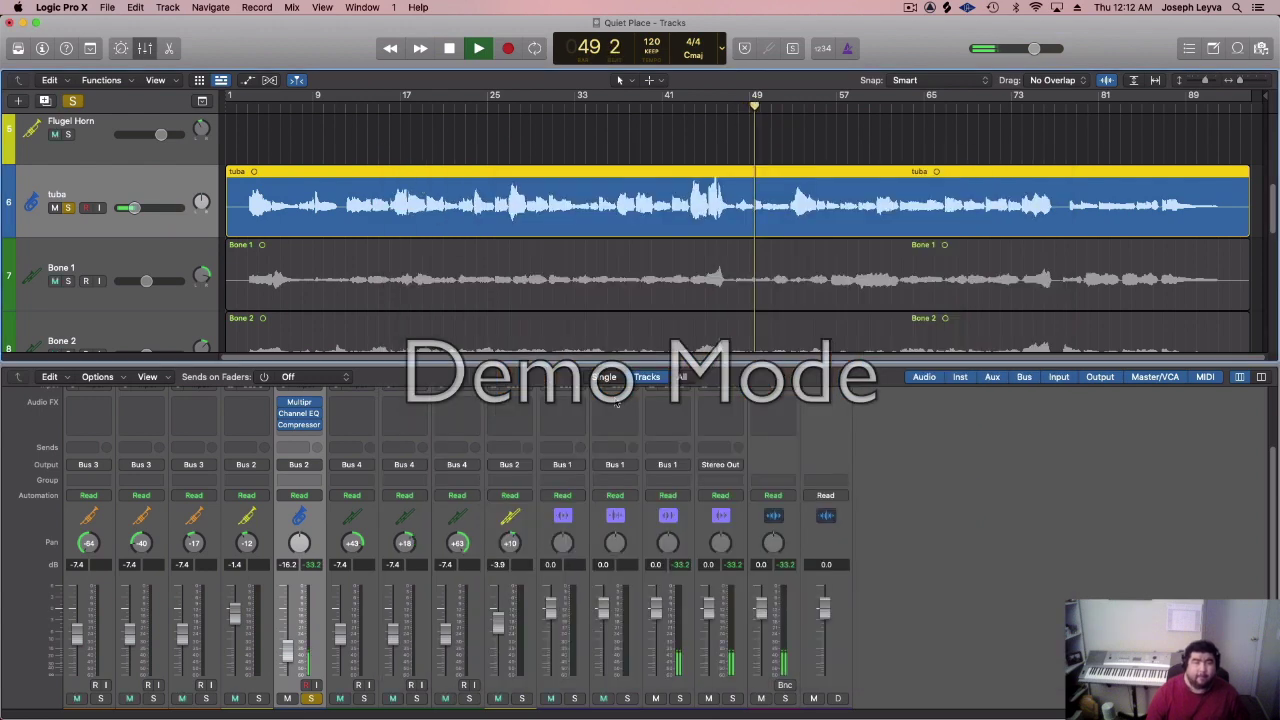
pyautogui.press('space')
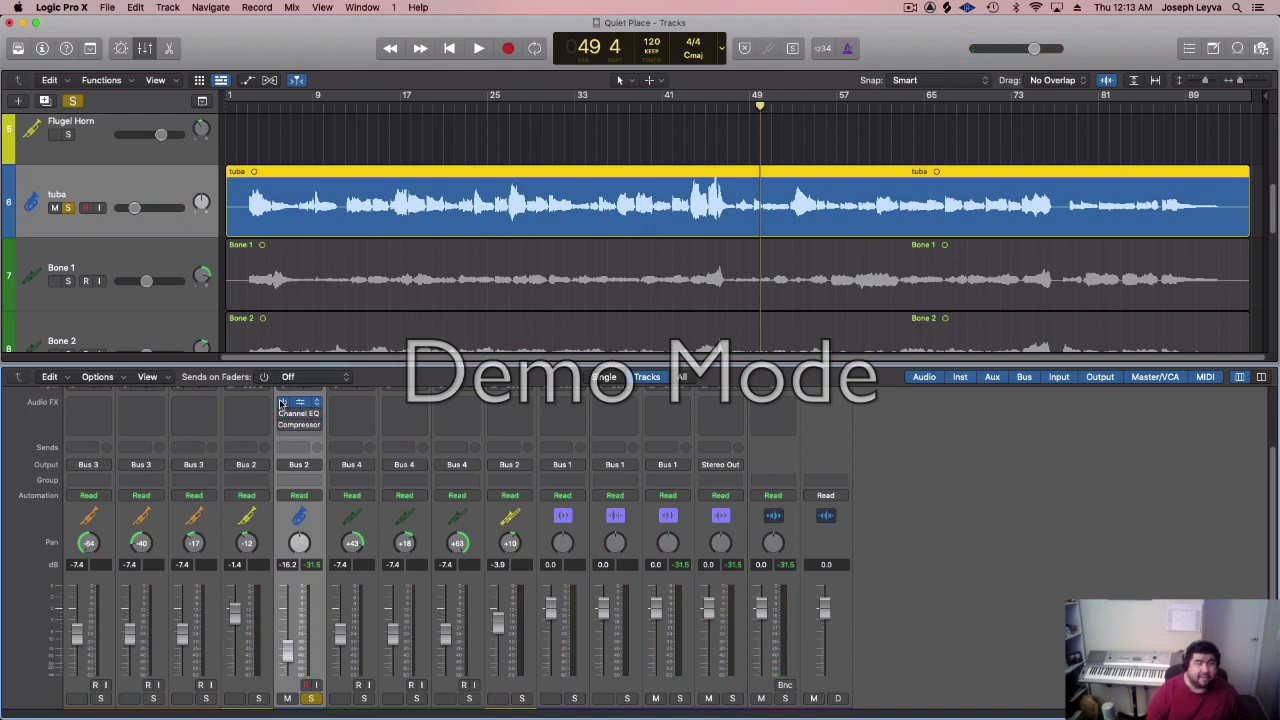
# - Compare the tuba's passage from bar 43 with its Multipressor, Channel EQ and Compressor bypassed and with all three enabled
pyautogui.click(691, 106)
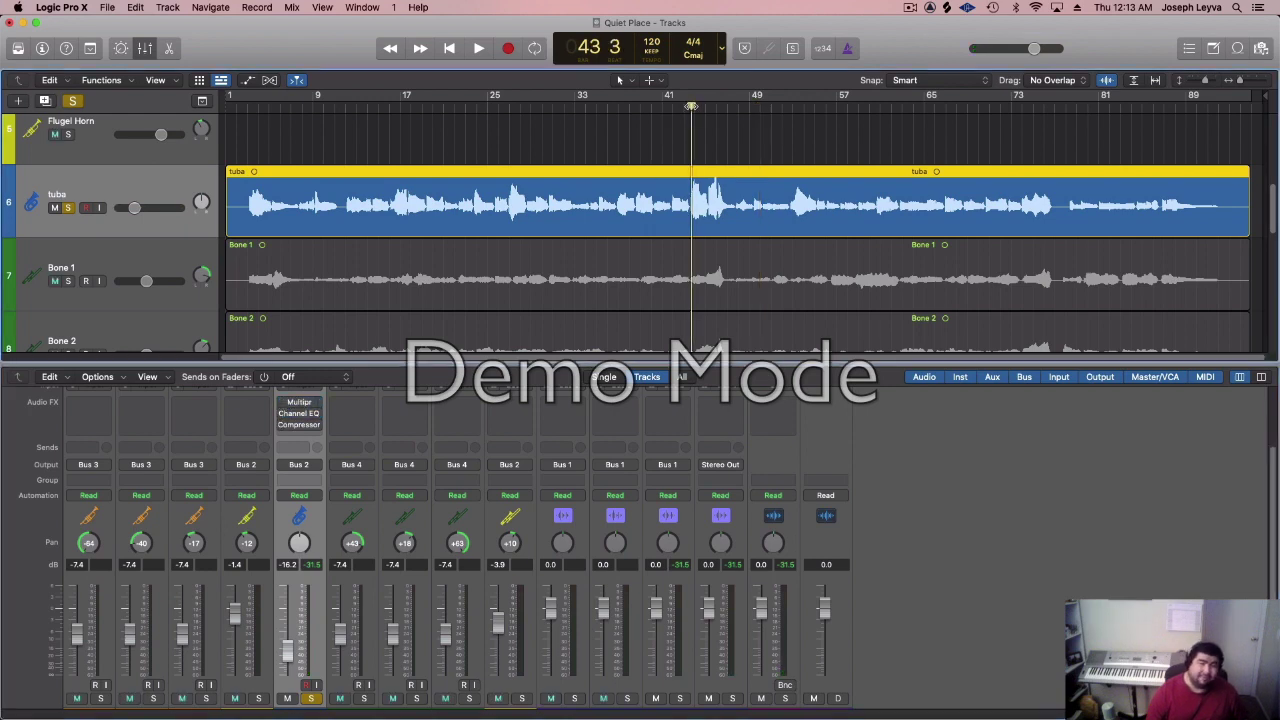
pyautogui.press('space')
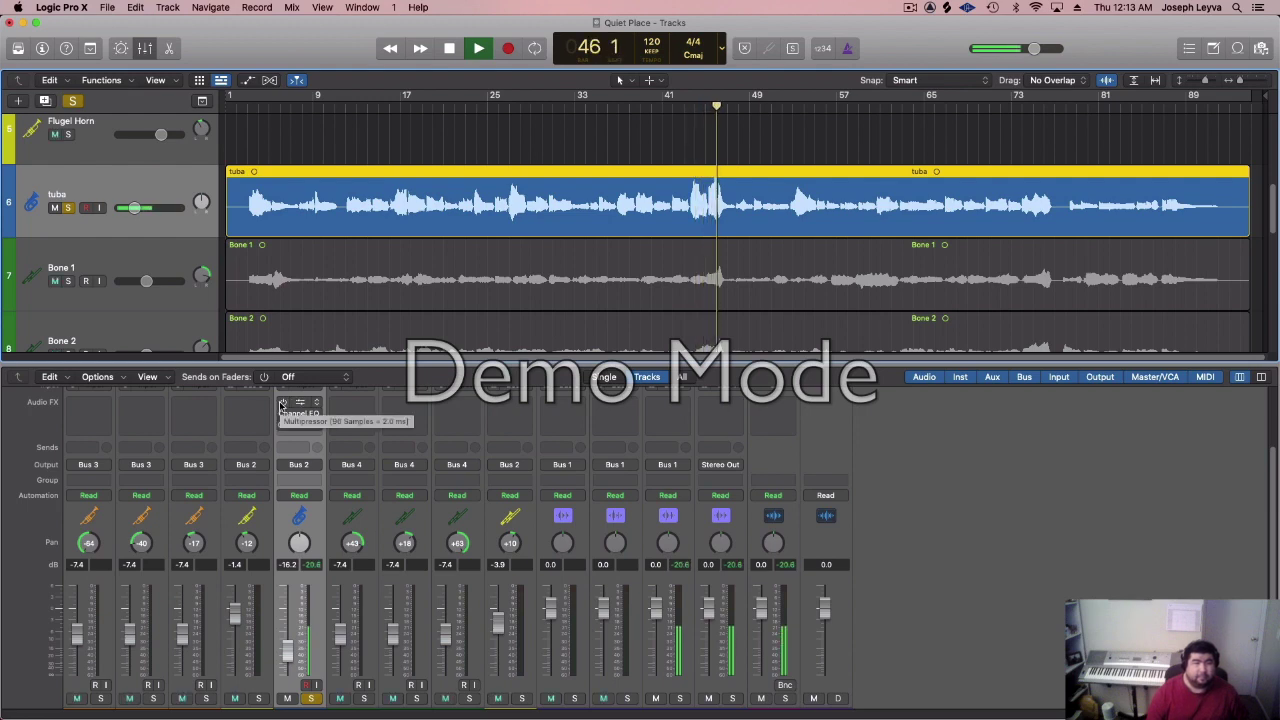
pyautogui.press('space')
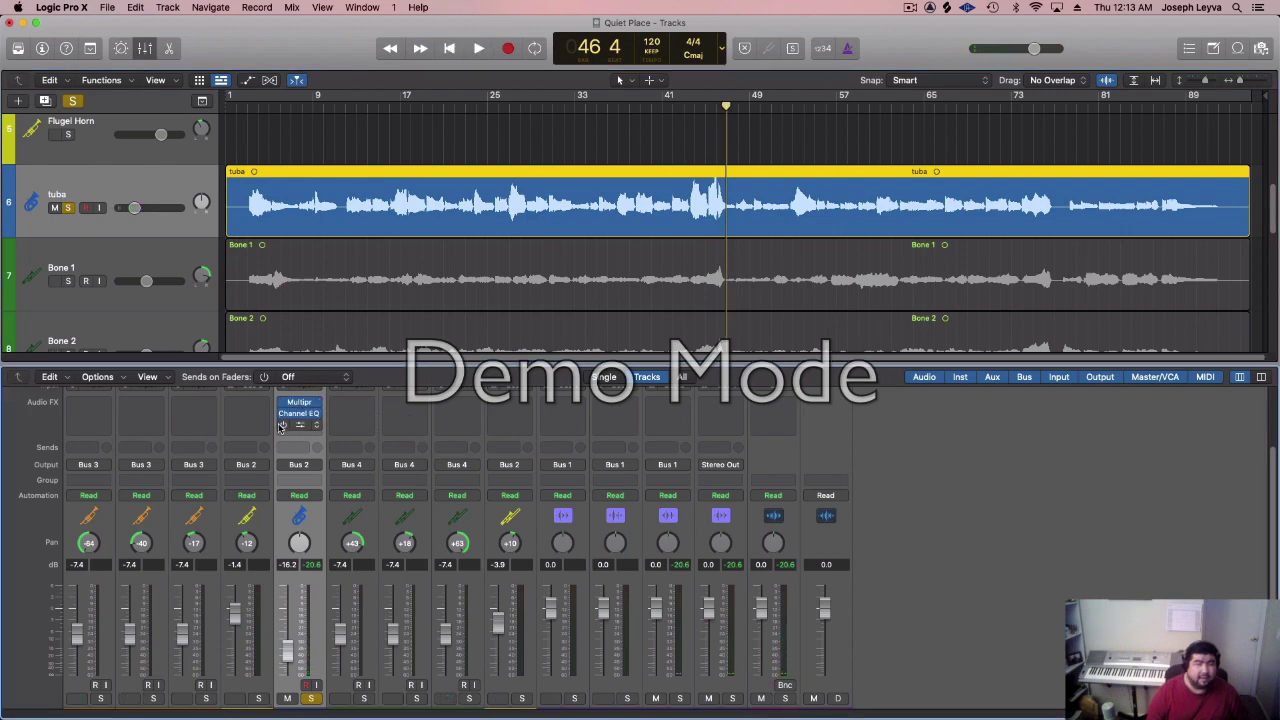
pyautogui.click(685, 107)
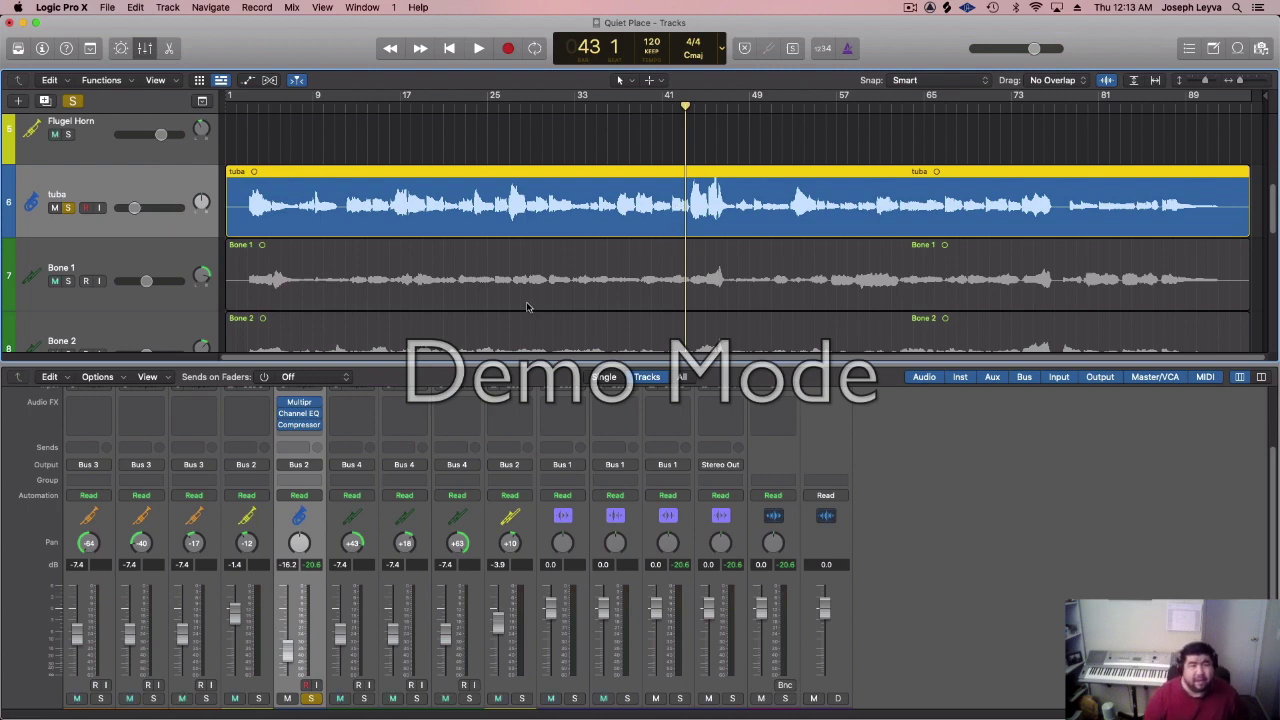
pyautogui.press('space')
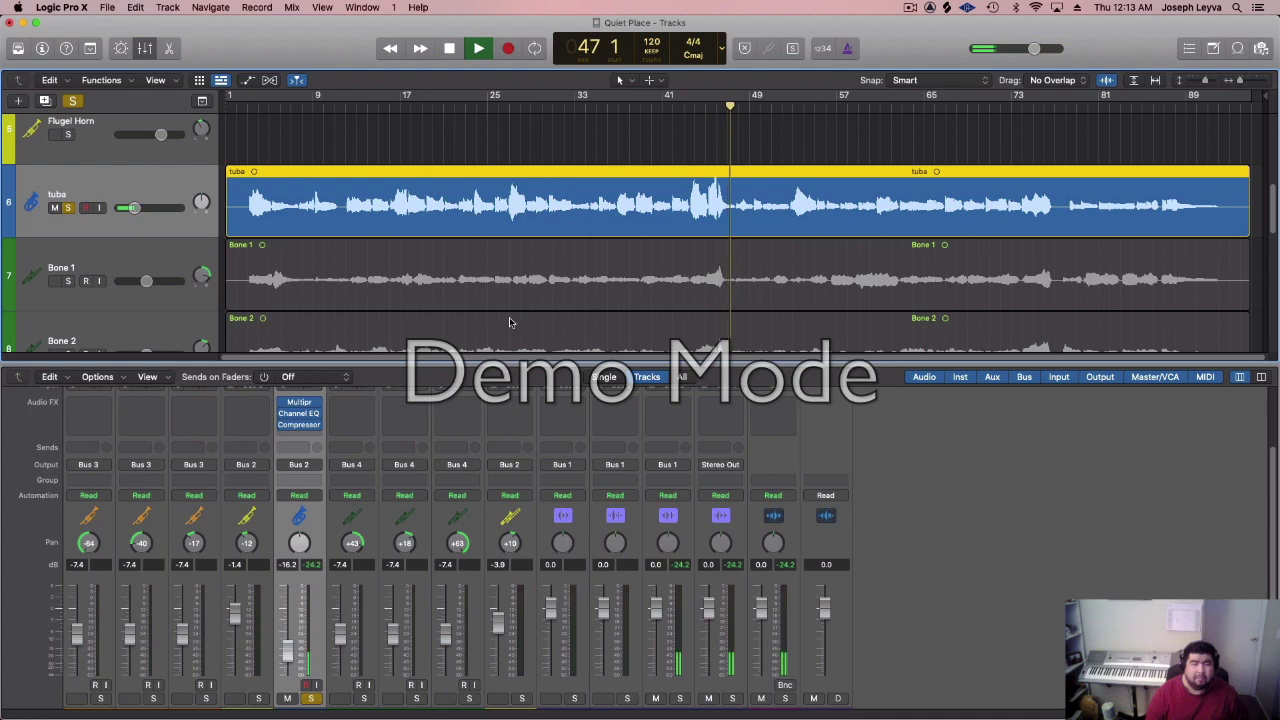
pyautogui.press('space')
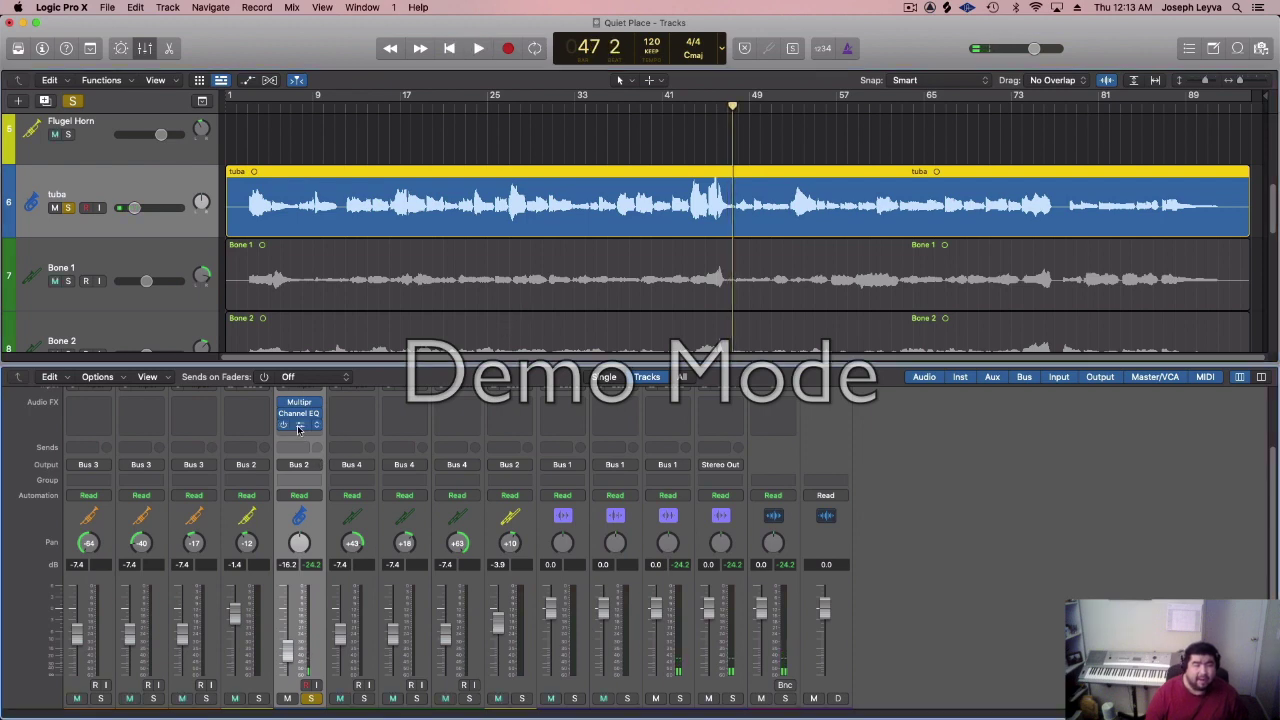
# - Audition the tuba from bar 41 with its Compressor open, and close the Compressor window
pyautogui.click(297, 426)
pyautogui.moveTo(527, 513)
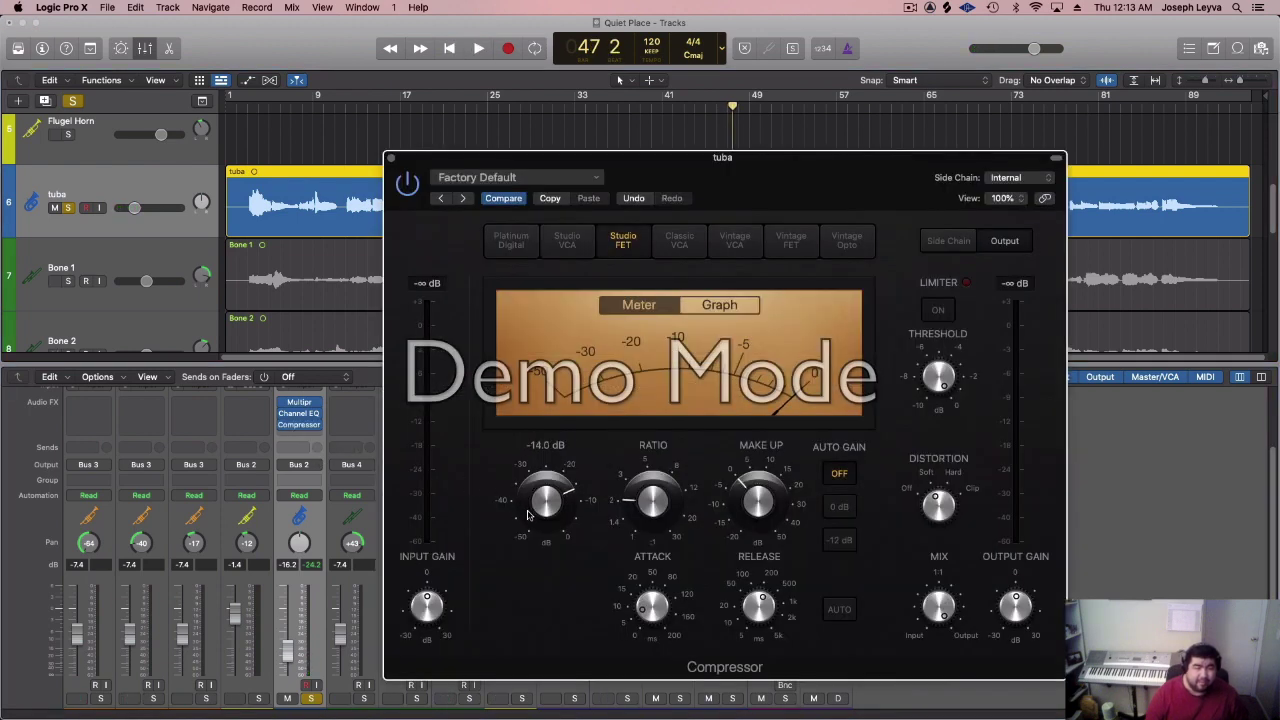
pyautogui.press('space')
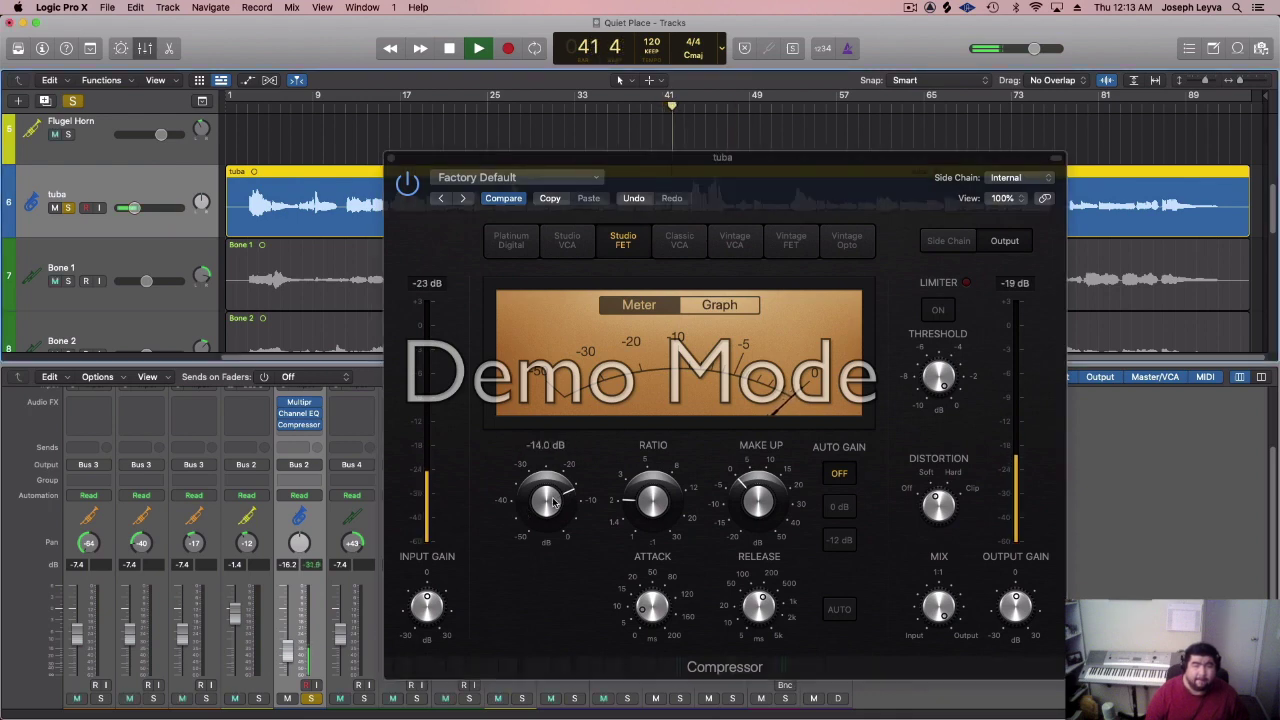
pyautogui.scroll(3, 337, 498)
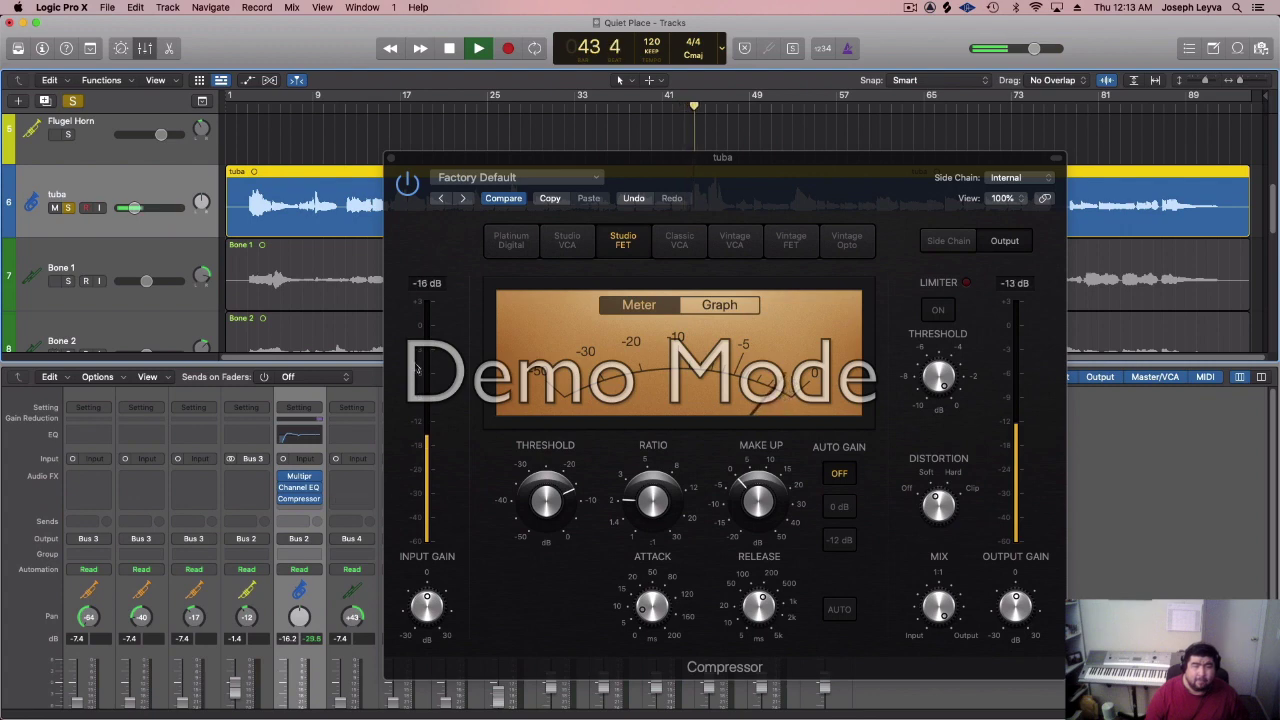
pyautogui.click(391, 158)
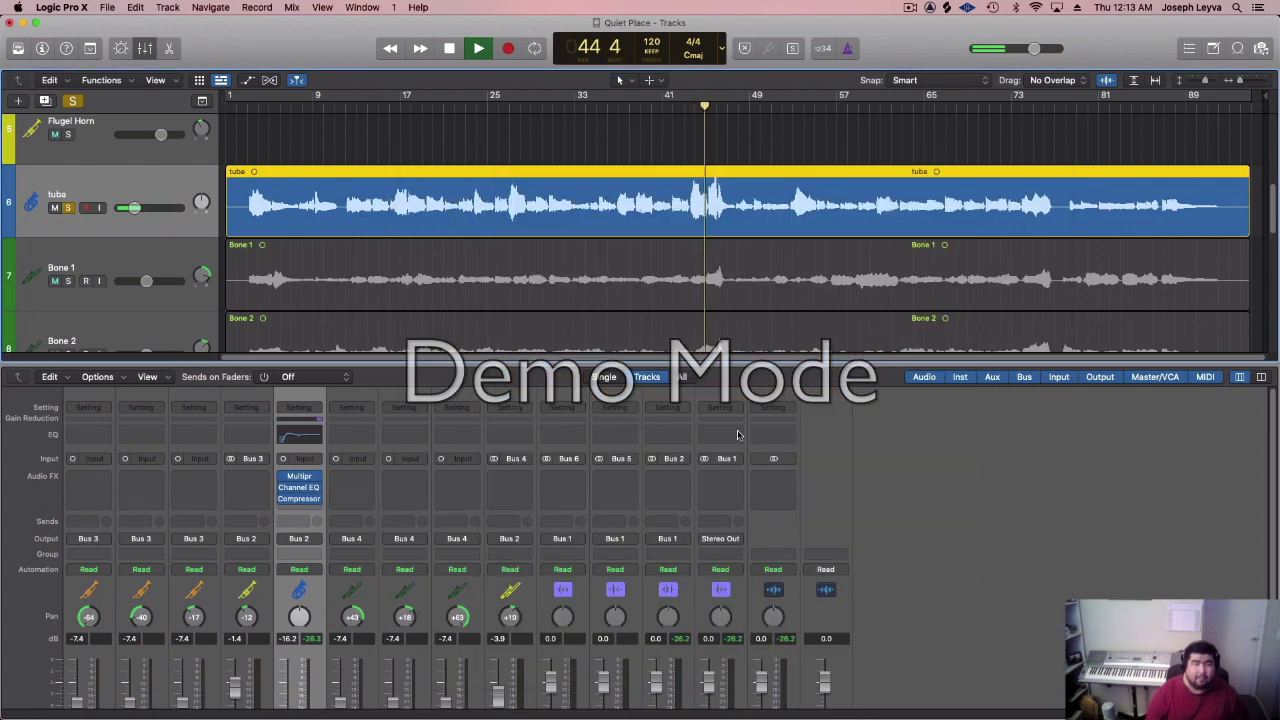
pyautogui.press('space')
# - Unsolo the tuba, play the full ensemble from about bar 27, and set the tuba's level to -16.8 dB
pyautogui.scroll(-3, 519, 531)
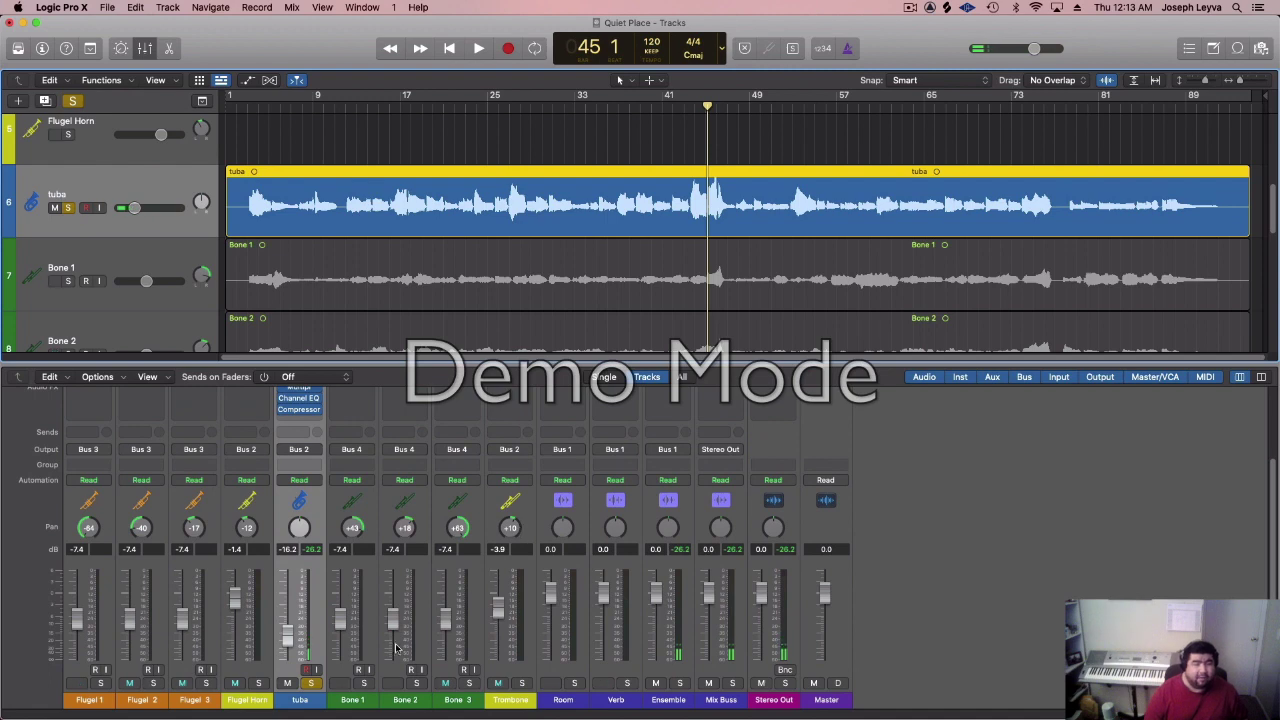
pyautogui.click(312, 683)
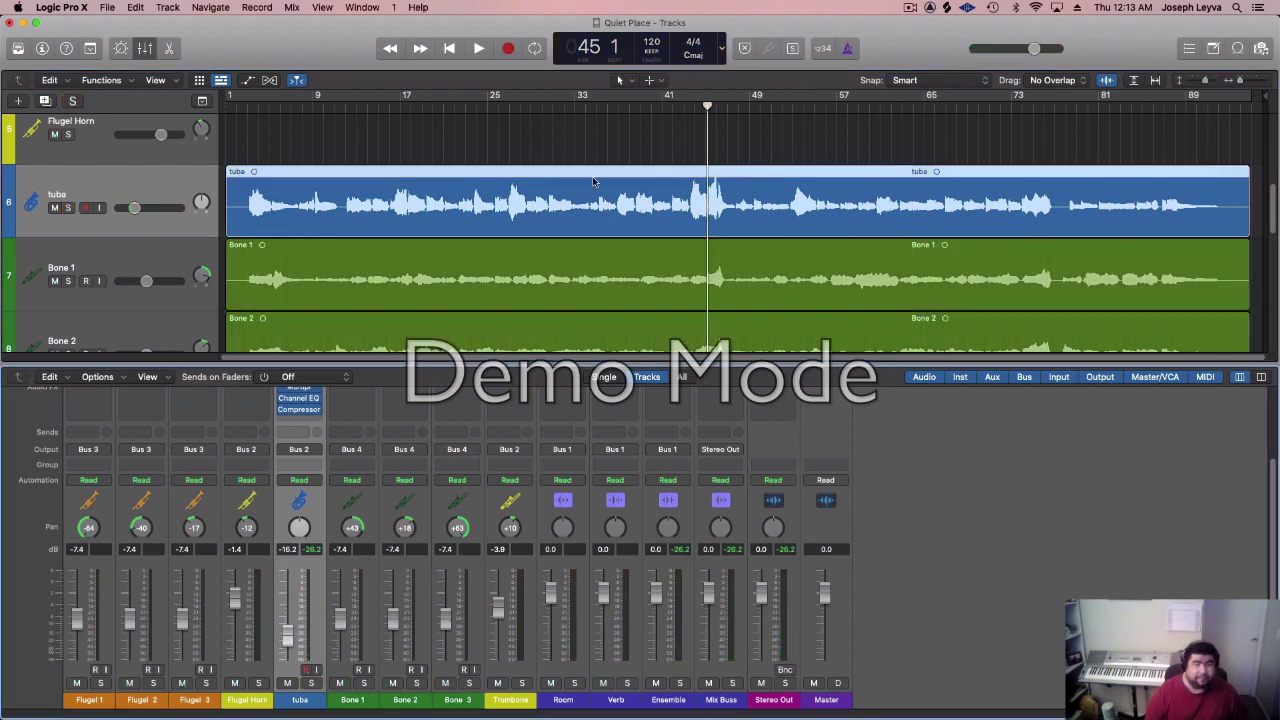
pyautogui.click(521, 108)
pyautogui.press('space')
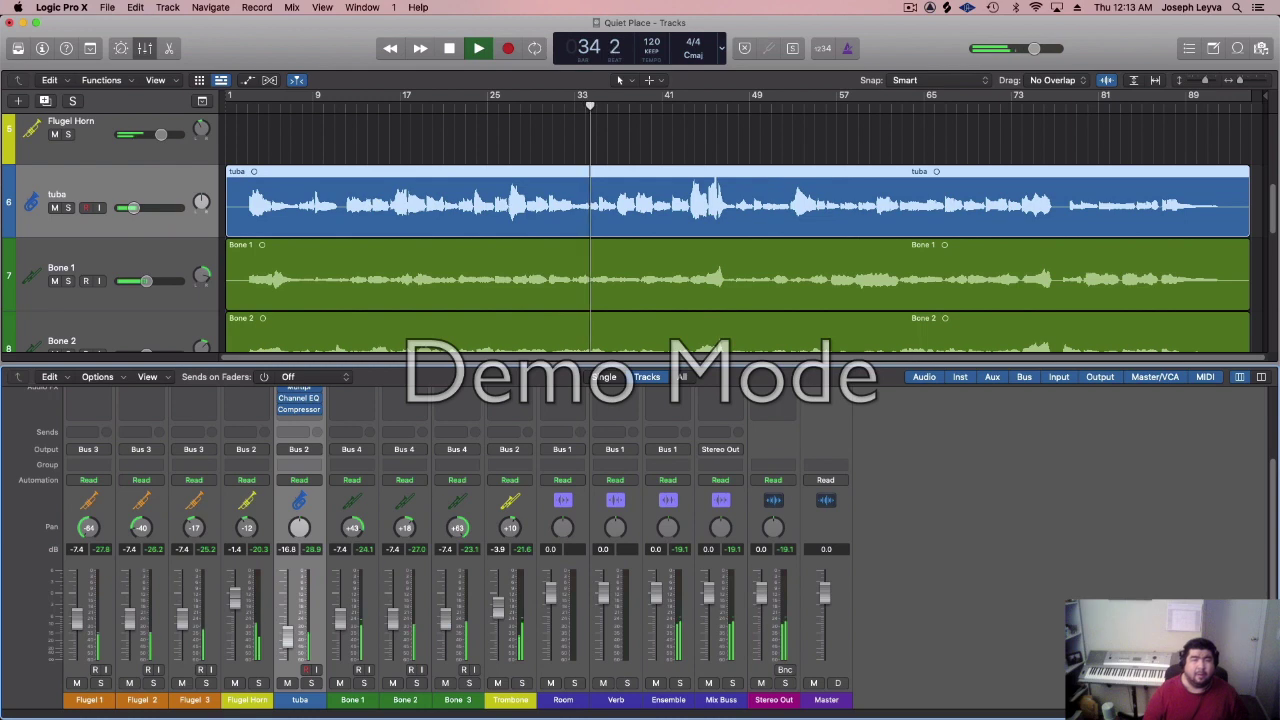
pyautogui.press('space')
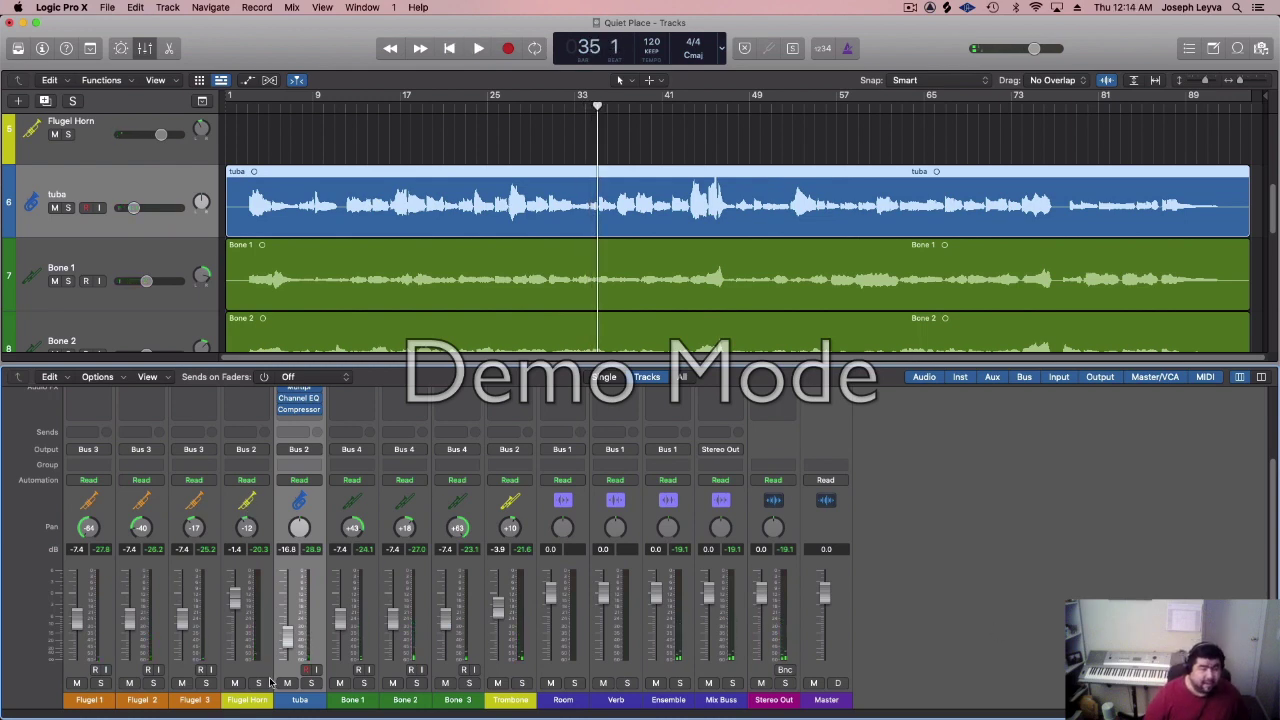
# - Solo the Trombone bus and play its passage from bar 44
pyautogui.click(521, 683)
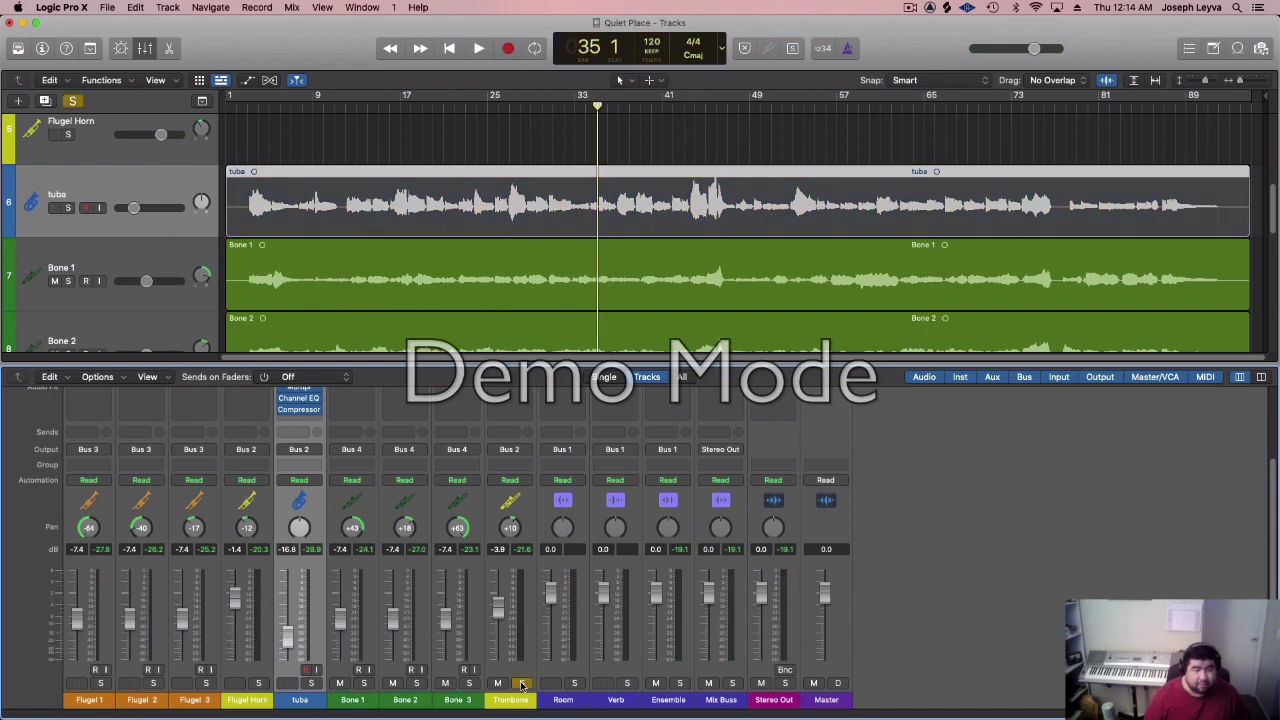
pyautogui.scroll(4, 481, 490)
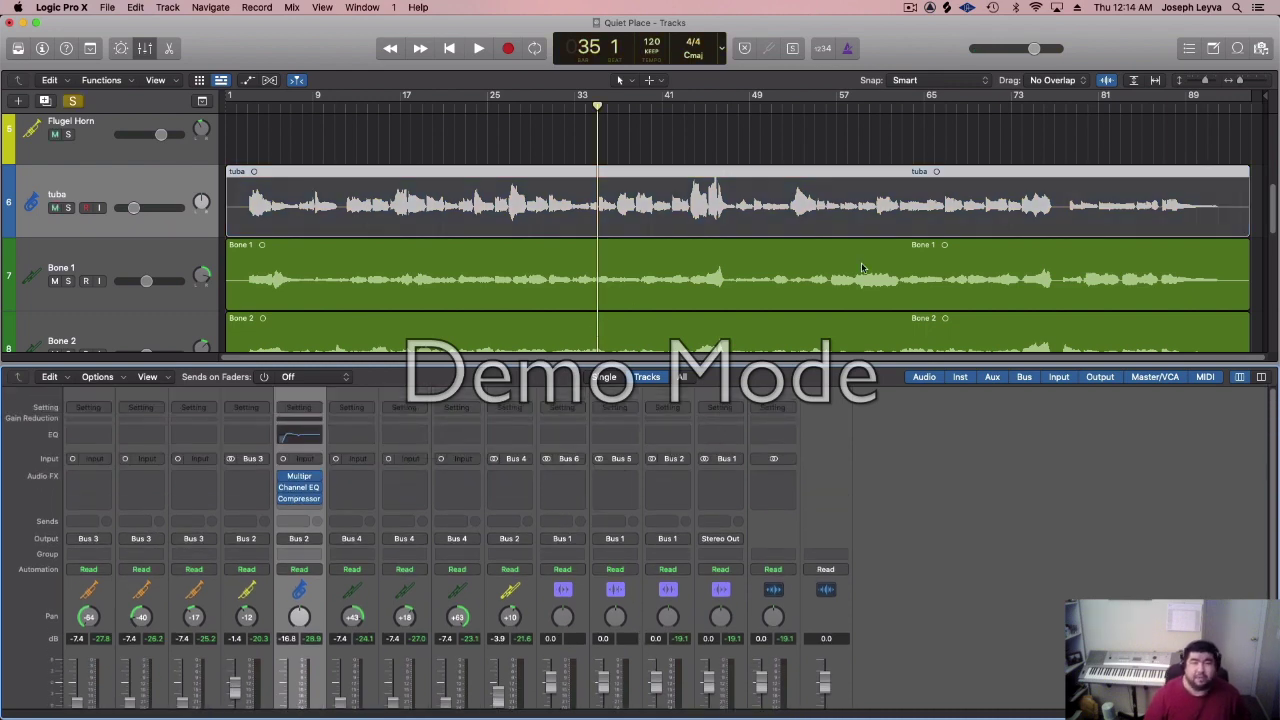
pyautogui.scroll(-3, 862, 267)
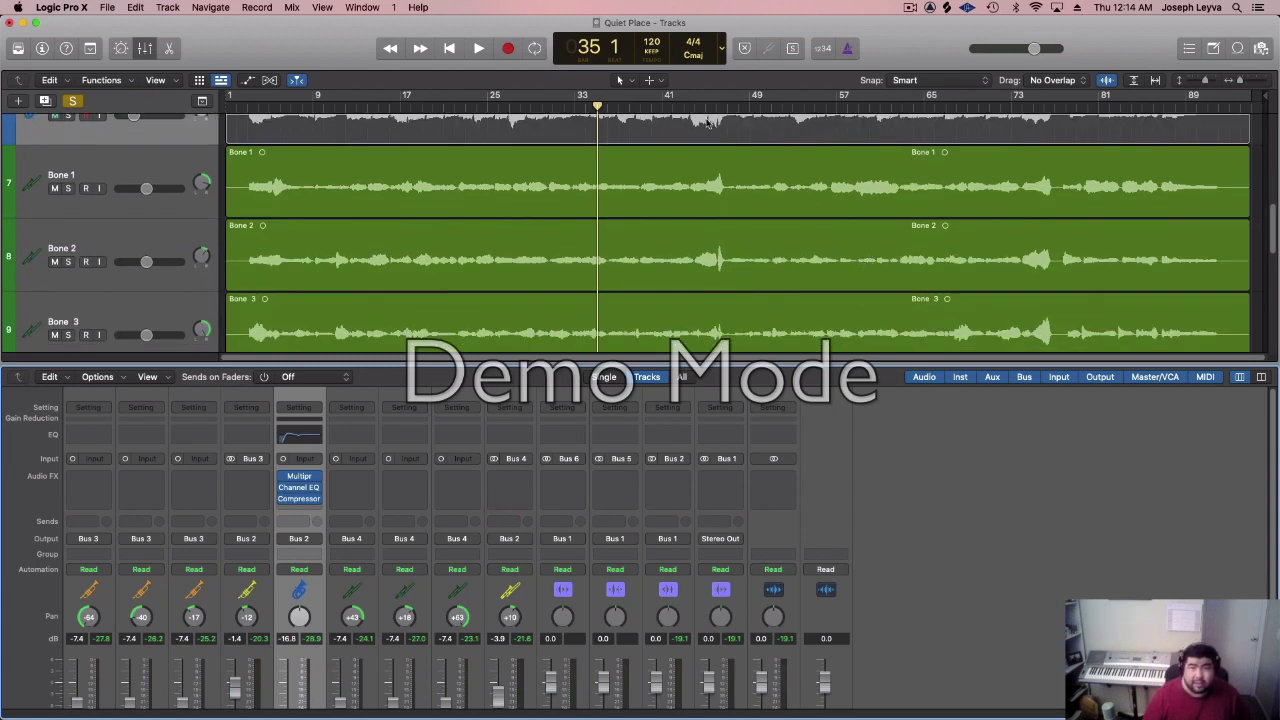
pyautogui.click(697, 106)
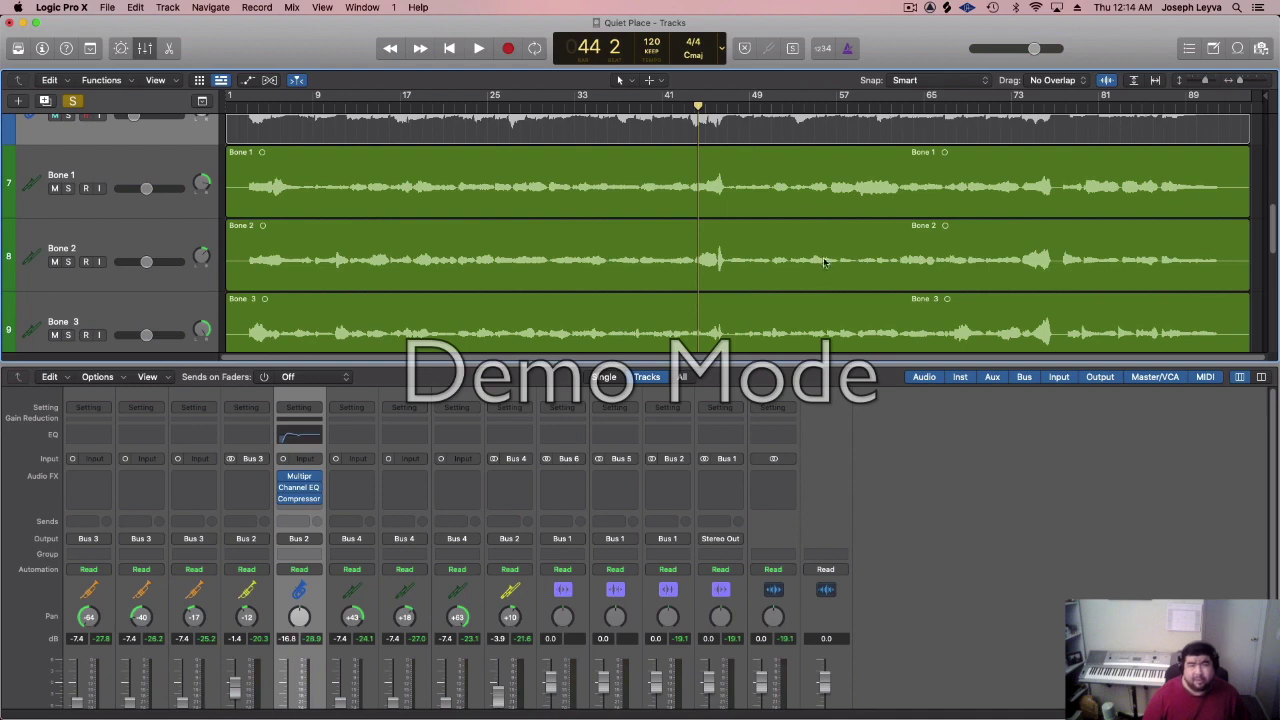
pyautogui.scroll(-3, 626, 444)
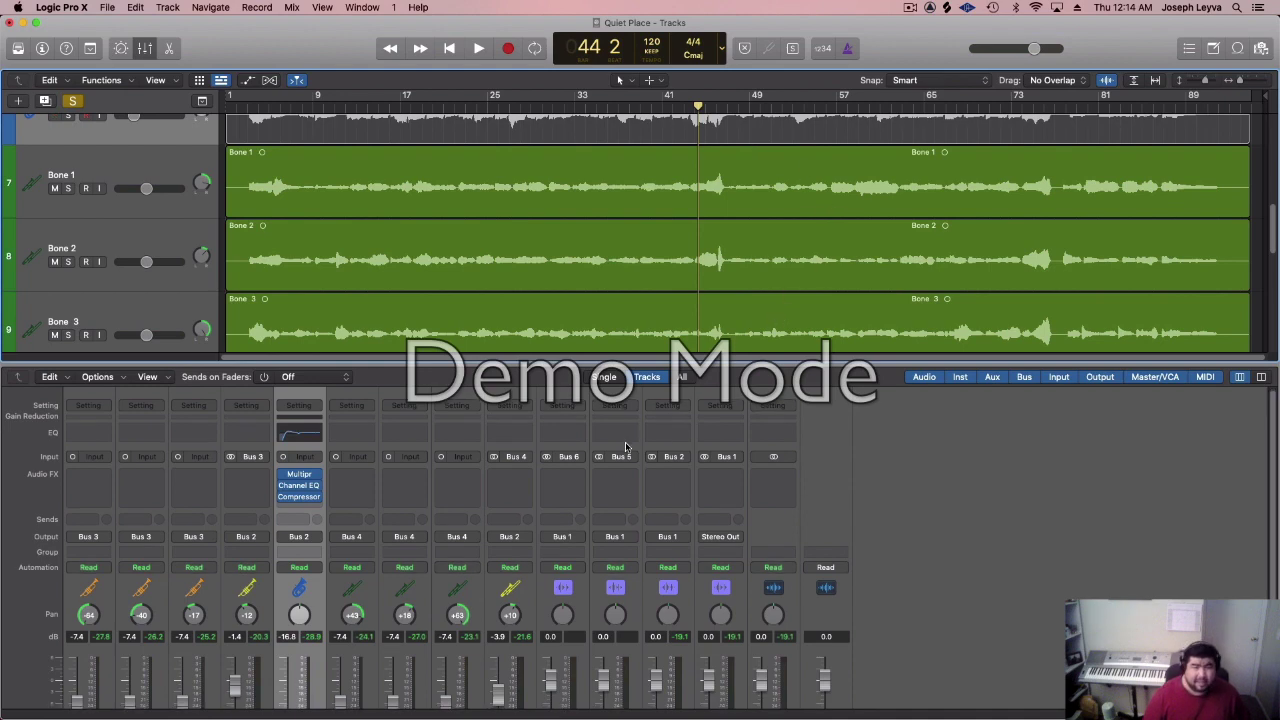
pyautogui.press('space')
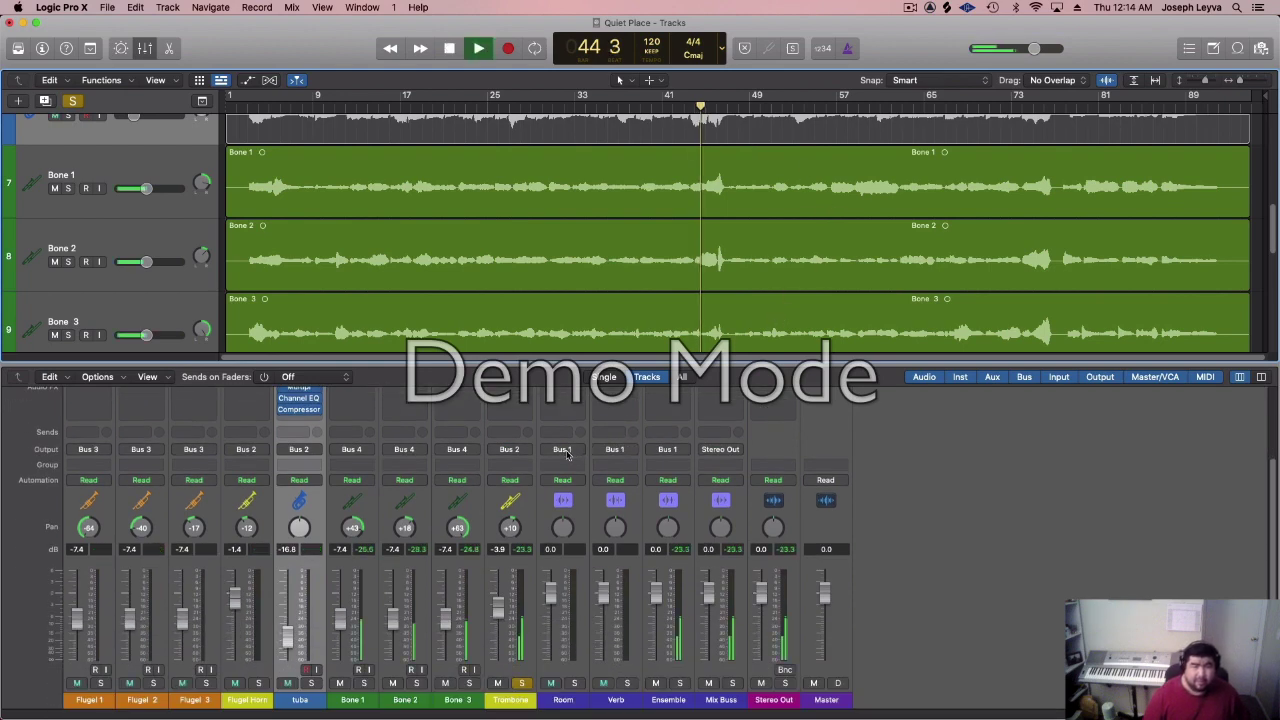
# - Insert a stereo Channel EQ on the Trombone bus and enable a 24 dB/Oct low cut at 68 Hz
pyautogui.scroll(2, 533, 469)
pyautogui.scroll(1, 533, 469)
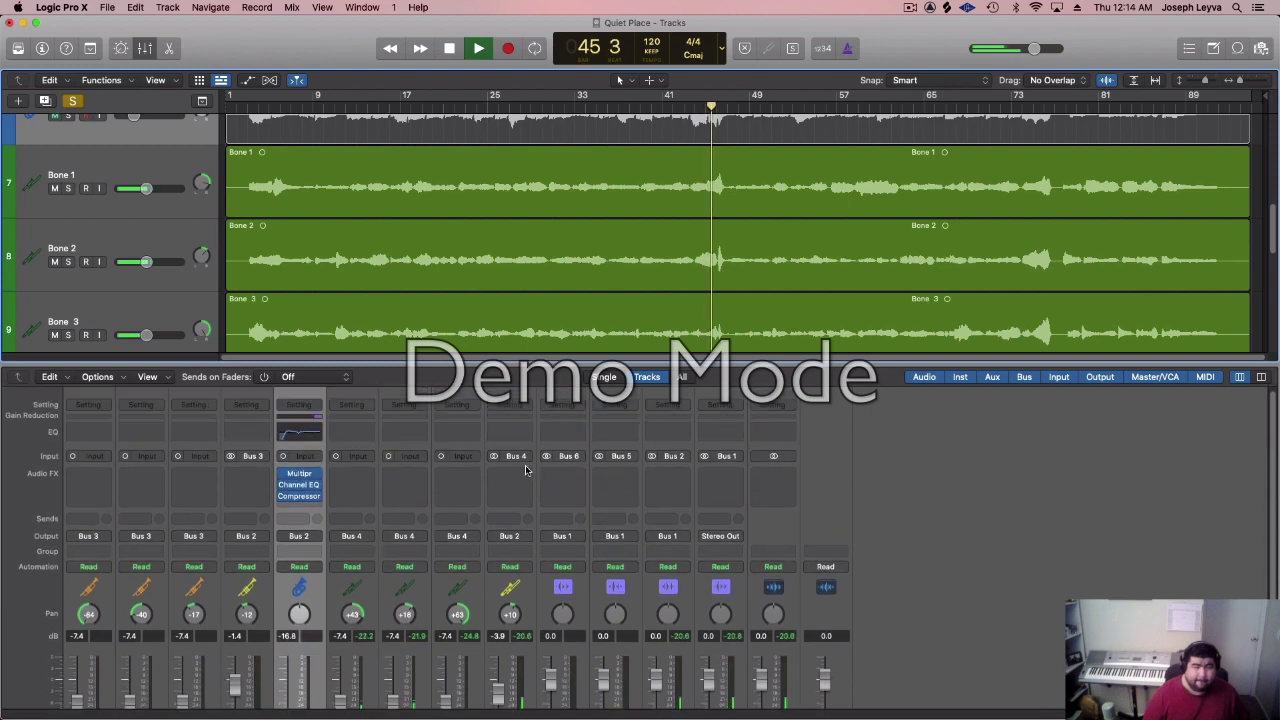
pyautogui.click(510, 474)
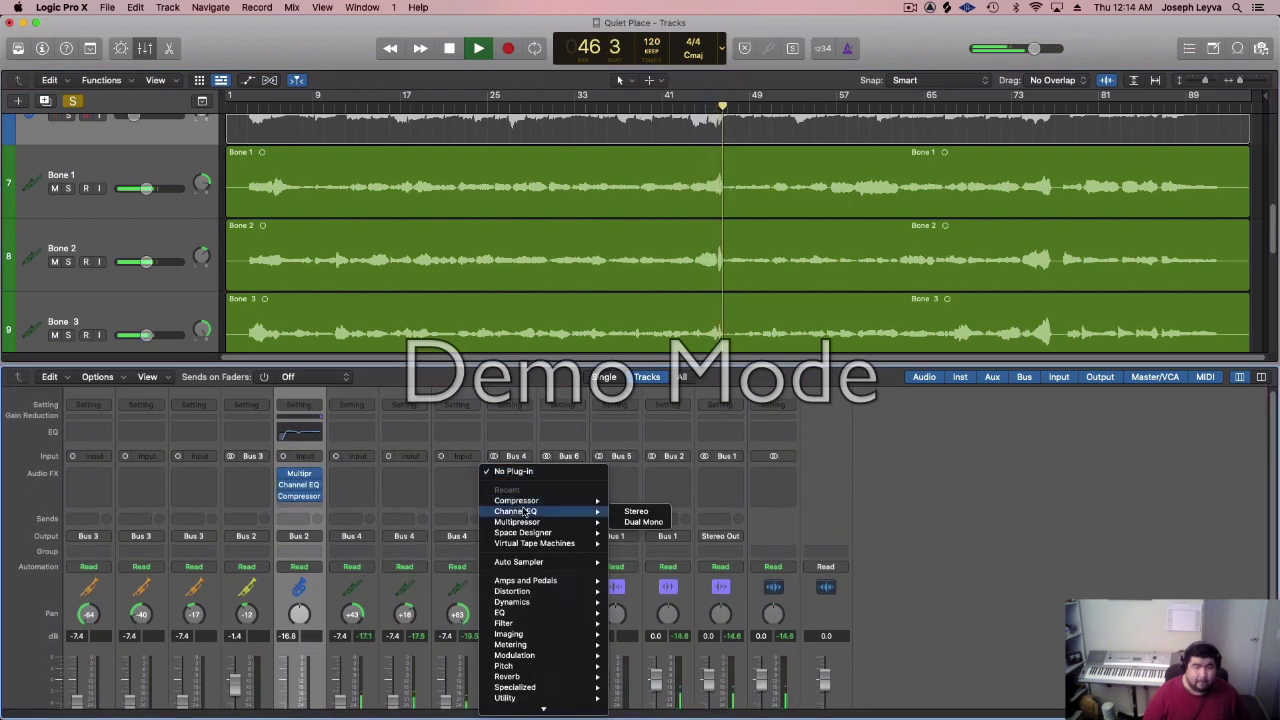
pyautogui.click(640, 512)
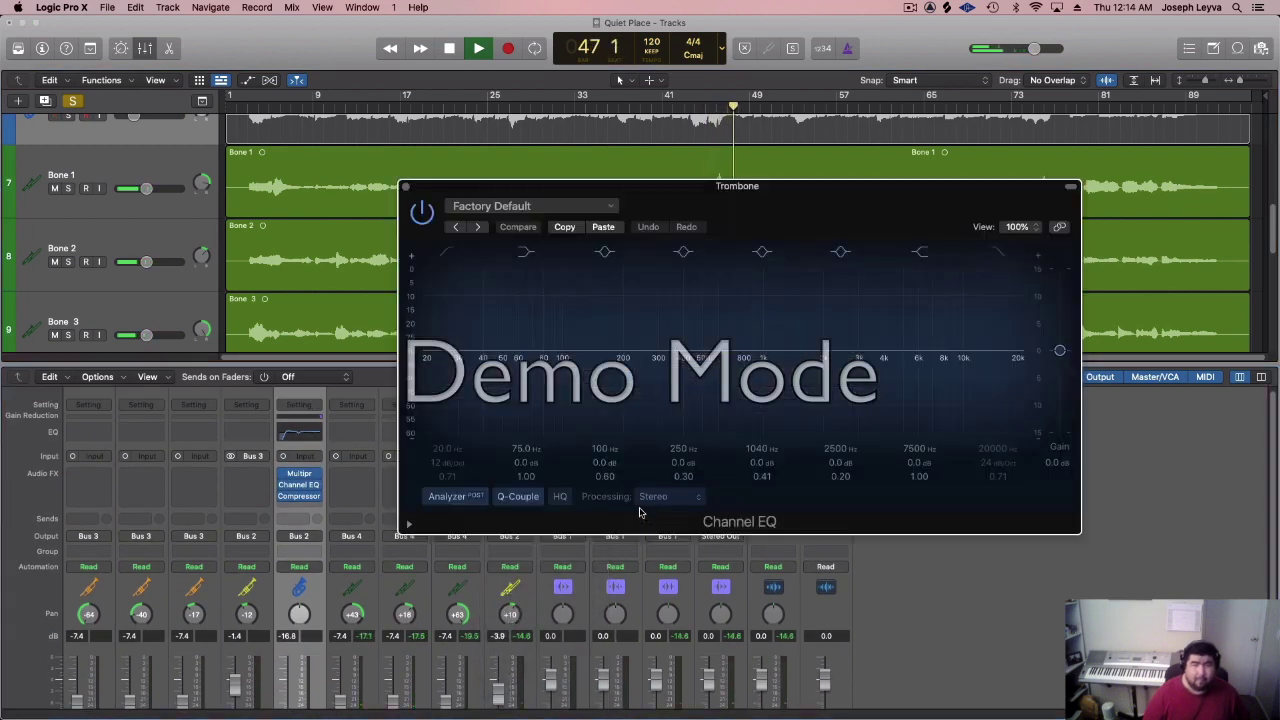
pyautogui.moveTo(808, 206); pyautogui.dragTo(724, 365)
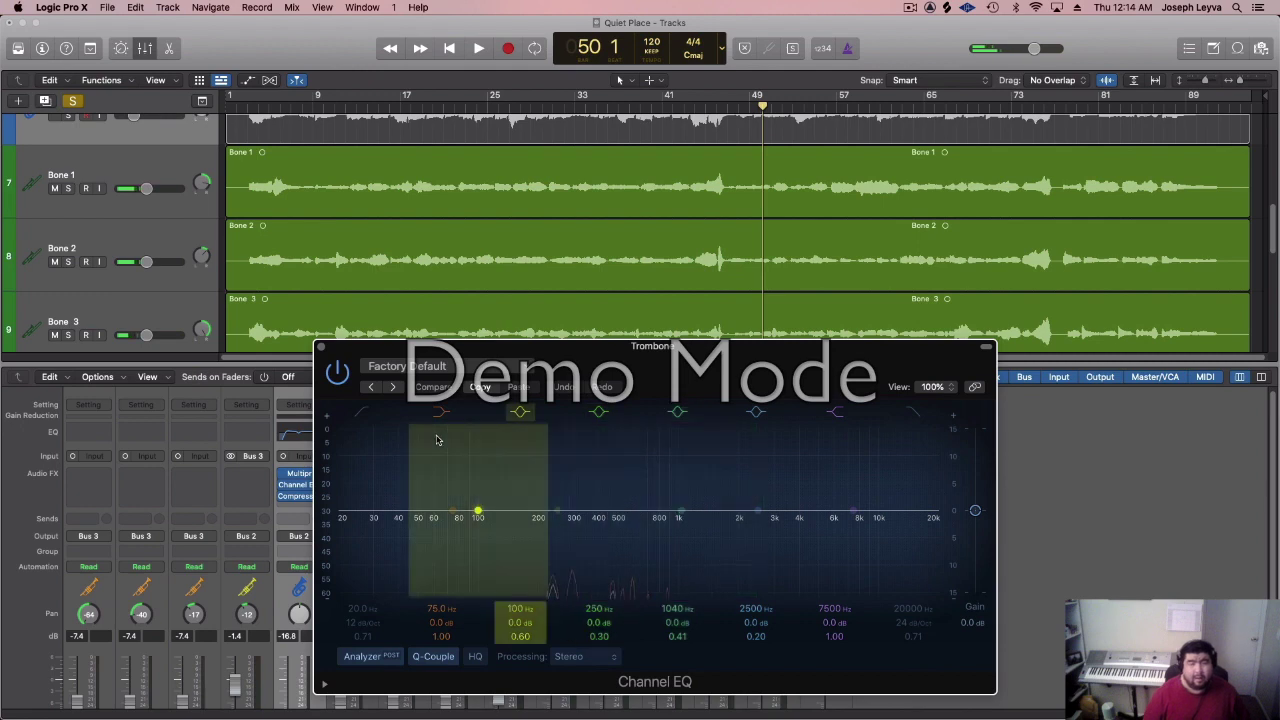
pyautogui.click(368, 416)
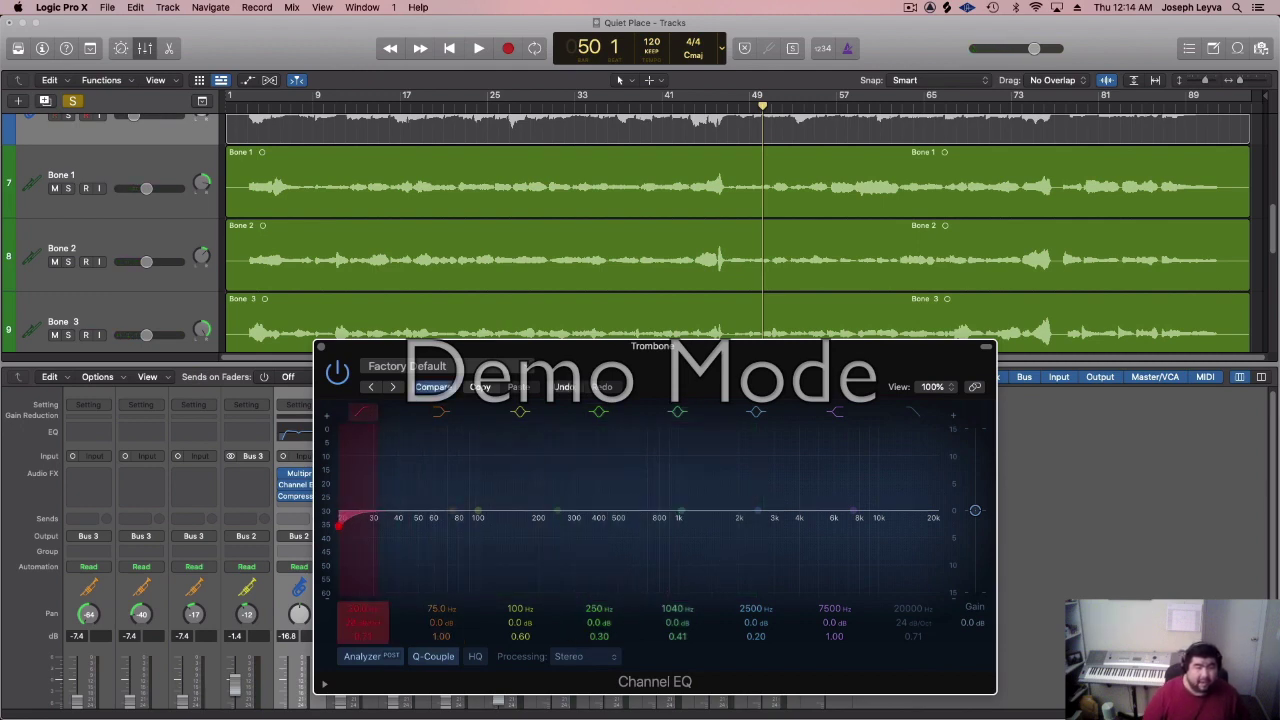
pyautogui.moveTo(347, 533); pyautogui.dragTo(443, 531)
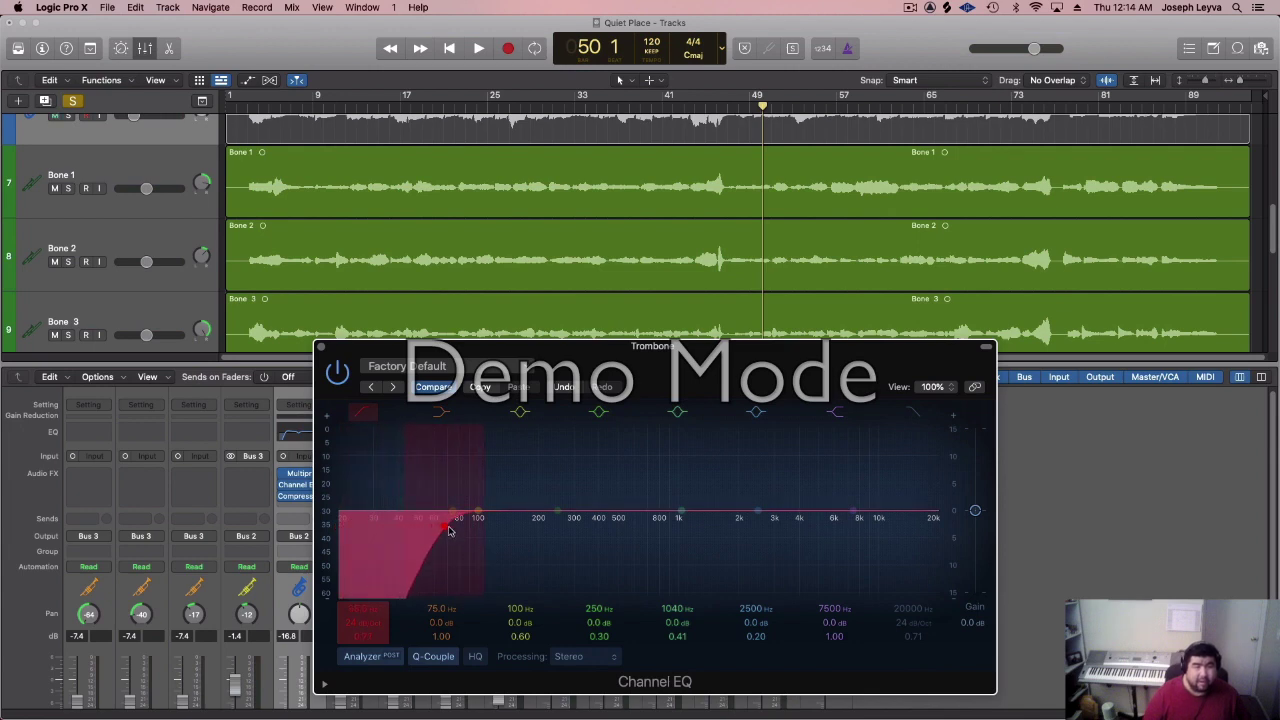
# - Shape two Channel EQ boosts on the Trombone bus: 326 Hz, +1.4 dB, Q 3.40 and 860 Hz, +1.5 dB, Q 2.80
pyautogui.moveTo(679, 513); pyautogui.dragTo(609, 507)
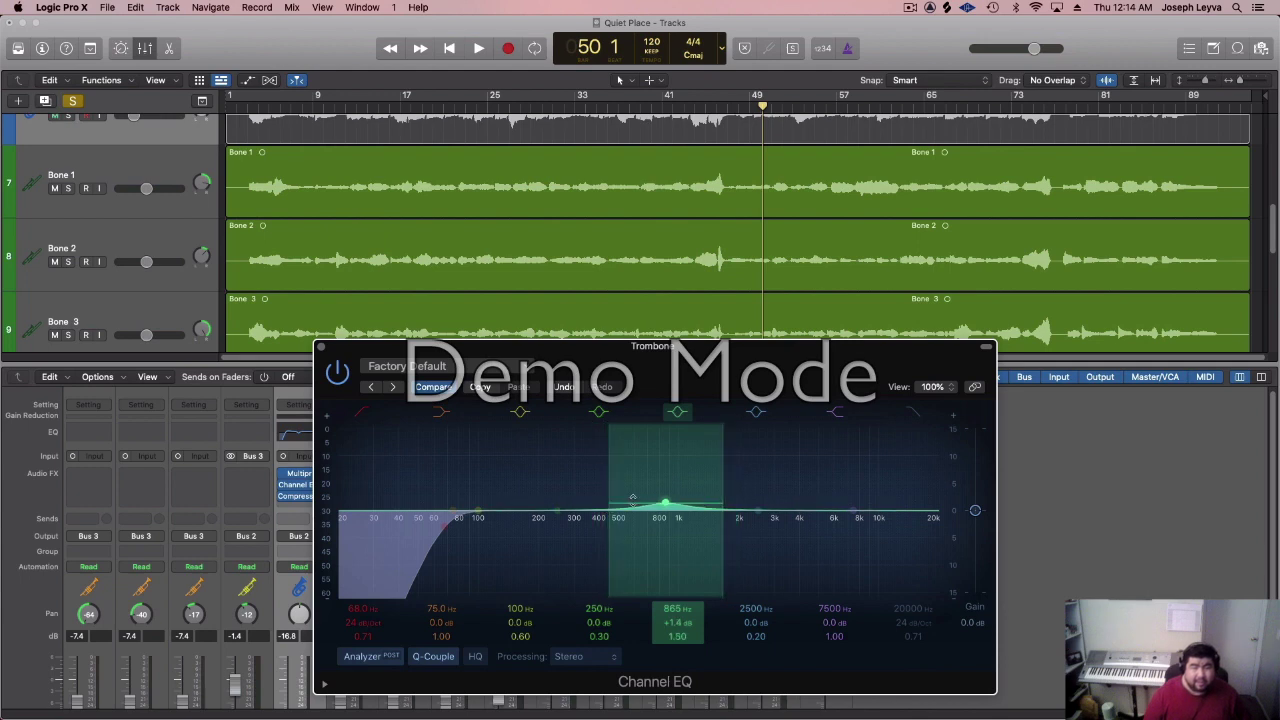
pyautogui.press('space')
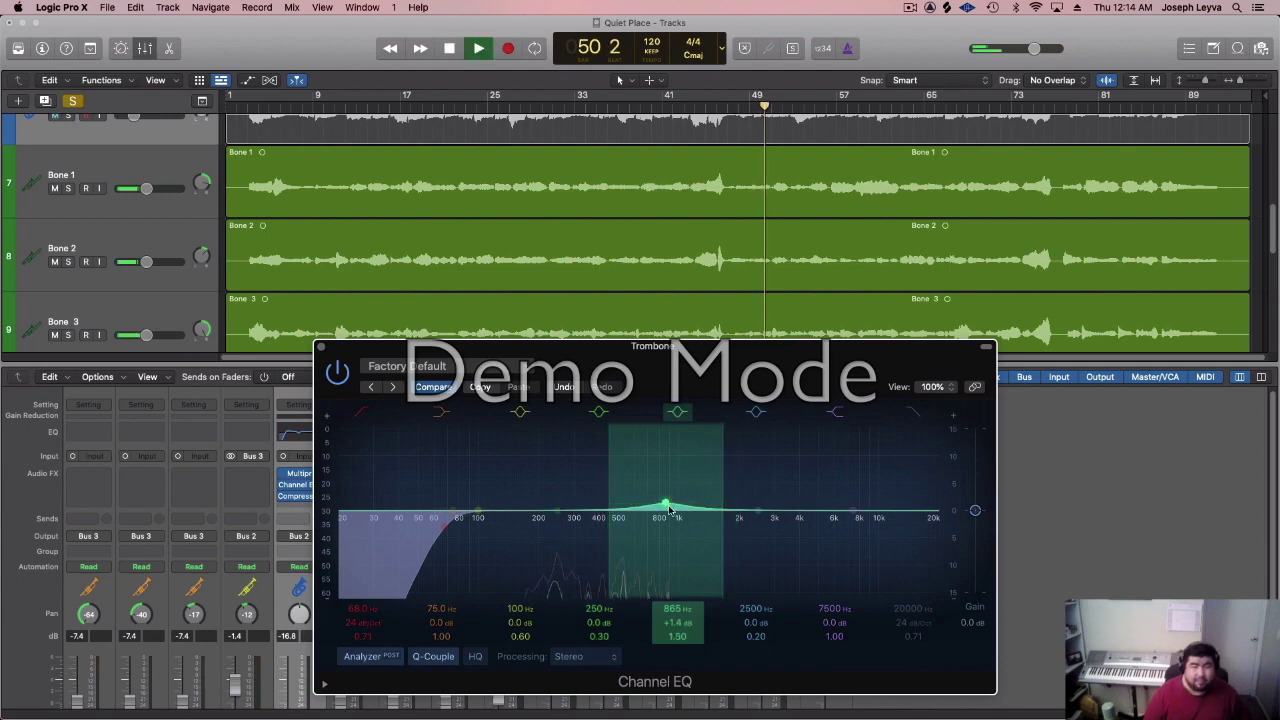
pyautogui.moveTo(557, 511)
pyautogui.mouseDown()
pyautogui.moveTo(535, 490)
pyautogui.moveTo(583, 474)
pyautogui.moveTo(576, 508)
pyautogui.mouseUp()
pyautogui.press('space')
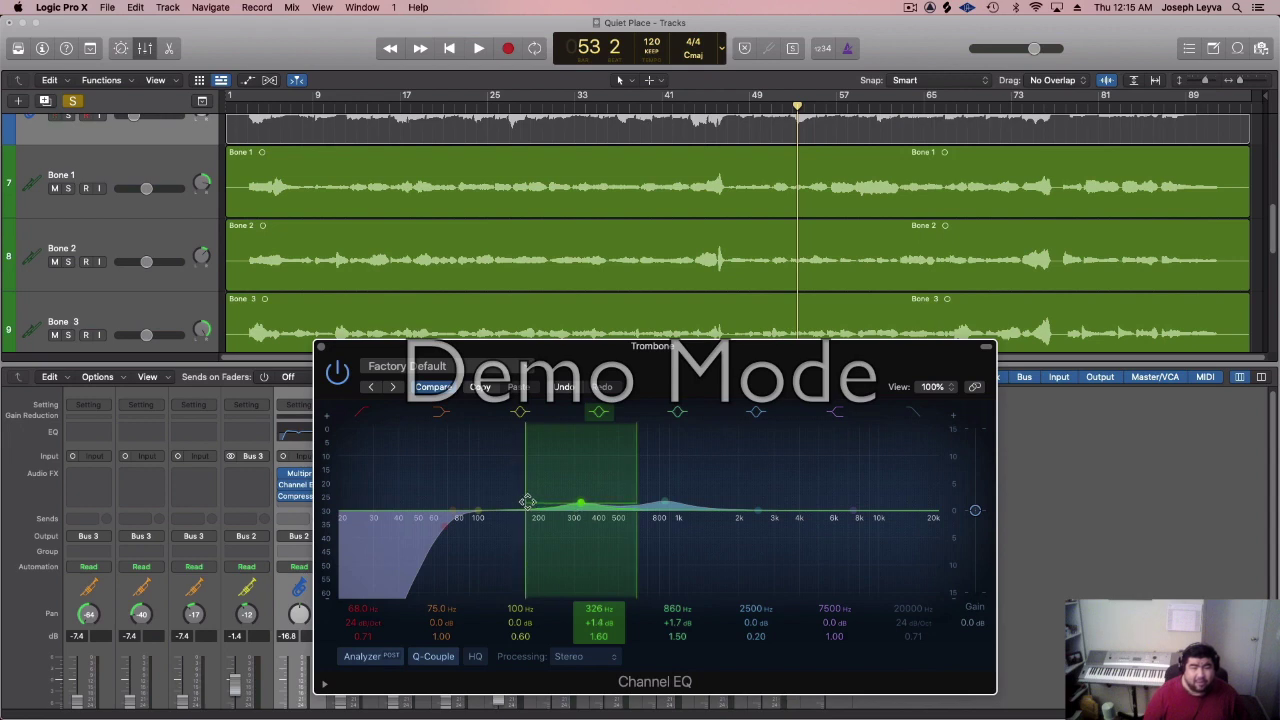
pyautogui.moveTo(527, 500); pyautogui.dragTo(545, 507)
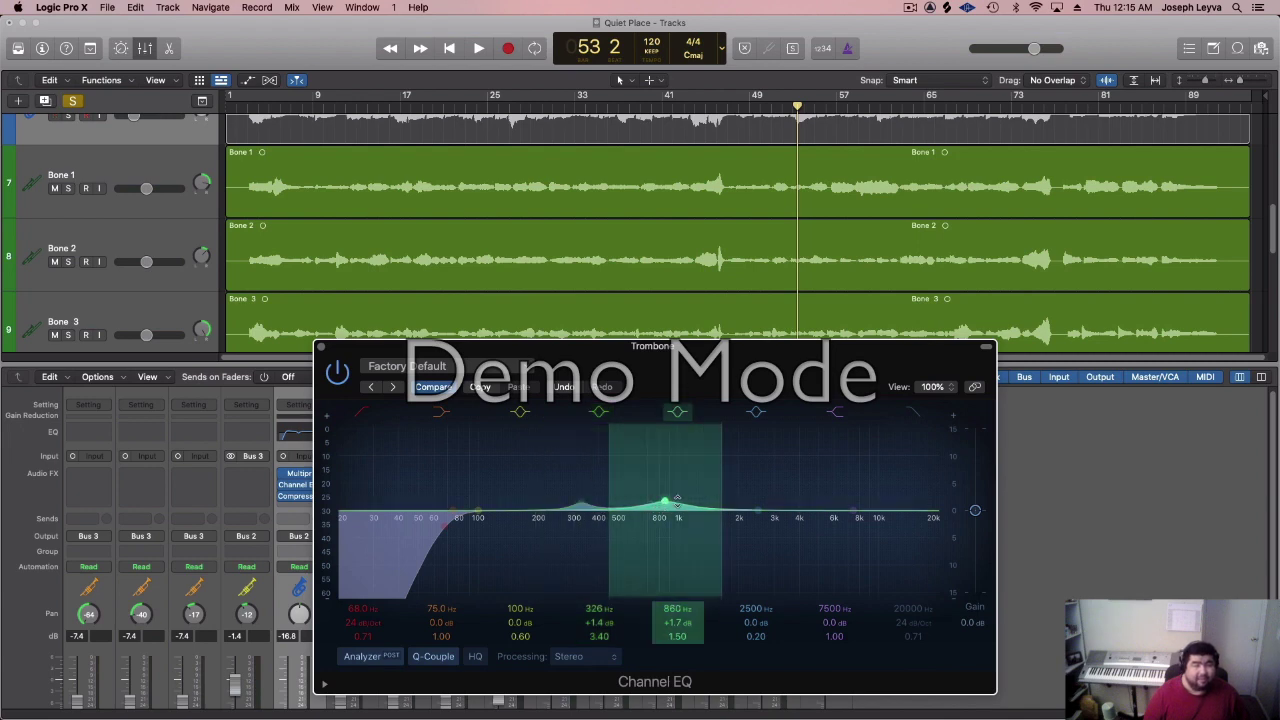
pyautogui.moveTo(613, 500); pyautogui.dragTo(635, 502)
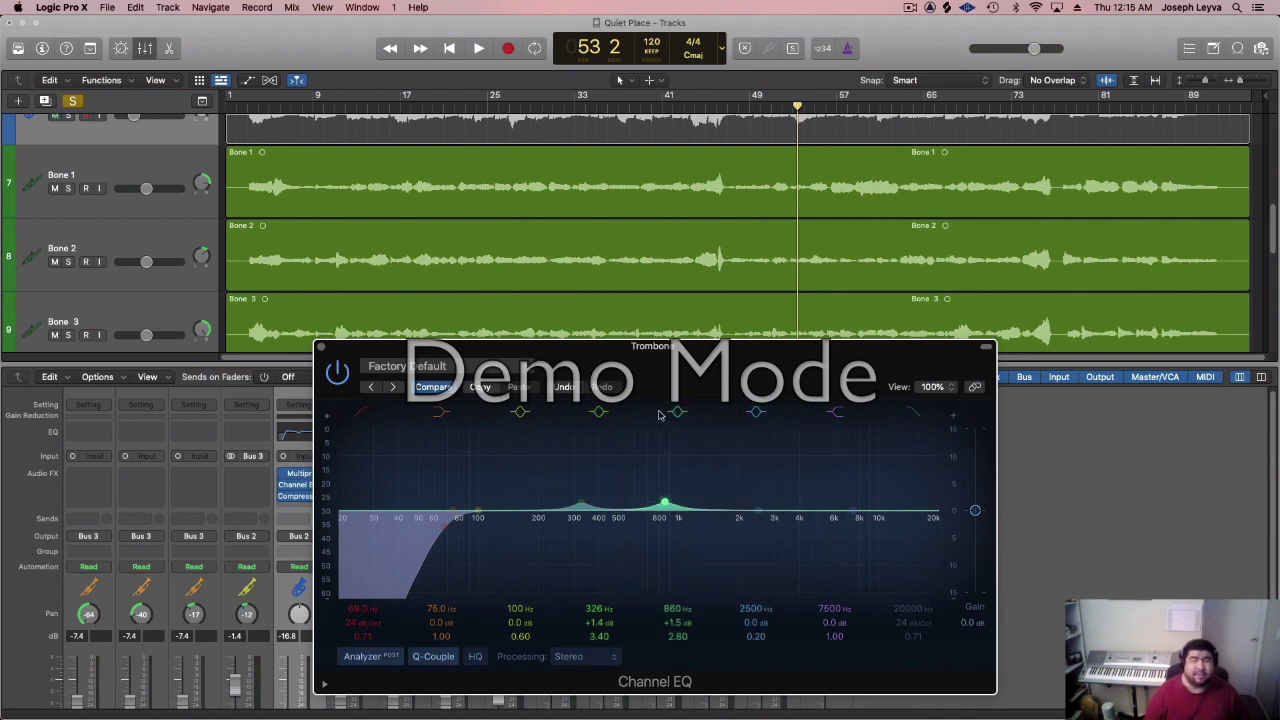
# - Compare the trombones from bar 36 with the Channel EQ bypassed and with it enabled
pyautogui.moveTo(649, 110); pyautogui.dragTo(605, 122)
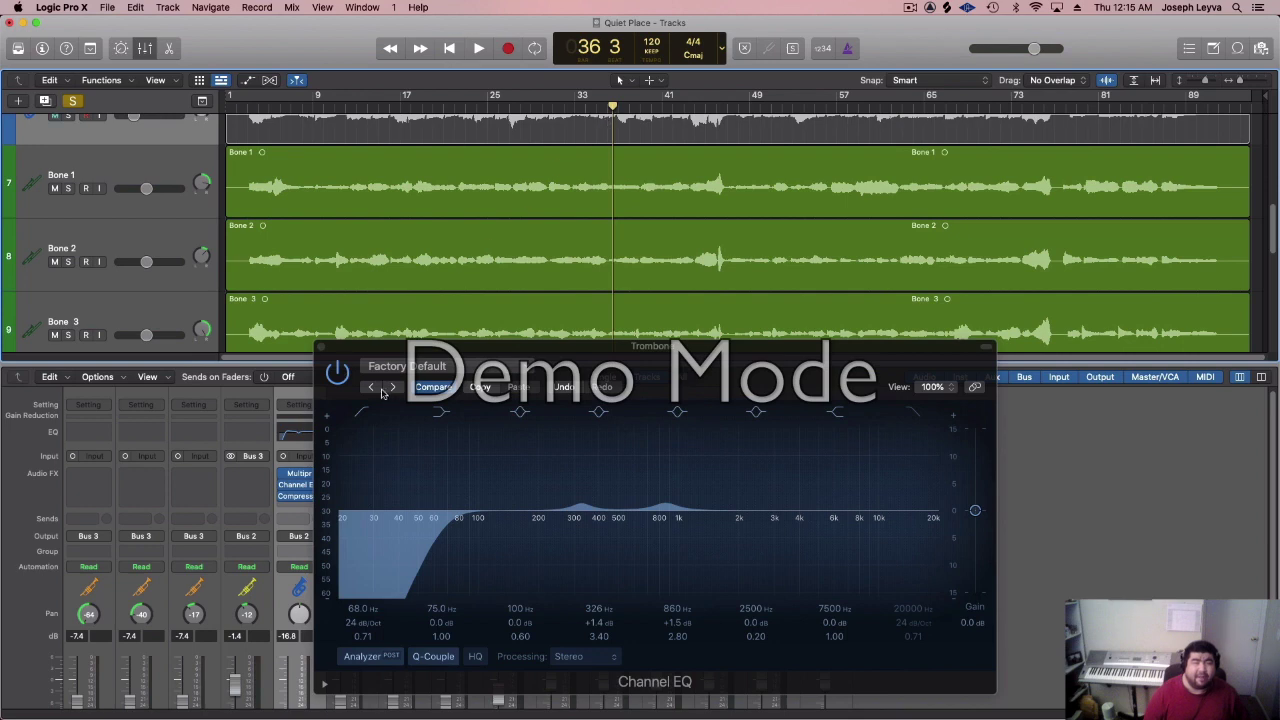
pyautogui.click(338, 372)
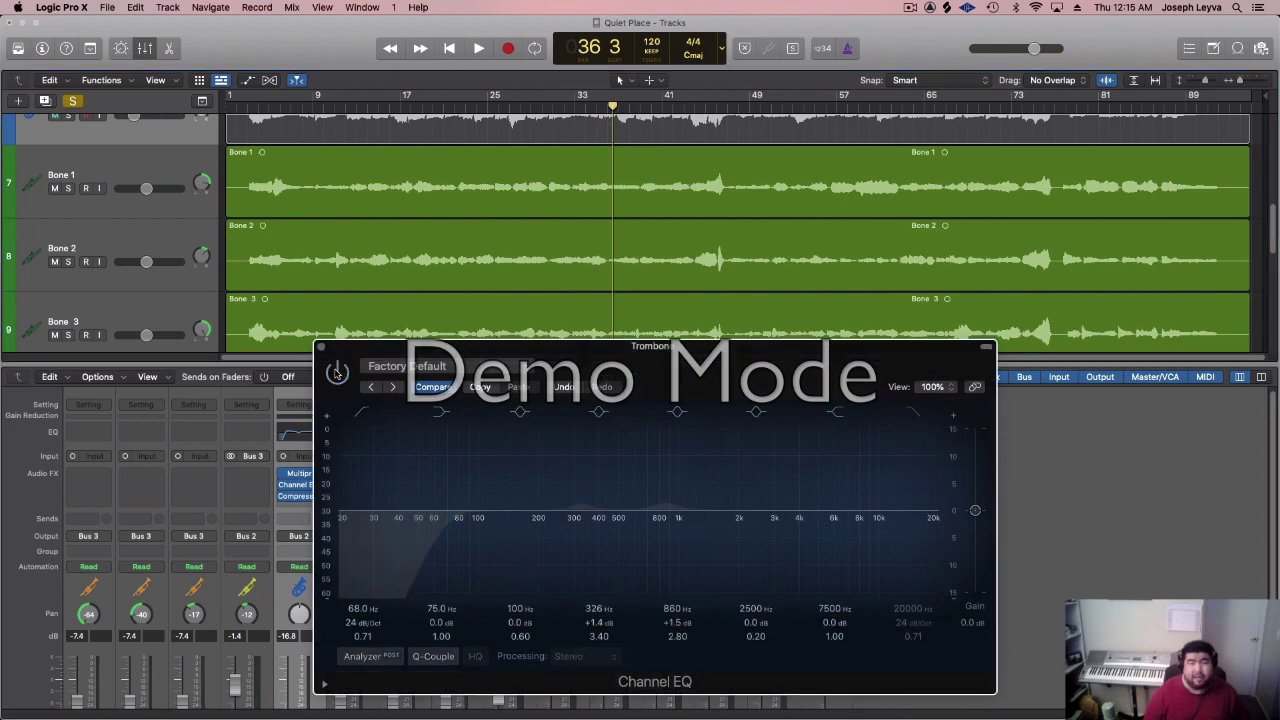
pyautogui.press('space')
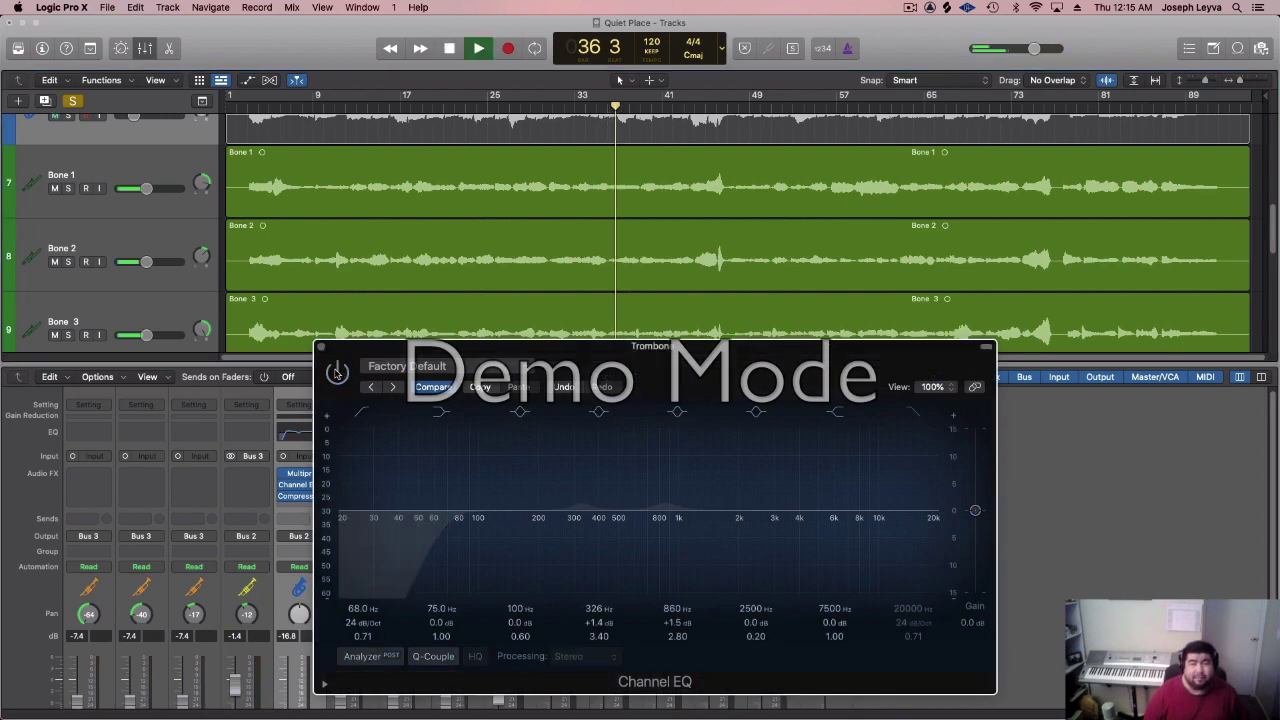
pyautogui.click(338, 373)
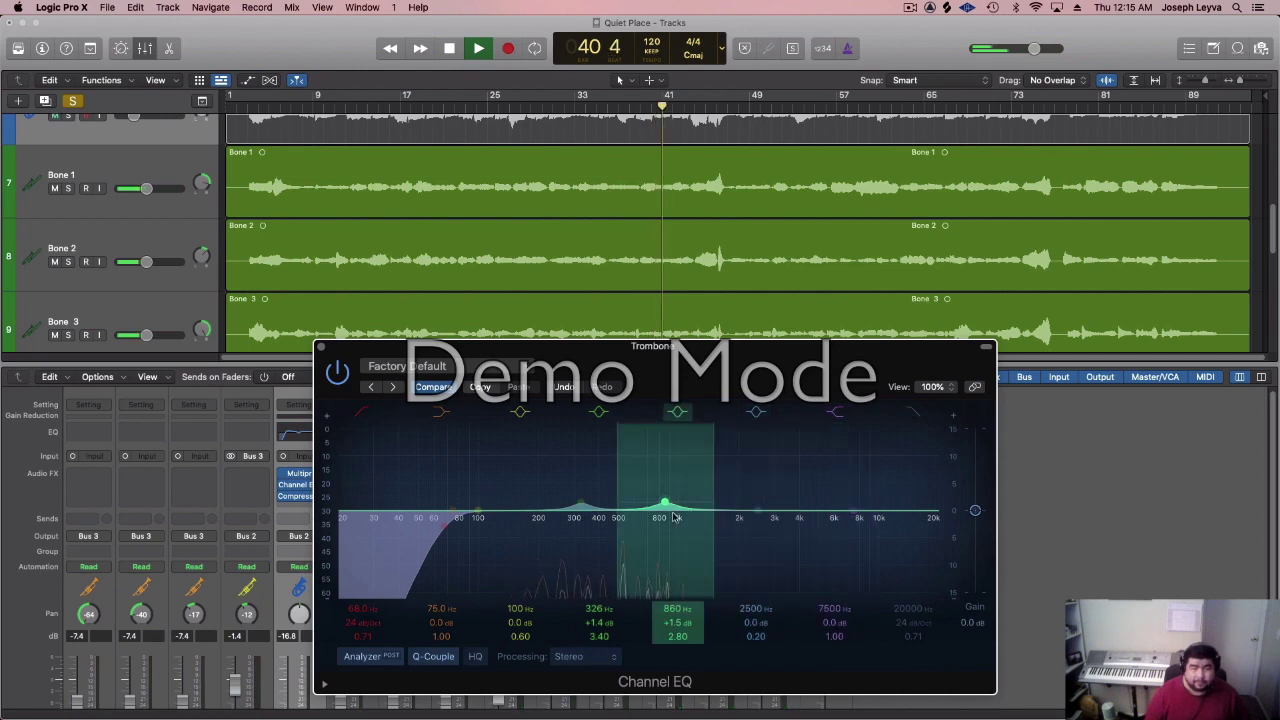
# - Retune the Trombone bus EQ boosts to 825 Hz at +2.1 dB and 270 Hz at +2.0 dB, close the EQ, and stop playback
pyautogui.moveTo(666, 505); pyautogui.dragTo(661, 500)
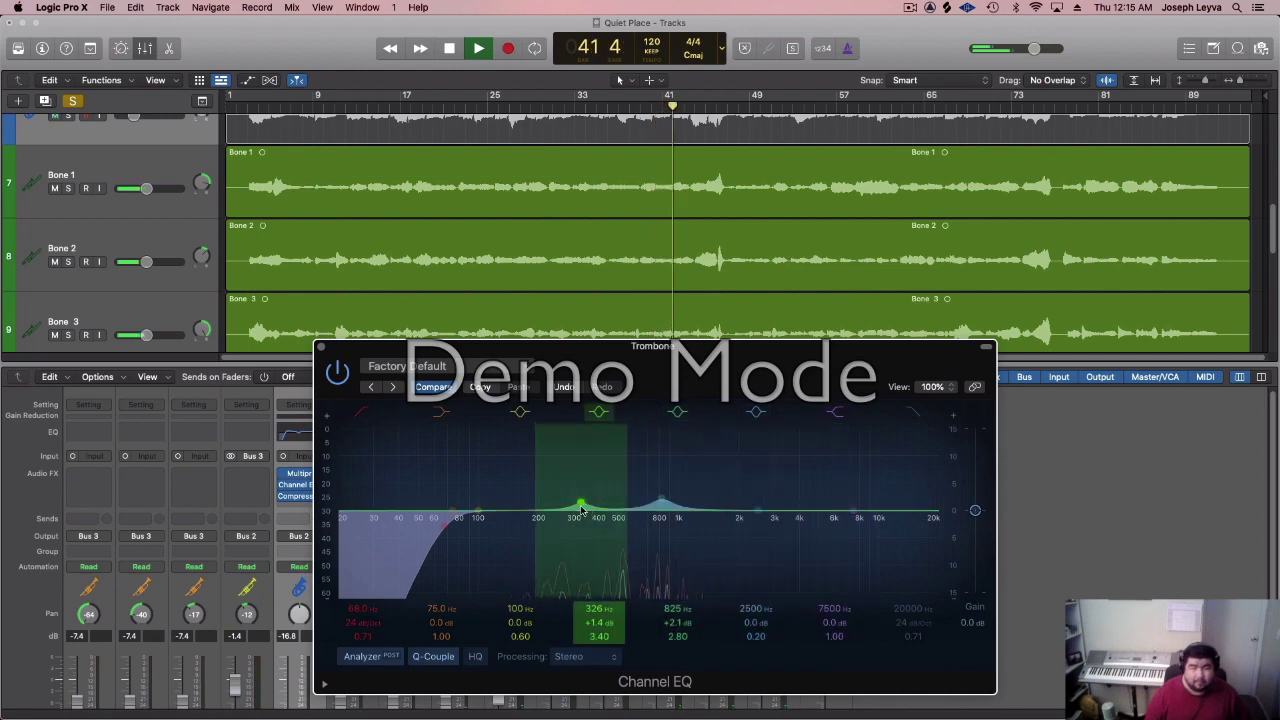
pyautogui.moveTo(586, 510); pyautogui.dragTo(564, 502)
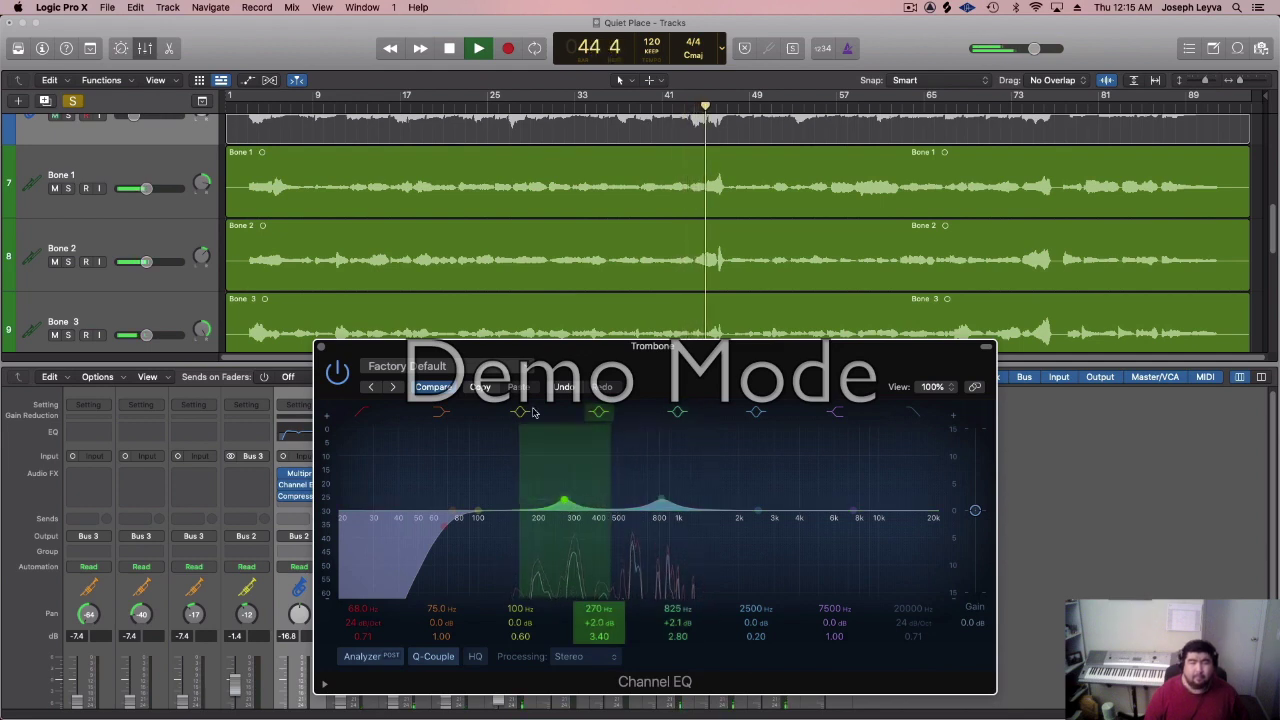
pyautogui.click(319, 347)
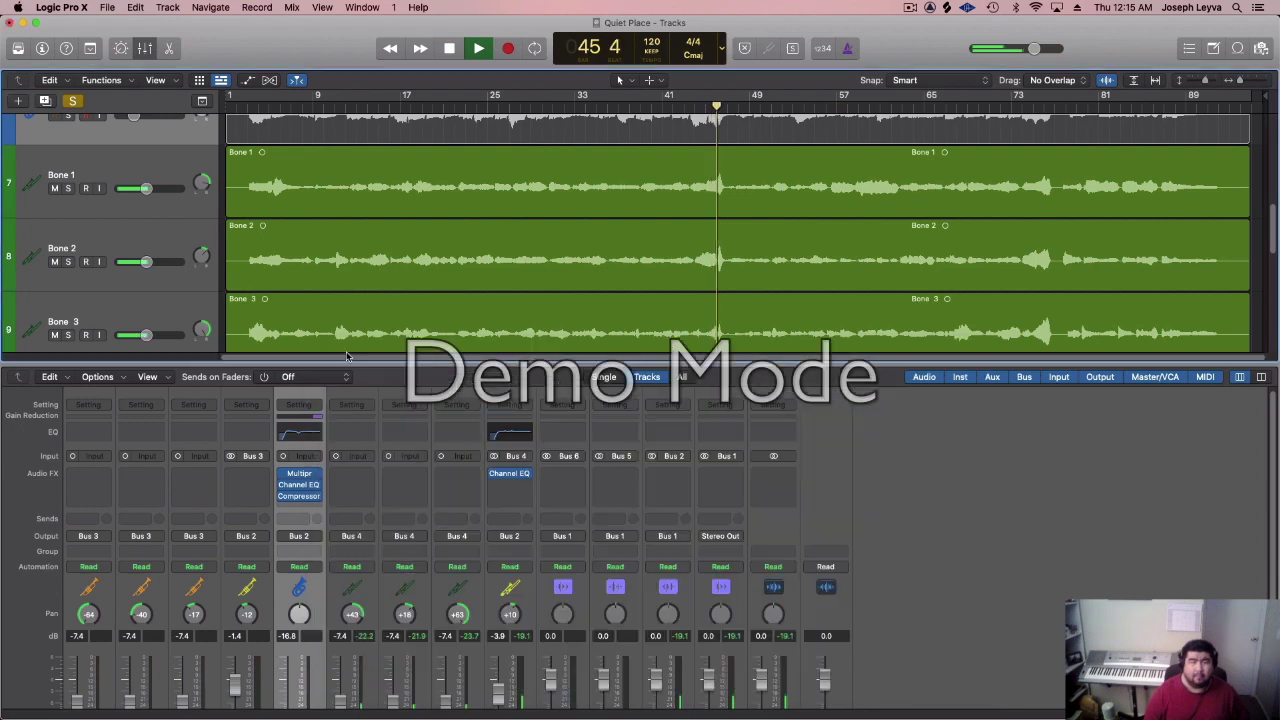
pyautogui.press('space')
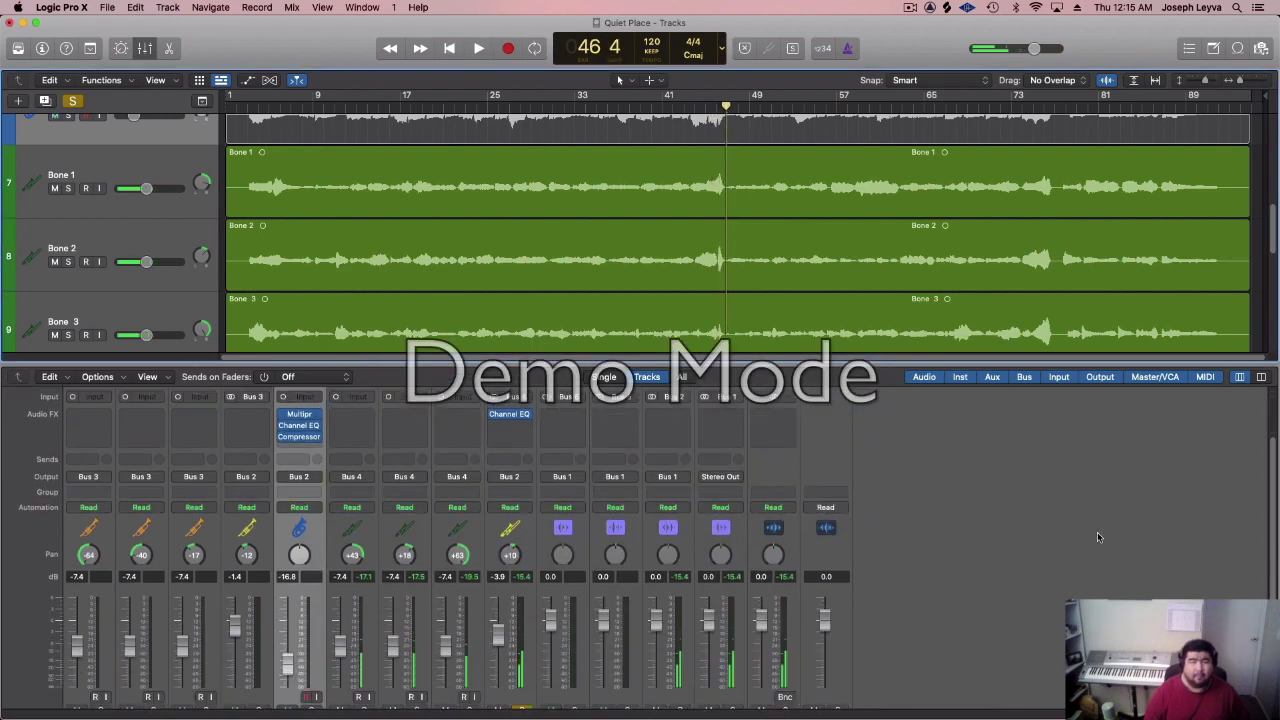
# - Insert a stereo Compressor on the Trombone bus and switch it to the Vintage FET model
pyautogui.click(526, 428)
pyautogui.moveTo(543, 476)
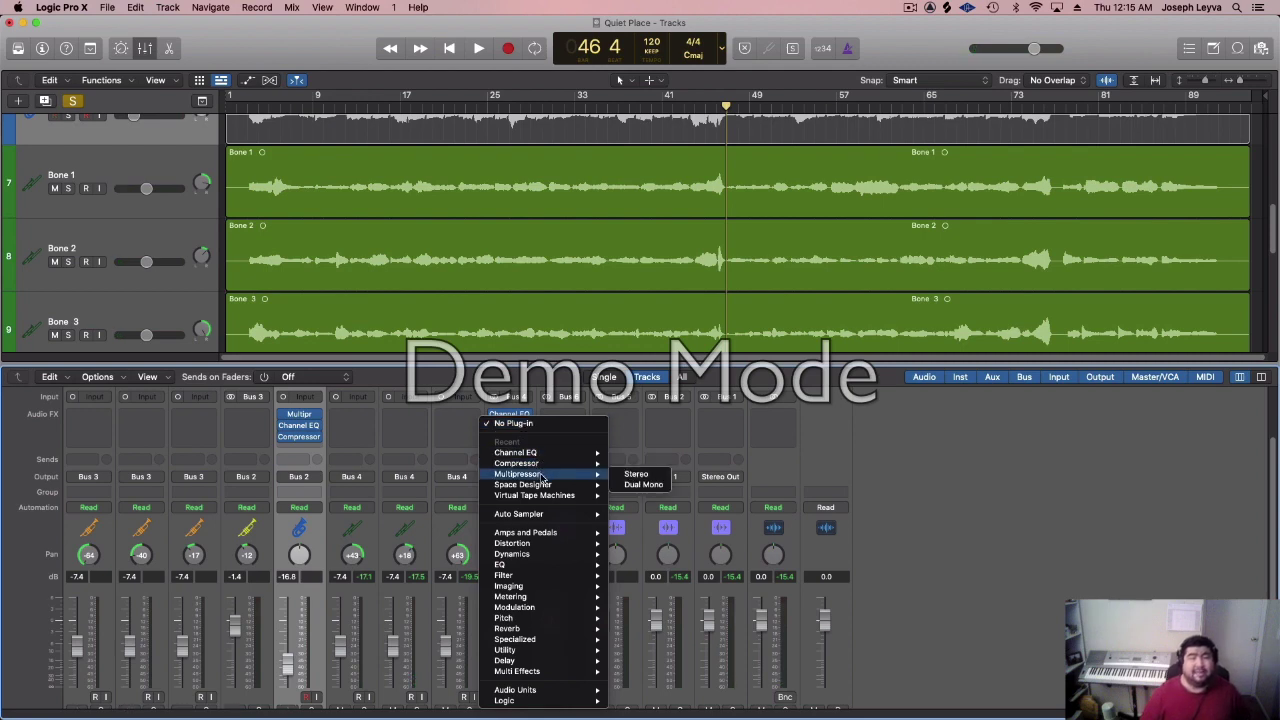
pyautogui.moveTo(586, 465)
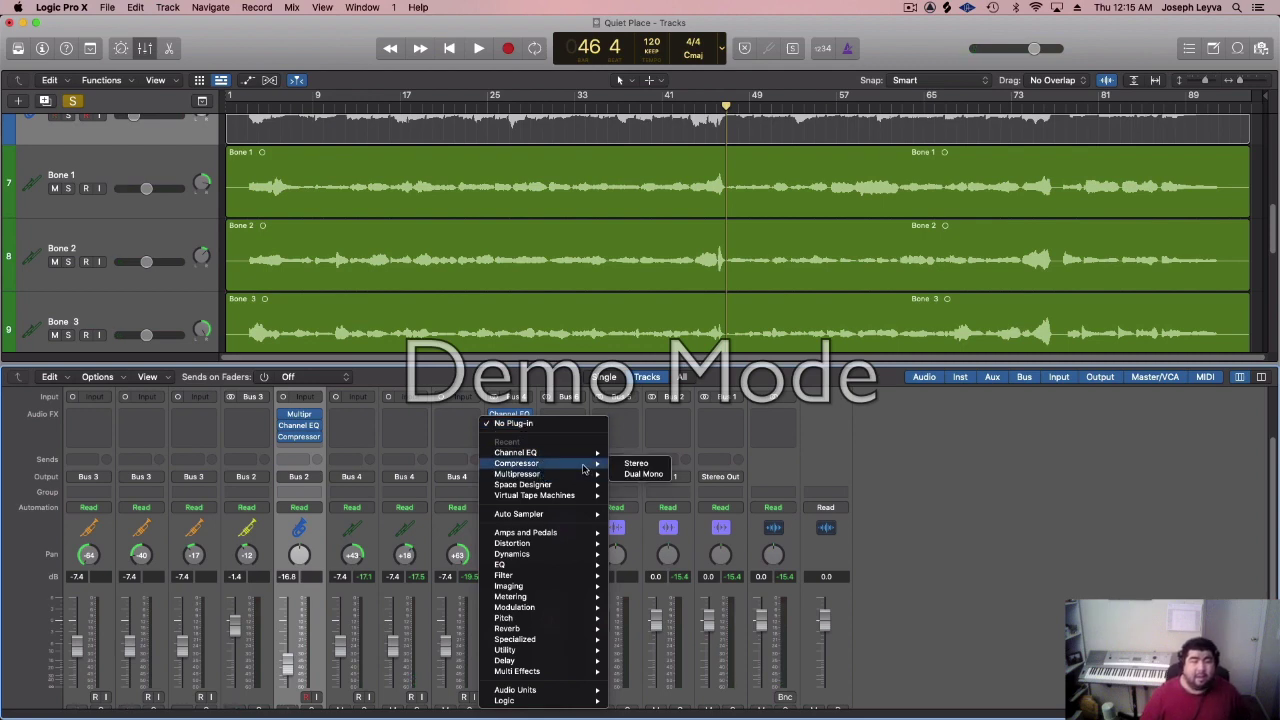
pyautogui.click(646, 468)
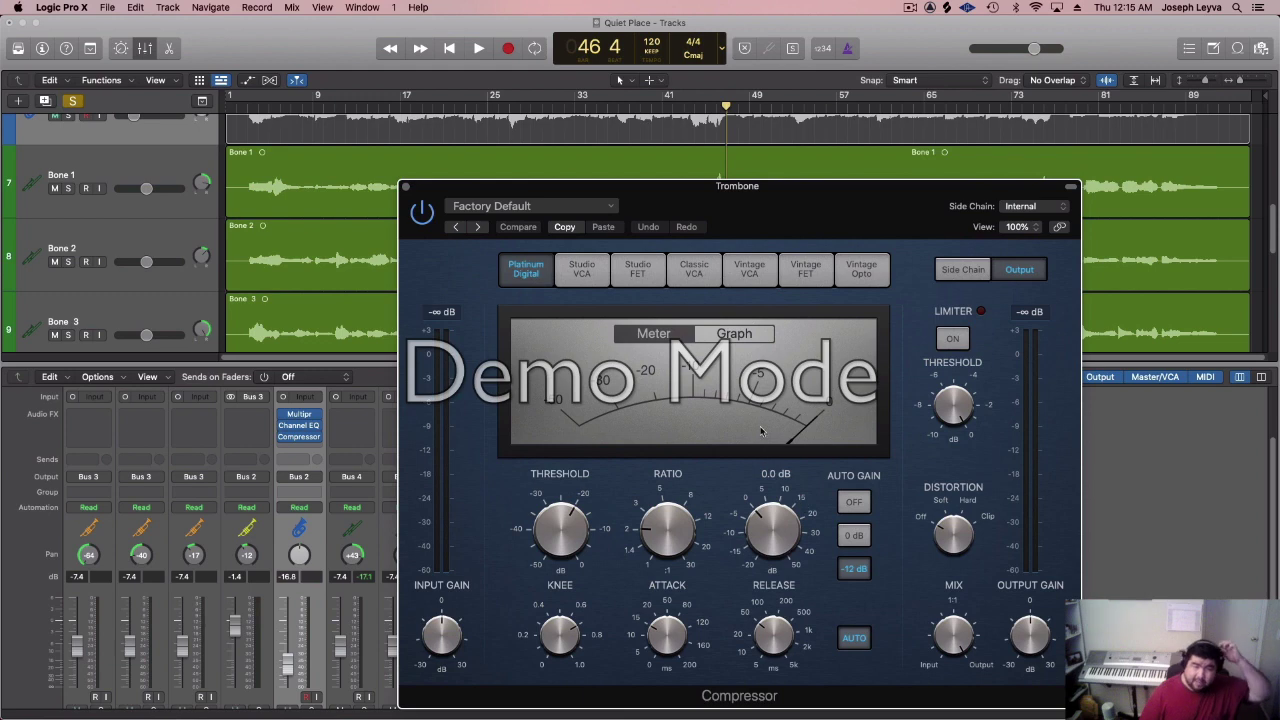
pyautogui.click(830, 278)
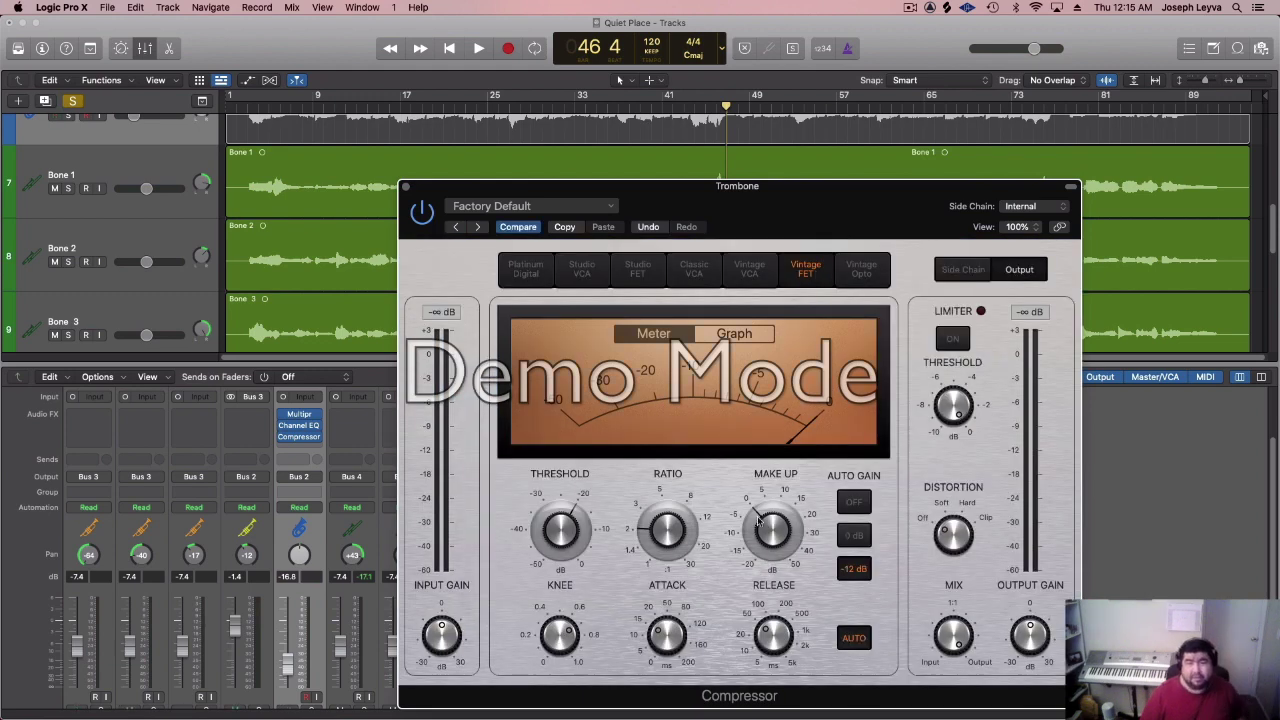
# - Turn off the Trombone compressor's auto gain and auto release, set the attack to 23.0 ms, and adjust the release
pyautogui.click(855, 501)
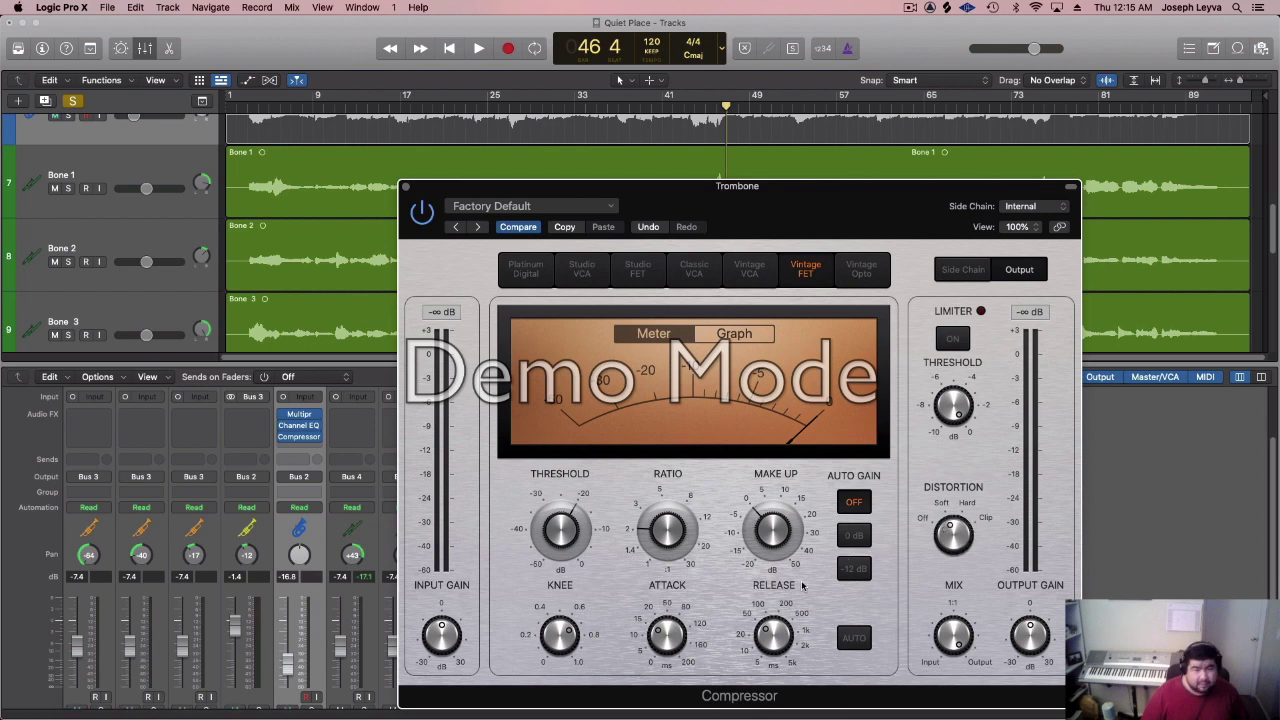
pyautogui.moveTo(666, 640); pyautogui.dragTo(684, 628)
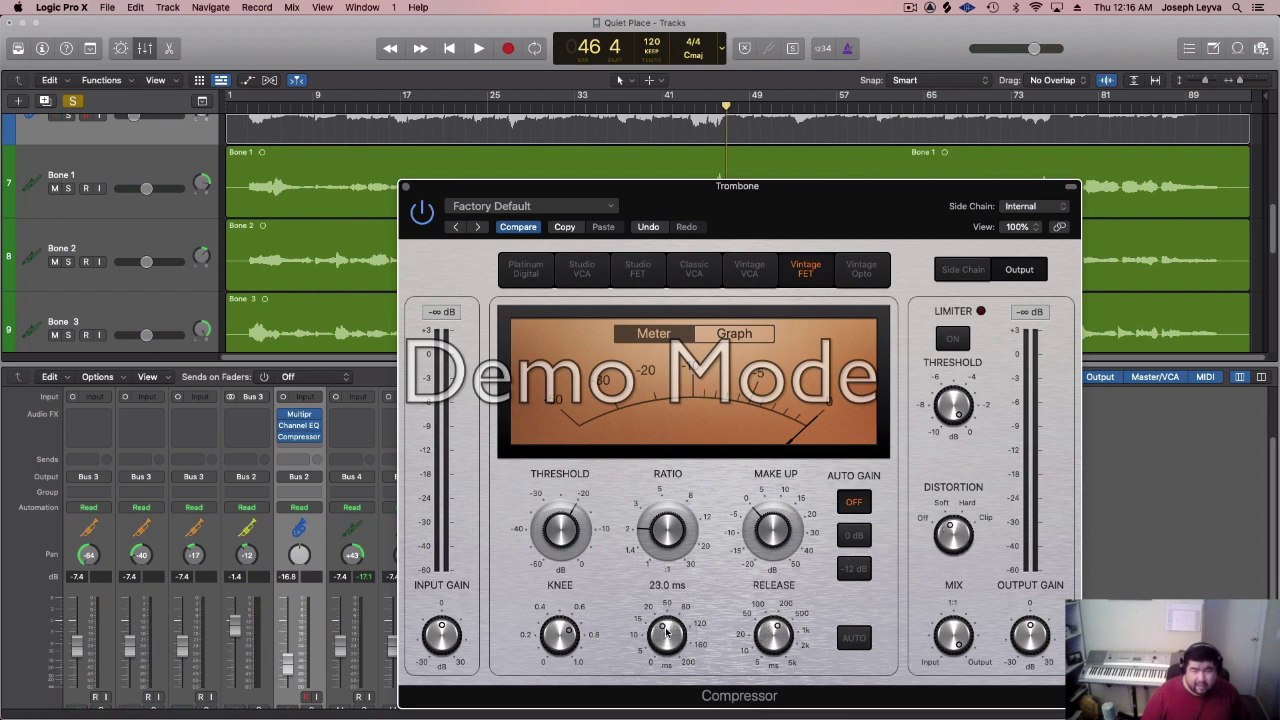
pyautogui.moveTo(765, 628); pyautogui.dragTo(767, 630)
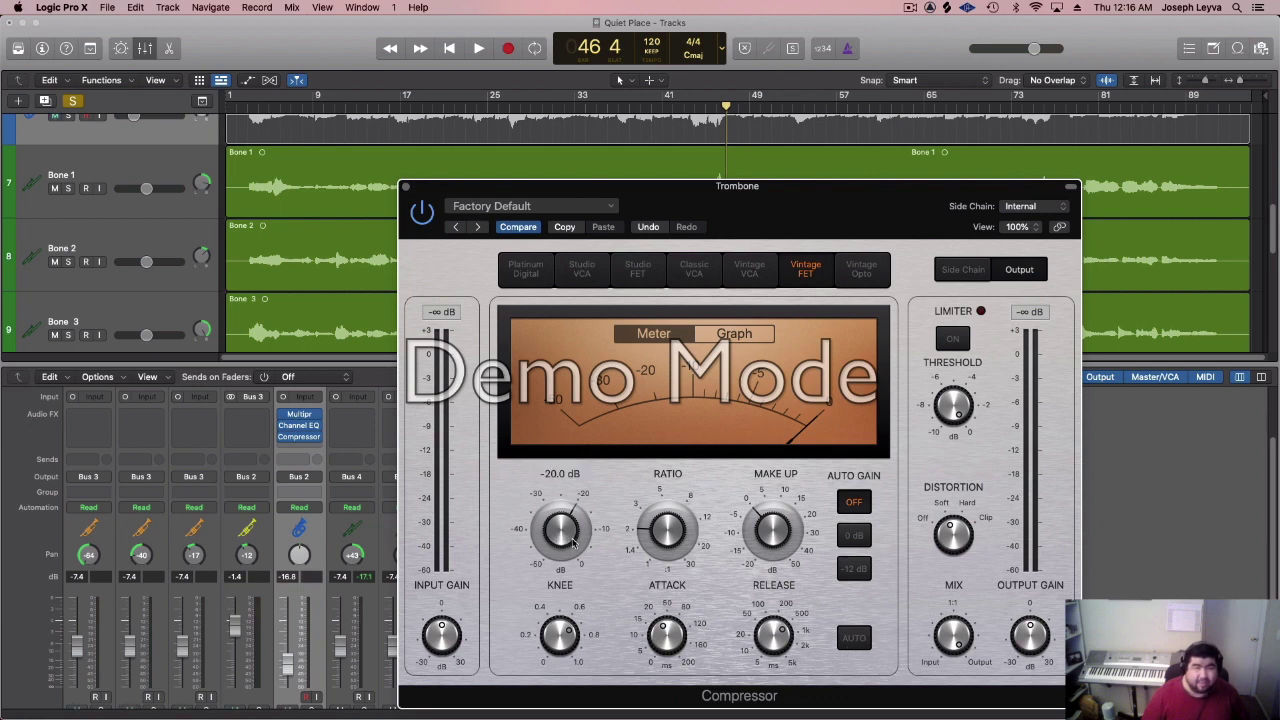
# - Lower the Trombone compressor's threshold during playback, audition the loud passage from bar 73, close the compressor, and stop playback
pyautogui.press('space')
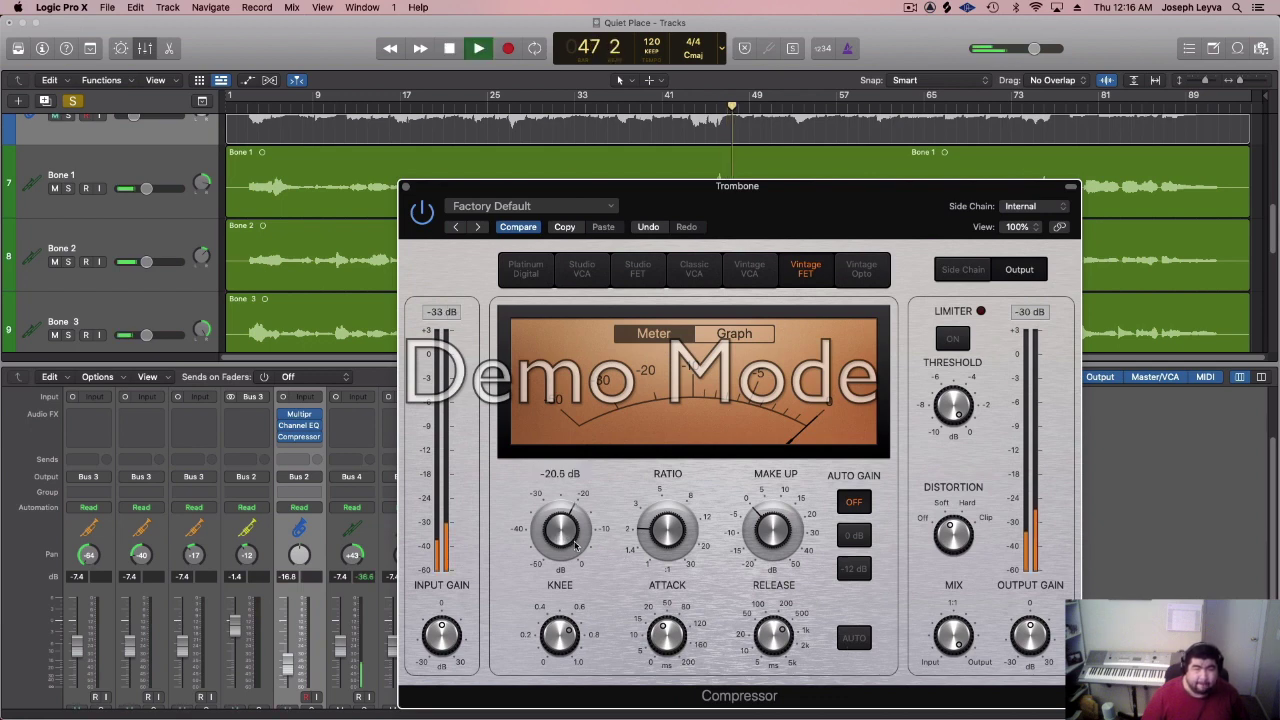
pyautogui.moveTo(575, 545); pyautogui.dragTo(577, 553)
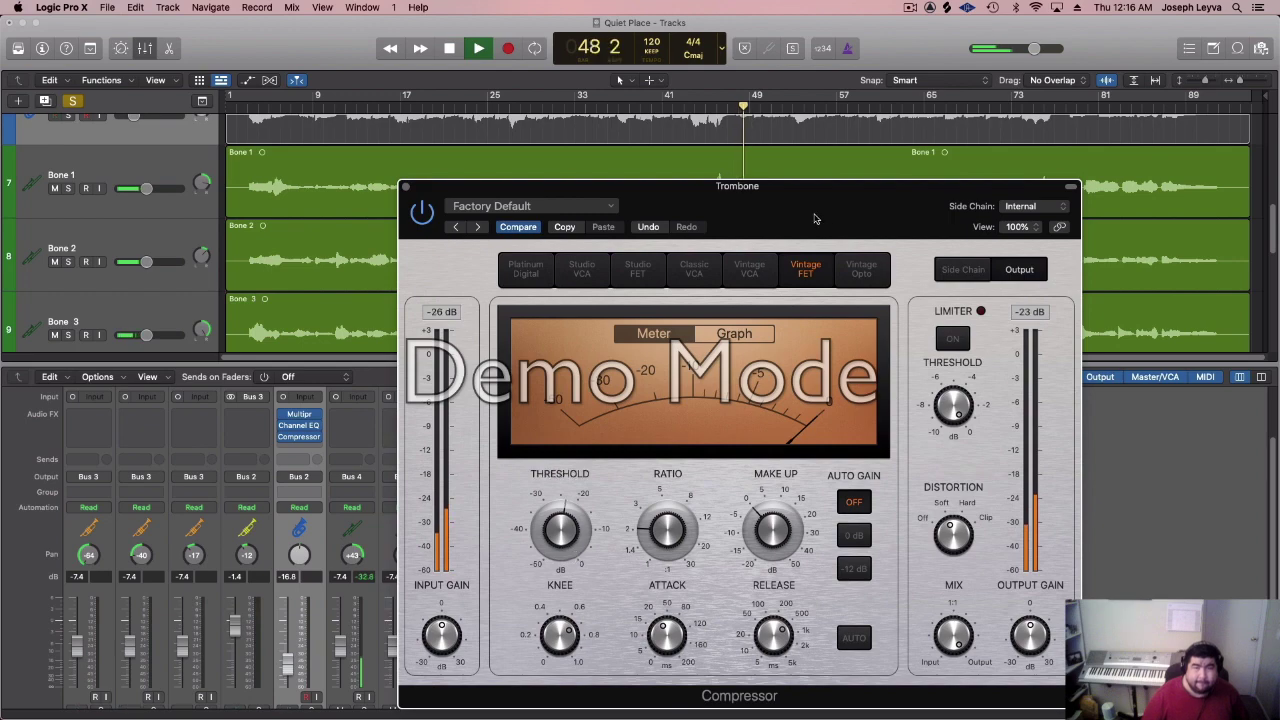
pyautogui.moveTo(817, 219); pyautogui.dragTo(752, 374)
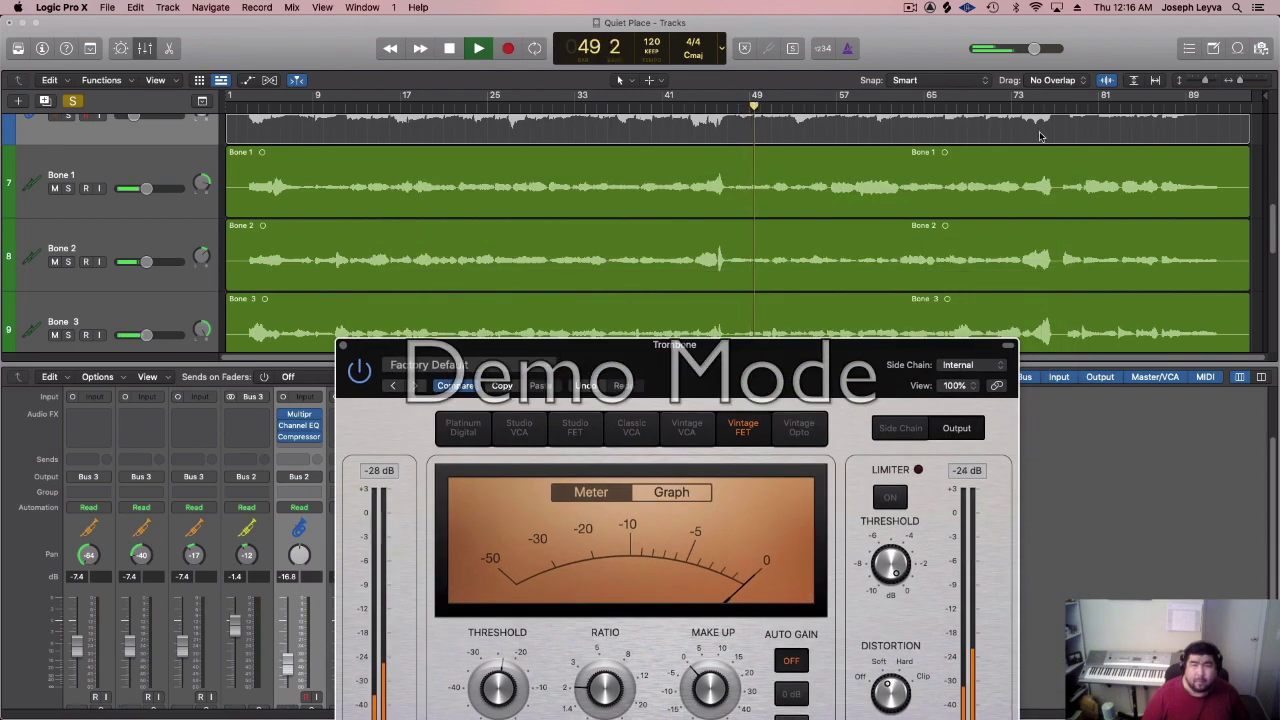
pyautogui.click(1012, 107)
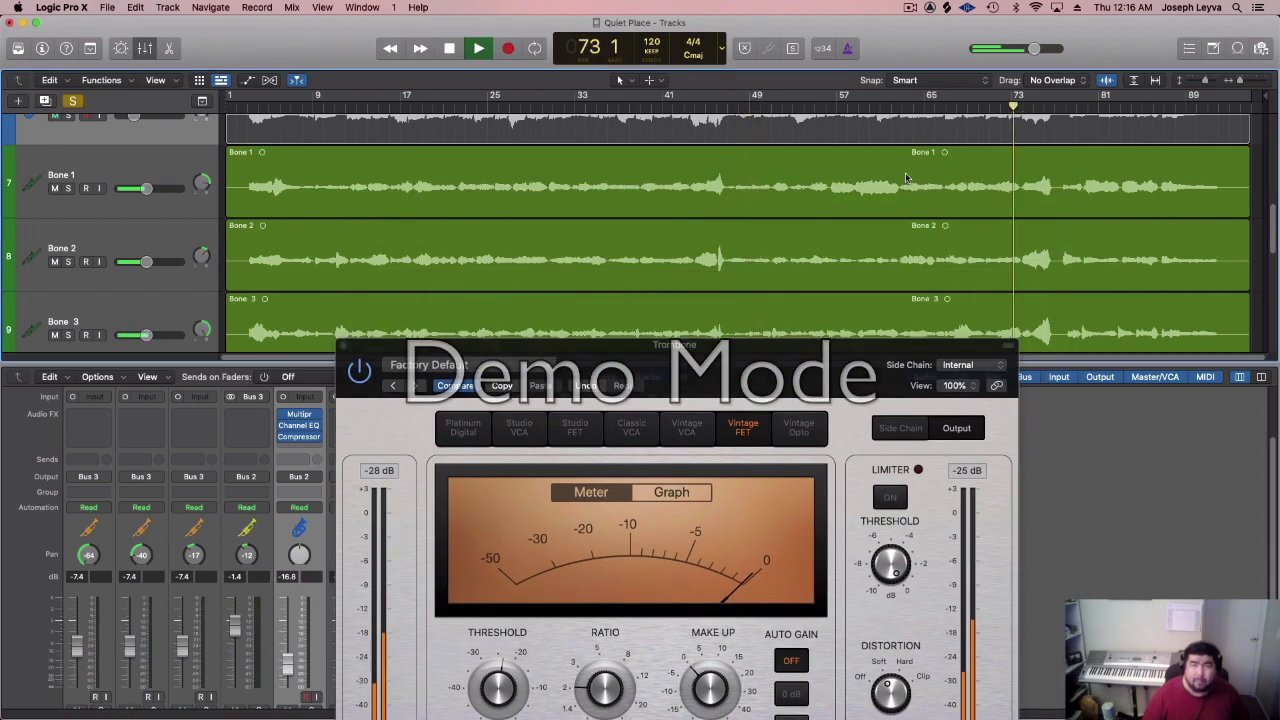
pyautogui.moveTo(613, 396); pyautogui.dragTo(374, 300)
pyautogui.moveTo(254, 583); pyautogui.dragTo(242, 605)
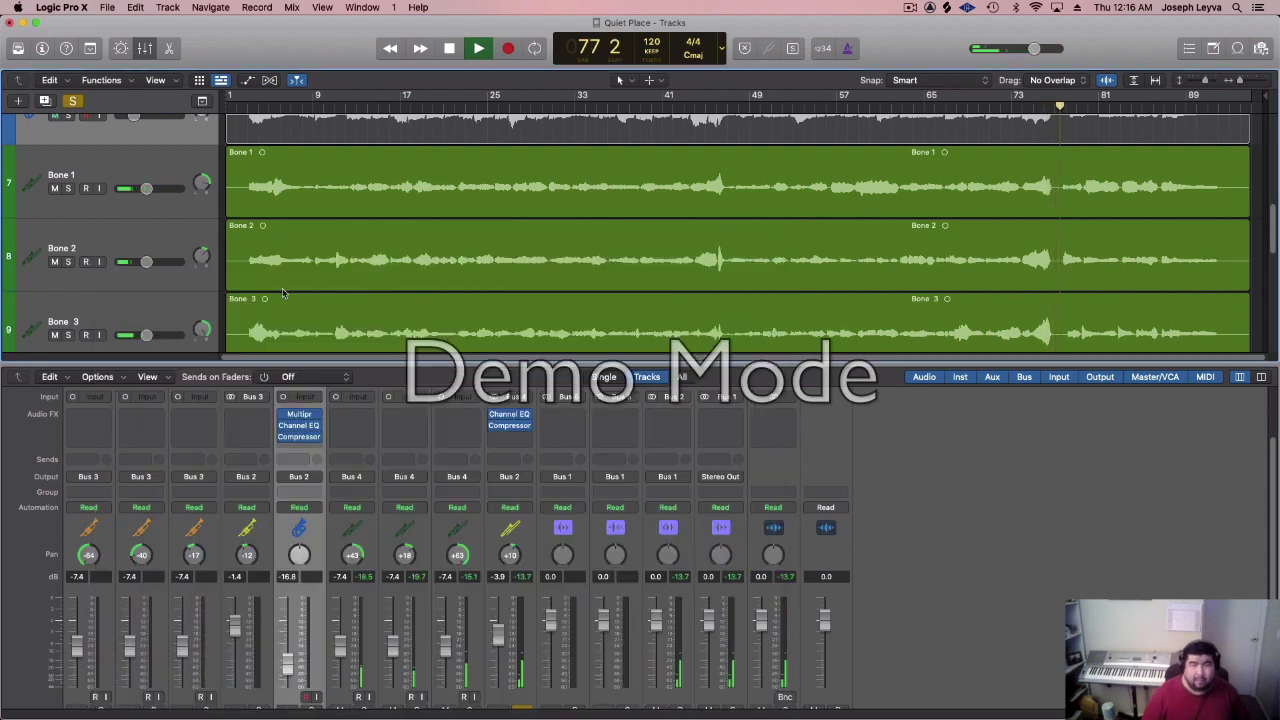
pyautogui.click(104, 252)
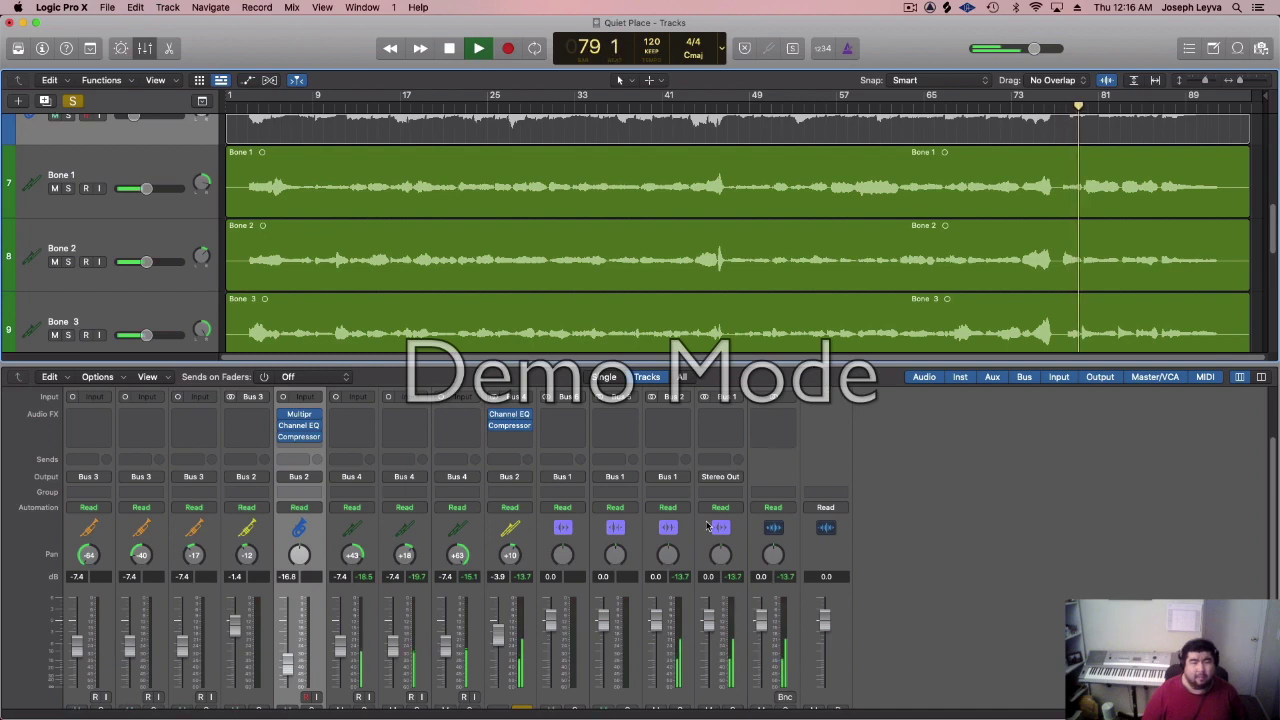
pyautogui.scroll(-2, 577, 602)
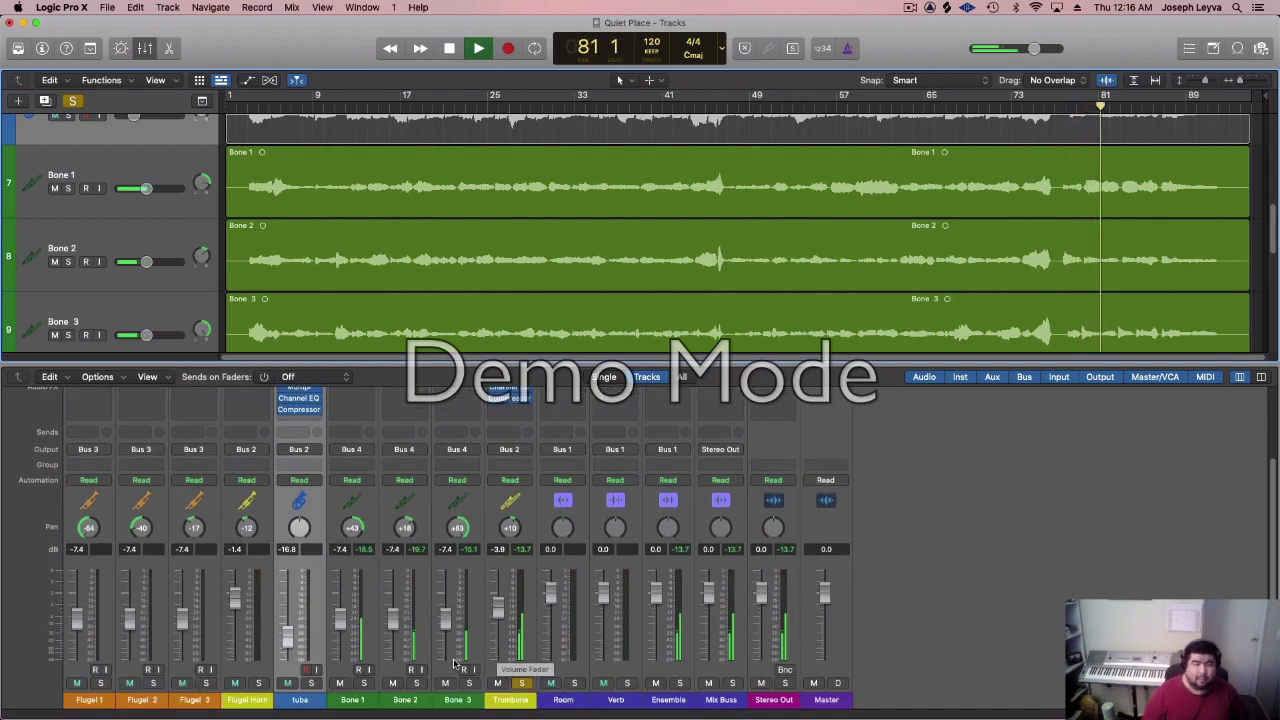
pyautogui.press('space')
# - Solo the tuba and Flugel Horn alongside the Trombone bus and trim the Trombone fader to -4.5 dB while listening from bar 82
pyautogui.click(313, 683)
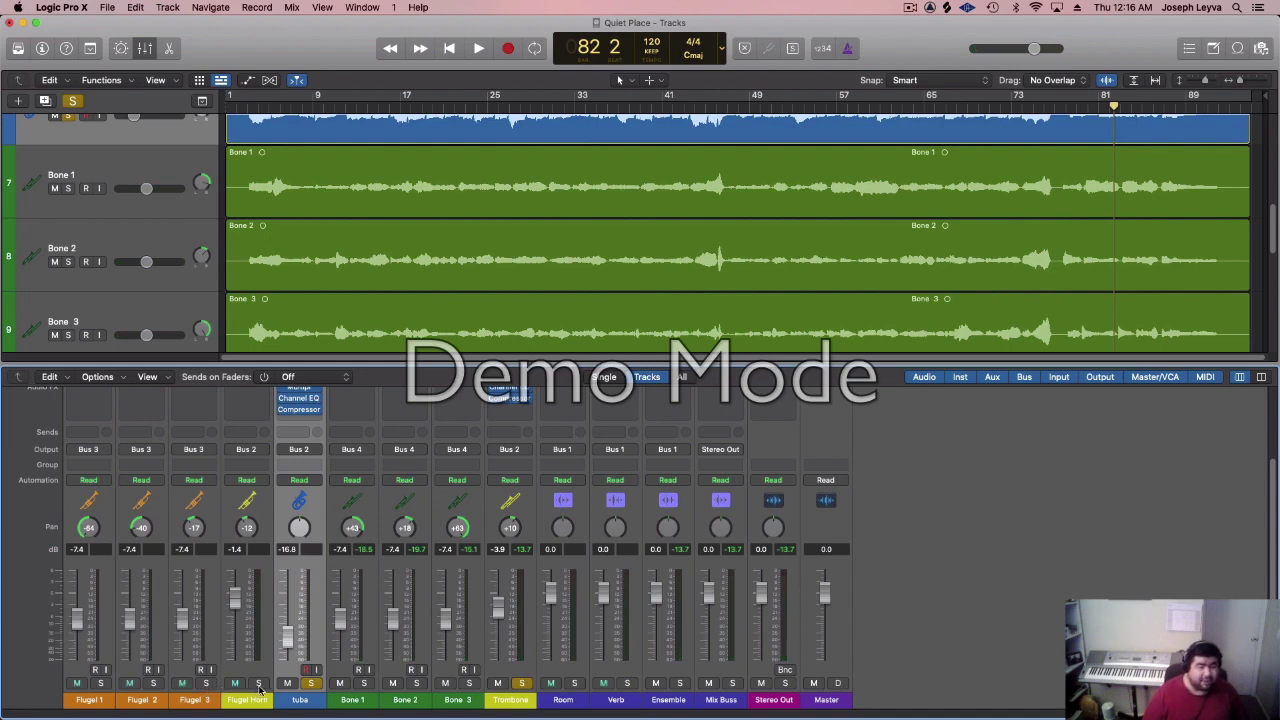
pyautogui.press('space')
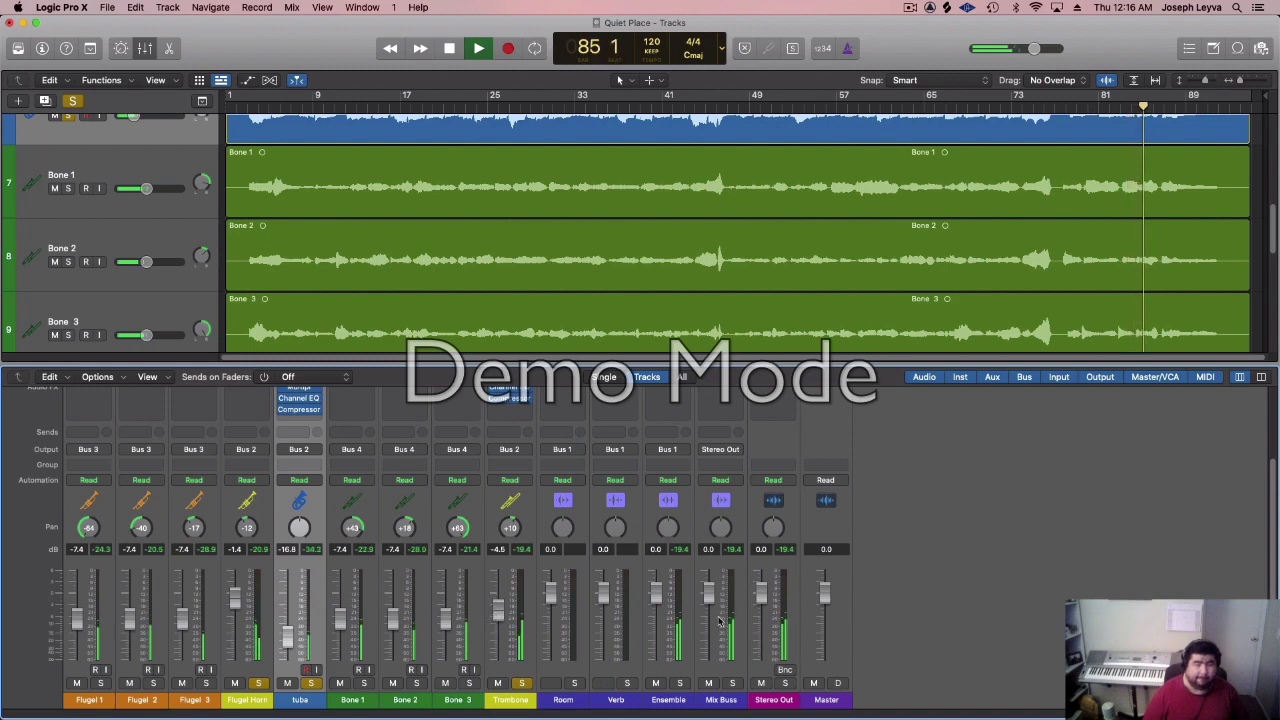
pyautogui.scroll(3, 837, 580)
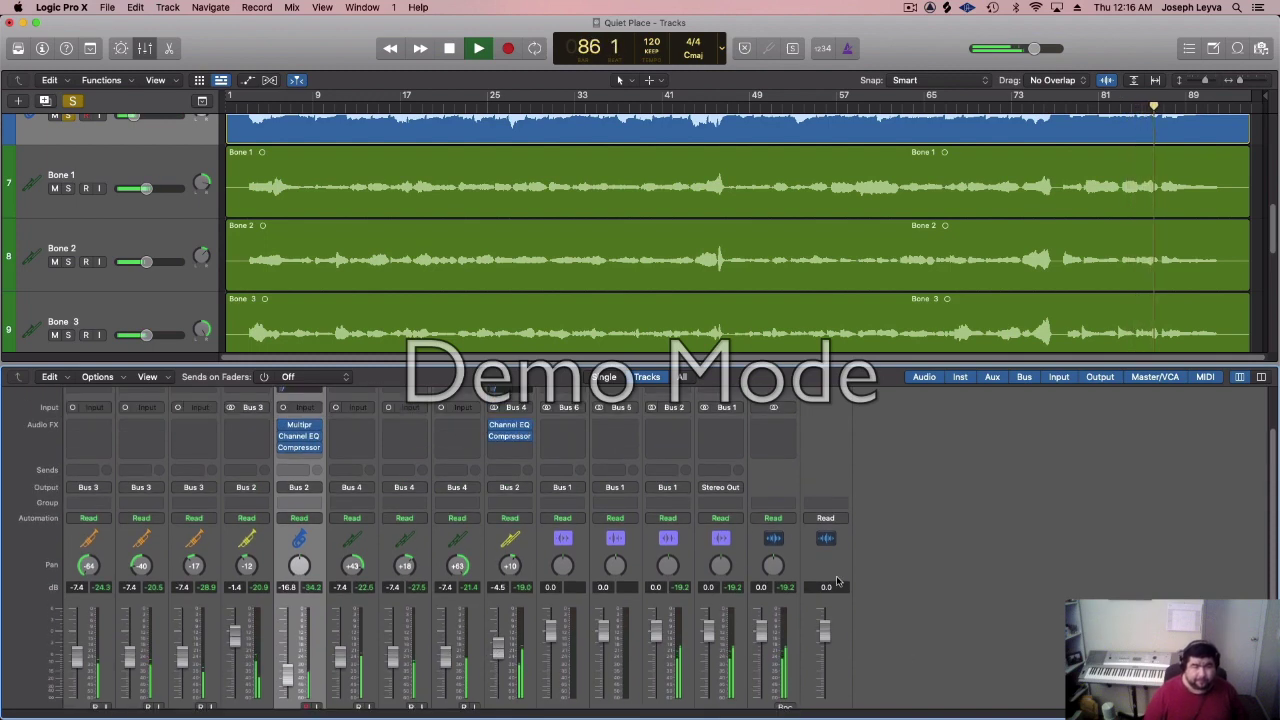
pyautogui.scroll(-3, 837, 580)
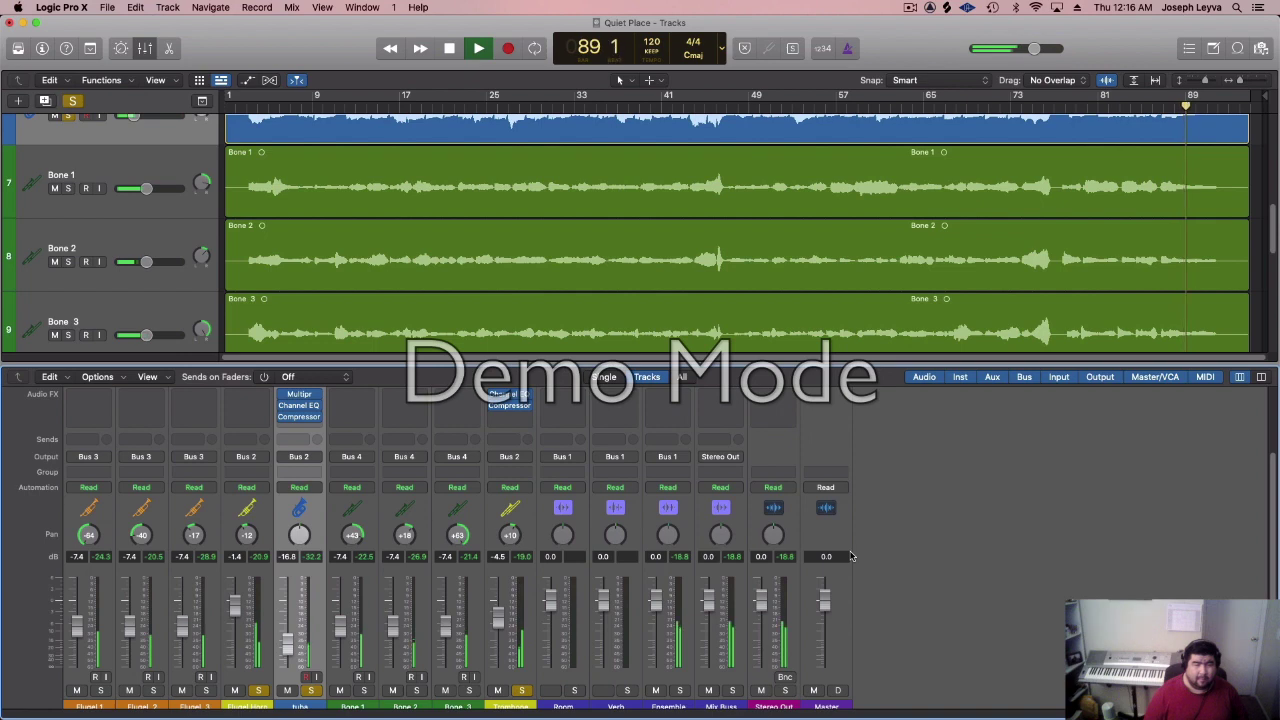
pyautogui.press('space')
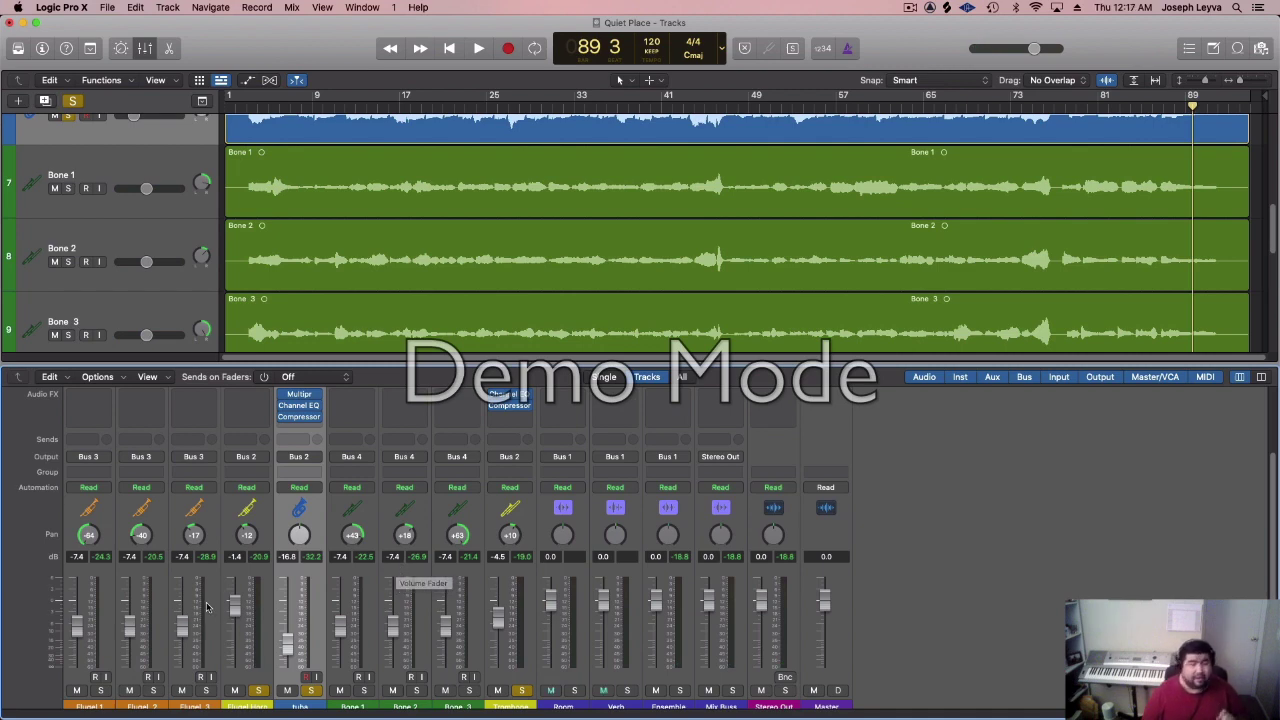
# - Take the tuba and the Trombone bus out of solo so only the Flugel Horn bus stays soloed
pyautogui.click(313, 690)
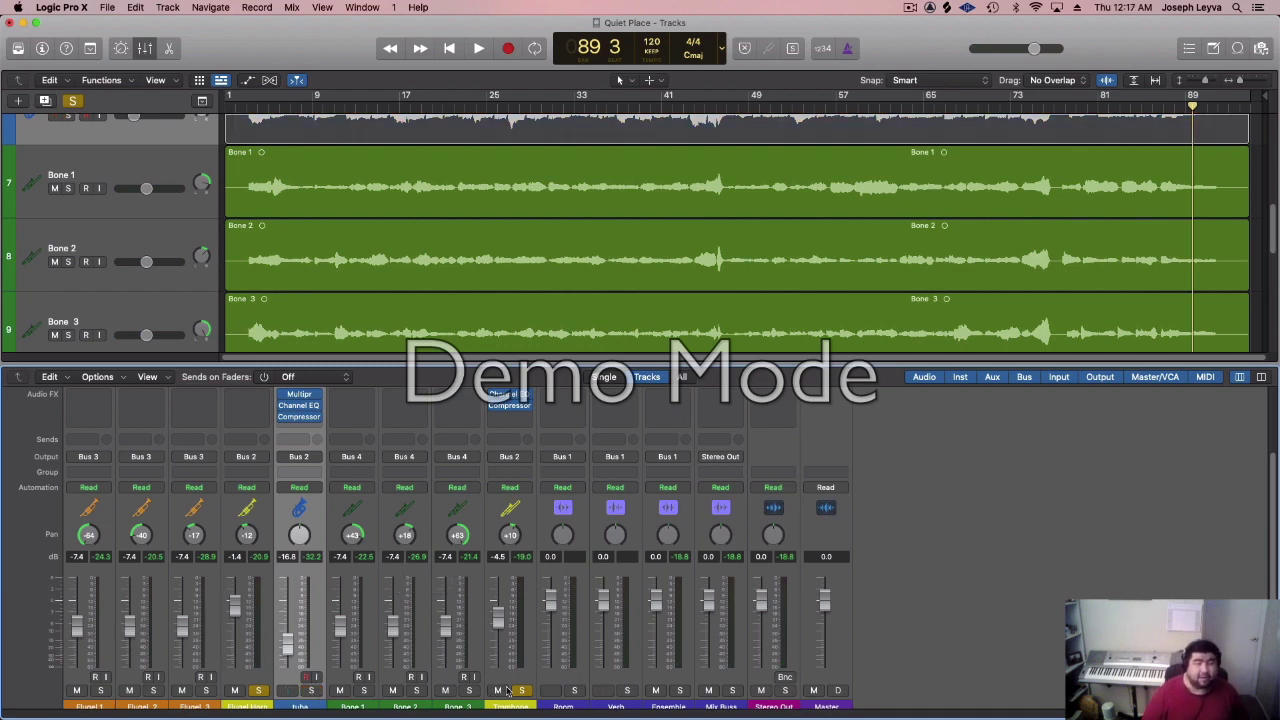
pyautogui.click(521, 690)
pyautogui.scroll(-1, 408, 697)
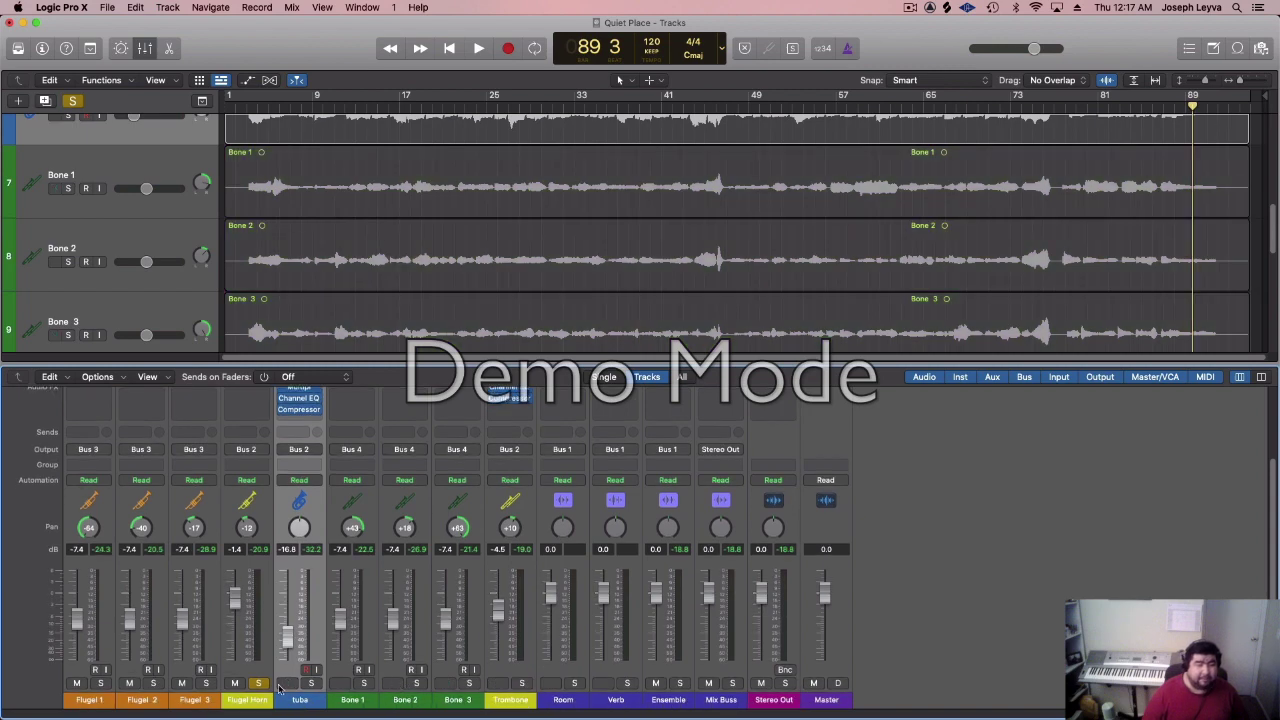
# - Insert a stereo Channel EQ on the Flugel Horn bus with a 24 dB/Oct low cut at 90.5 Hz, Q 0.75
pyautogui.scroll(5, 258, 413)
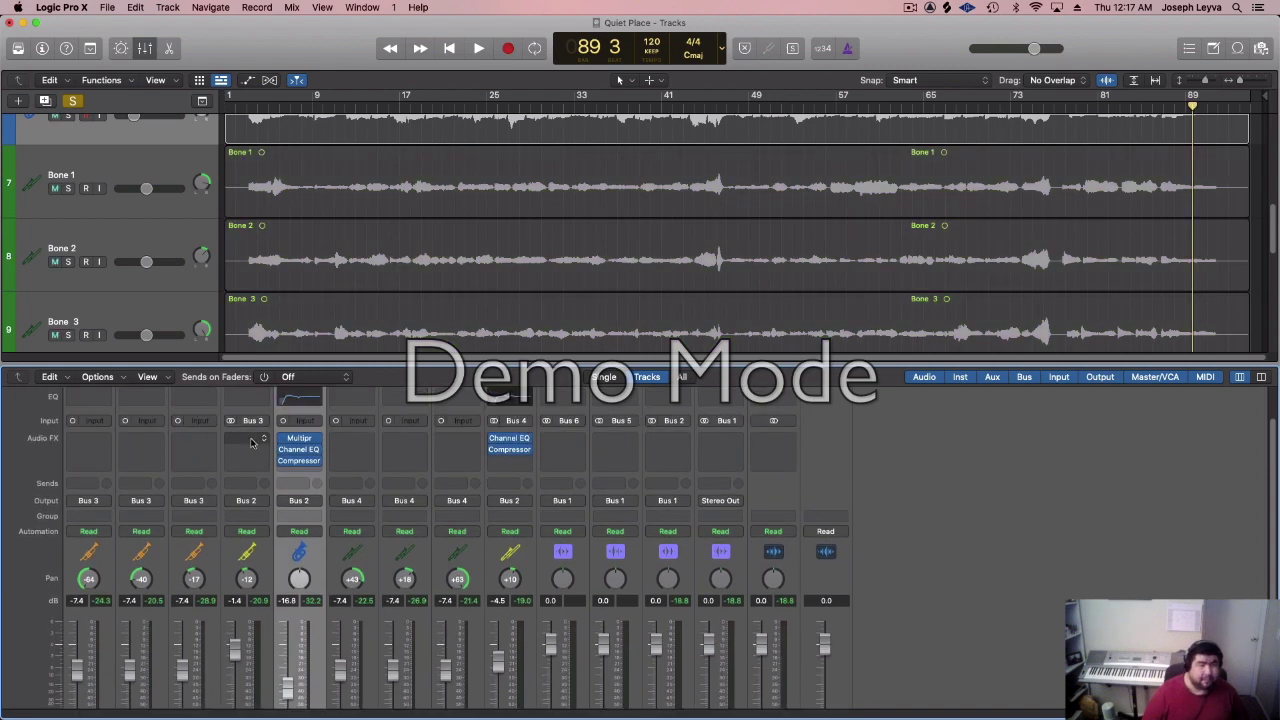
pyautogui.click(253, 443)
pyautogui.moveTo(258, 482)
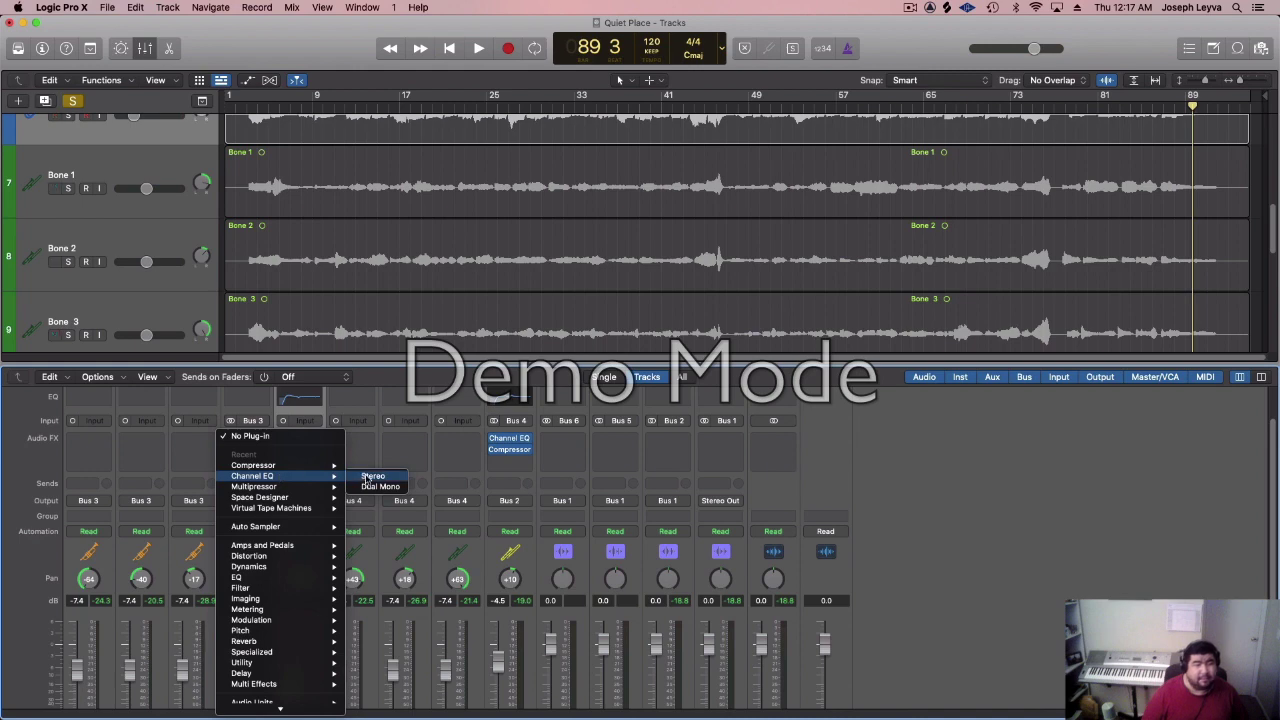
pyautogui.click(370, 477)
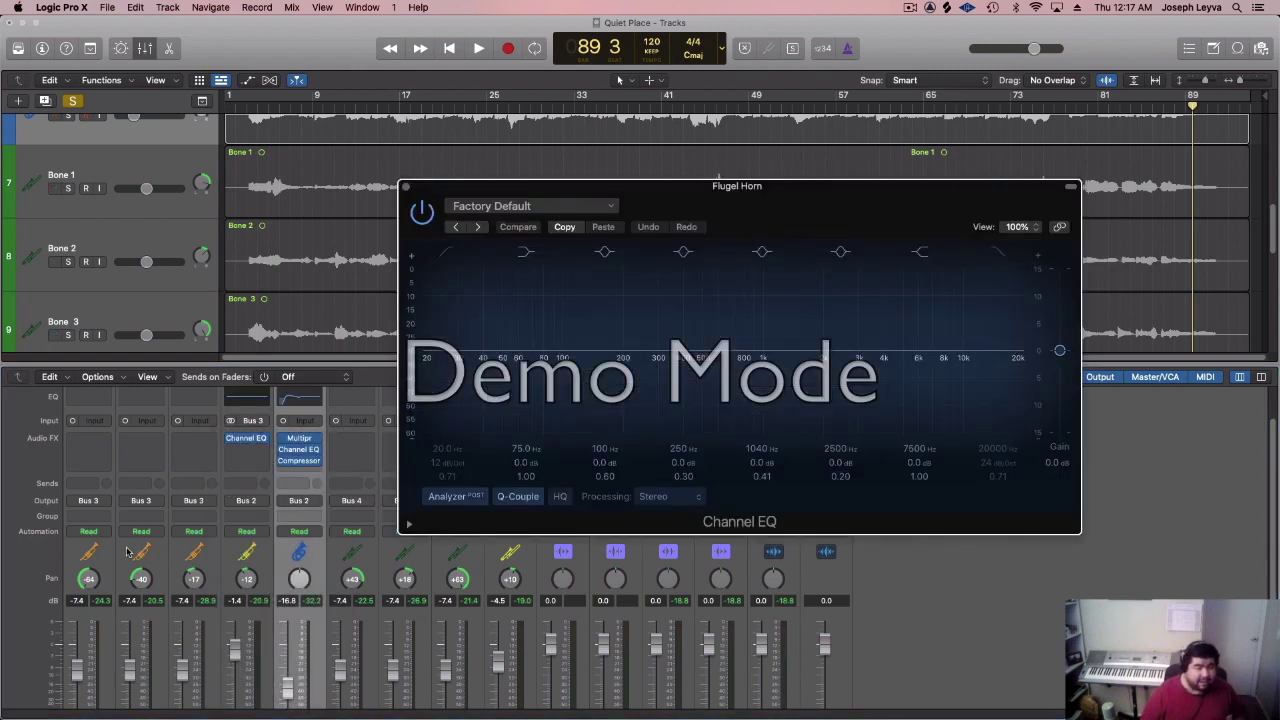
pyautogui.click(437, 290)
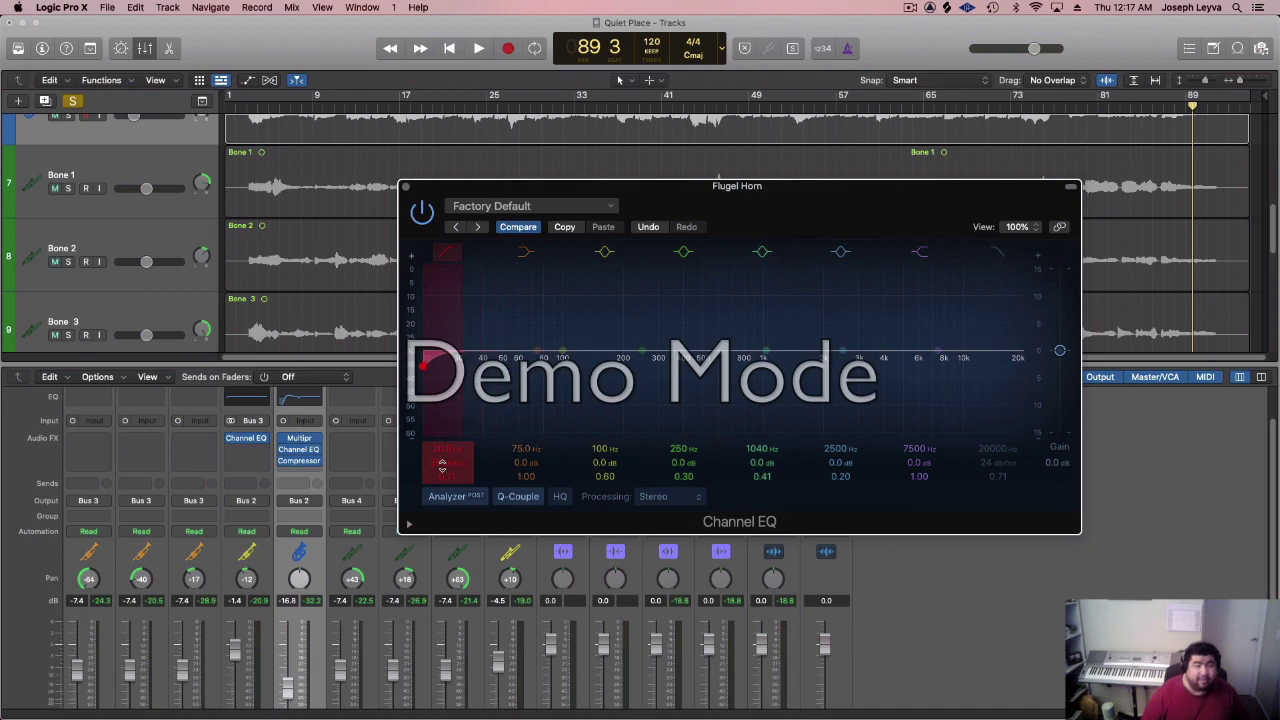
pyautogui.moveTo(422, 367); pyautogui.dragTo(522, 356)
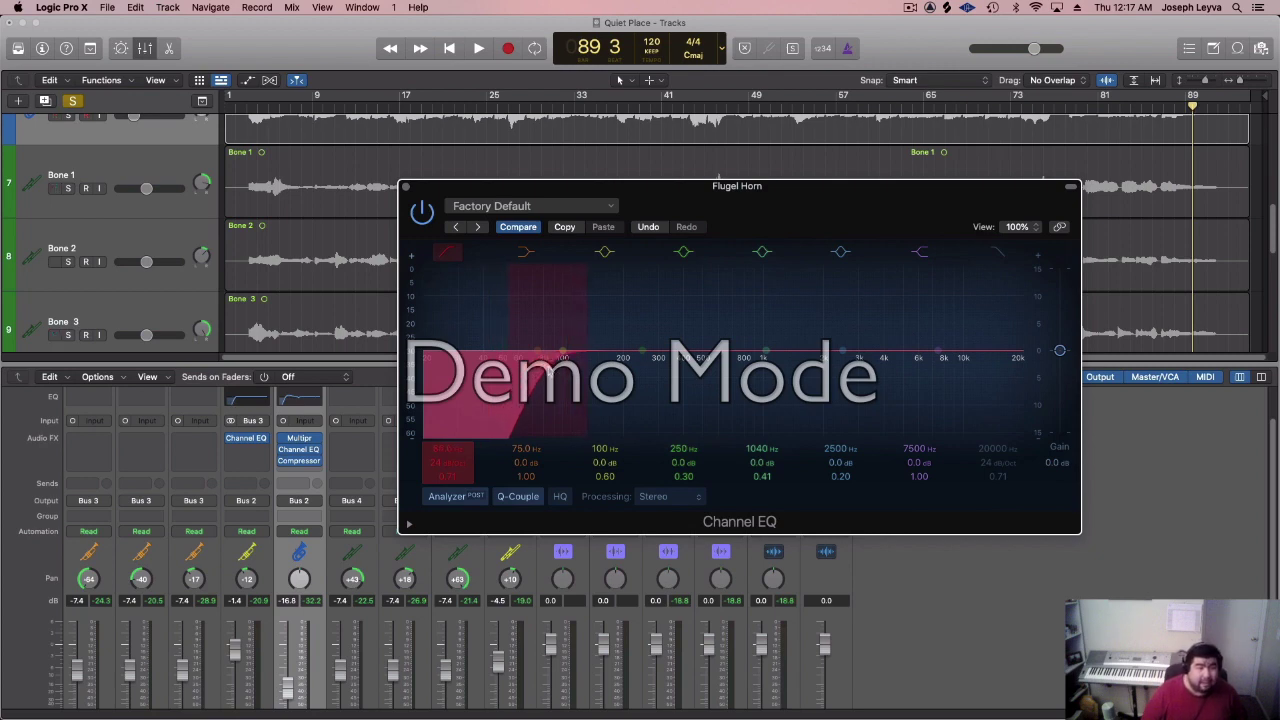
pyautogui.moveTo(549, 371); pyautogui.dragTo(555, 372)
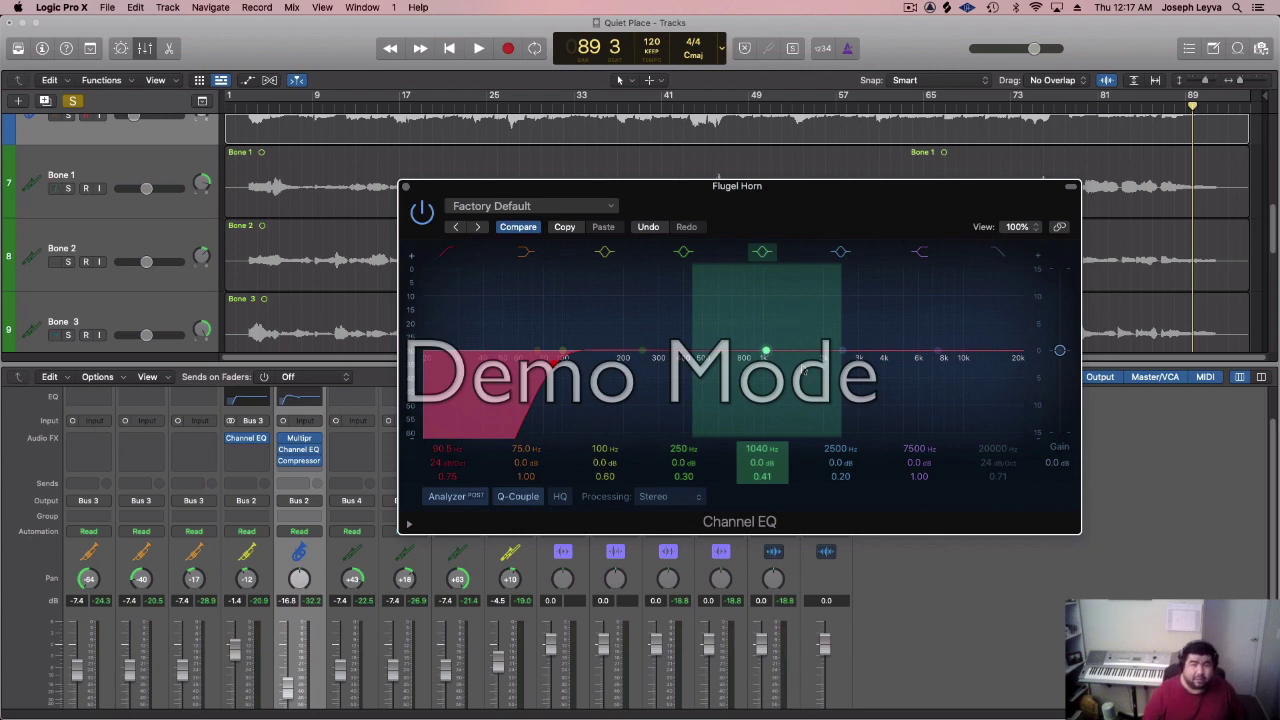
# - Shape the Flugel Horn EQ during playback with a -3.0 dB cut at 1260 Hz, Q 1.90, and a +2.4 dB boost at 280 Hz, Q 1.50
pyautogui.moveTo(765, 354); pyautogui.dragTo(796, 370)
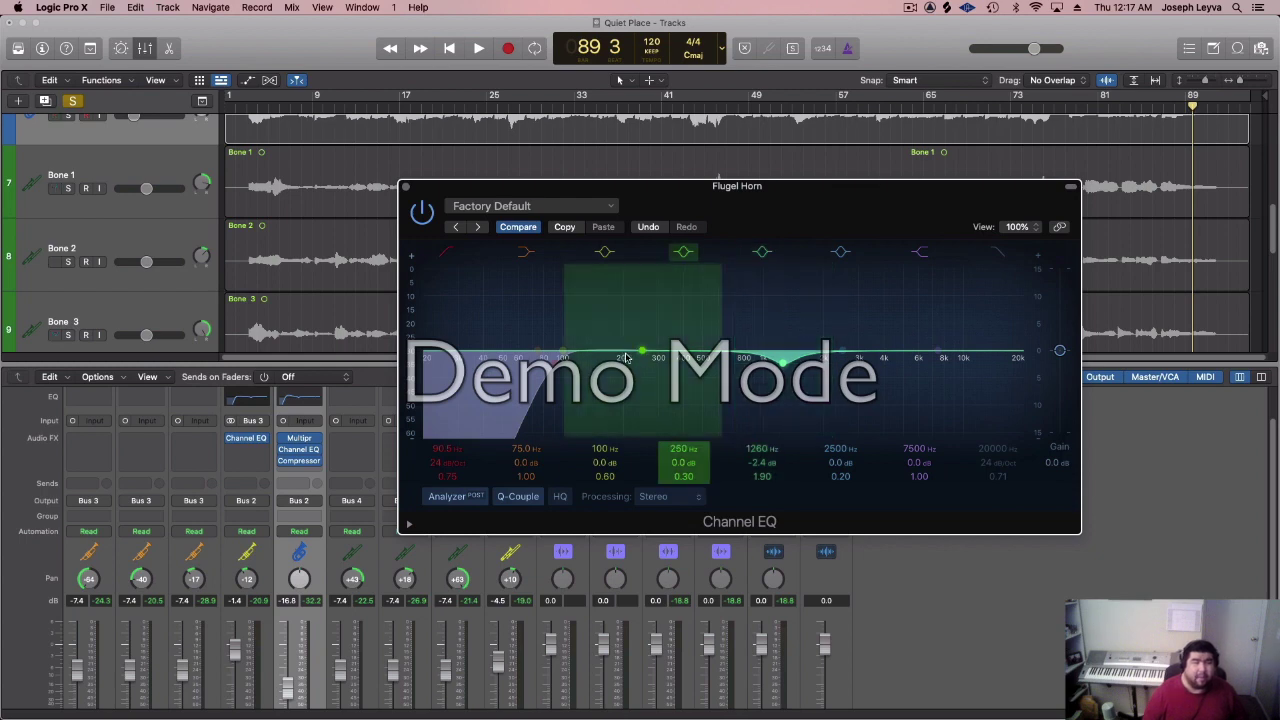
pyautogui.press('space')
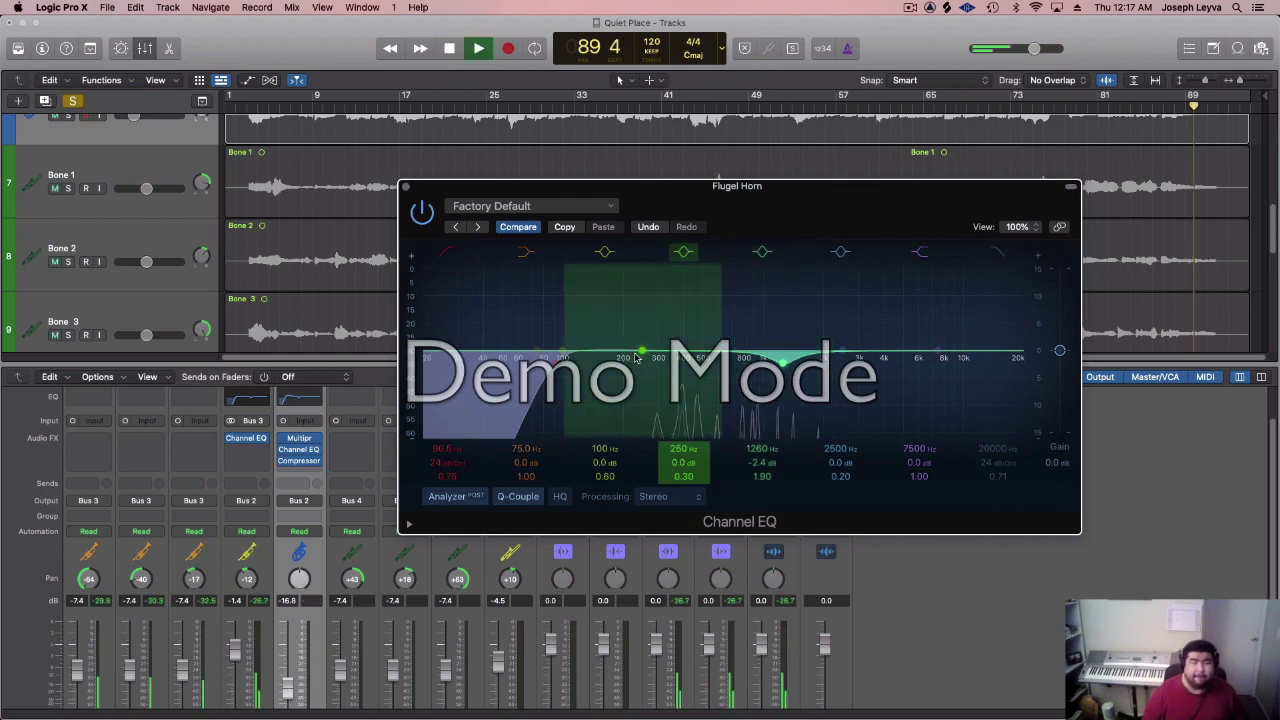
pyautogui.moveTo(641, 353)
pyautogui.mouseDown()
pyautogui.moveTo(660, 347)
pyautogui.moveTo(662, 310)
pyautogui.moveTo(649, 308)
pyautogui.moveTo(677, 337)
pyautogui.moveTo(693, 302)
pyautogui.moveTo(647, 279)
pyautogui.moveTo(653, 330)
pyautogui.moveTo(598, 331)
pyautogui.moveTo(645, 349)
pyautogui.mouseUp()
pyautogui.click(371, 106)
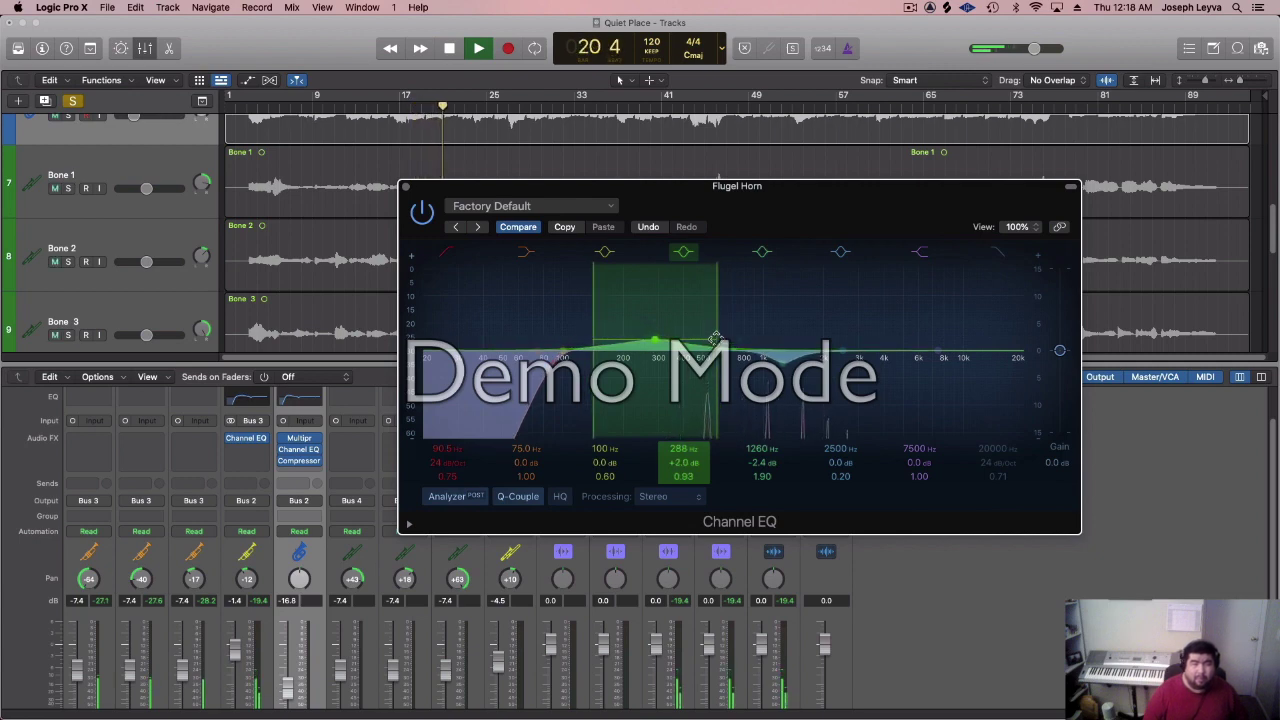
pyautogui.moveTo(712, 342); pyautogui.dragTo(650, 345)
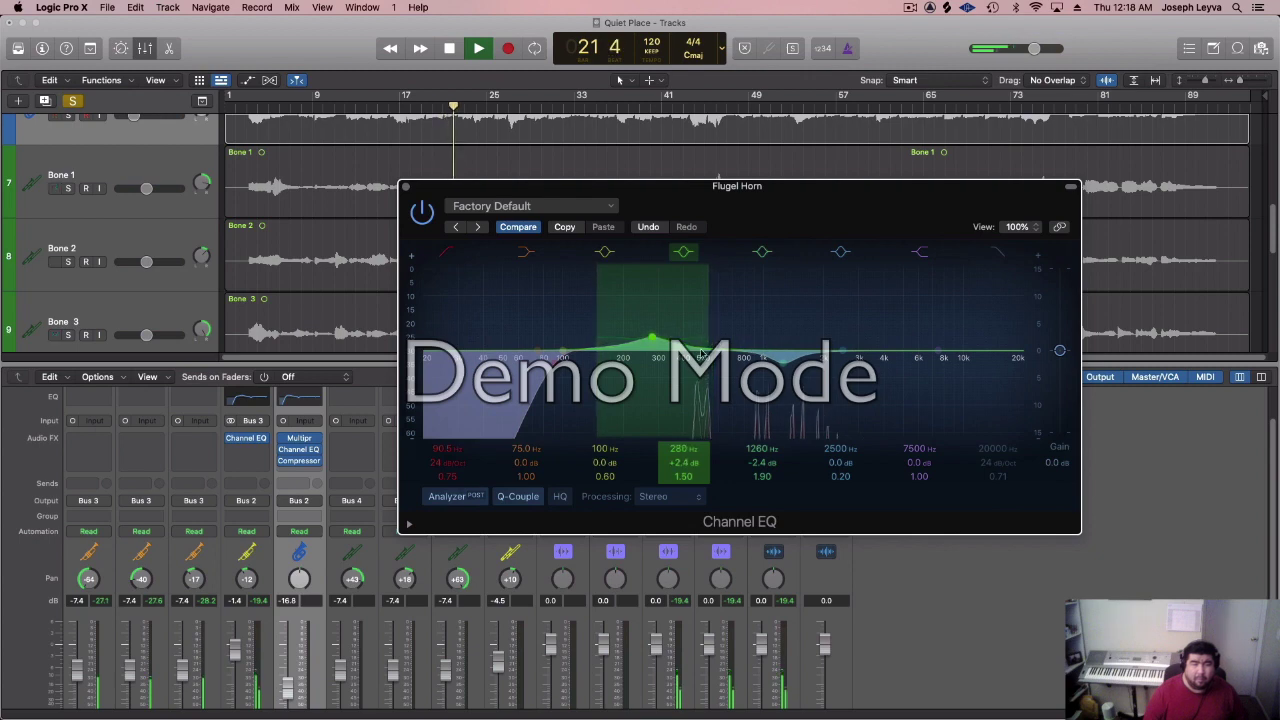
pyautogui.moveTo(782, 365); pyautogui.dragTo(780, 369)
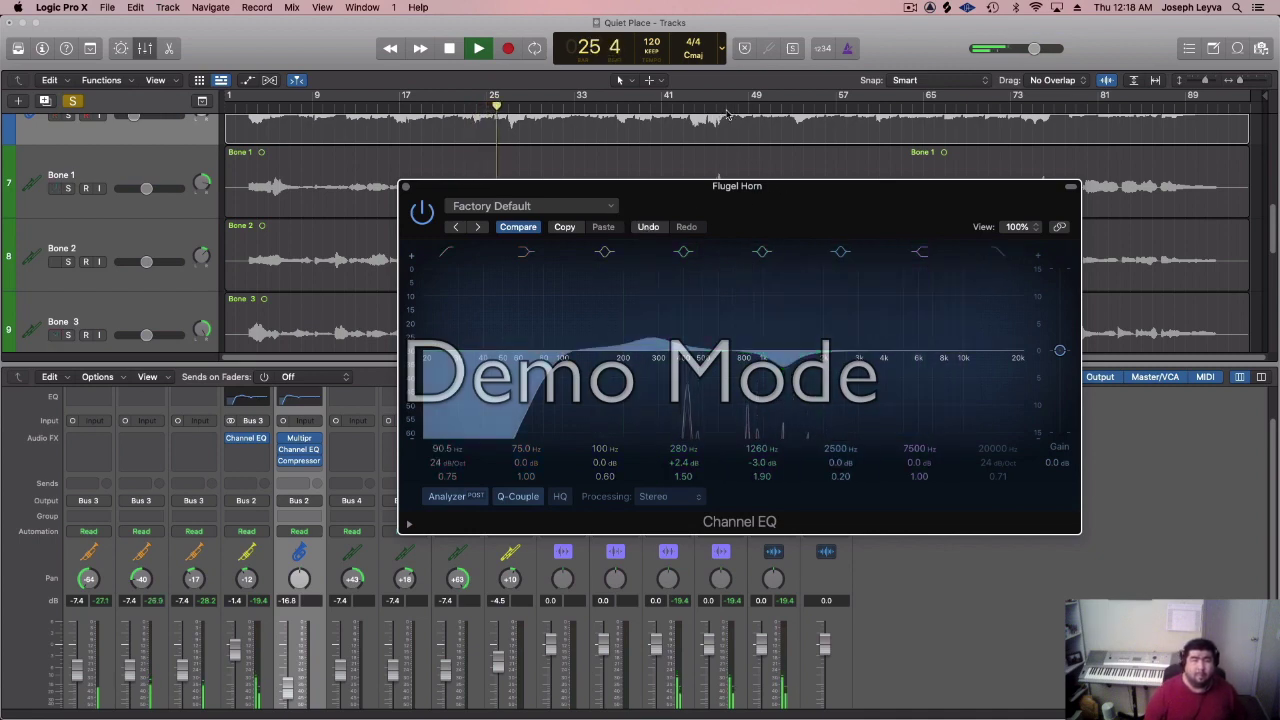
# - Soften the Flugel Horn EQ's upper-mid cut to -2.6 dB at 1240 Hz during playback, stop, and close the EQ
pyautogui.moveTo(1271, 214); pyautogui.dragTo(1268, 188)
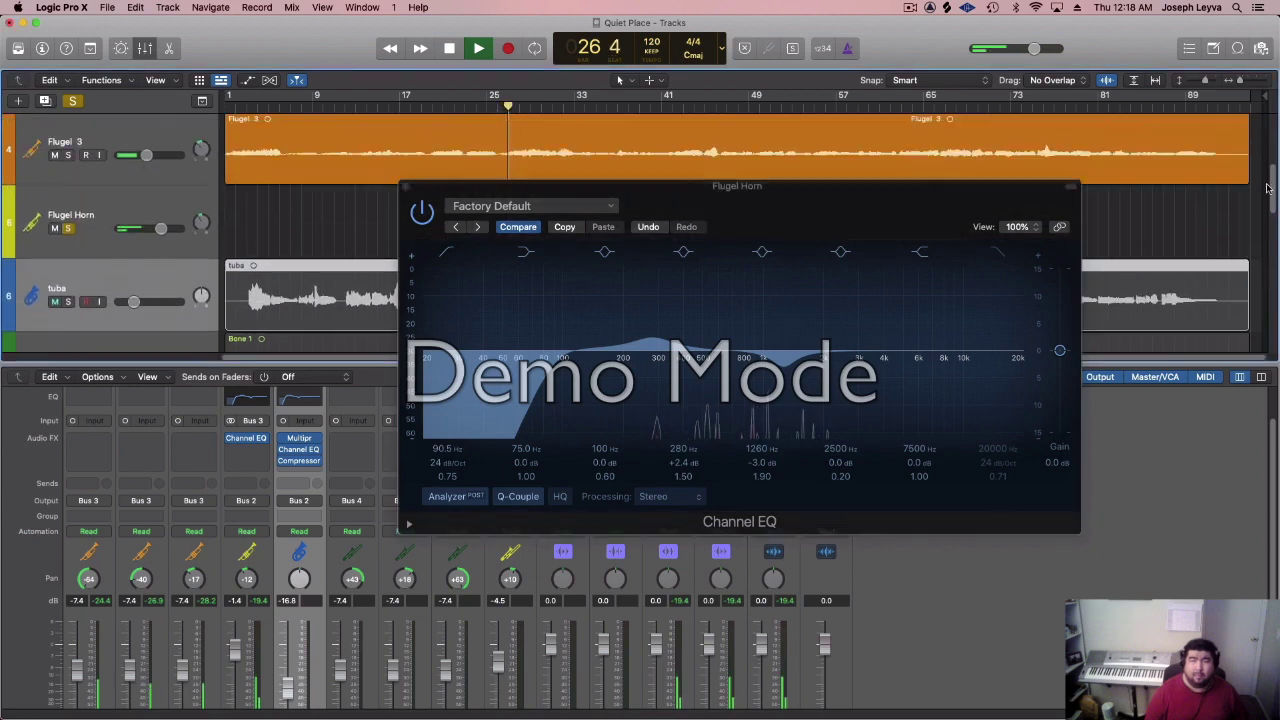
pyautogui.scroll(2, 1268, 188)
pyautogui.scroll(2, 1213, 170)
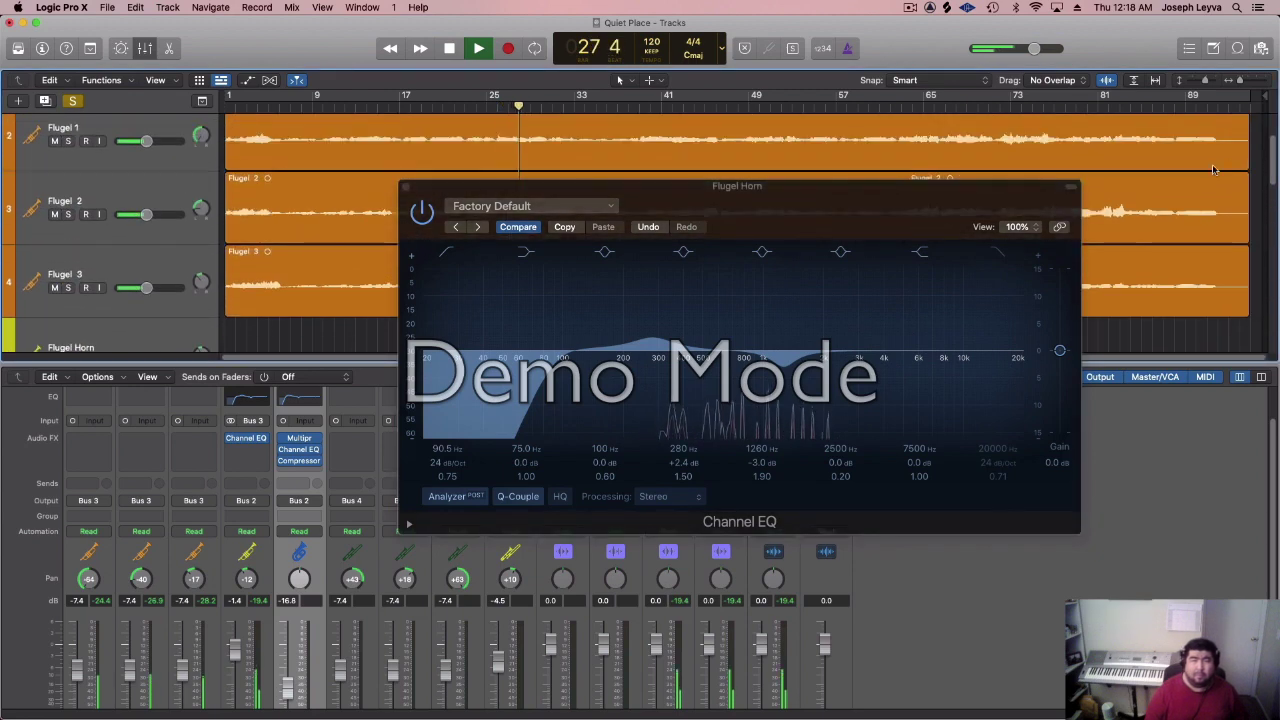
pyautogui.moveTo(903, 191); pyautogui.dragTo(879, 316)
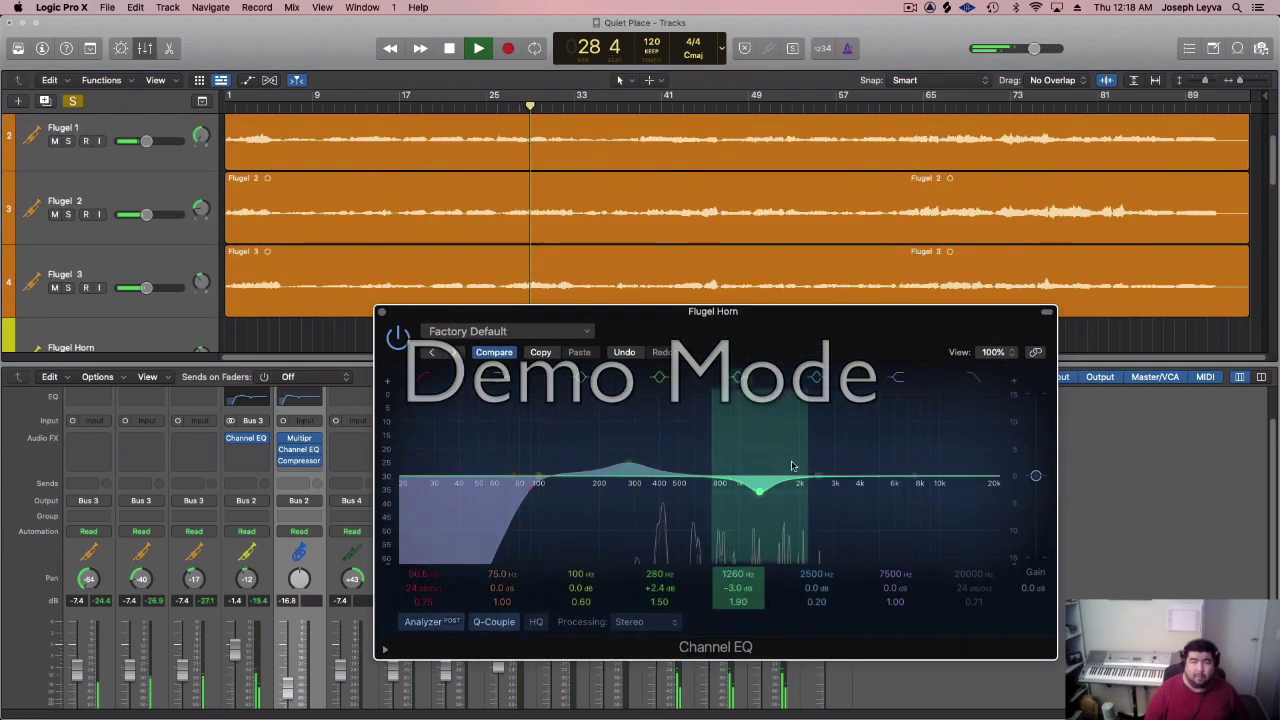
pyautogui.moveTo(760, 490); pyautogui.dragTo(756, 489)
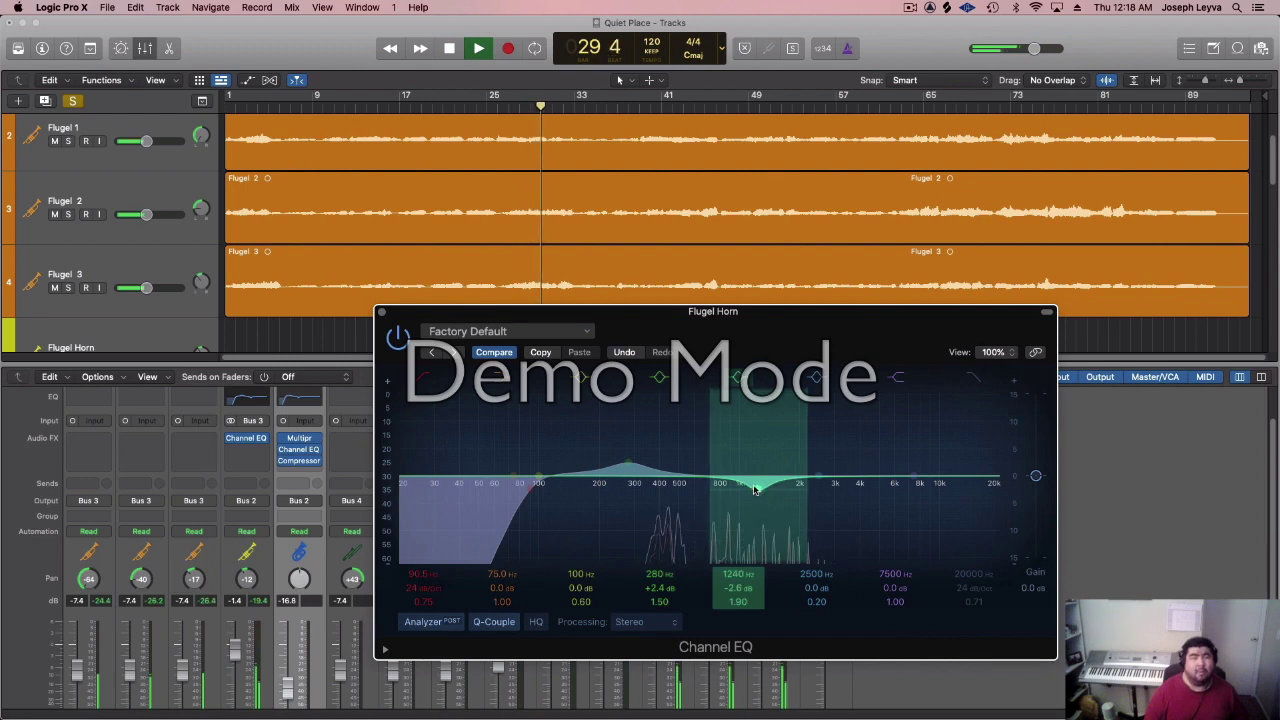
pyautogui.press('space')
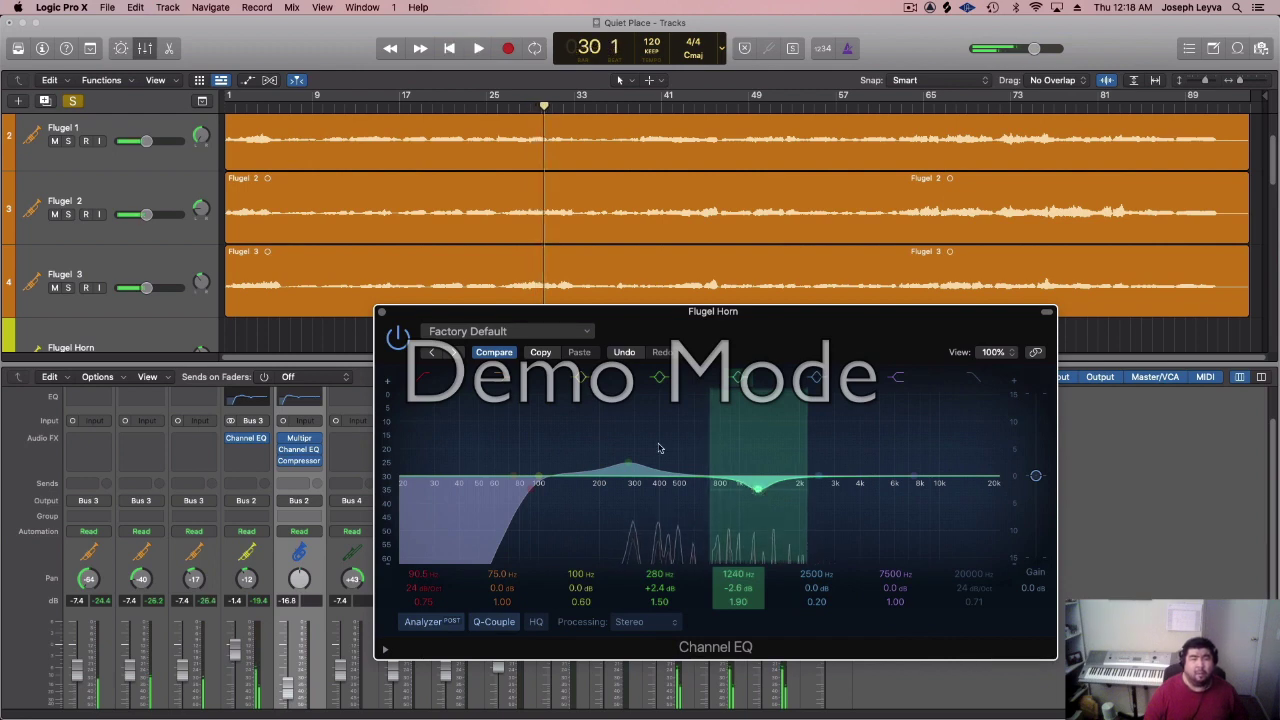
pyautogui.click(381, 312)
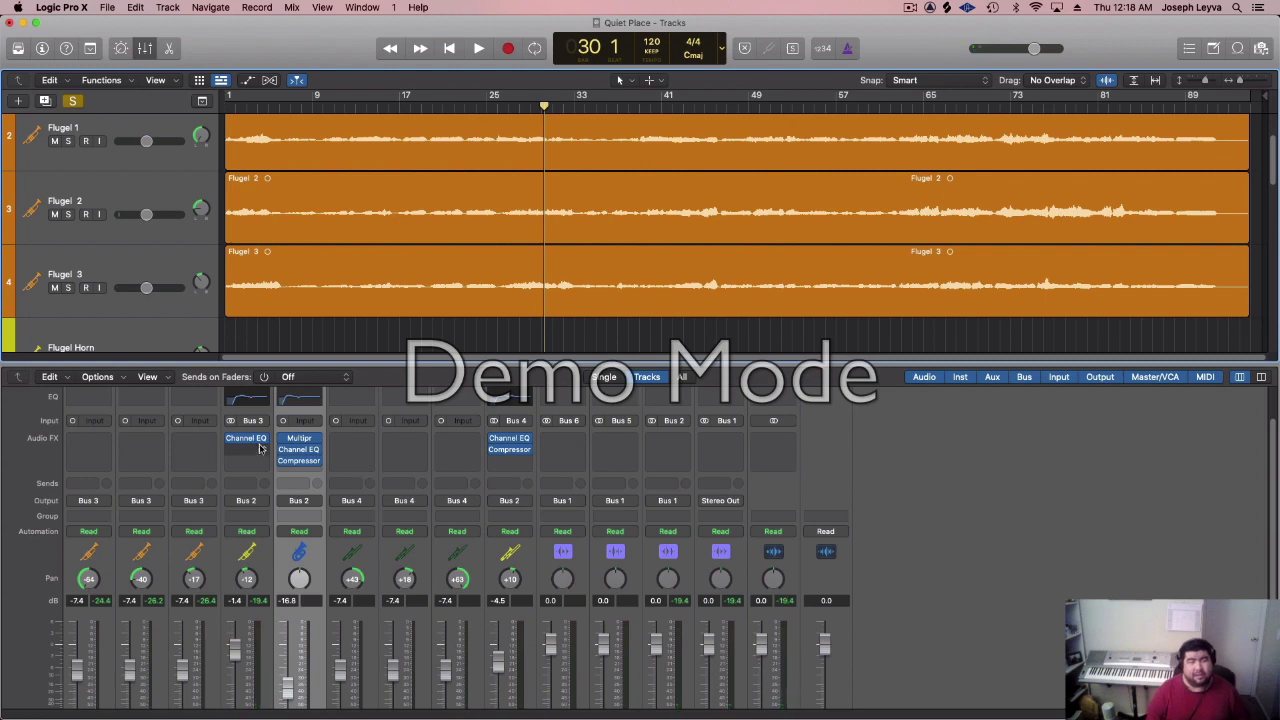
# - Play from bar 62 and retune the Flugel Horn EQ's low-mid boost to +2.2 dB at 346 Hz, Q 2.00
pyautogui.scroll(2, 633, 328)
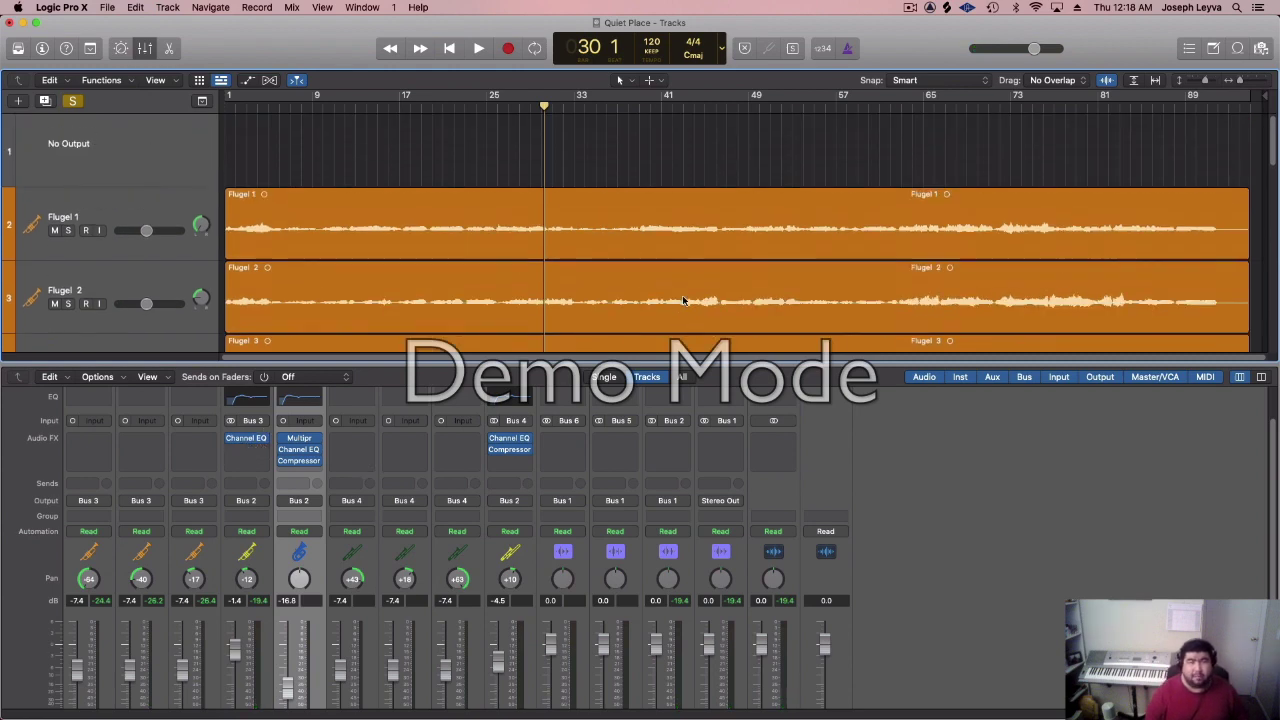
pyautogui.scroll(-2, 664, 217)
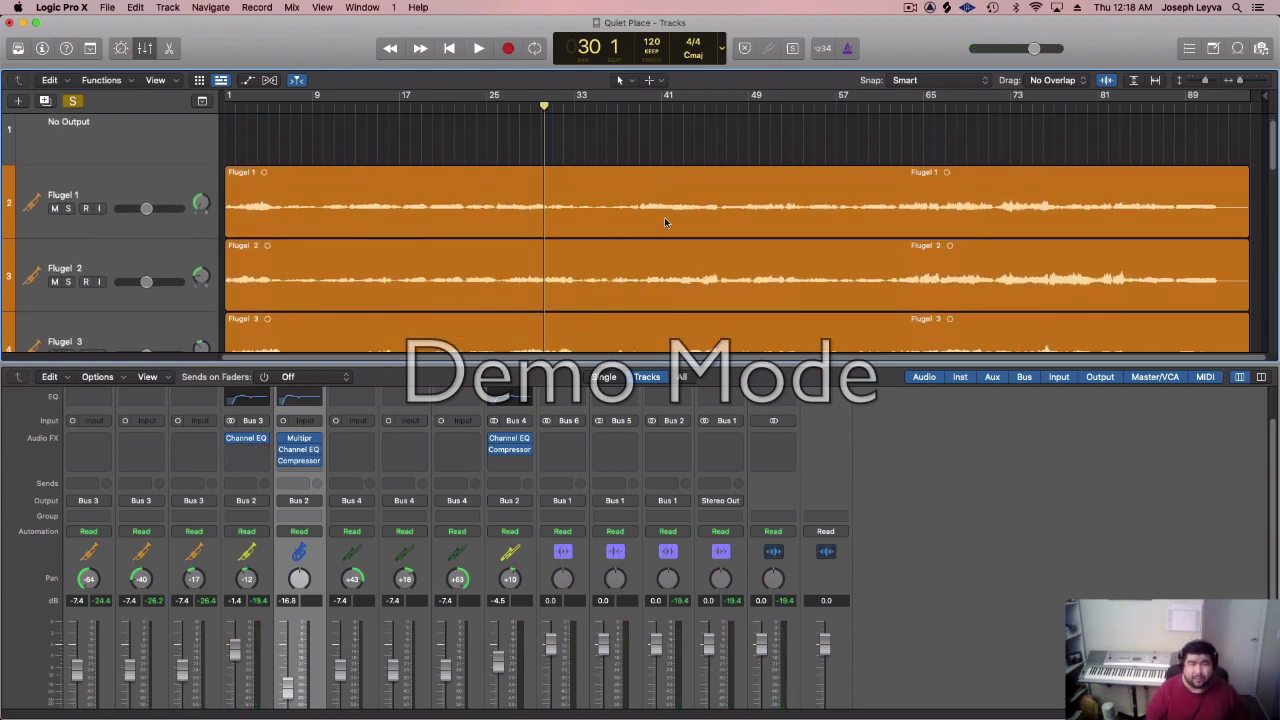
pyautogui.click(638, 107)
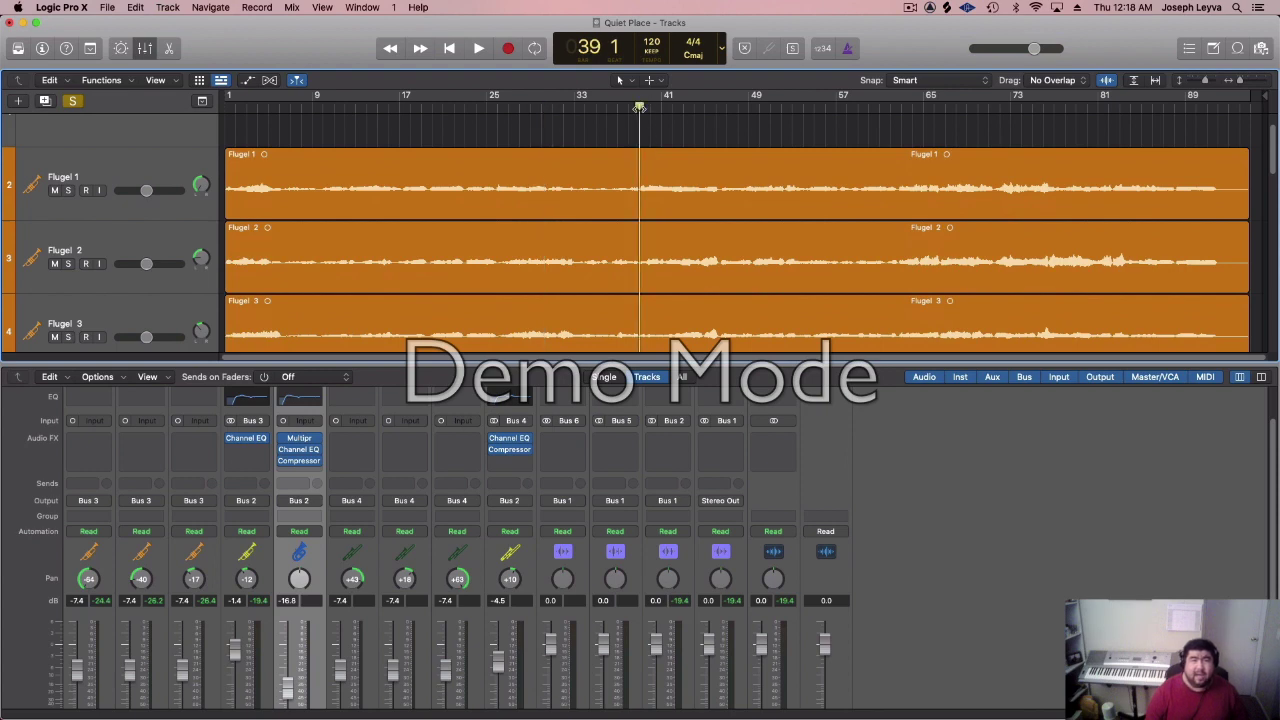
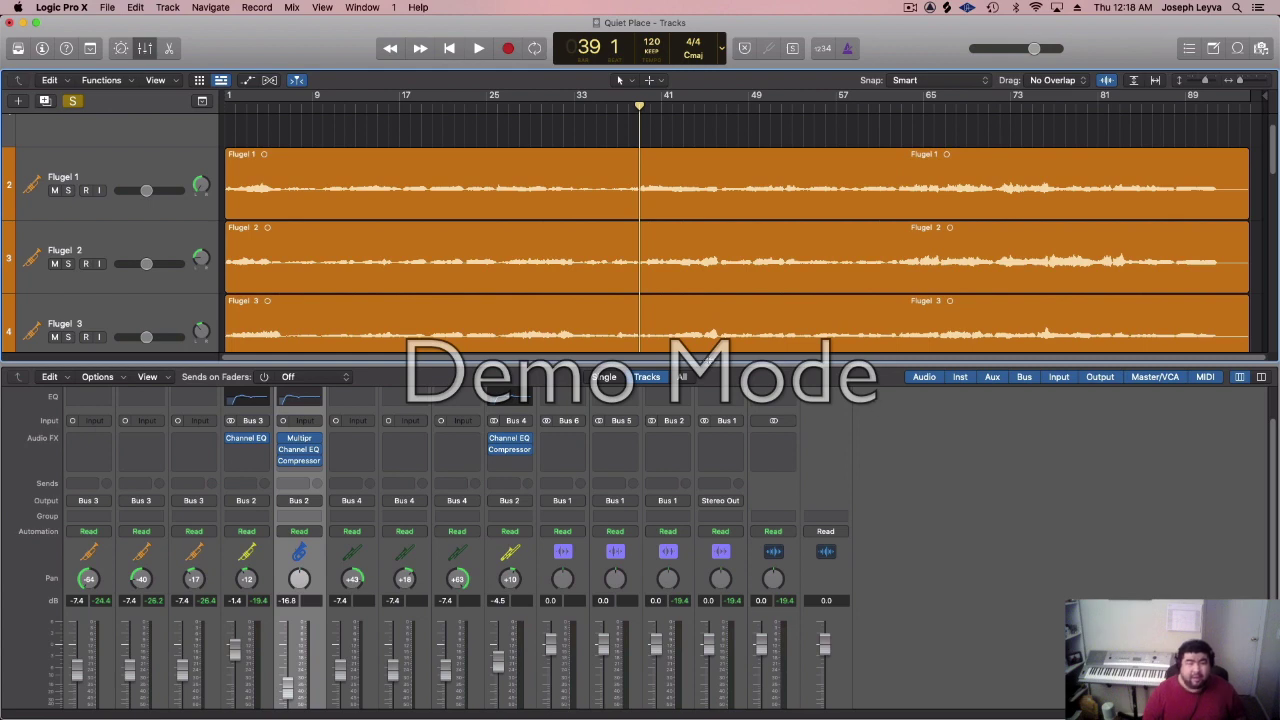
pyautogui.click(683, 108)
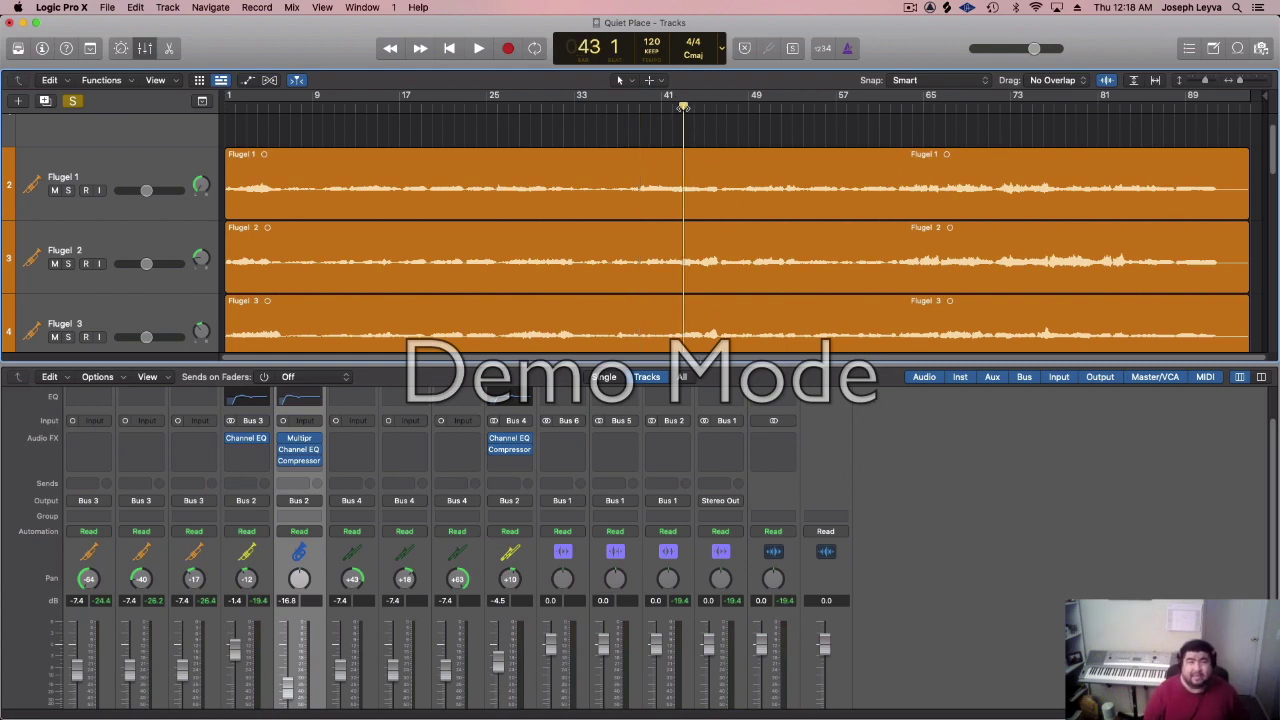
pyautogui.moveTo(680, 106); pyautogui.dragTo(890, 100)
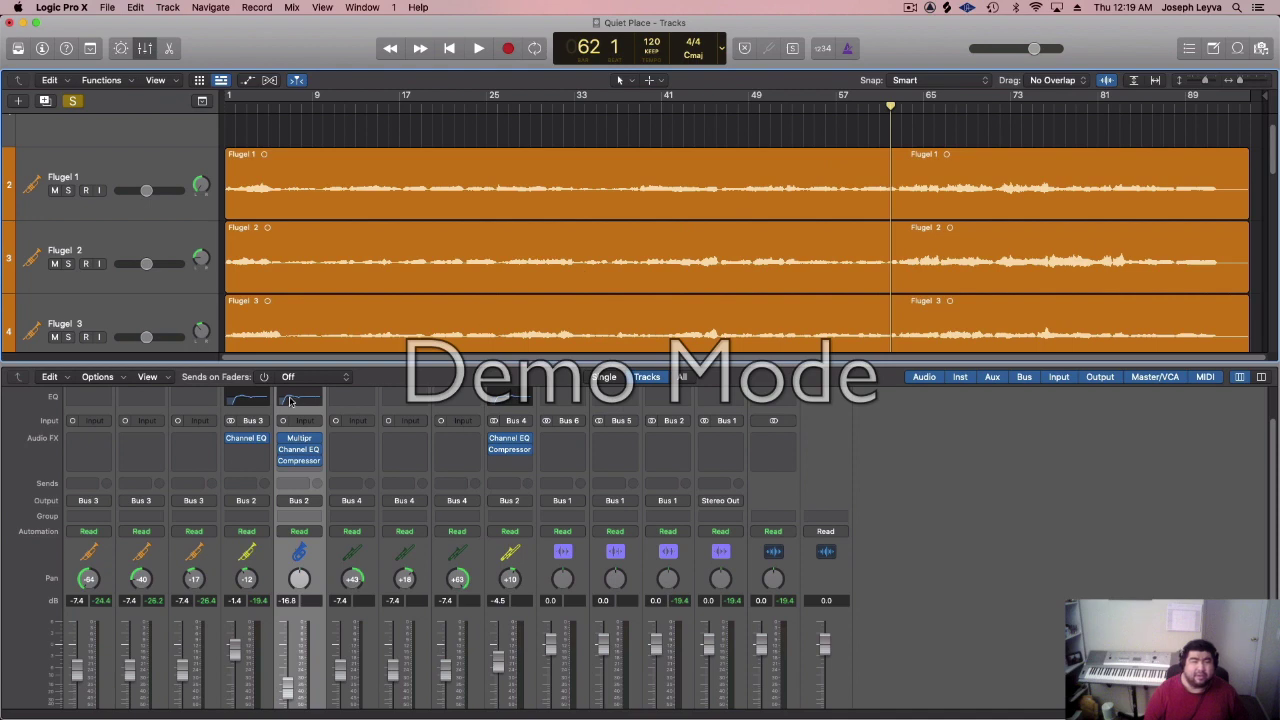
pyautogui.press('space')
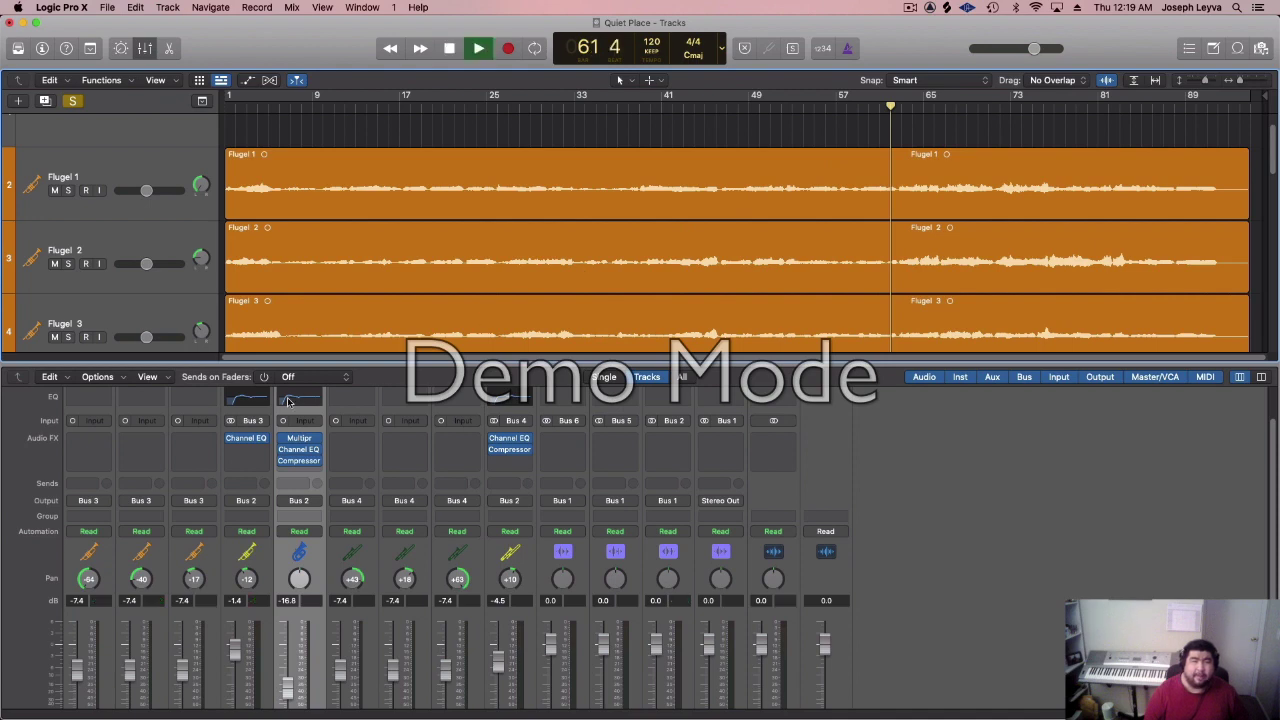
pyautogui.click(247, 438)
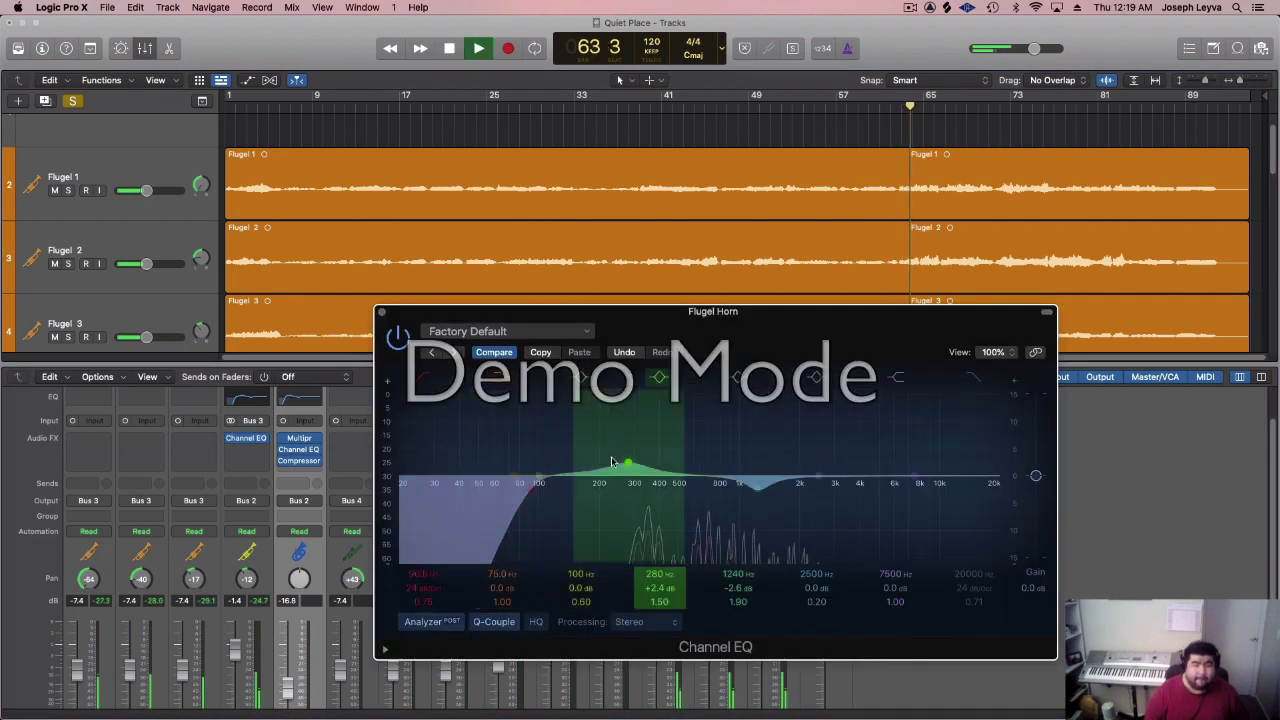
pyautogui.moveTo(627, 463); pyautogui.dragTo(647, 465)
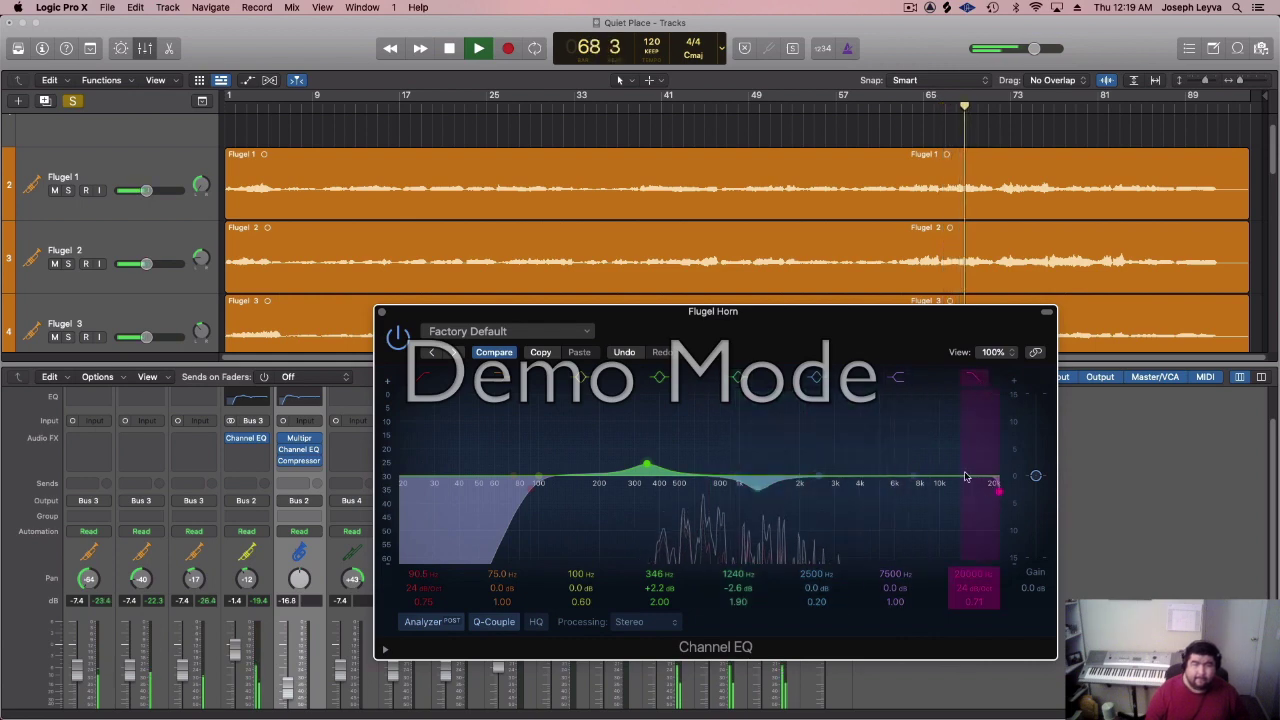
# - Bypass and re-enable the Flugel Horn Channel EQ during playback to compare, closing its window and stopping playback
pyautogui.click(398, 337)
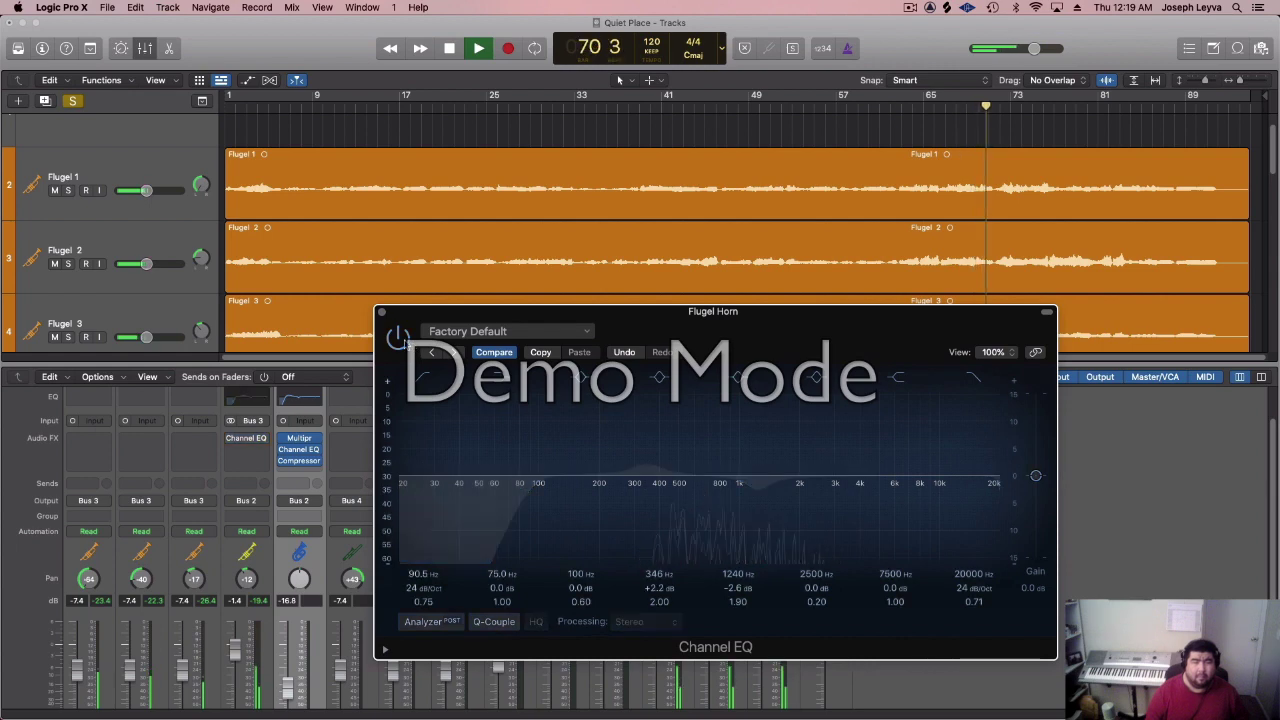
pyautogui.click(398, 337)
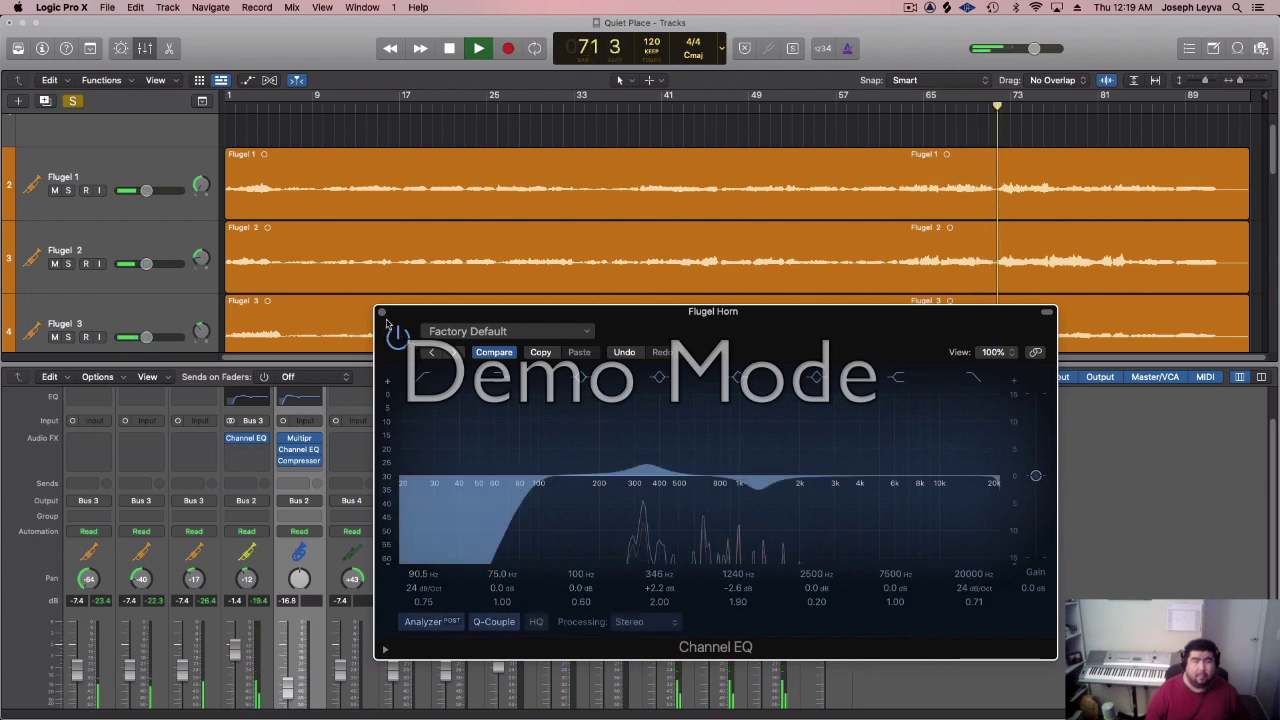
pyautogui.click(382, 313)
pyautogui.press('space')
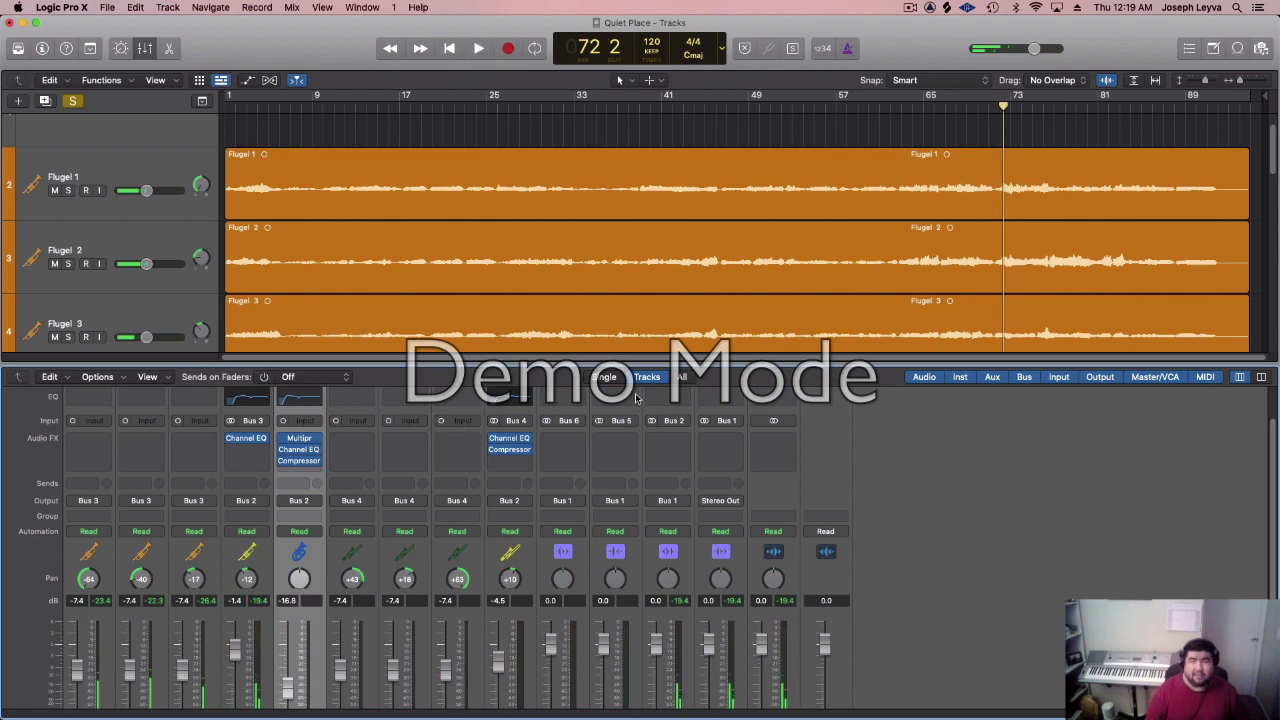
# - Compare the Flugel Horn bus without and with its Channel EQ while playing from bar 63, leaving the EQ enabled
pyautogui.click(908, 110)
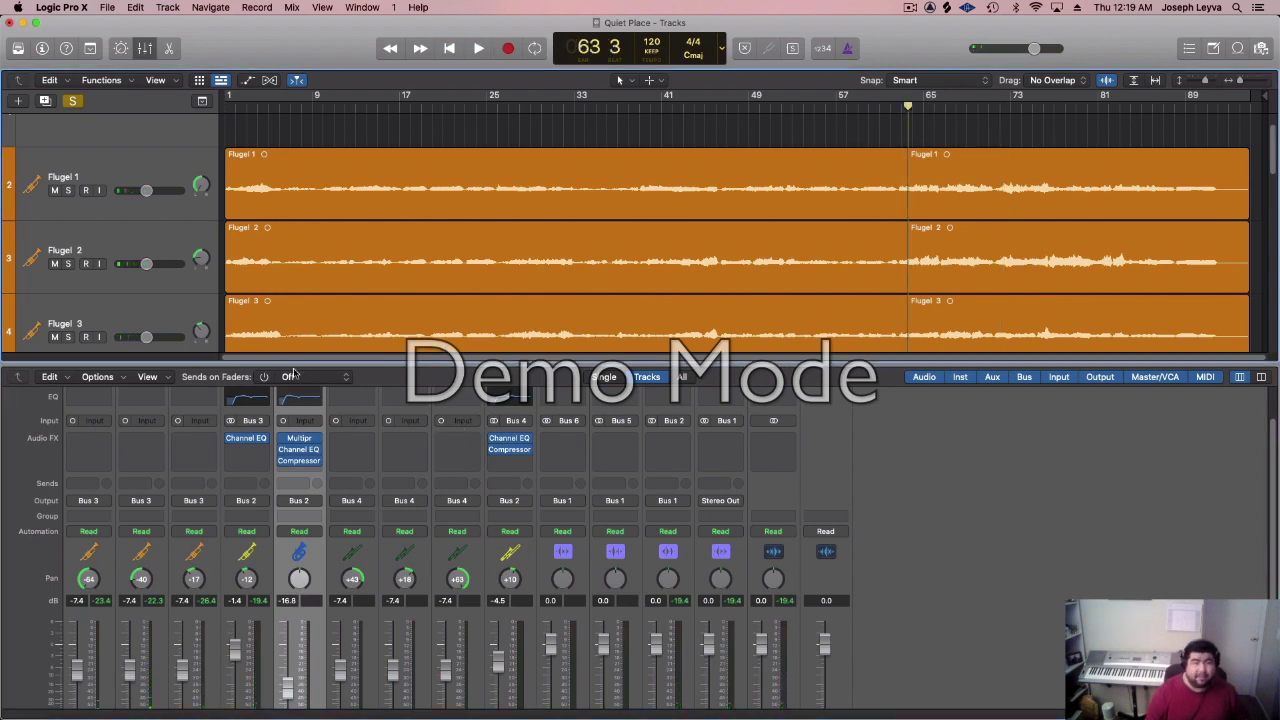
pyautogui.click(230, 439)
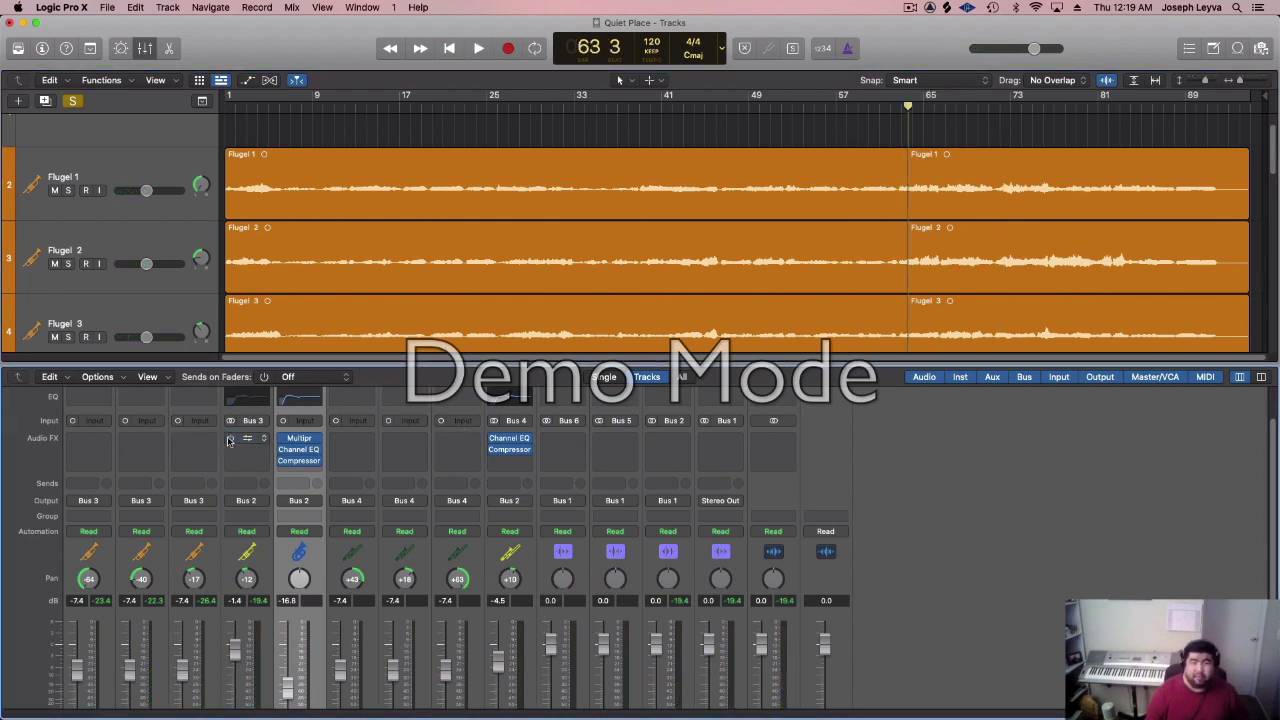
pyautogui.press('space')
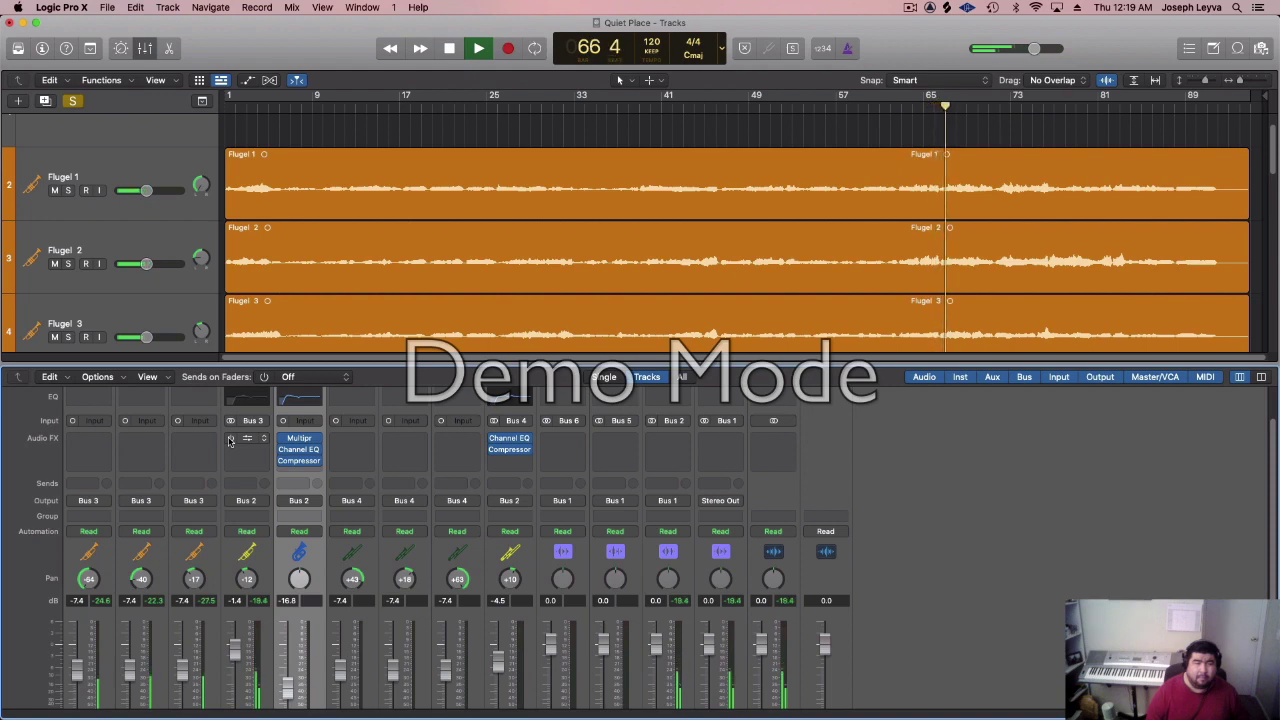
pyautogui.click(231, 441)
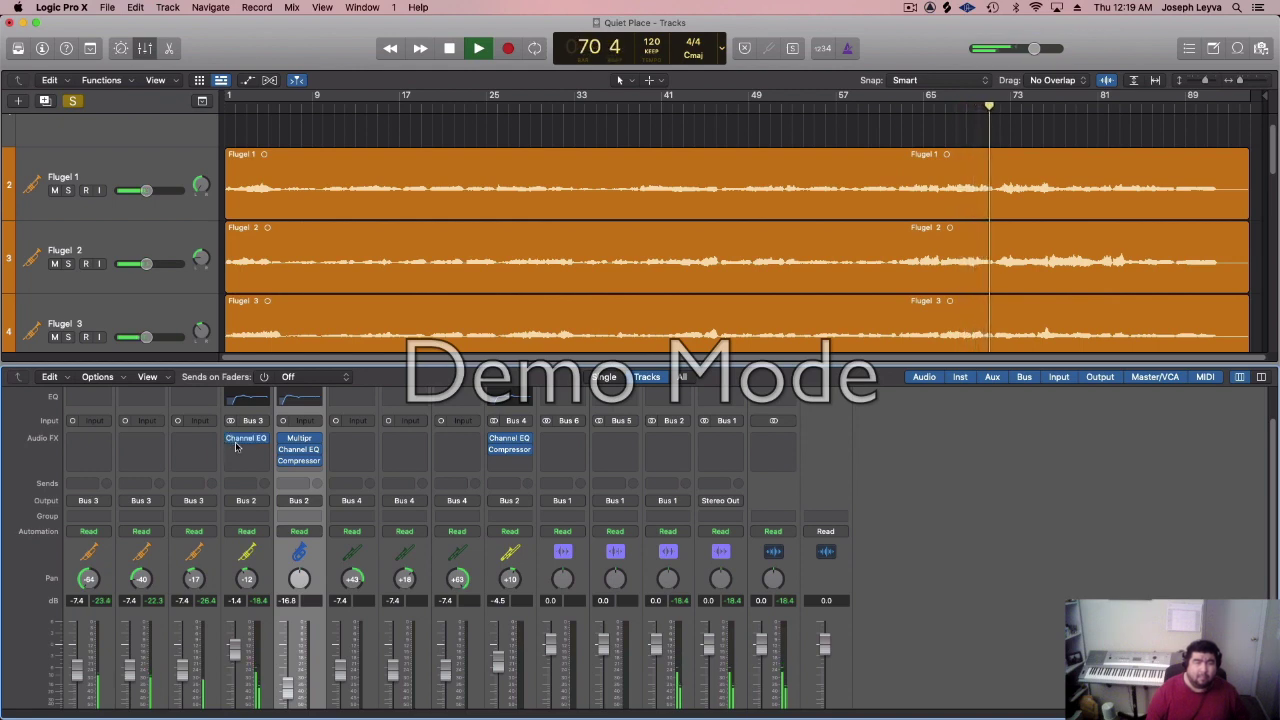
pyautogui.press('space')
# - Insert a stereo Compressor after the Channel EQ on the Flugel Horn bus, using the Vintage FET model with auto gain and auto release off
pyautogui.click(249, 450)
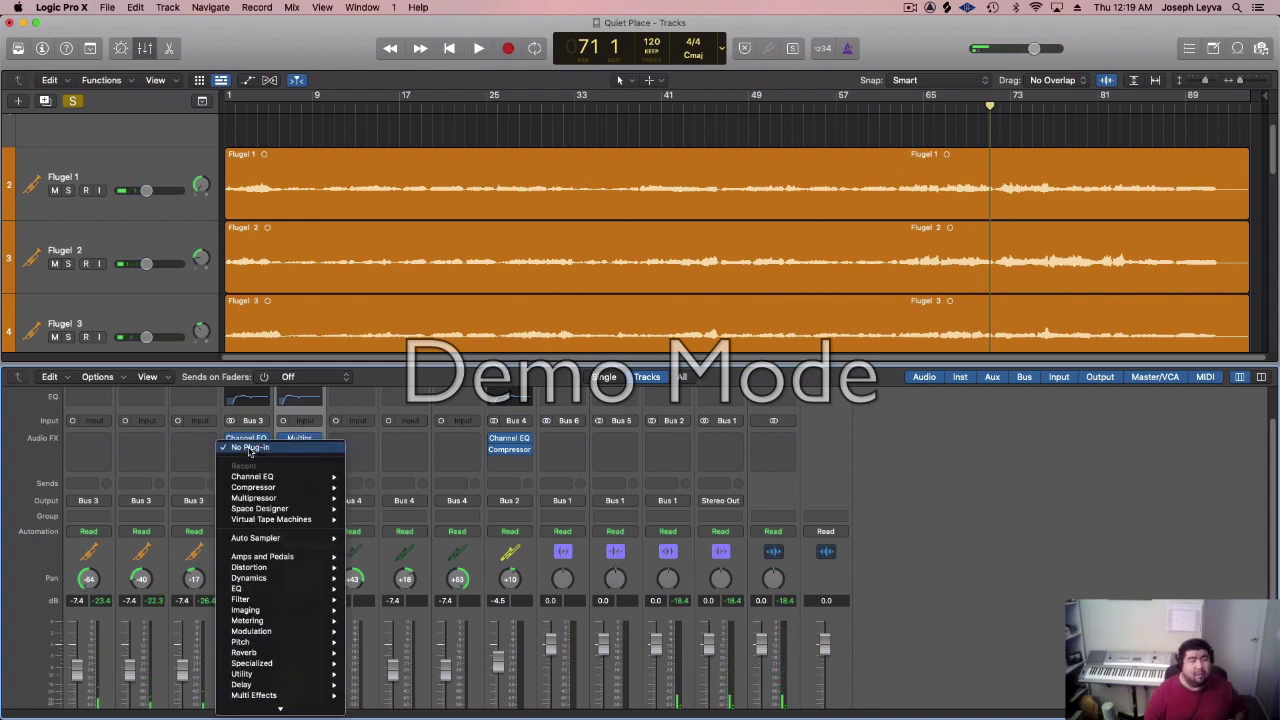
pyautogui.moveTo(257, 490)
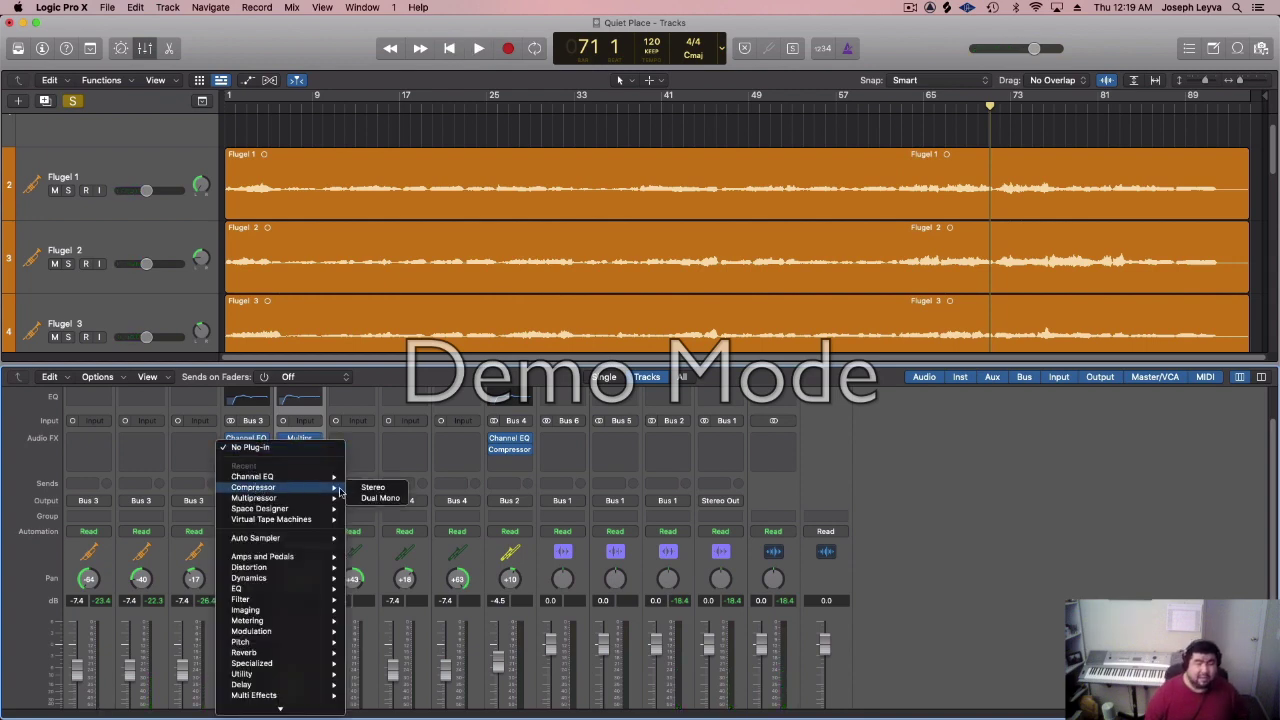
pyautogui.click(372, 488)
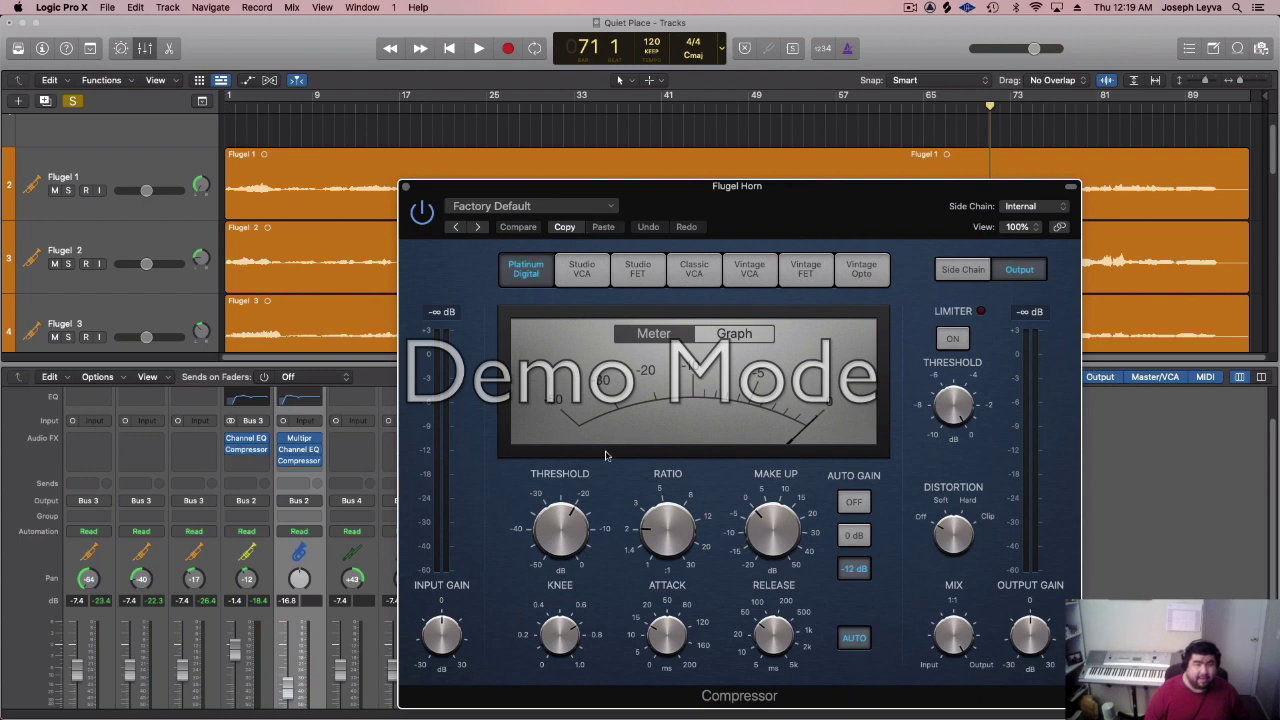
pyautogui.click(808, 269)
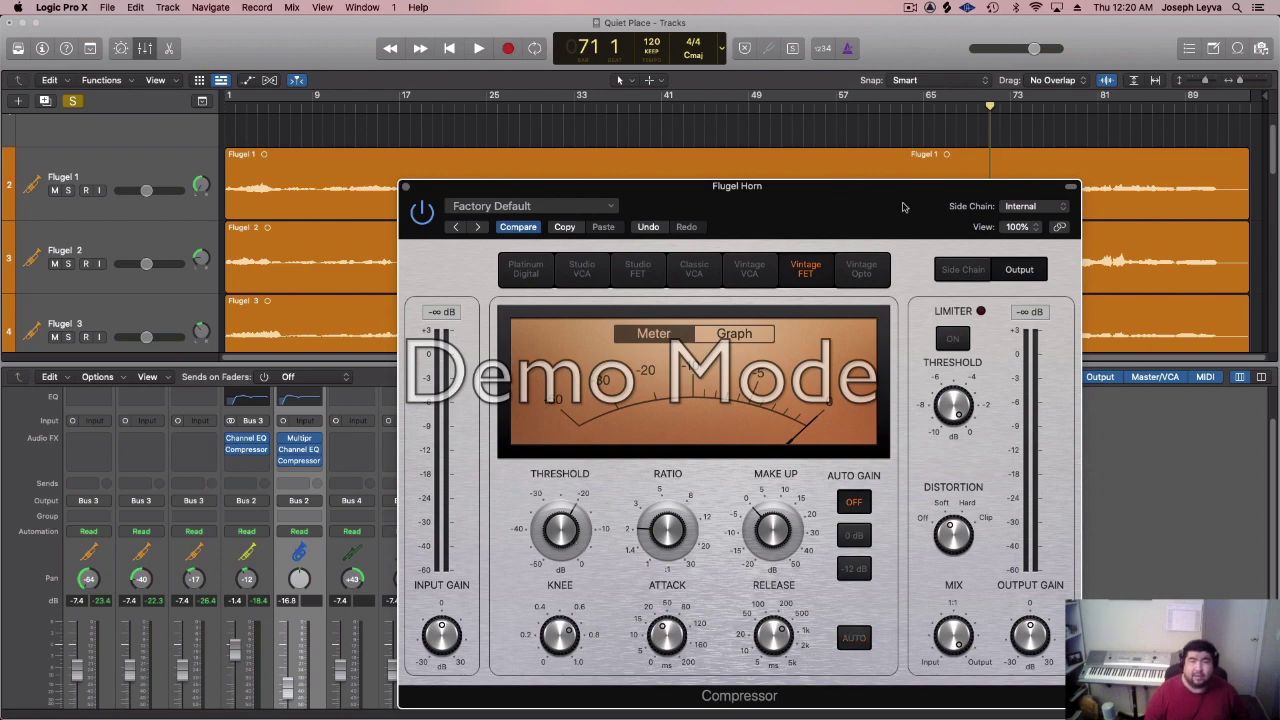
# - Lower the Flugel Horn Compressor's threshold to about -25 dB while playing from bar 72 and close the plug-in
pyautogui.moveTo(902, 207); pyautogui.dragTo(657, 217)
pyautogui.click(999, 110)
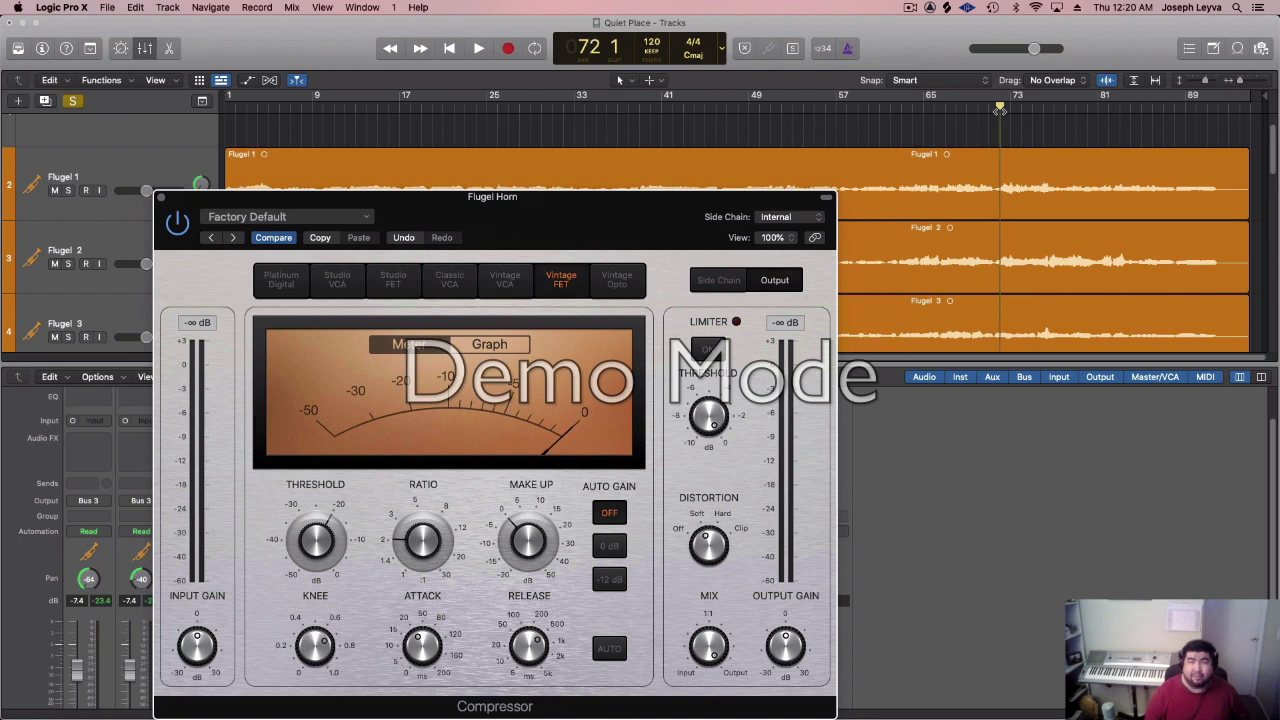
pyautogui.moveTo(318, 522)
pyautogui.press('space')
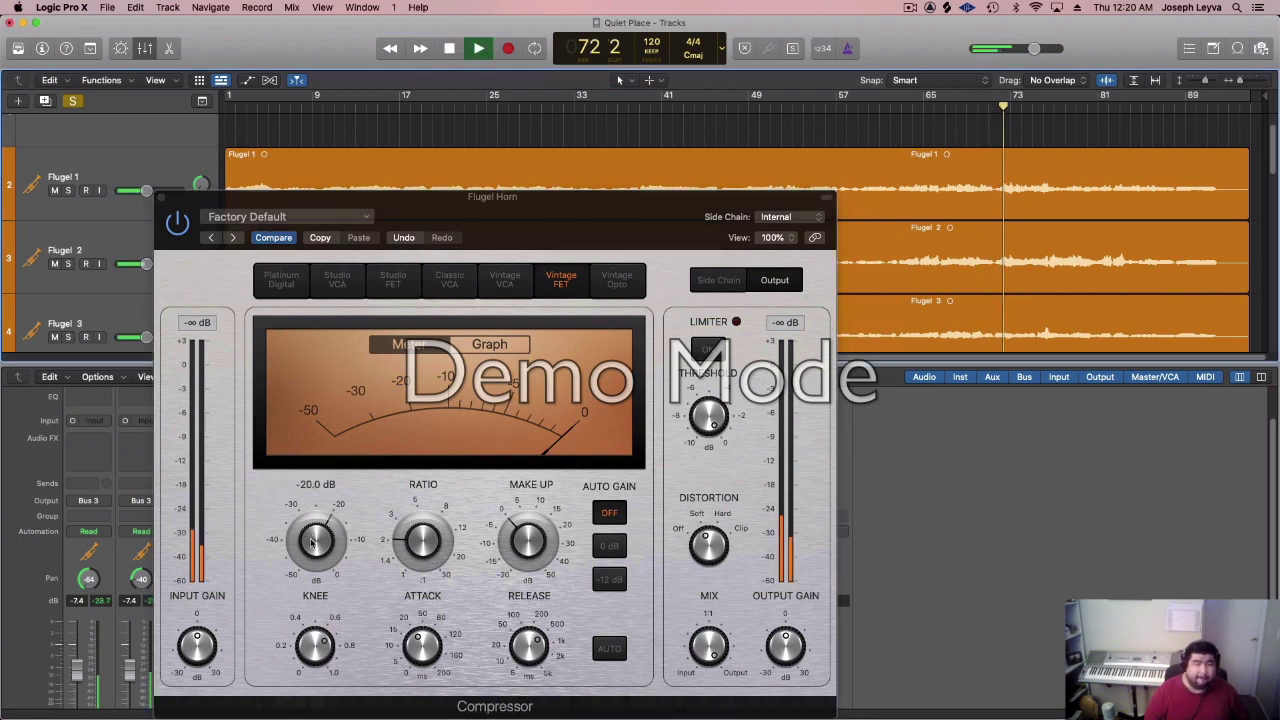
pyautogui.moveTo(311, 543); pyautogui.dragTo(313, 565)
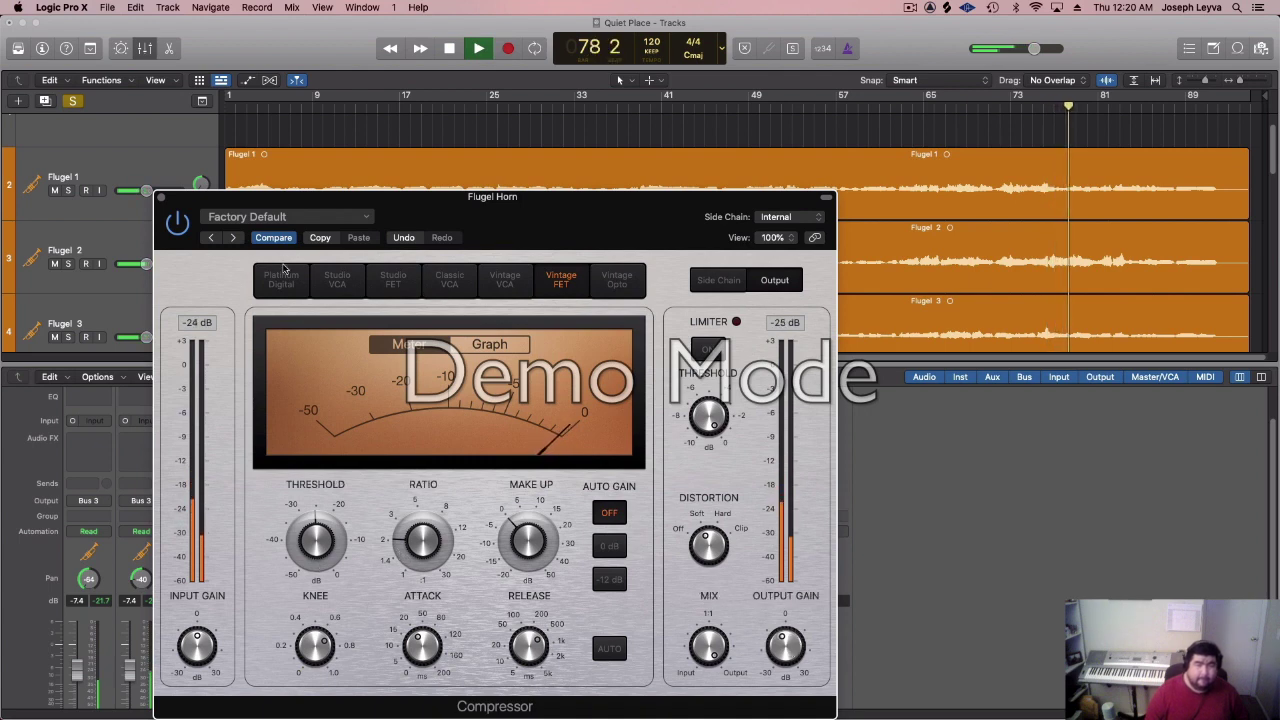
pyautogui.click(160, 197)
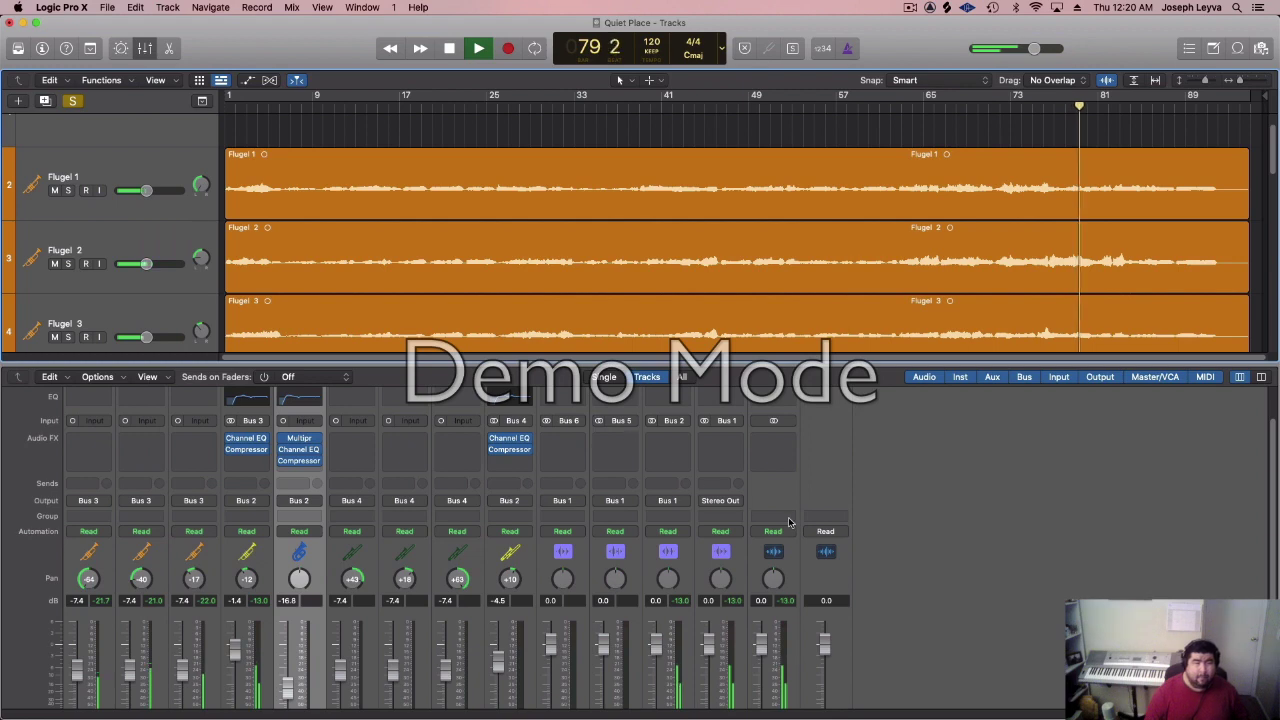
# - Solo the tuba and the Trombone bus alongside the Flugel Horn bus, stop playback, and move the playhead to bar 39
pyautogui.scroll(-3, 869, 458)
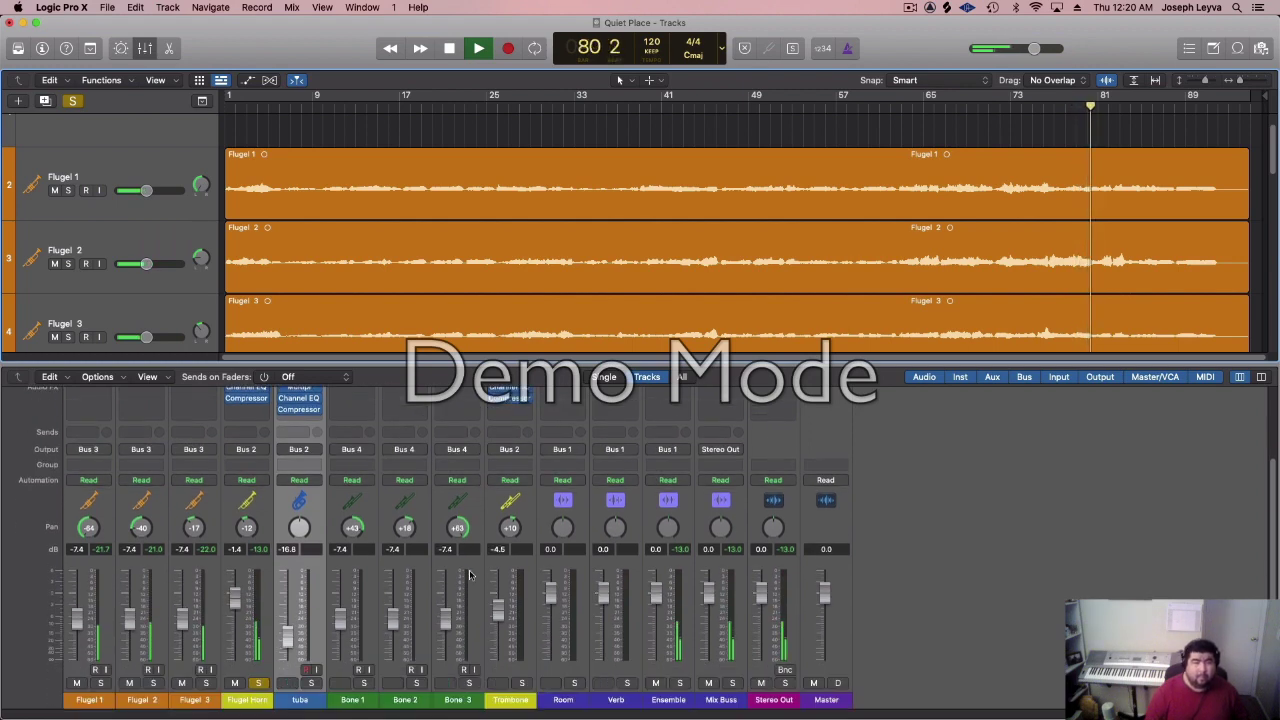
pyautogui.press('space')
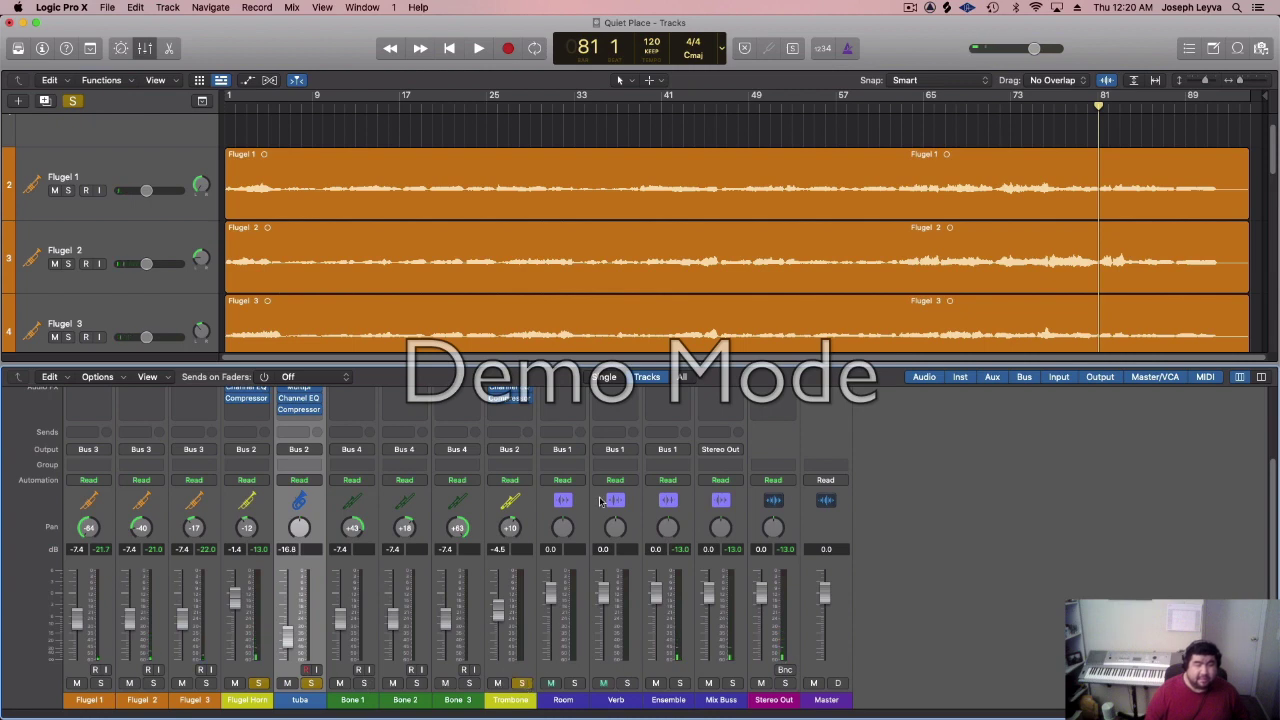
pyautogui.click(645, 111)
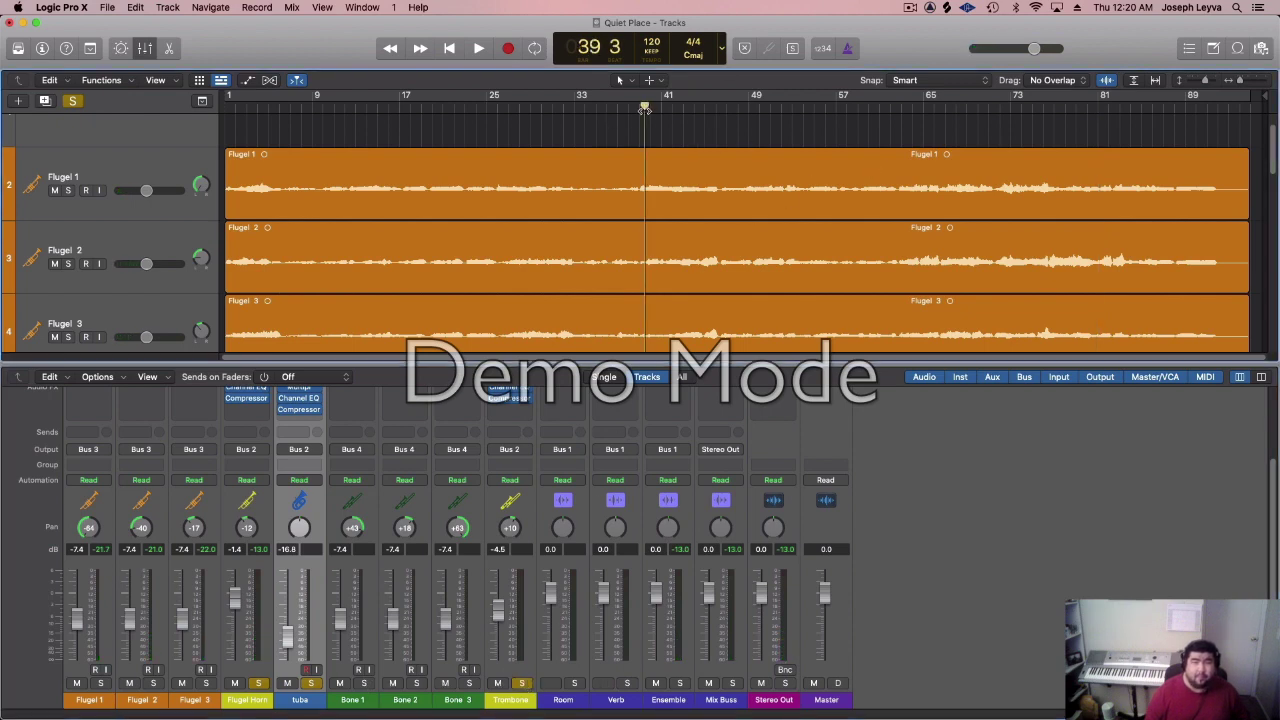
# - Play the mix from bar 39 and raise the Flugel Horn channel's fader to -0.9 dB
pyautogui.press('space')
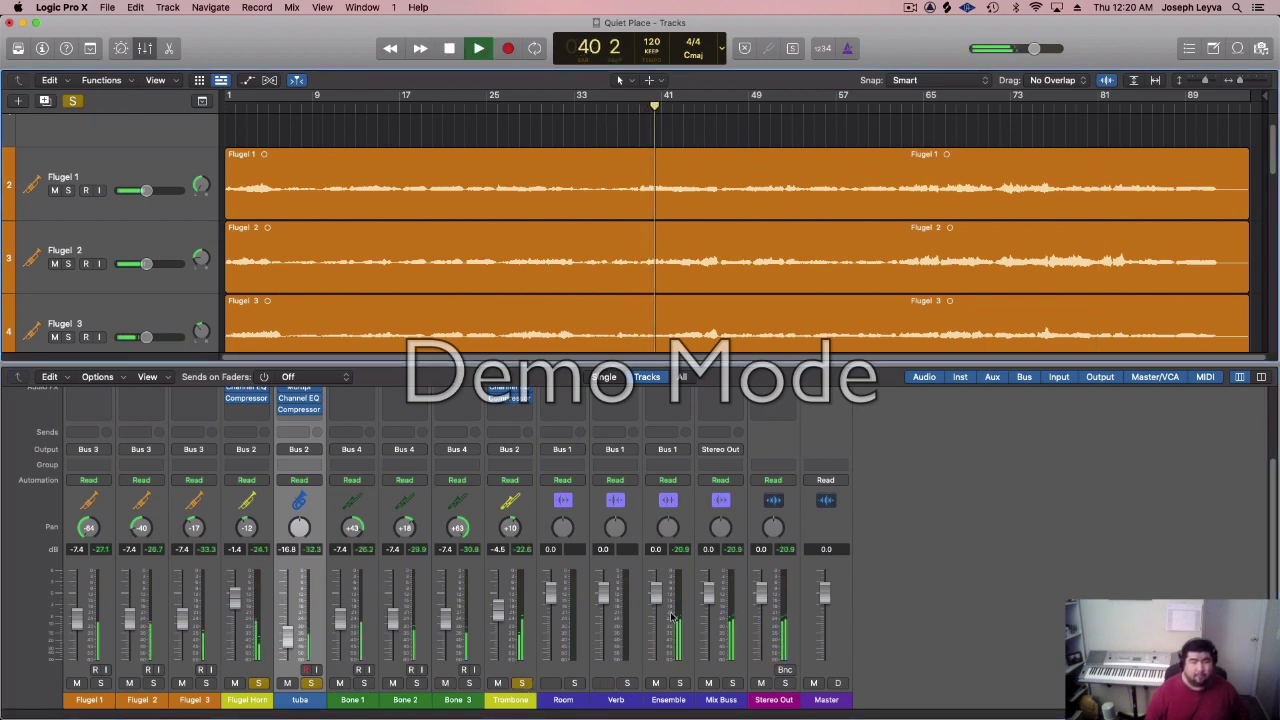
pyautogui.click(241, 600)
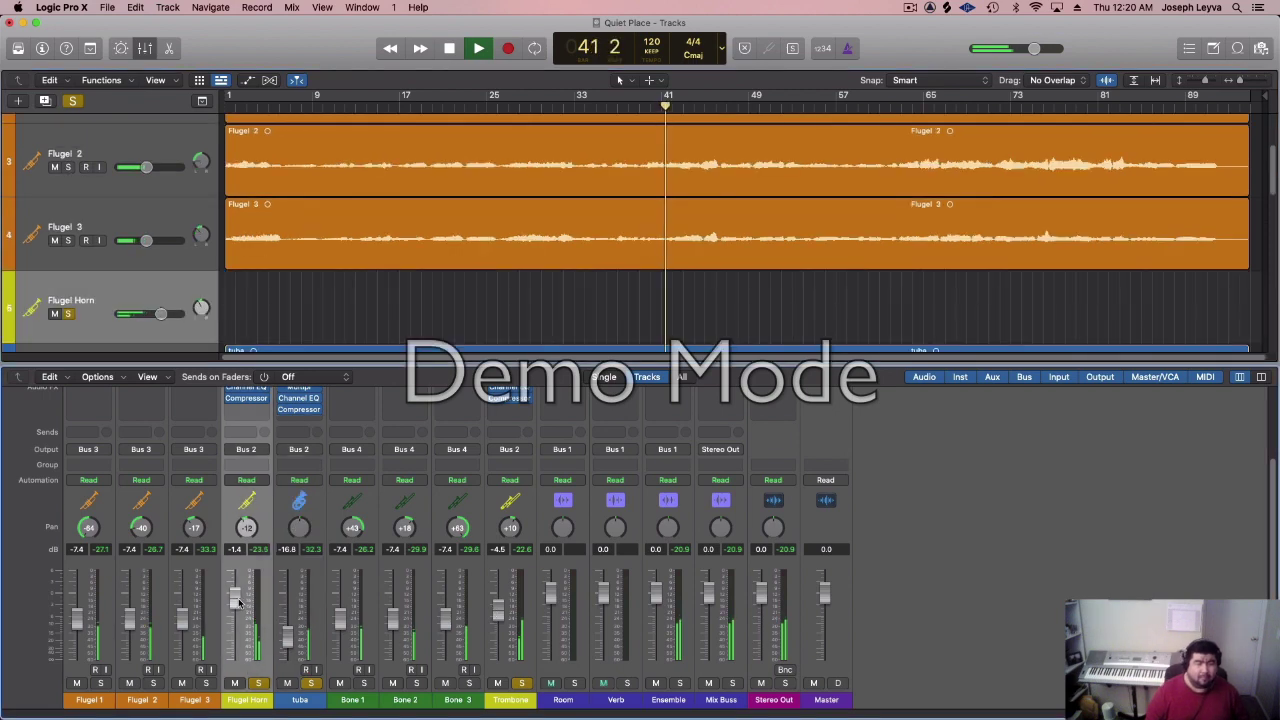
pyautogui.moveTo(237, 602); pyautogui.dragTo(237, 600)
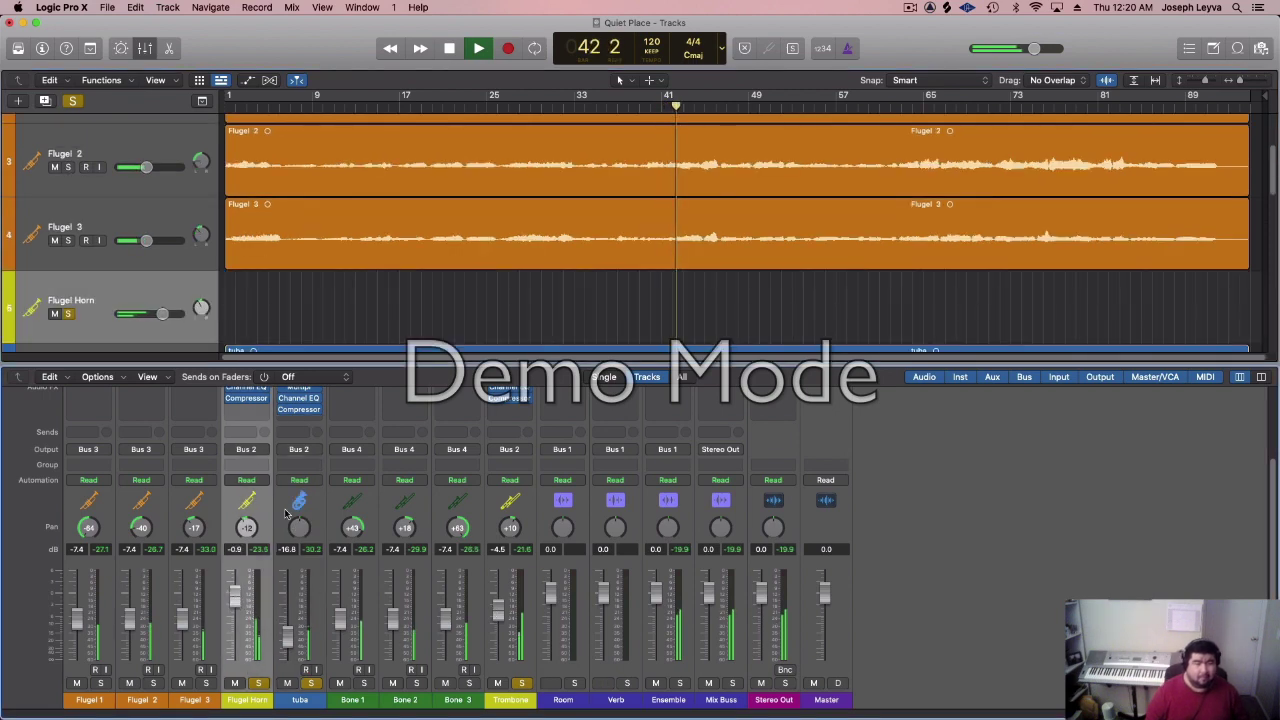
# - Check the output gain and threshold in the Flugel Horn channel's Compressor during playback, close the plug-in and stop playback
pyautogui.click(256, 402)
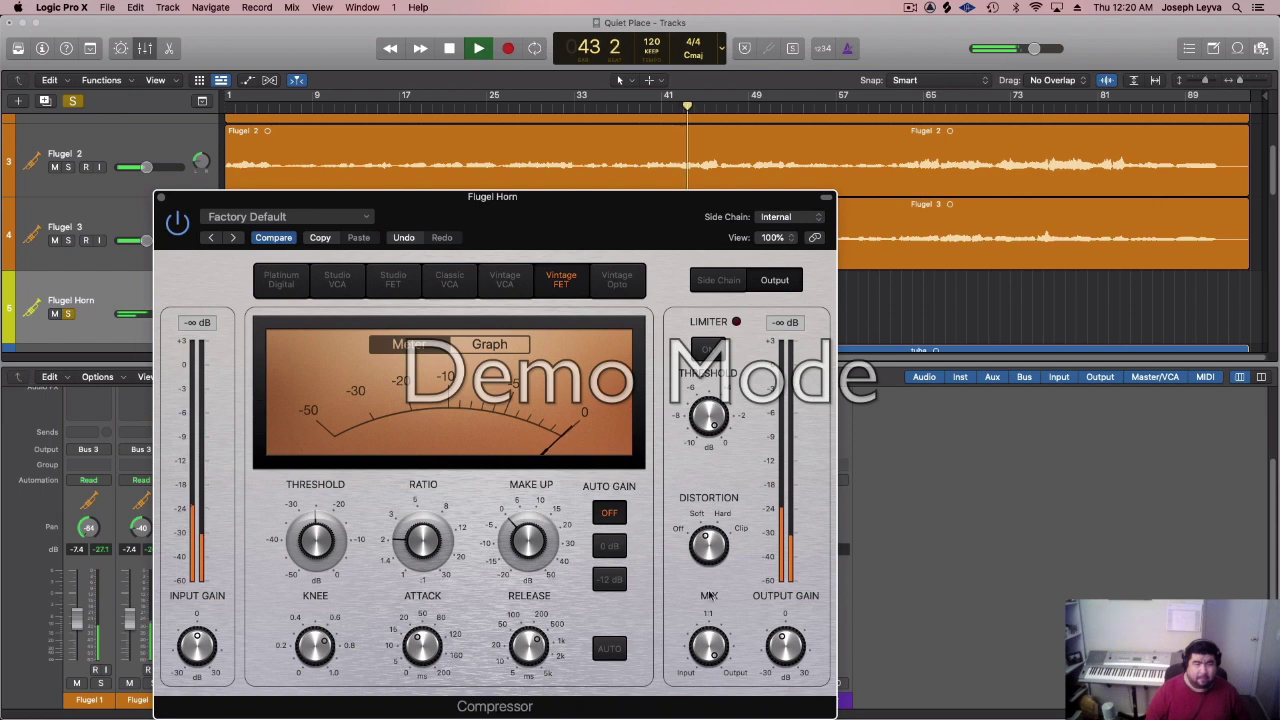
pyautogui.moveTo(783, 645)
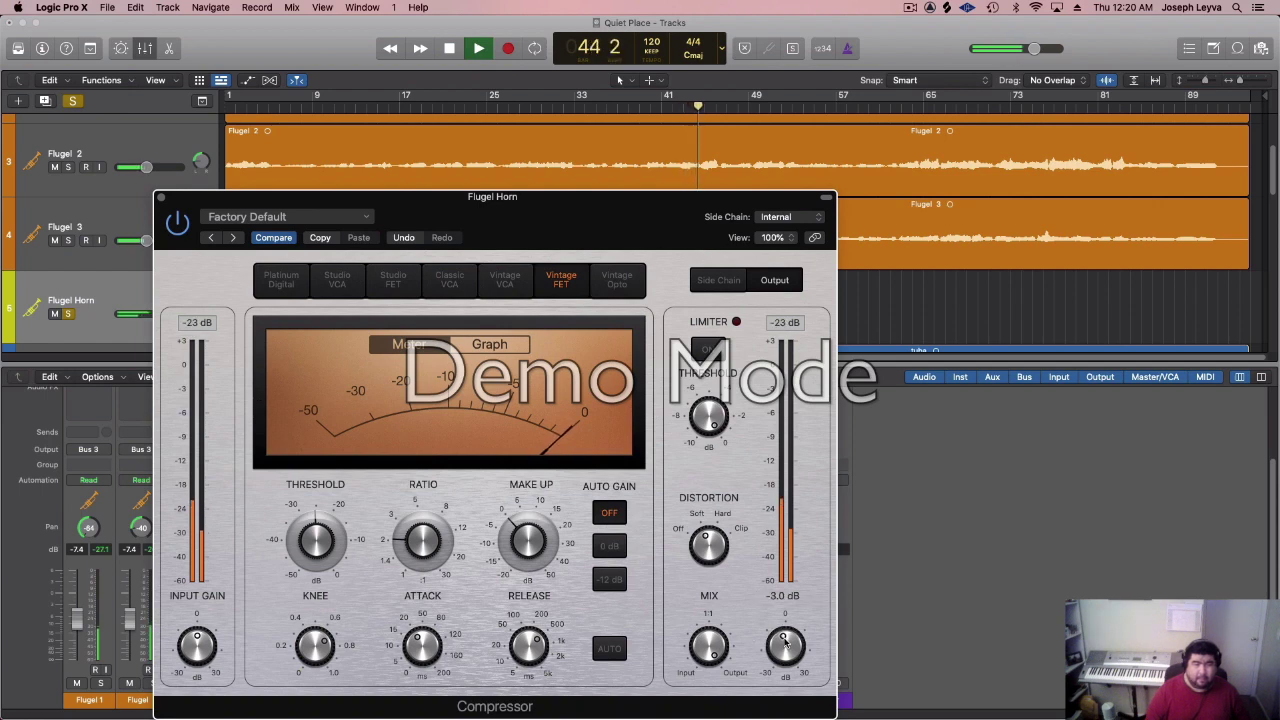
pyautogui.moveTo(318, 540)
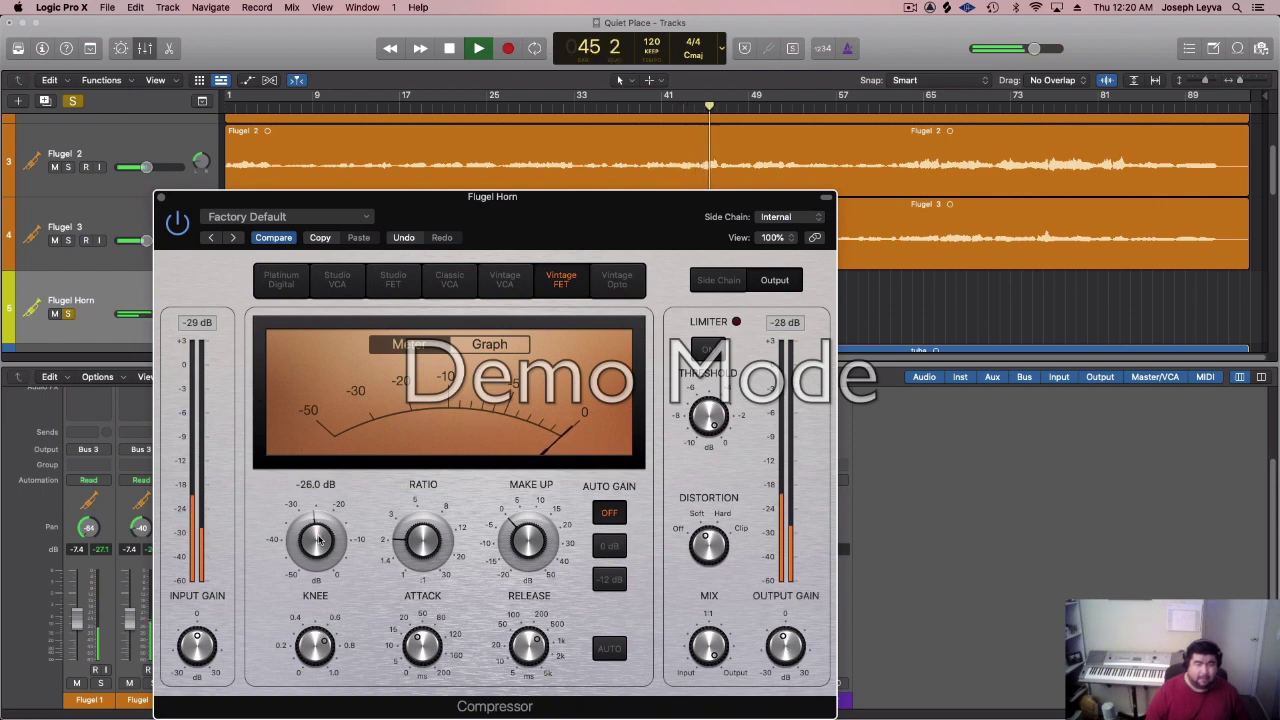
pyautogui.click(163, 200)
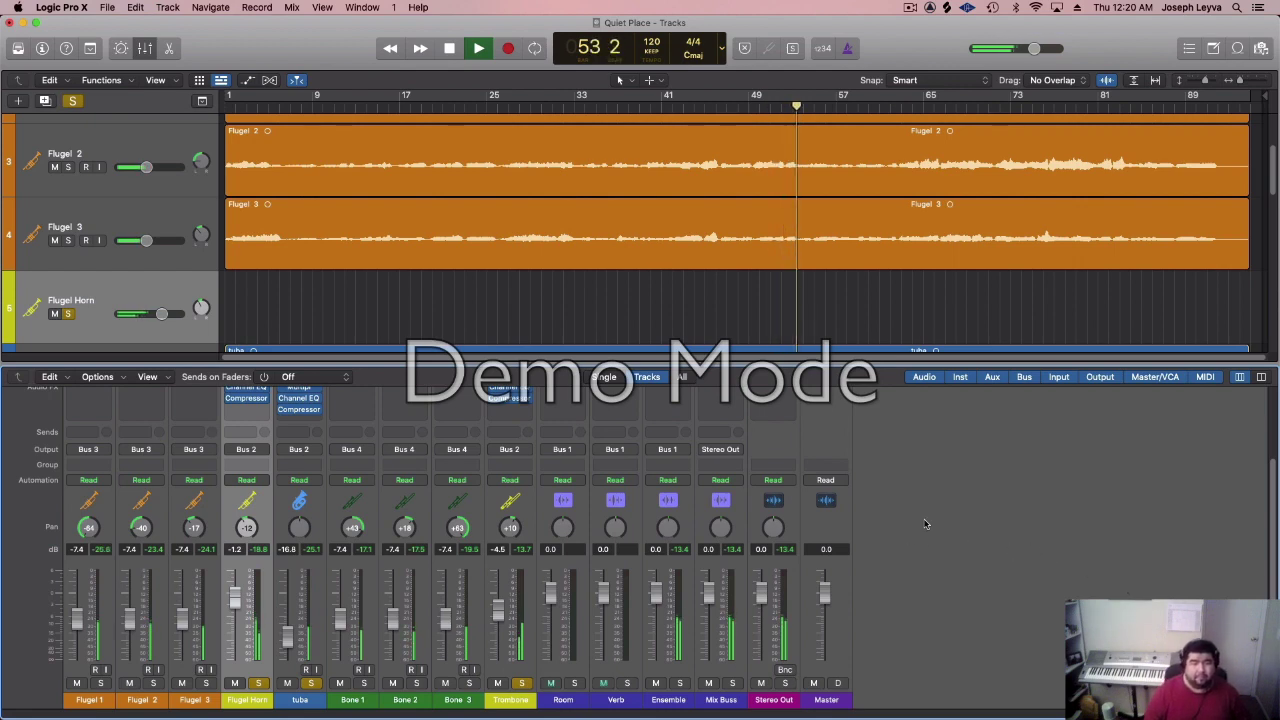
pyautogui.press('space')
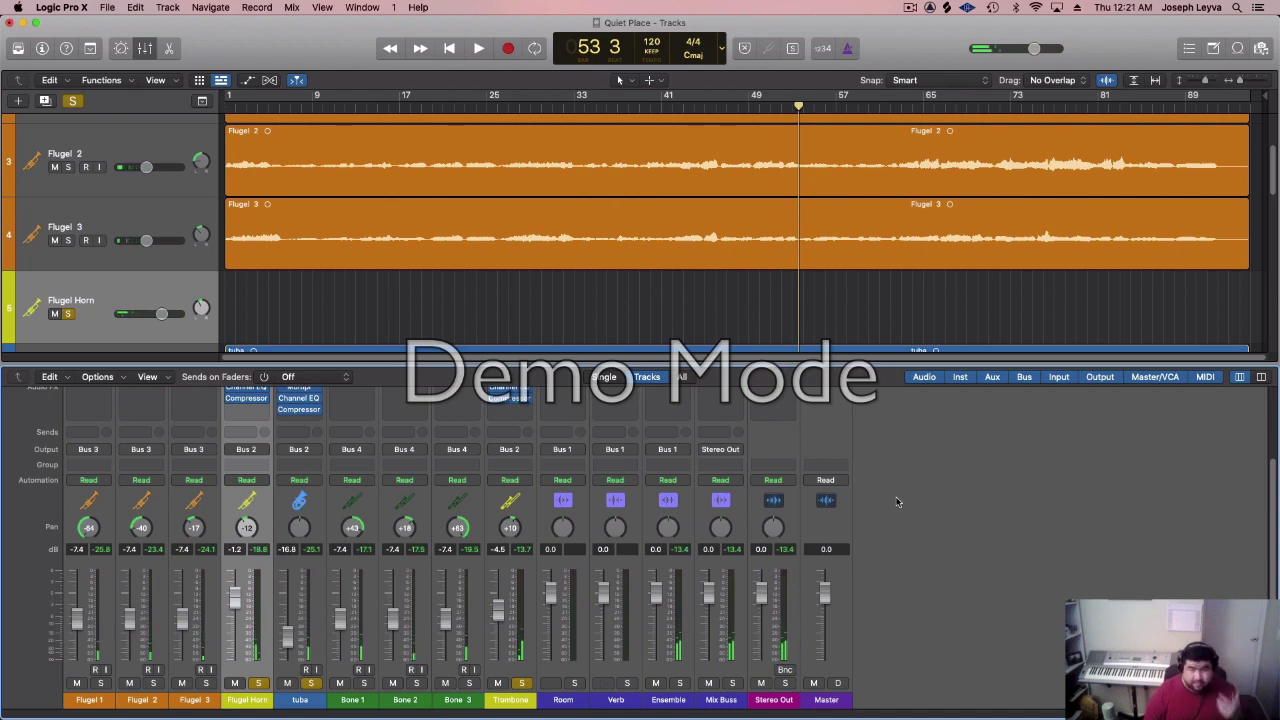
# - Insert a stereo Compressor as the first audio effect on the Ensemble channel
pyautogui.scroll(3, 620, 485)
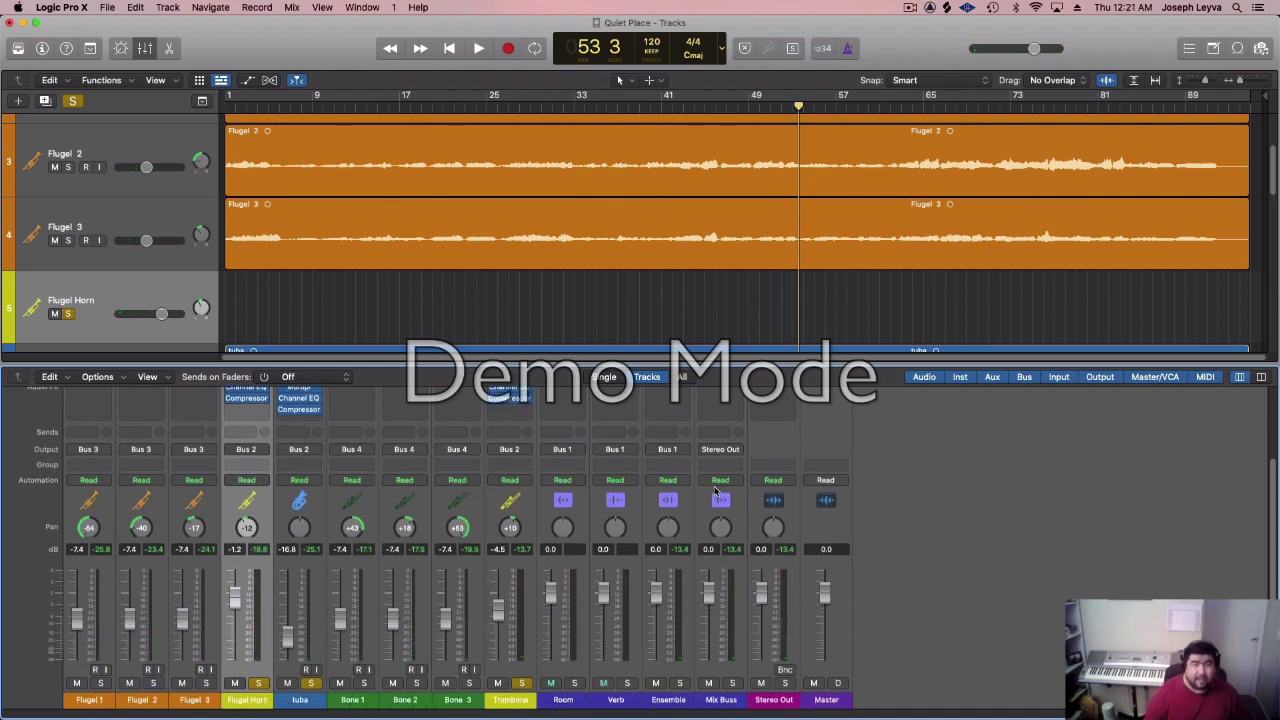
pyautogui.click(677, 460)
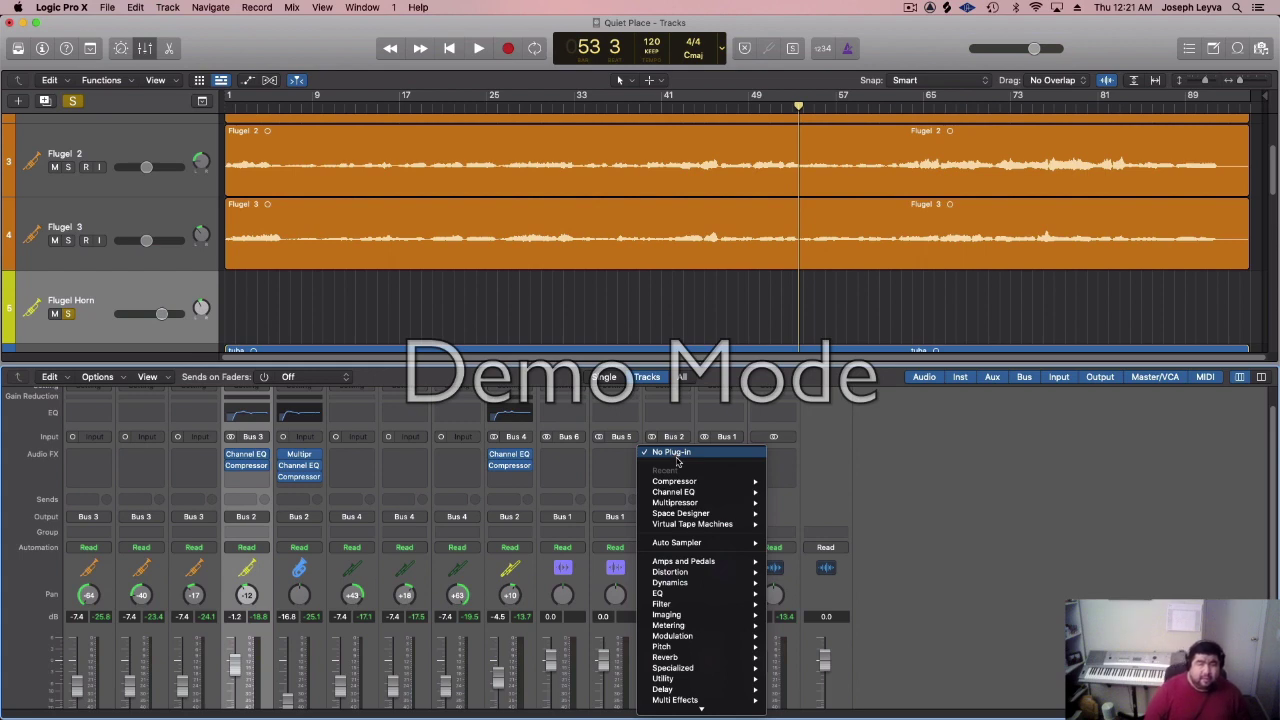
pyautogui.moveTo(720, 481)
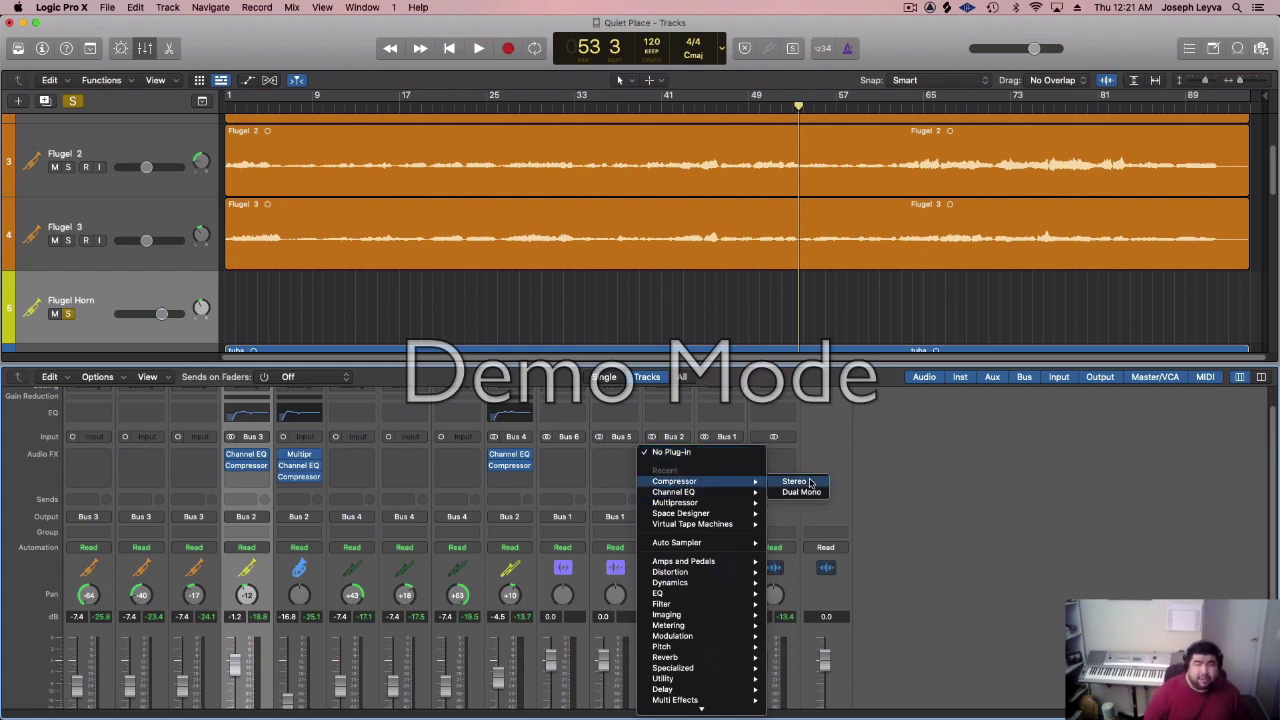
pyautogui.click(810, 482)
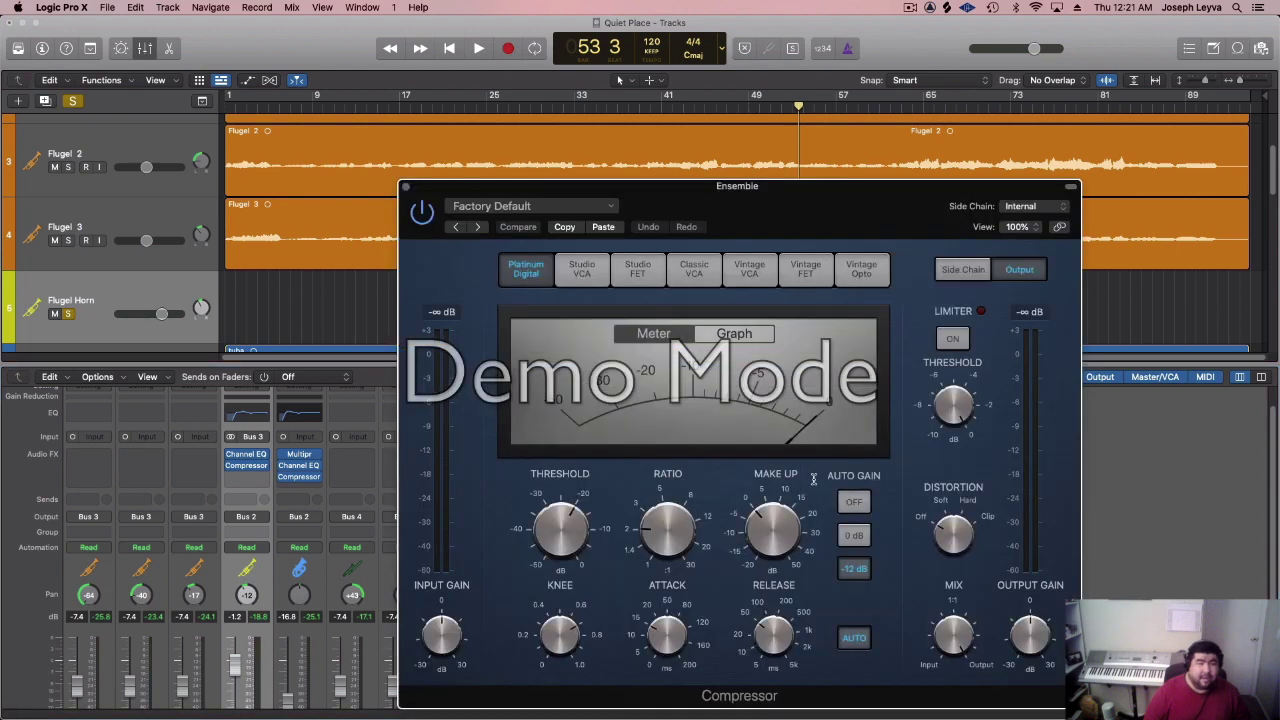
# - Set the Ensemble compressor's threshold to 0 dB and turn off auto gain and auto release, using the Platinum Digital model
pyautogui.click(855, 270)
pyautogui.click(525, 269)
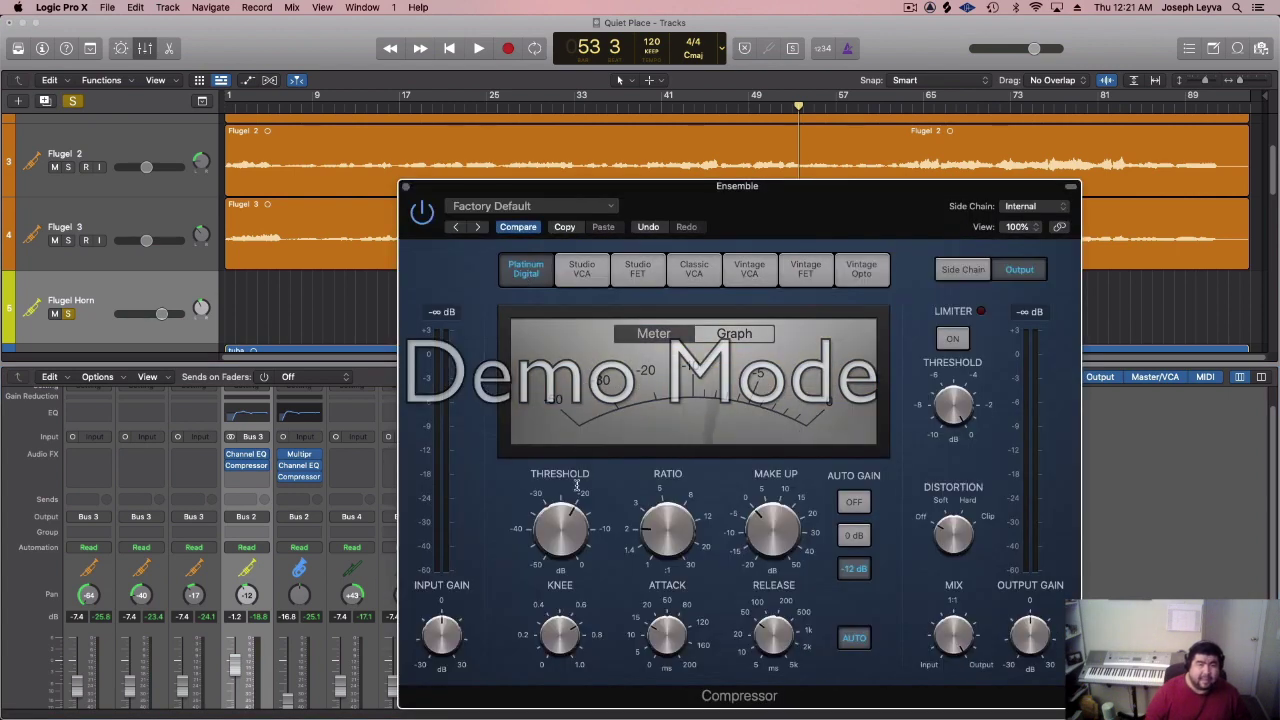
pyautogui.moveTo(575, 525)
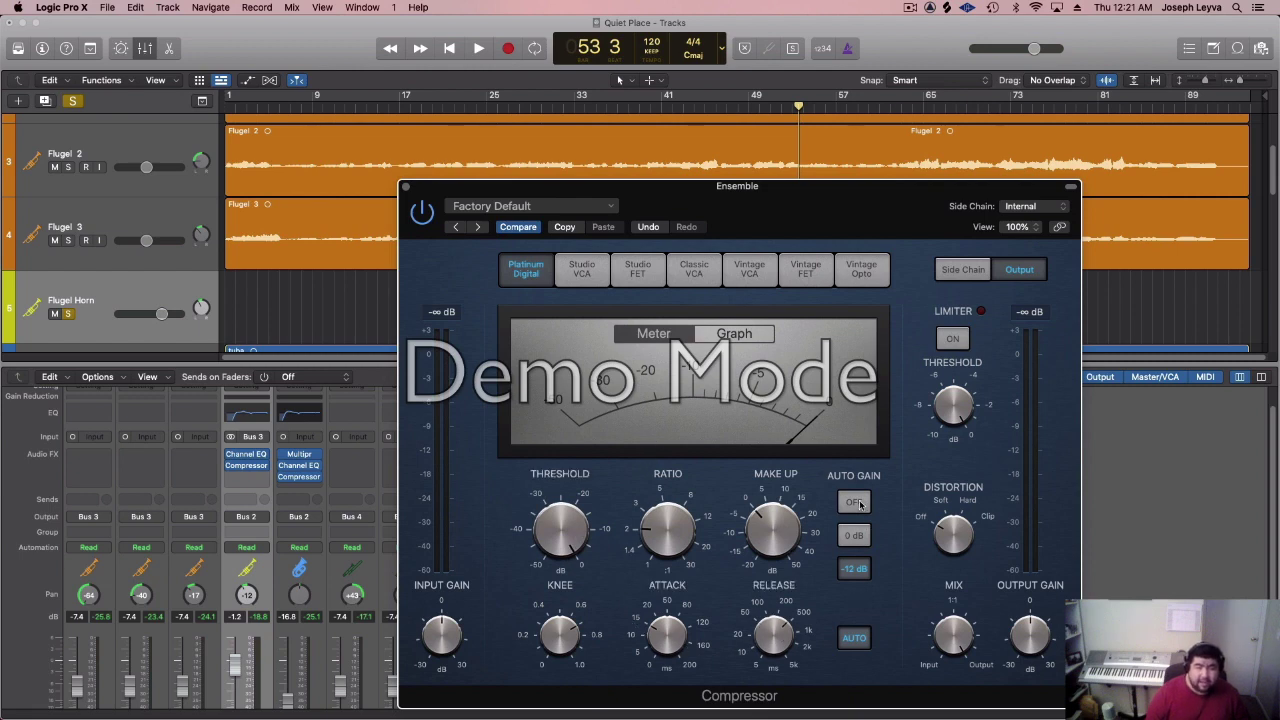
pyautogui.click(858, 503)
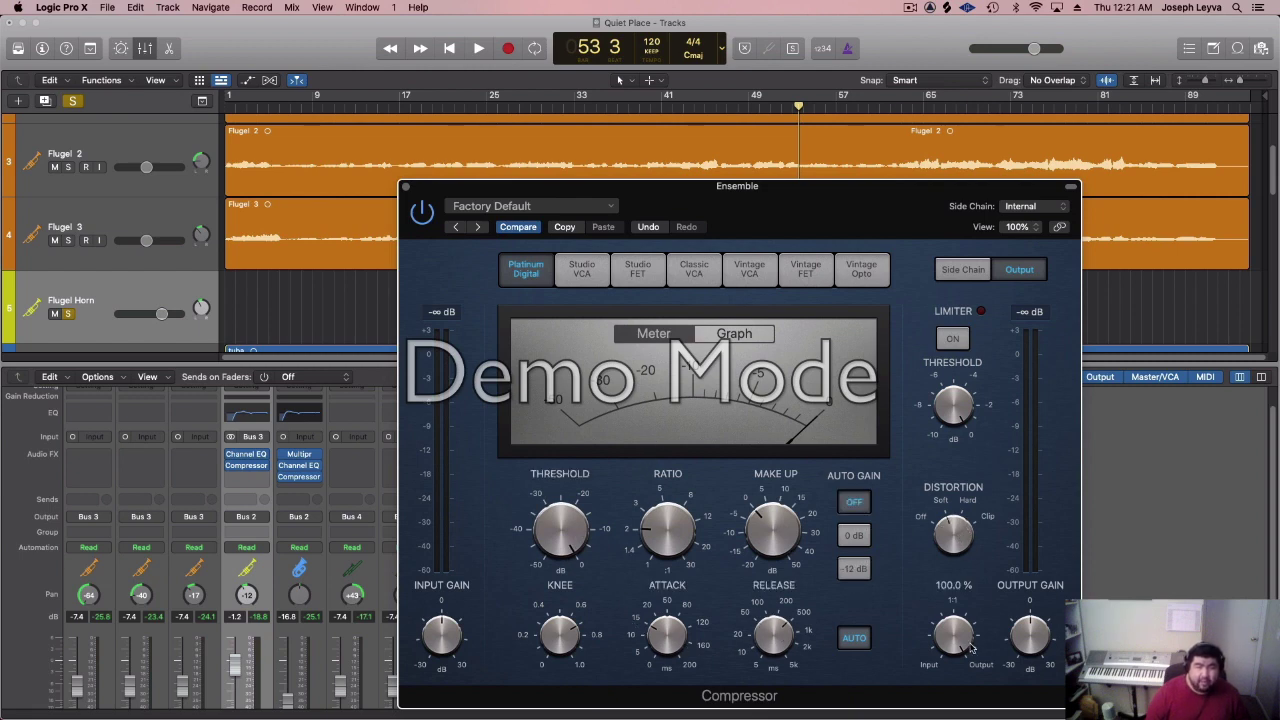
pyautogui.click(854, 640)
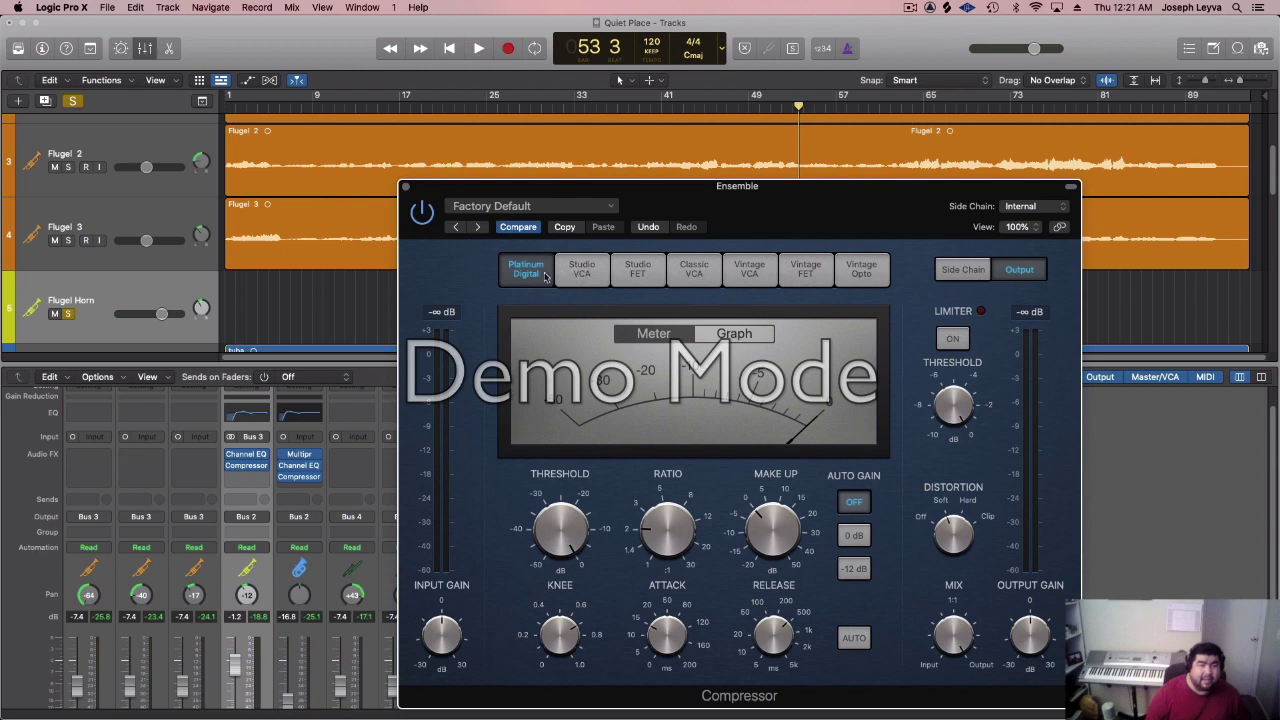
# - Switch the Ensemble compressor's circuit model to Vintage VCA
pyautogui.click(857, 282)
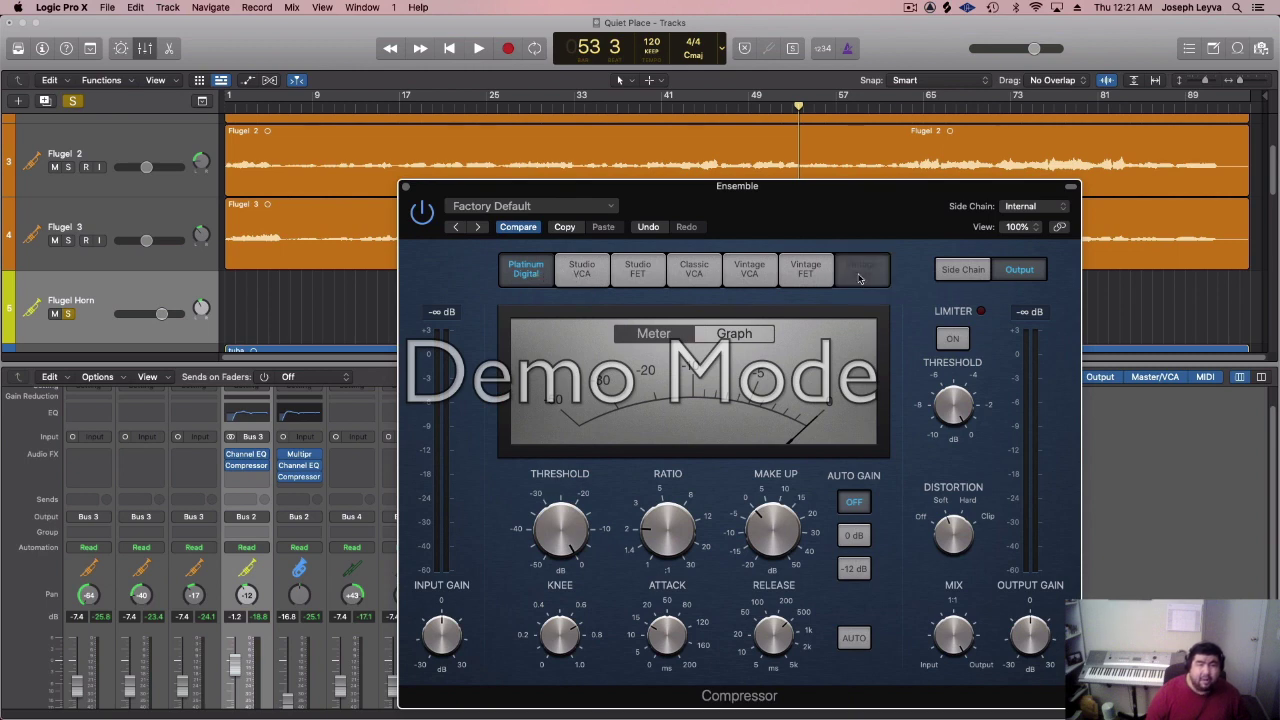
pyautogui.click(711, 279)
pyautogui.click(731, 279)
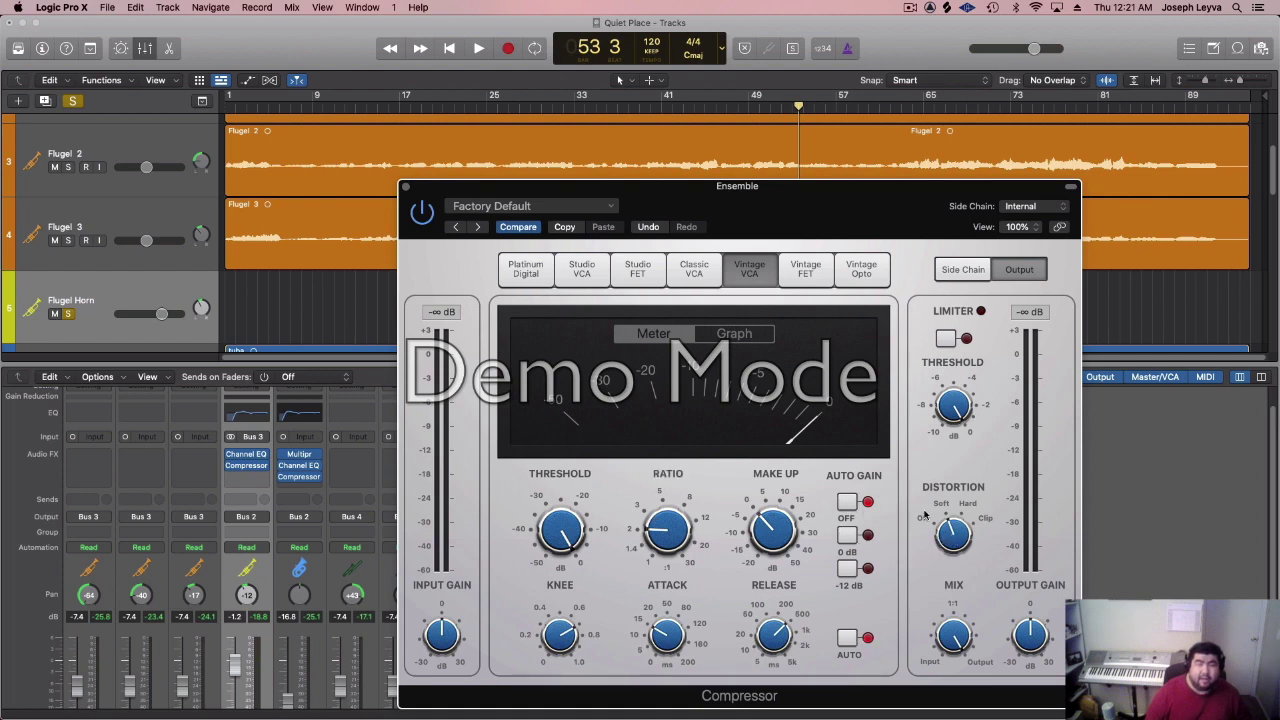
# - Lower the Ensemble compressor's threshold to between -30 and -20 dB during playback, close the plug-in and stop playback
pyautogui.moveTo(590, 533)
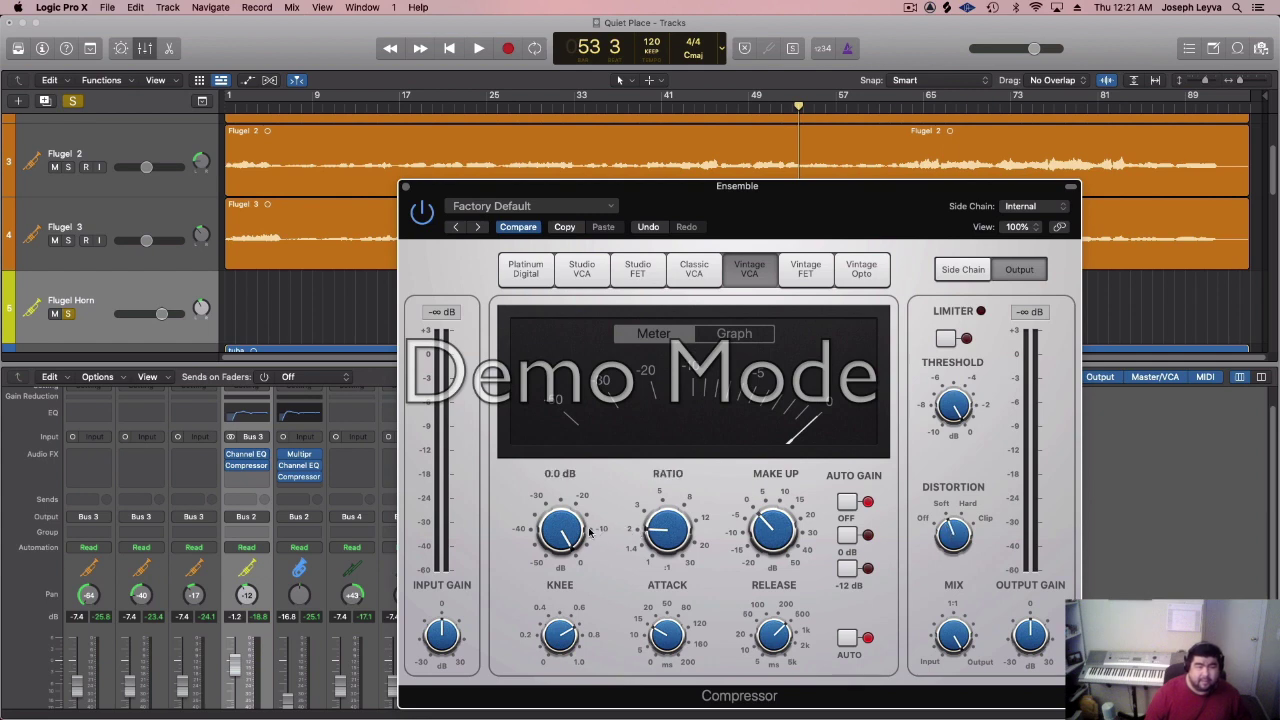
pyautogui.press('space')
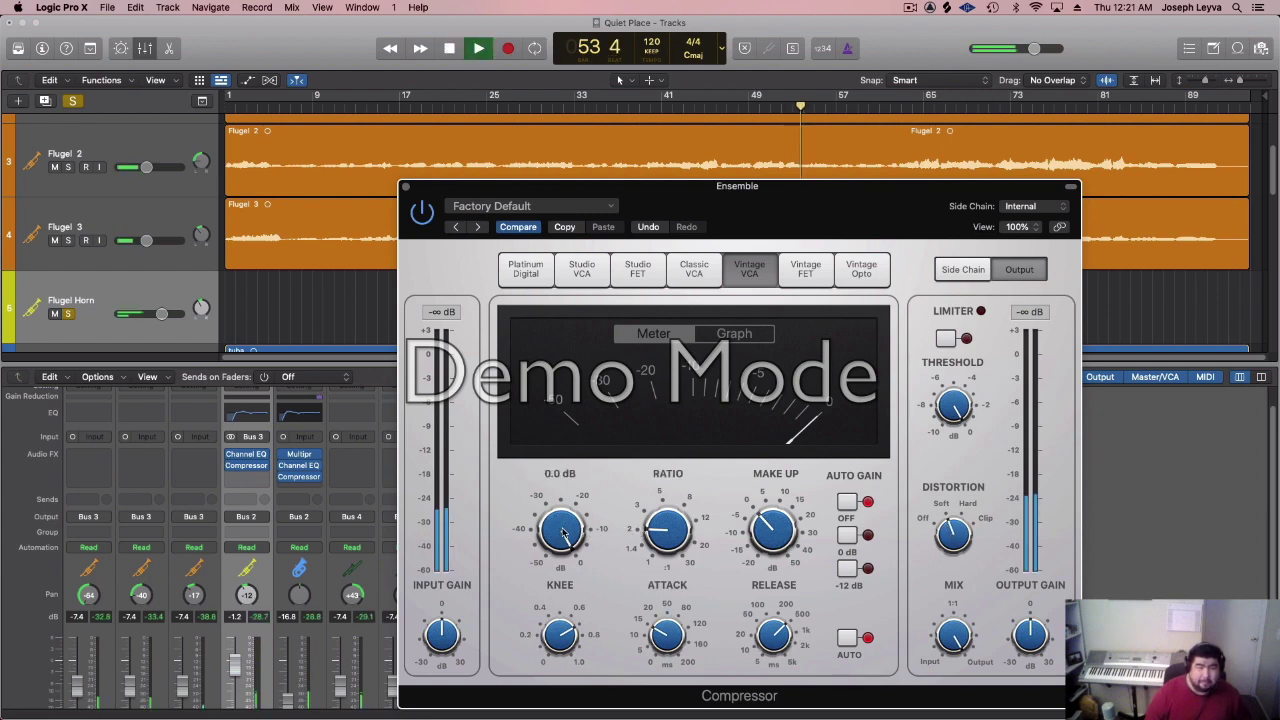
pyautogui.moveTo(561, 528); pyautogui.dragTo(564, 548)
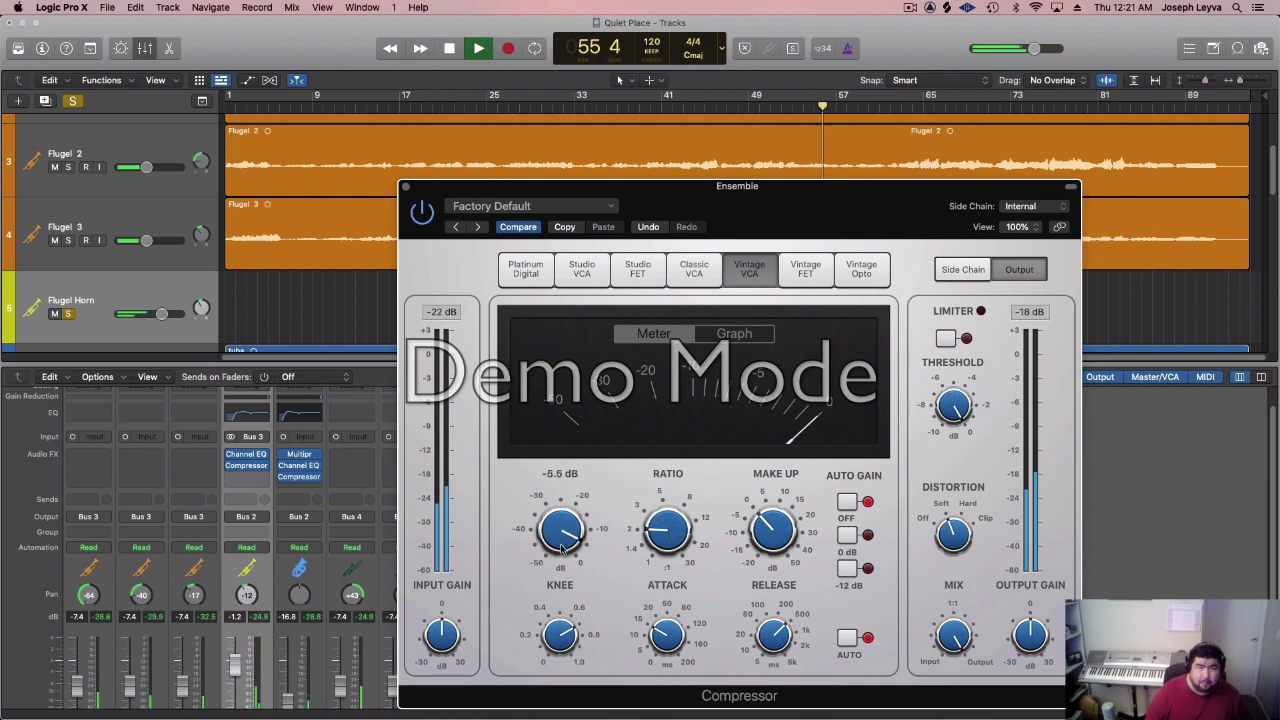
pyautogui.moveTo(562, 551); pyautogui.dragTo(560, 621)
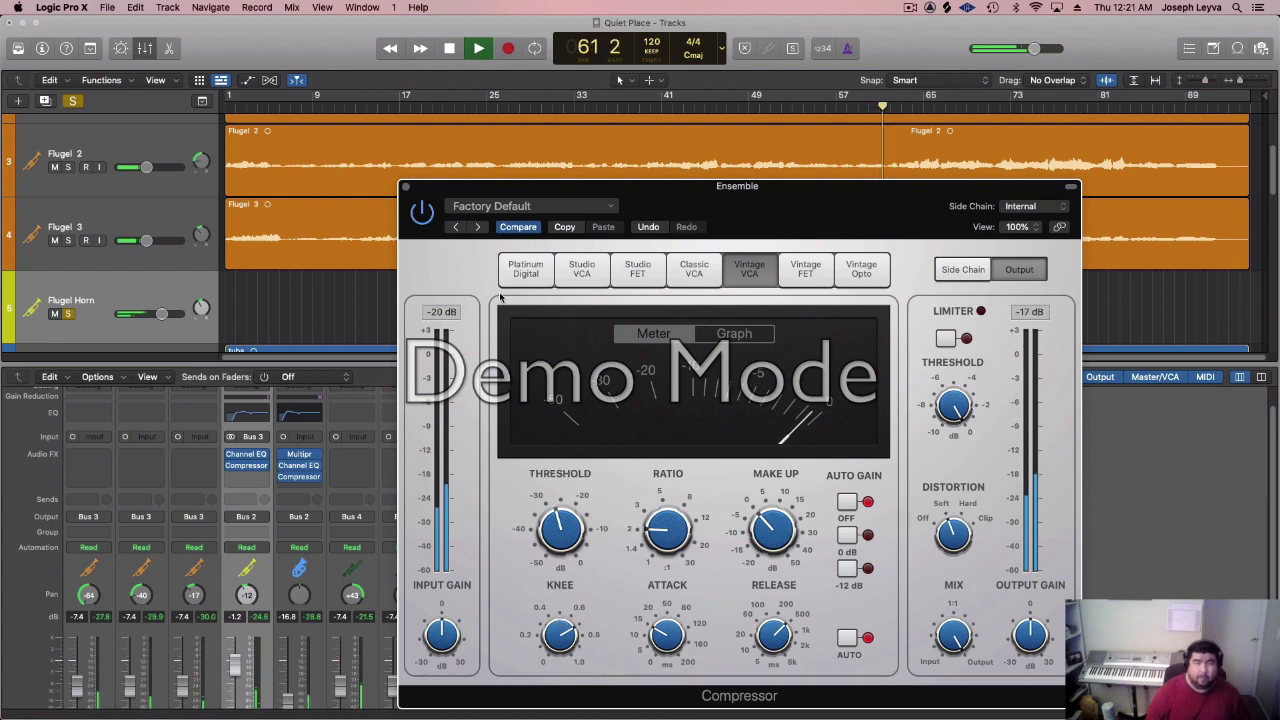
pyautogui.click(405, 187)
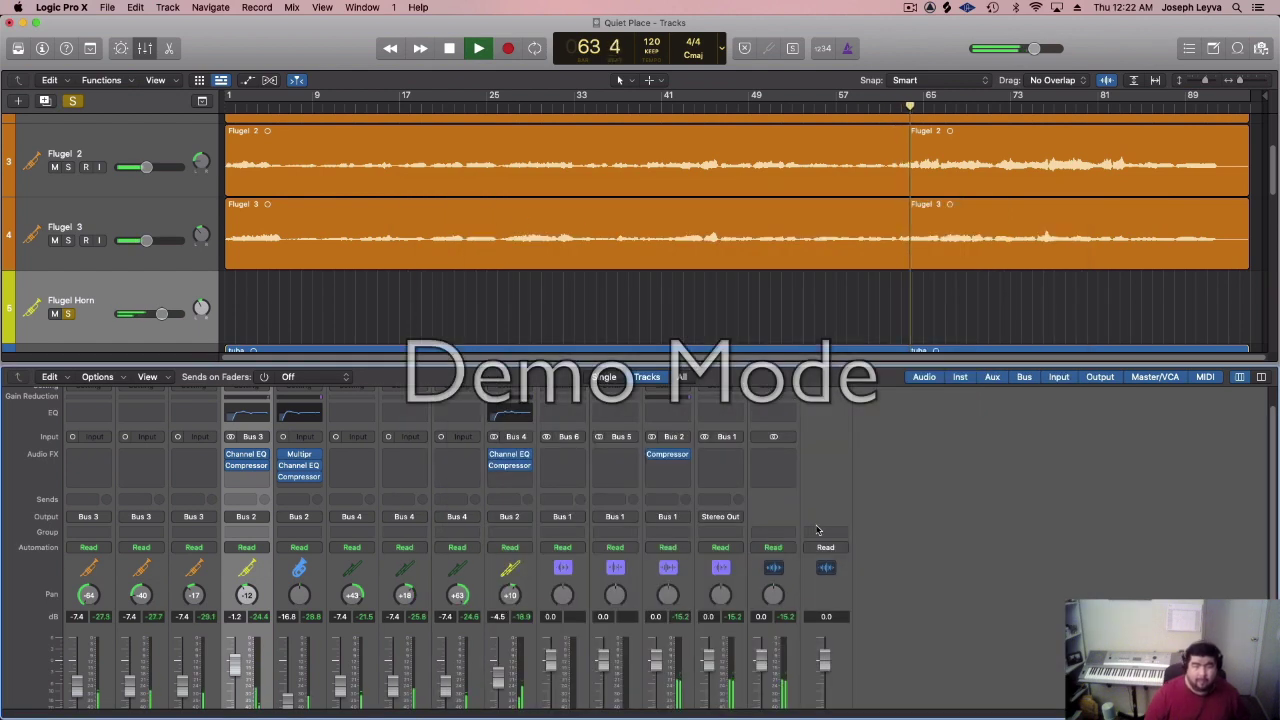
pyautogui.scroll(-2, 905, 469)
pyautogui.press('space')
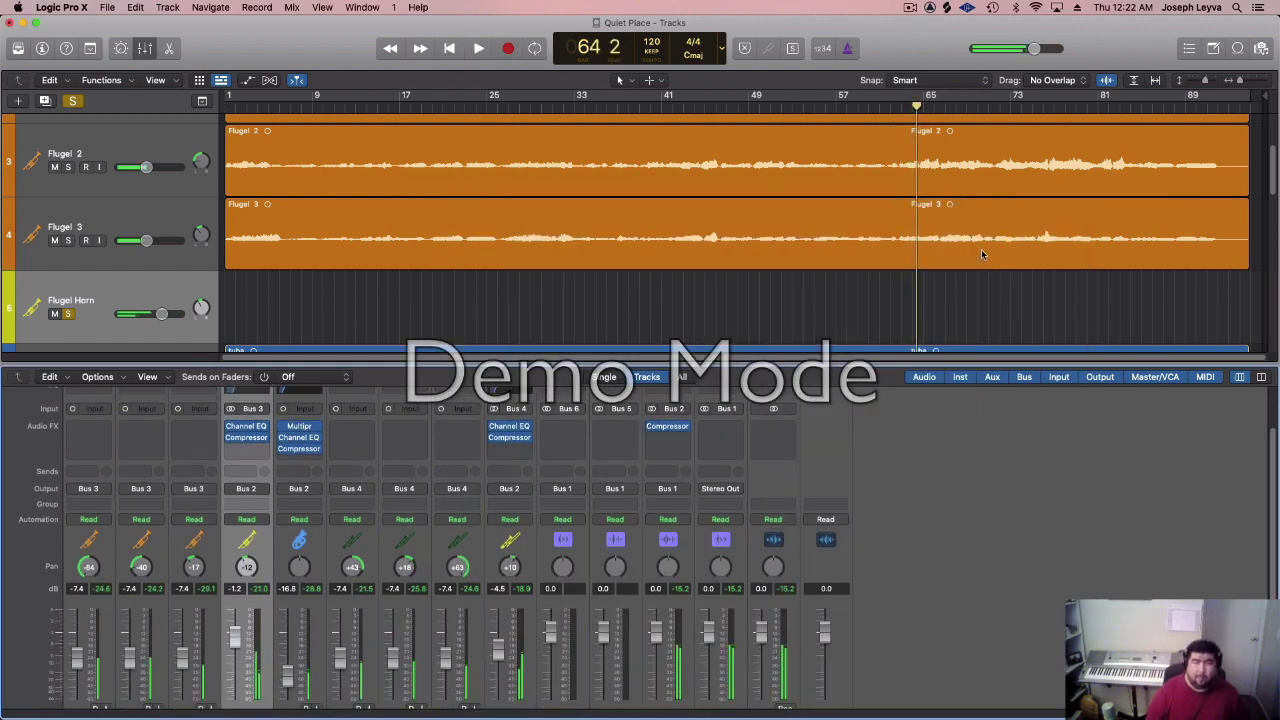
# - Audition the ensemble from about bar 61 while checking the Ensemble channel's compressor, and stop playback
pyautogui.click(889, 110)
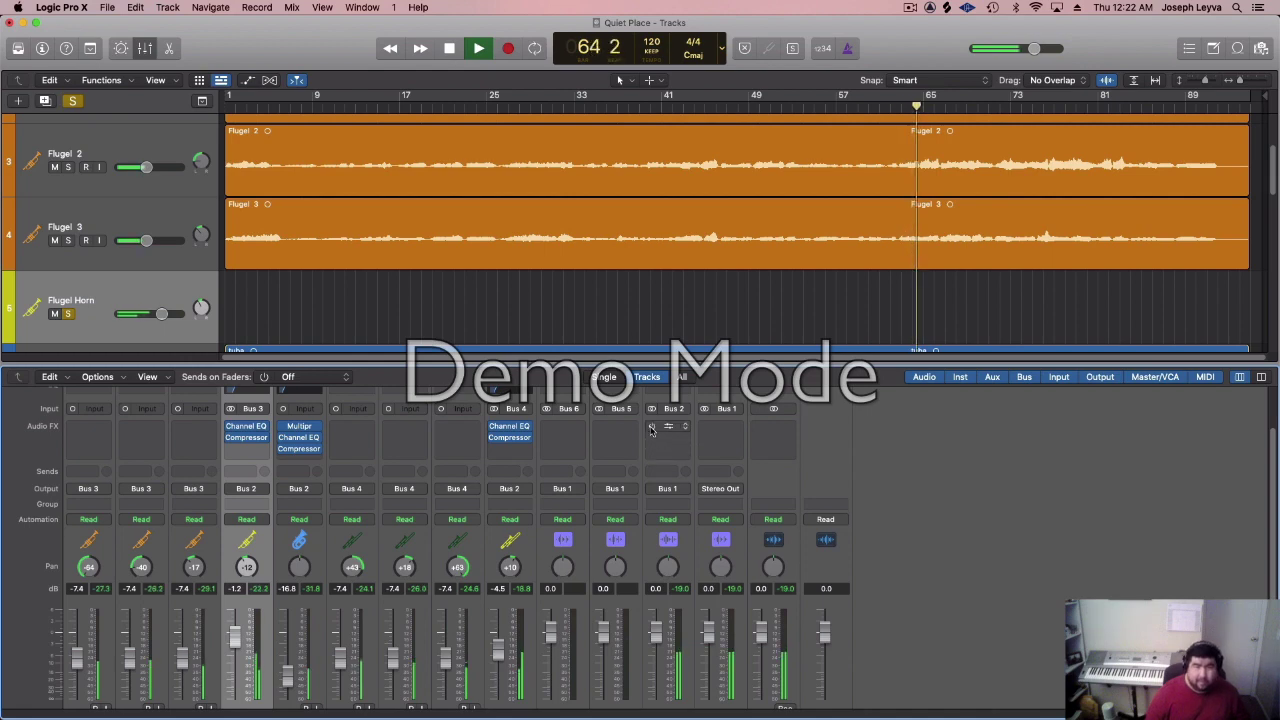
pyautogui.click(668, 438)
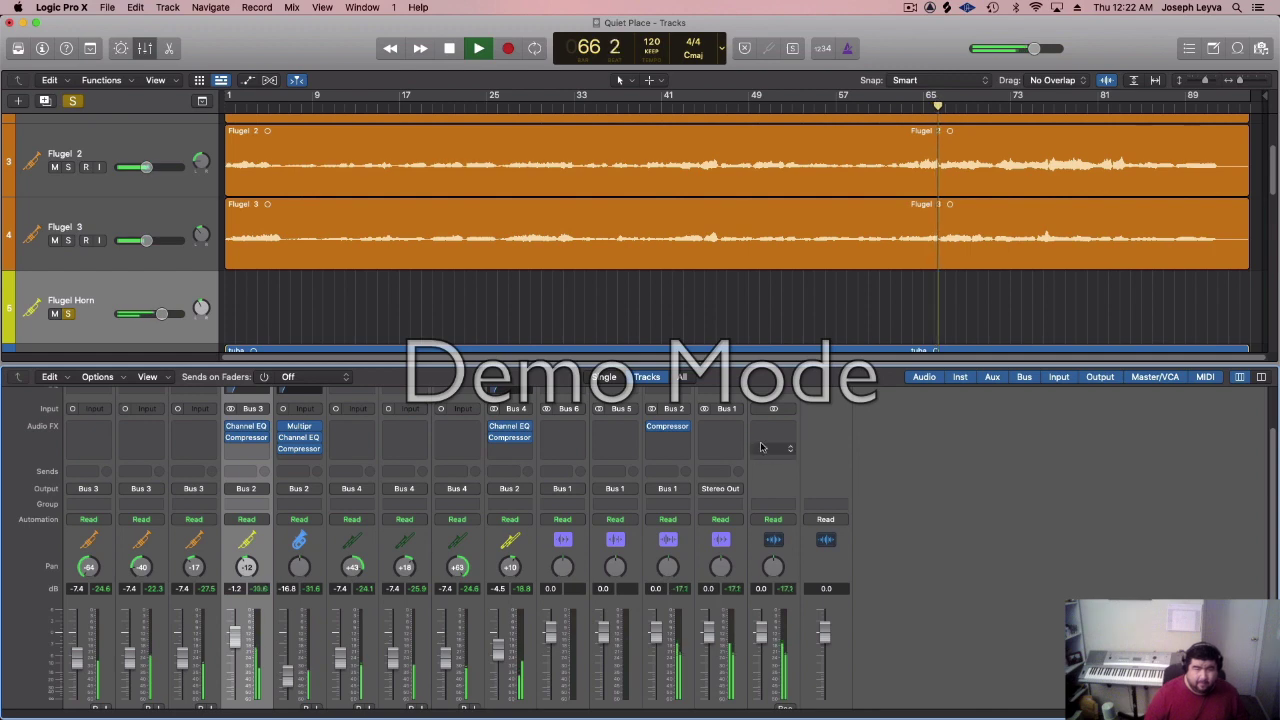
pyautogui.click(678, 432)
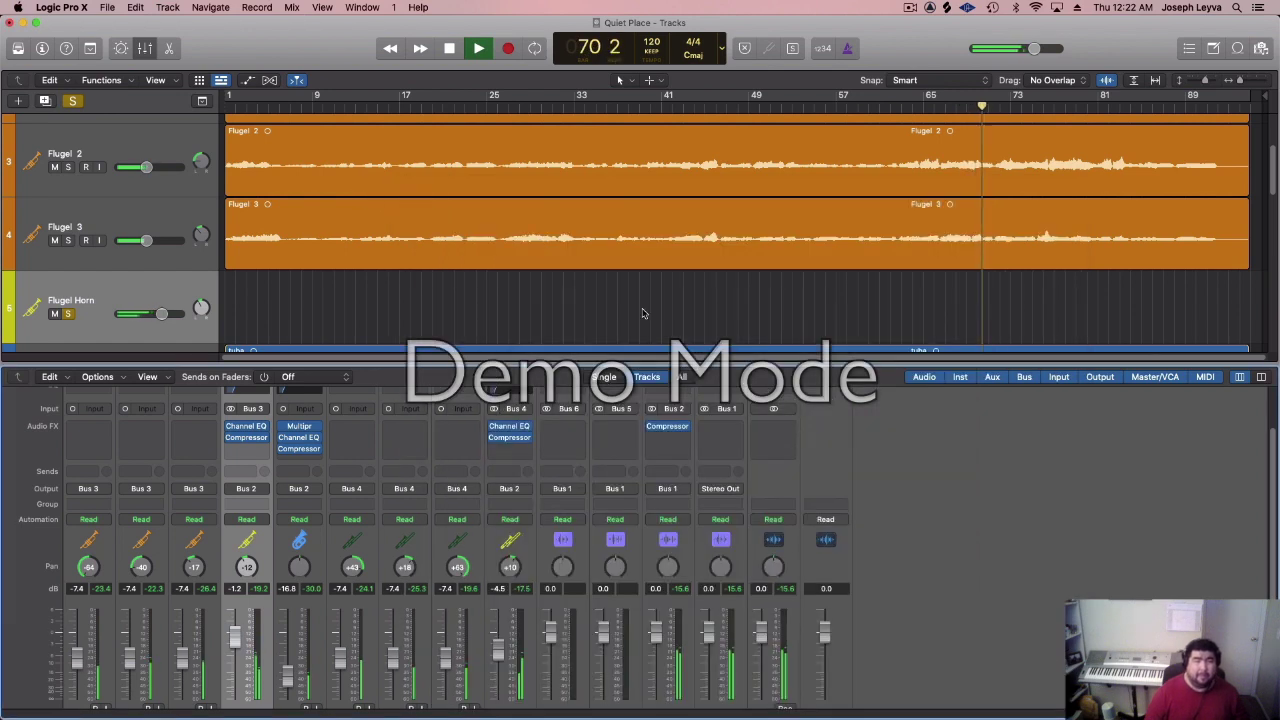
pyautogui.click(404, 186)
pyautogui.press('space')
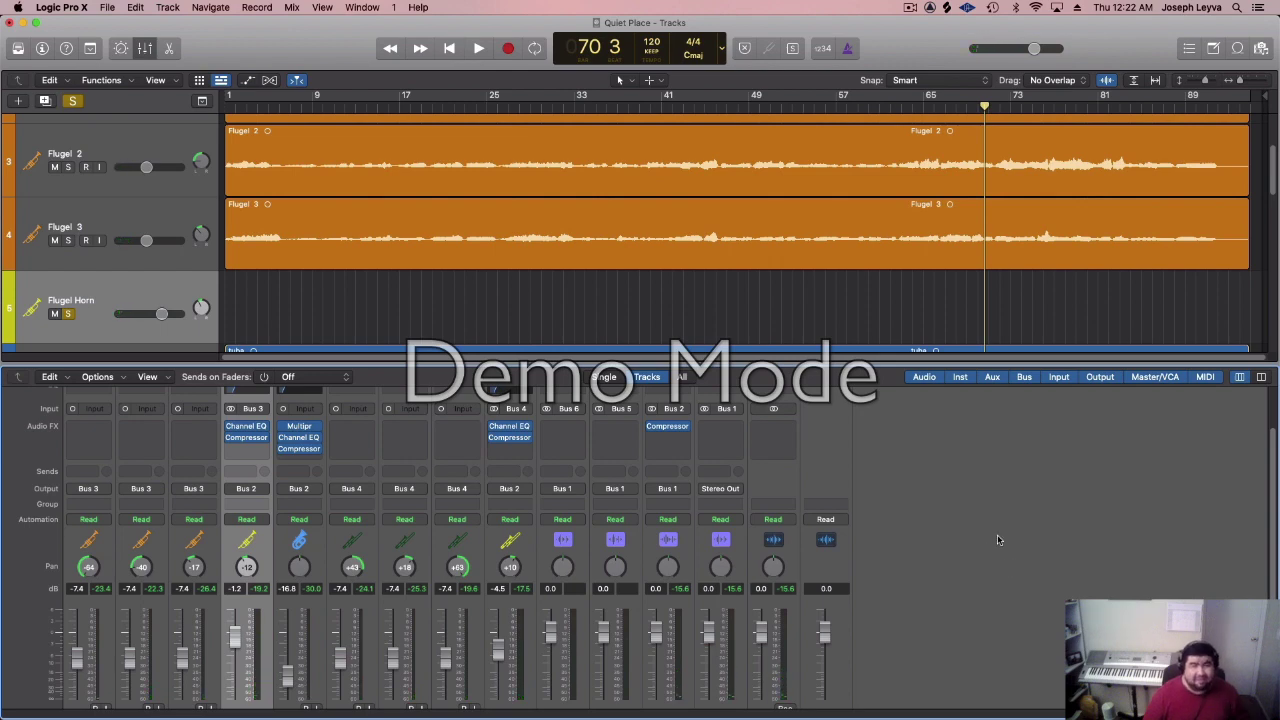
# - Insert a stereo Virtual Tape Machines plug-in below the Compressor on the Ensemble channel
pyautogui.scroll(-1, 993, 537)
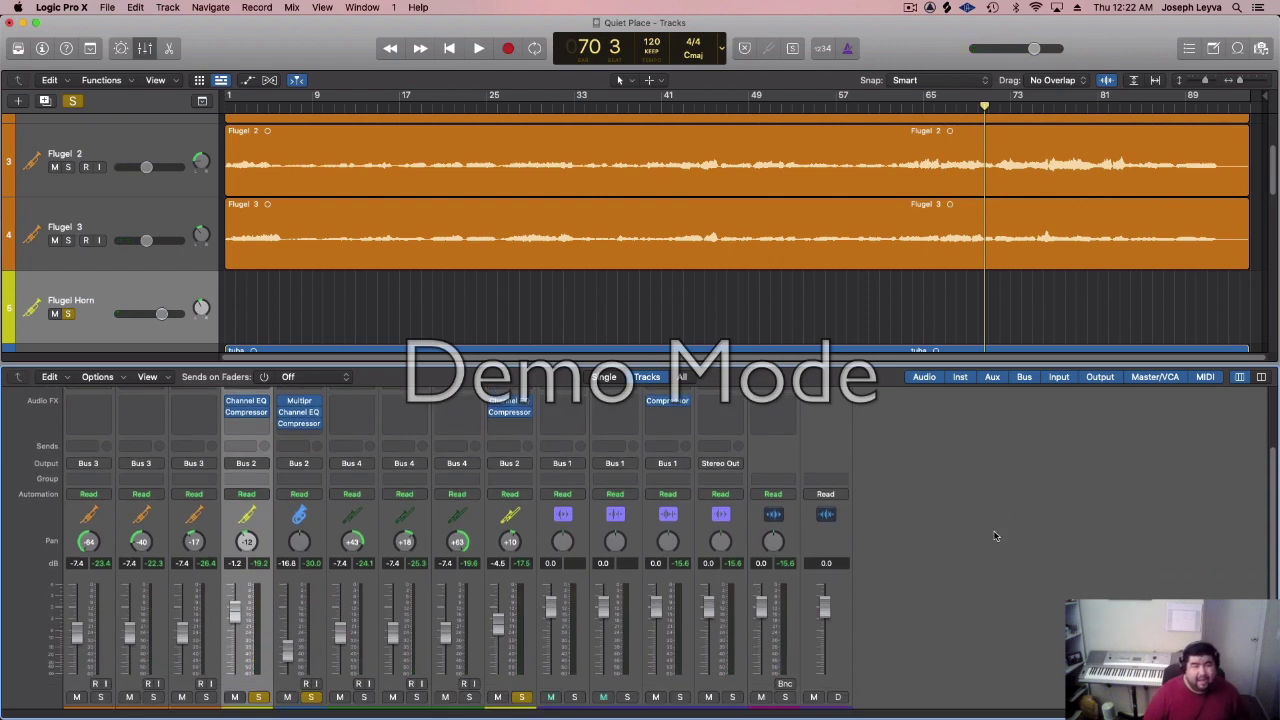
pyautogui.scroll(1, 993, 537)
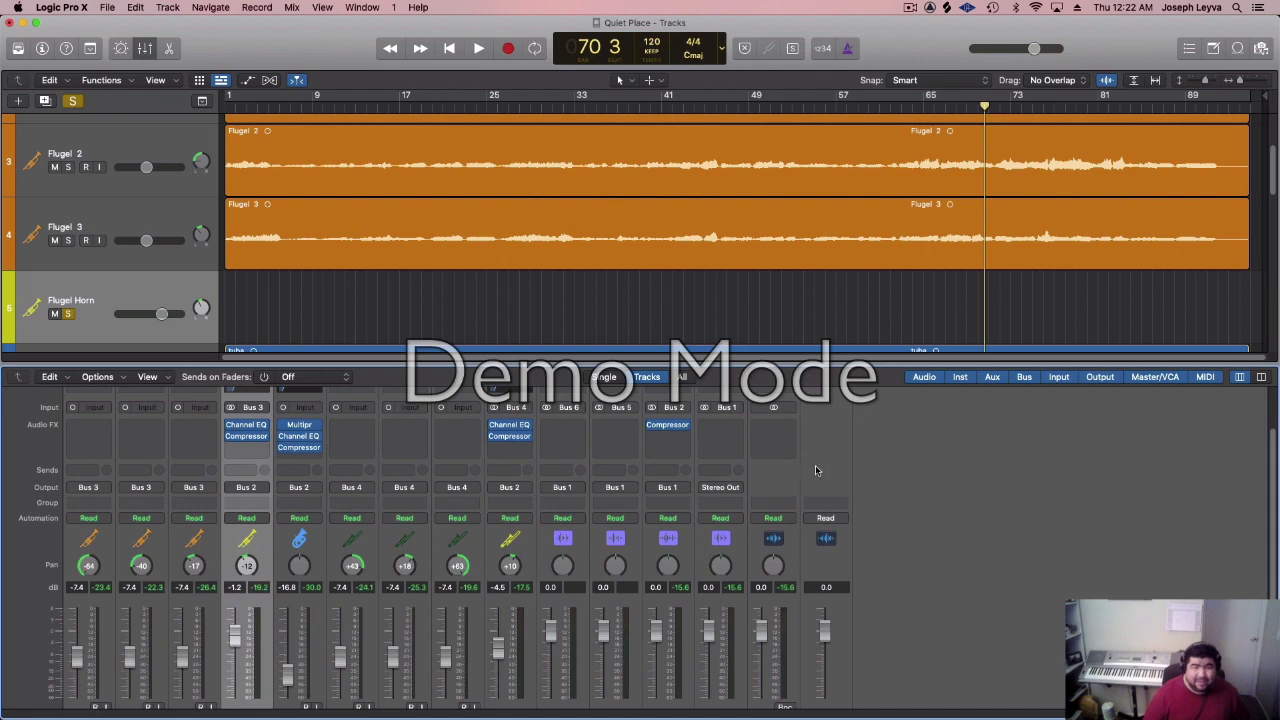
pyautogui.click(661, 437)
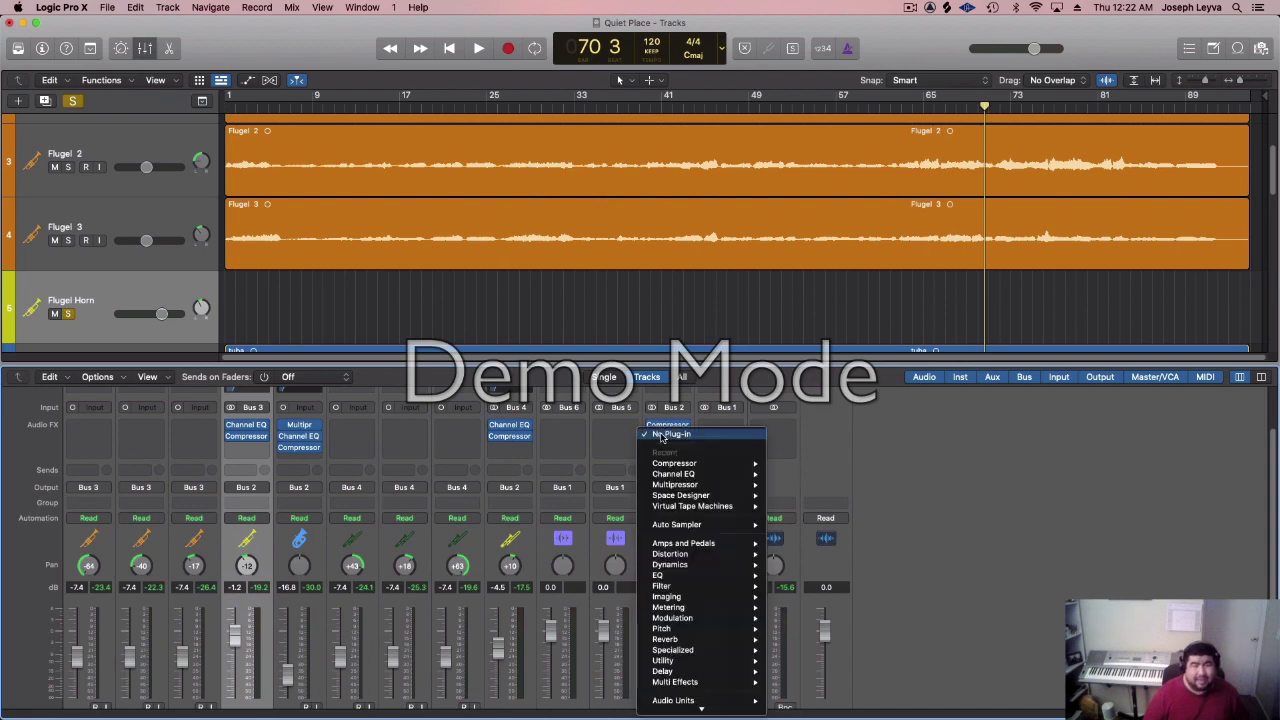
pyautogui.moveTo(697, 508)
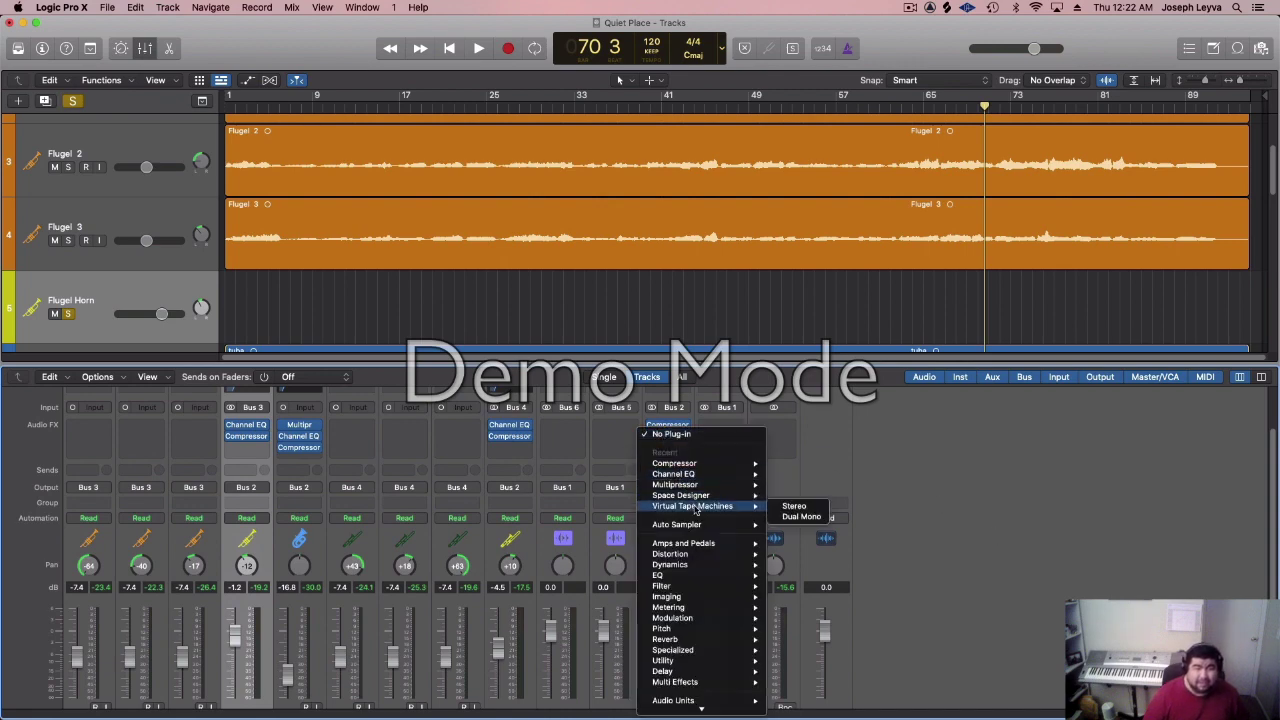
pyautogui.click(813, 507)
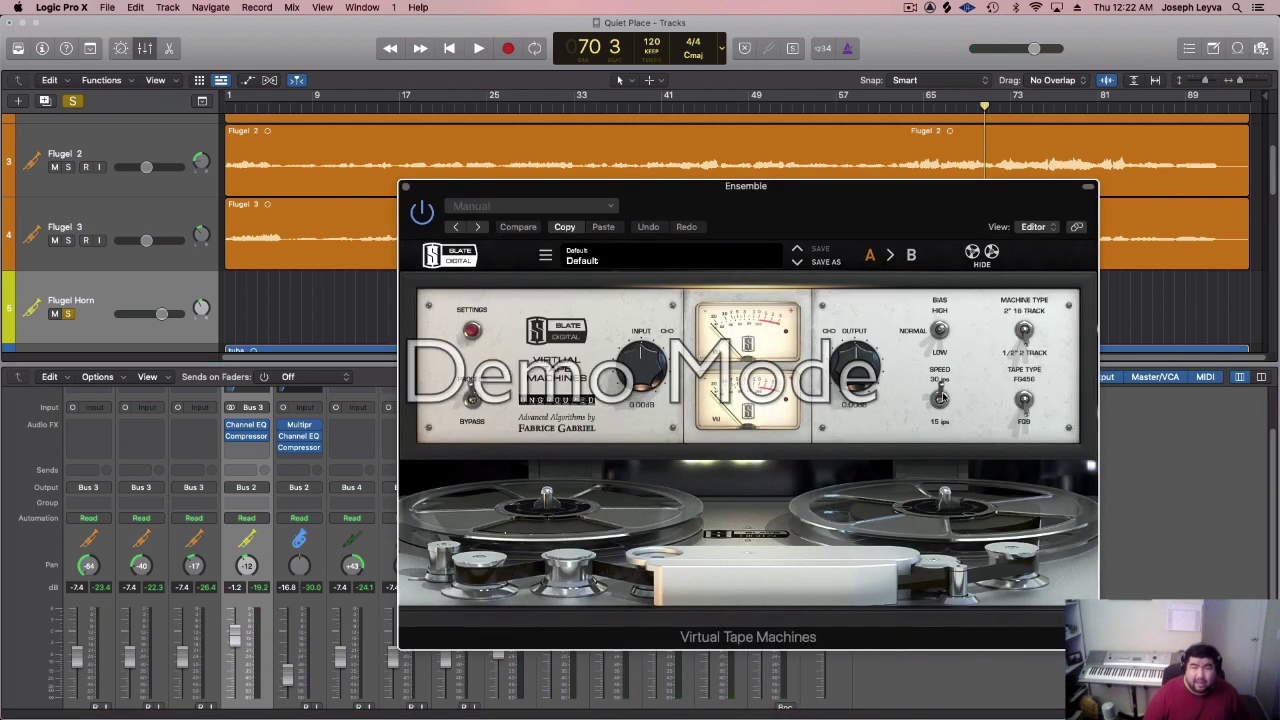
# - Set the Ensemble tape machine's speed to 15 ips and start playback to audition it
pyautogui.moveTo(940, 397); pyautogui.dragTo(944, 440)
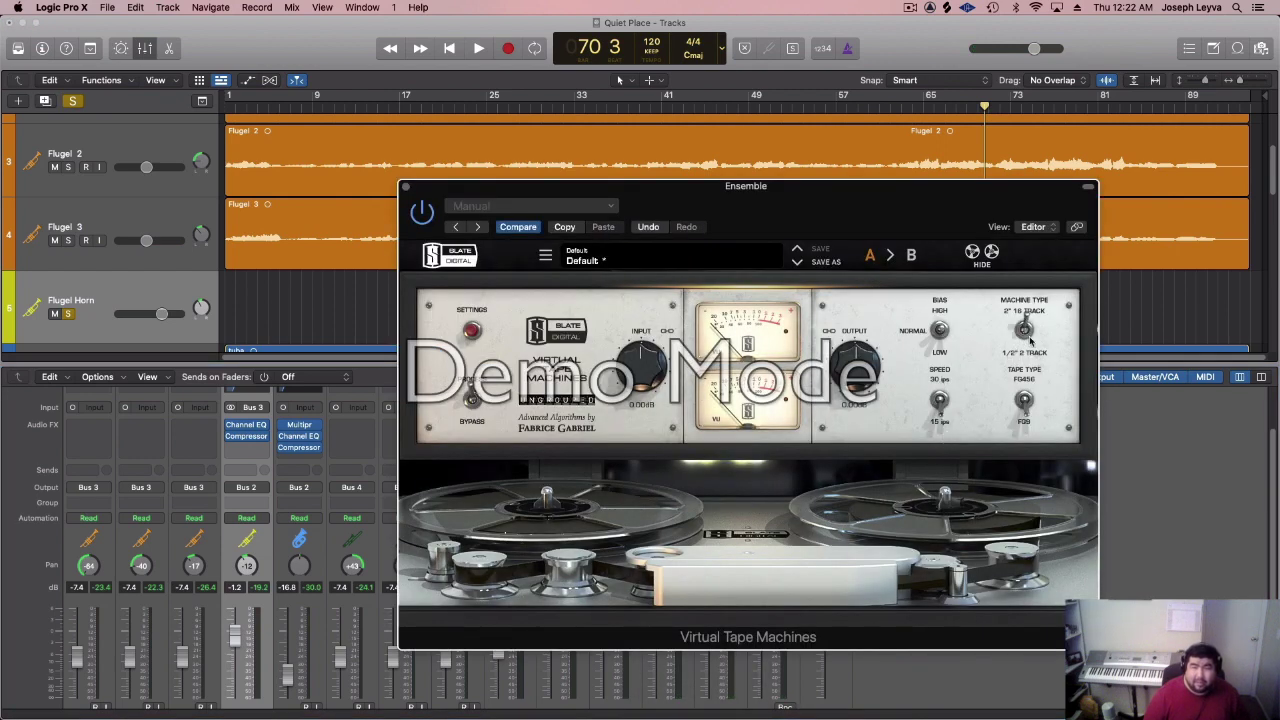
pyautogui.press('space')
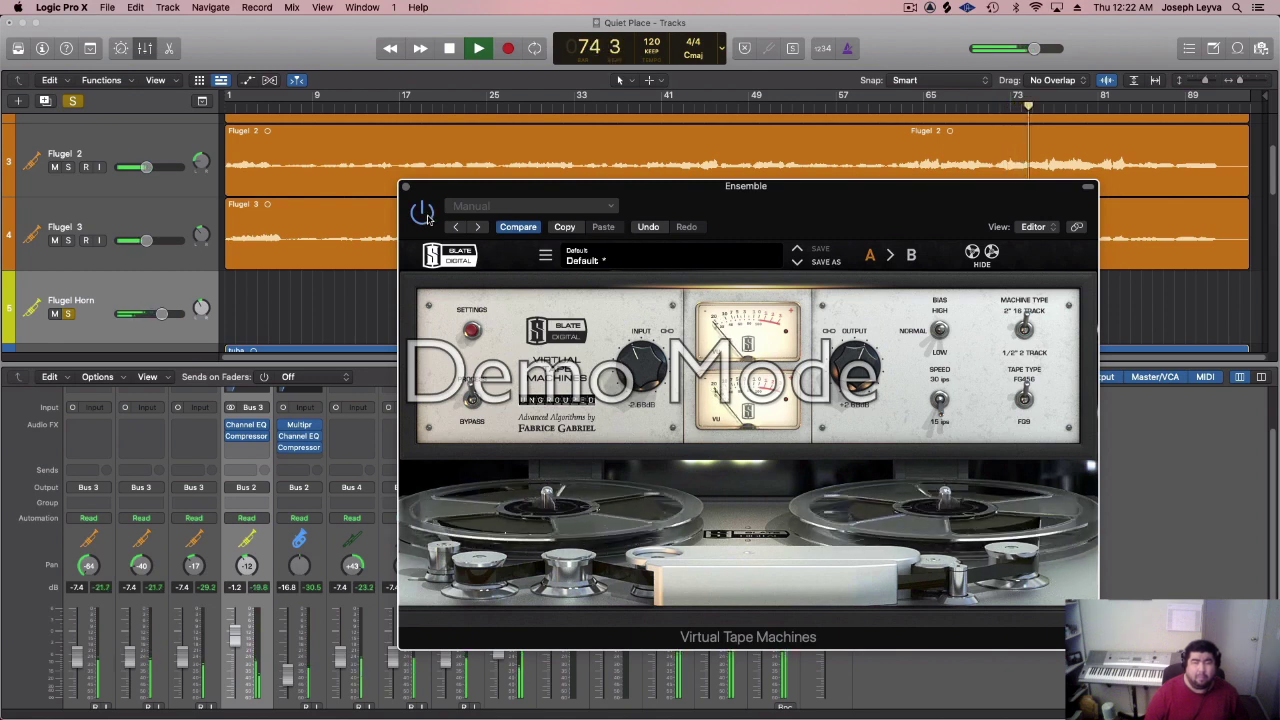
# - Close the Ensemble tape machine plug-in, watch the channel meters while the ensemble plays, and stop playback at about bar 79
pyautogui.click(406, 188)
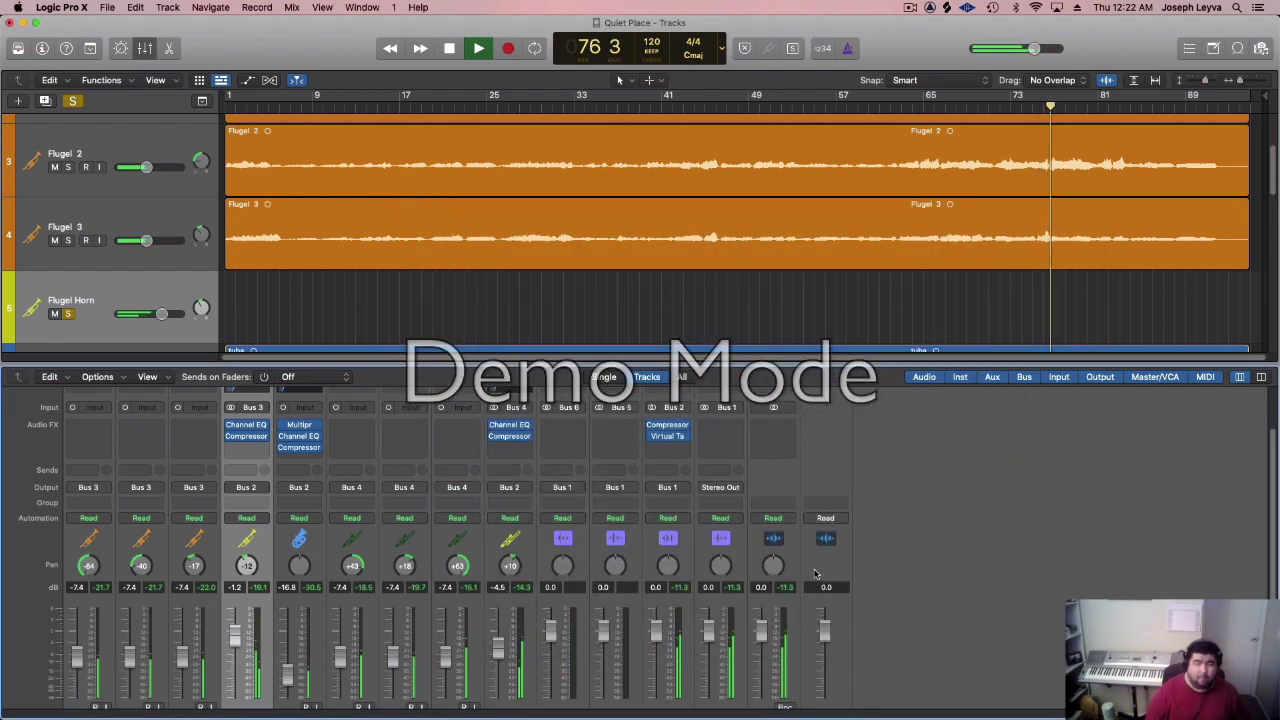
pyautogui.scroll(-2, 1019, 568)
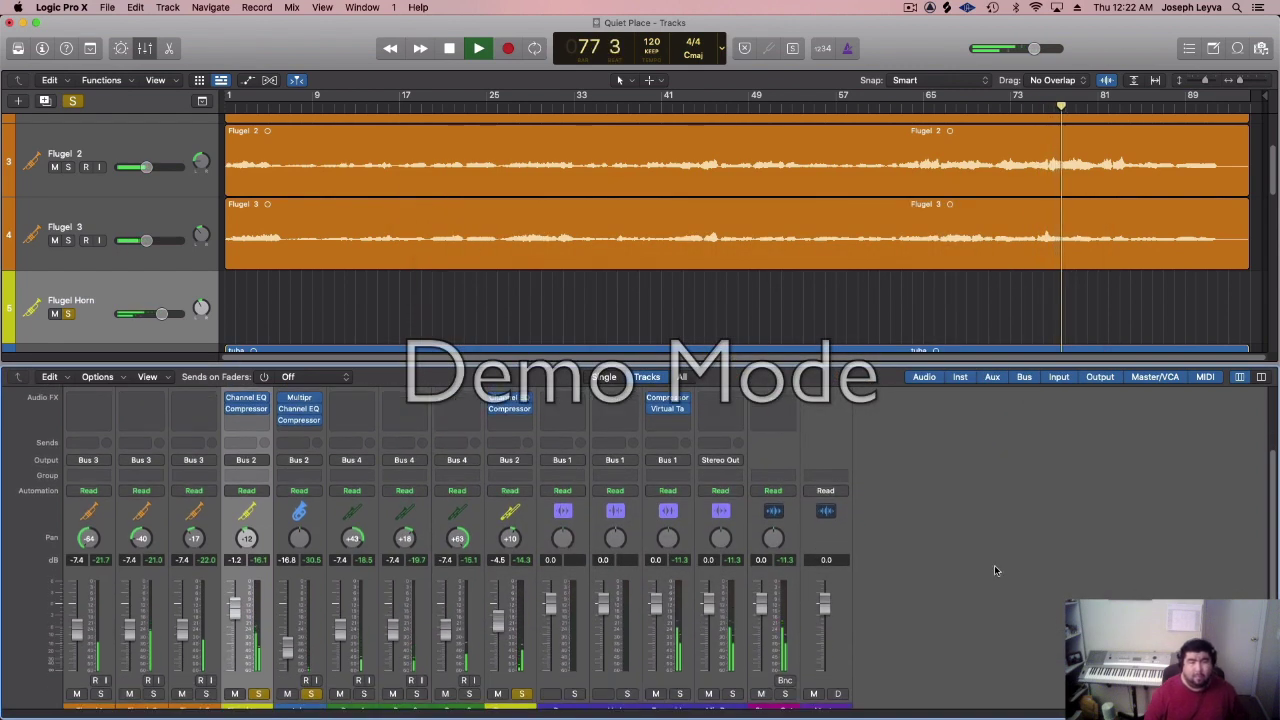
pyautogui.scroll(-1, 1019, 561)
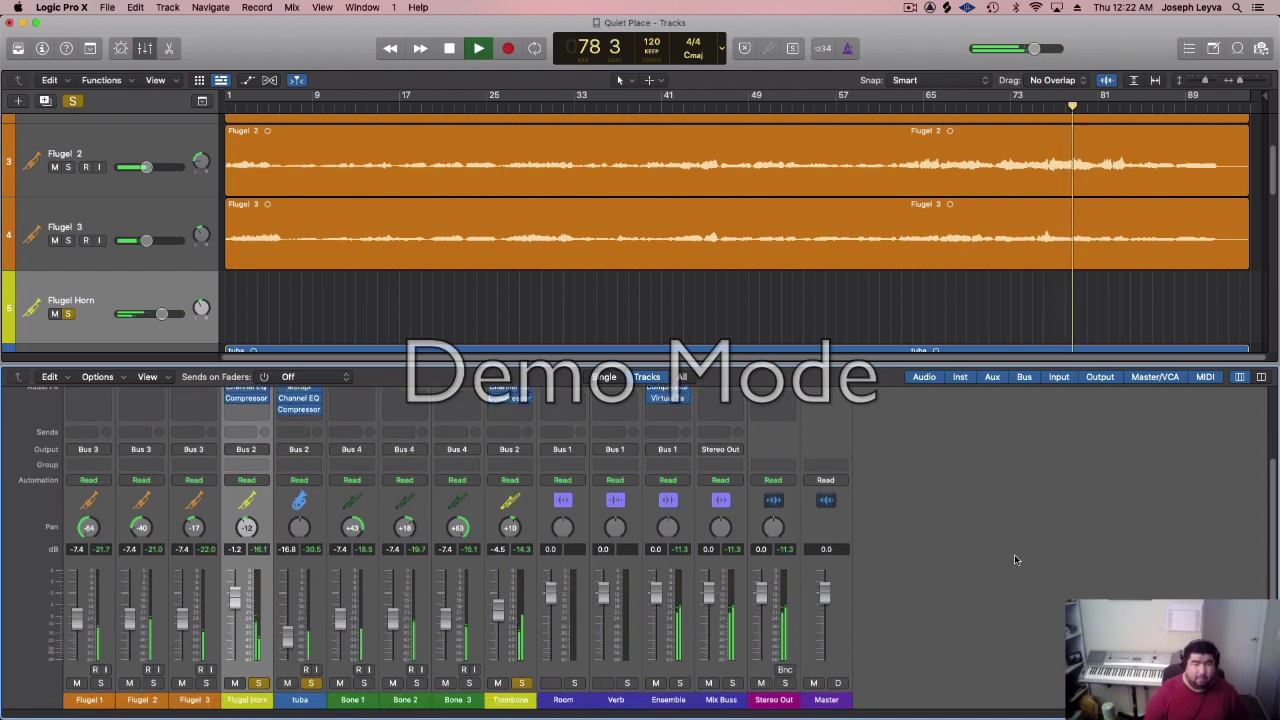
pyautogui.press('space')
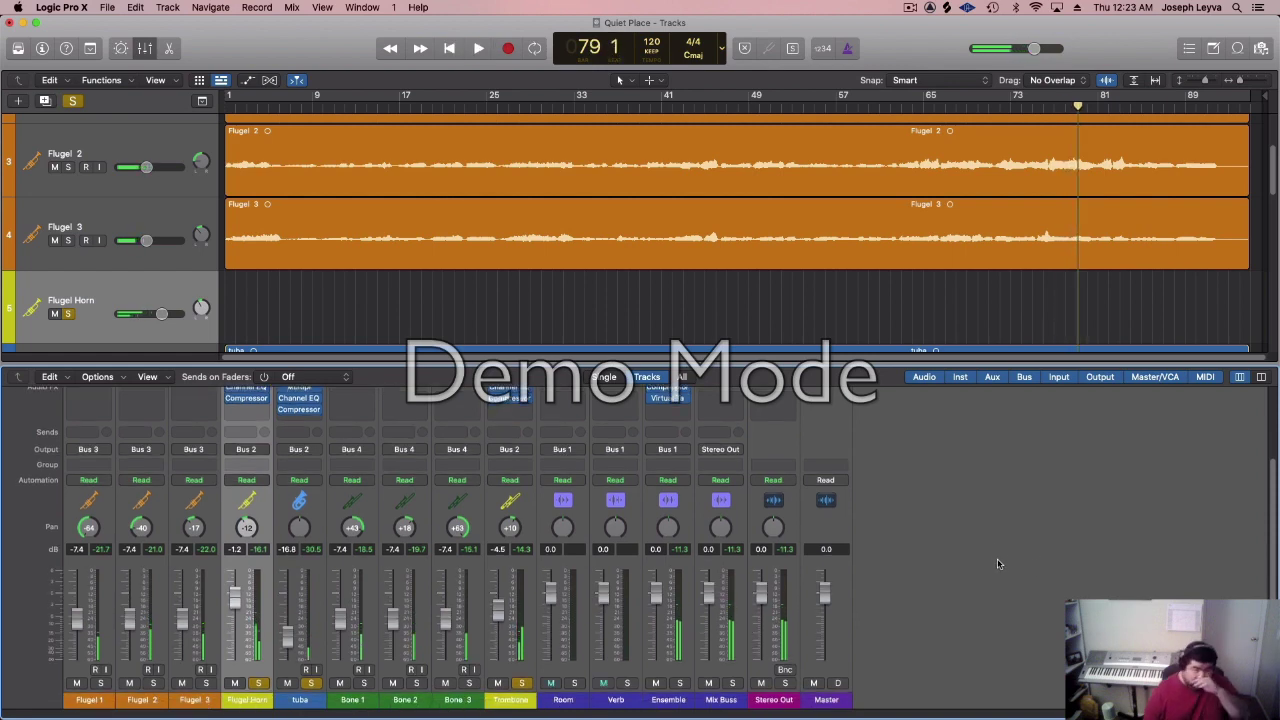
# - Insert a stereo Space Designer reverb in the empty first effect slot of the Verb channel
pyautogui.scroll(2, 998, 570)
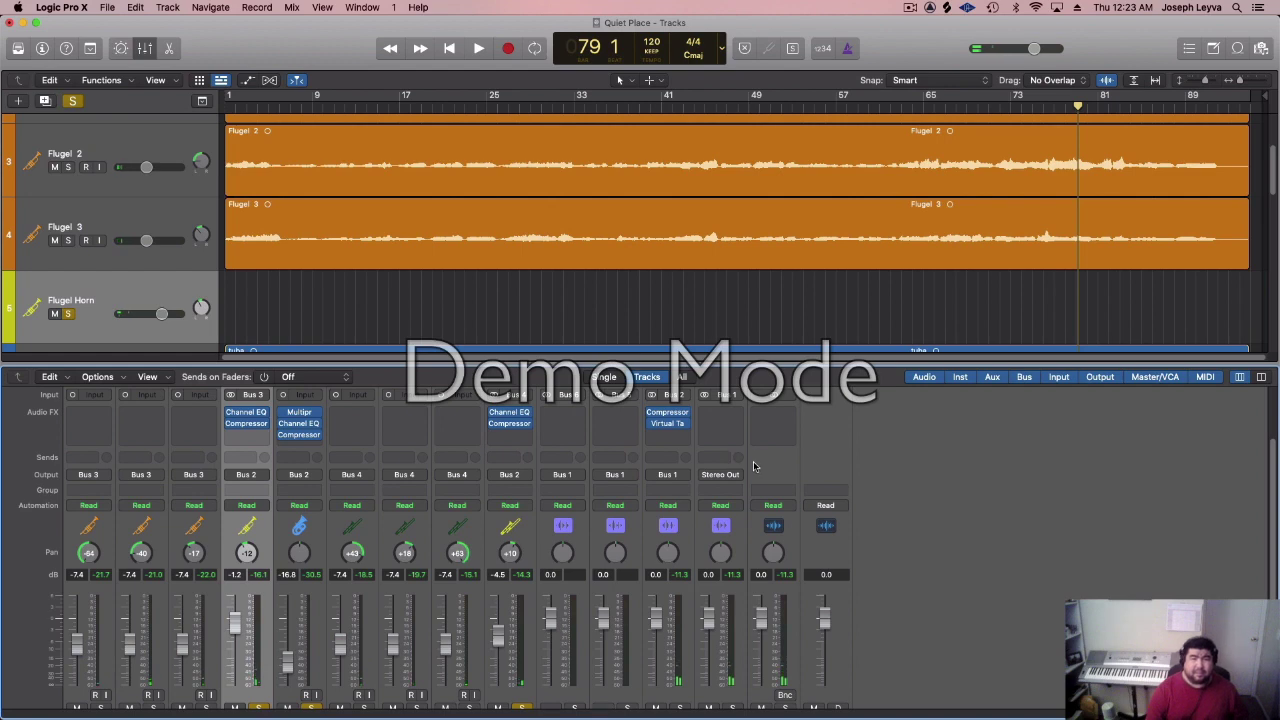
pyautogui.click(617, 418)
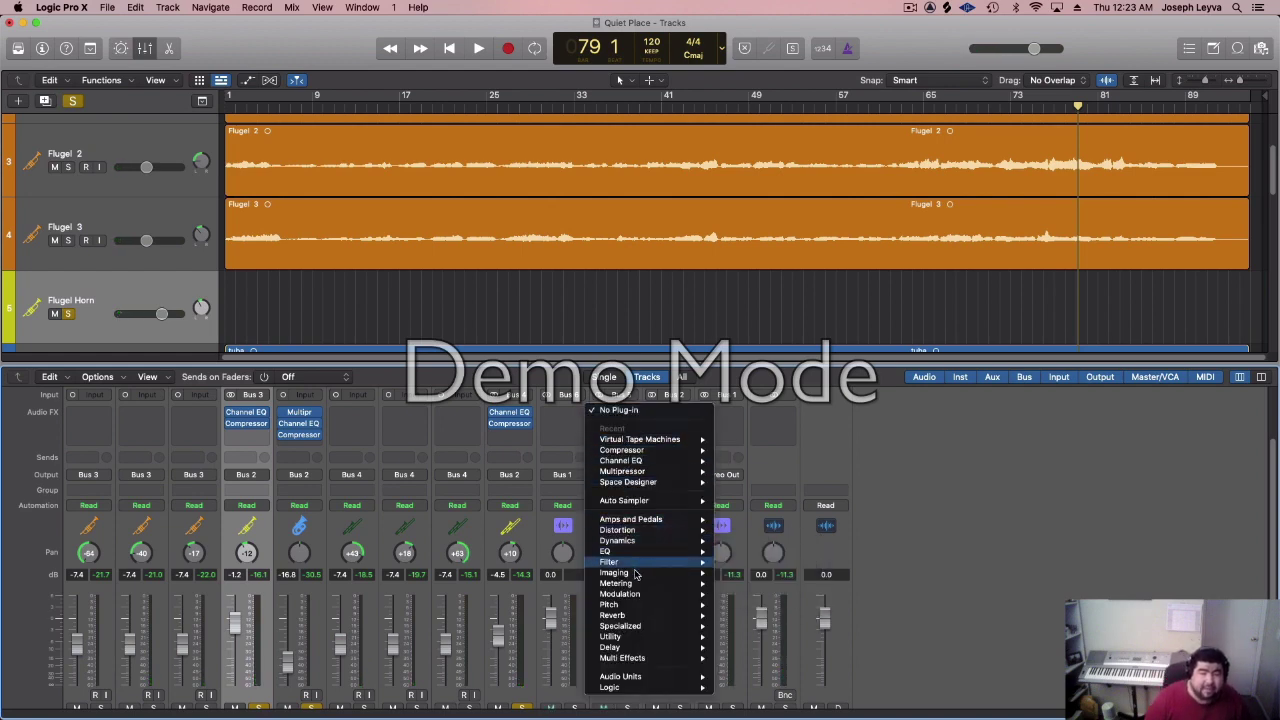
pyautogui.moveTo(634, 574)
pyautogui.moveTo(636, 615)
pyautogui.moveTo(762, 621)
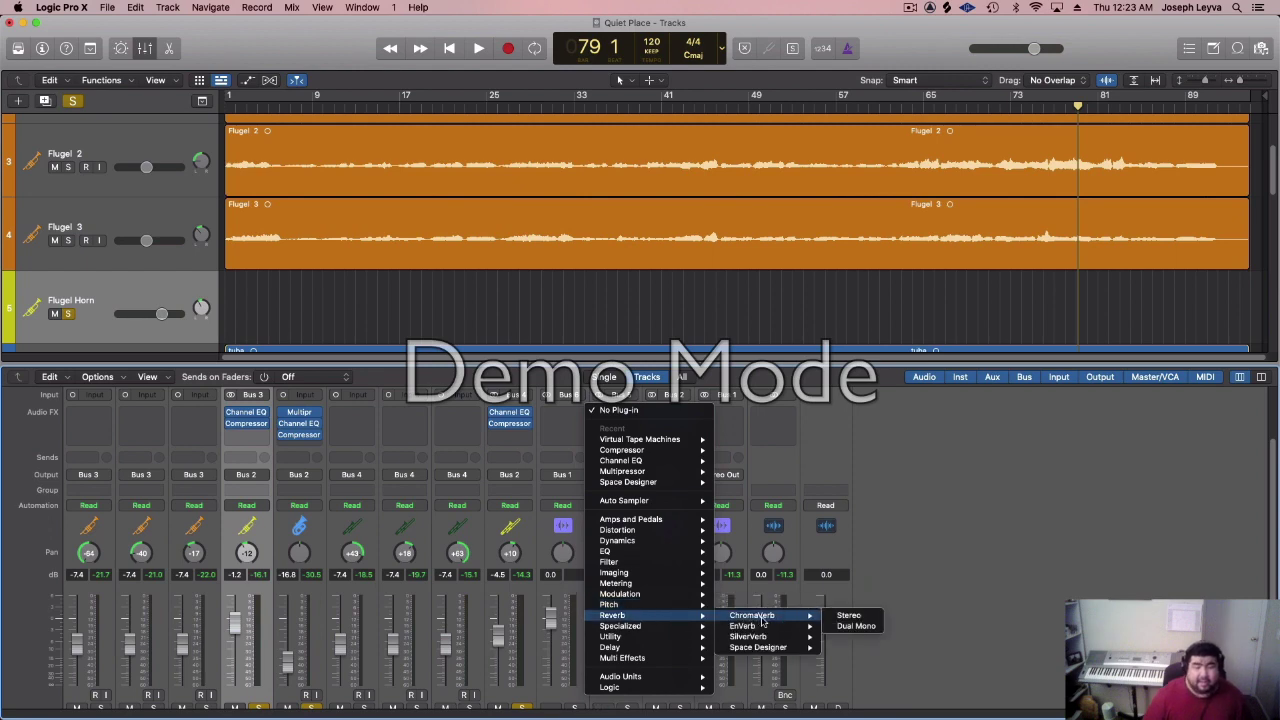
pyautogui.moveTo(781, 653)
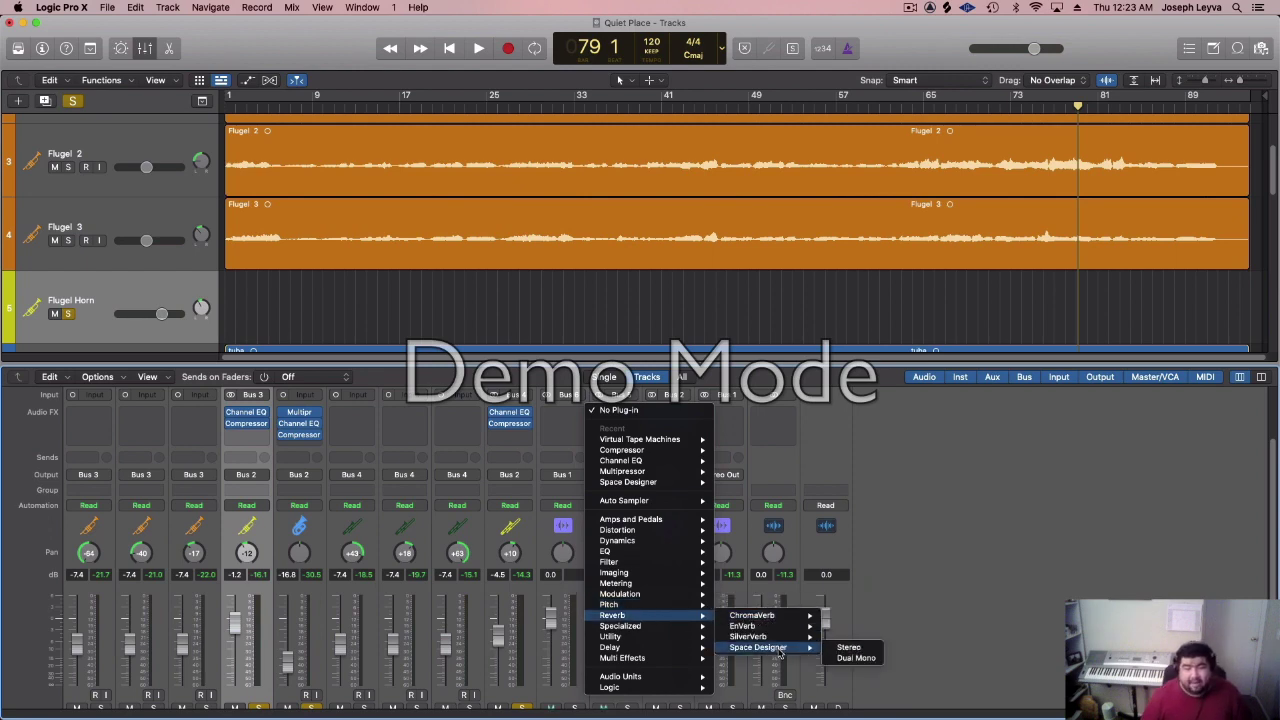
pyautogui.click(856, 648)
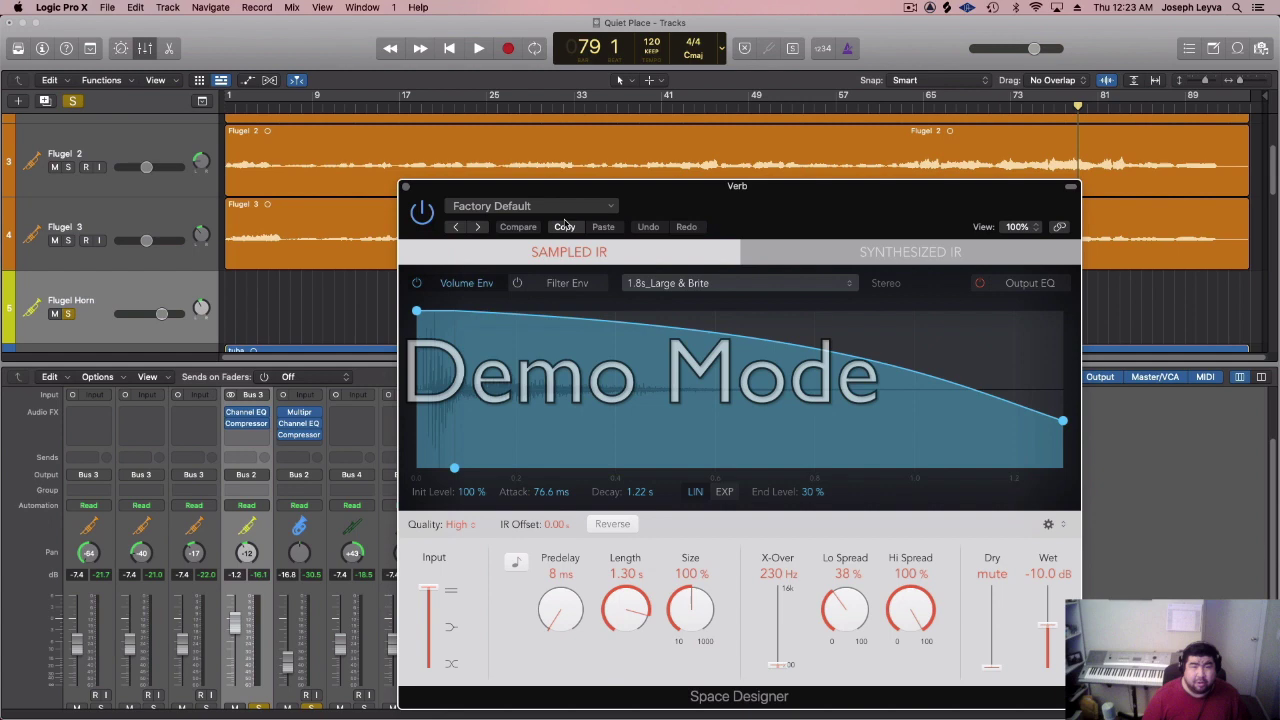
# - Load the 02.6s Vocal Plate preset from the large plate reverbs into the Verb channel's Space Designer and close the plug-in
pyautogui.click(560, 206)
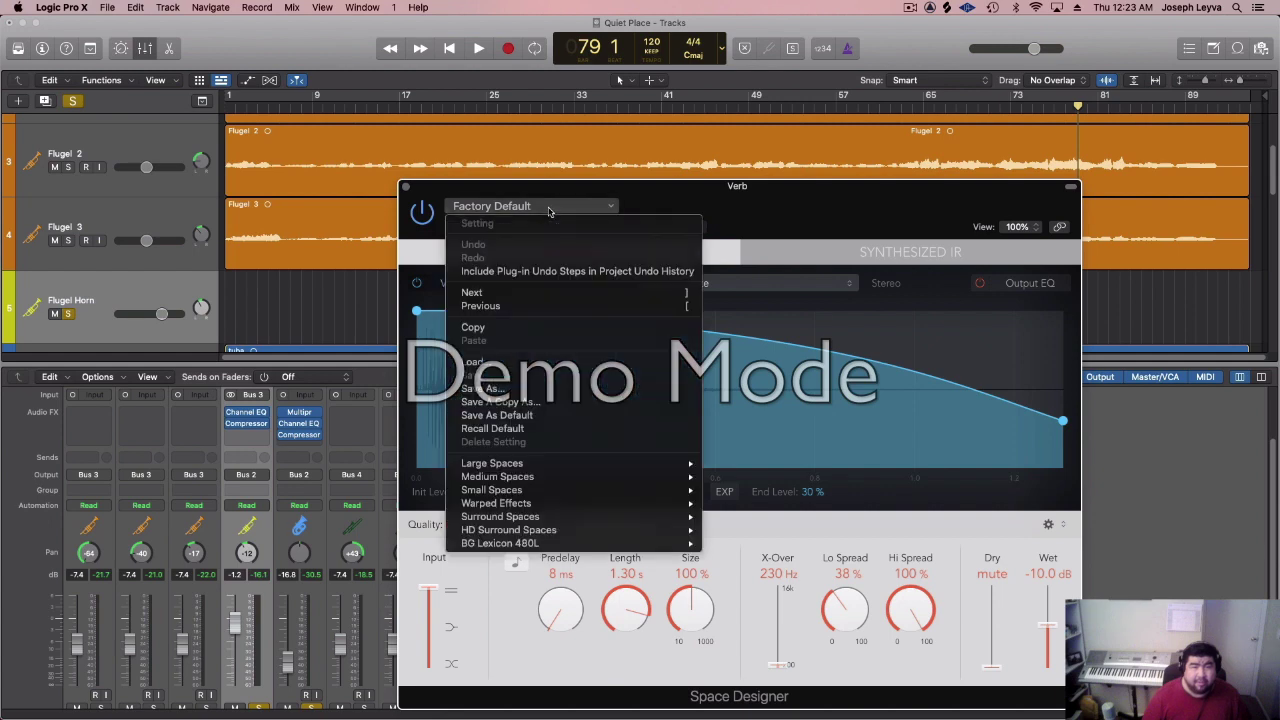
pyautogui.moveTo(541, 463)
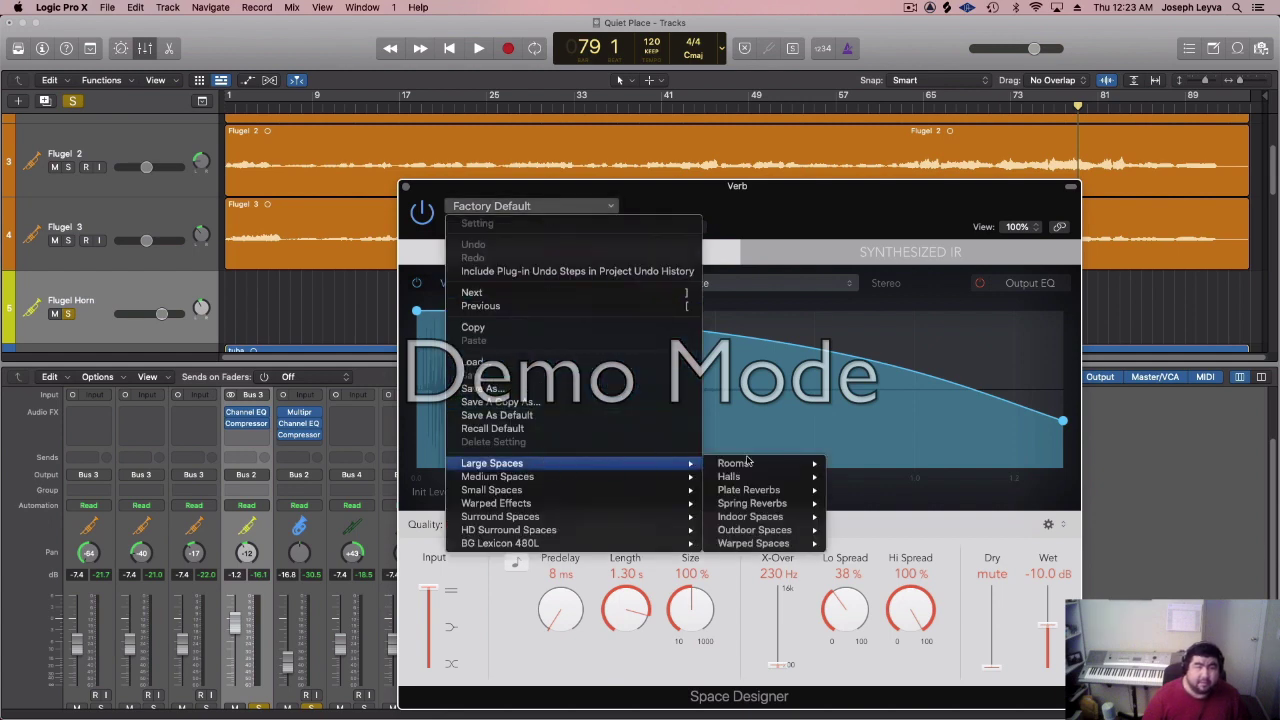
pyautogui.moveTo(762, 492)
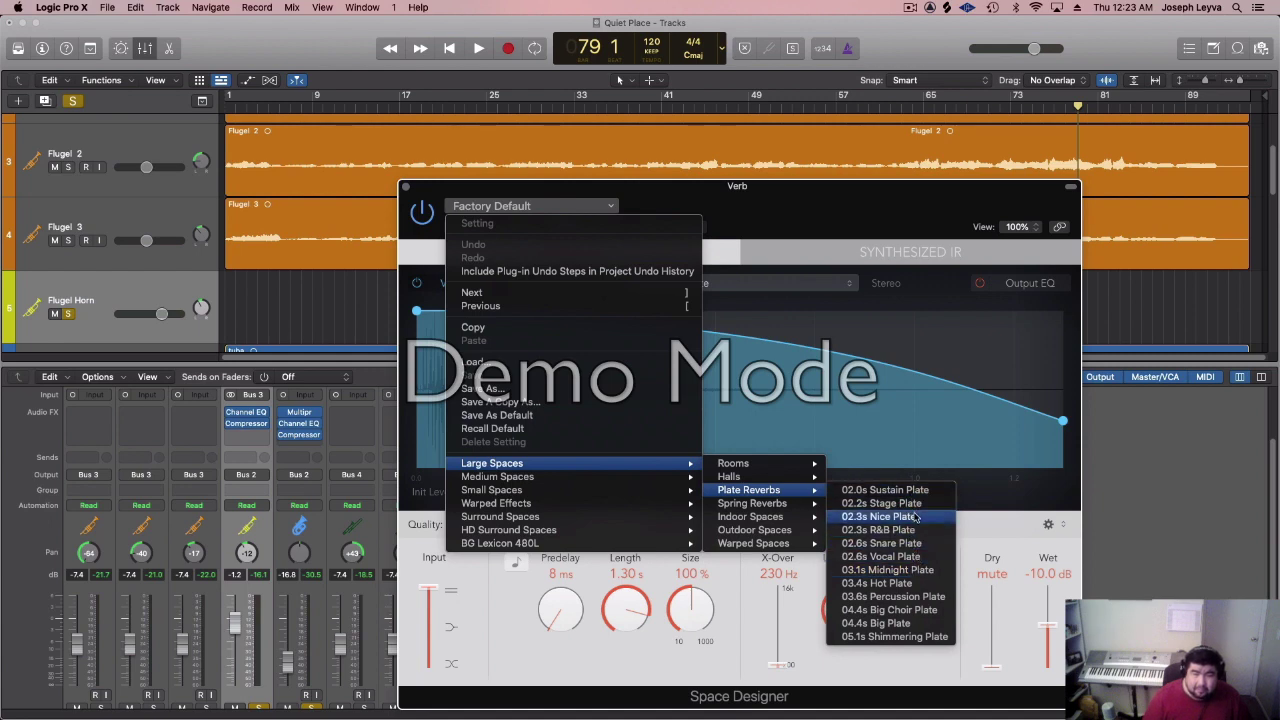
pyautogui.click(914, 557)
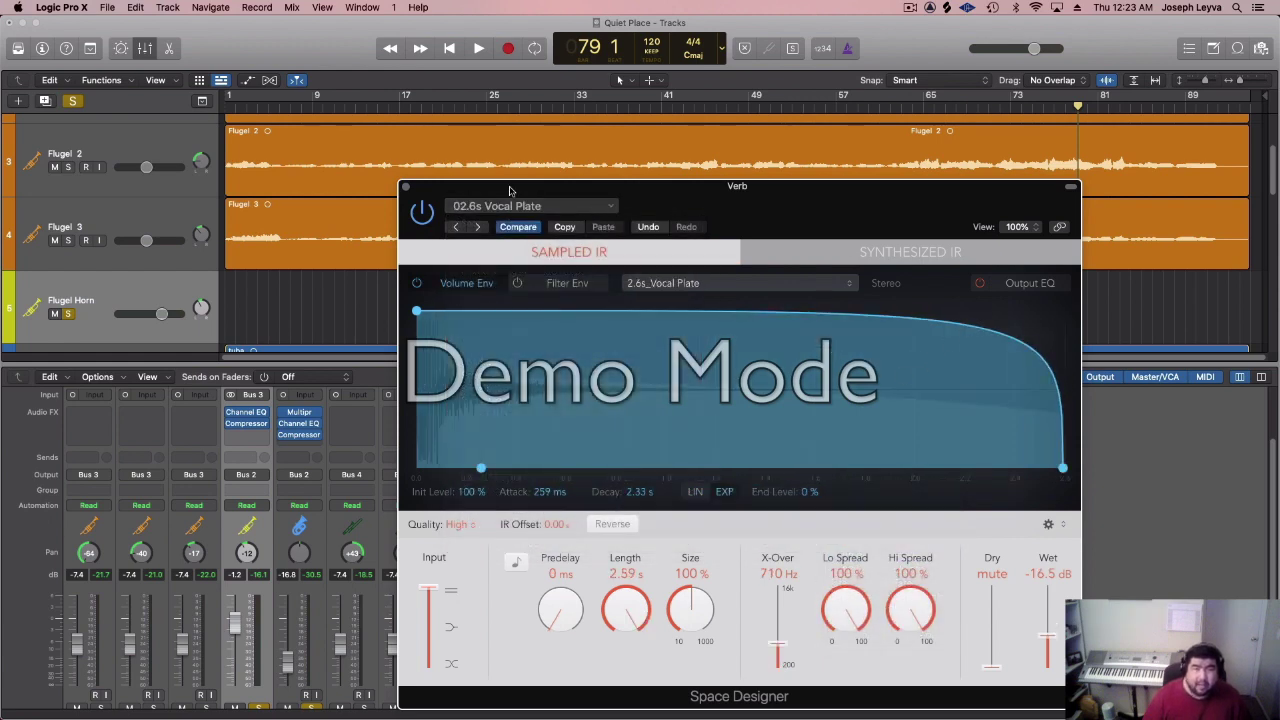
pyautogui.click(406, 188)
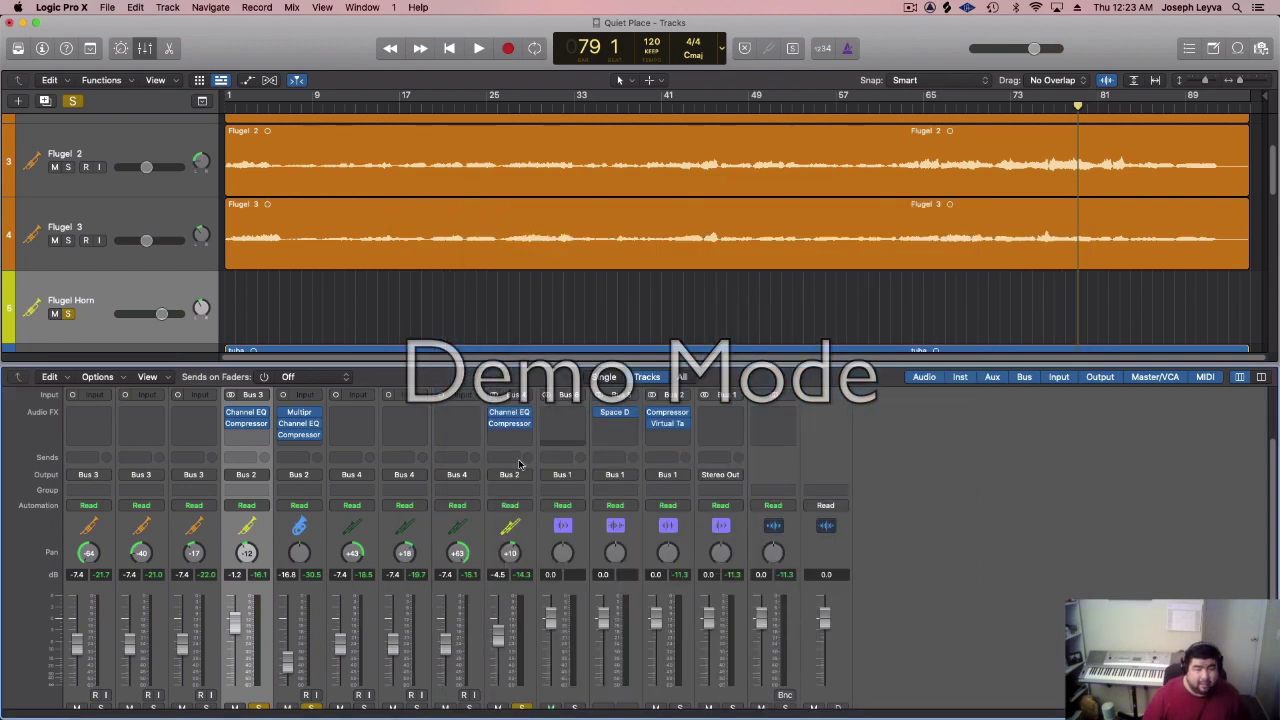
# - Add a send to Bus 5 (Verb) on the Flugel Horn channel
pyautogui.scroll(-2, 334, 490)
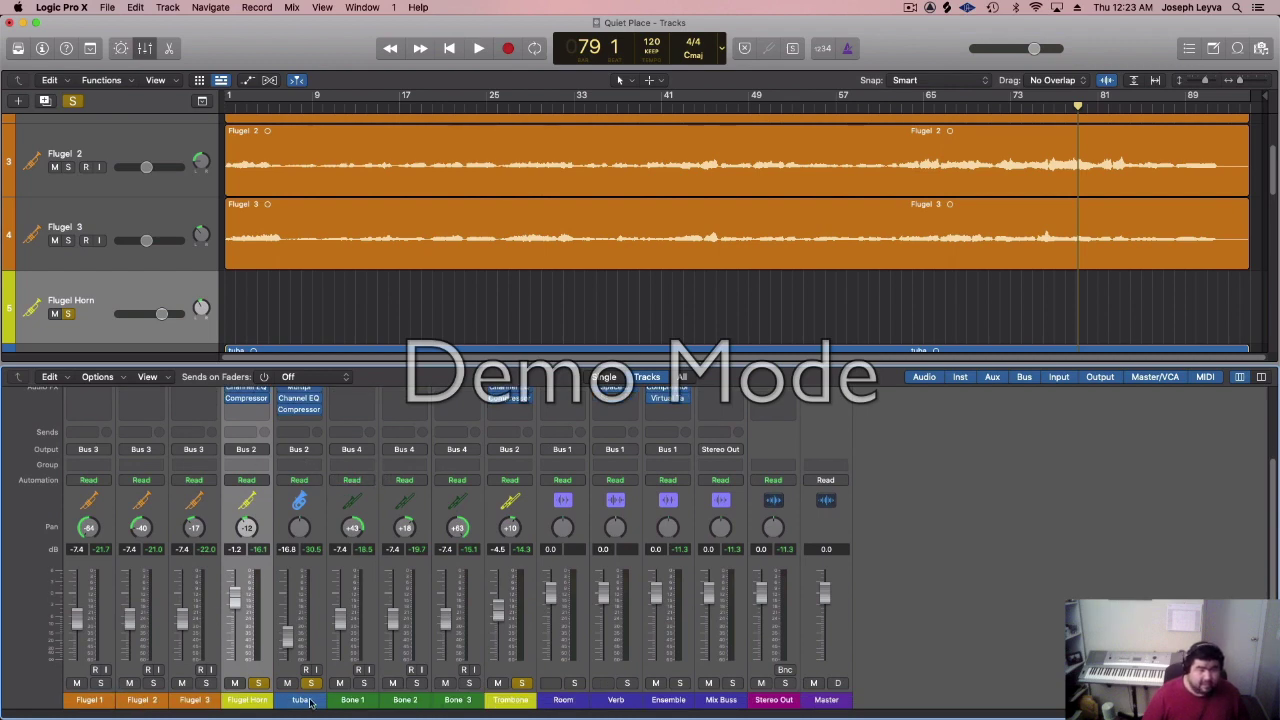
pyautogui.scroll(1, 300, 500)
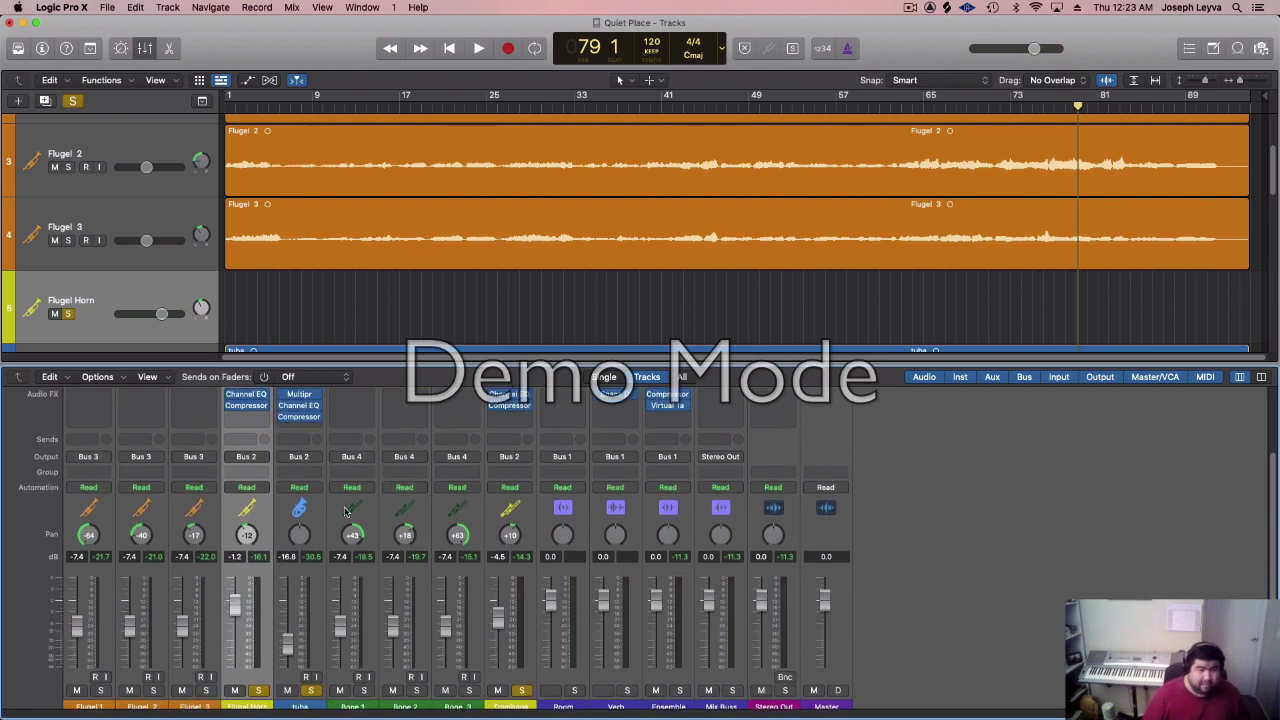
pyautogui.click(246, 441)
pyautogui.moveTo(243, 456)
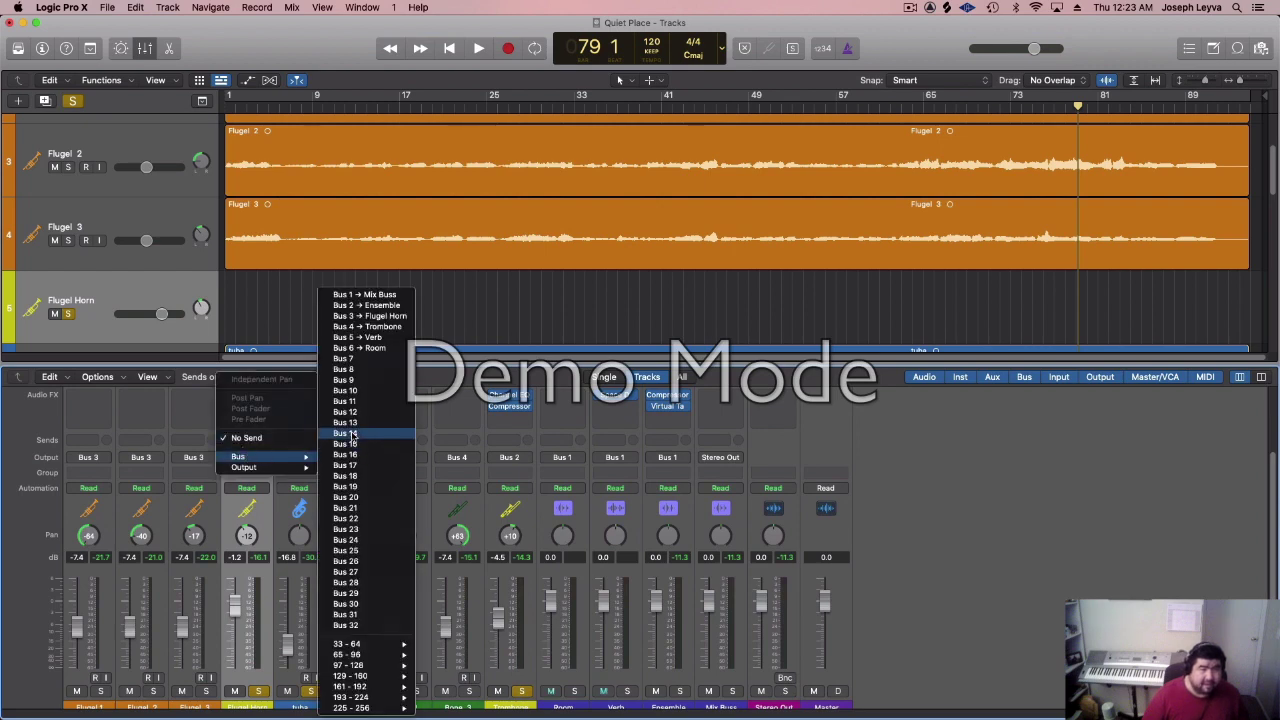
pyautogui.click(398, 337)
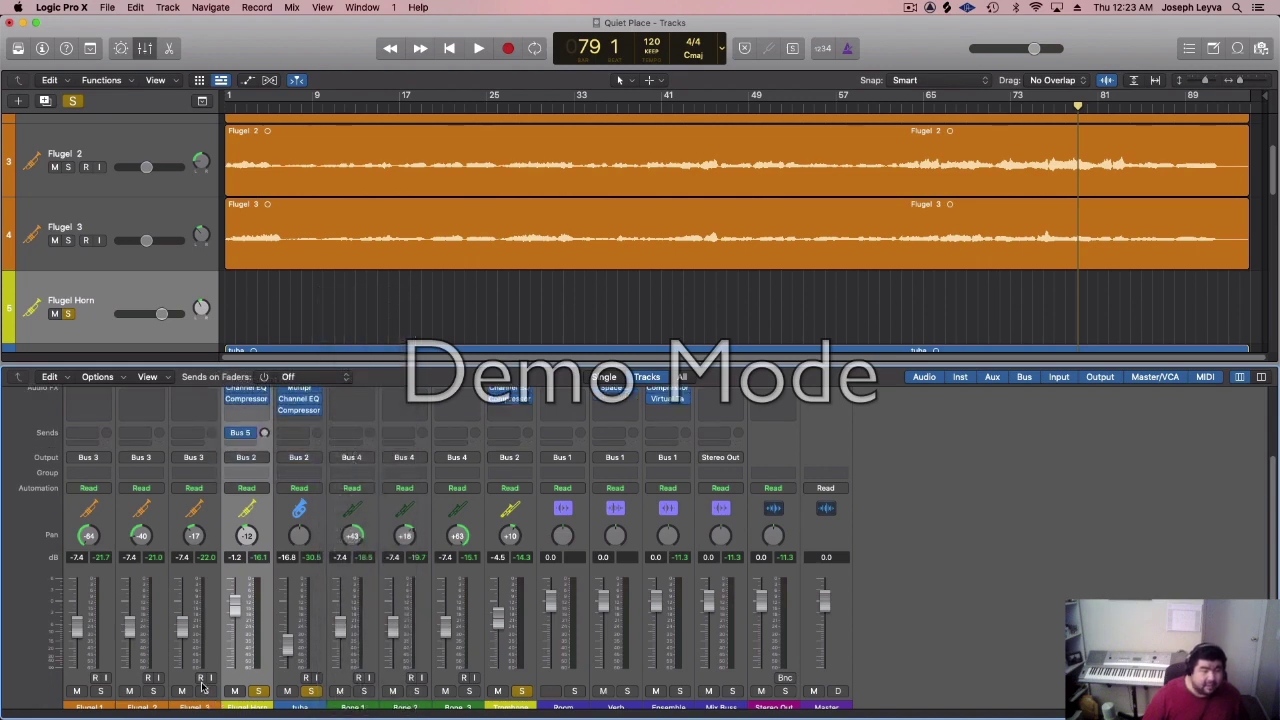
# - Unsolo the tuba and Trombone channels and raise the Flugel Horn's Bus 5 send level during playback
pyautogui.click(310, 692)
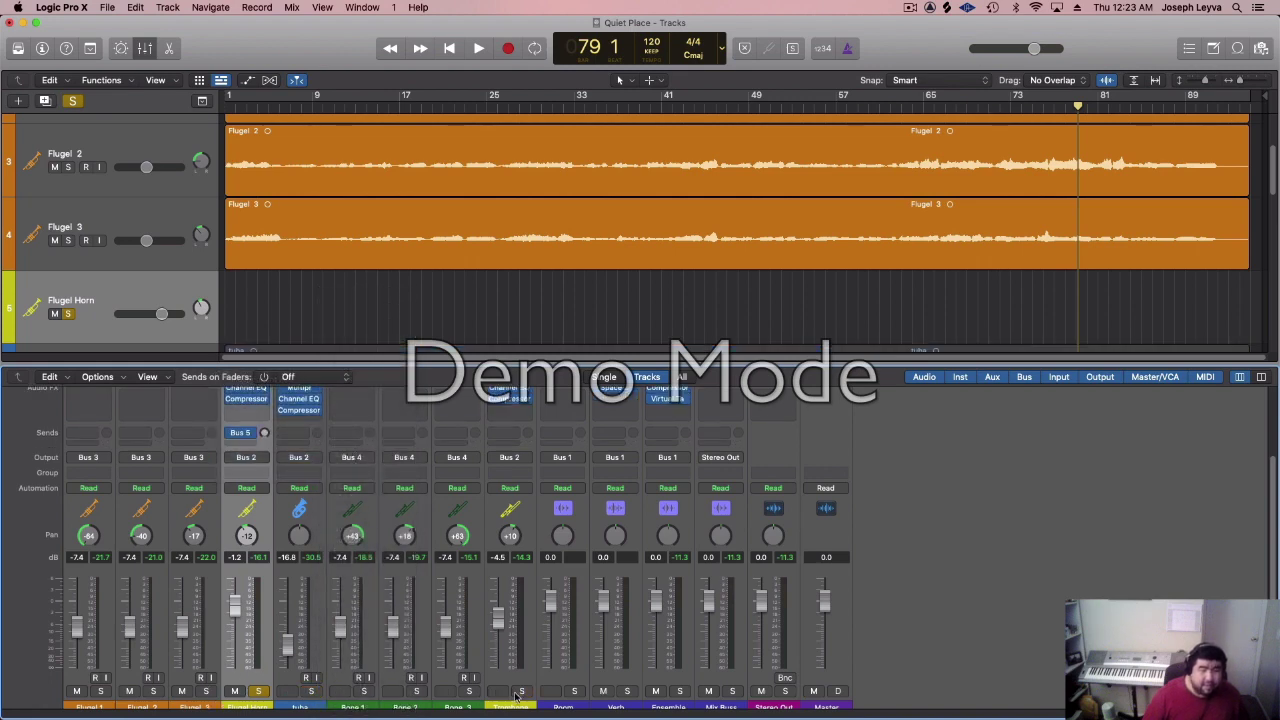
pyautogui.press('space')
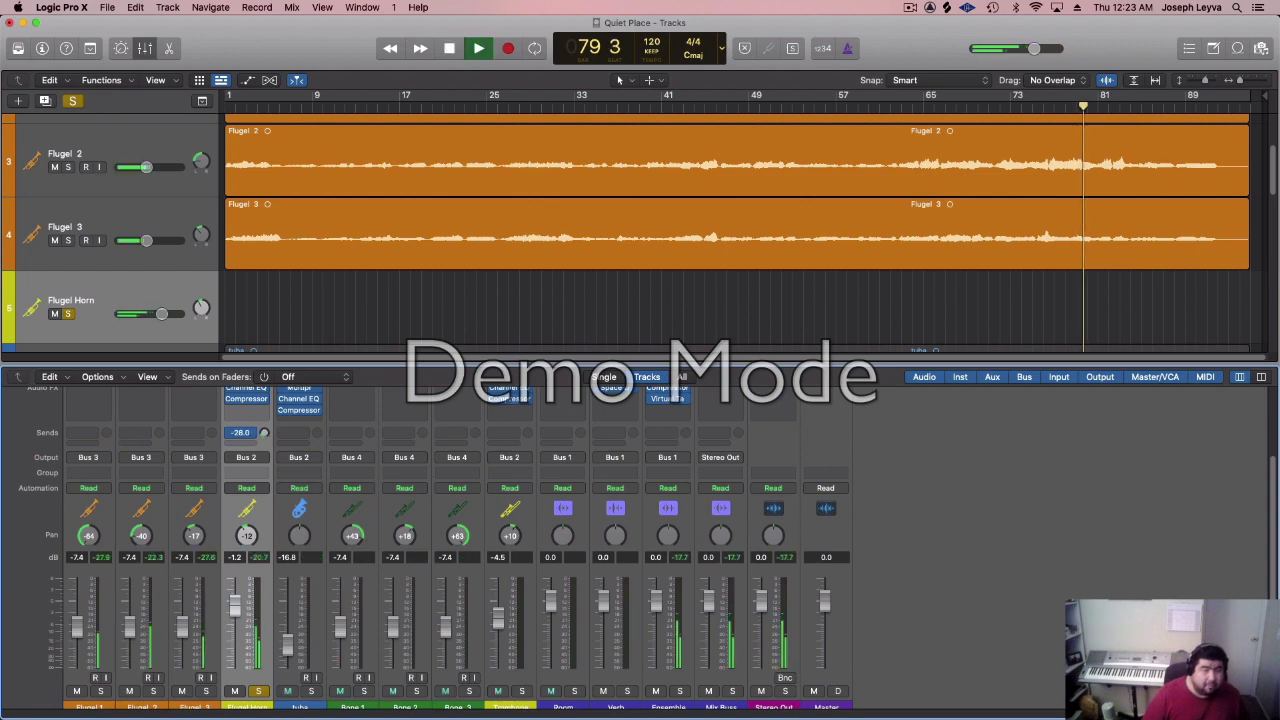
pyautogui.moveTo(241, 432); pyautogui.dragTo(241, 420)
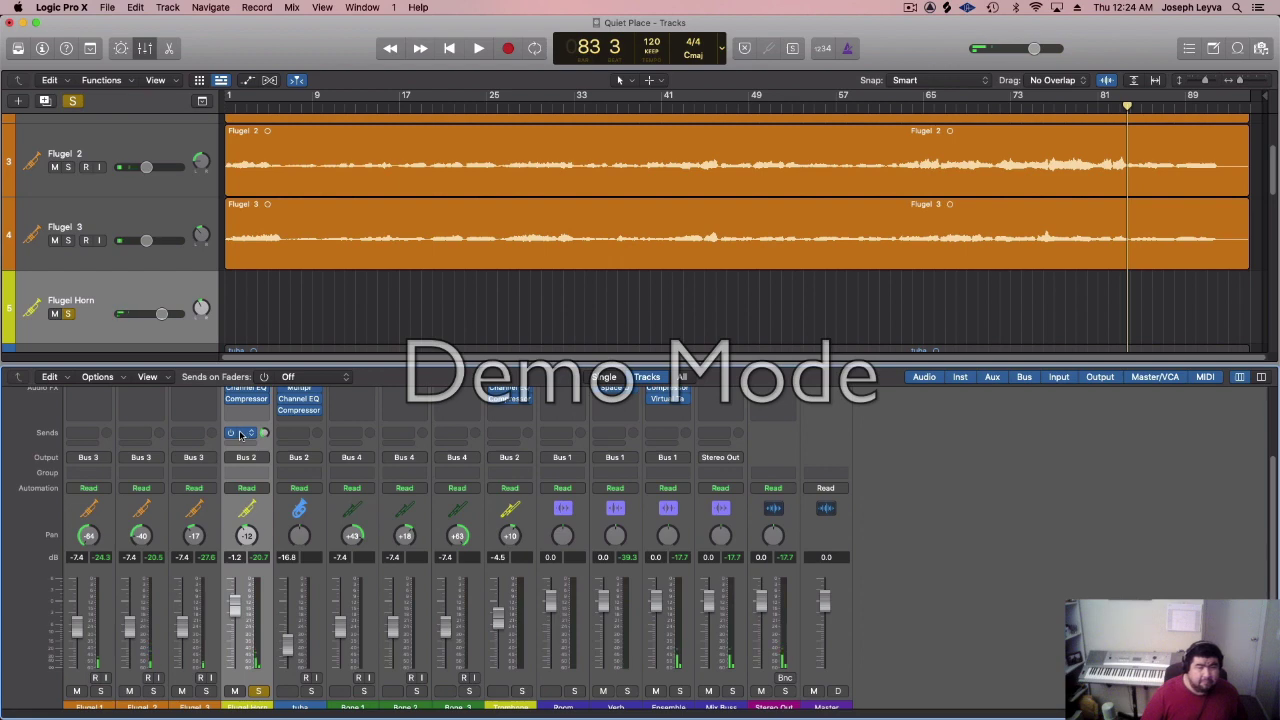
# - Add a send to Bus 5 (Verb) on the Trombone channel and switch the solo from Flugel Horn to Trombone
pyautogui.click(515, 438)
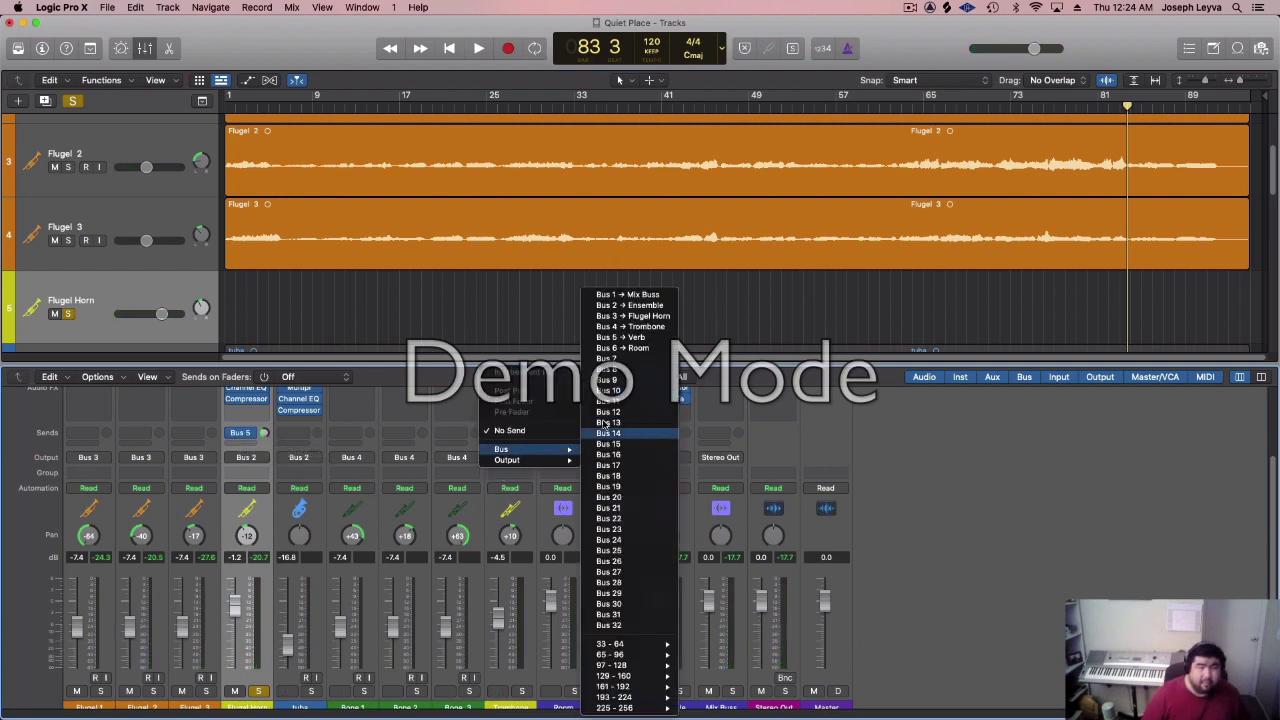
pyautogui.click(628, 337)
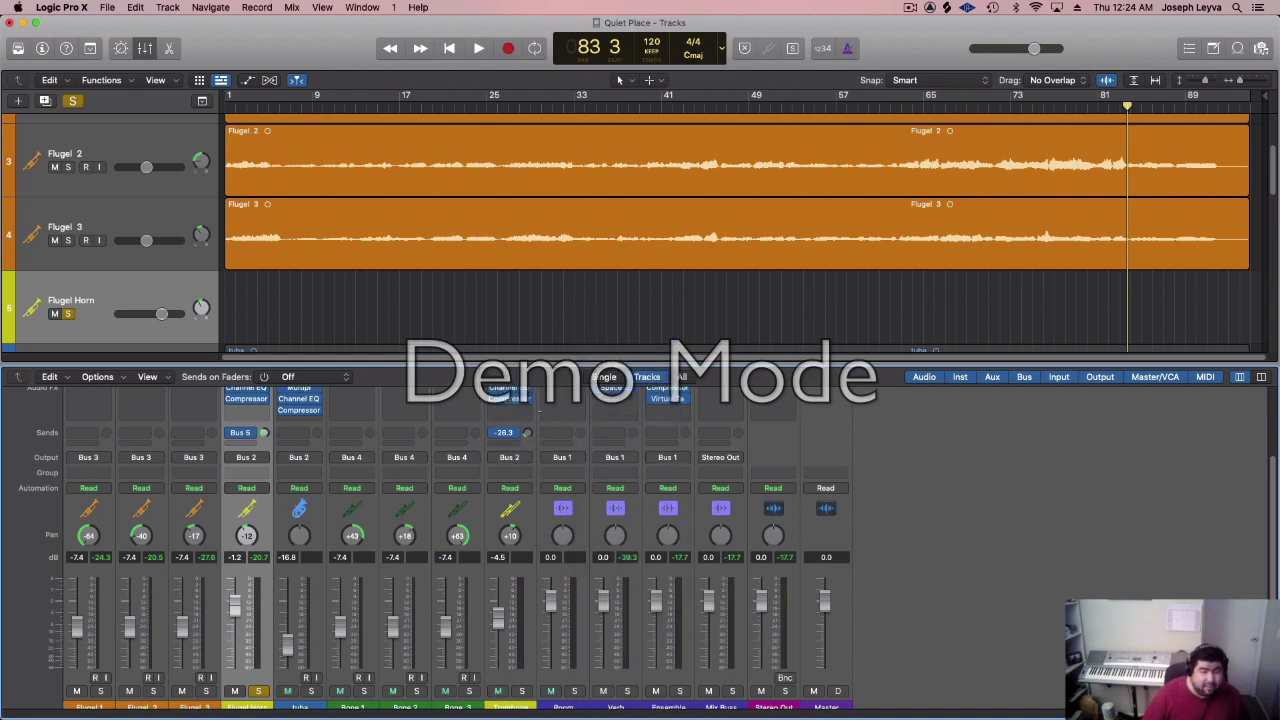
pyautogui.click(256, 691)
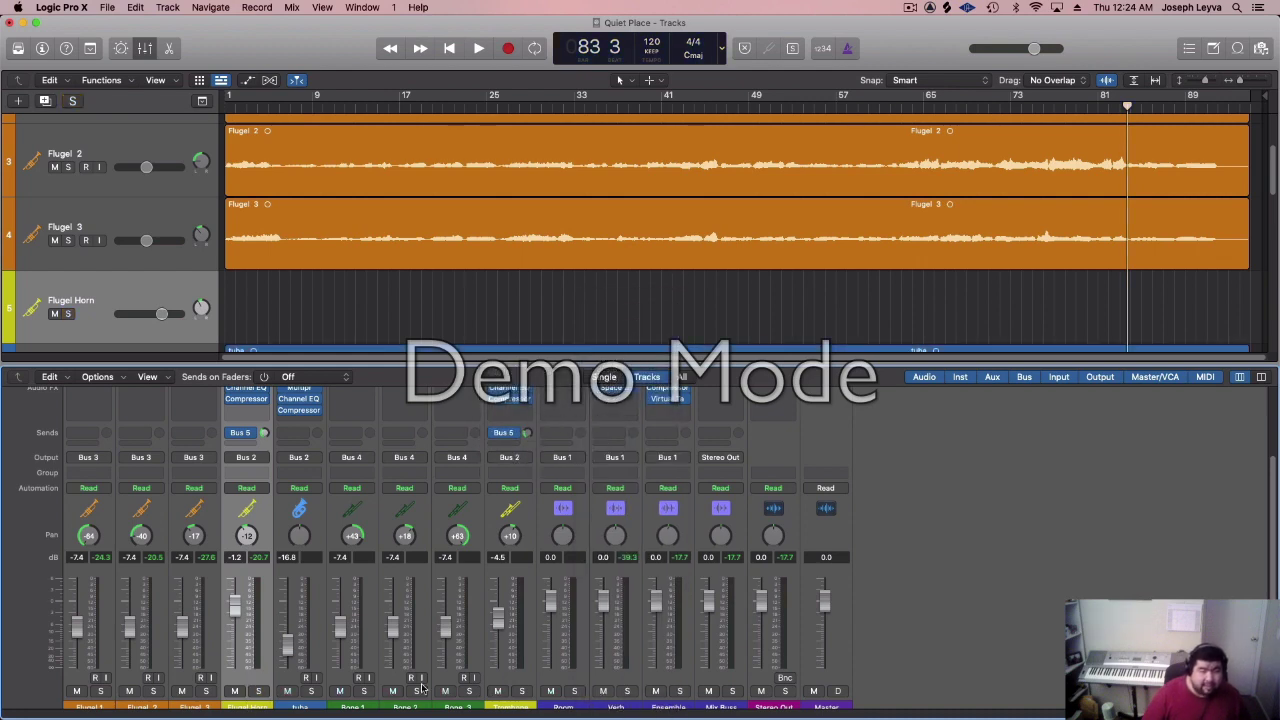
pyautogui.click(521, 691)
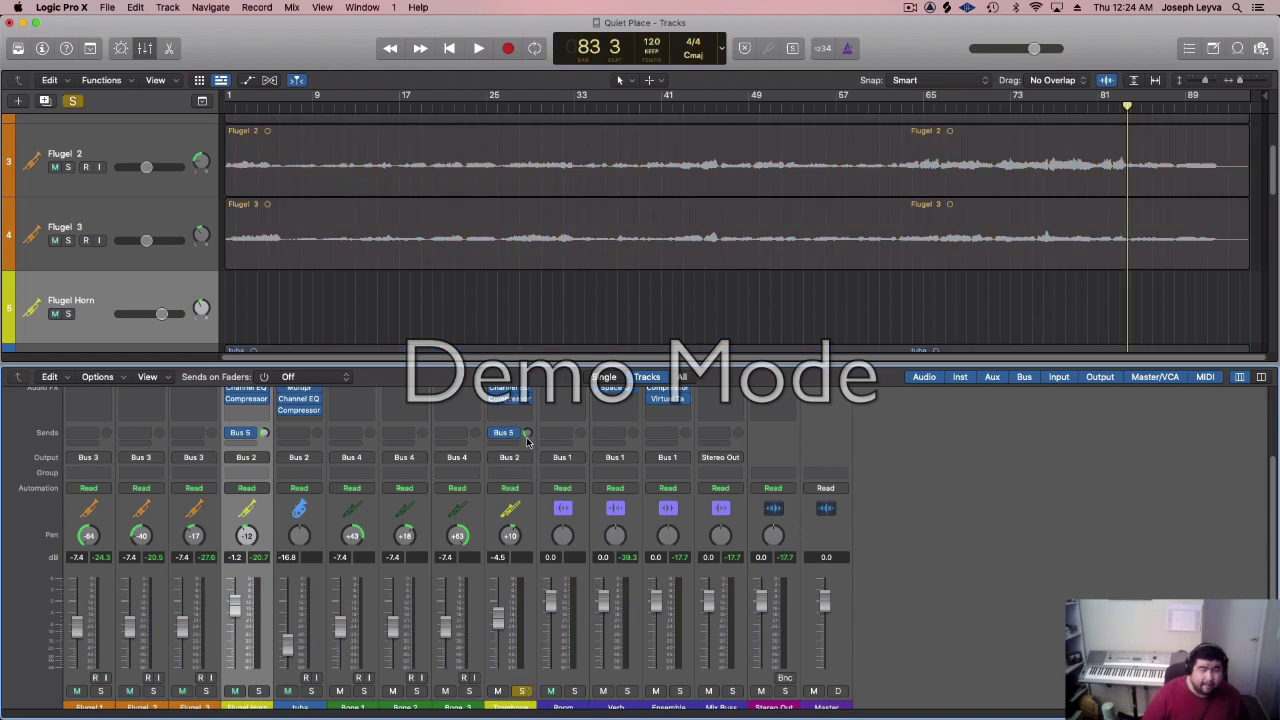
# - Fine-tune the soloed Trombone's Bus 5 send level during playback and stop playback at about bar 90
pyautogui.press('space')
pyautogui.moveTo(527, 434); pyautogui.dragTo(535, 421)
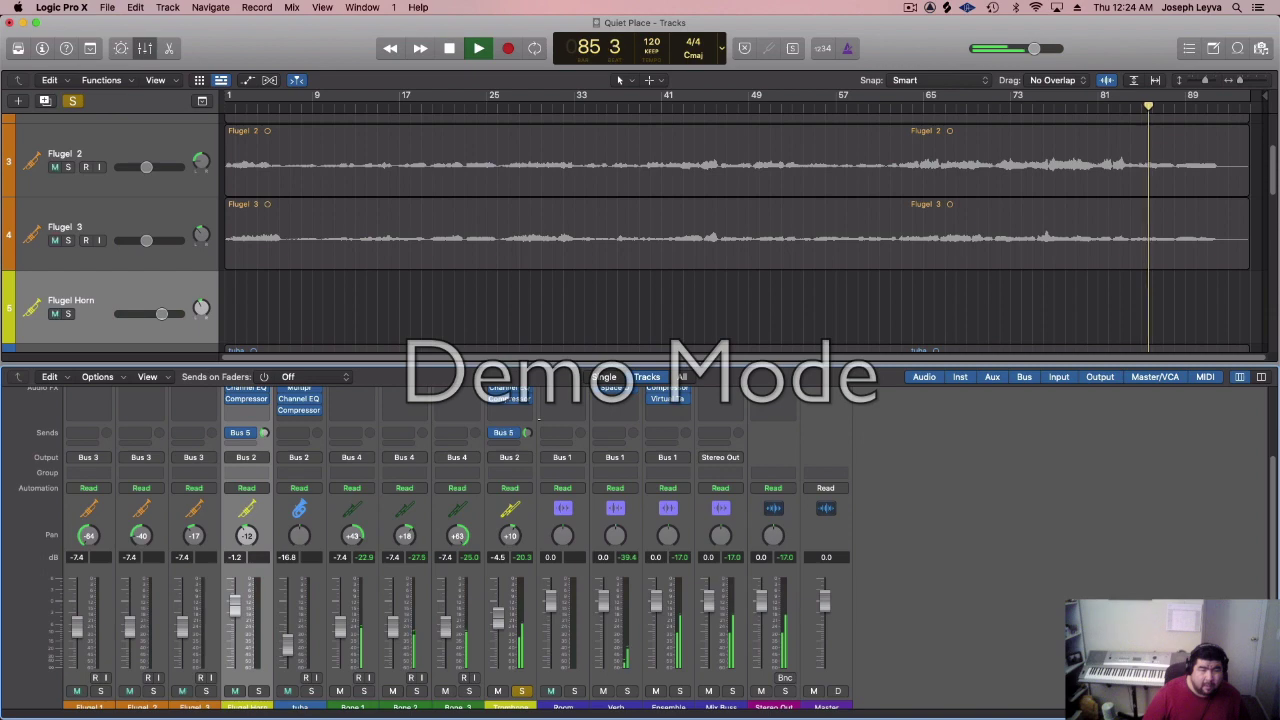
pyautogui.moveTo(537, 428); pyautogui.dragTo(540, 424)
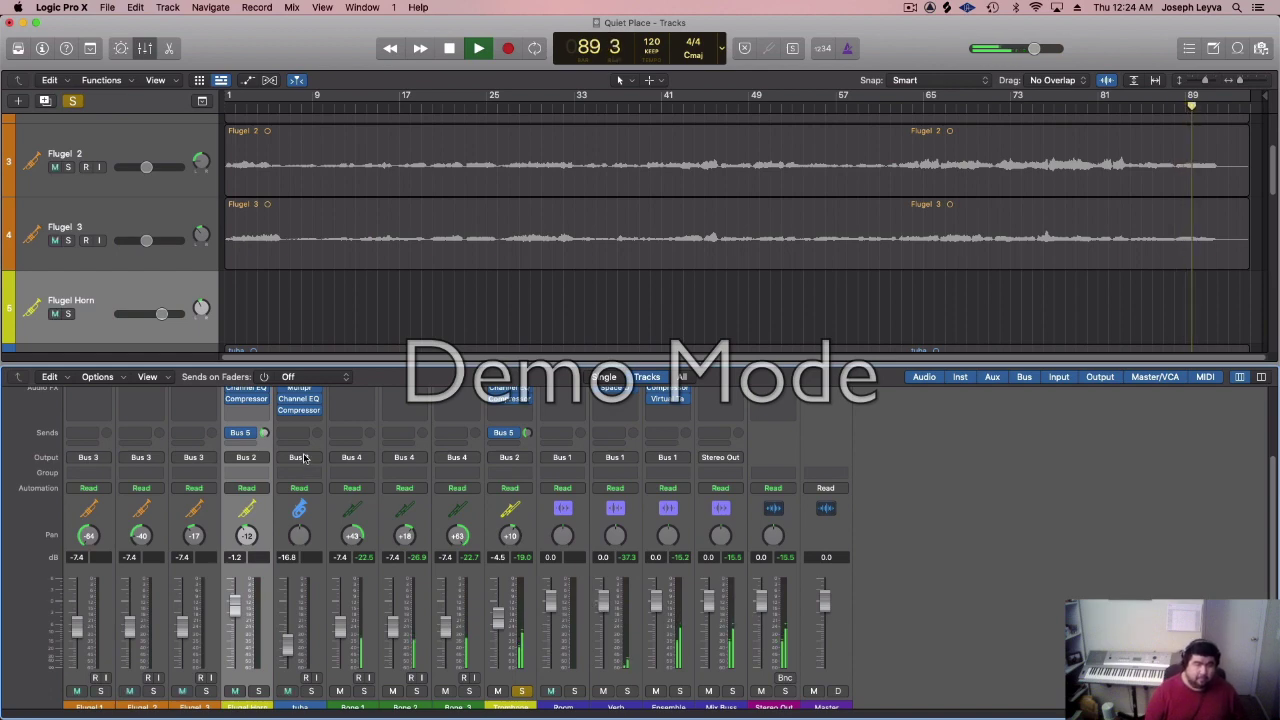
pyautogui.press('space')
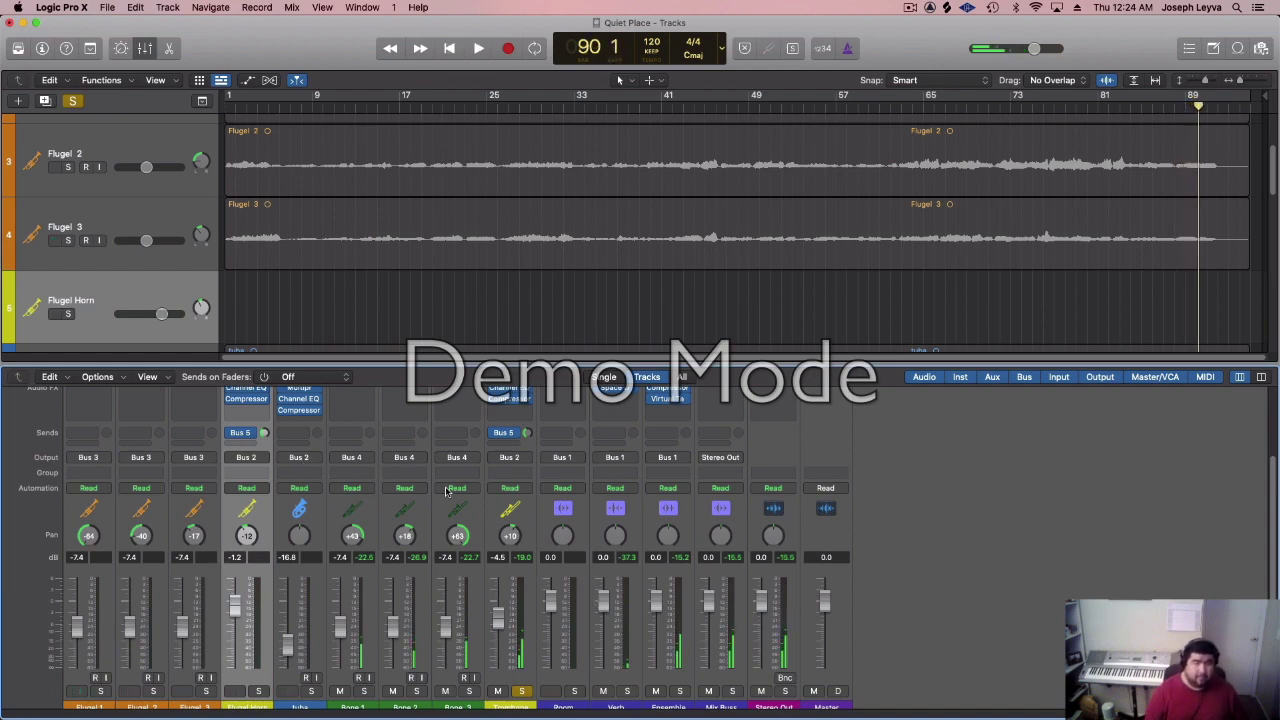
# - Solo the tuba and Flugel Horn channels together with the Trombone
pyautogui.scroll(-1, 290, 680)
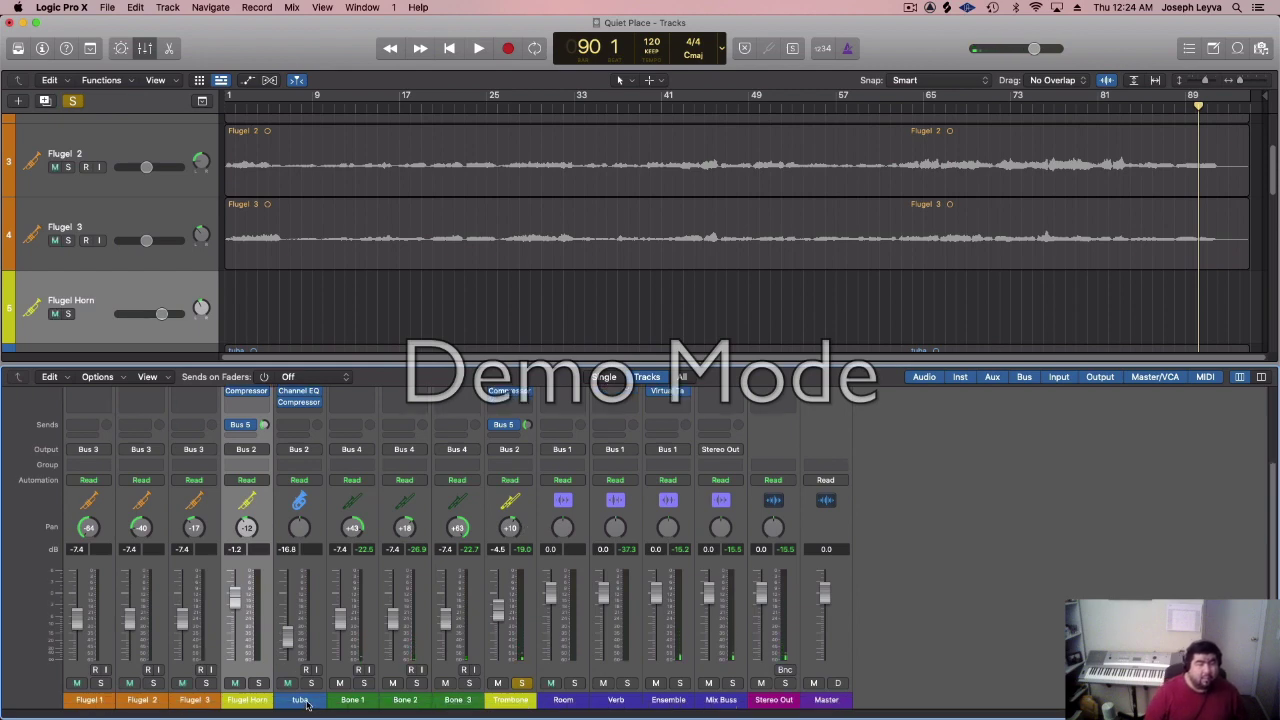
pyautogui.click(300, 700)
pyautogui.click(310, 684)
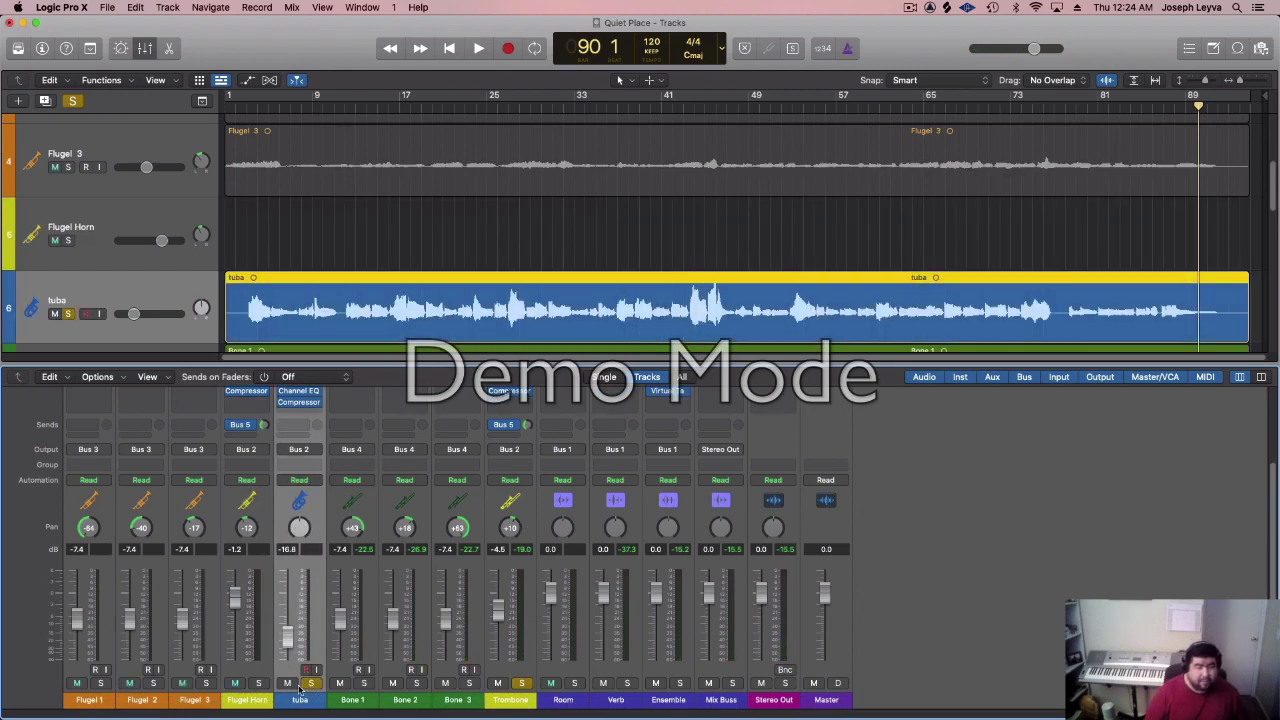
pyautogui.click(259, 684)
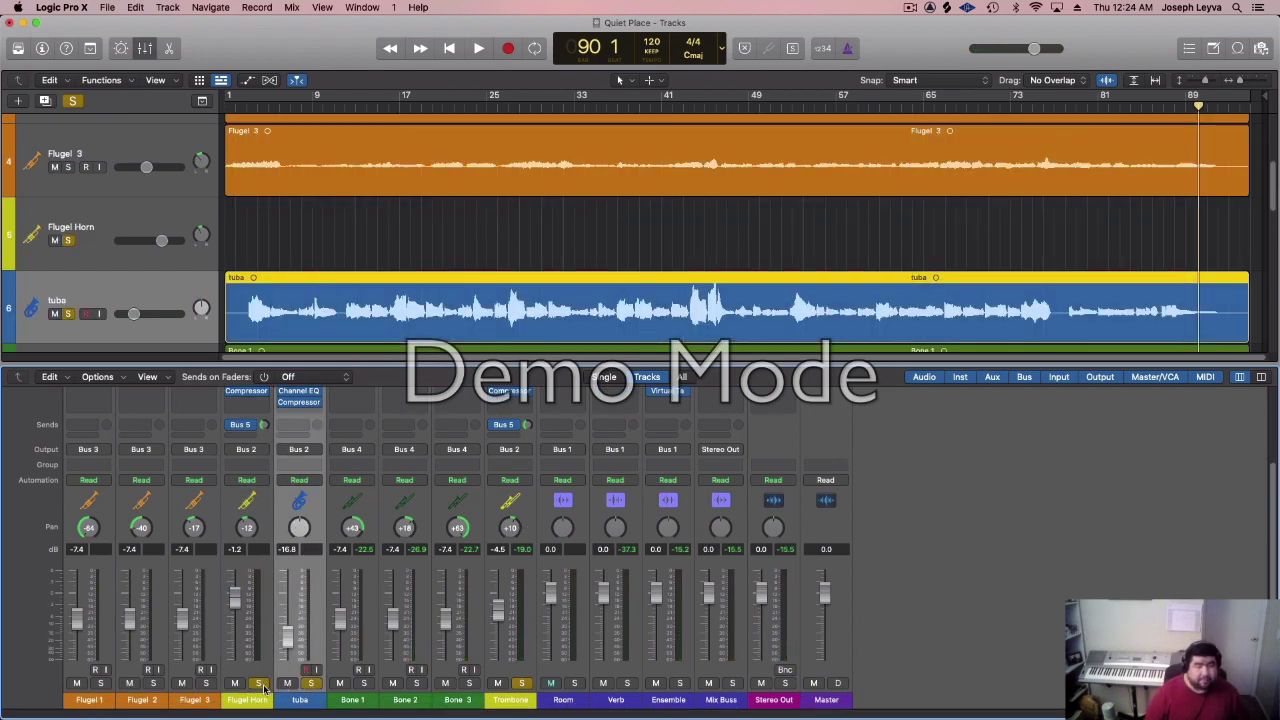
# - Insert a stereo Space Designer reverb on the Room channel
pyautogui.click(681, 700)
pyautogui.scroll(2, 810, 572)
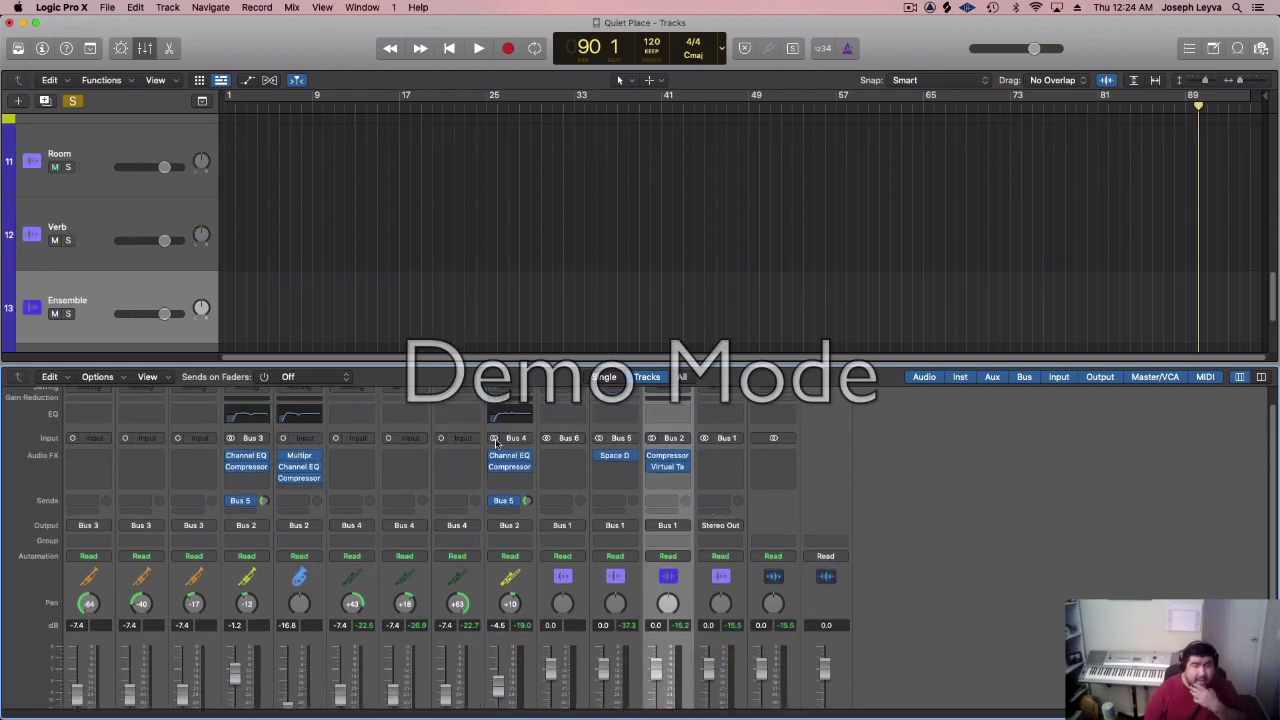
pyautogui.scroll(-3, 464, 456)
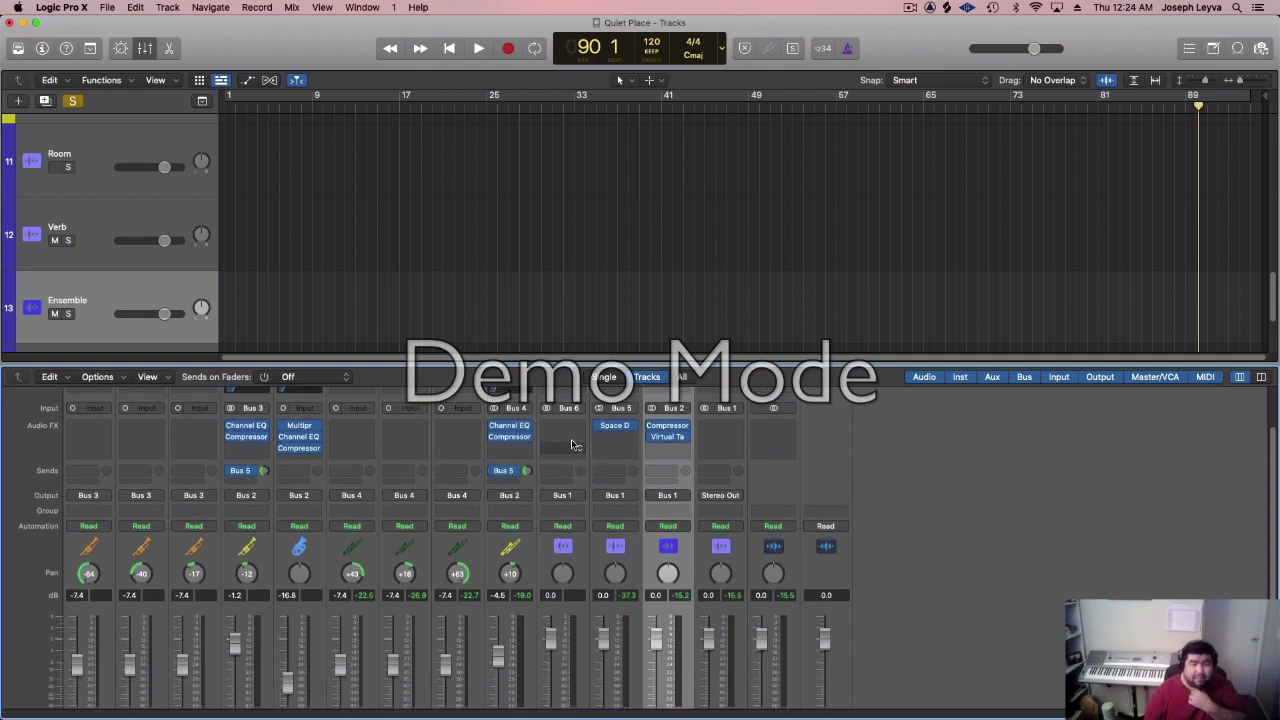
pyautogui.click(560, 428)
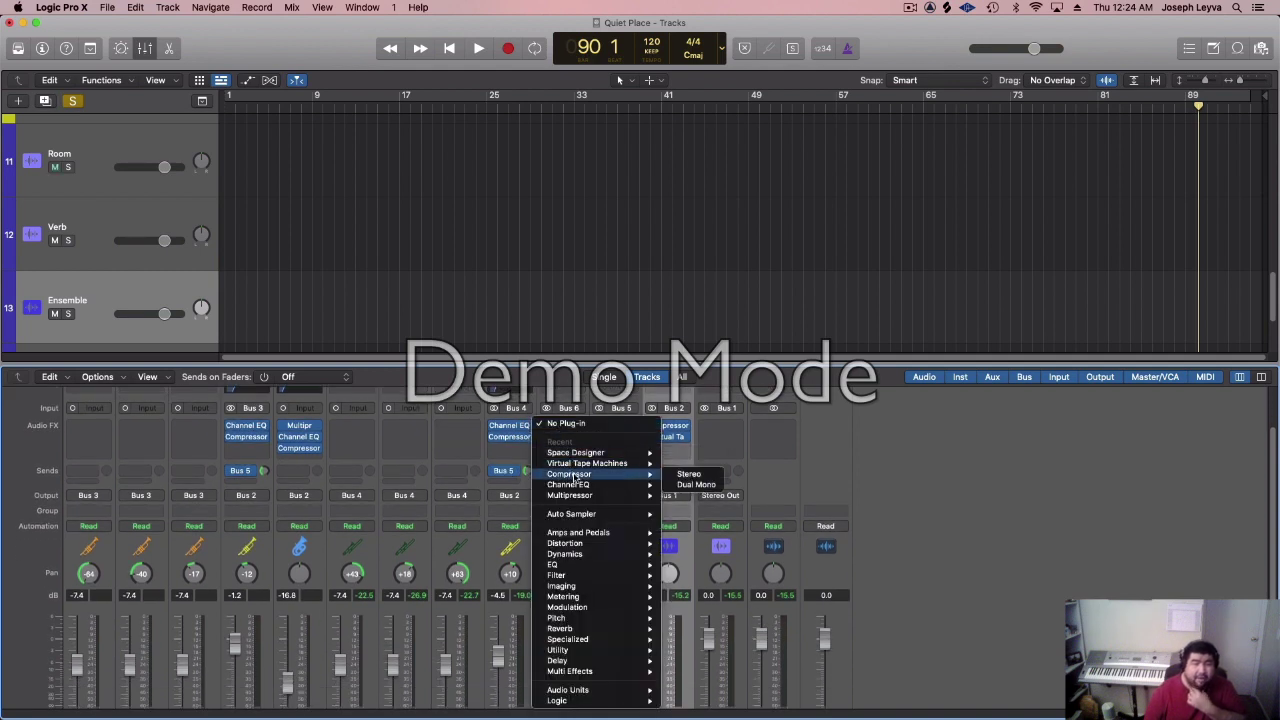
pyautogui.moveTo(577, 486)
pyautogui.moveTo(585, 455)
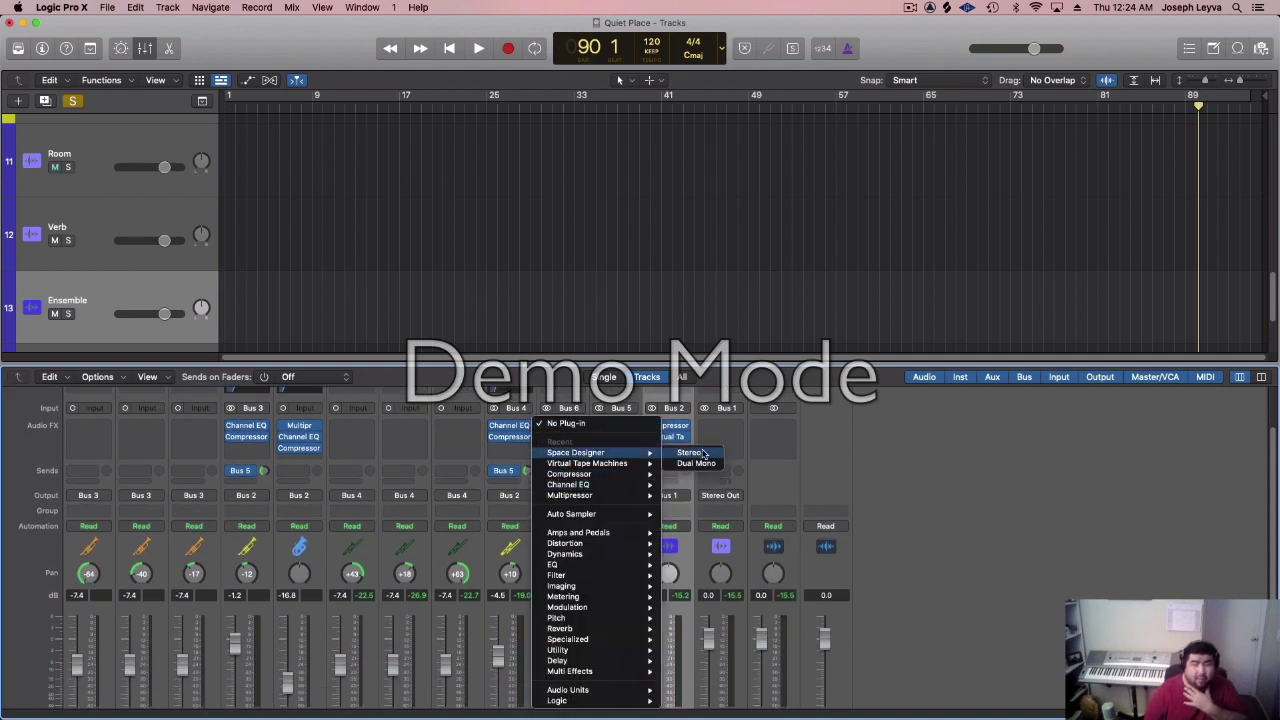
pyautogui.click(701, 455)
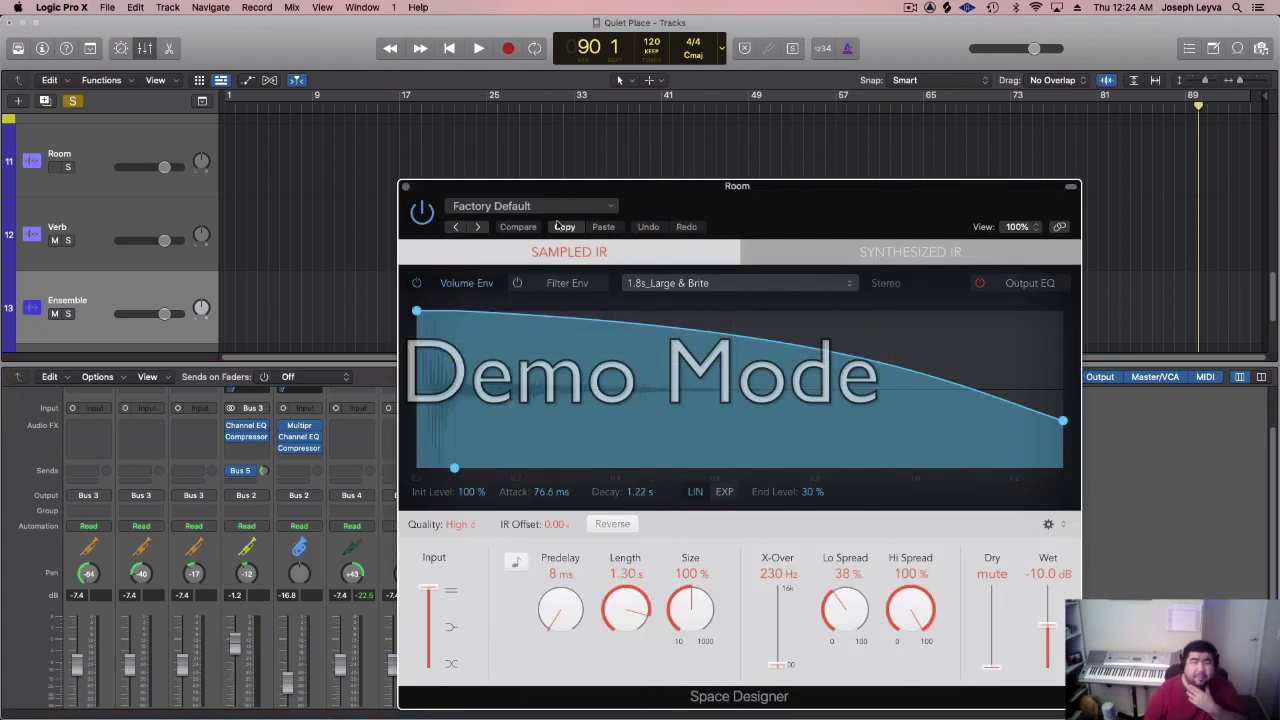
# - Load the large-room preset 02.0s Dark Chamber in the Room channel's Space Designer and close the plug-in window
pyautogui.click(530, 206)
pyautogui.moveTo(541, 463)
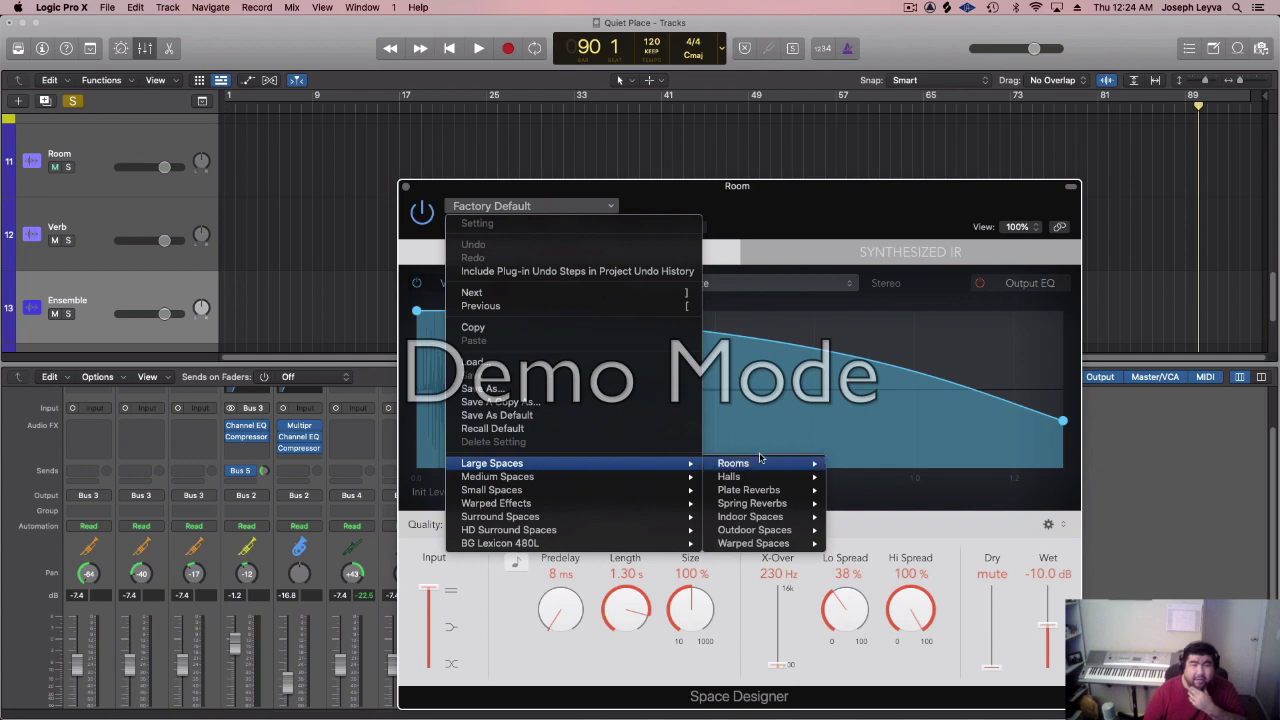
pyautogui.moveTo(770, 463)
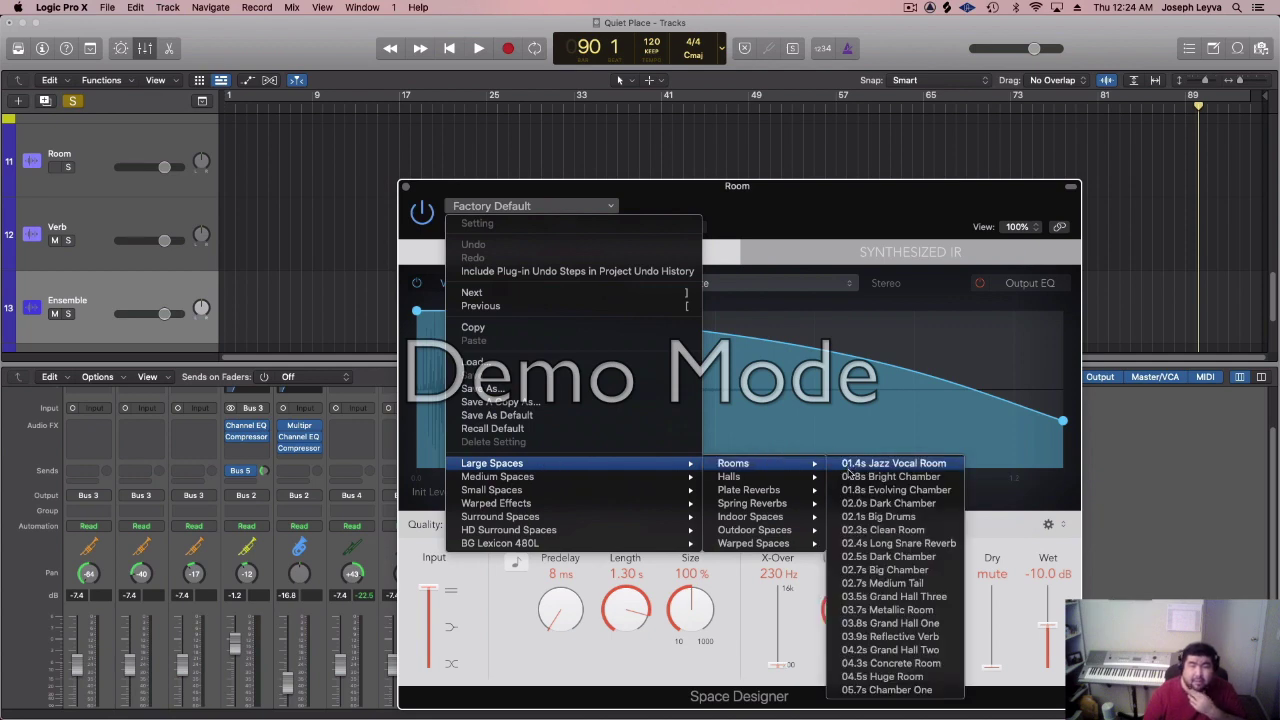
pyautogui.click(912, 506)
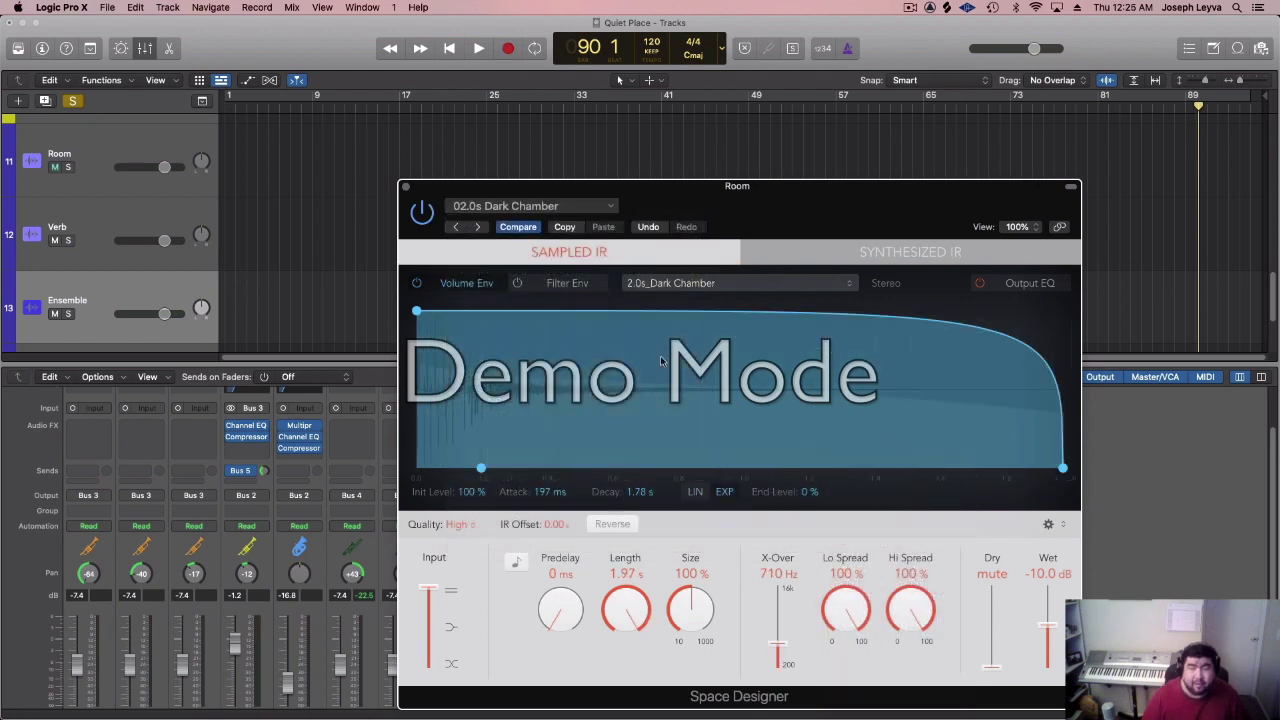
pyautogui.click(406, 188)
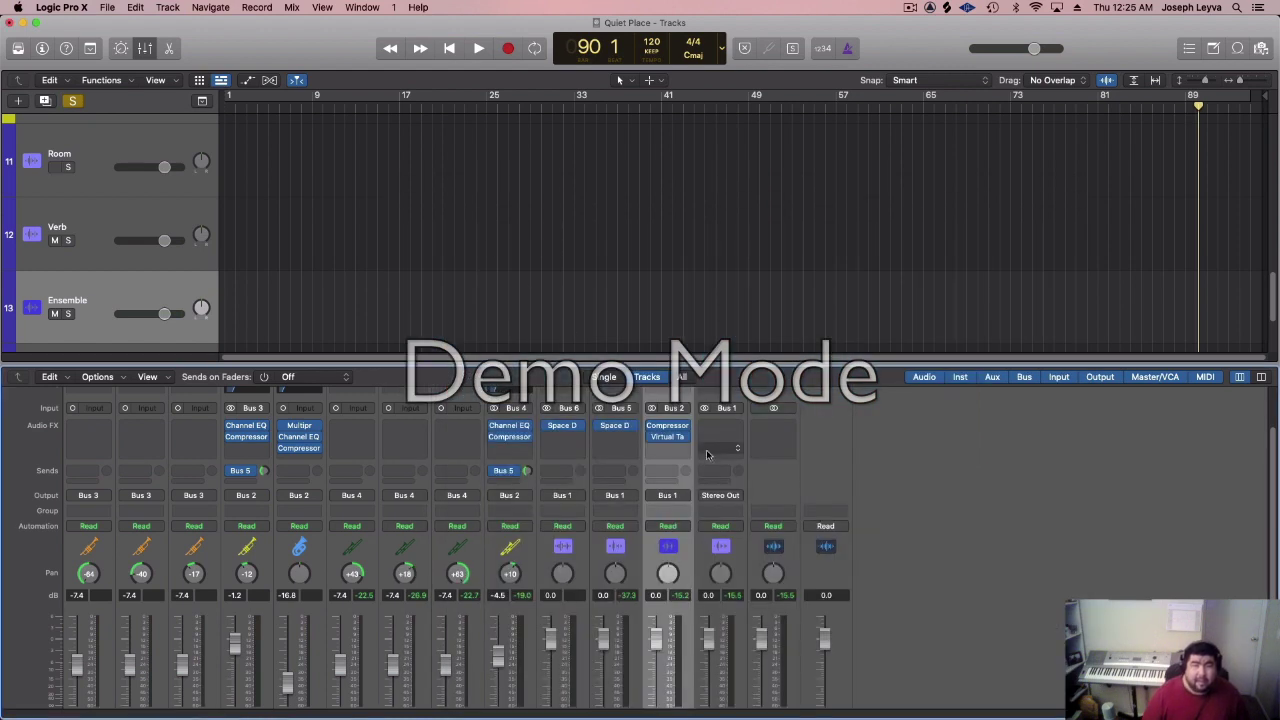
# - Add a send to Bus 6 (Room) on the Ensemble channel
pyautogui.click(672, 472)
pyautogui.moveTo(690, 488)
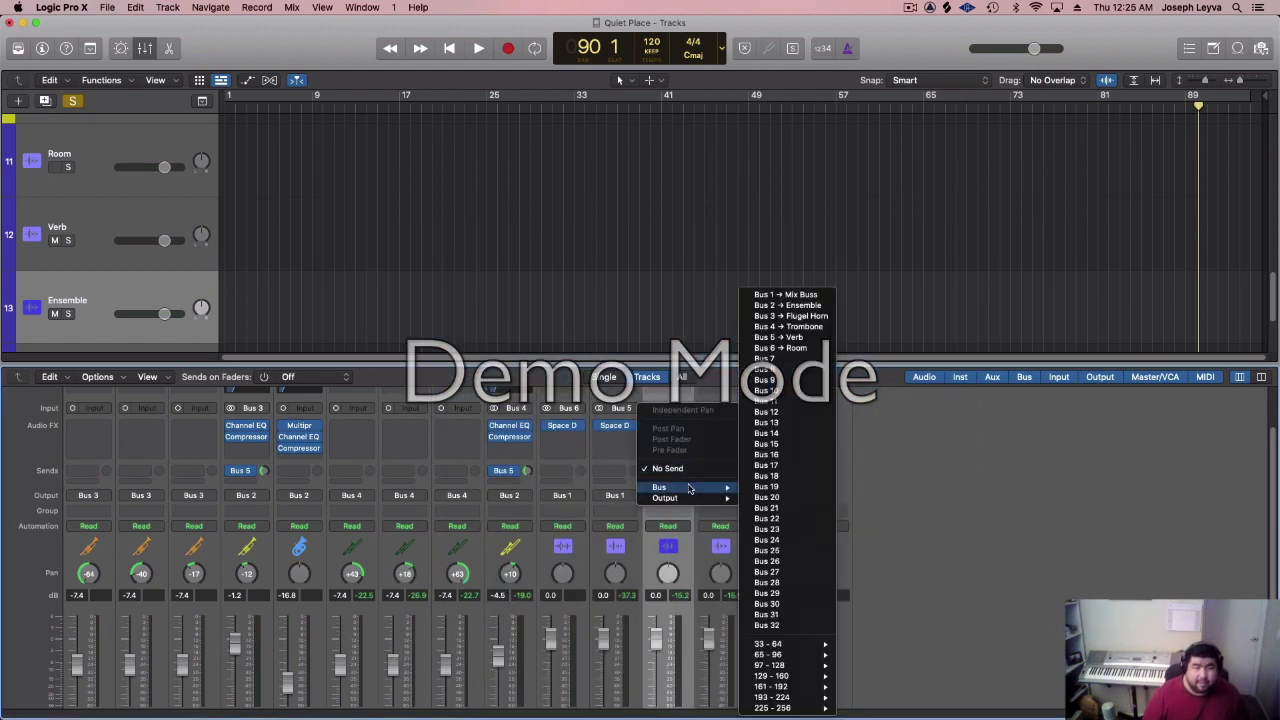
pyautogui.click(812, 348)
pyautogui.scroll(-2, 964, 523)
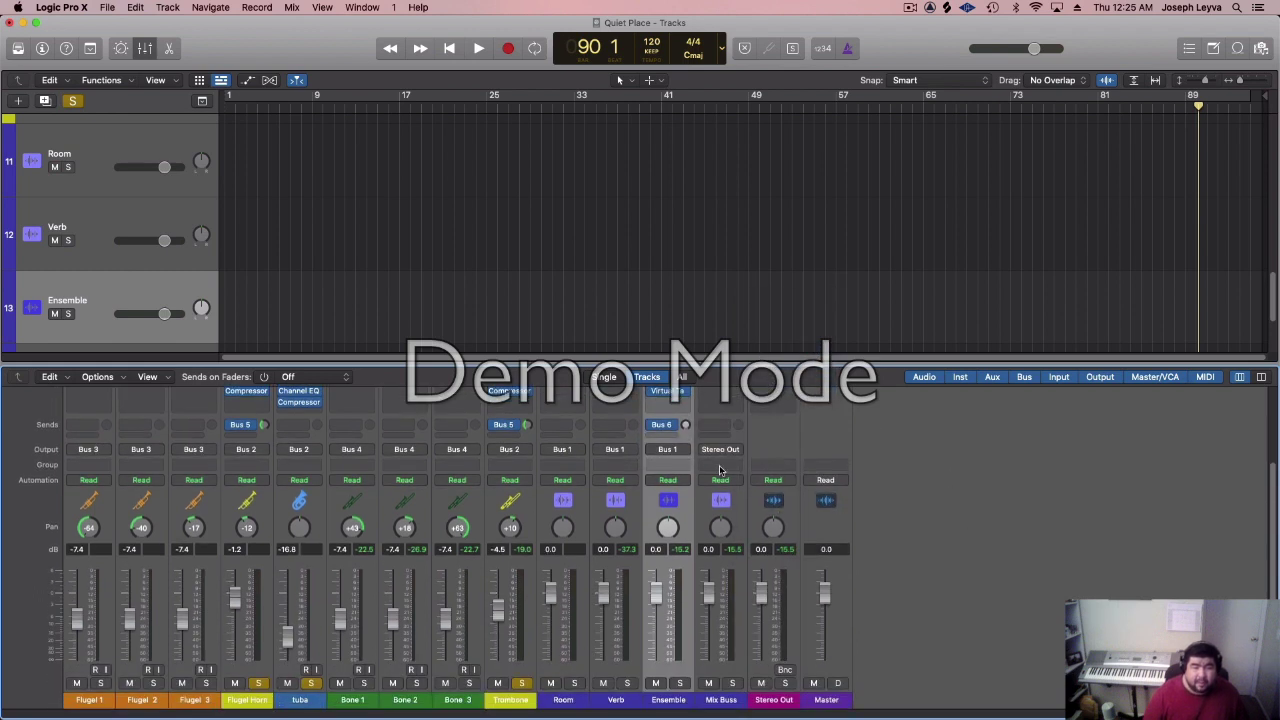
# - Play the mix from bar 41 and raise the Ensemble channel's Bus 6 send level while listening
pyautogui.scroll(6, 580, 223)
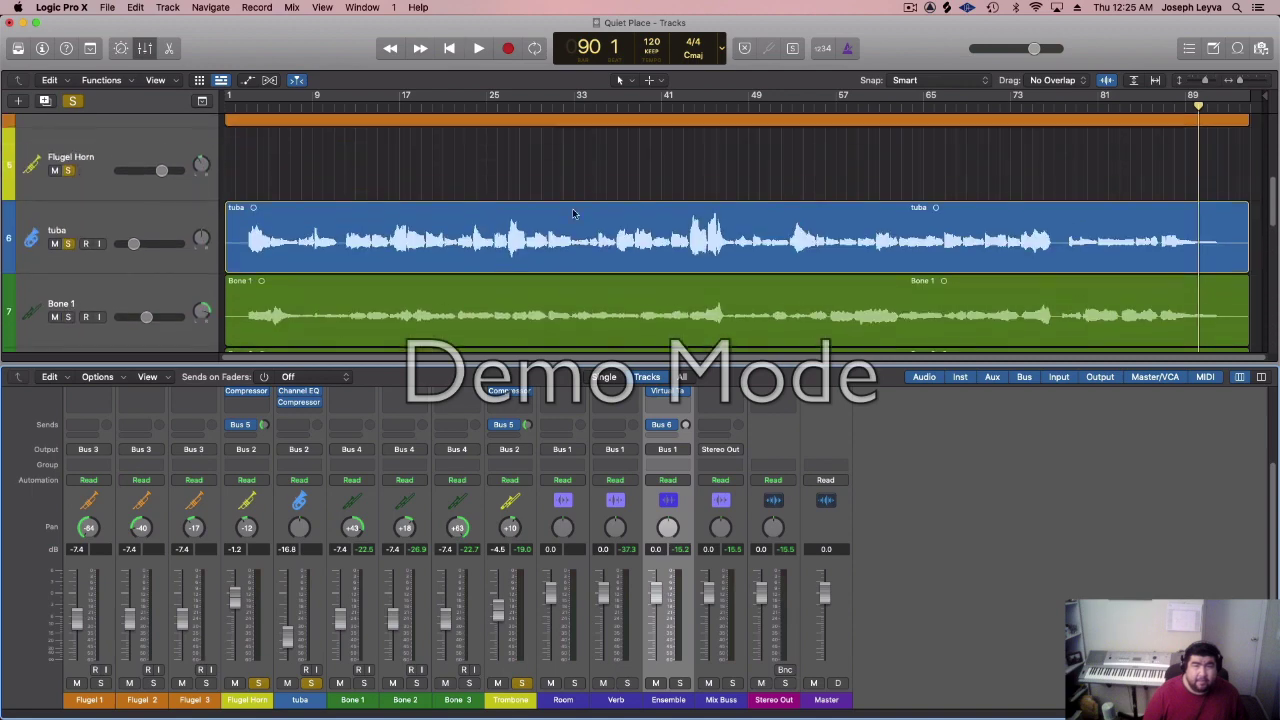
pyautogui.click(661, 106)
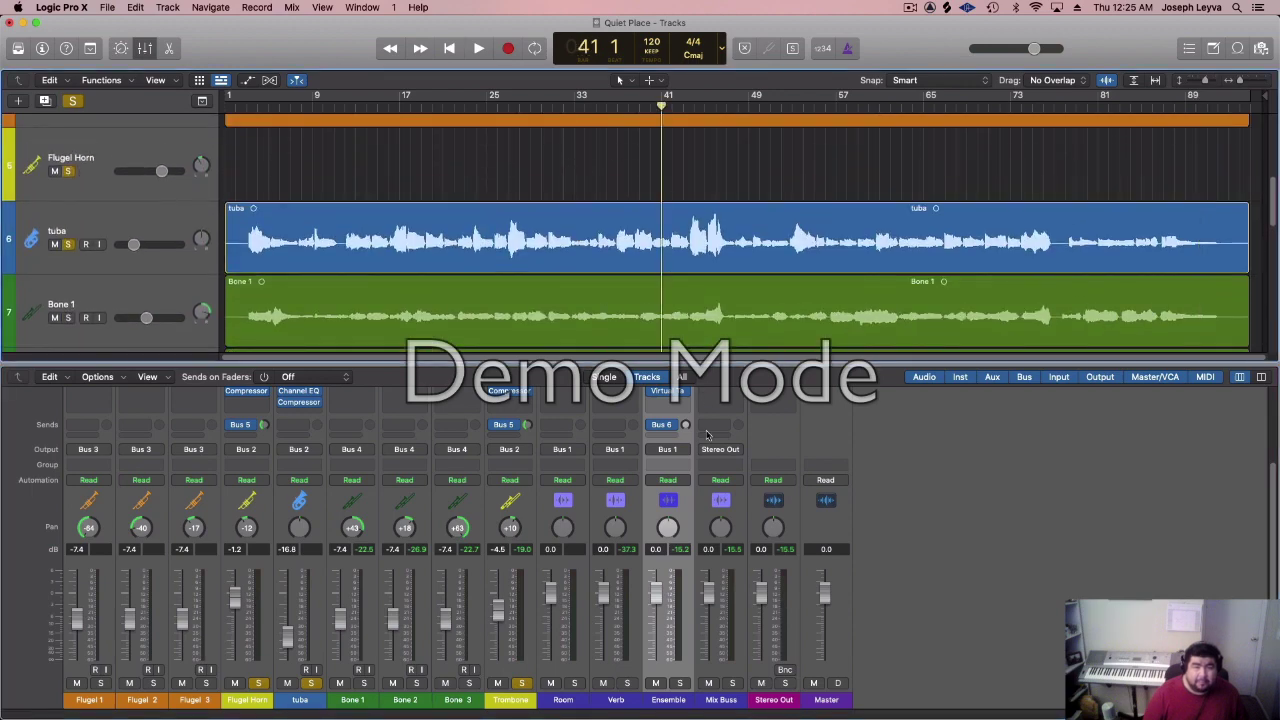
pyautogui.moveTo(686, 425); pyautogui.dragTo(686, 418)
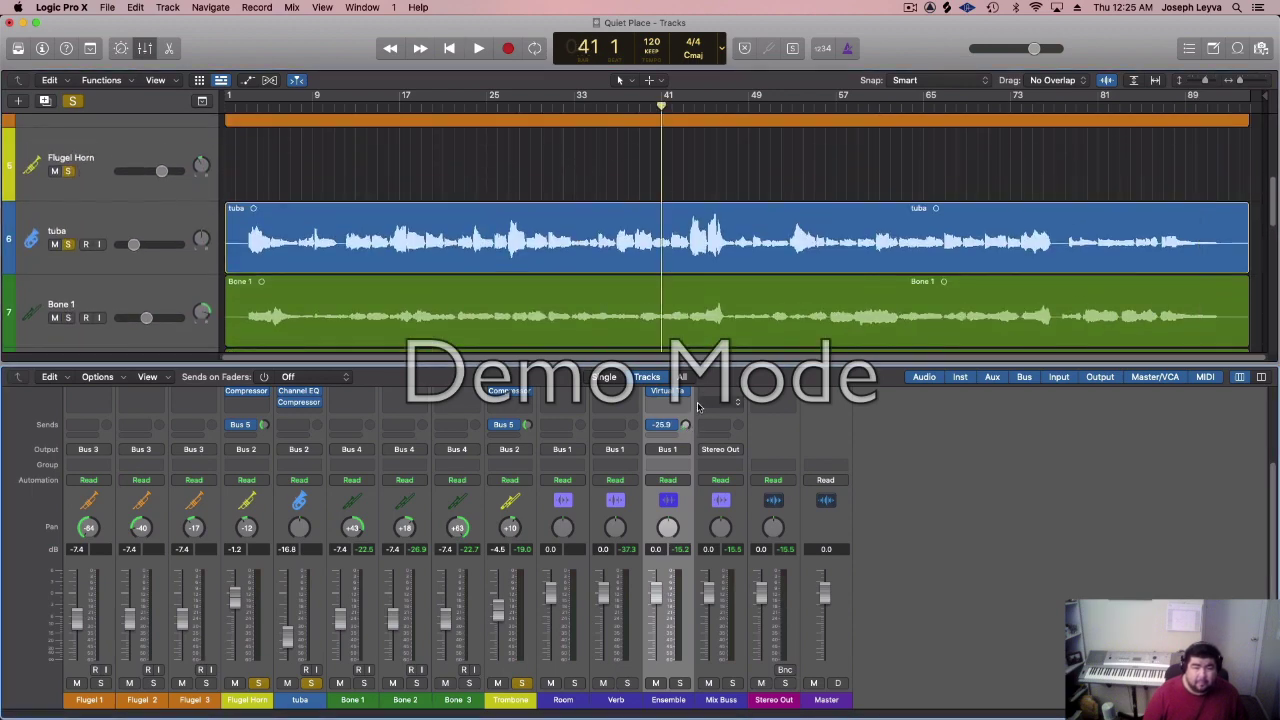
pyautogui.press('space')
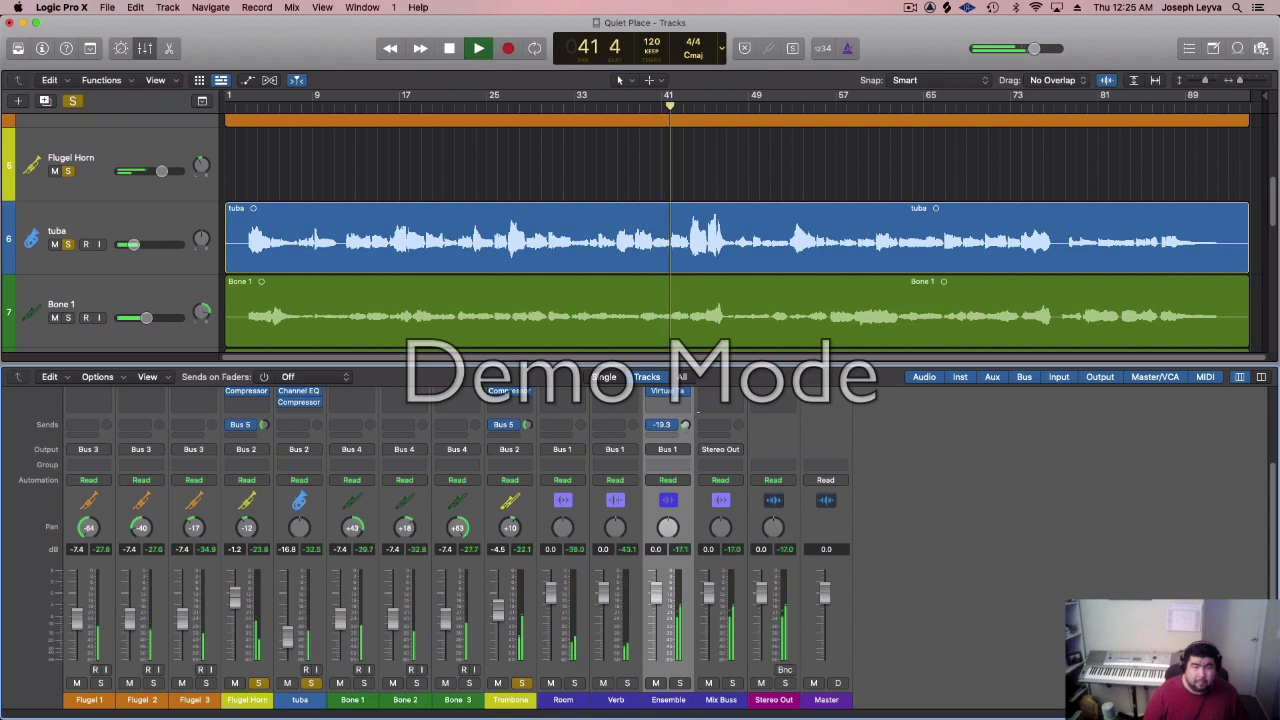
pyautogui.moveTo(686, 424); pyautogui.dragTo(698, 415)
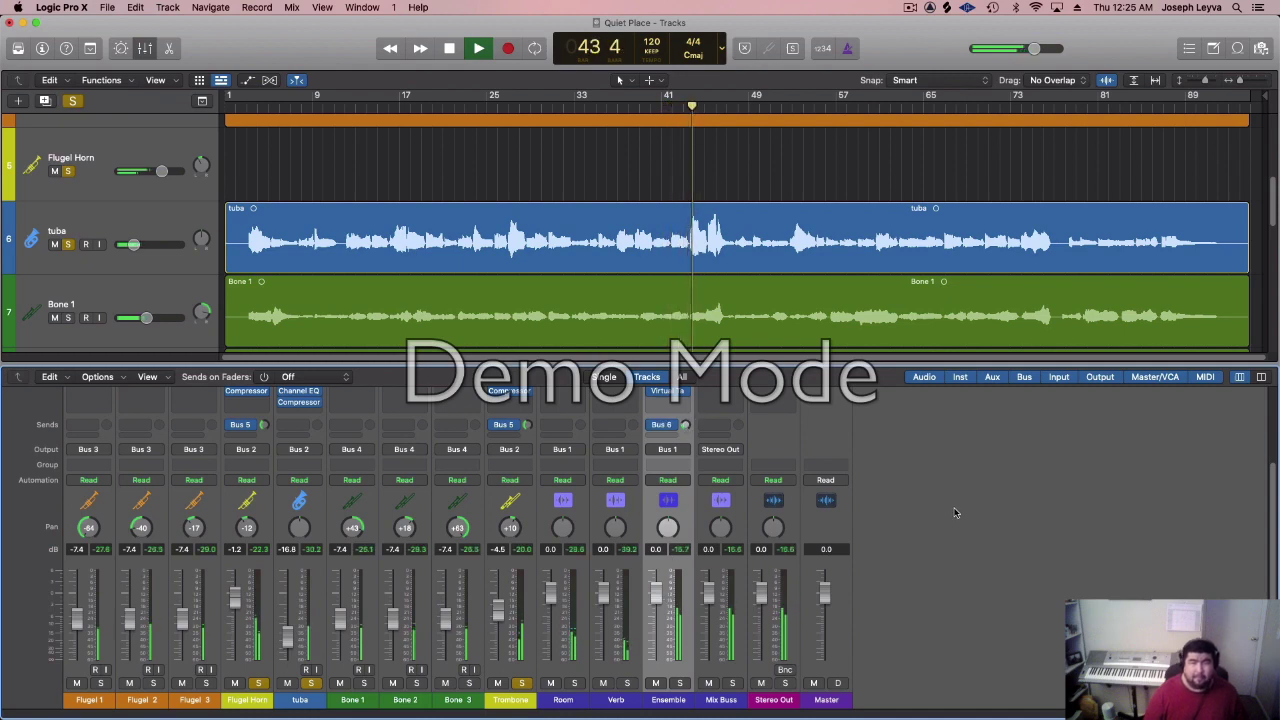
pyautogui.scroll(1, 940, 491)
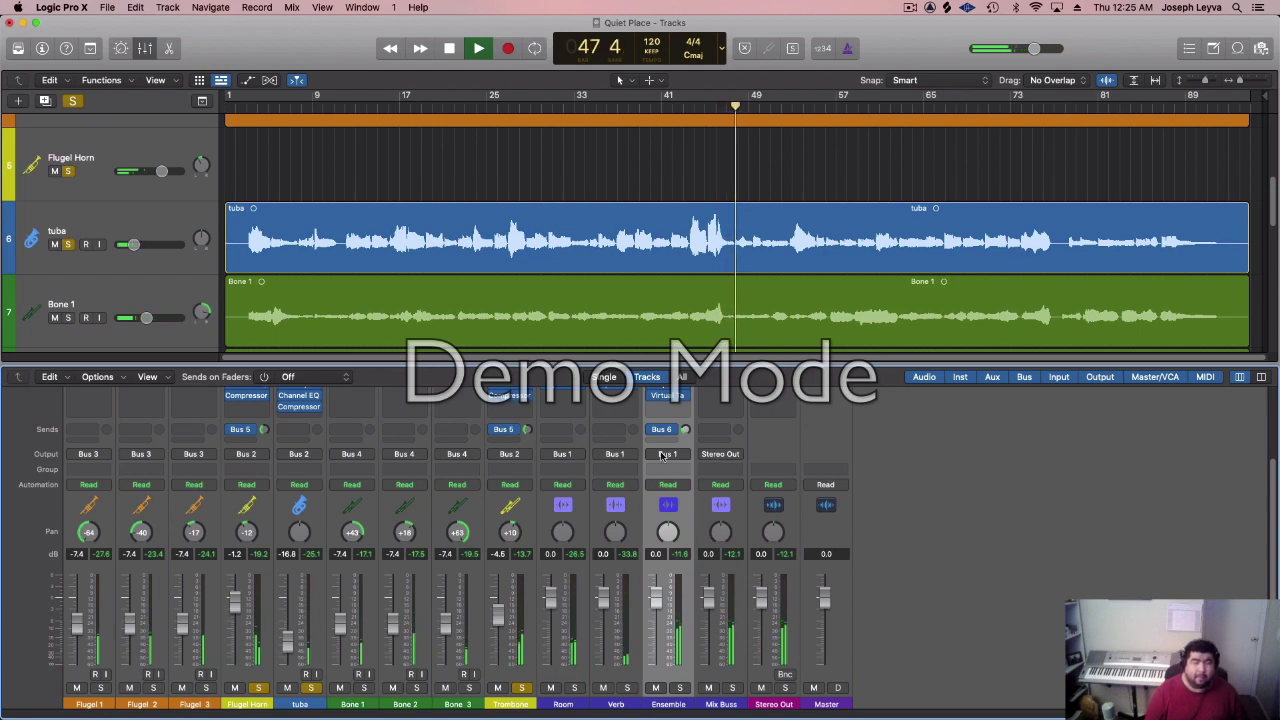
pyautogui.click(685, 432)
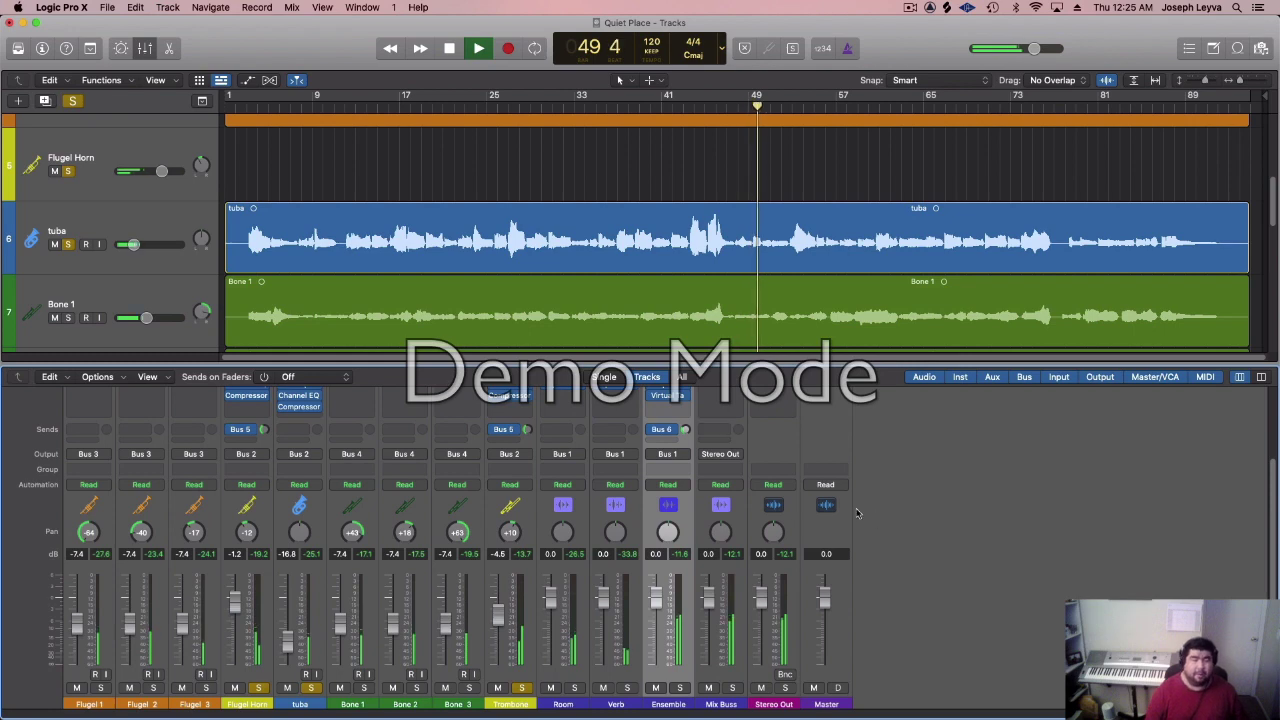
# - Enable a low cut at 220 Hz with a 12dB/Oct slope in the Output EQ of the Room's Space Designer and close it
pyautogui.scroll(3, 856, 507)
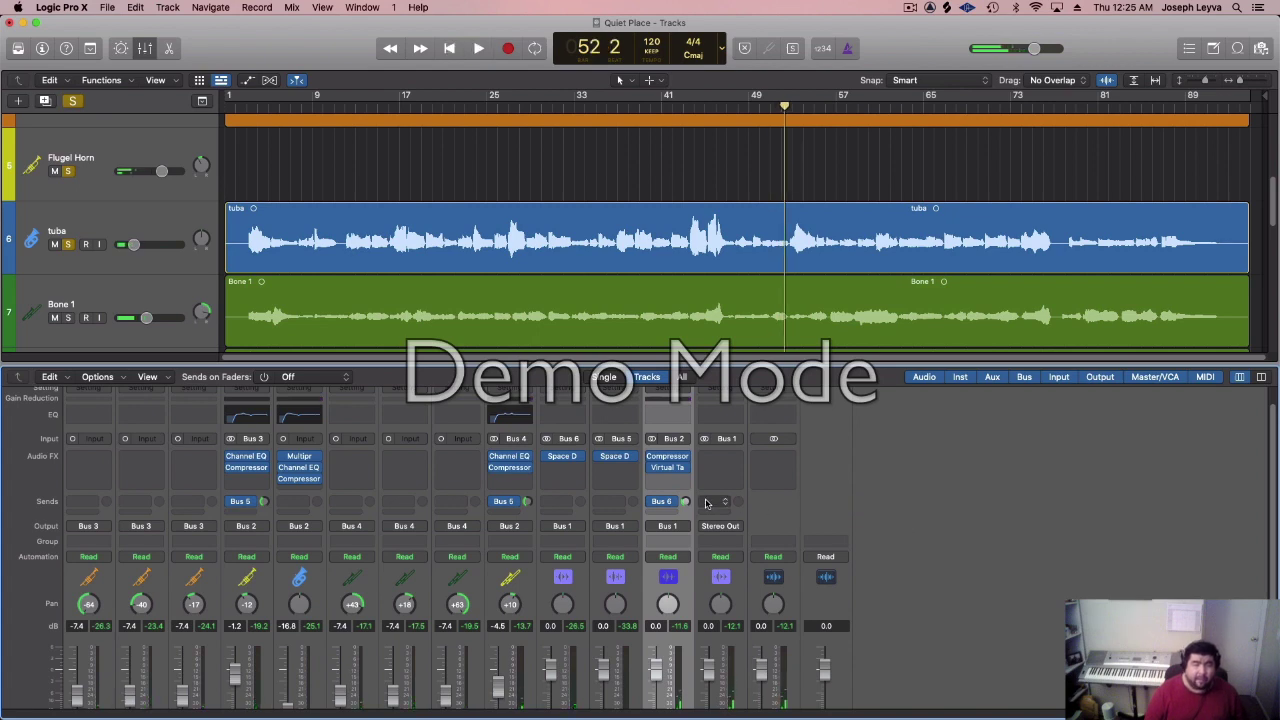
pyautogui.click(567, 460)
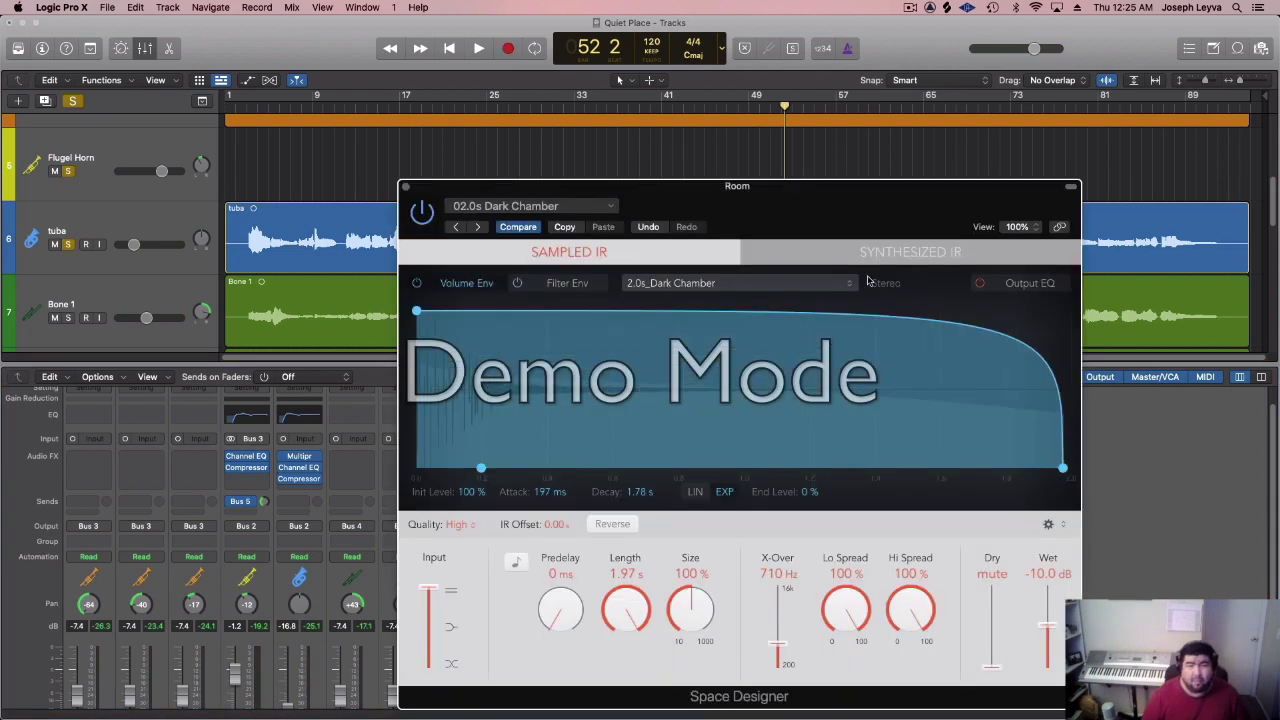
pyautogui.click(1031, 285)
pyautogui.click(459, 316)
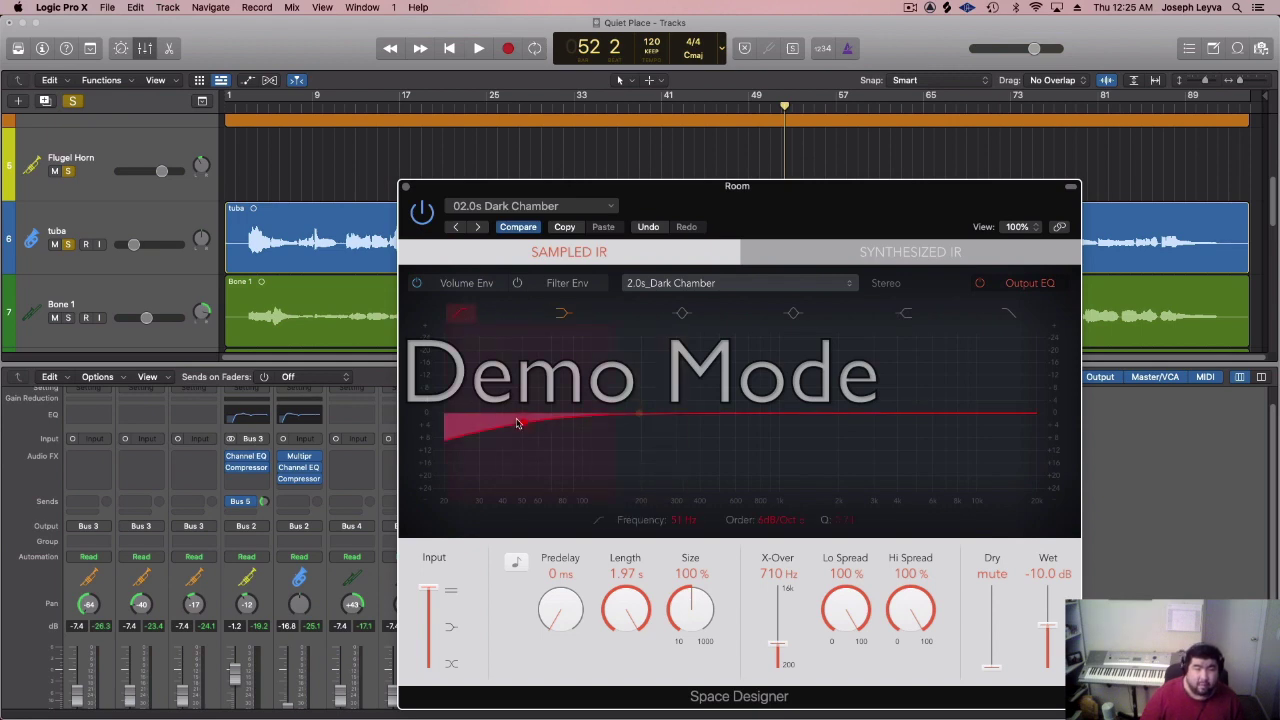
pyautogui.moveTo(517, 423); pyautogui.dragTo(548, 423)
pyautogui.click(792, 515)
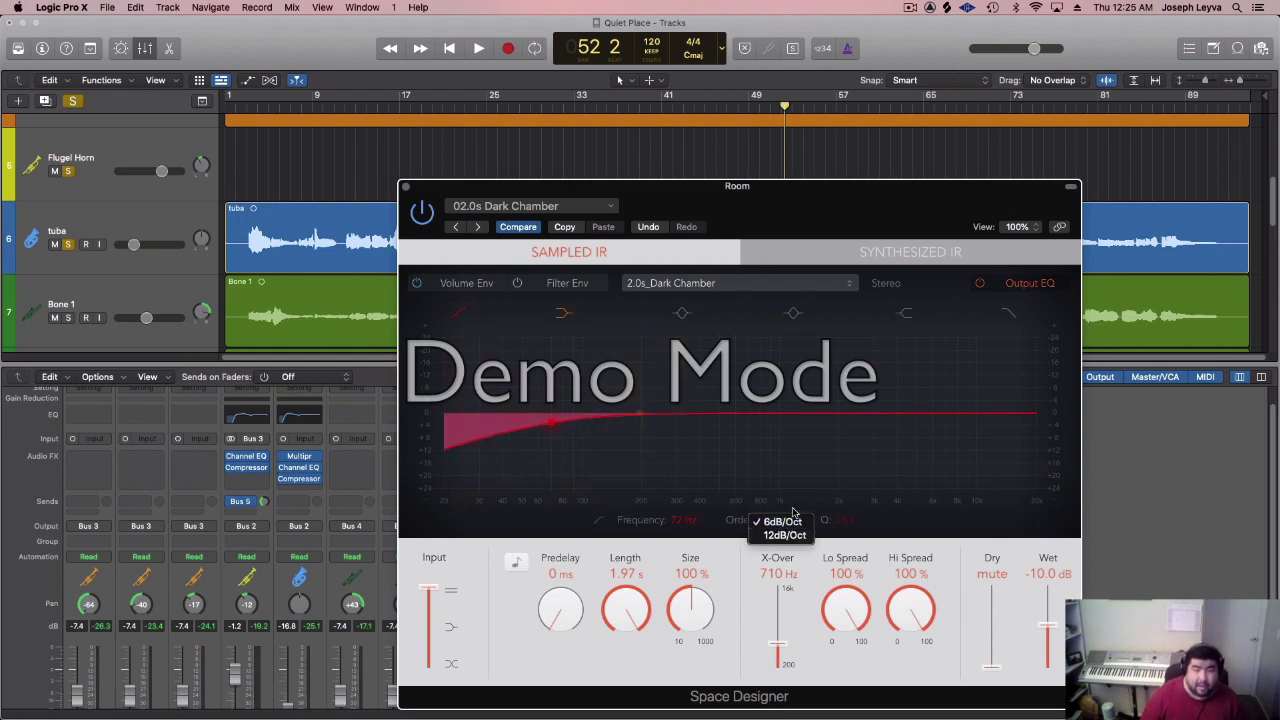
pyautogui.click(785, 535)
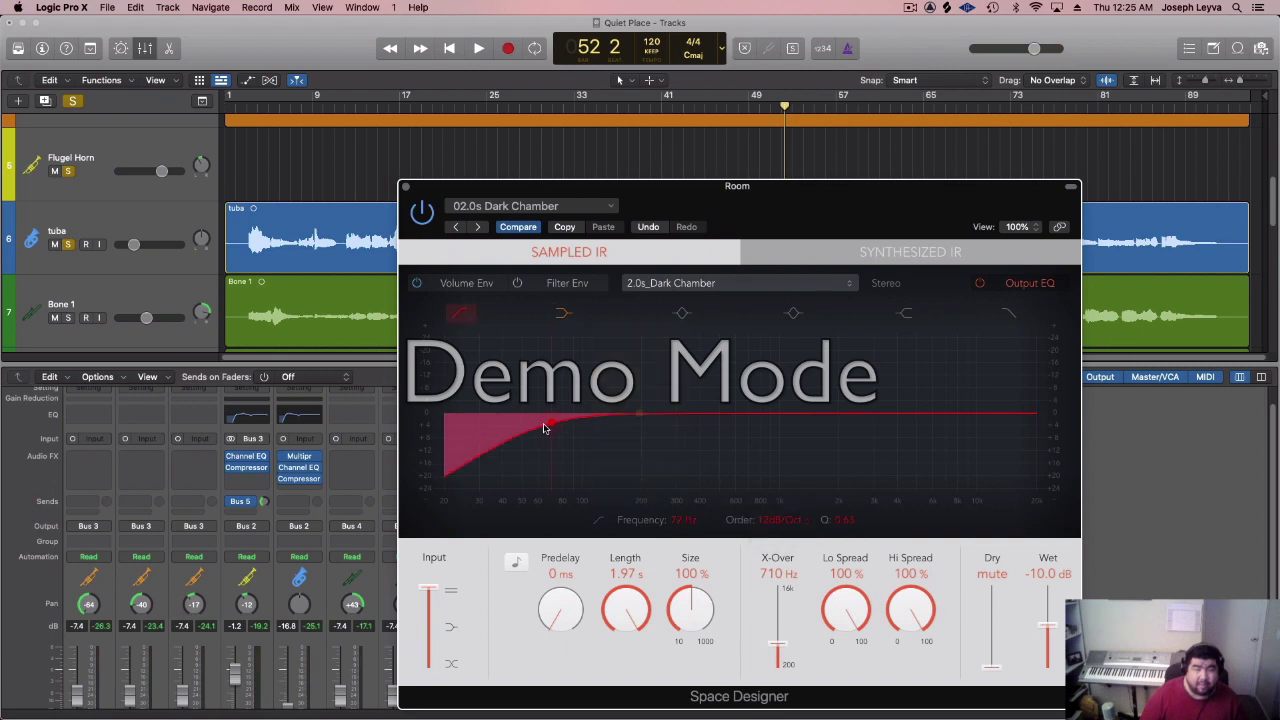
pyautogui.moveTo(560, 428); pyautogui.dragTo(645, 430)
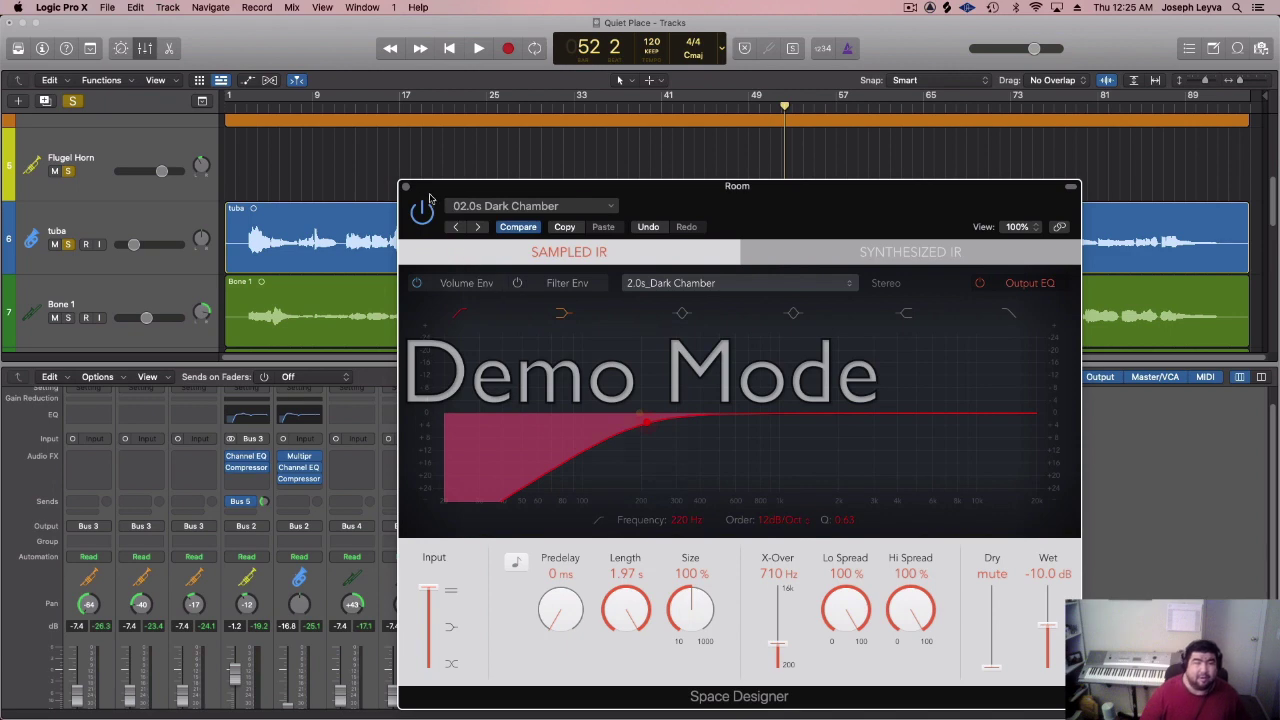
pyautogui.click(405, 187)
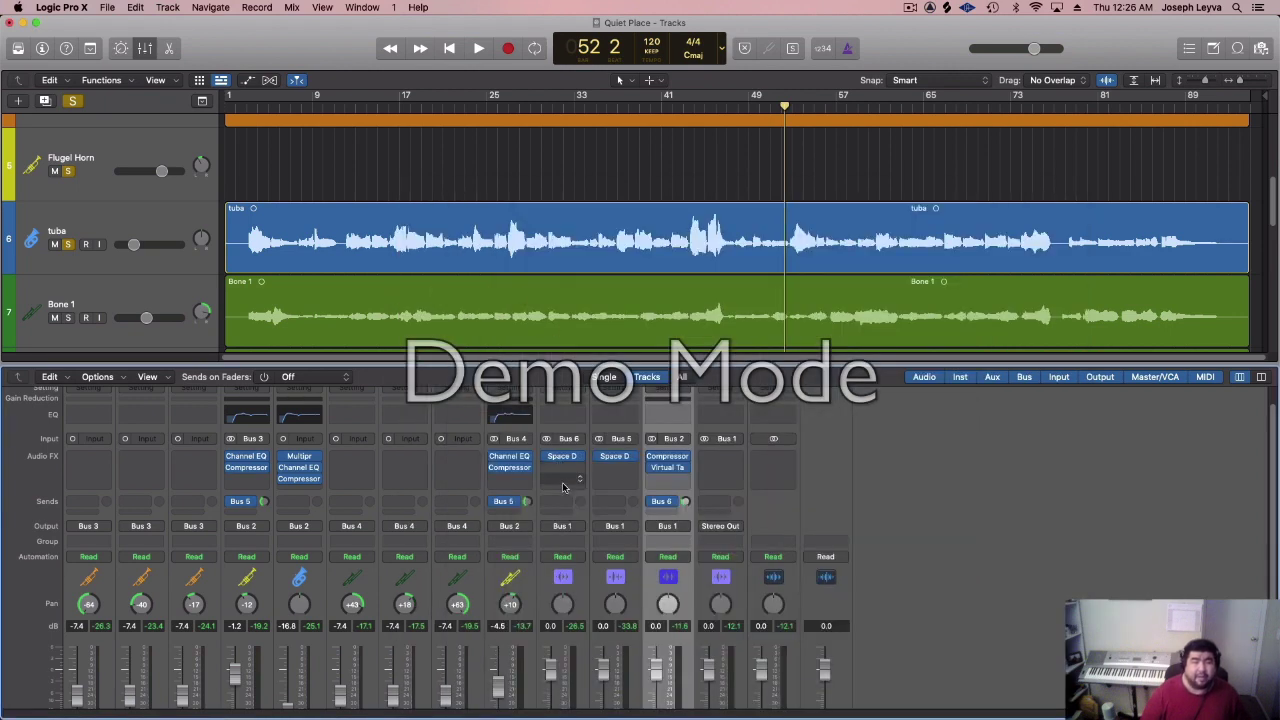
# - Play the mix from bar 25 and lower the Room channel's fader to -3.5 dB
pyautogui.click(483, 119)
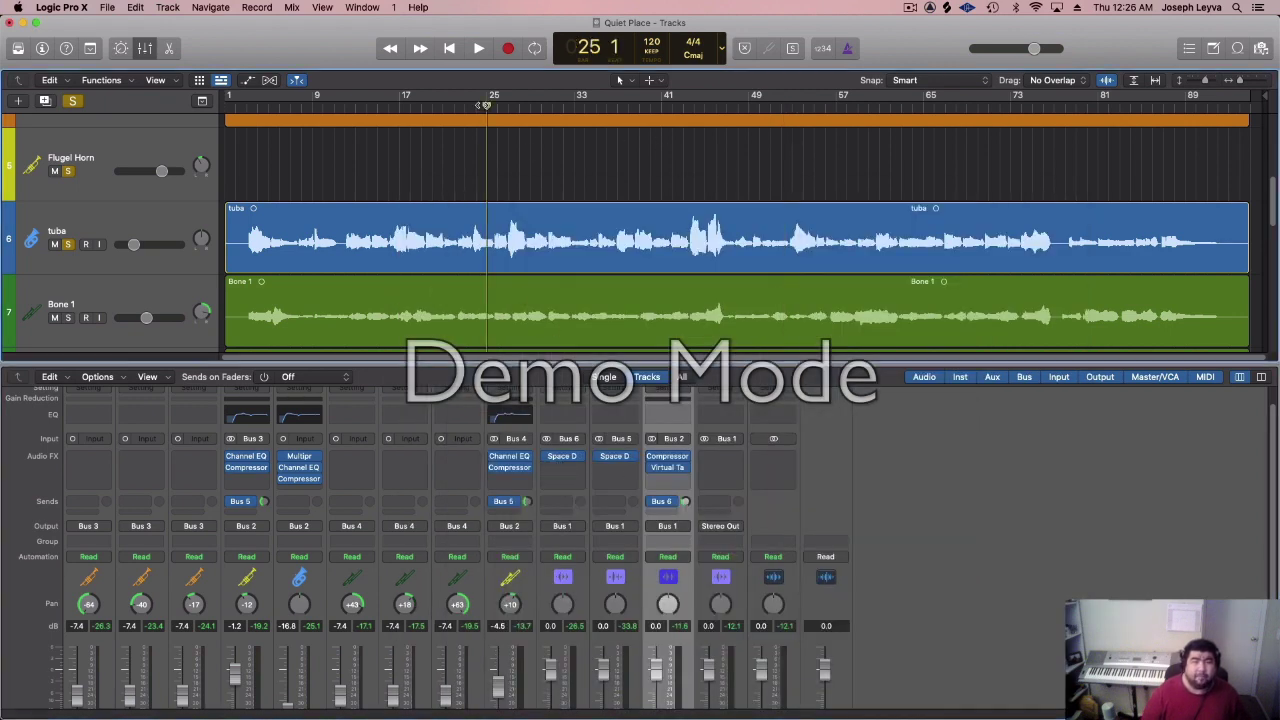
pyautogui.press('space')
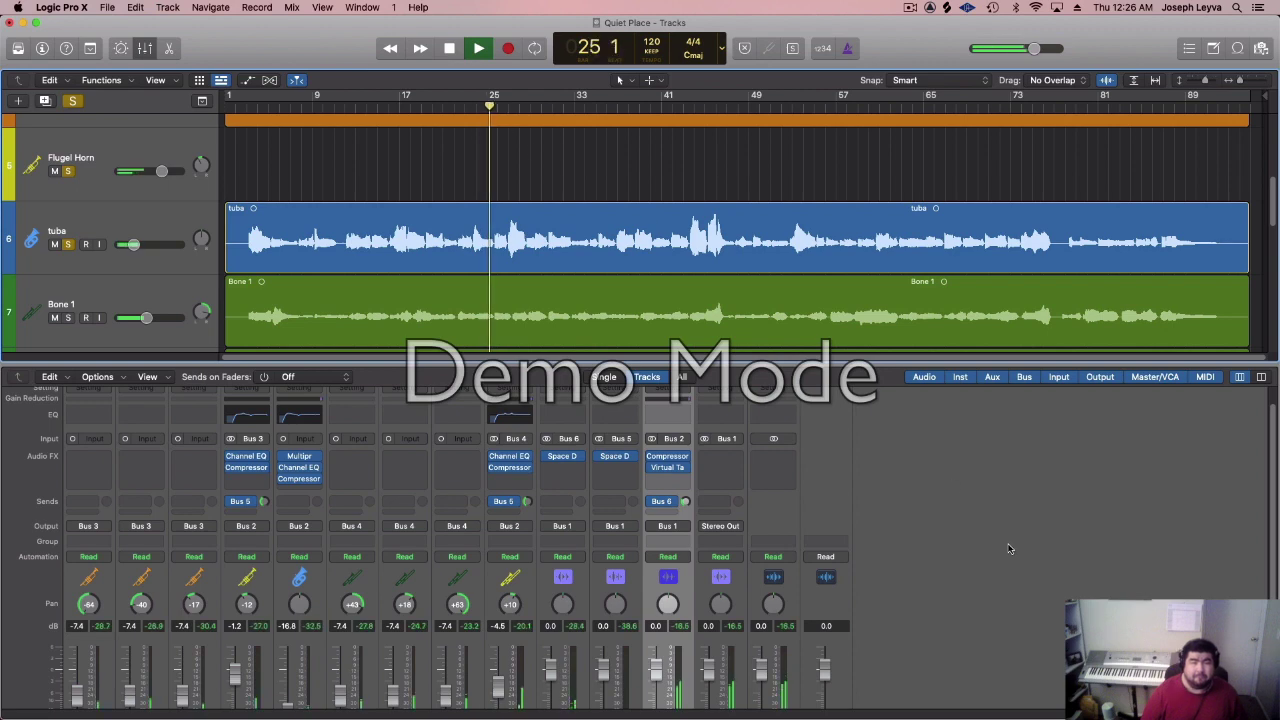
pyautogui.scroll(-2, 1000, 540)
pyautogui.scroll(-3, 992, 530)
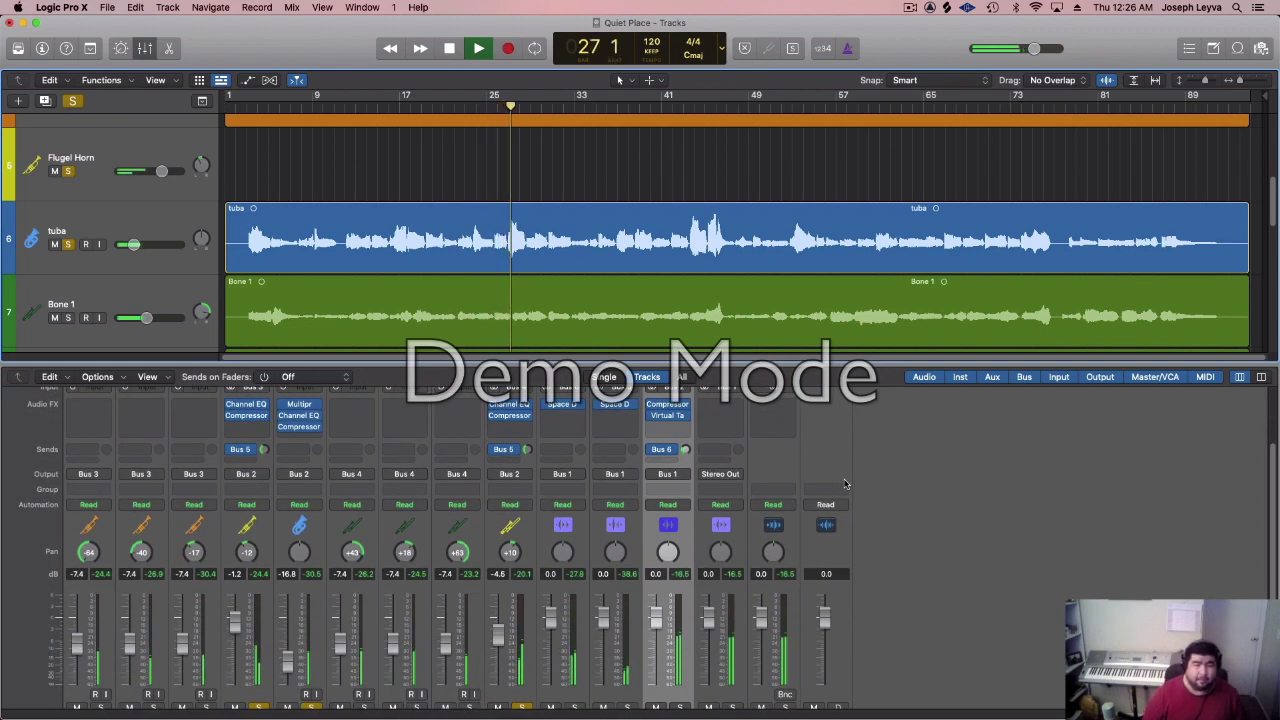
pyautogui.scroll(1, 621, 432)
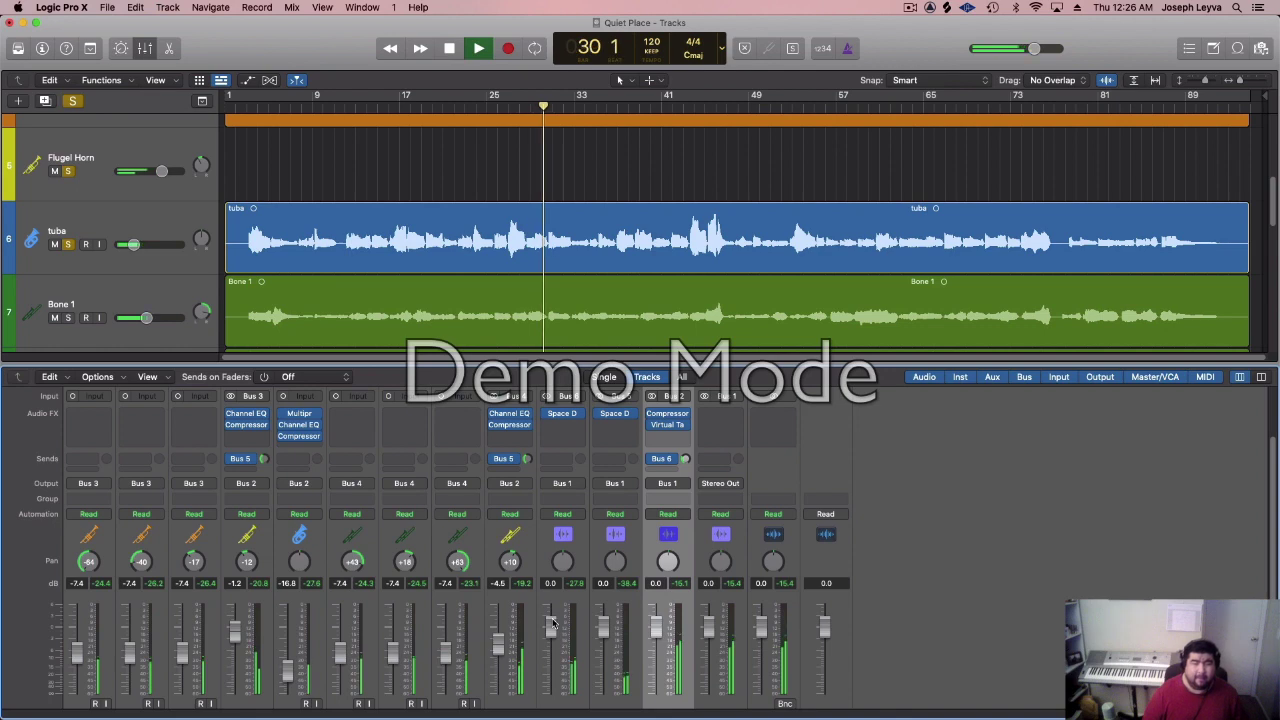
pyautogui.press('space')
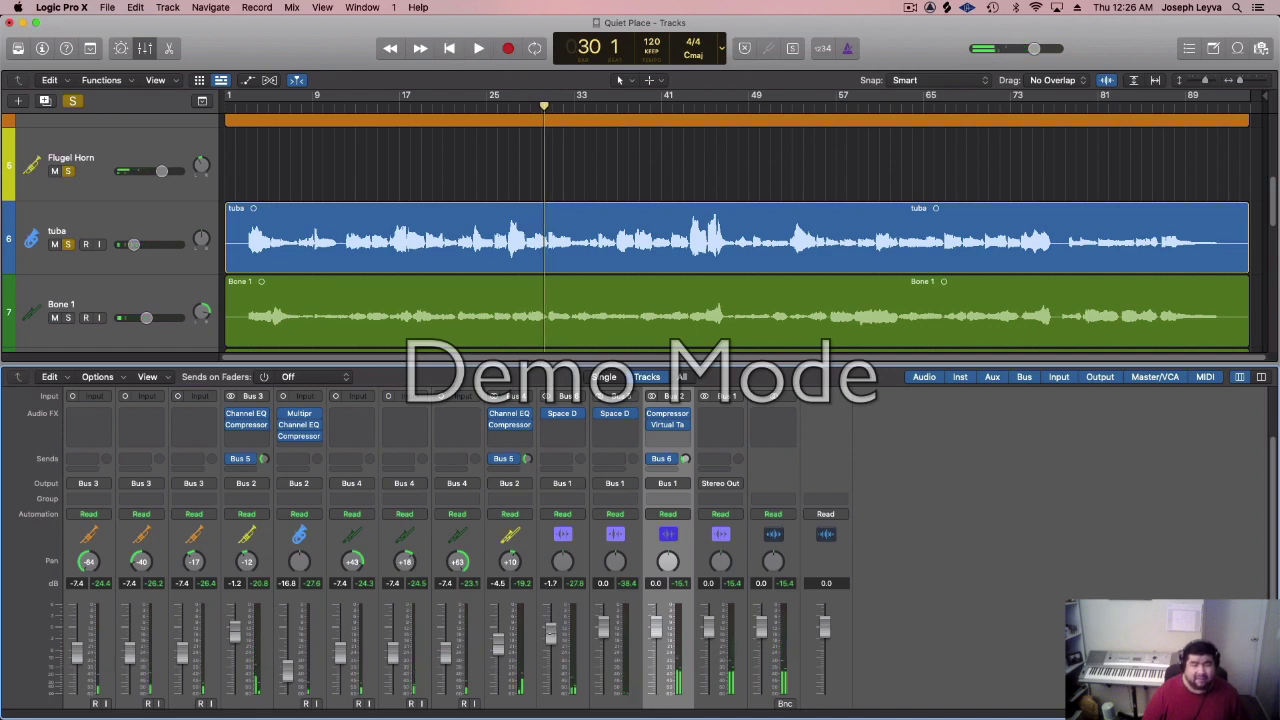
pyautogui.press('space')
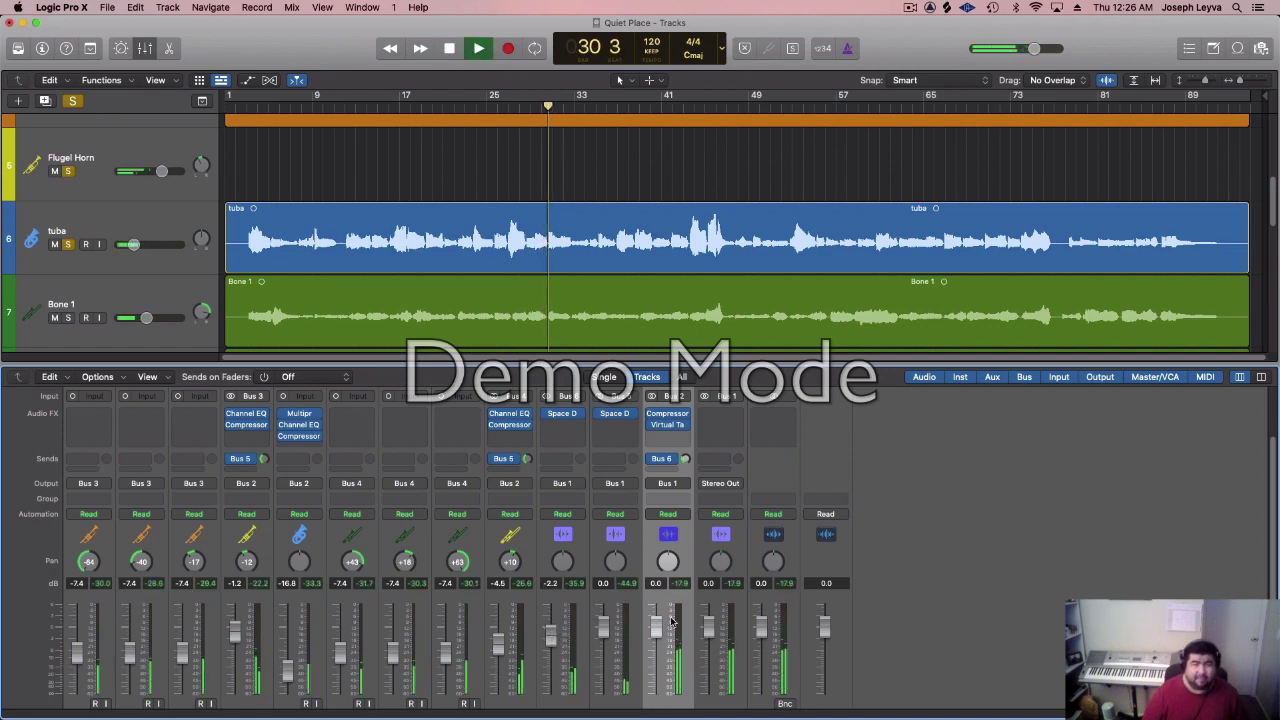
pyautogui.moveTo(546, 638); pyautogui.dragTo(566, 645)
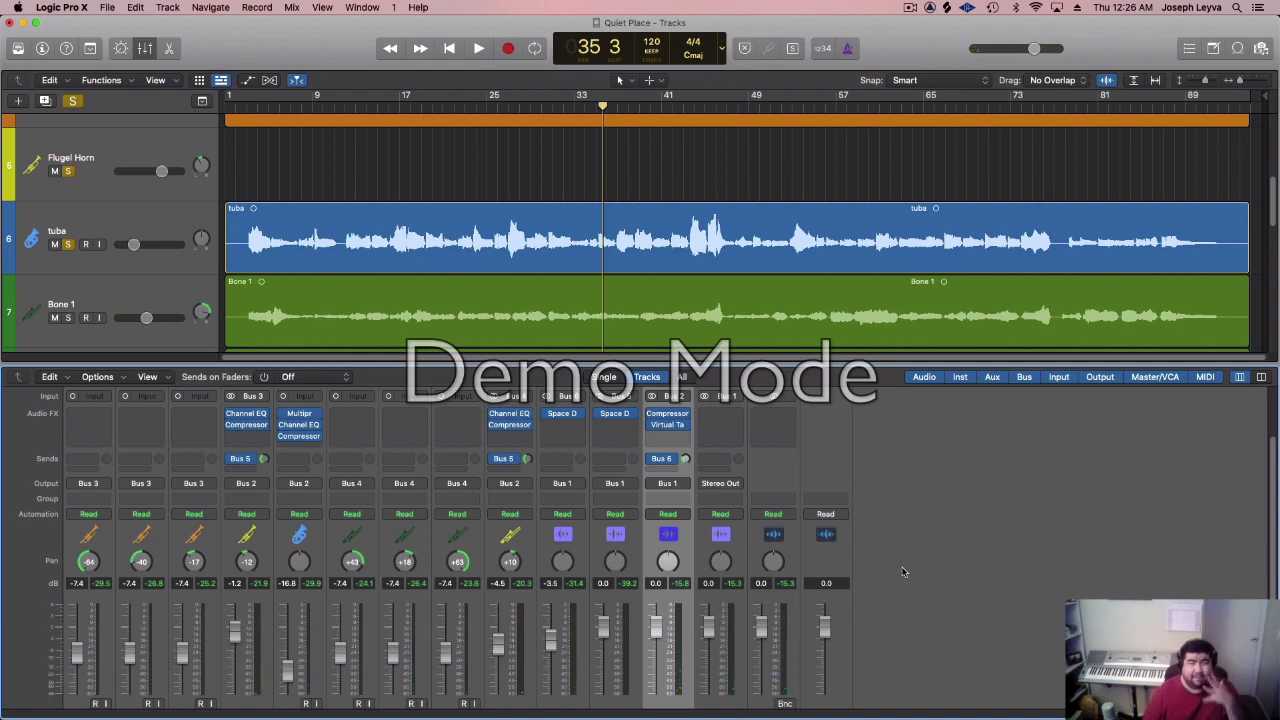
# - Resume playback from bar 35, lowering the Ensemble fader to -4.7 dB and setting the Room fader to -3.0 dB
pyautogui.scroll(-3, 900, 565)
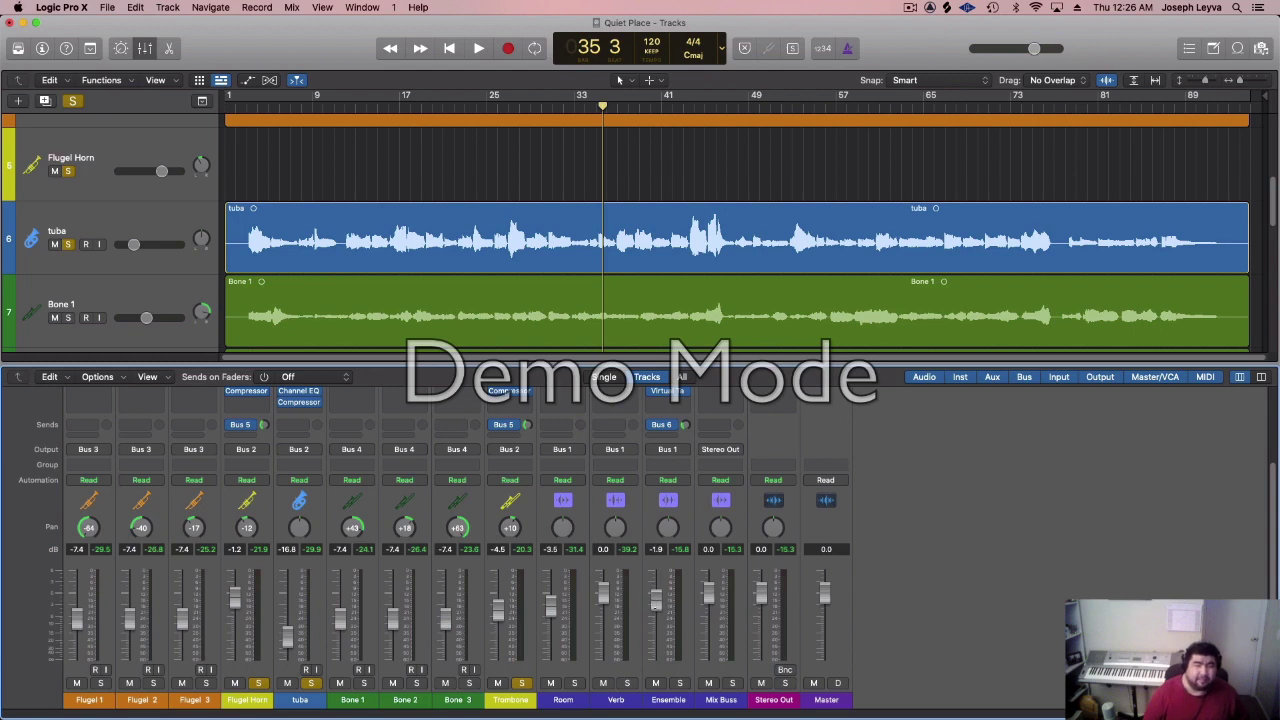
pyautogui.press('space')
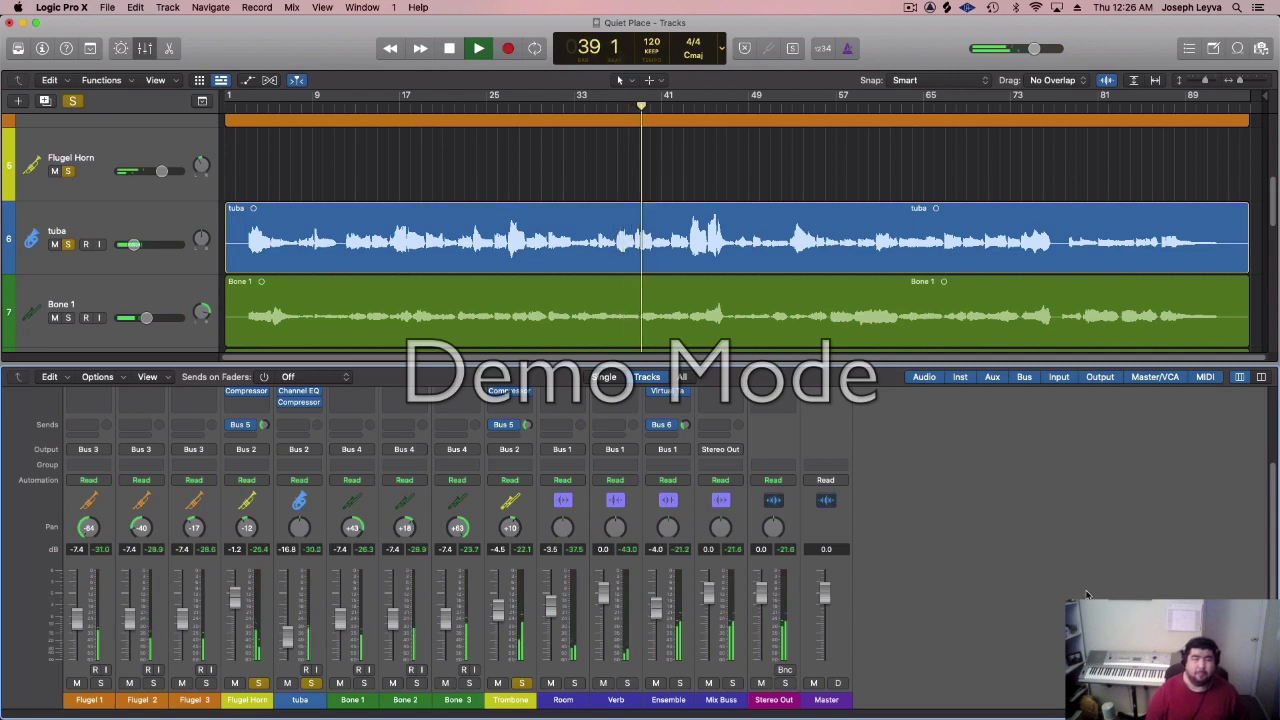
pyautogui.scroll(1, 911, 601)
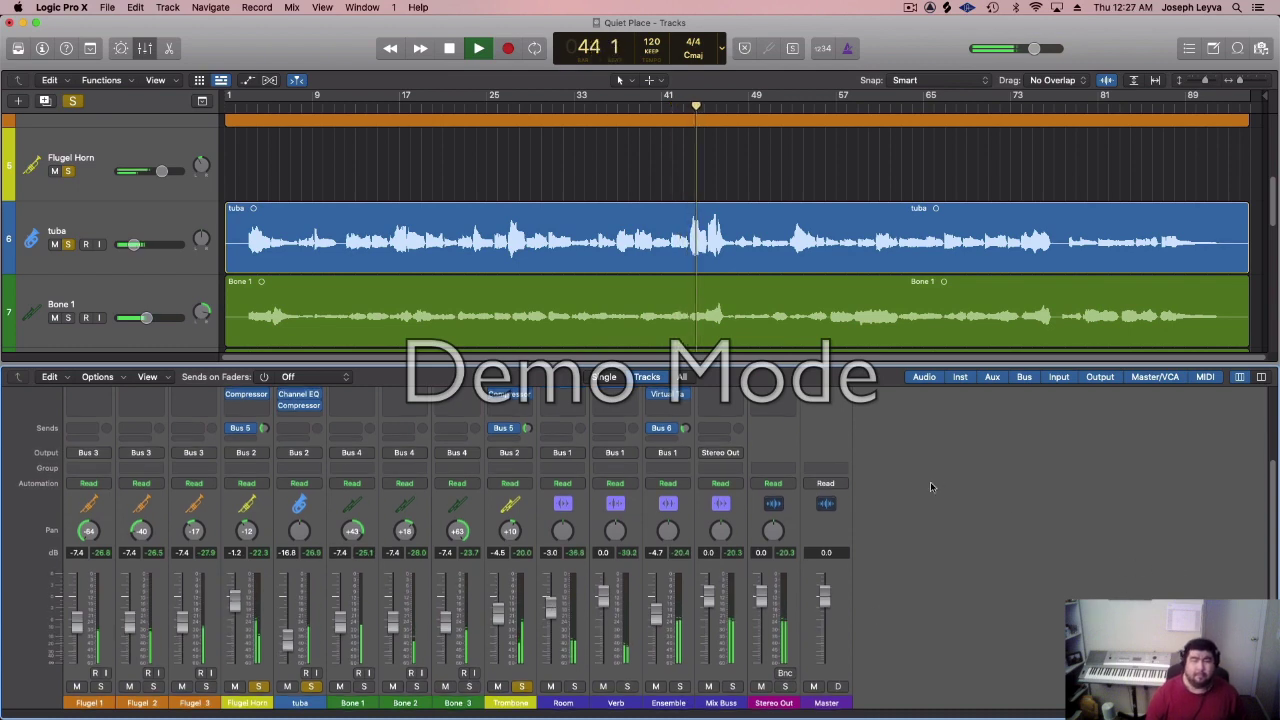
# - Insert a stereo Compressor on the Mix Buss and switch it to the Vintage VCA model with auto gain off
pyautogui.scroll(3, 930, 482)
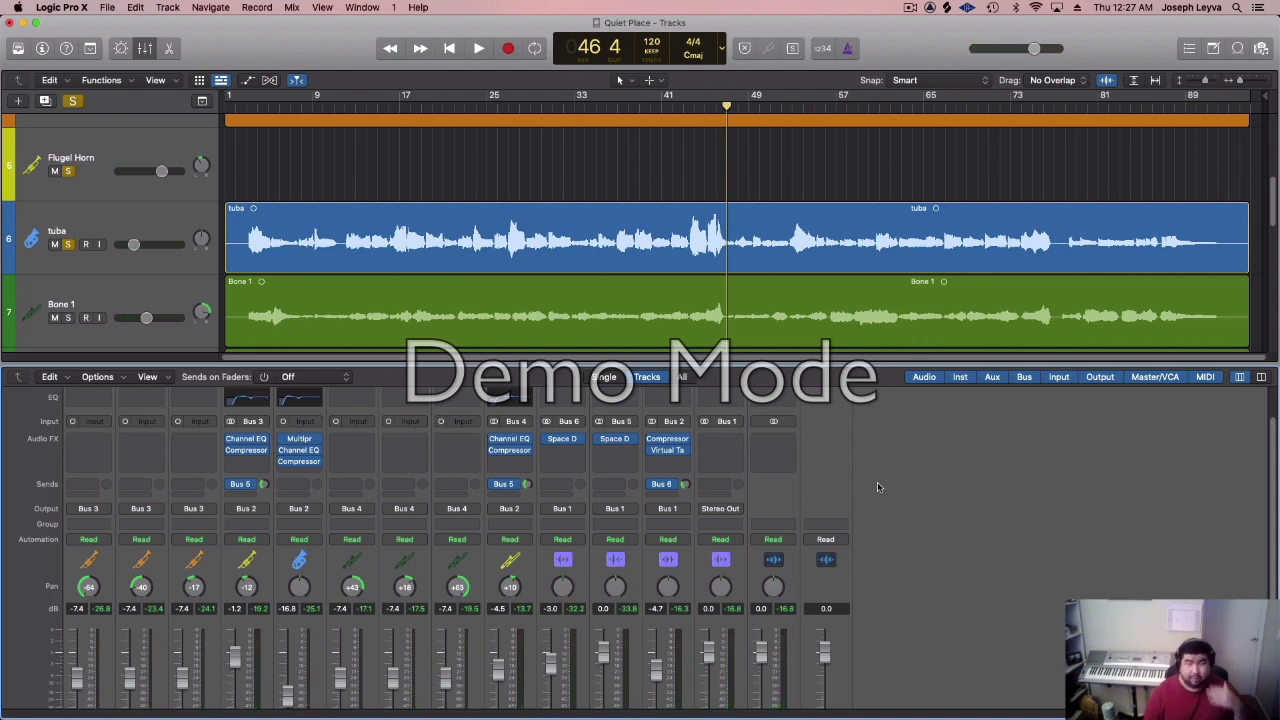
pyautogui.scroll(-1, 870, 485)
pyautogui.scroll(-2, 872, 482)
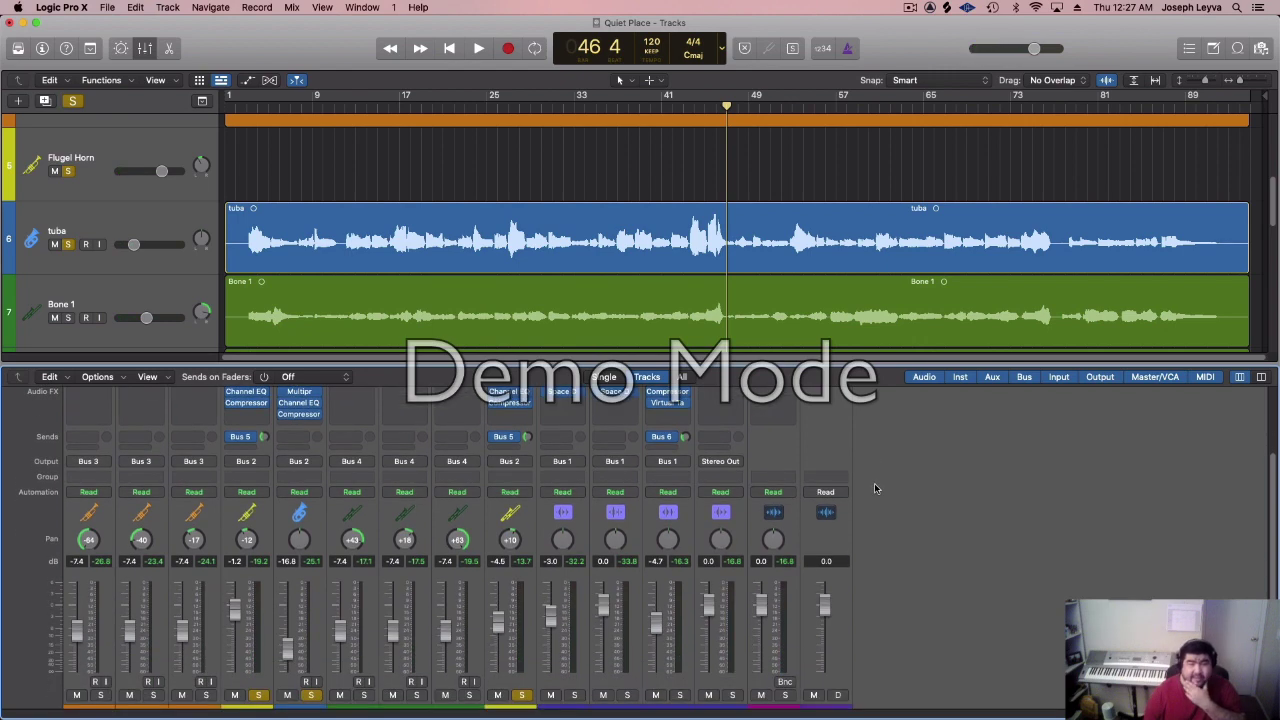
pyautogui.scroll(3, 875, 484)
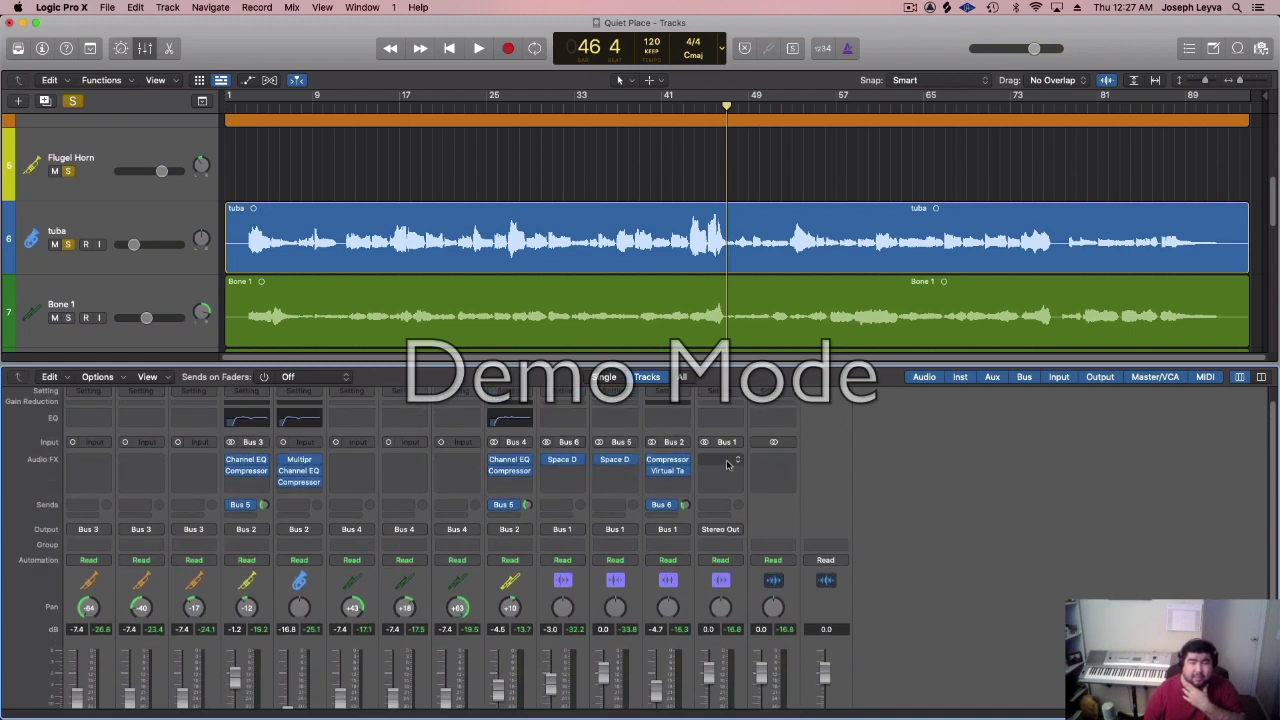
pyautogui.click(727, 463)
pyautogui.moveTo(797, 512)
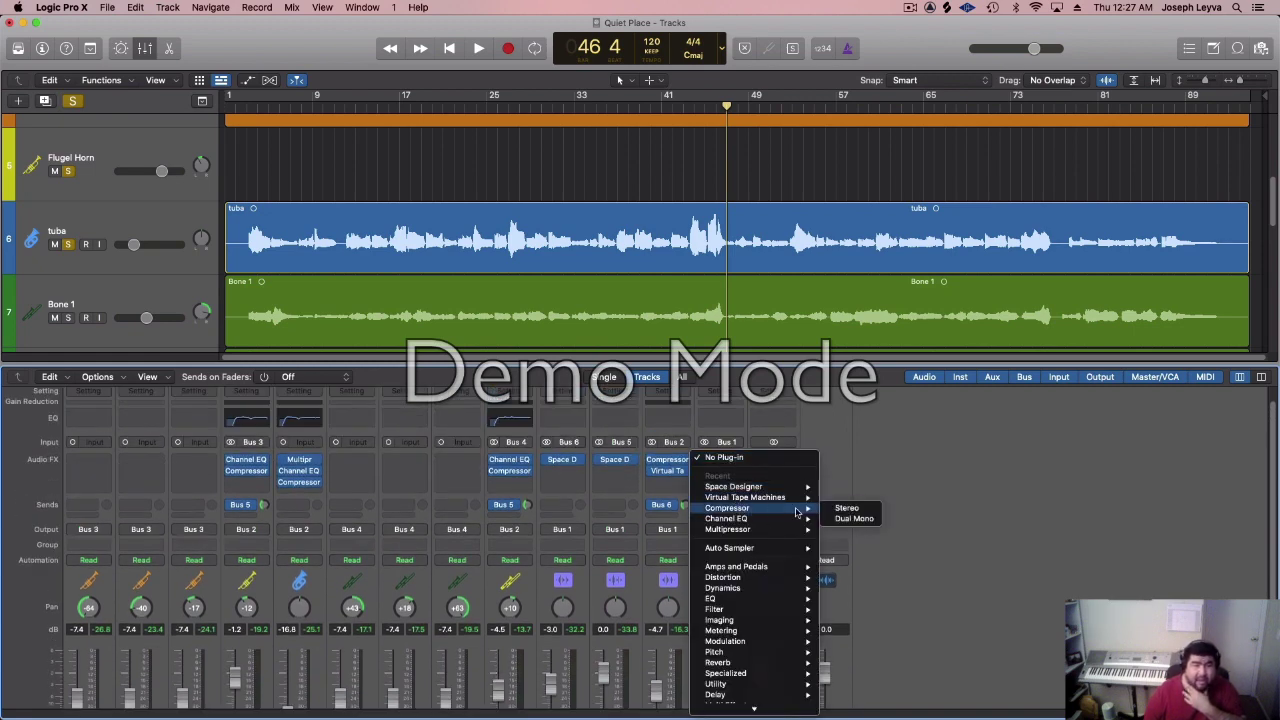
pyautogui.click(847, 509)
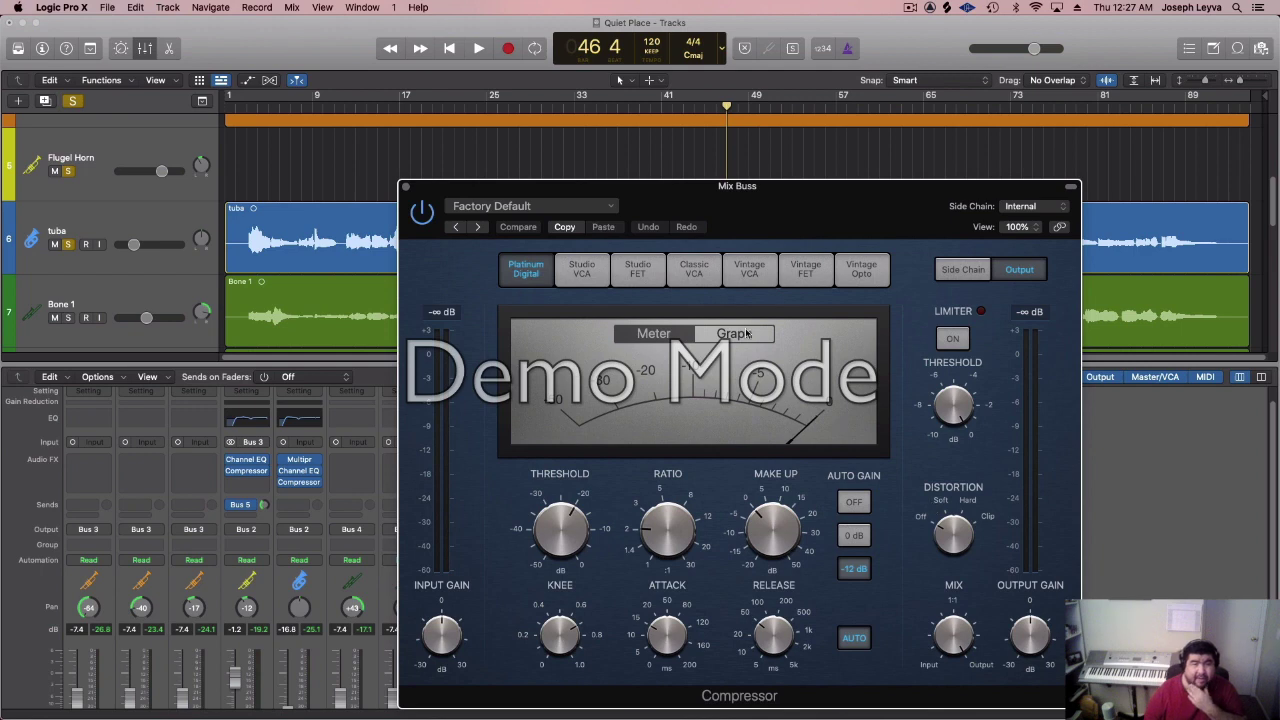
pyautogui.click(710, 268)
pyautogui.click(740, 277)
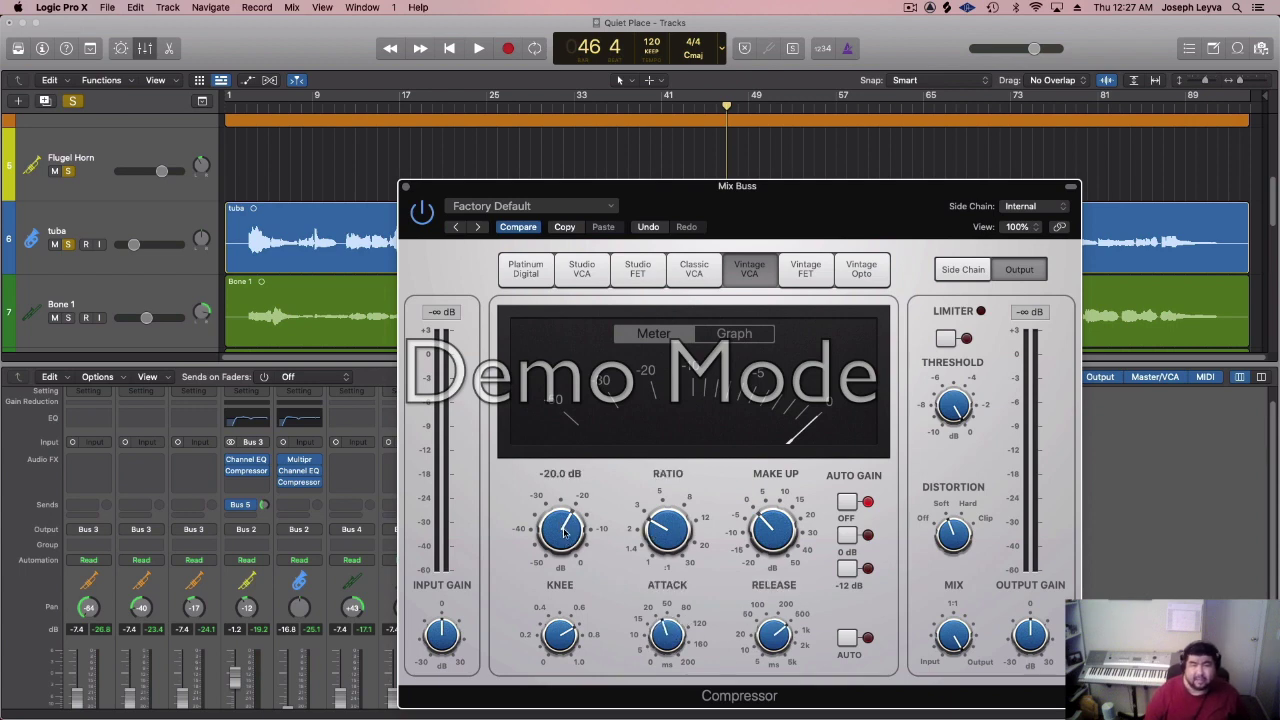
# - Play the mix from bar 46 while adjusting the Mix Buss Compressor's threshold, closing the plug-in and listening through to bar 54
pyautogui.press('space')
pyautogui.moveTo(566, 537); pyautogui.dragTo(570, 549)
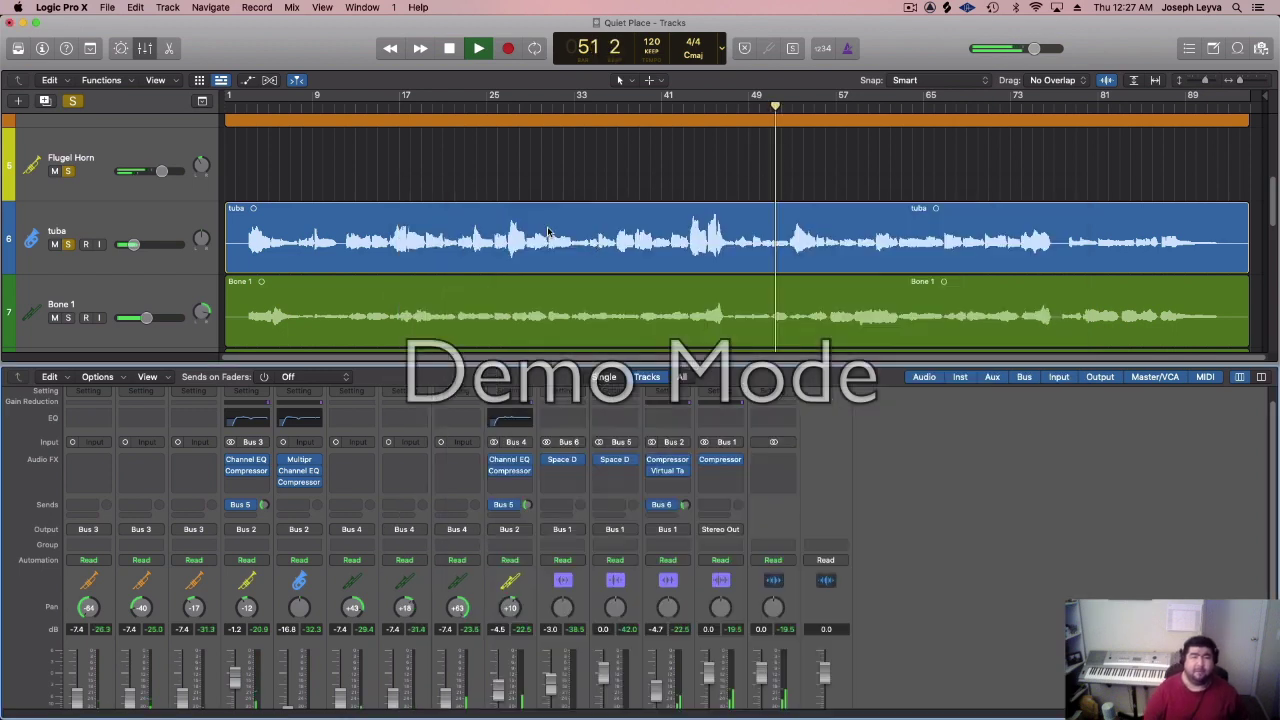
pyautogui.click(405, 187)
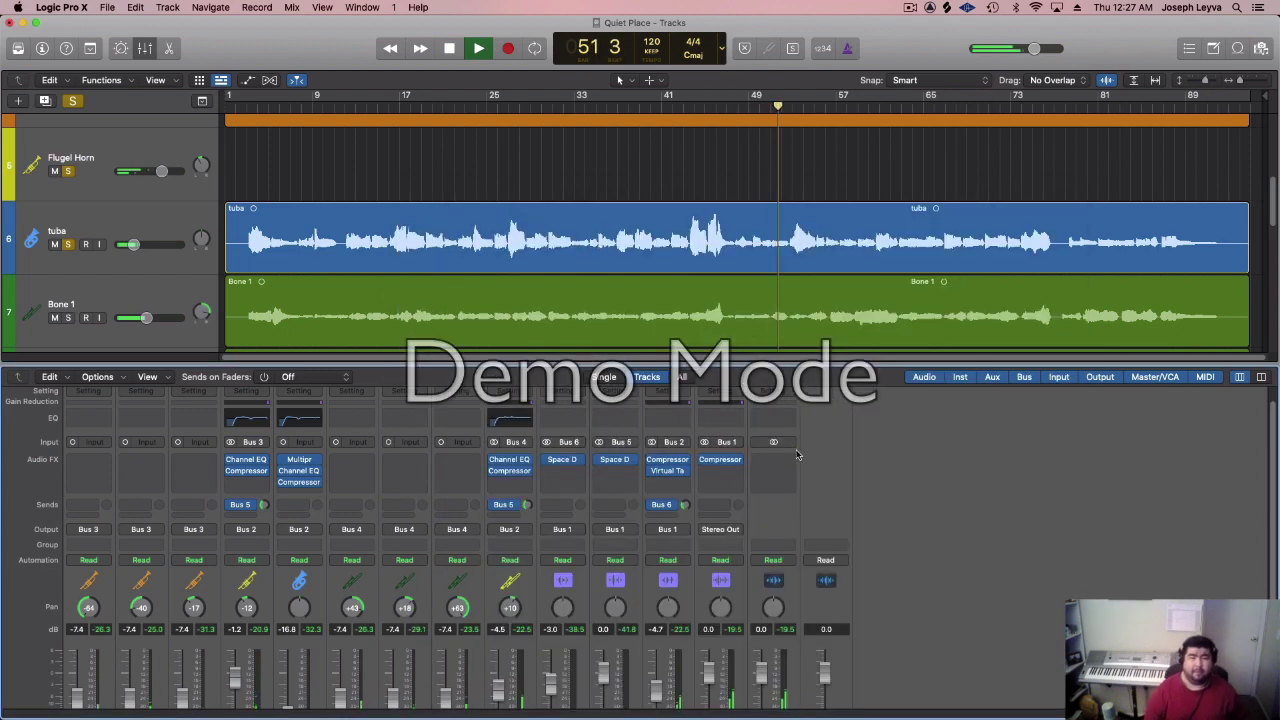
pyautogui.scroll(-2, 886, 469)
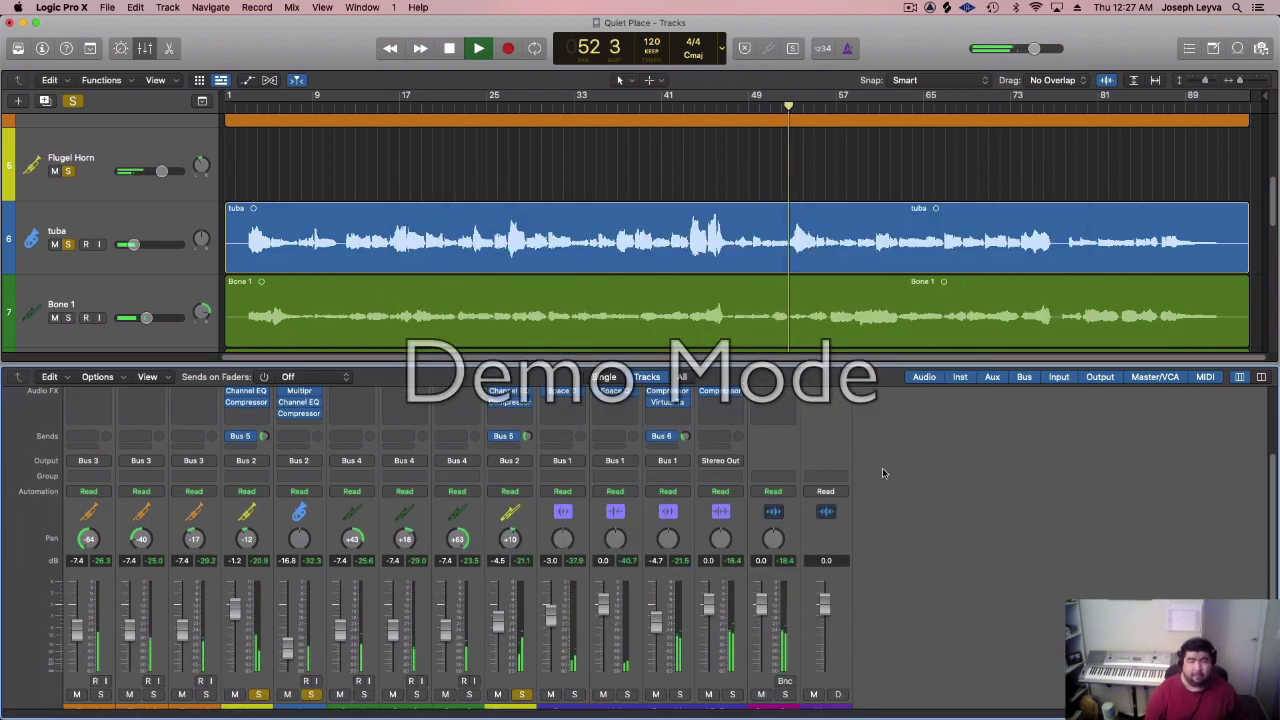
pyautogui.scroll(1, 879, 467)
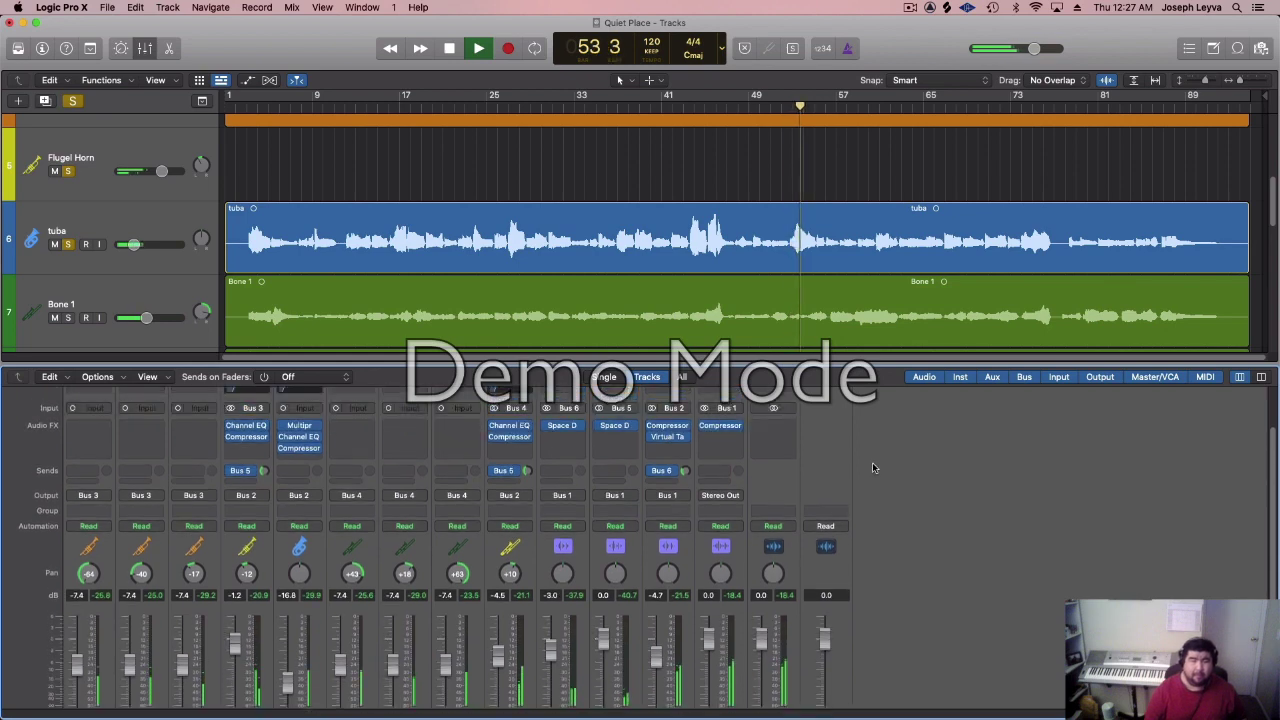
pyautogui.press('space')
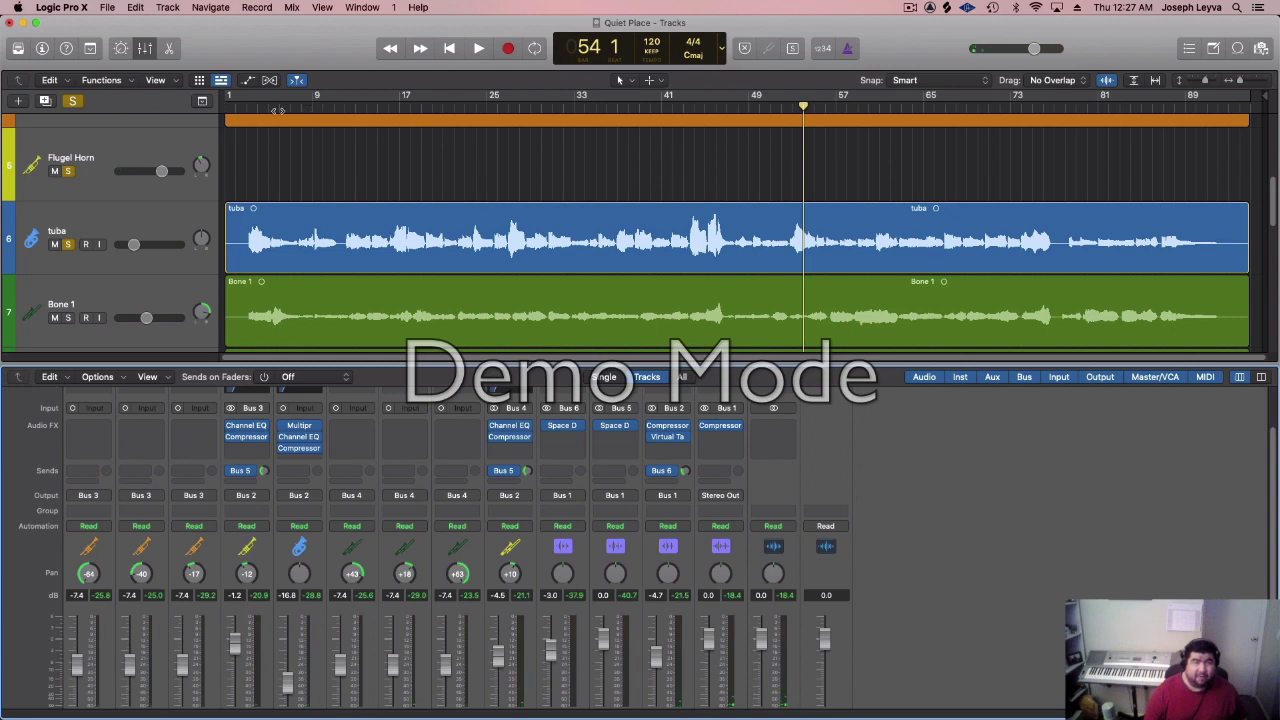
# - While playing from the start, copy Virtual Tape Machines from Ensemble to the Mix Buss and lower the Ensemble fader to -6.8 dB
pyautogui.press('Return')
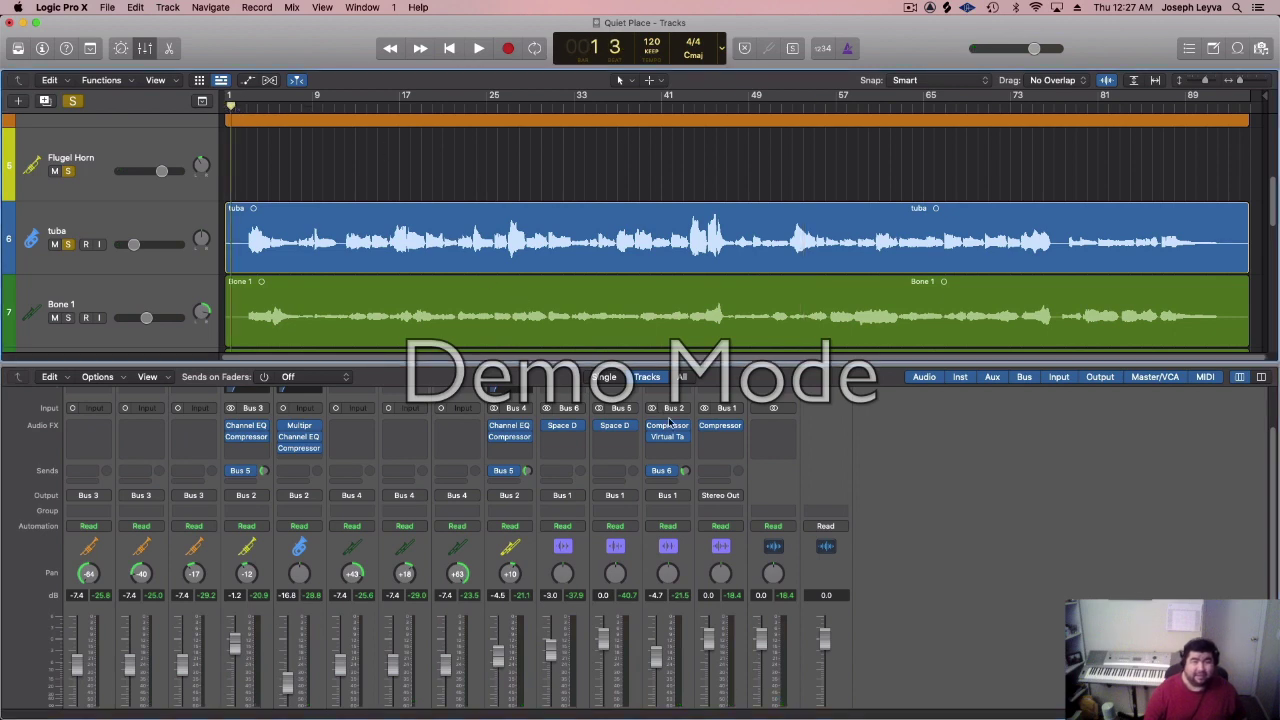
pyautogui.moveTo(669, 441); pyautogui.dragTo(674, 441)
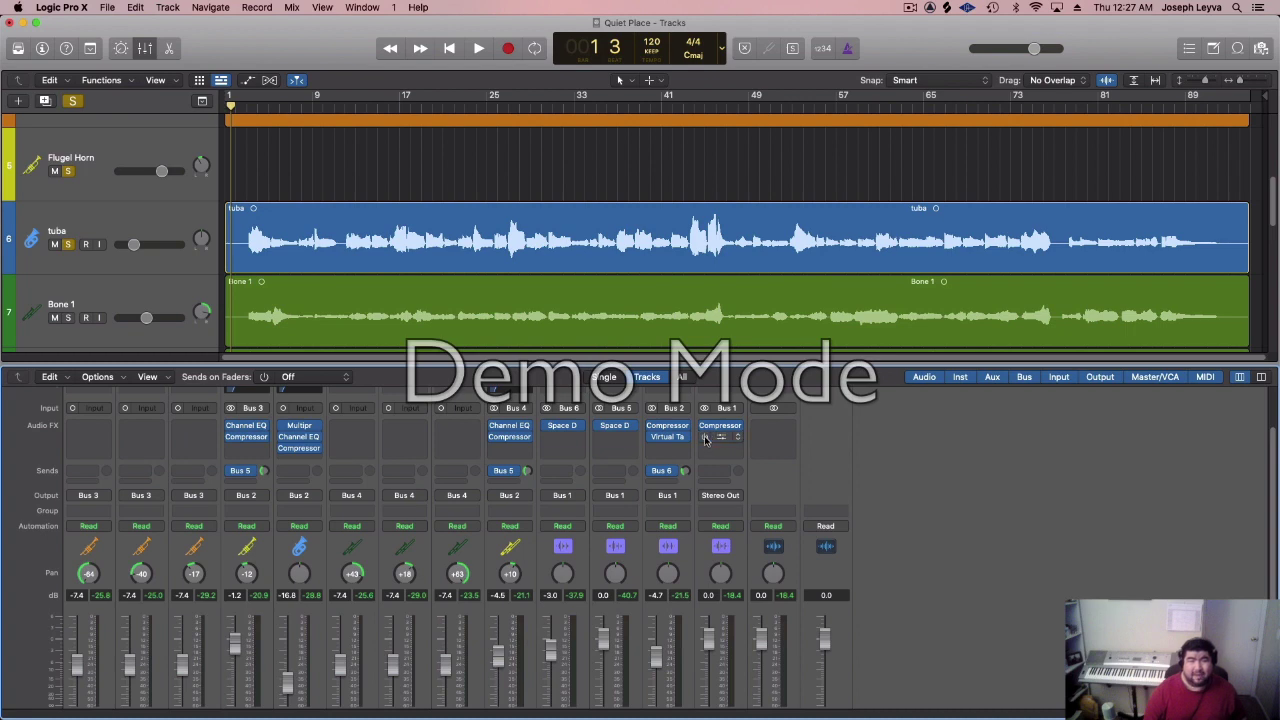
pyautogui.press('space')
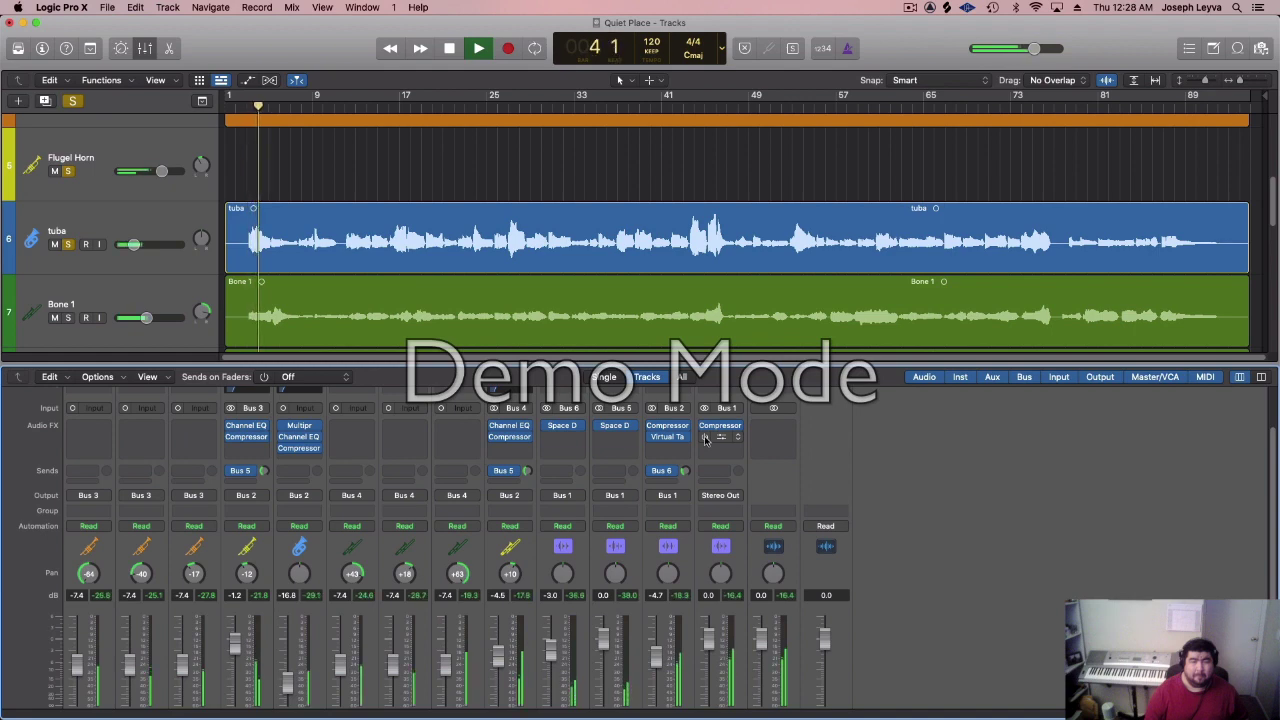
pyautogui.scroll(-1, 840, 584)
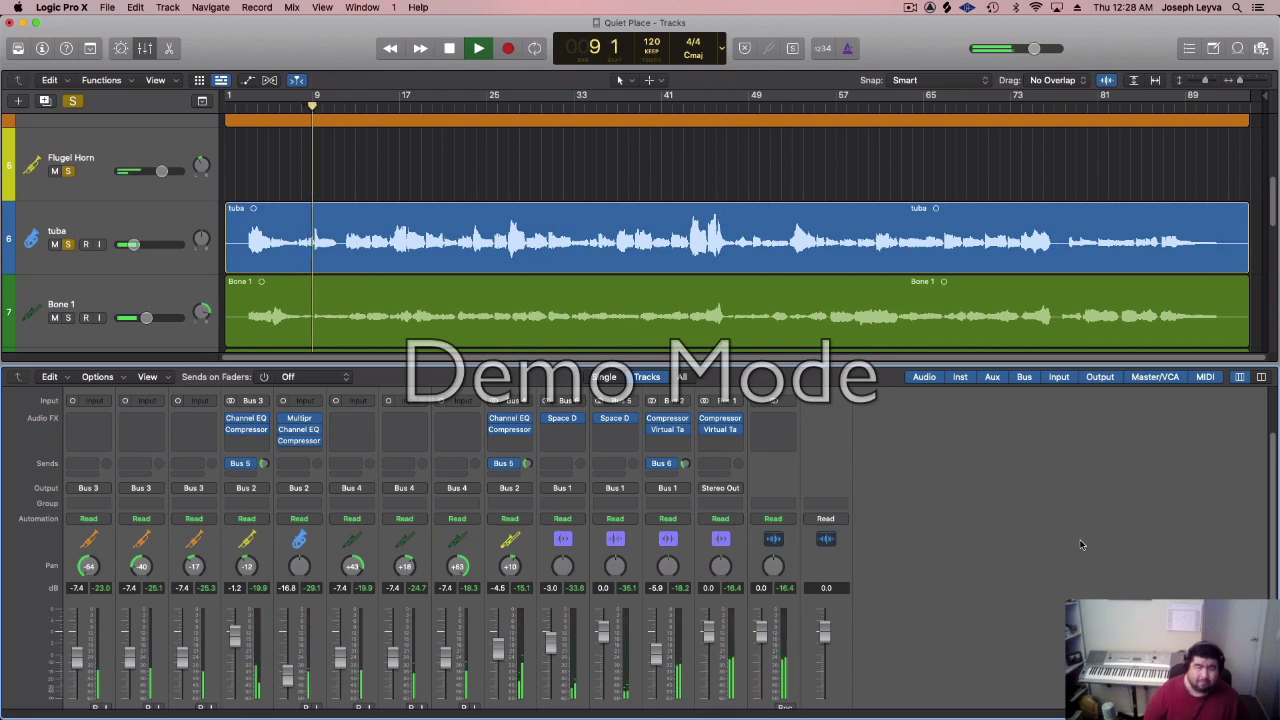
pyautogui.scroll(-2, 899, 585)
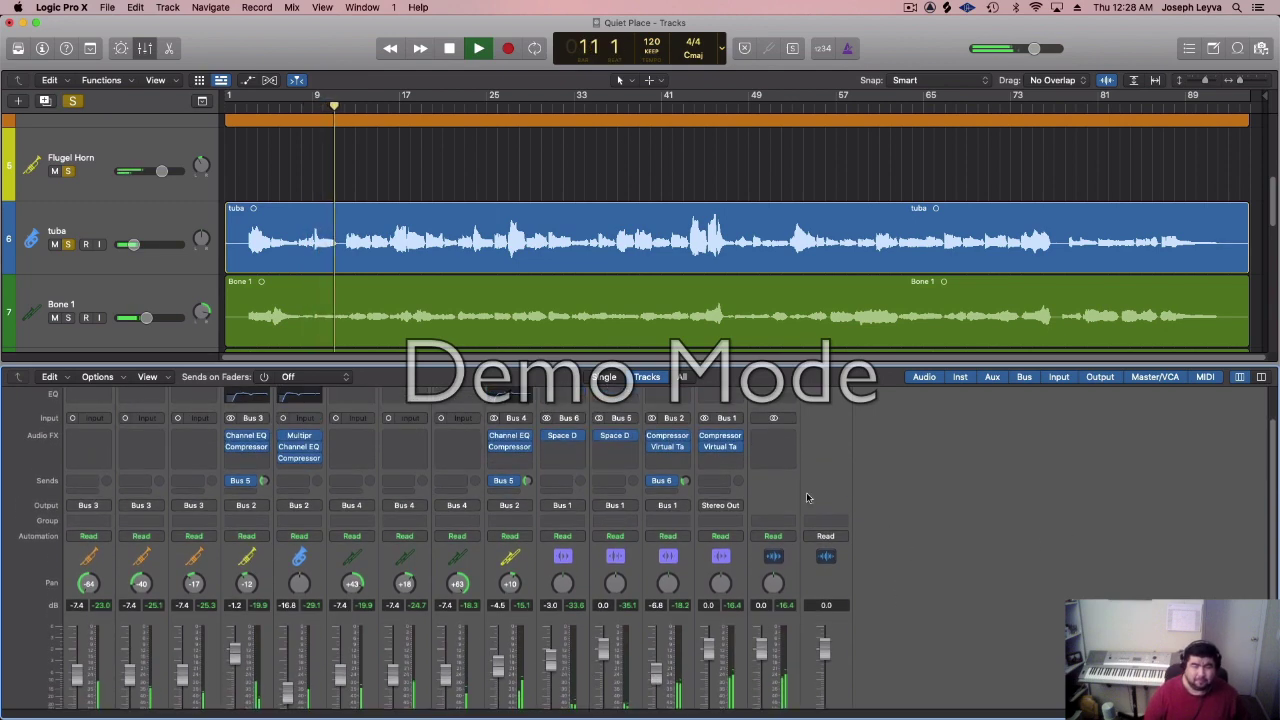
# - Set the Mix Buss Virtual Tape Machines input to -6.07 dB, close it and listen through to bar 25
pyautogui.scroll(3, 770, 455)
pyautogui.click(716, 448)
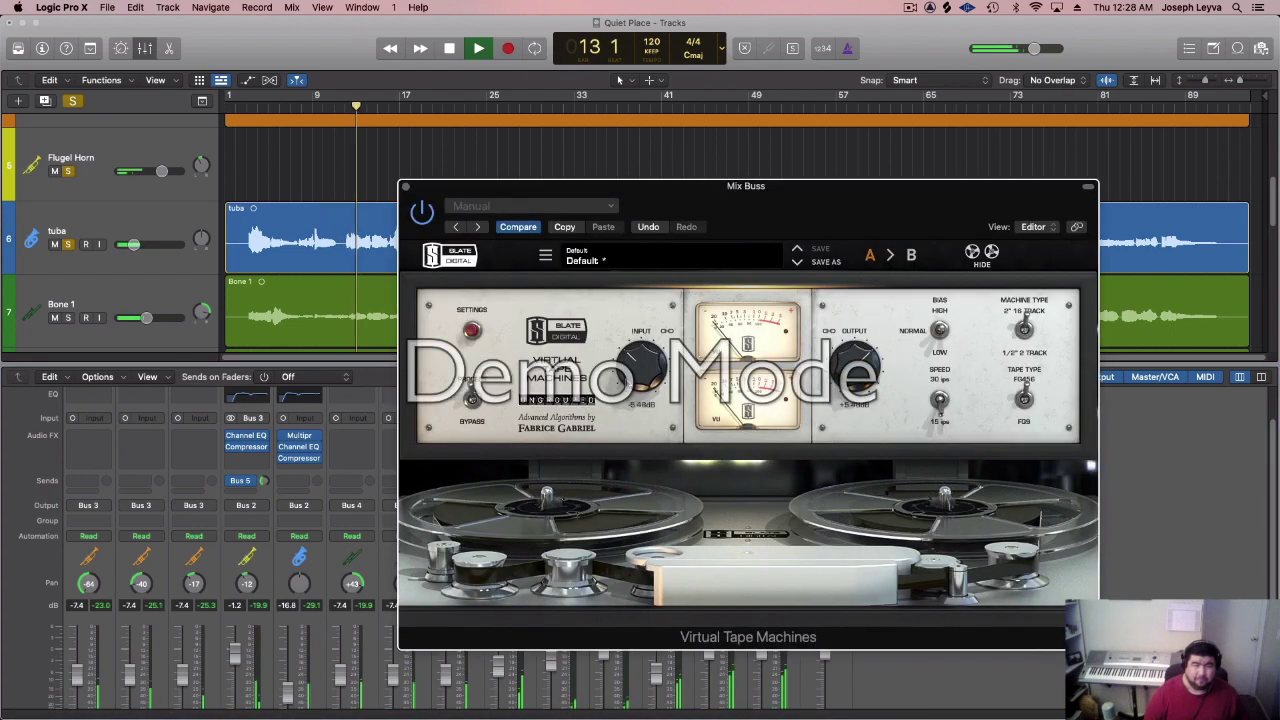
pyautogui.moveTo(633, 385)
pyautogui.mouseDown()
pyautogui.moveTo(631, 419)
pyautogui.moveTo(636, 392)
pyautogui.mouseUp()
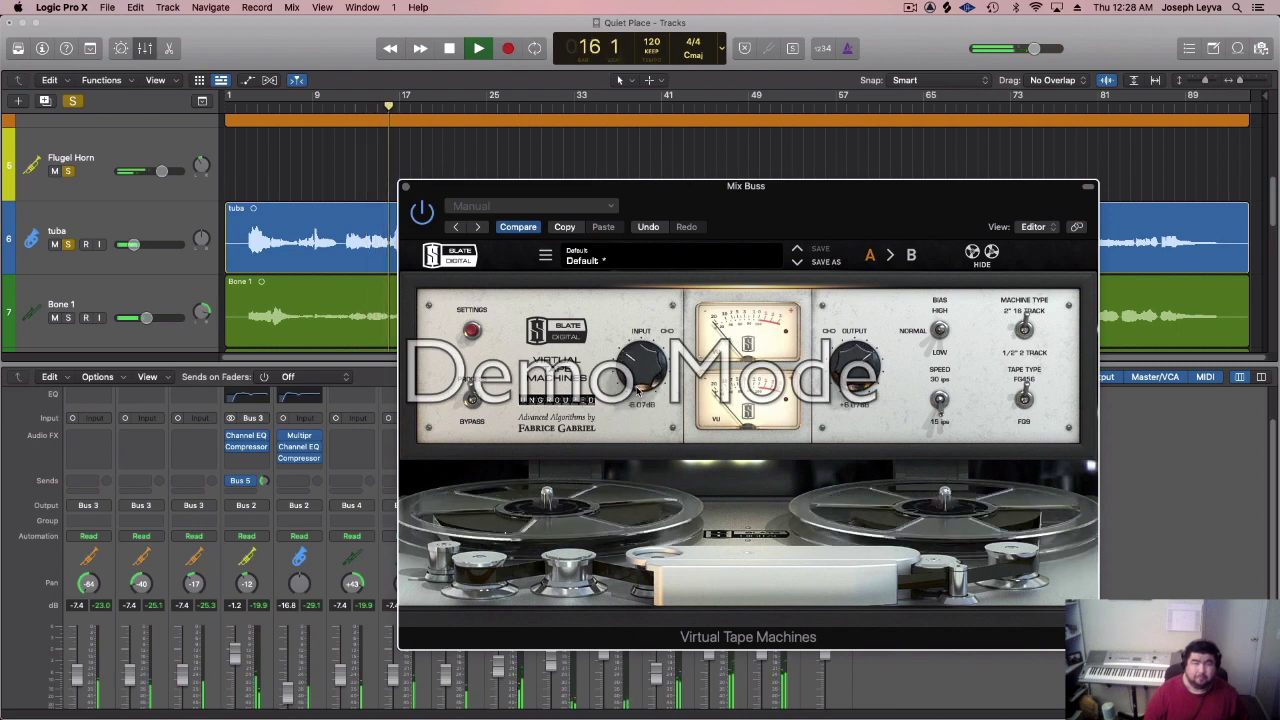
pyautogui.click(405, 186)
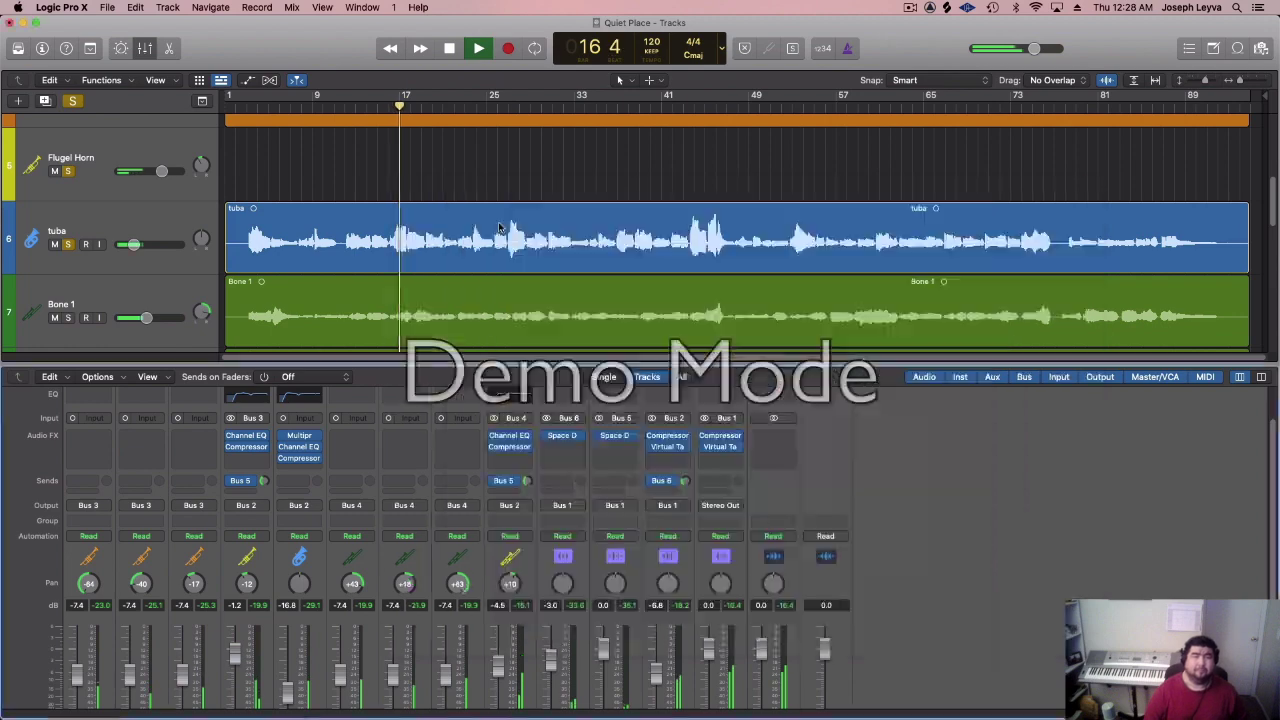
pyautogui.scroll(-2, 1046, 551)
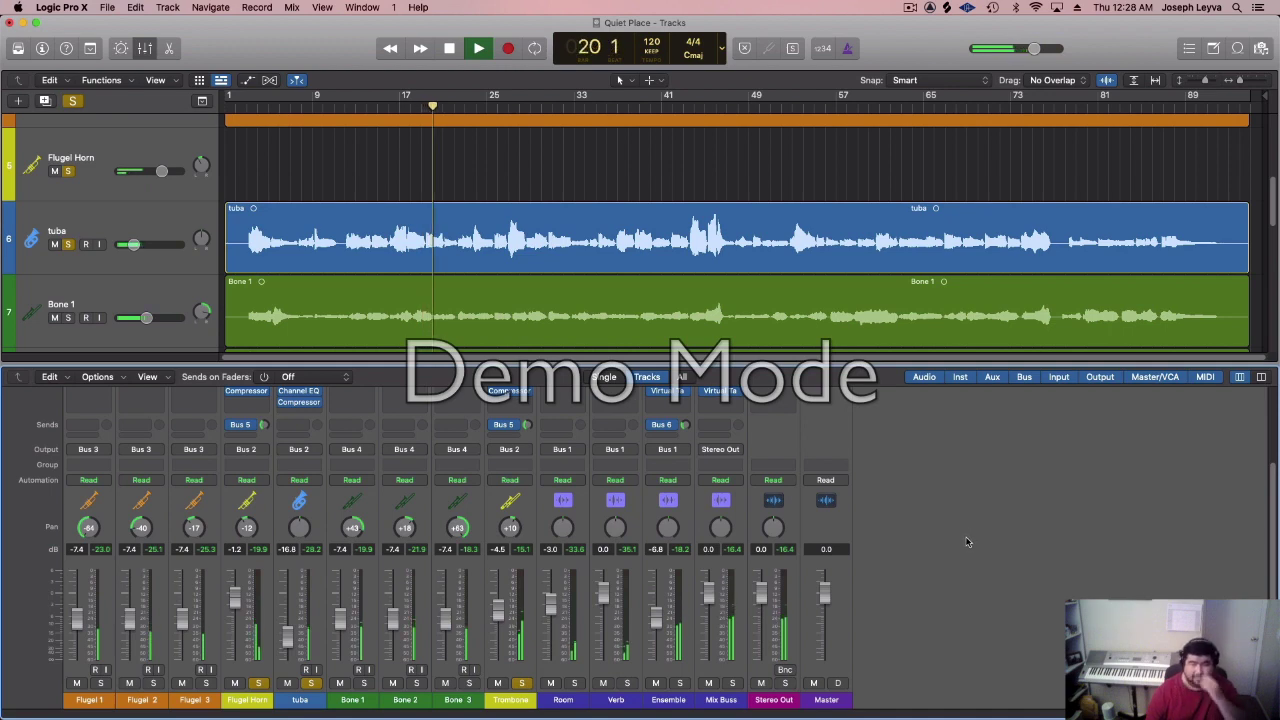
pyautogui.scroll(1, 968, 537)
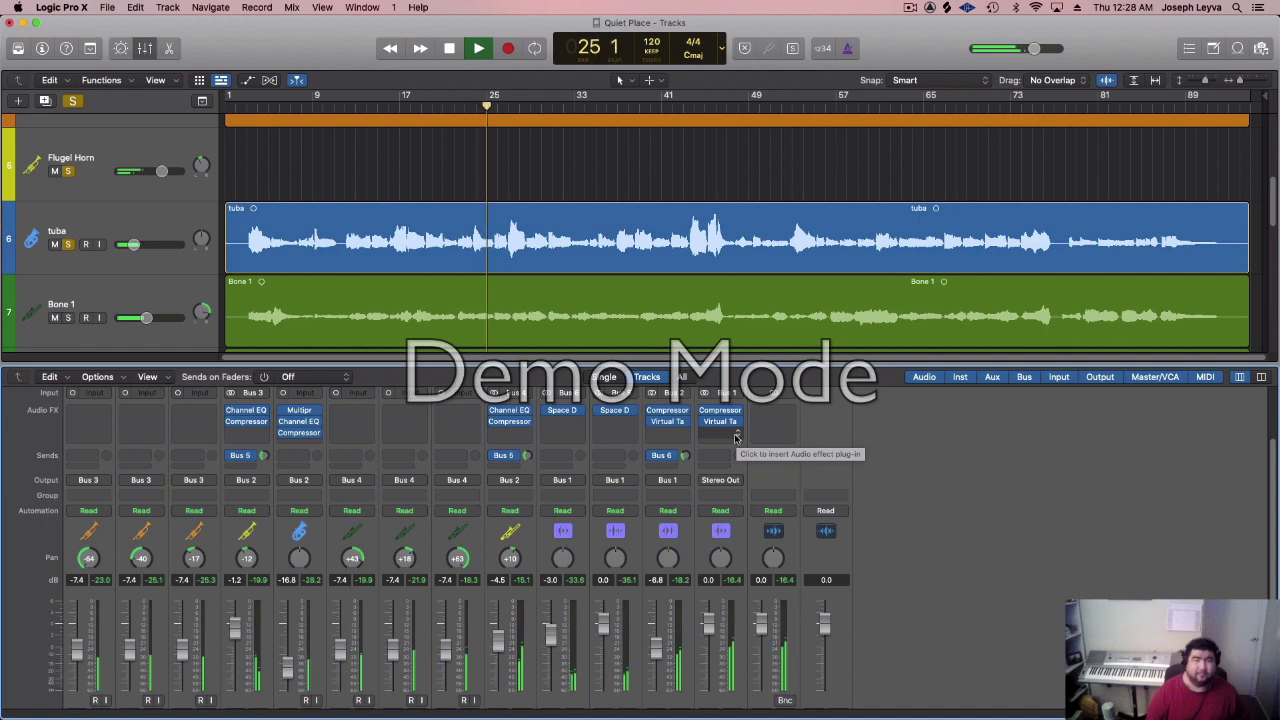
pyautogui.press('space')
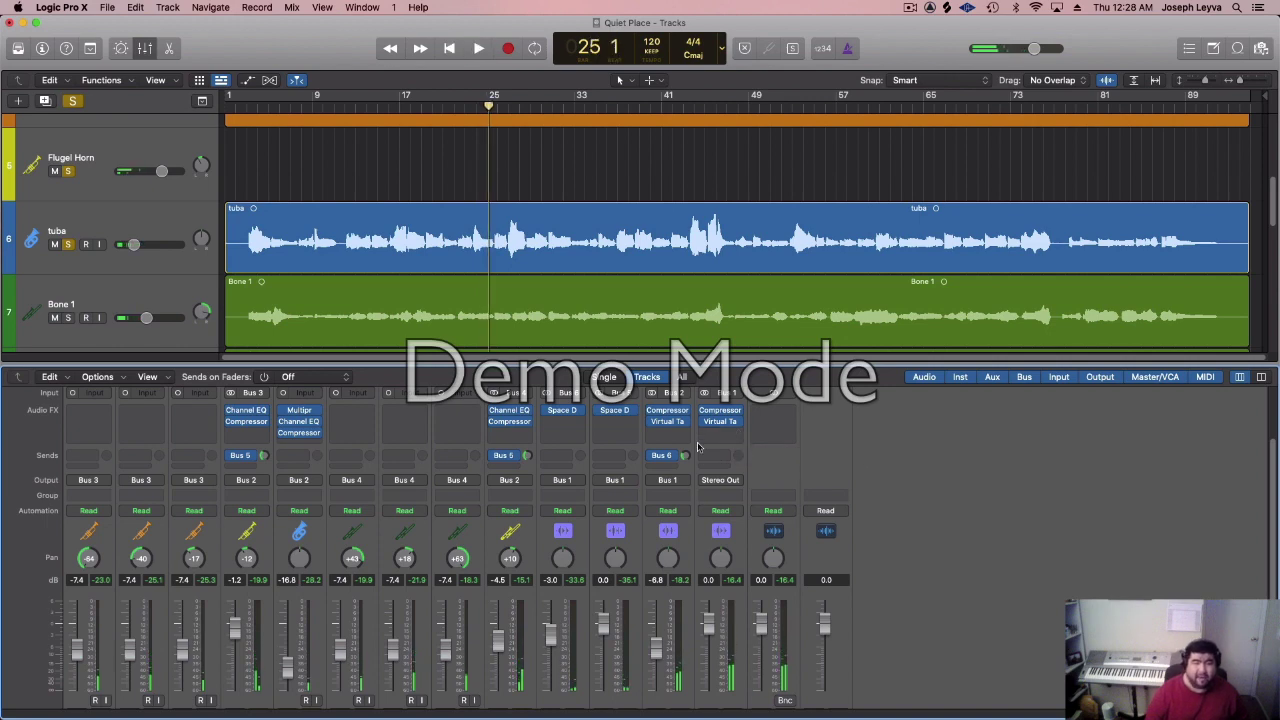
# - Set the Mix Buss Virtual Tape Machines input to -0.45 dB and close the plug-in
pyautogui.click(720, 425)
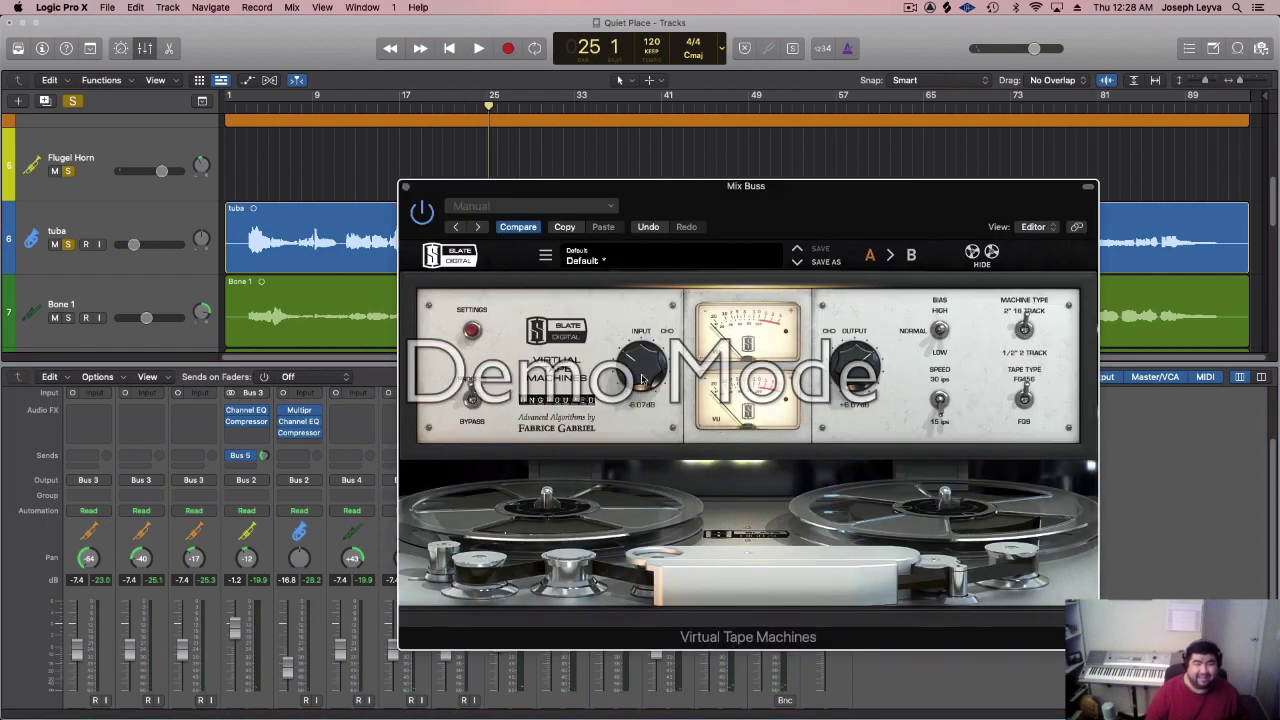
pyautogui.moveTo(638, 365); pyautogui.dragTo(649, 351)
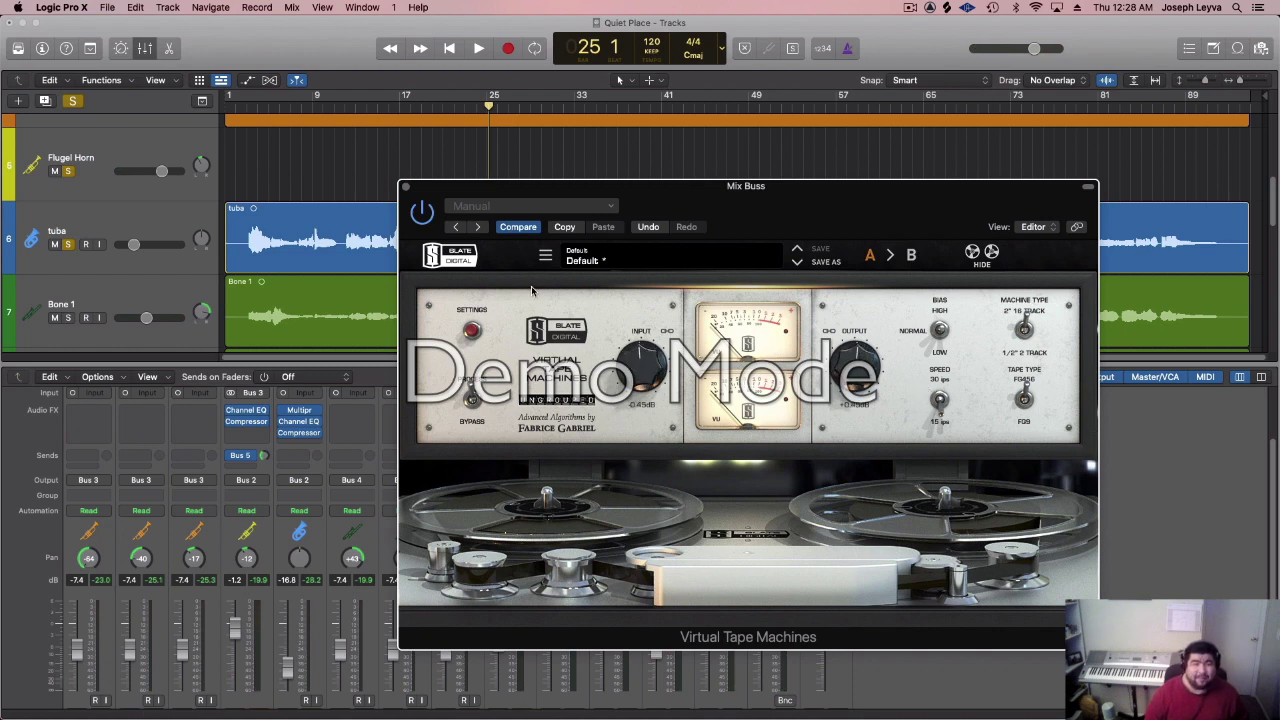
pyautogui.click(405, 187)
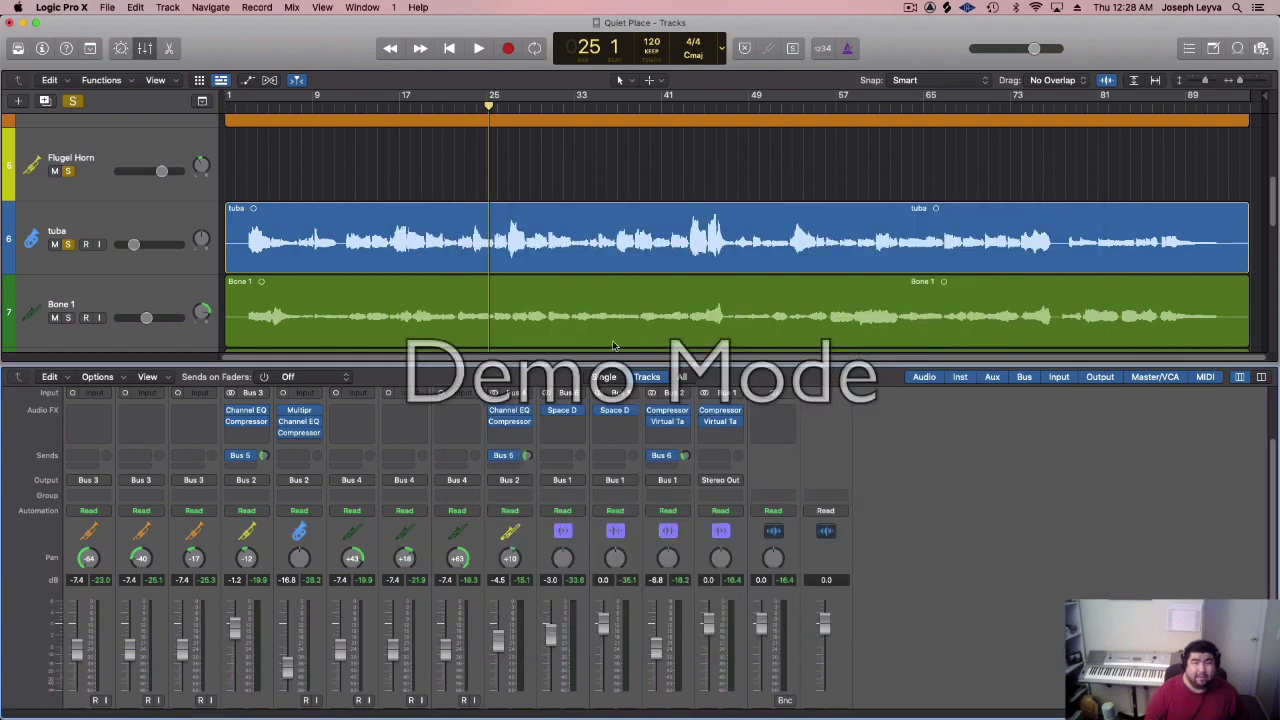
# - Lower the Ensemble fader to -10.2 dB and play the mix from bar 25 to bar 28
pyautogui.scroll(-2, 750, 508)
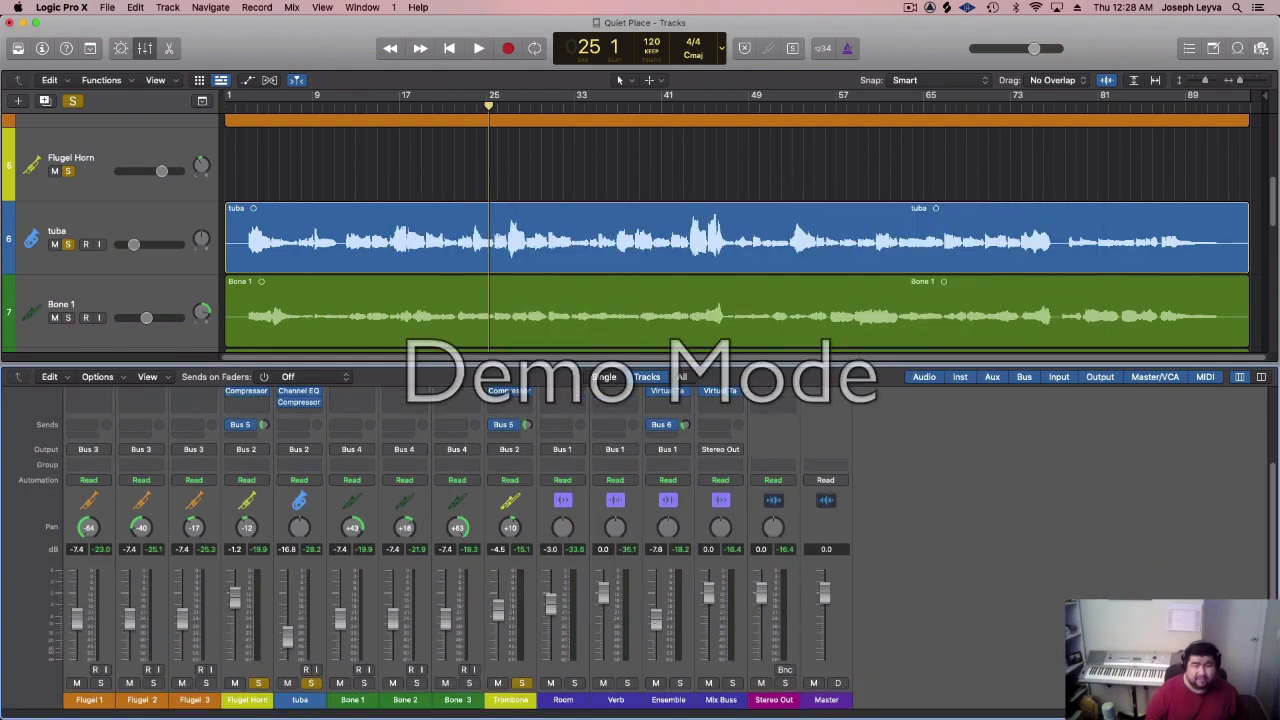
pyautogui.press('space')
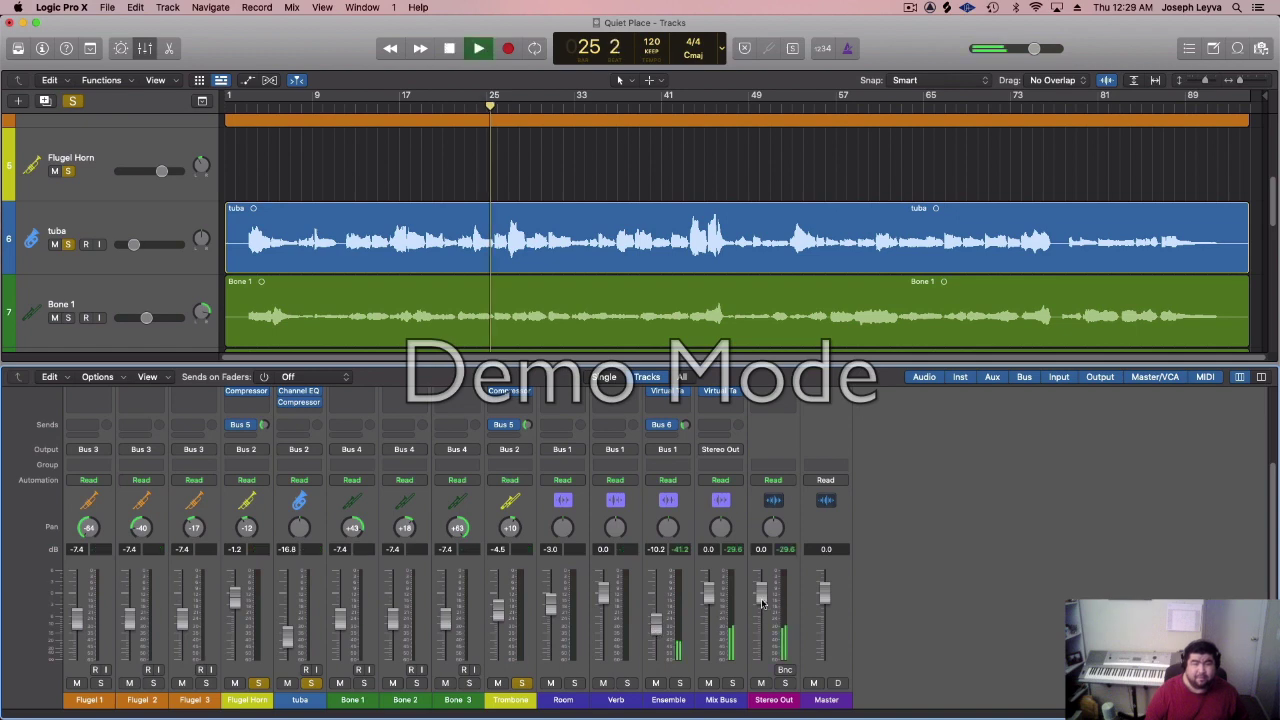
pyautogui.scroll(2, 824, 487)
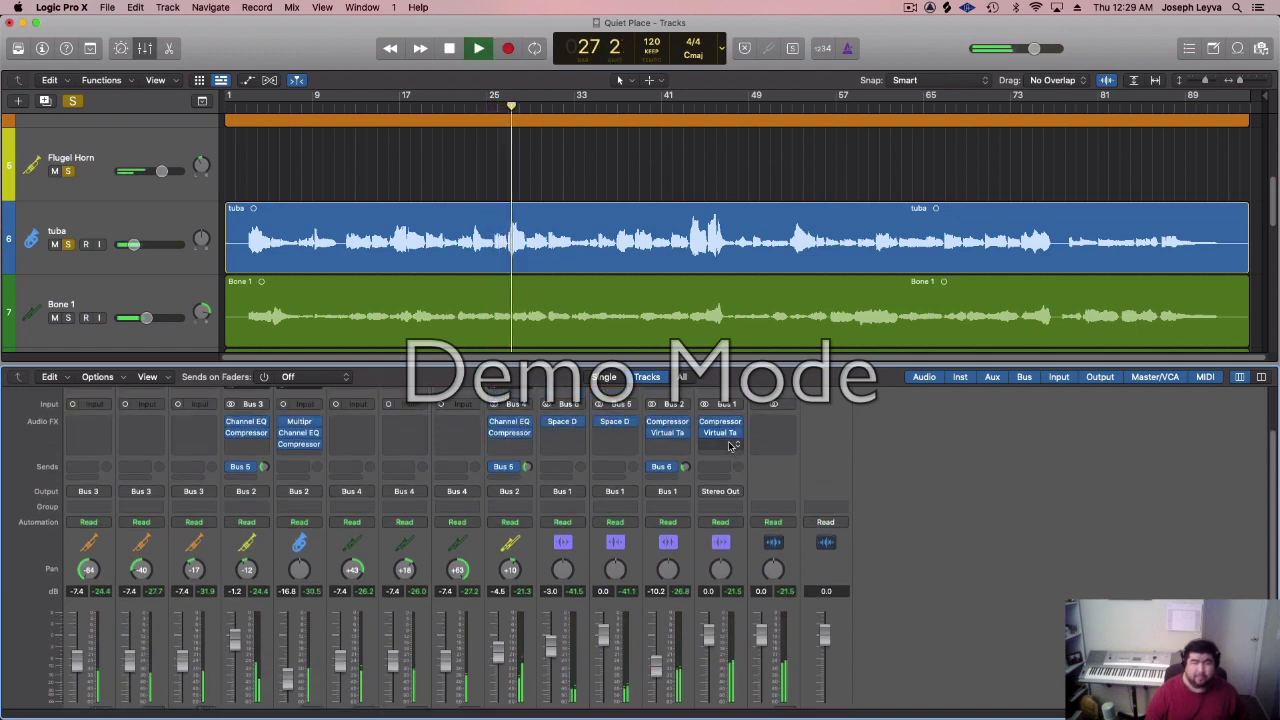
pyautogui.press('space')
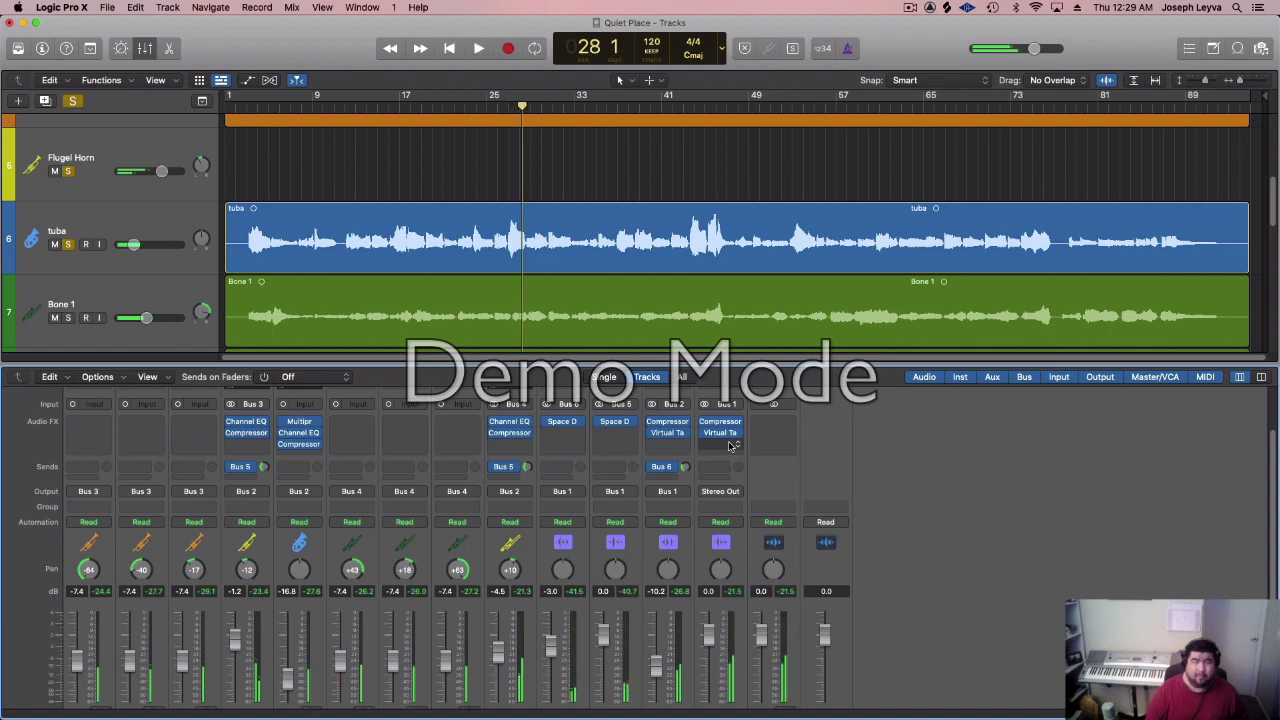
# - Insert a stereo Adaptive Limiter on the Mix Buss and set its Out Ceiling to -2.0 dB
pyautogui.click(731, 446)
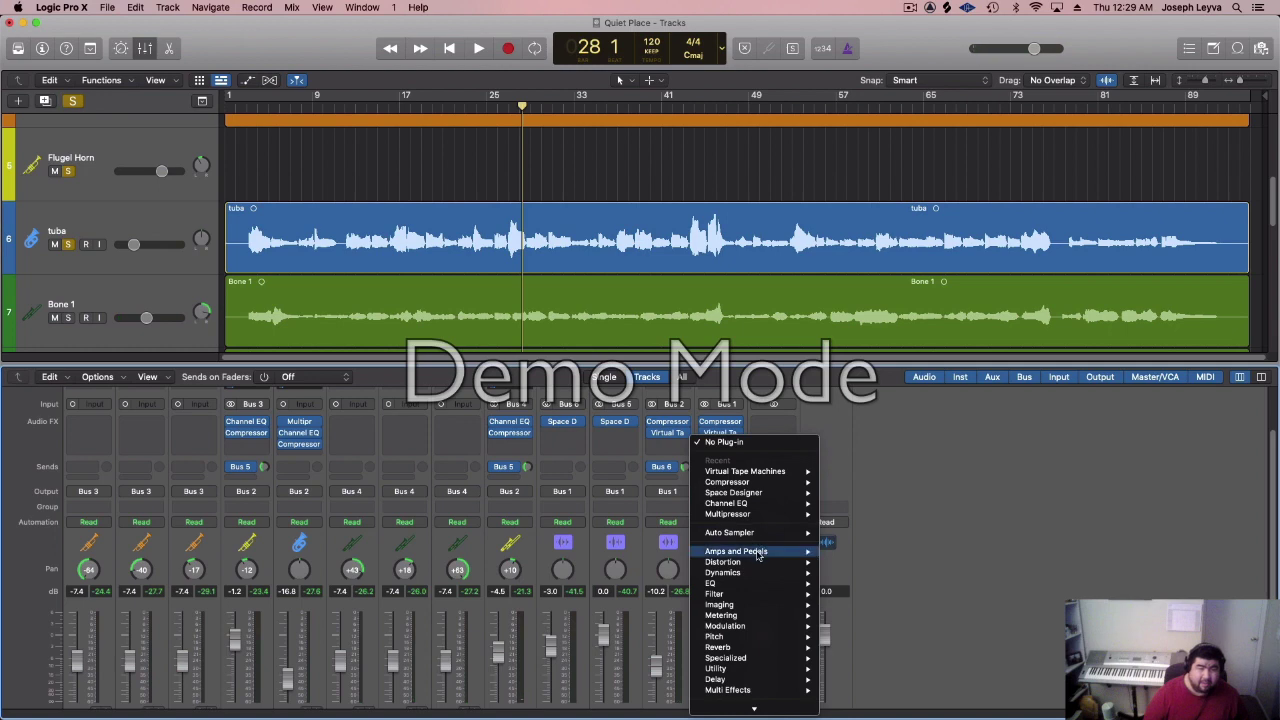
pyautogui.moveTo(762, 572)
pyautogui.moveTo(880, 577)
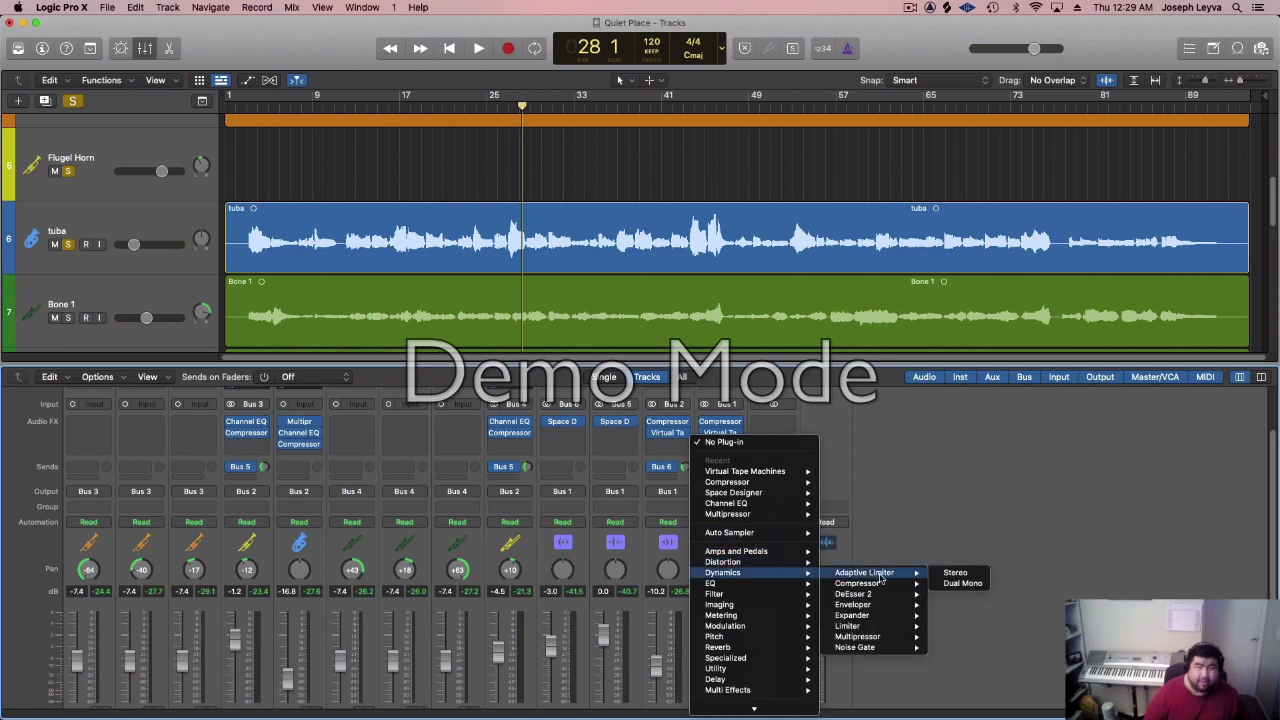
pyautogui.click(956, 574)
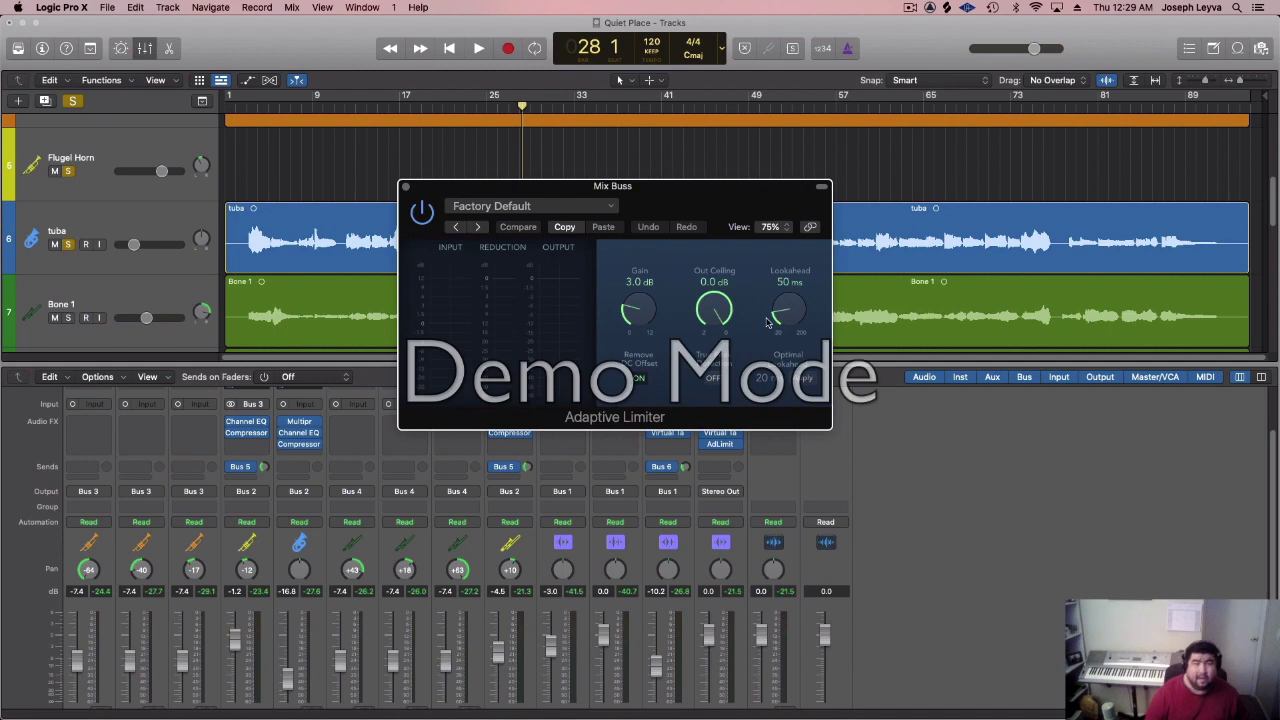
pyautogui.moveTo(702, 318); pyautogui.dragTo(702, 322)
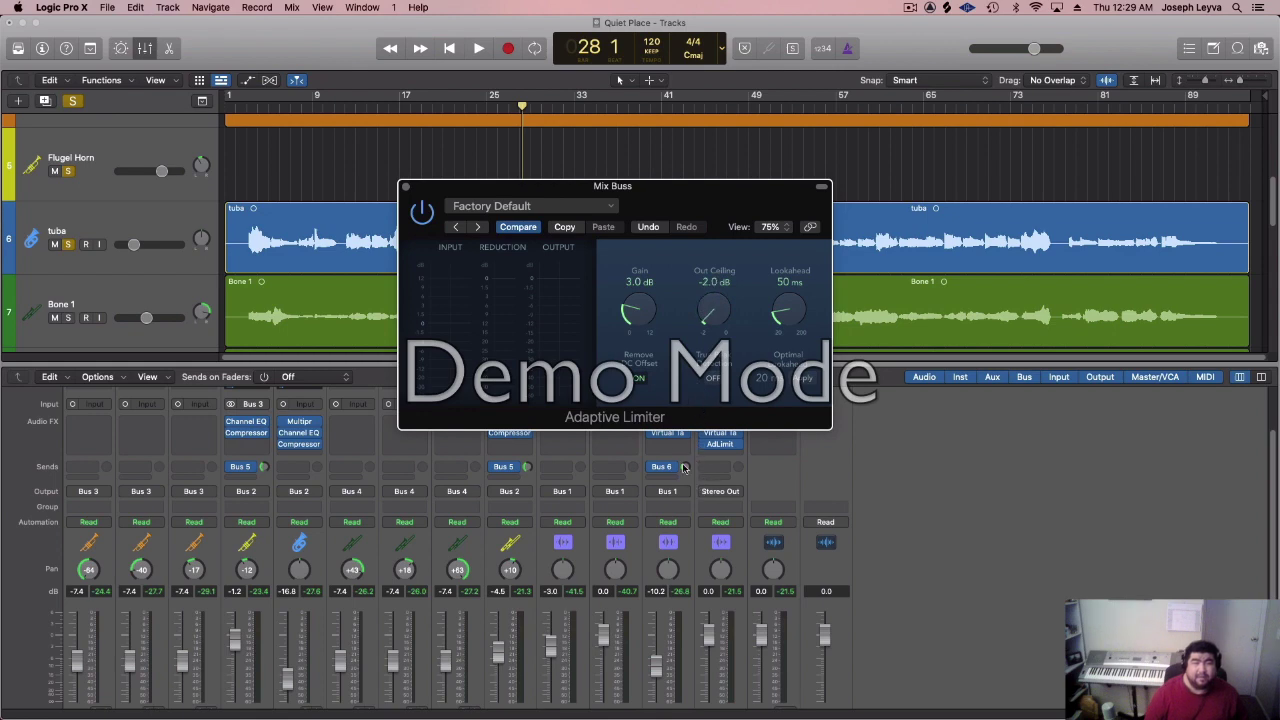
# - Play the mix from bar 28 and raise the Adaptive Limiter's gain to 6.2 dB
pyautogui.press('space')
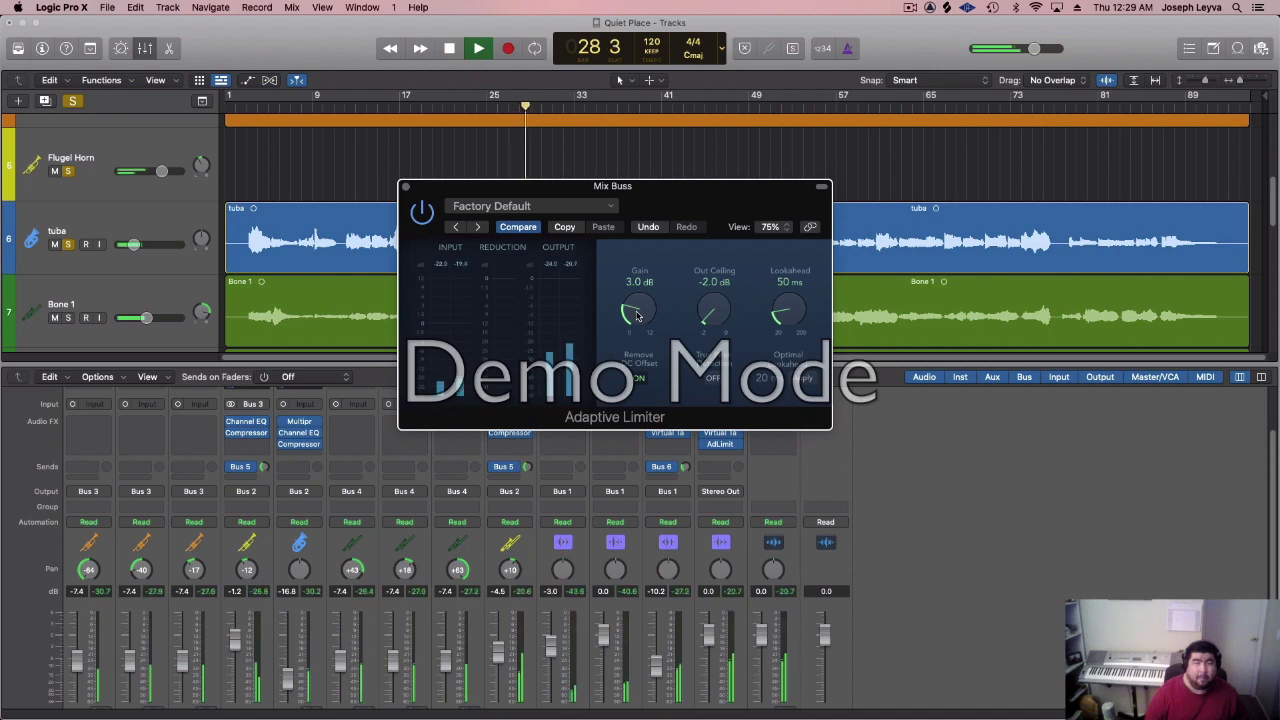
pyautogui.moveTo(637, 316)
pyautogui.mouseDown()
pyautogui.moveTo(659, 285)
pyautogui.moveTo(645, 310)
pyautogui.mouseUp()
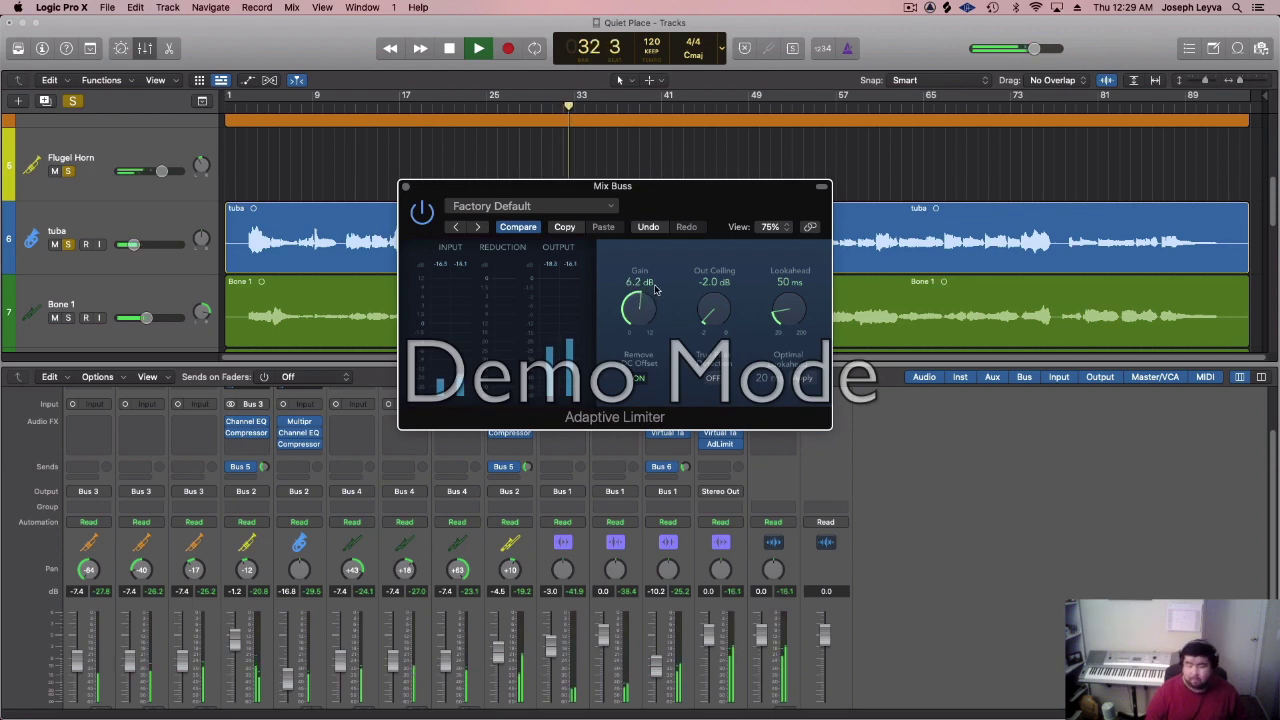
# - Raise the Mix Buss Adaptive Limiter's gain to 7.2 dB, close the plug-in and stop playback
pyautogui.moveTo(656, 290); pyautogui.dragTo(648, 307)
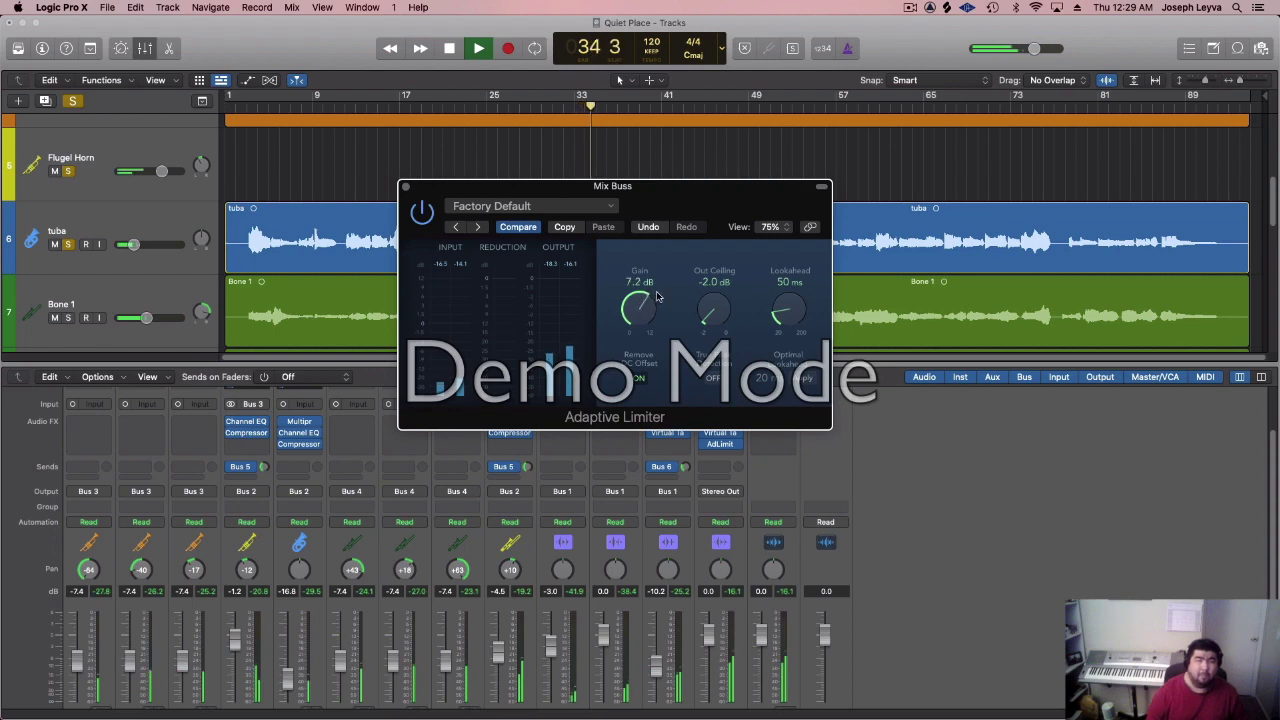
pyautogui.click(404, 187)
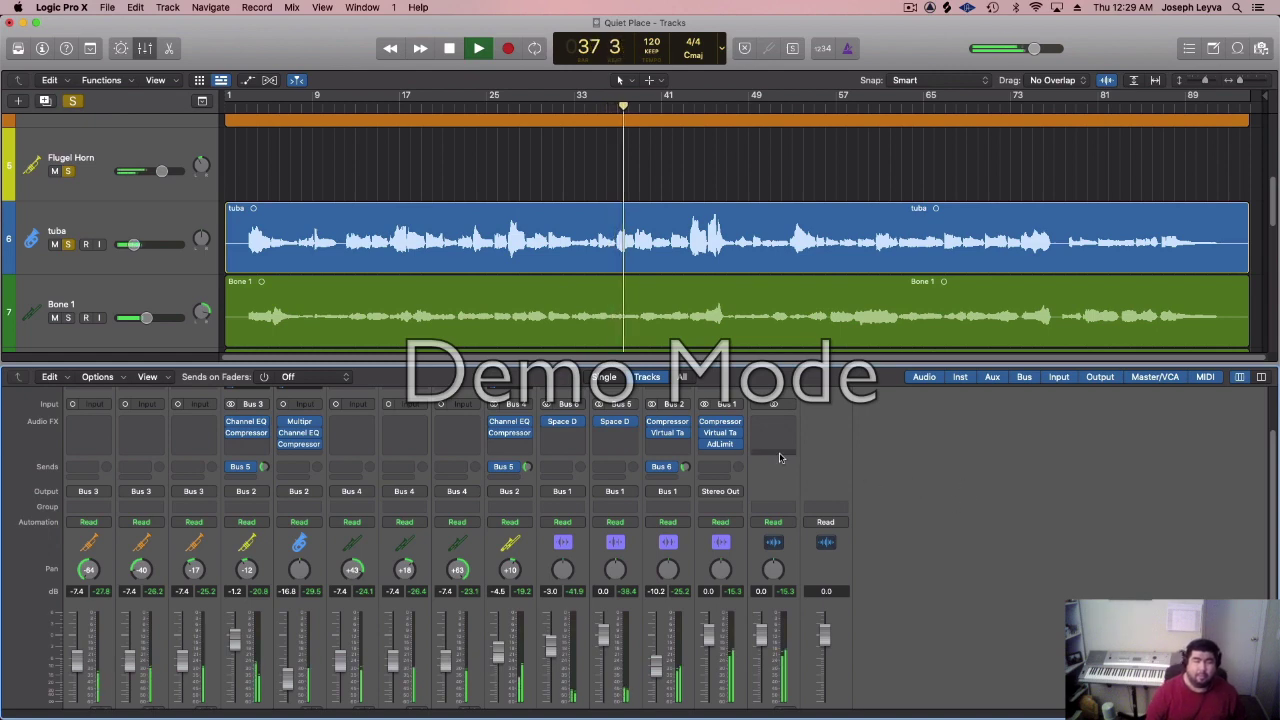
pyautogui.press('space')
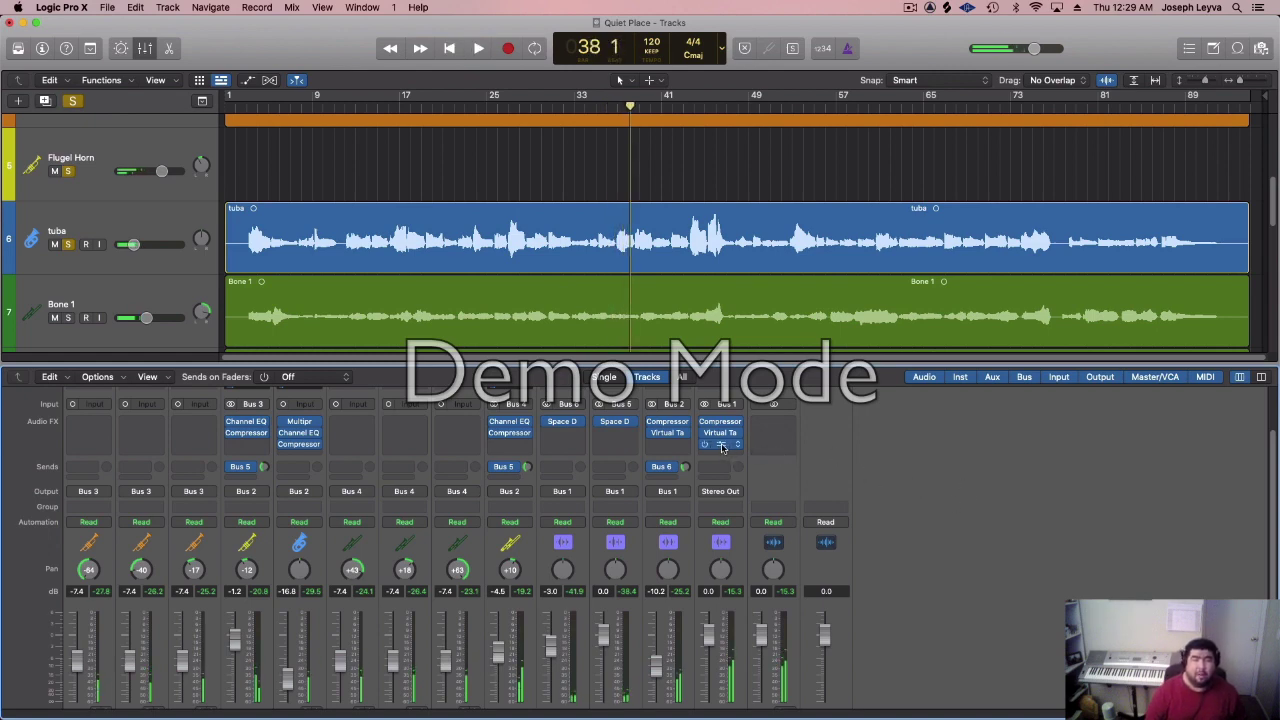
# - Free a slot ahead of the Adaptive Limiter on the Mix Buss and insert a stereo Channel EQ there
pyautogui.scroll(-1, 725, 448)
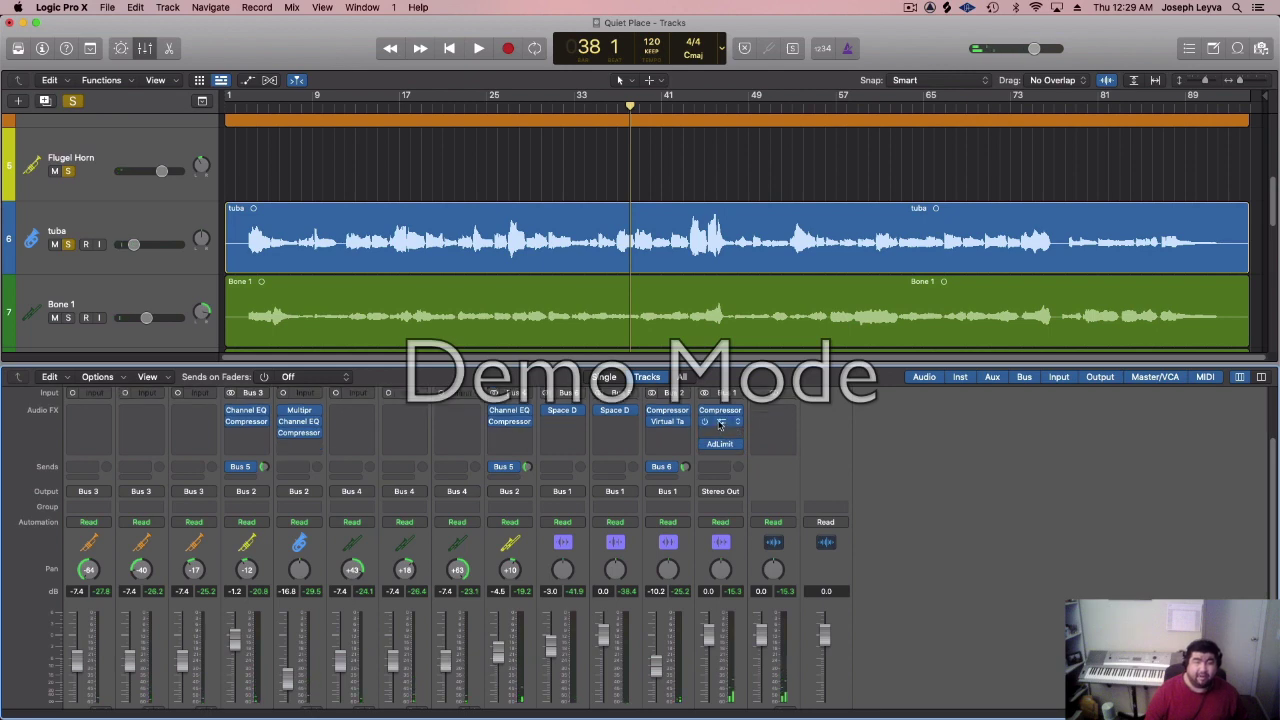
pyautogui.click(720, 424)
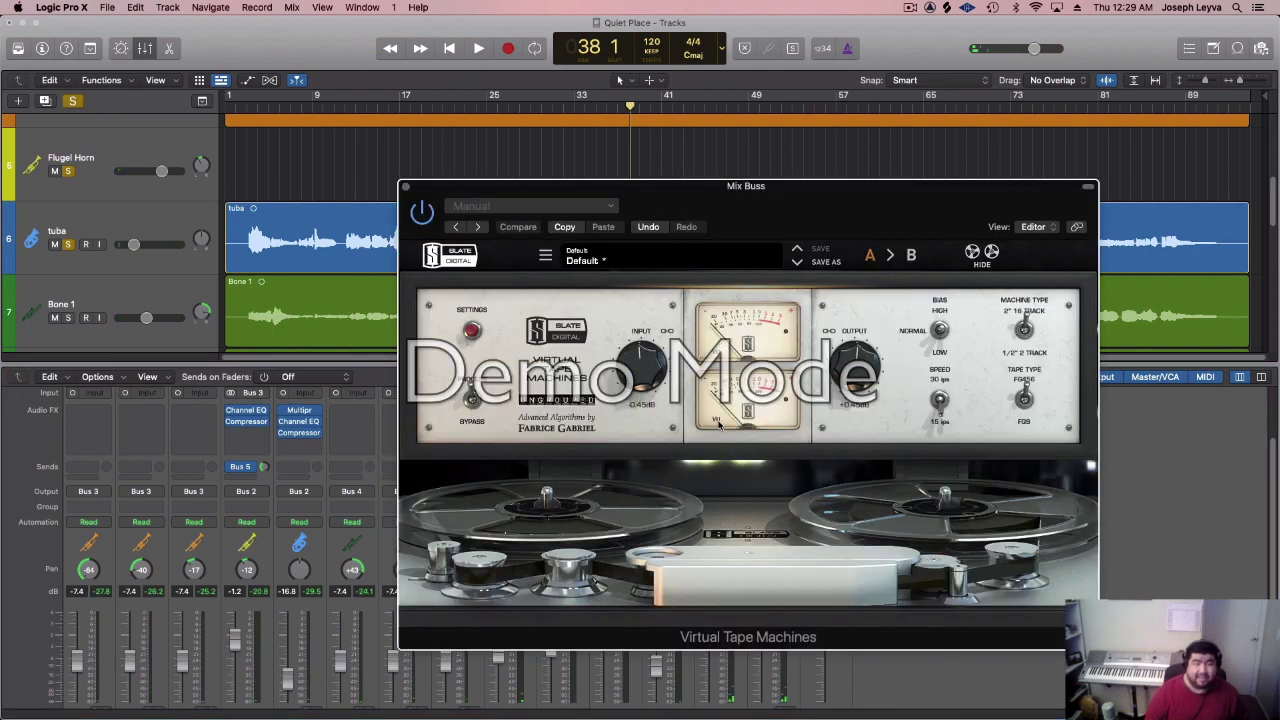
pyautogui.click(405, 187)
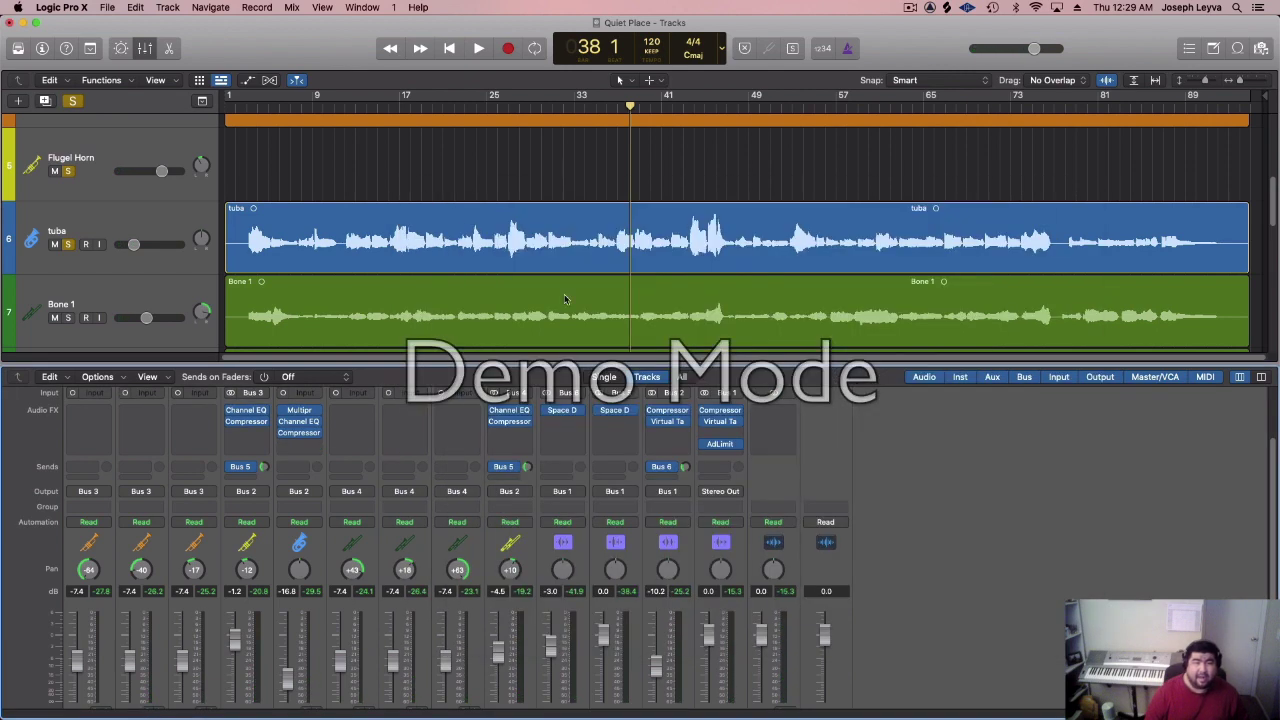
pyautogui.click(724, 442)
pyautogui.moveTo(759, 510)
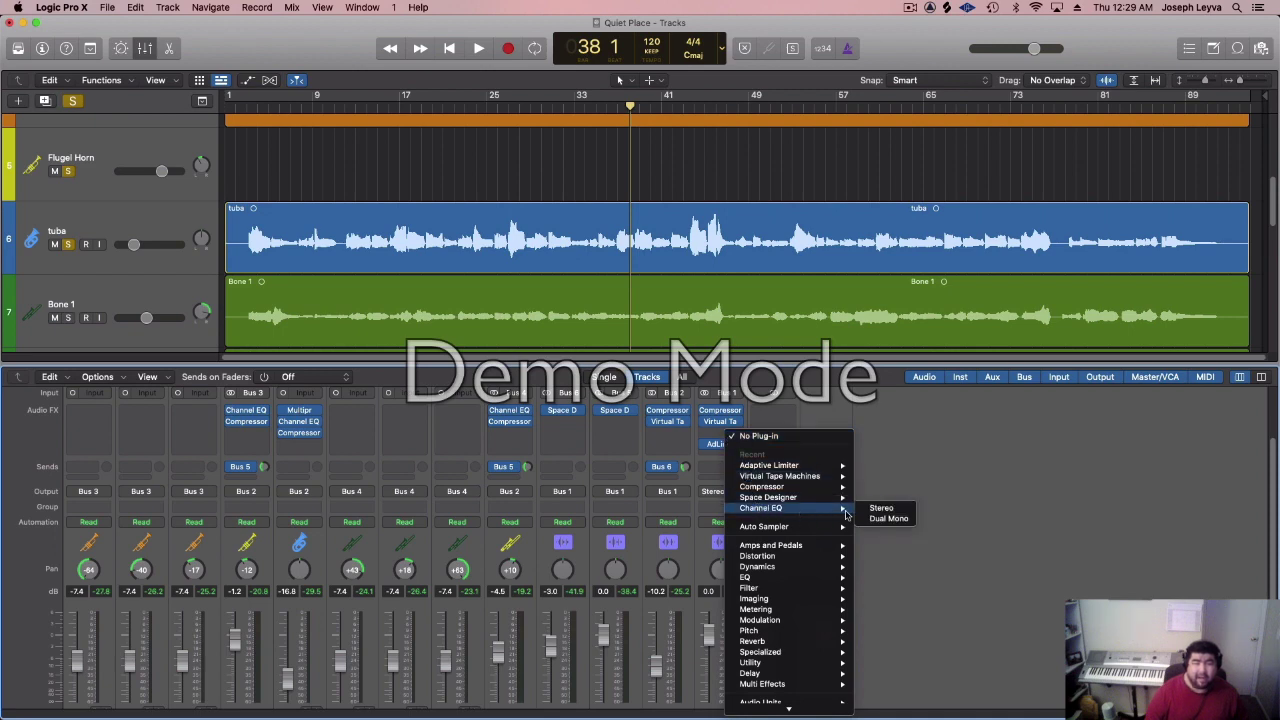
pyautogui.click(880, 508)
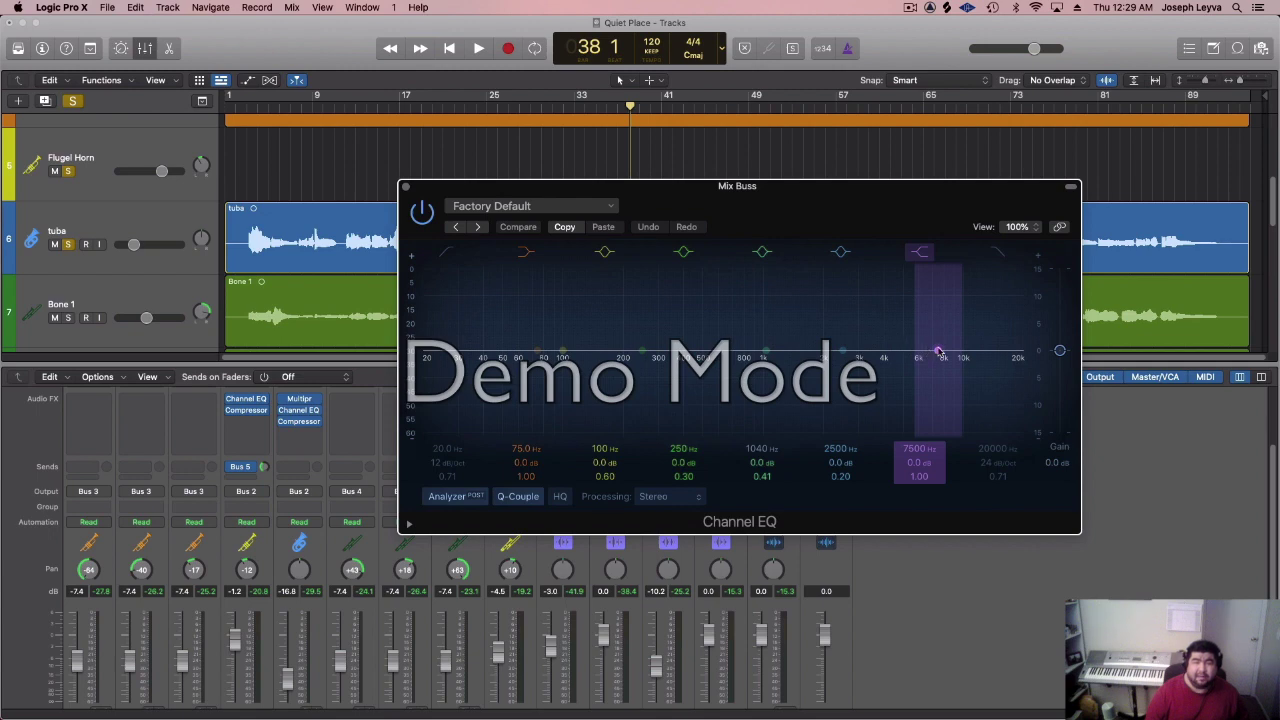
# - Play the mix and set EQ bands: 156 Hz at -1.6 dB (Q 3.10), 565 Hz at -1.7 dB (Q 2.80), high shelf 7650 Hz at +1.2 dB
pyautogui.moveTo(938, 351); pyautogui.dragTo(940, 347)
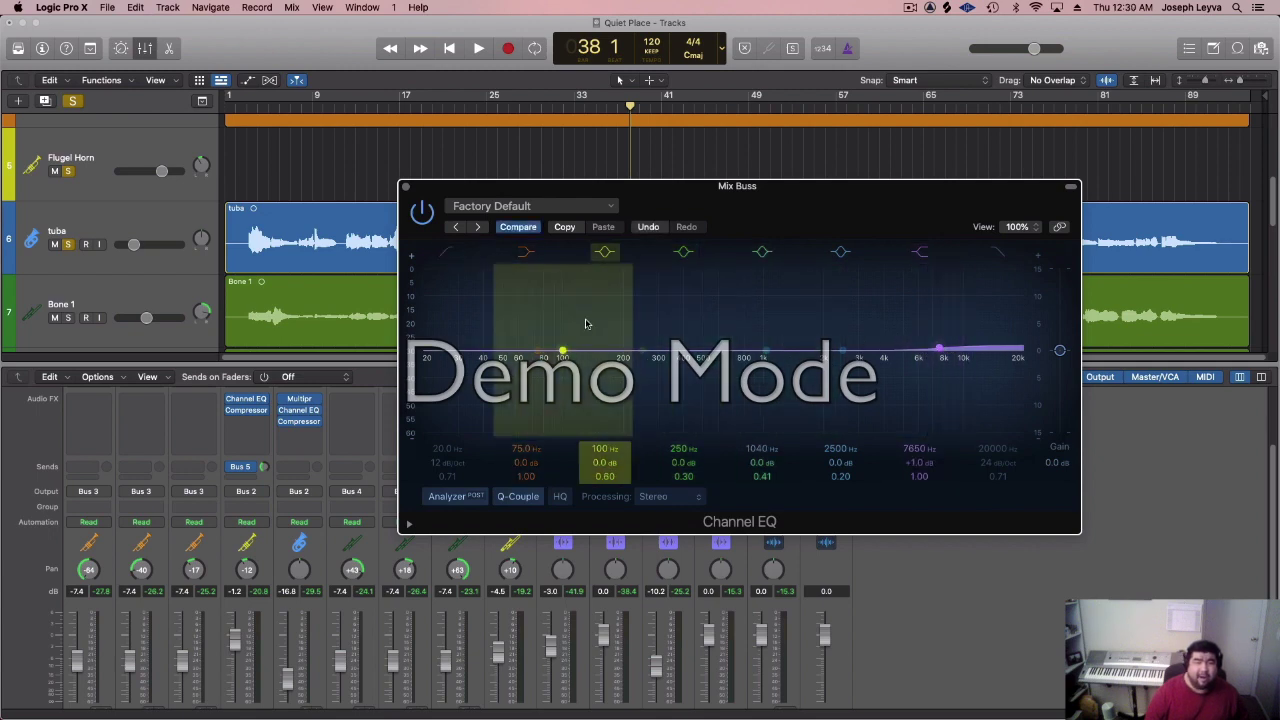
pyautogui.press('space')
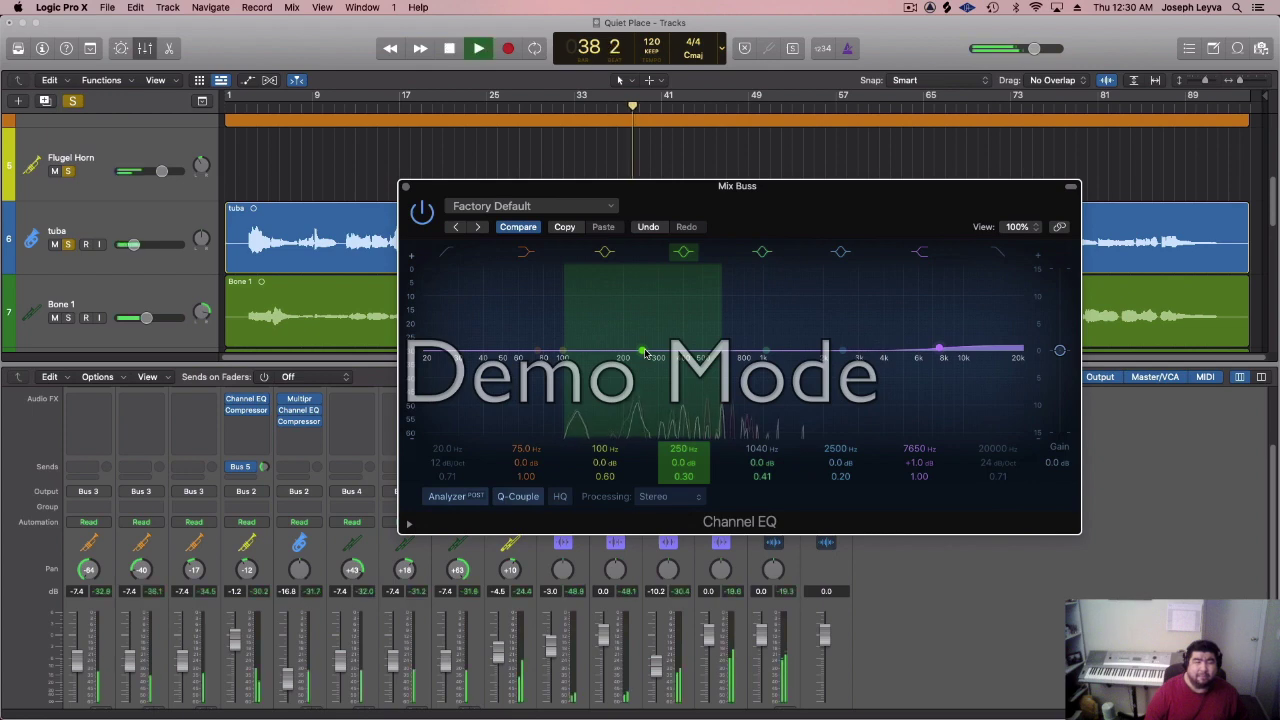
pyautogui.moveTo(641, 351); pyautogui.dragTo(576, 340)
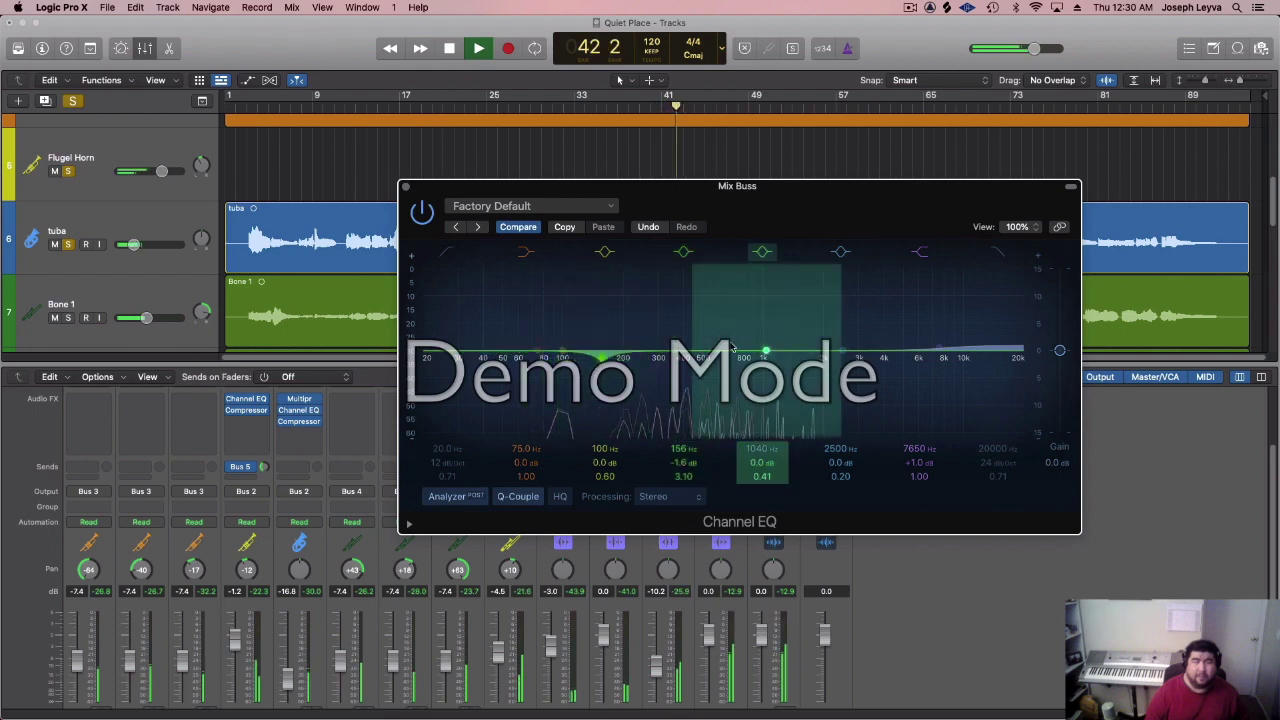
pyautogui.moveTo(766, 355); pyautogui.dragTo(713, 366)
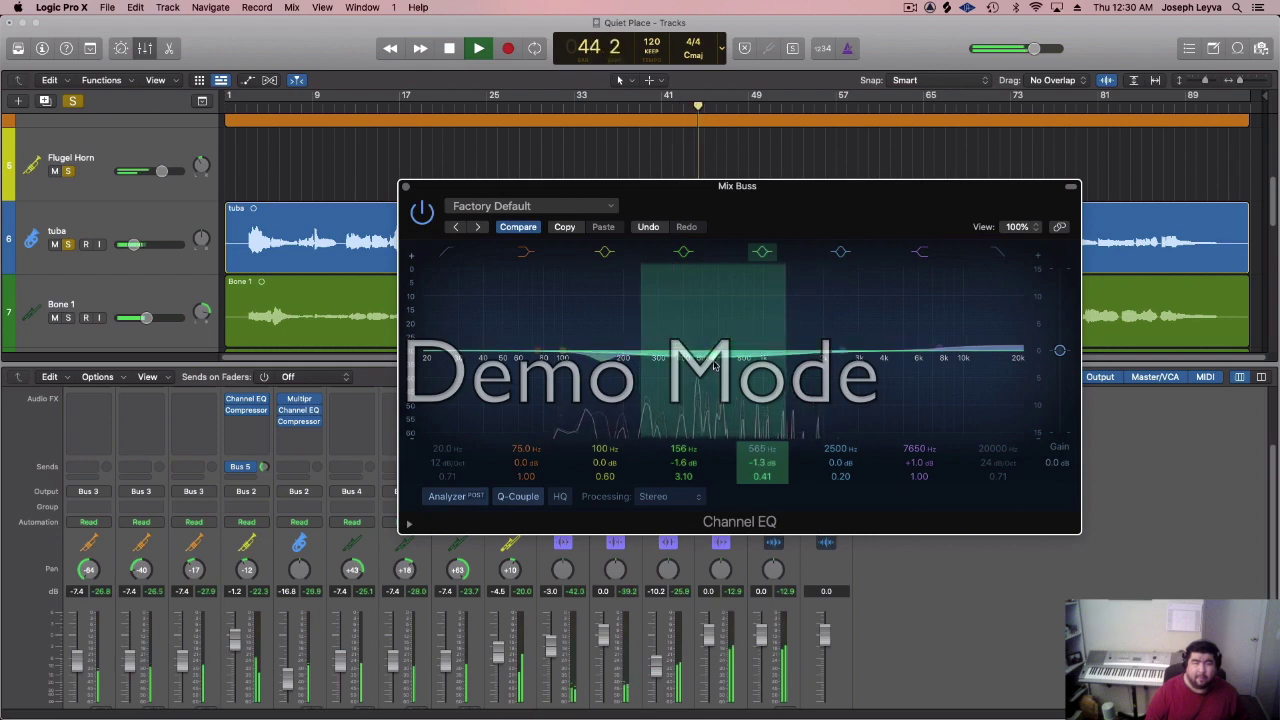
pyautogui.moveTo(648, 339)
pyautogui.mouseDown()
pyautogui.moveTo(637, 340)
pyautogui.moveTo(665, 332)
pyautogui.mouseUp()
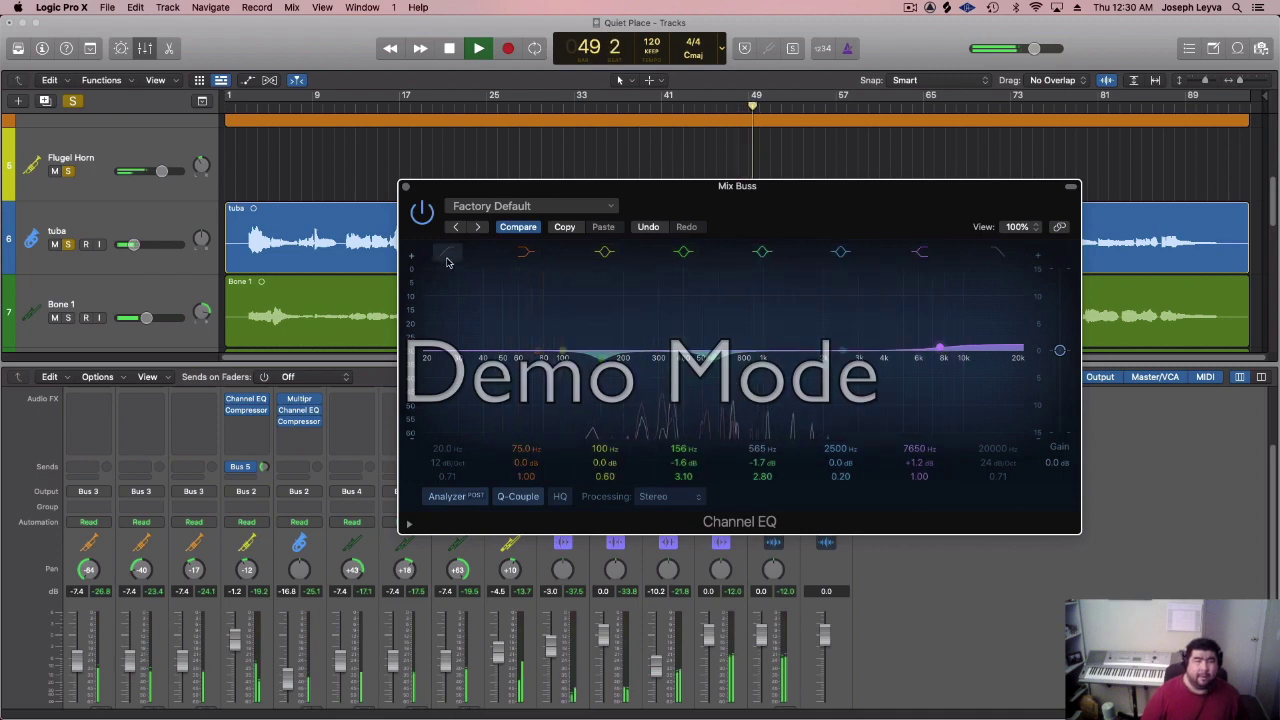
# - Boost the Channel EQ low shelf 0.9 dB at 96 Hz, enable a 12 dB/Oct low cut, and close the plug-in
pyautogui.moveTo(538, 357); pyautogui.dragTo(568, 350)
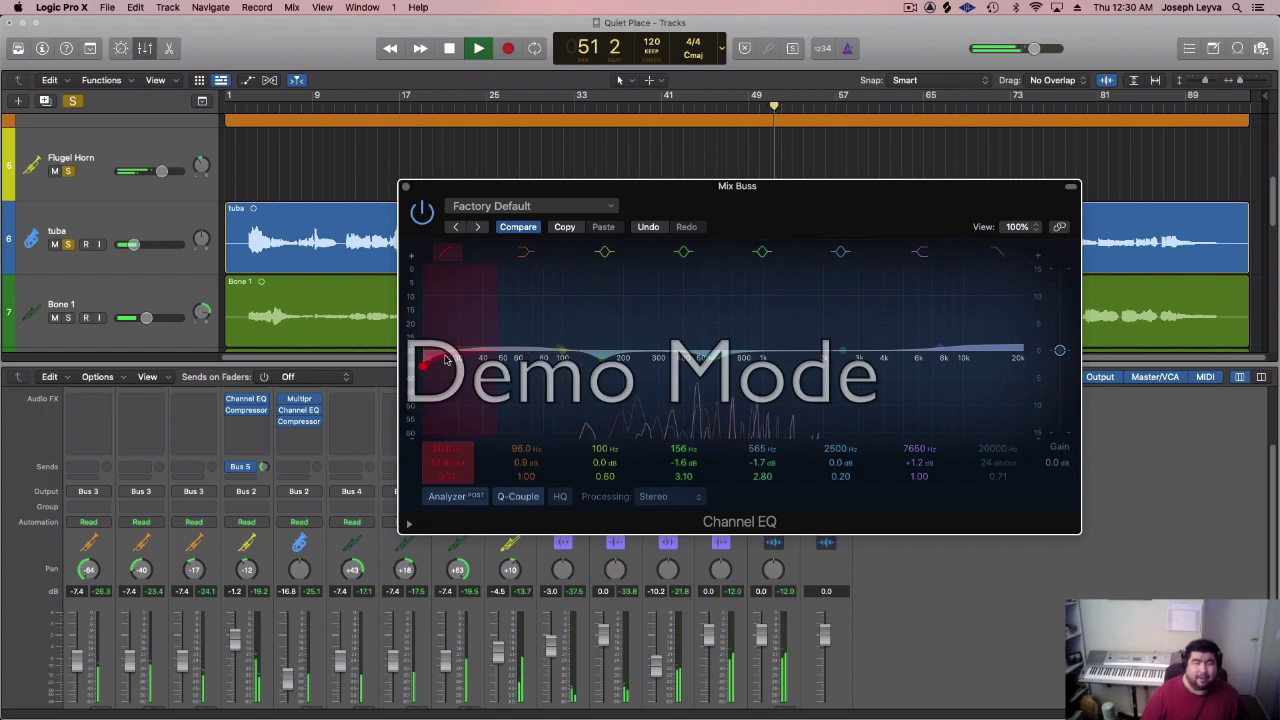
pyautogui.moveTo(430, 365); pyautogui.dragTo(465, 368)
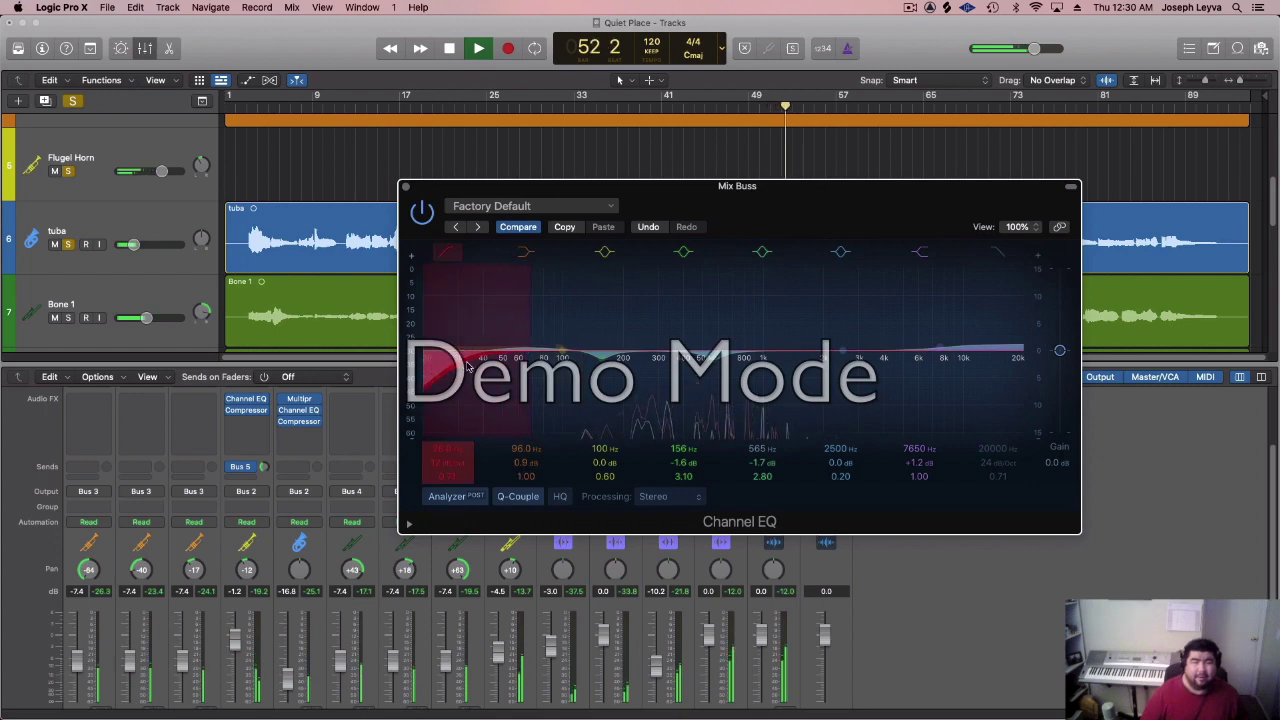
pyautogui.click(408, 186)
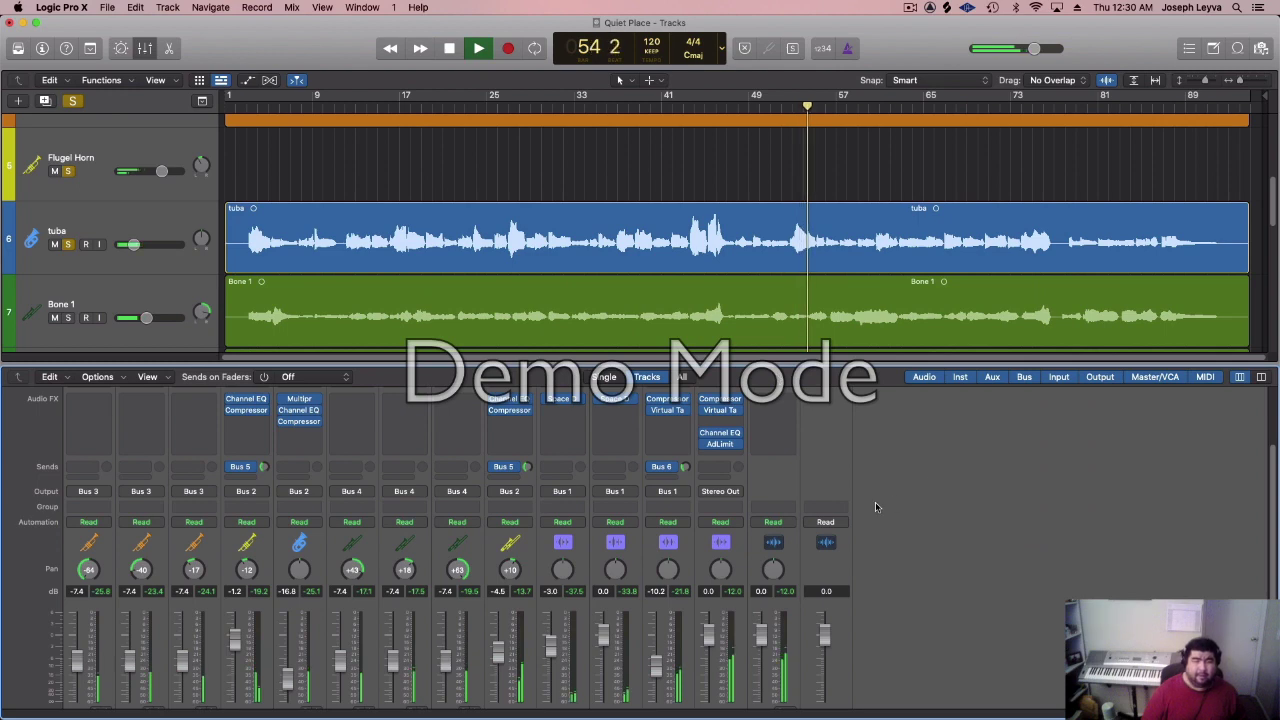
# - Set the Ensemble Virtual Tape Machines input to -1.56 dB, close it, and play the mix on to bar 63
pyautogui.scroll(-2, 875, 502)
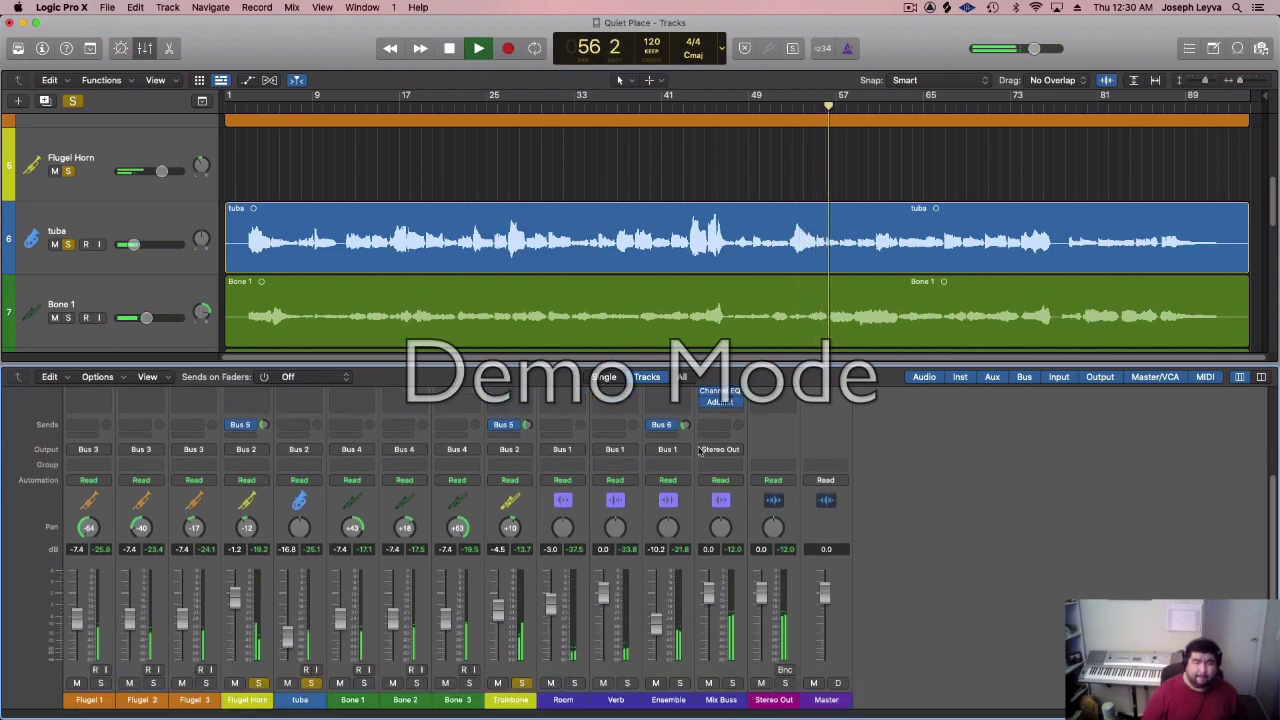
pyautogui.scroll(4, 695, 455)
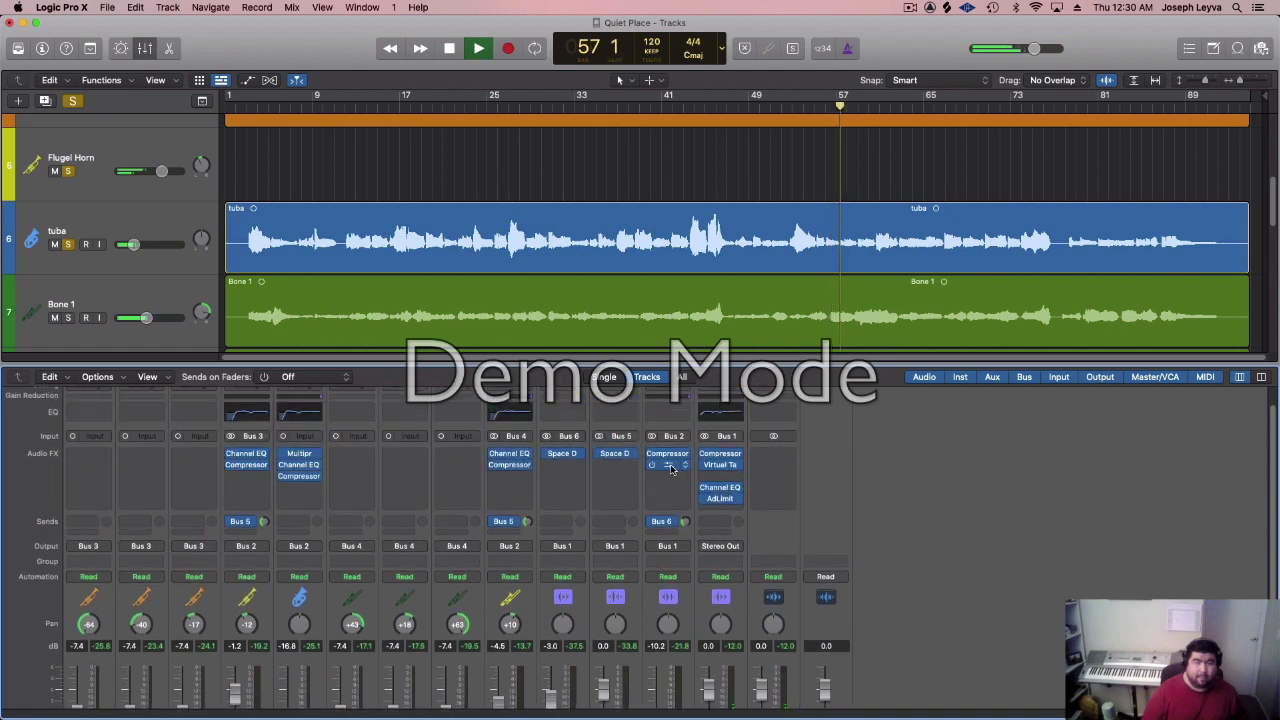
pyautogui.click(672, 466)
pyautogui.moveTo(642, 374); pyautogui.dragTo(642, 365)
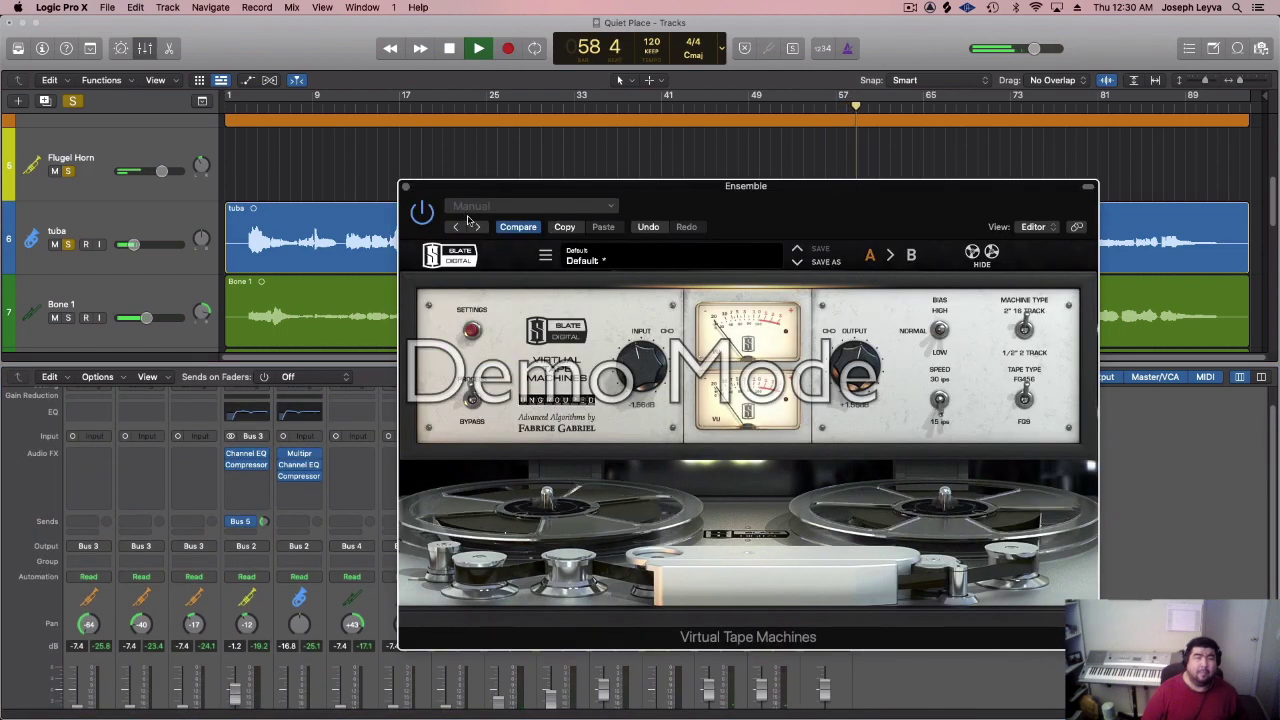
pyautogui.click(406, 187)
pyautogui.scroll(-3, 1076, 576)
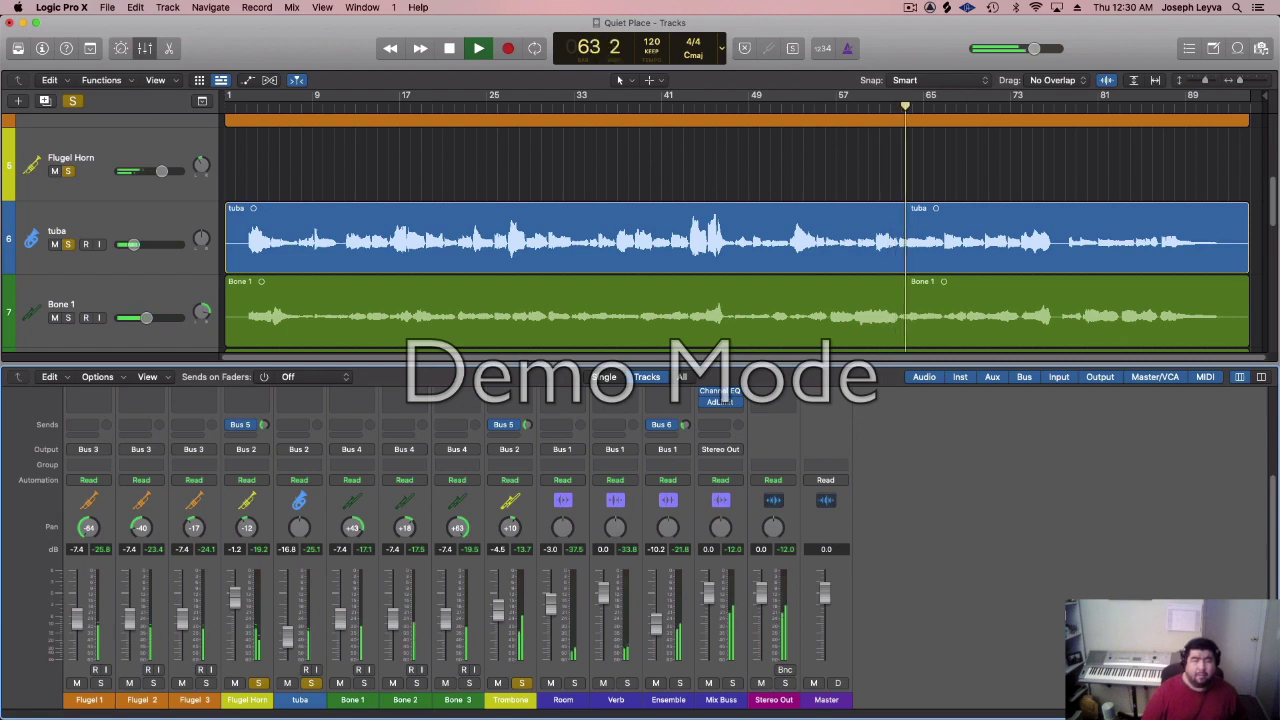
pyautogui.press('space')
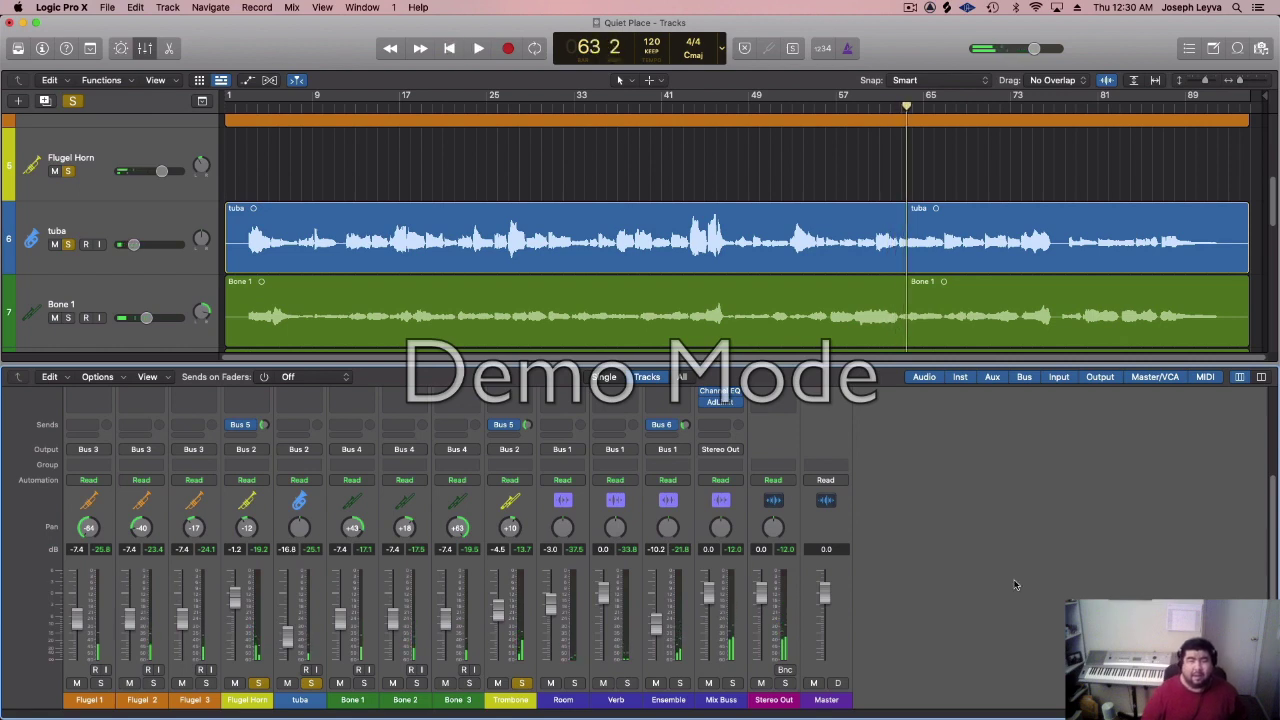
# - Set the Mix Buss Compressor's Distortion to Soft, close it, and move the Channel EQ directly below Virtual Tape Machines
pyautogui.scroll(5, 1003, 582)
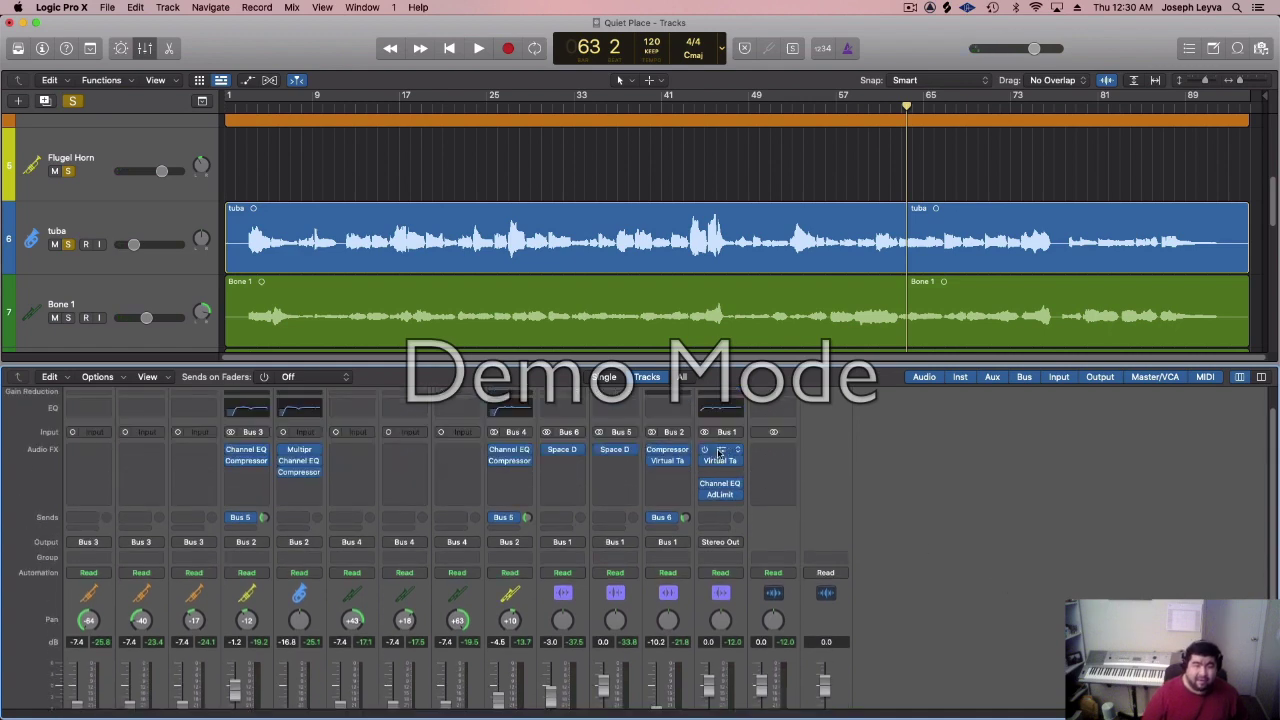
pyautogui.click(720, 455)
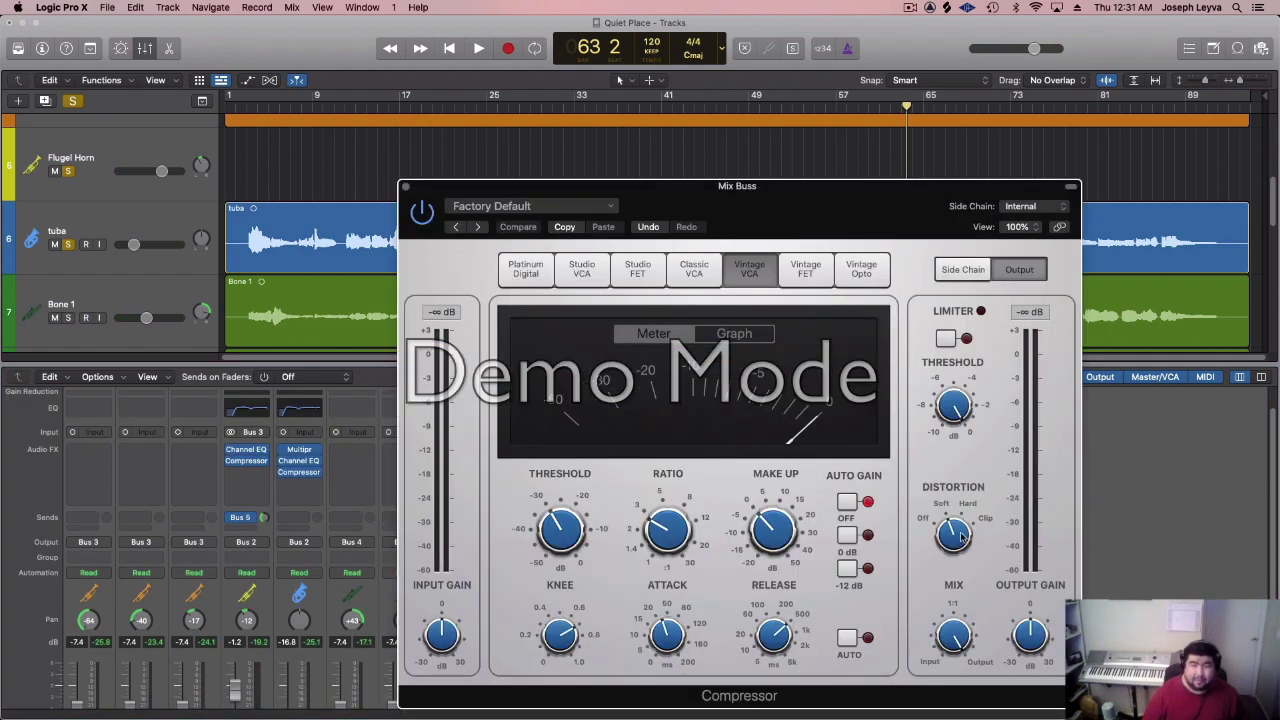
pyautogui.moveTo(960, 537); pyautogui.dragTo(954, 555)
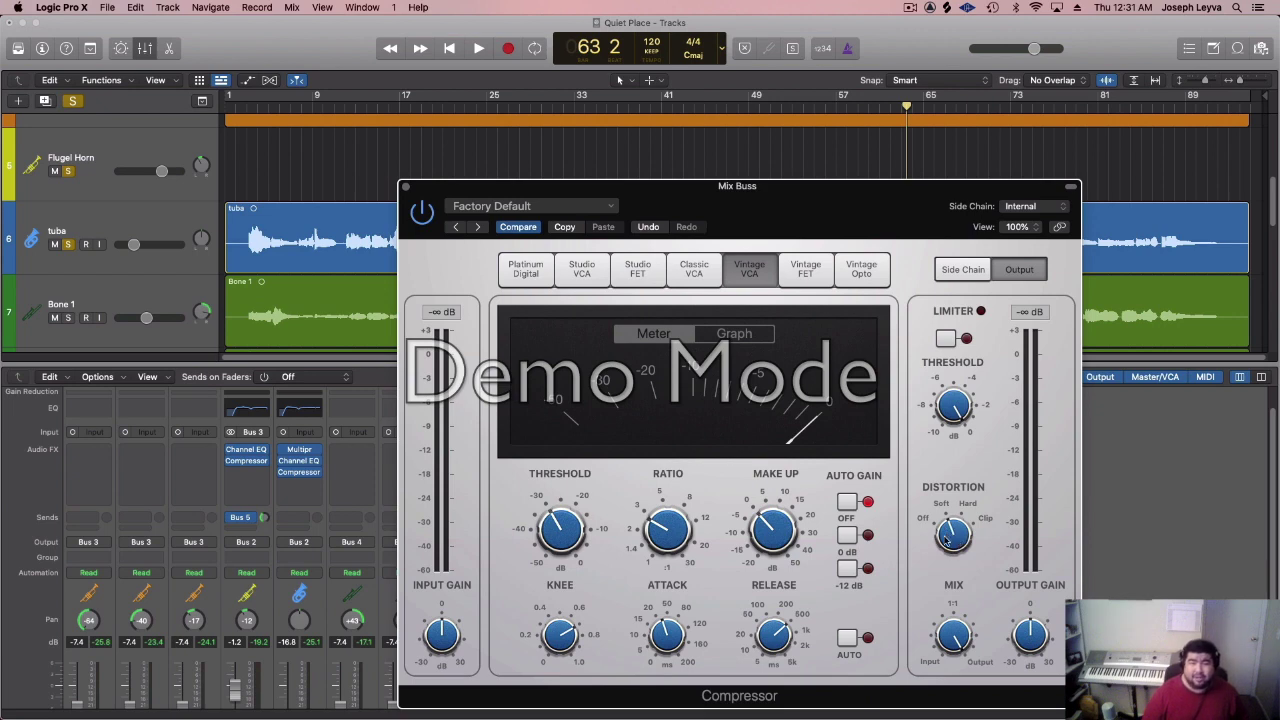
pyautogui.click(405, 188)
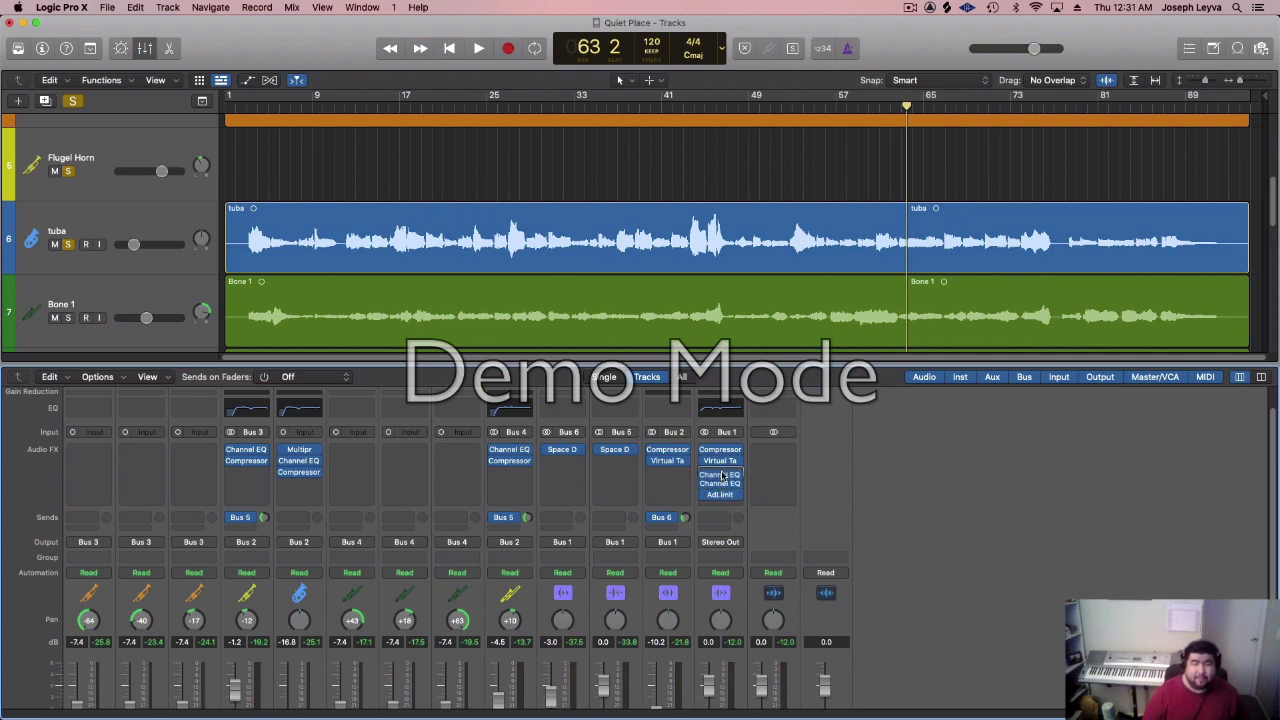
pyautogui.scroll(1, 727, 496)
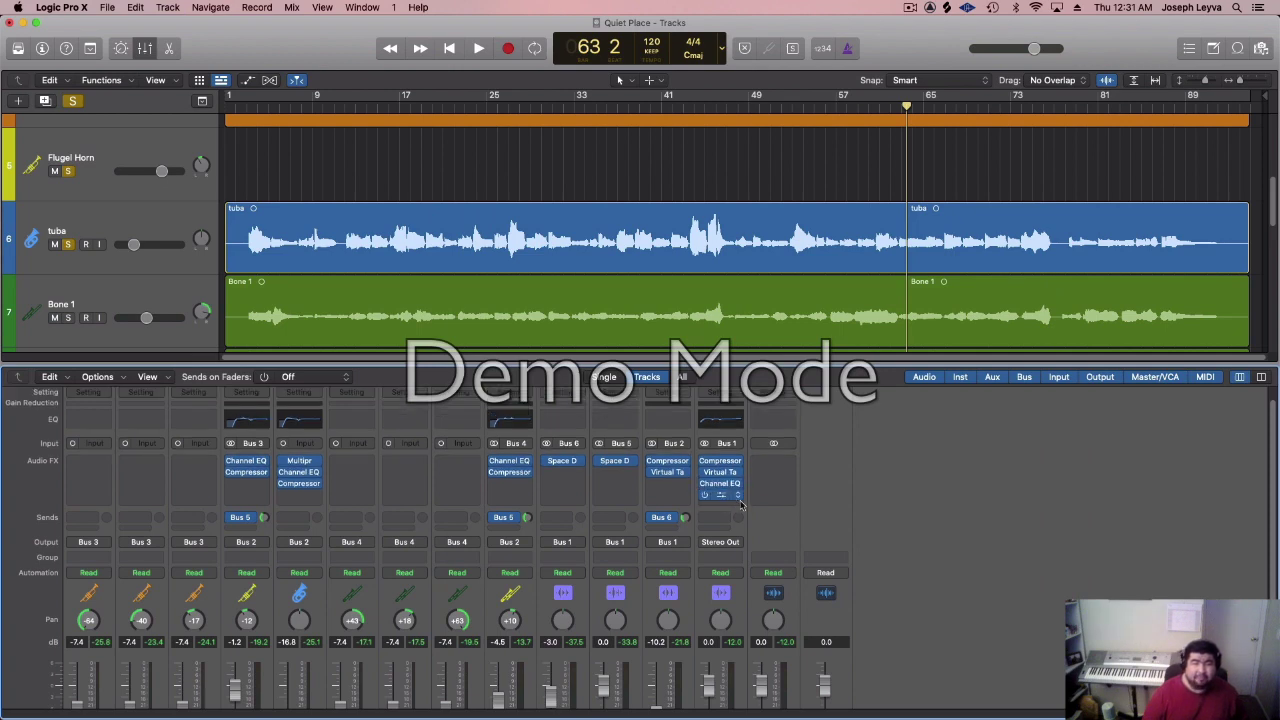
# - Play from bar 63, set the Ensemble Compressor's Distortion to Off and its output gain to +5.0 dB, and stop at bar 72
pyautogui.press('space')
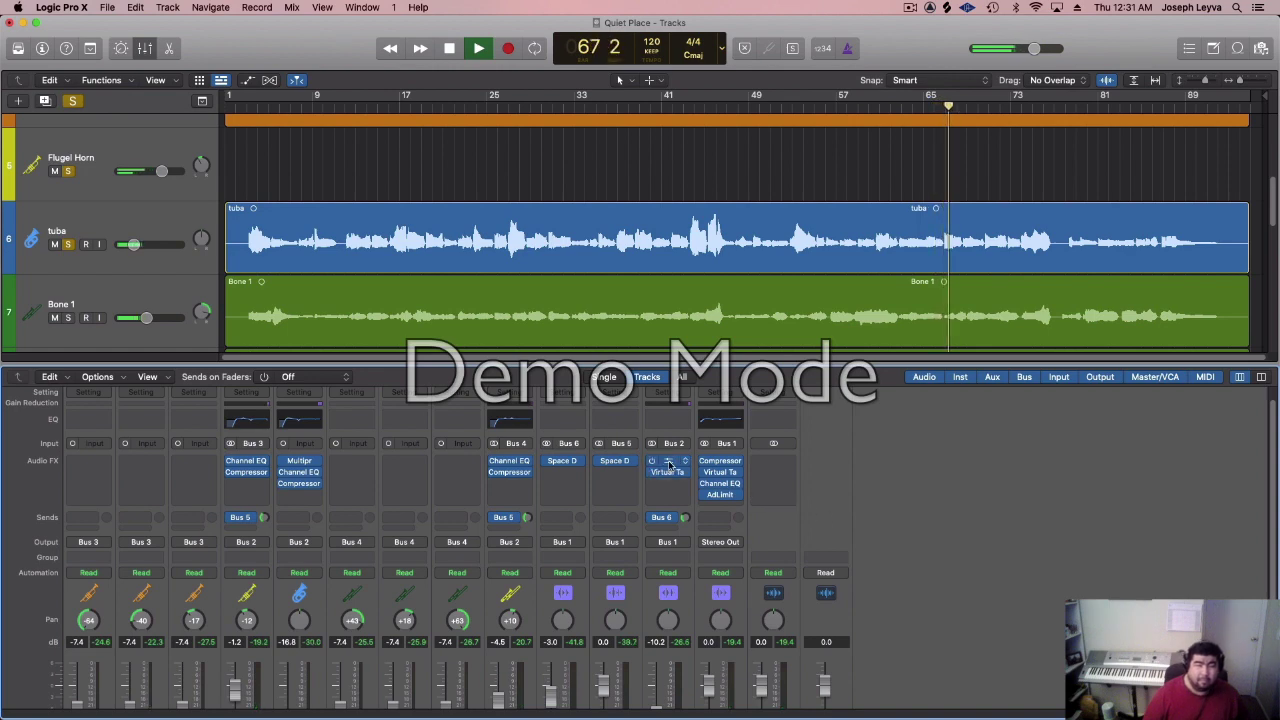
pyautogui.click(716, 462)
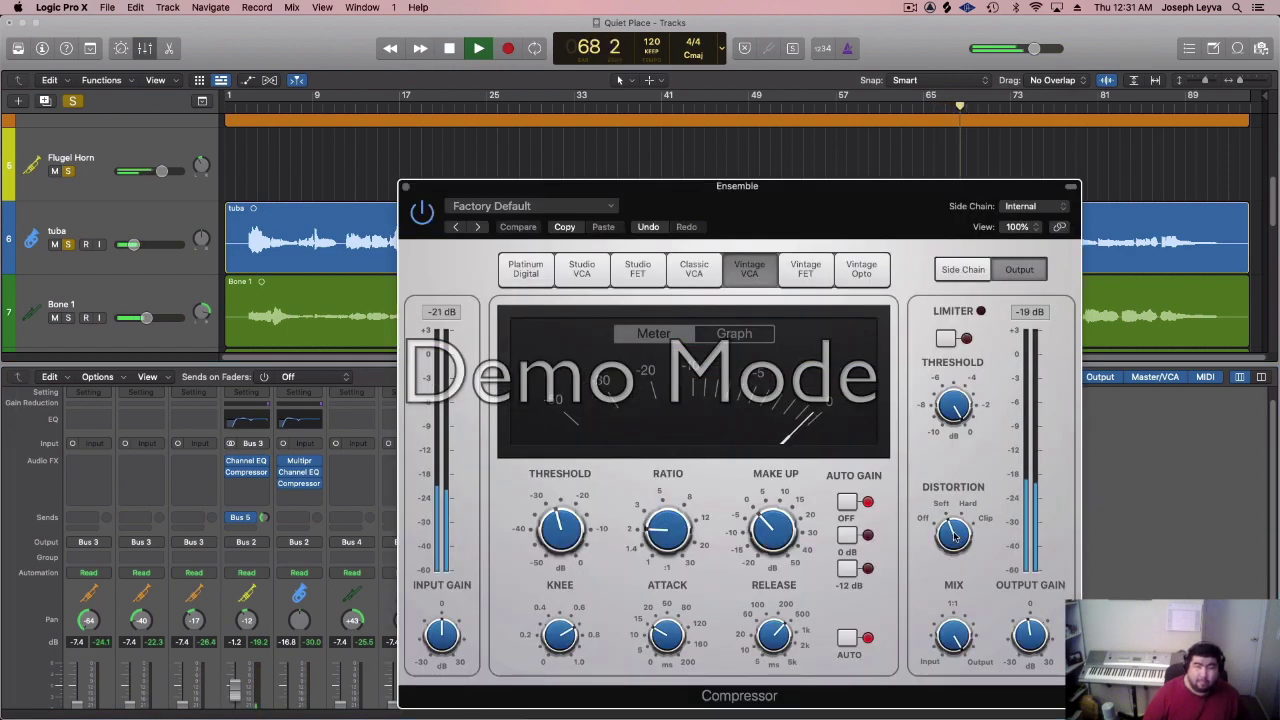
pyautogui.moveTo(953, 534); pyautogui.dragTo(952, 549)
pyautogui.moveTo(1030, 636); pyautogui.dragTo(1040, 626)
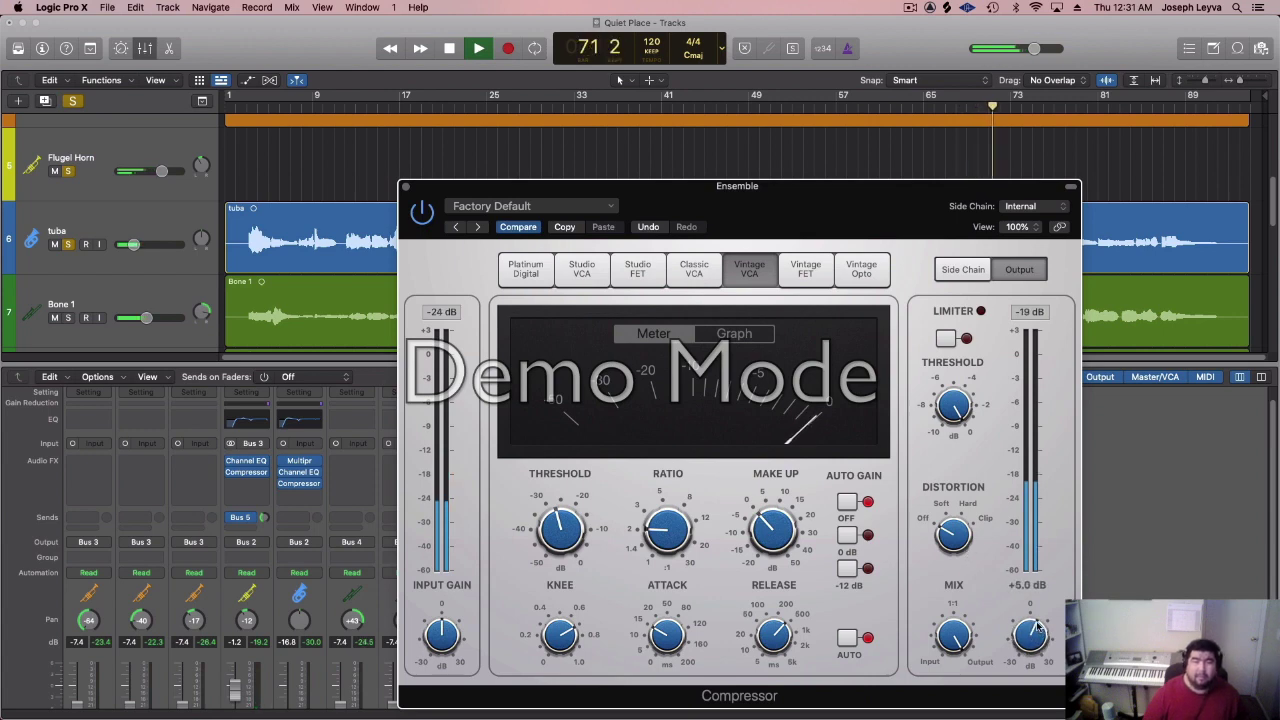
pyautogui.click(406, 187)
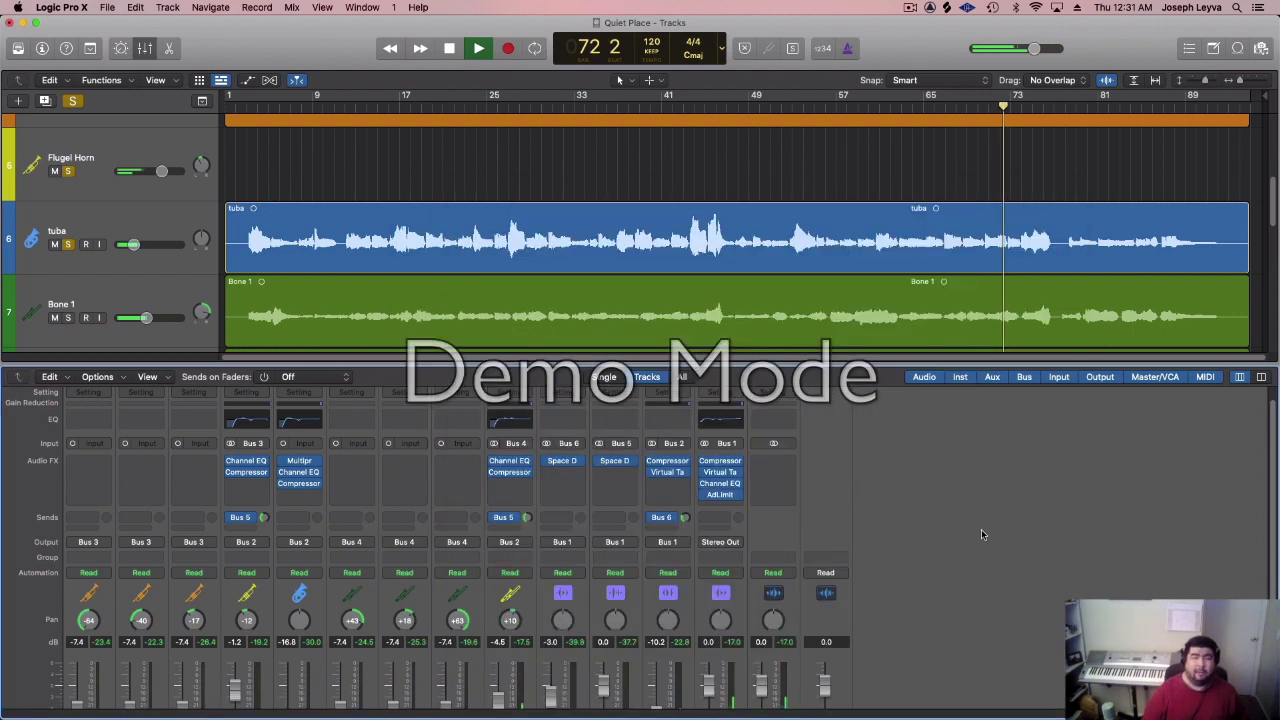
pyautogui.press('space')
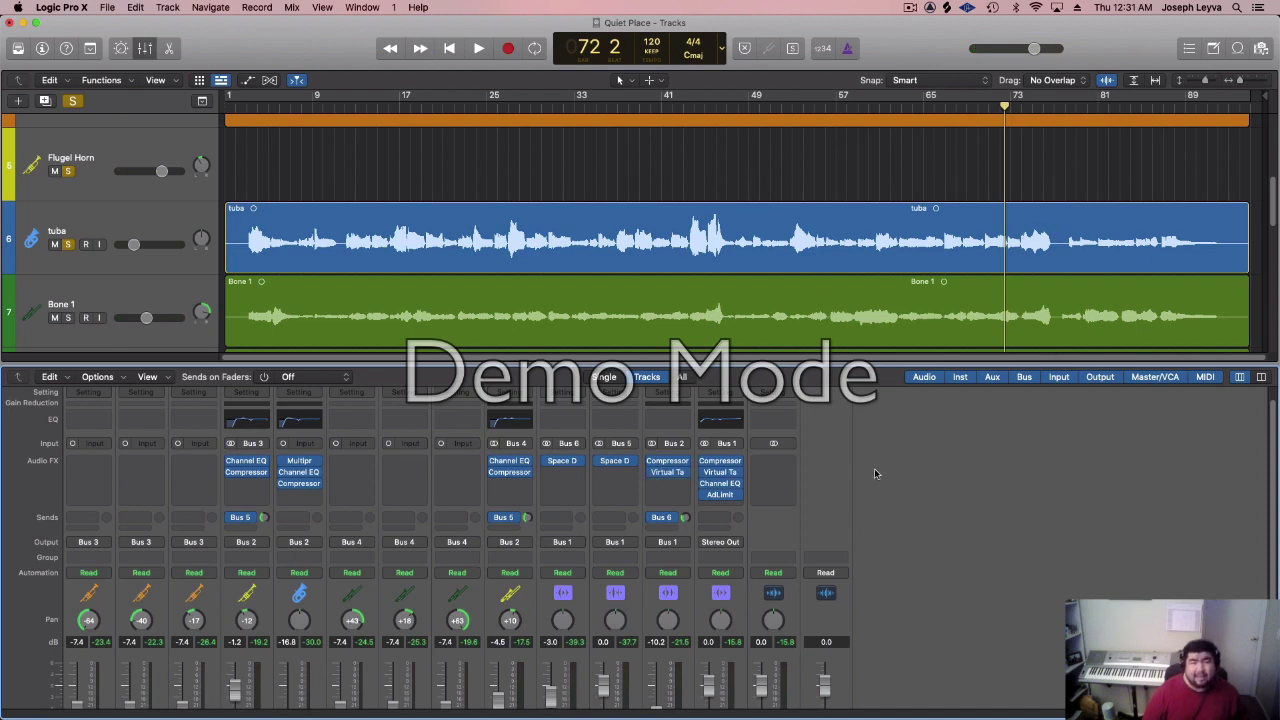
# - Play the mix from bar 2 and lower the Ensemble fader to -11.4 dB
pyautogui.scroll(-5, 877, 473)
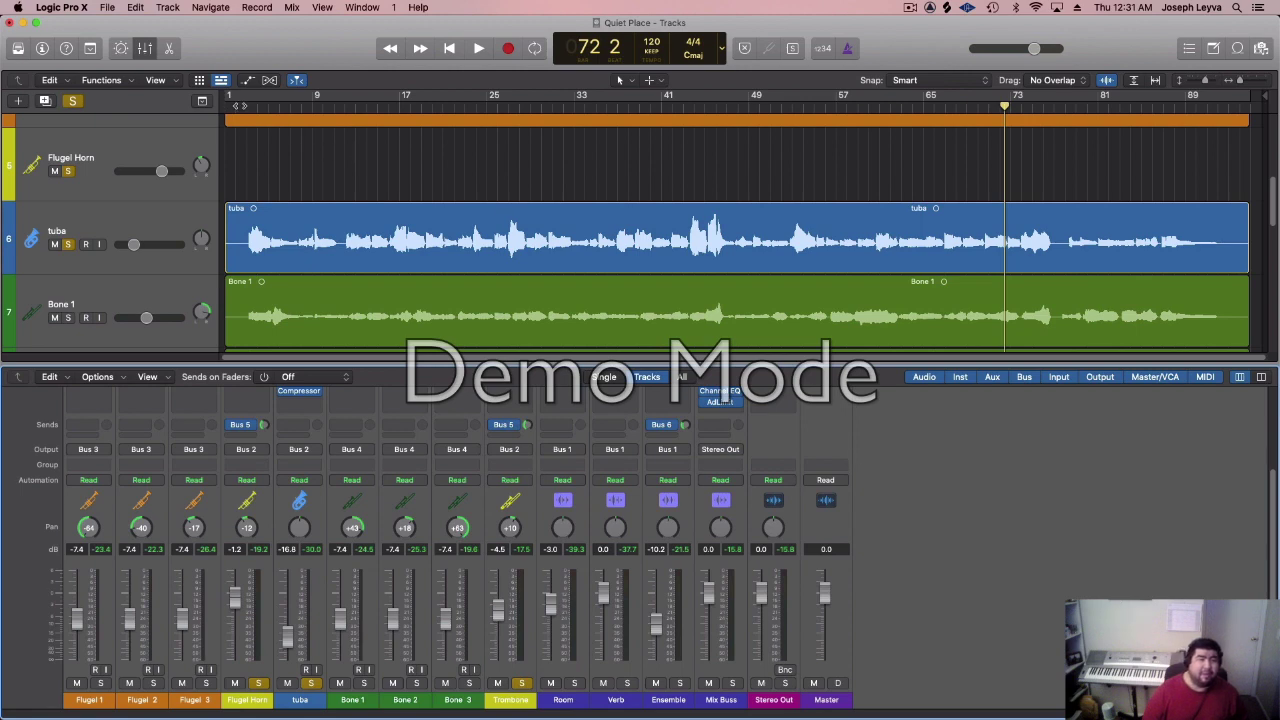
pyautogui.press('Return')
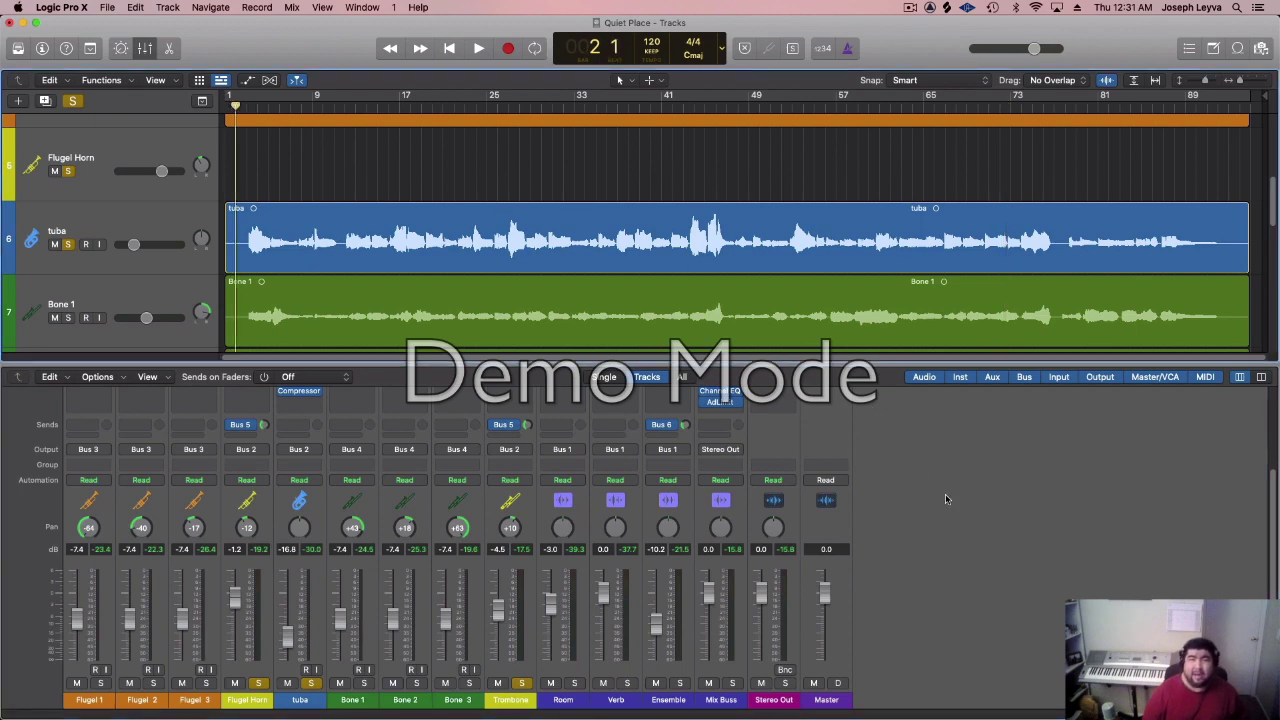
pyautogui.press('space')
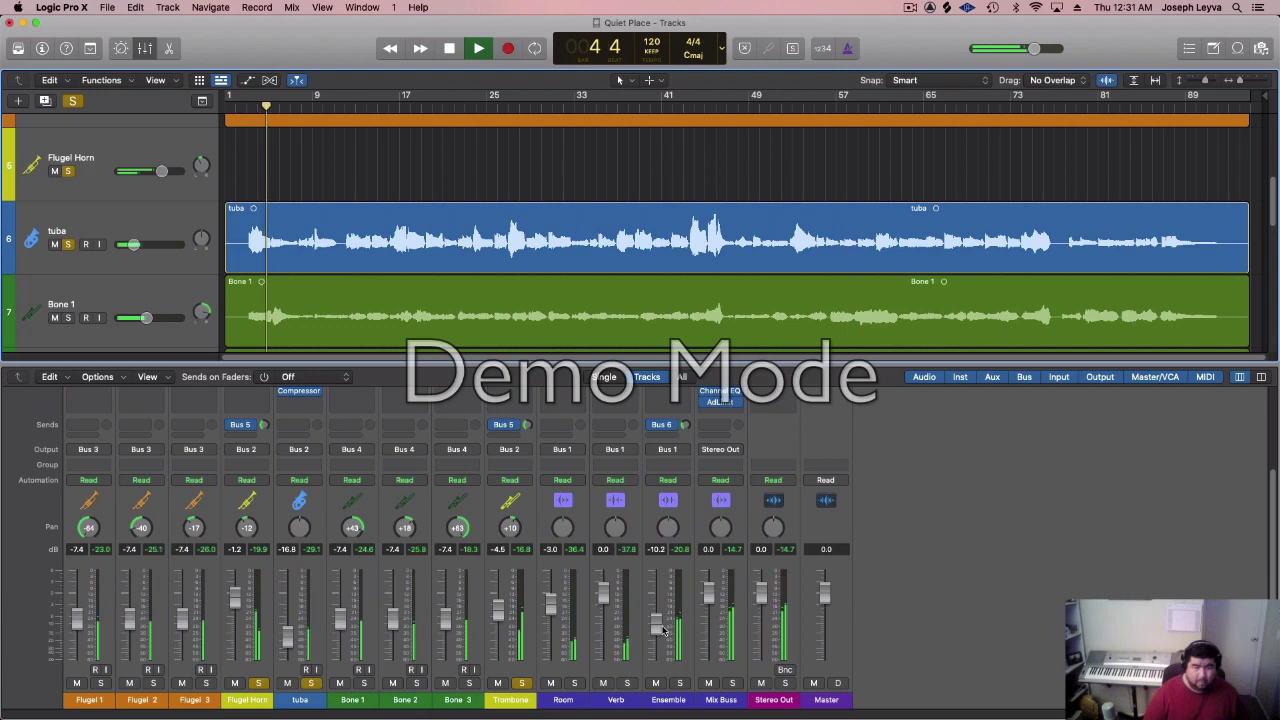
pyautogui.moveTo(660, 631); pyautogui.dragTo(660, 633)
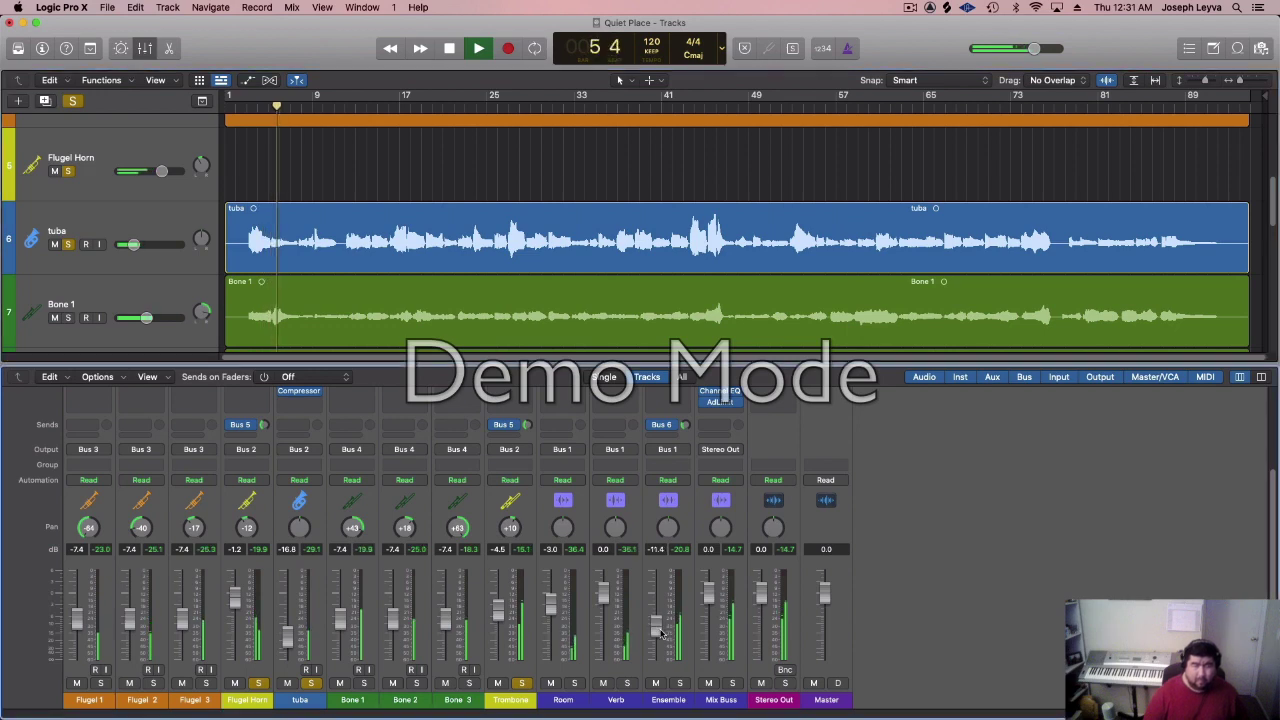
# - In the Mix Buss Adaptive Limiter, turn Remove DC Offset off, set the gain to 7.5 dB, and close the plug-in
pyautogui.scroll(2, 906, 597)
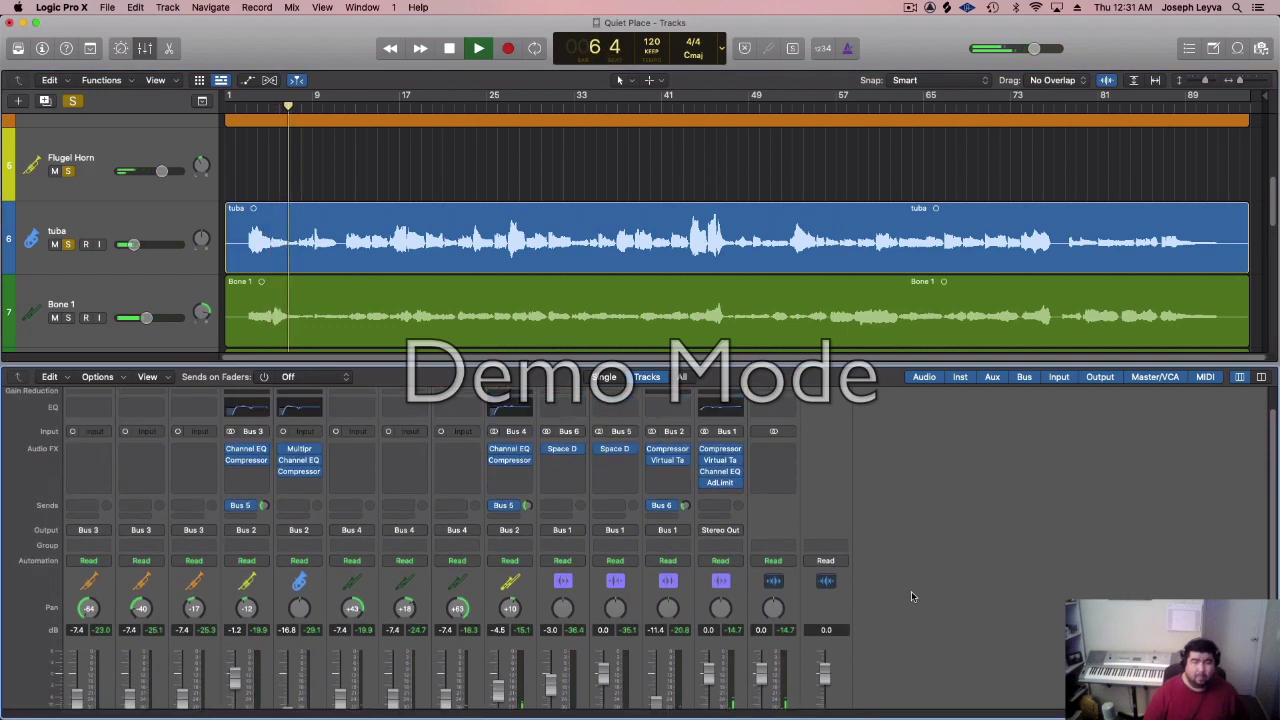
pyautogui.click(724, 484)
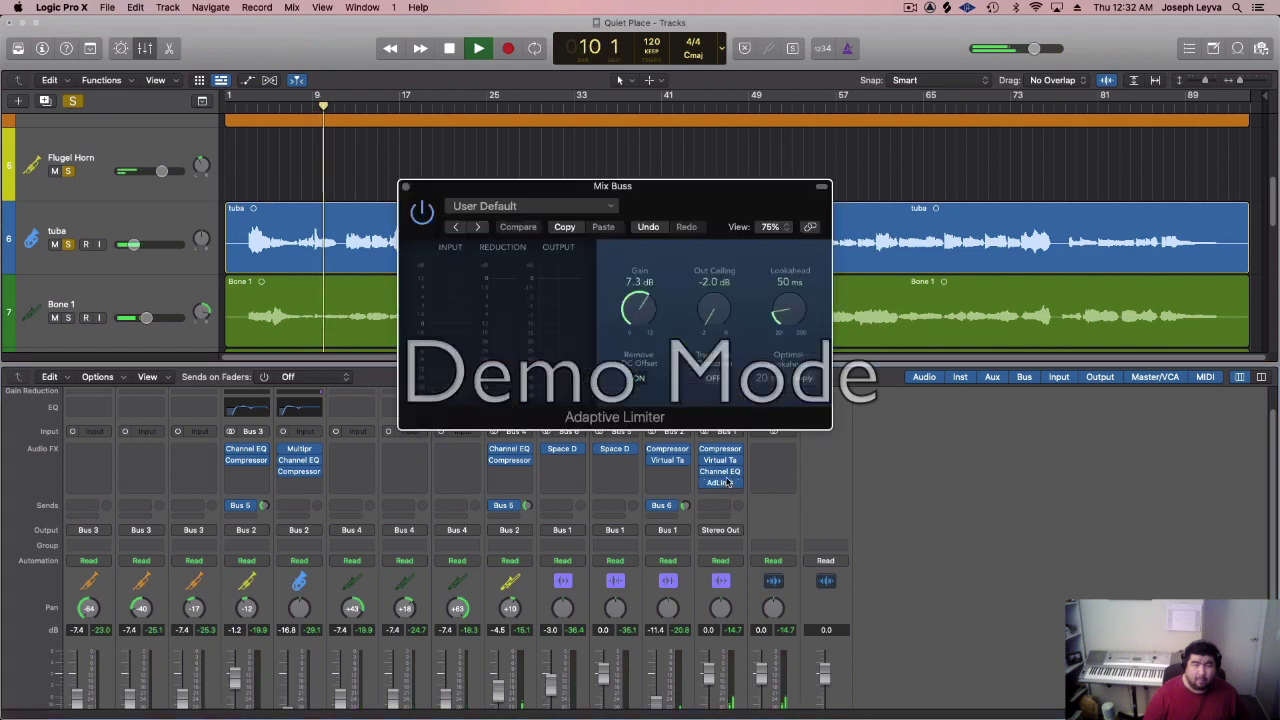
pyautogui.click(645, 381)
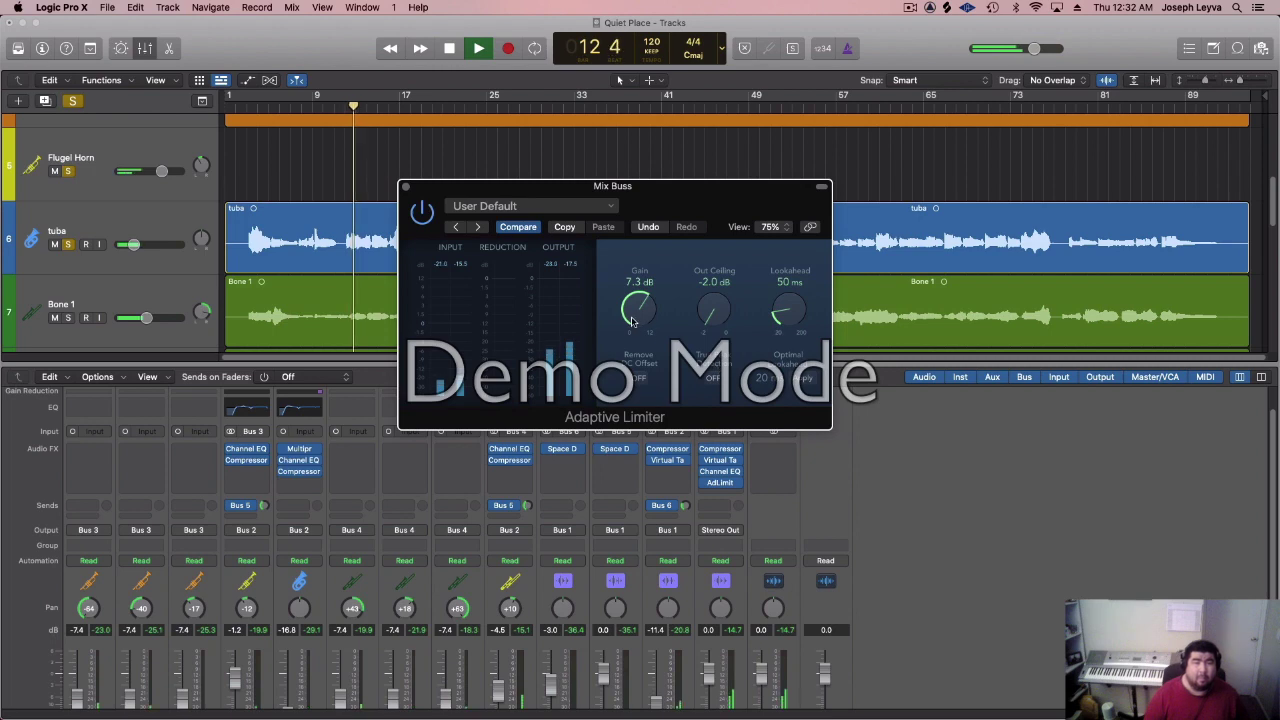
pyautogui.moveTo(636, 322); pyautogui.dragTo(638, 318)
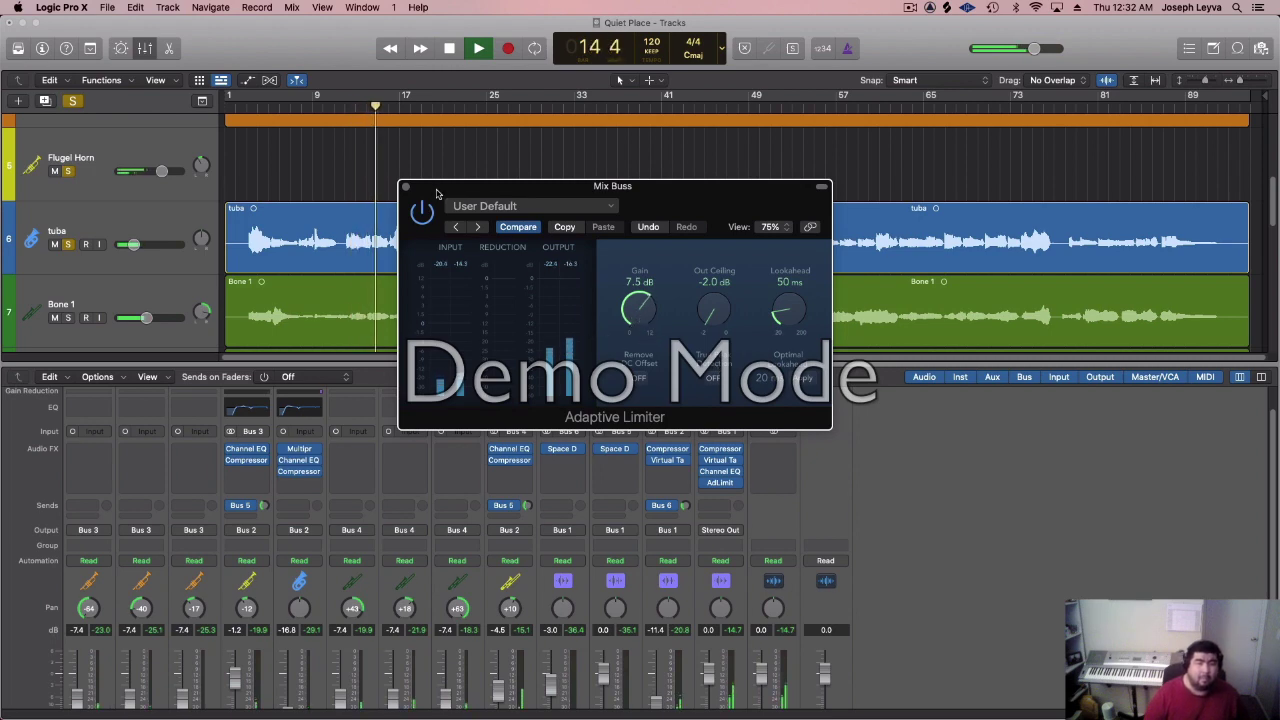
pyautogui.click(405, 186)
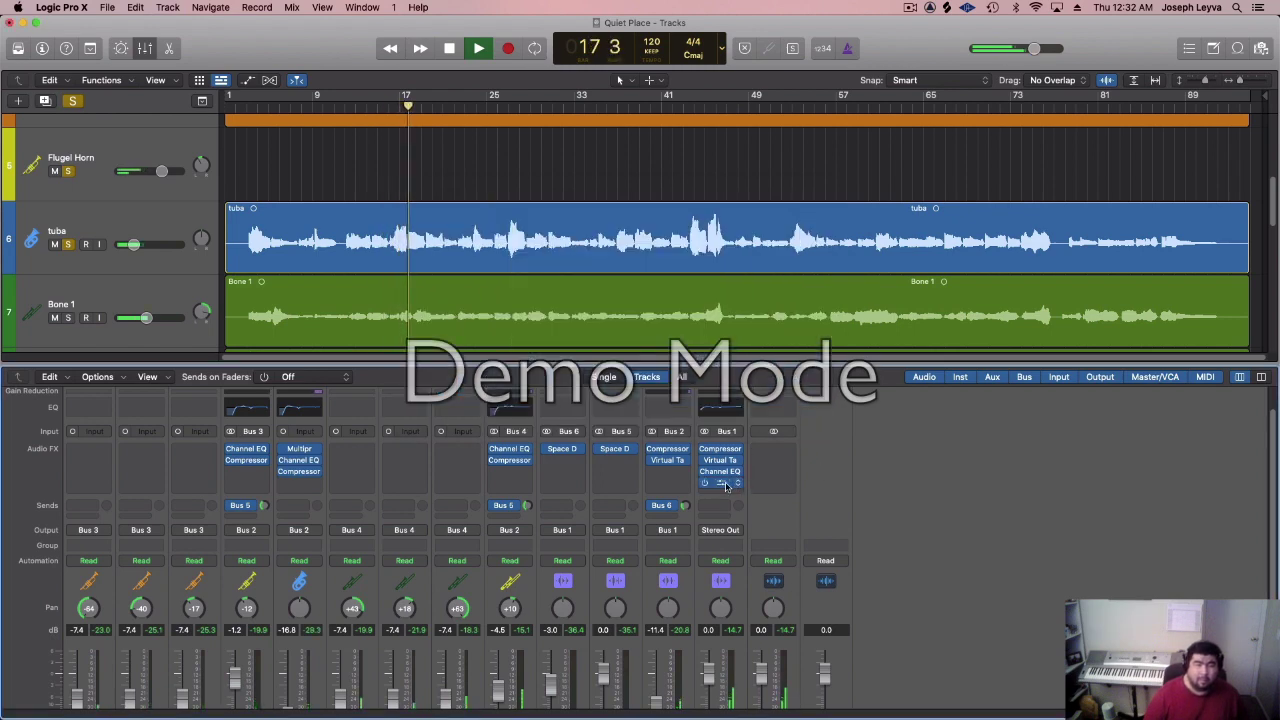
# - Move the Adaptive Limiter from the Mix Buss to Stereo Out and set it to 7.7 dB gain with Remove DC Offset on
pyautogui.moveTo(724, 484); pyautogui.dragTo(788, 454)
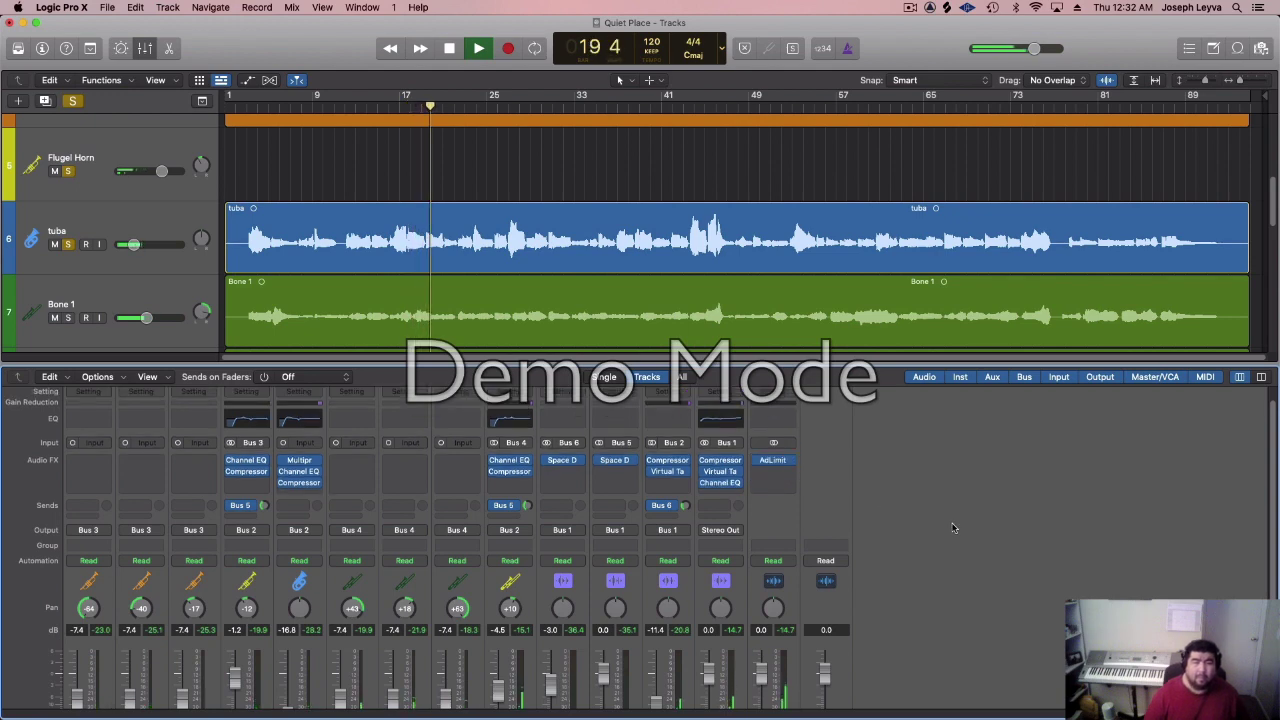
pyautogui.click(776, 461)
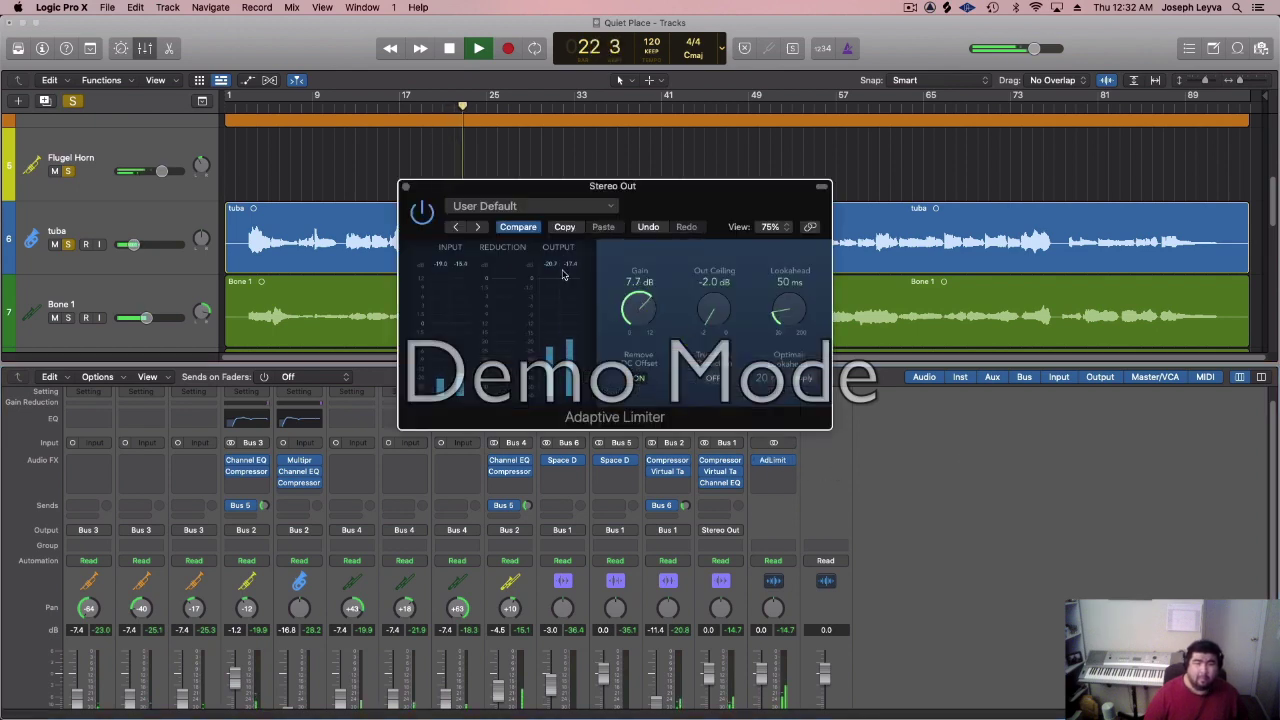
pyautogui.click(406, 186)
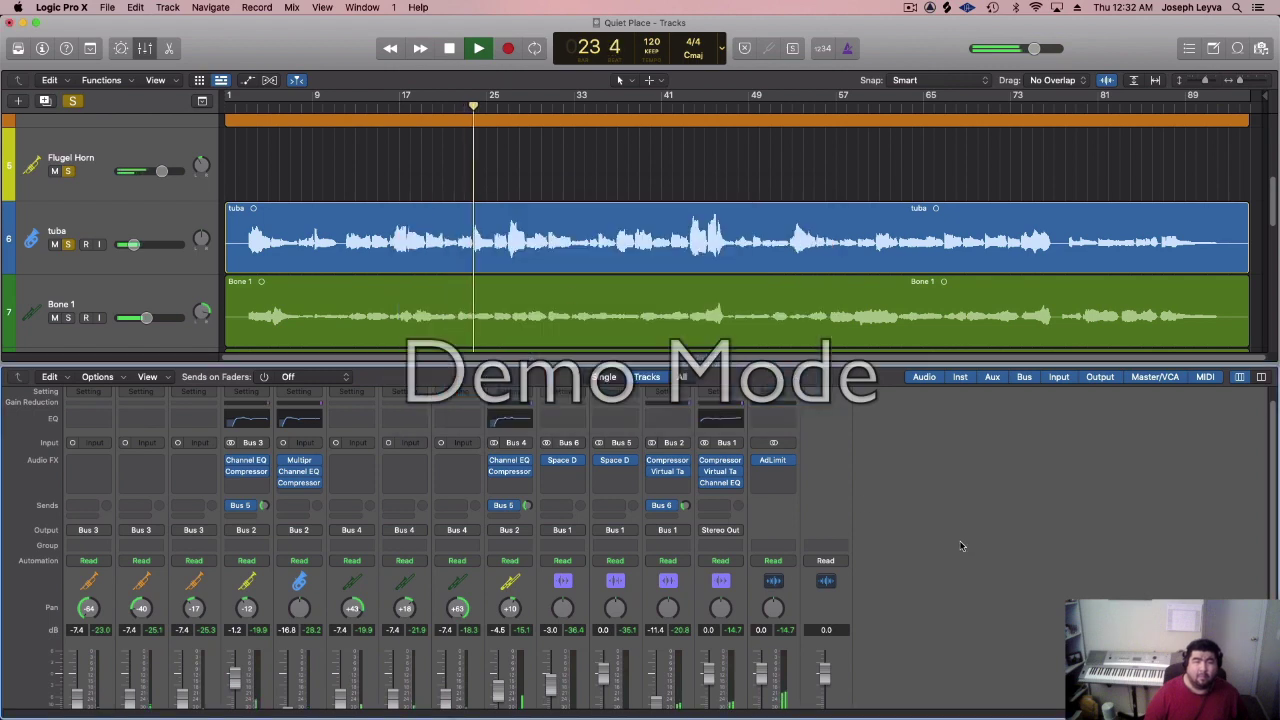
# - Lower the Ensemble fader to -12.2 dB and set the Stereo Out Adaptive Limiter's gain to 8.1 dB
pyautogui.scroll(-3, 960, 545)
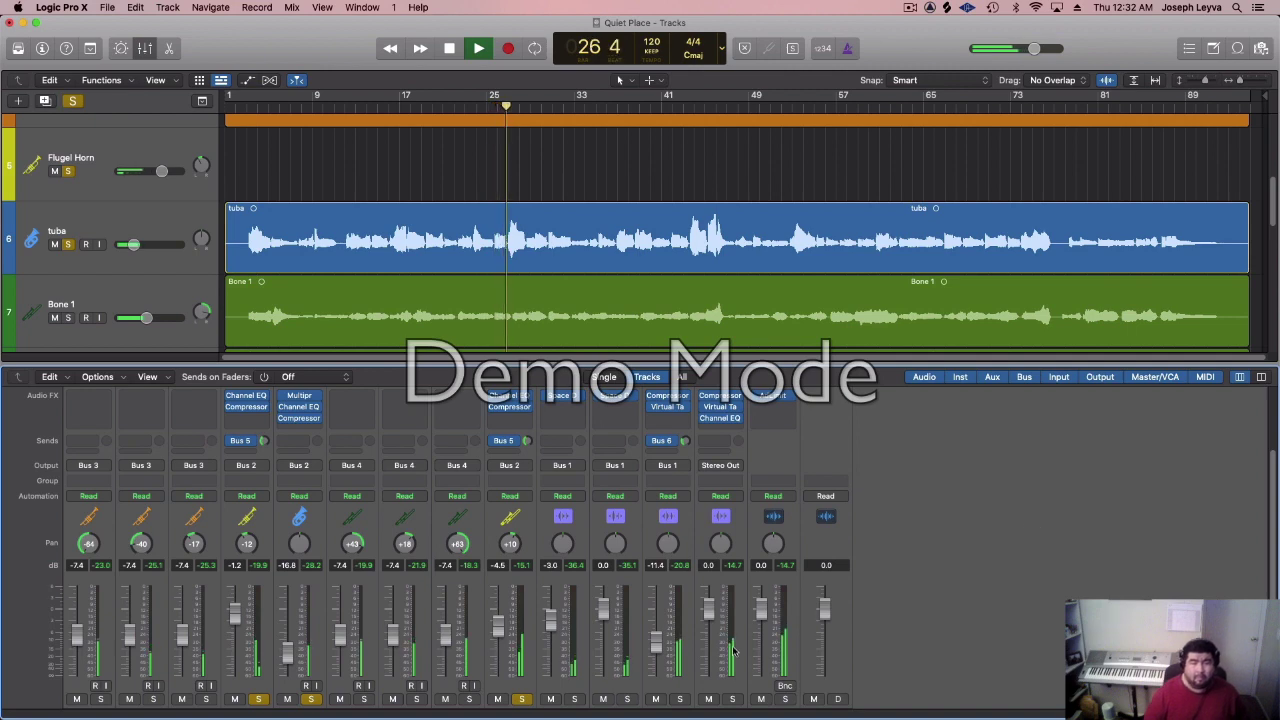
pyautogui.scroll(-1, 716, 630)
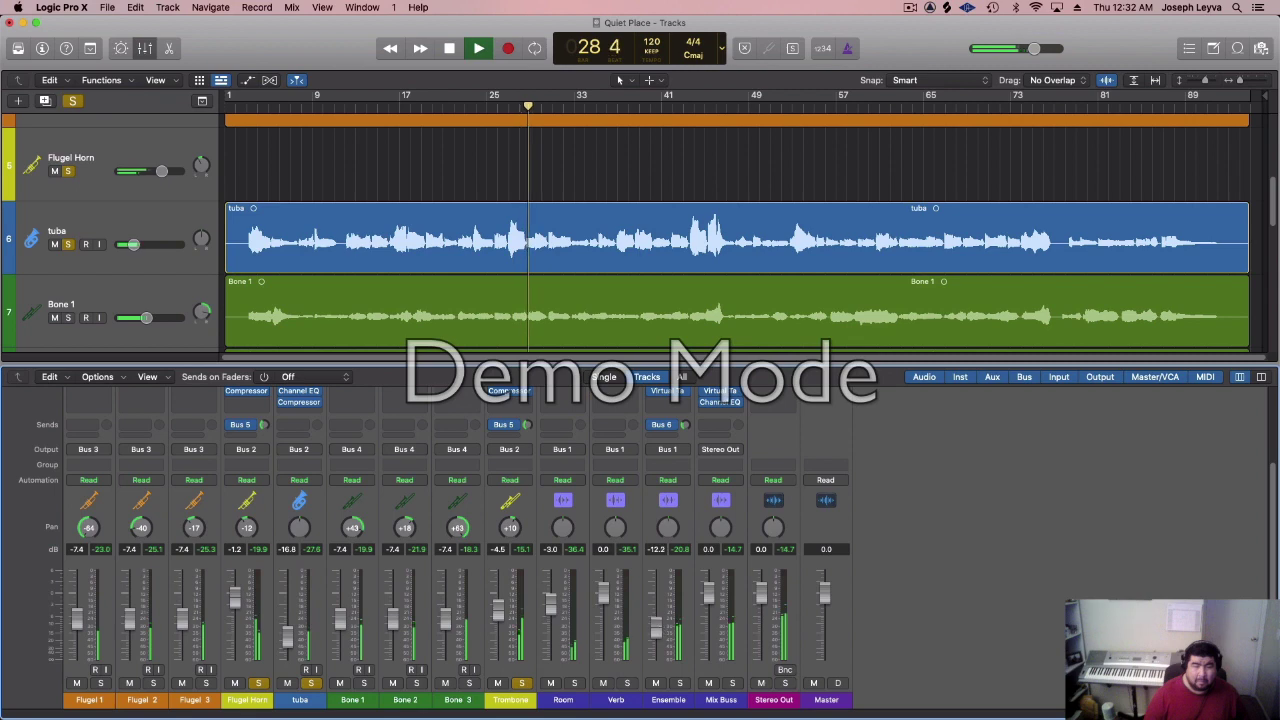
pyautogui.scroll(3, 782, 430)
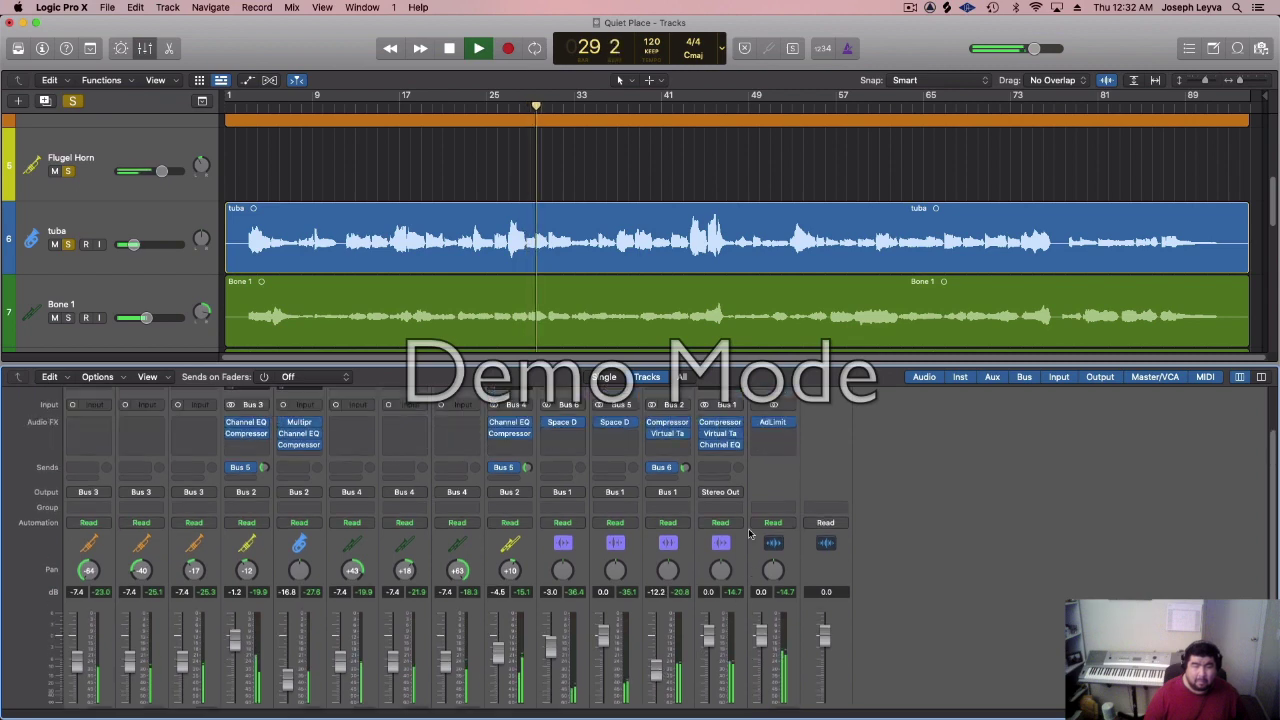
pyautogui.click(778, 426)
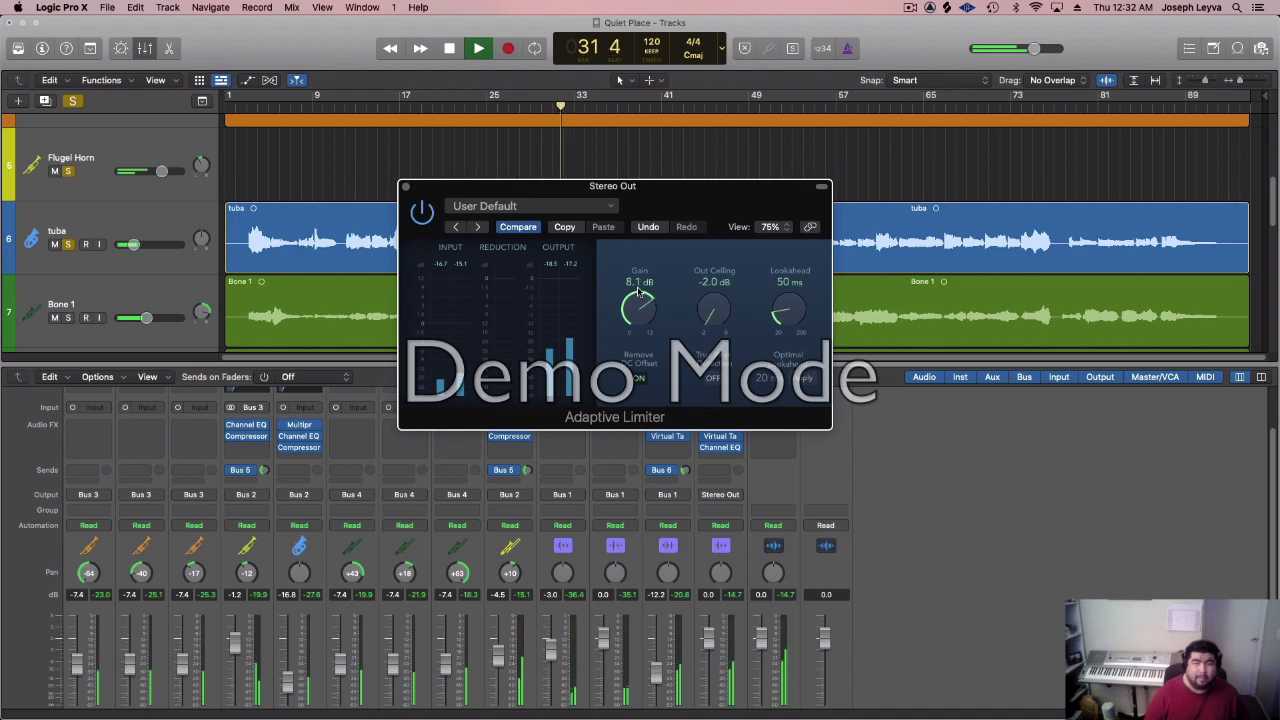
pyautogui.click(406, 187)
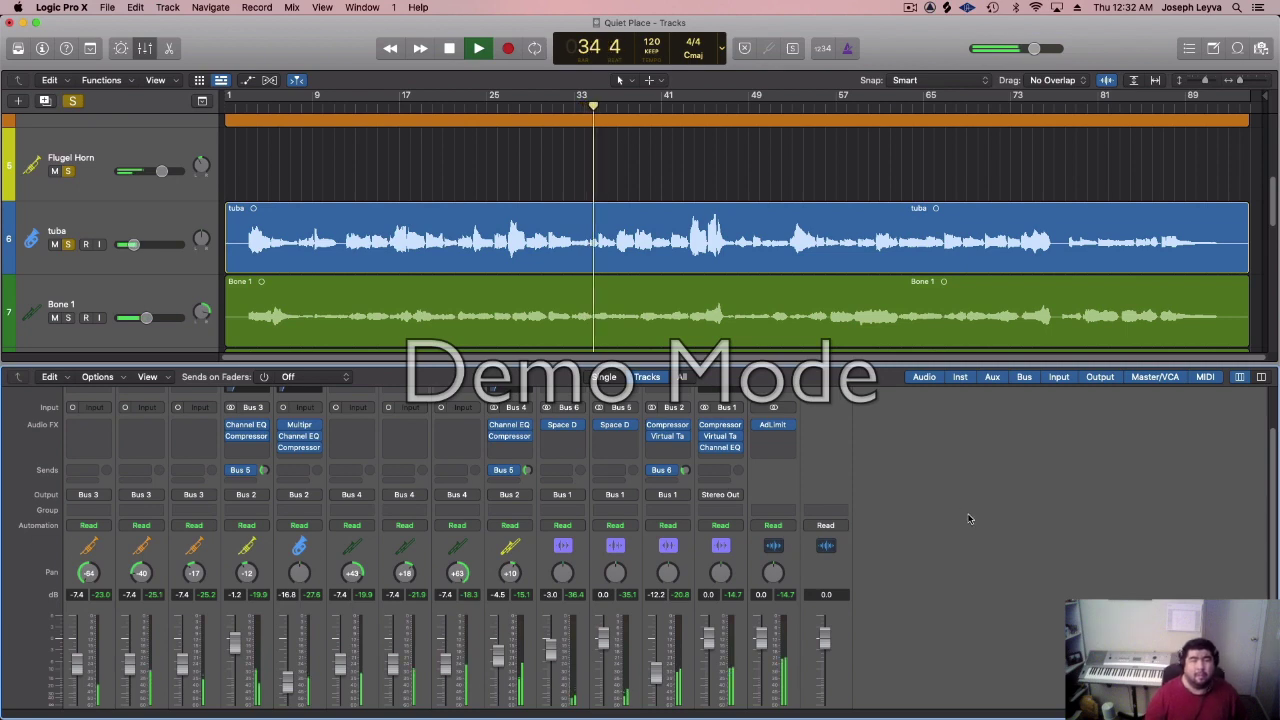
# - Lower the tuba fader to -17.8 dB and set the Trombone Compressor's Distortion to Off
pyautogui.scroll(-2, 968, 515)
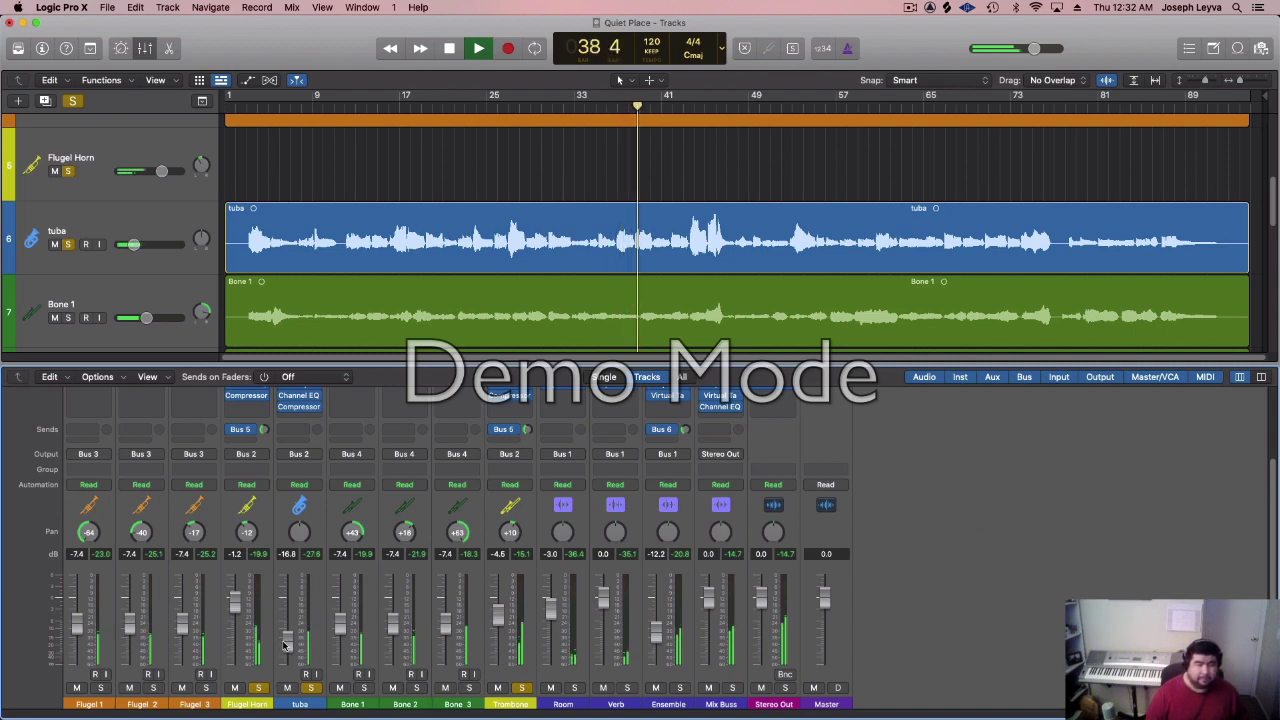
pyautogui.moveTo(280, 645); pyautogui.dragTo(285, 650)
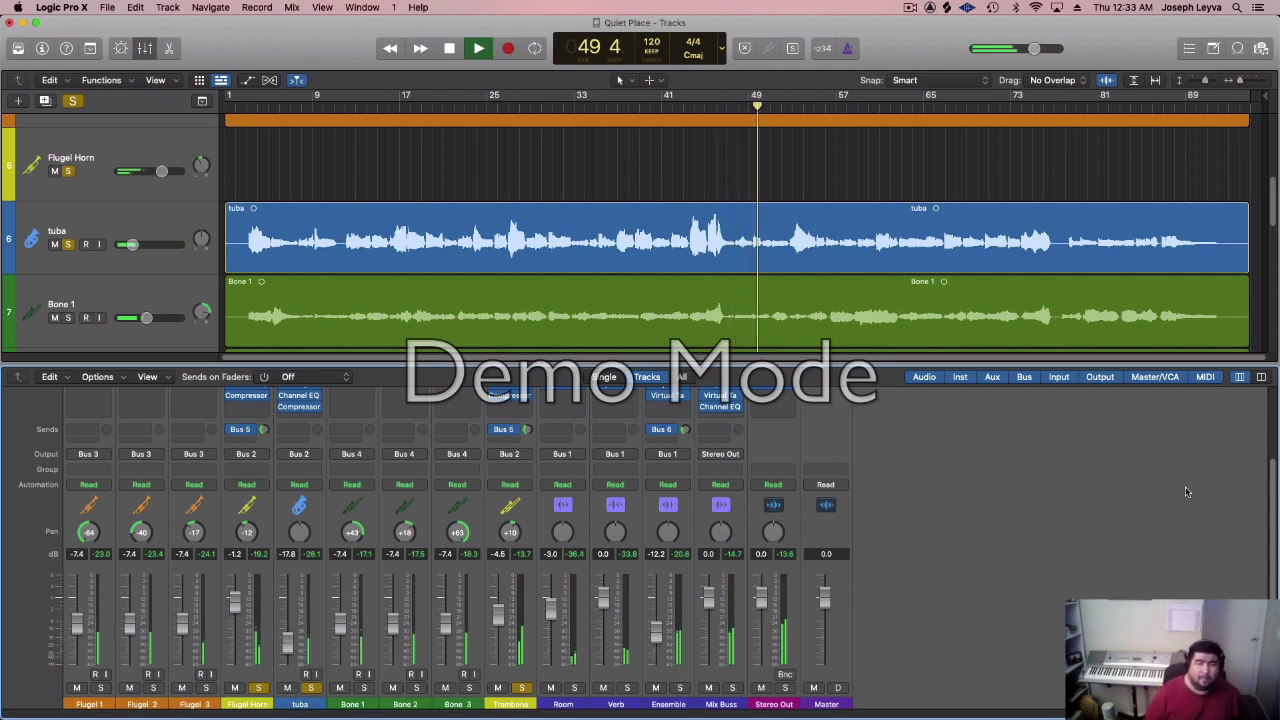
pyautogui.scroll(3, 935, 500)
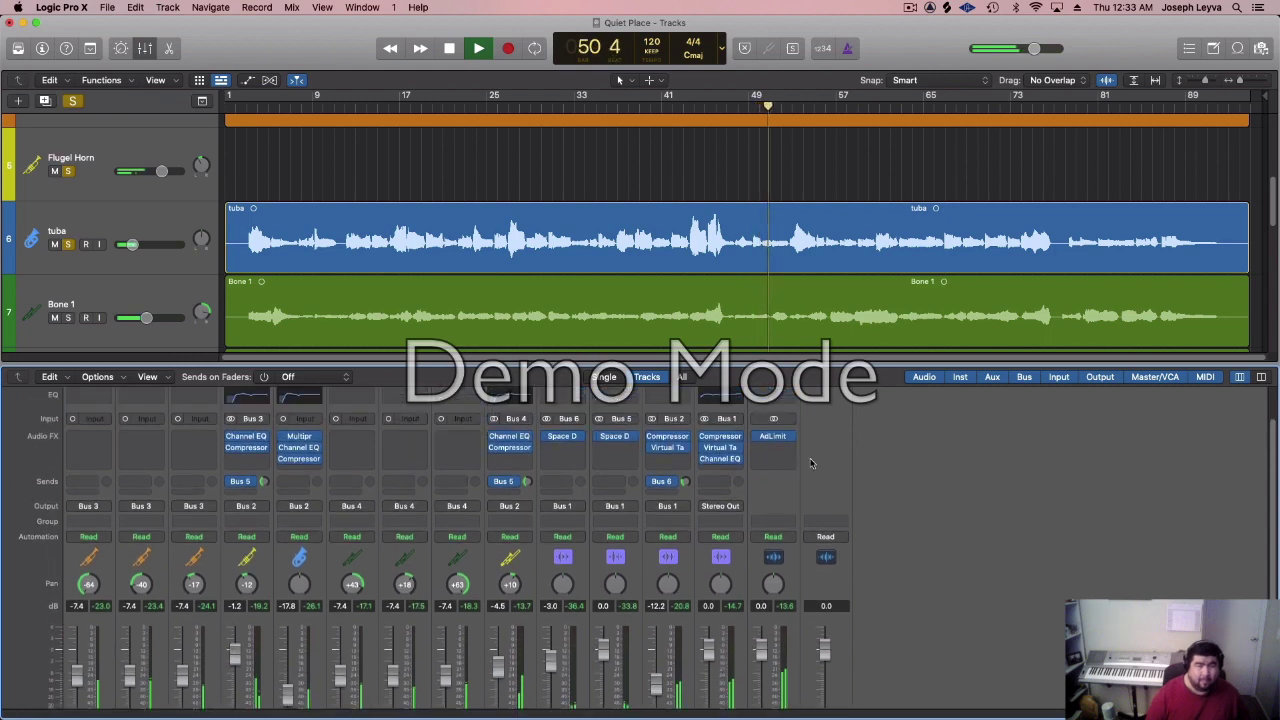
pyautogui.click(509, 450)
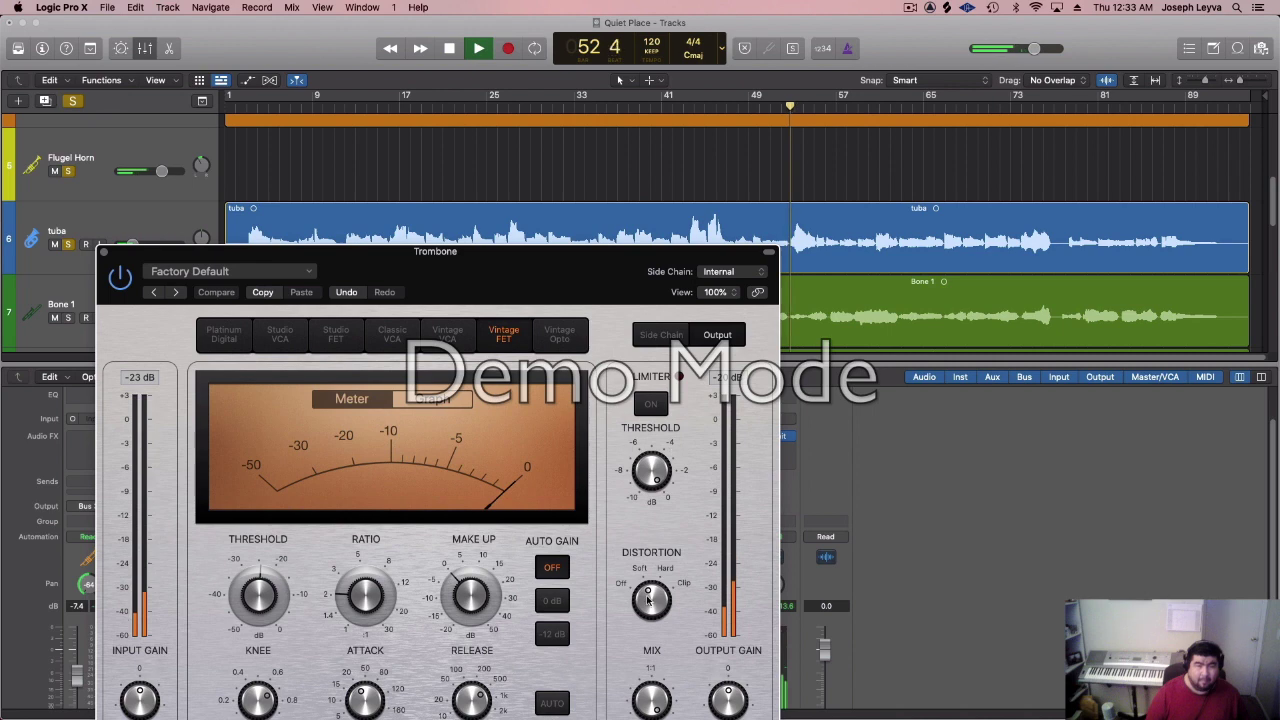
pyautogui.moveTo(647, 600); pyautogui.dragTo(645, 612)
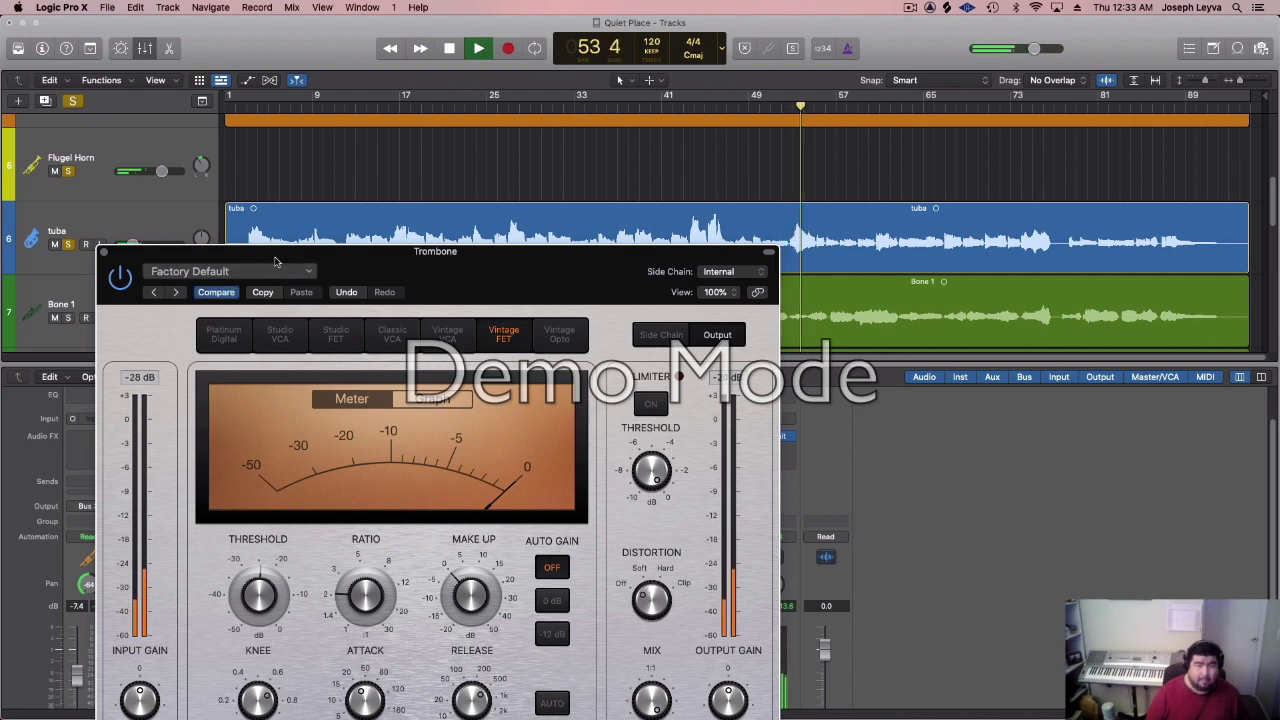
pyautogui.click(104, 253)
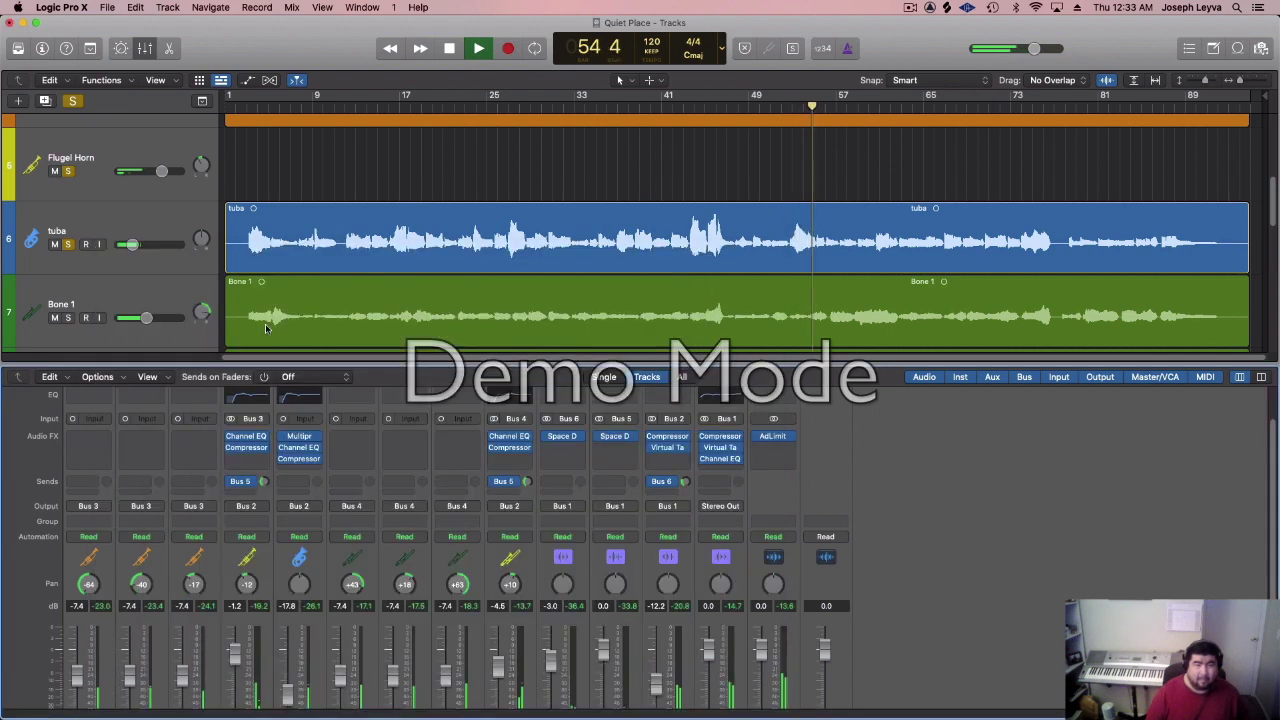
# - Set the Flugel Horn Compressor's Distortion to Off, raise its output gain slightly, and close it
pyautogui.click(252, 448)
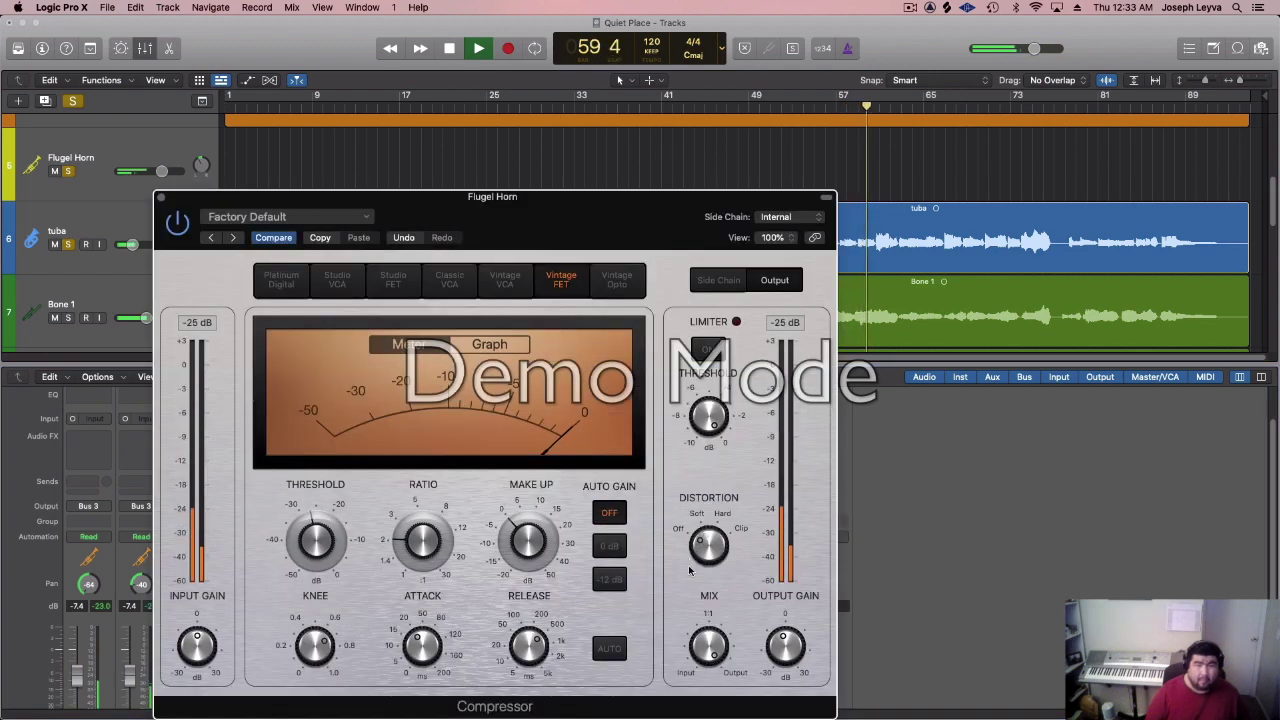
pyautogui.moveTo(783, 633)
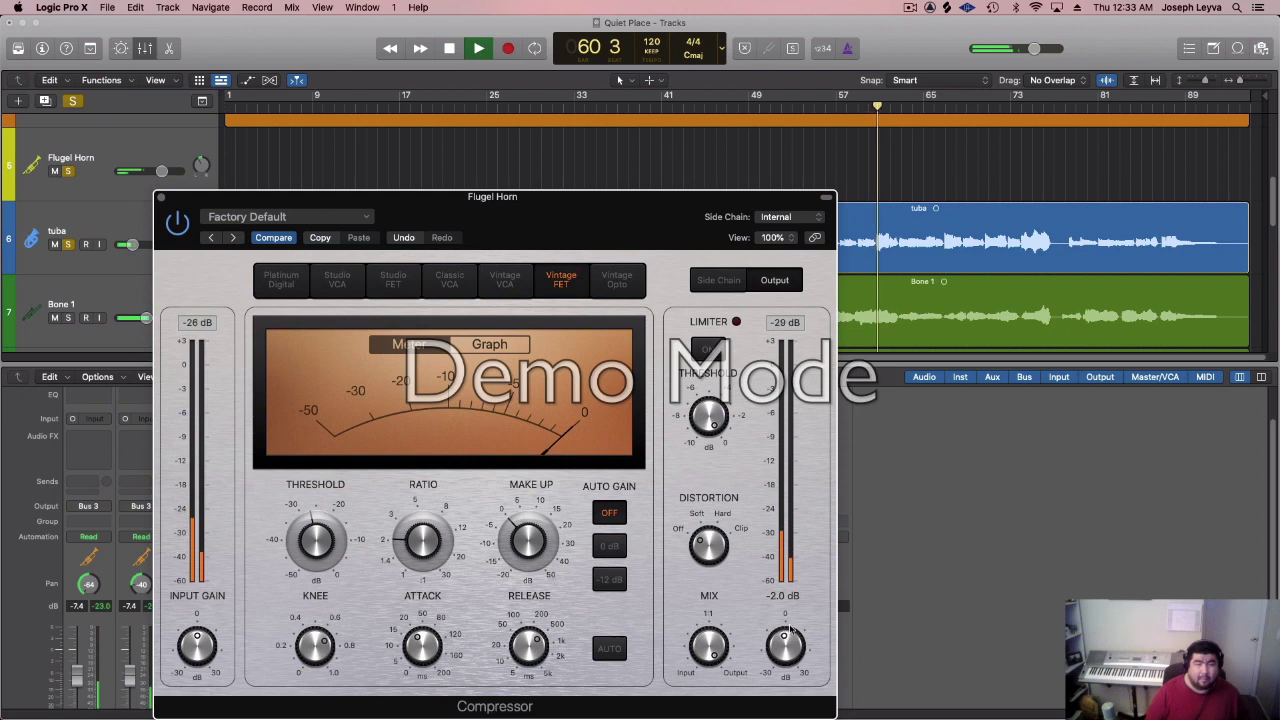
pyautogui.moveTo(790, 628); pyautogui.dragTo(799, 622)
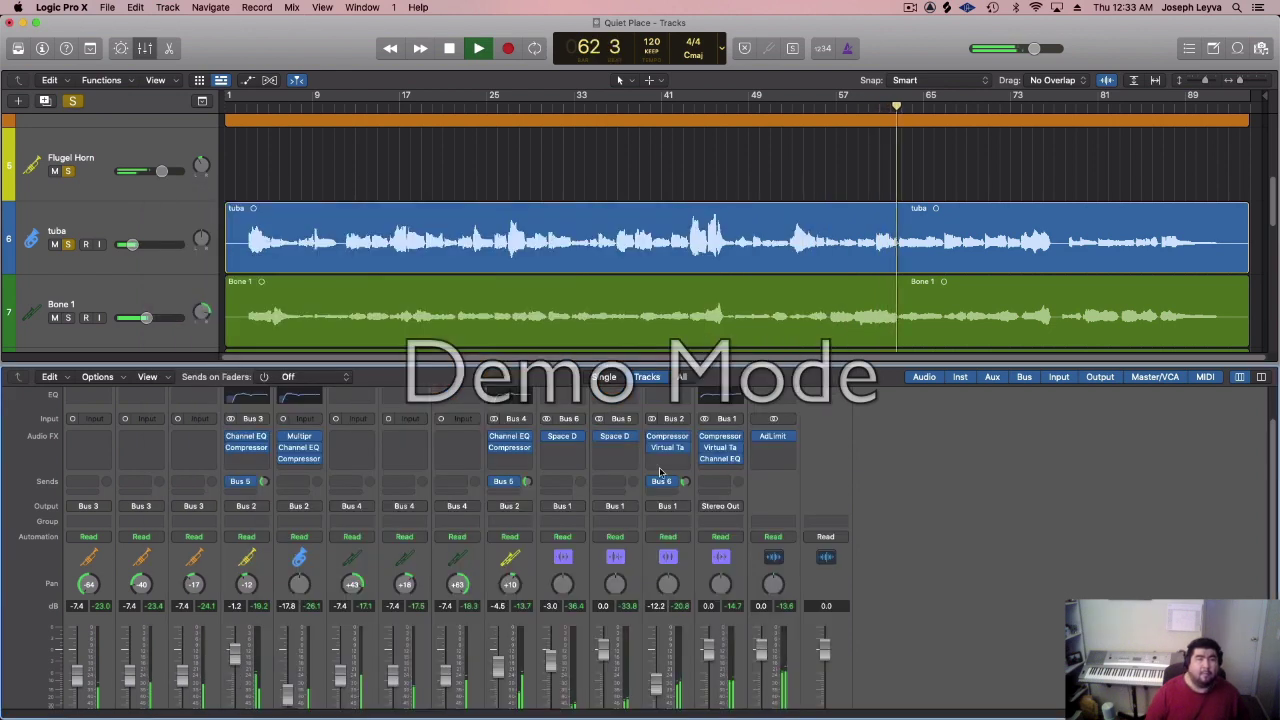
pyautogui.click(161, 197)
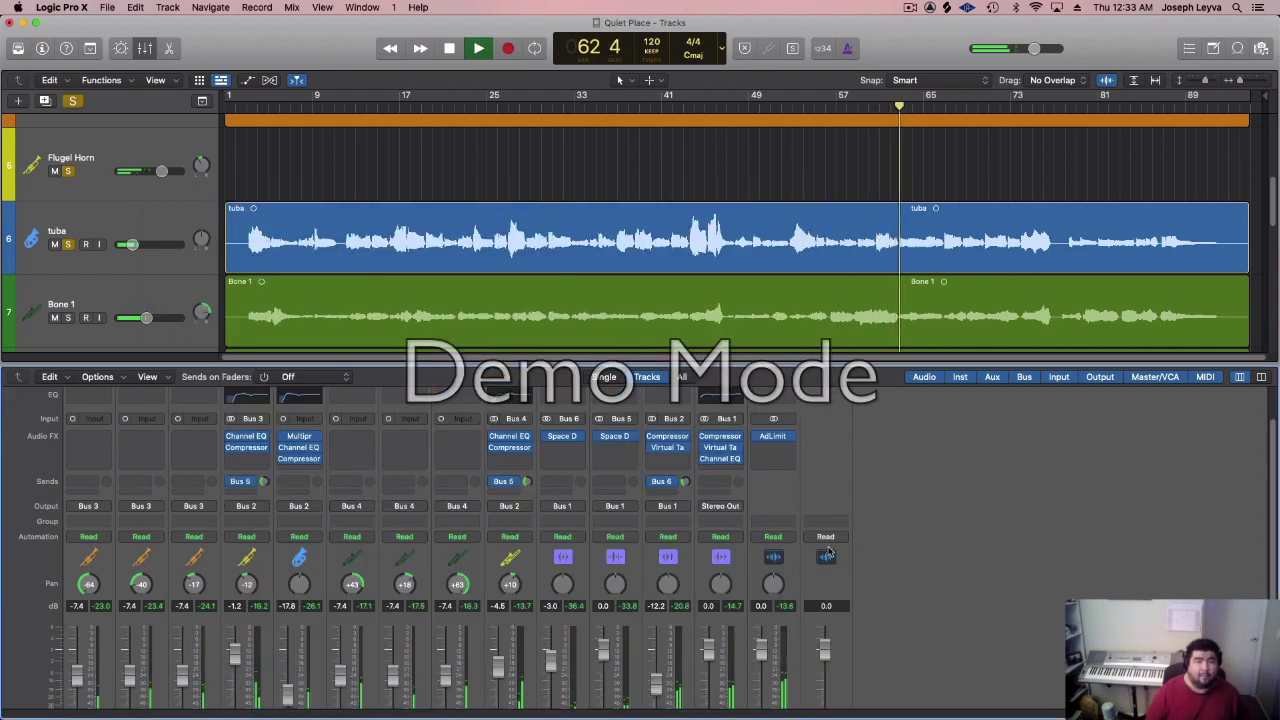
# - Set the tuba Compressor's Distortion to Off and its output gain to +1.0 dB, and close it
pyautogui.click(299, 458)
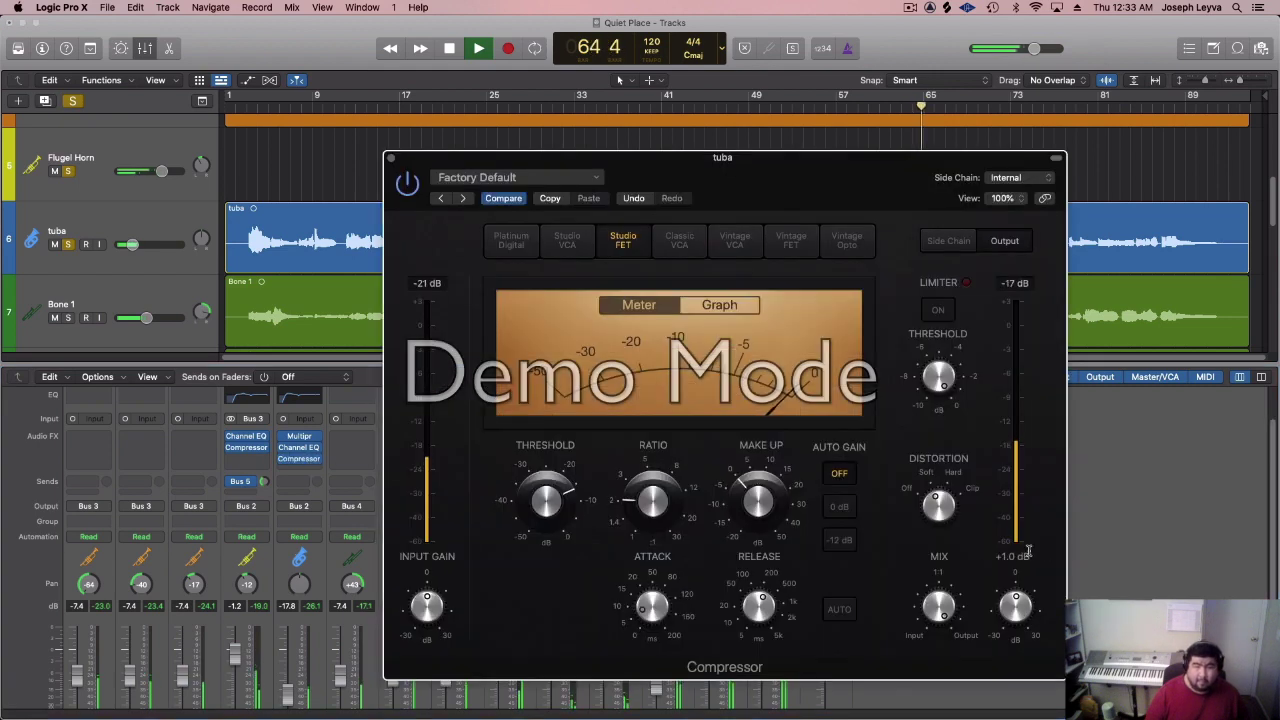
pyautogui.moveTo(1009, 602)
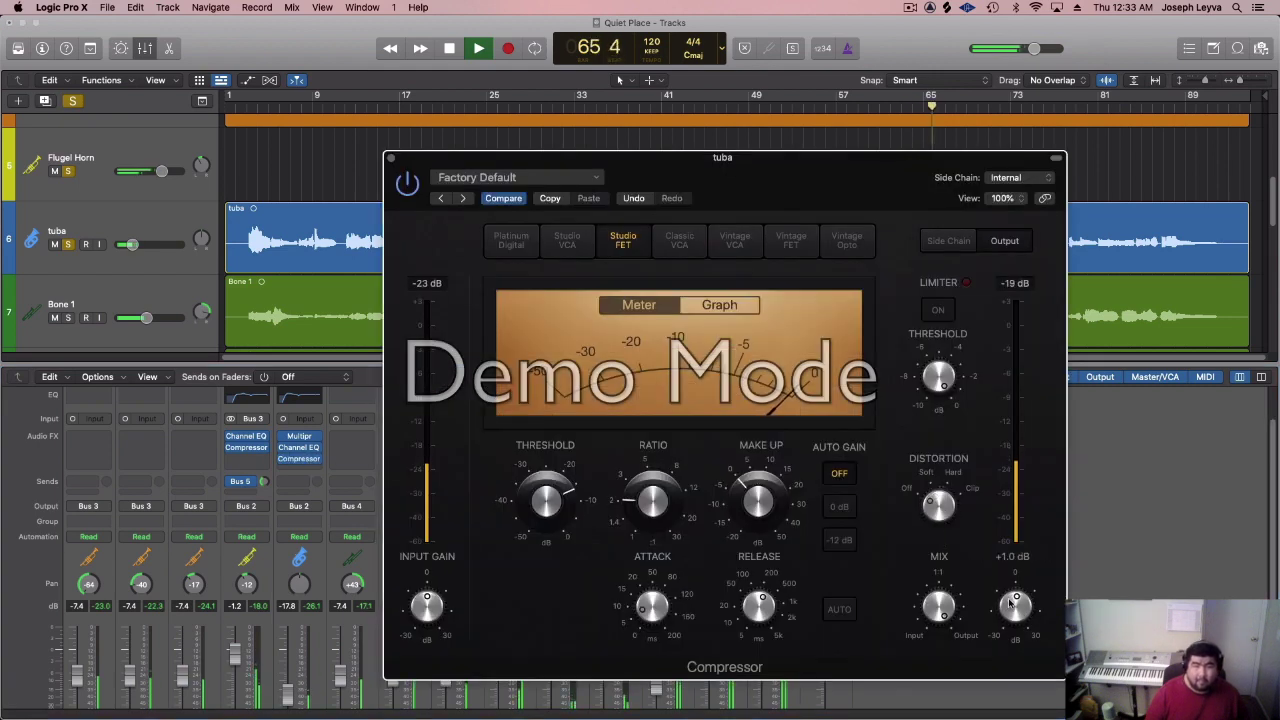
pyautogui.click(391, 159)
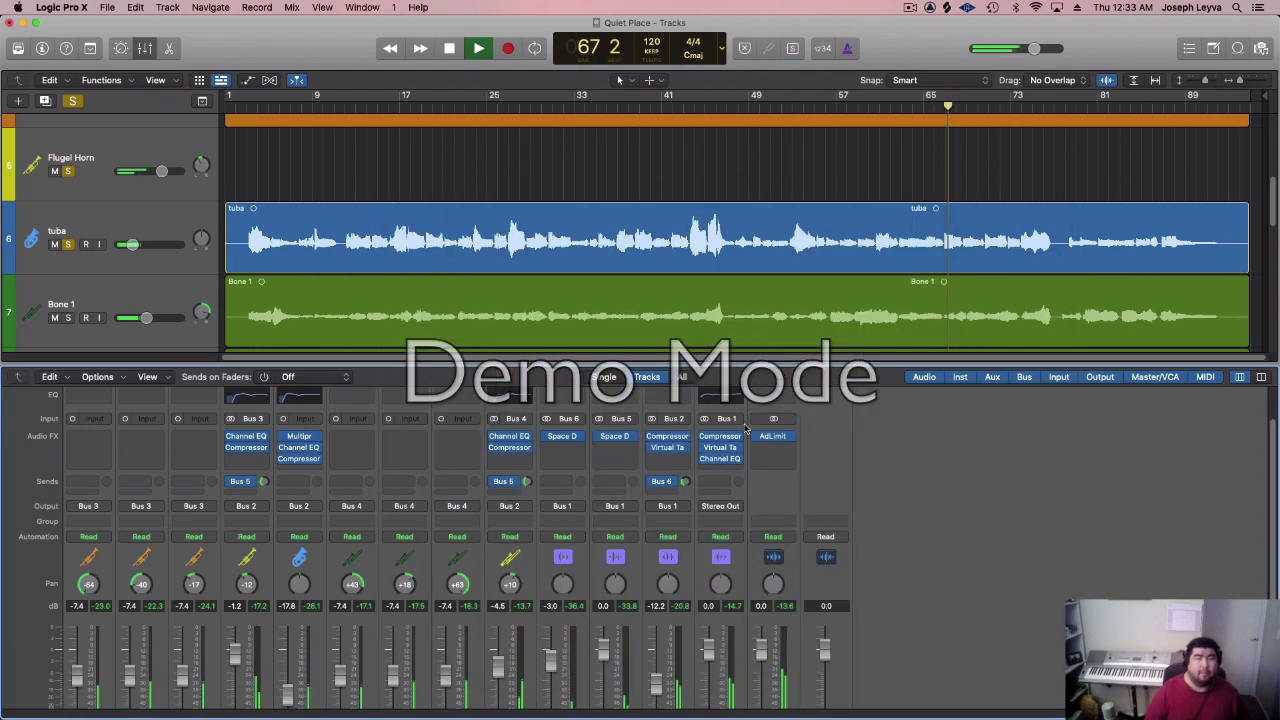
# - Set the Trombone Compressor's output gain to +1.0 dB and close it
pyautogui.click(516, 448)
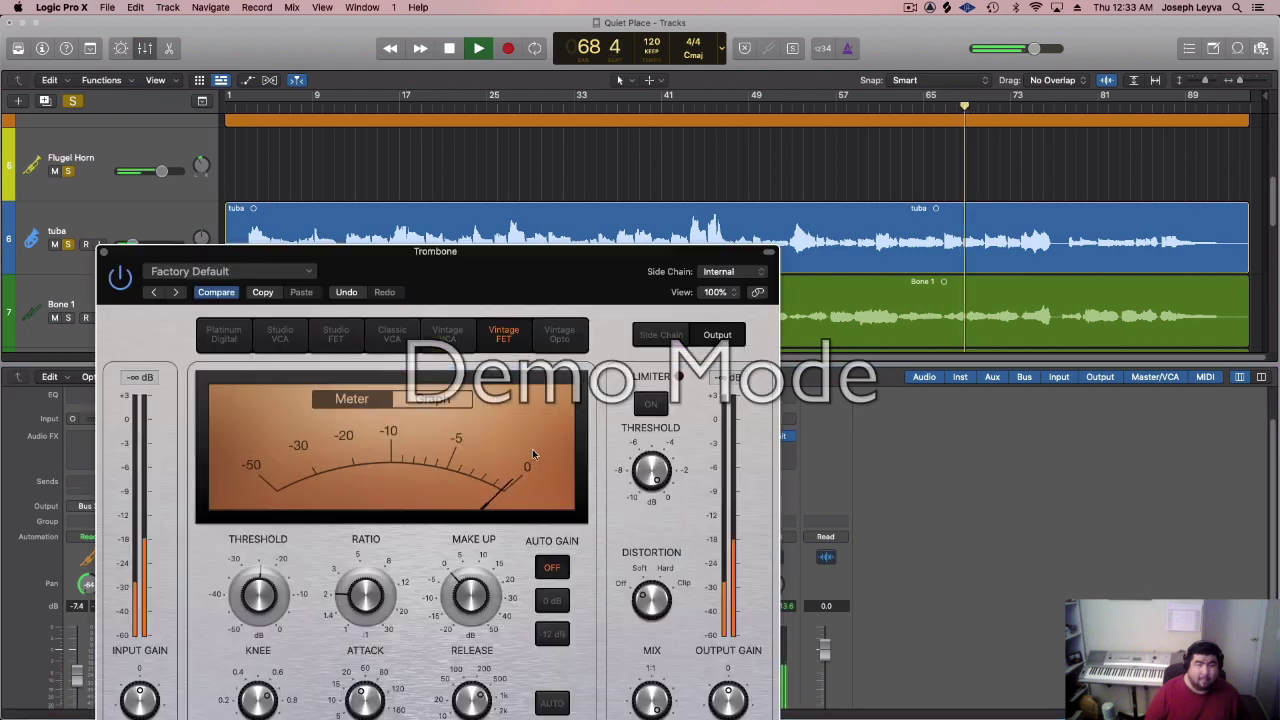
pyautogui.moveTo(727, 697); pyautogui.dragTo(728, 689)
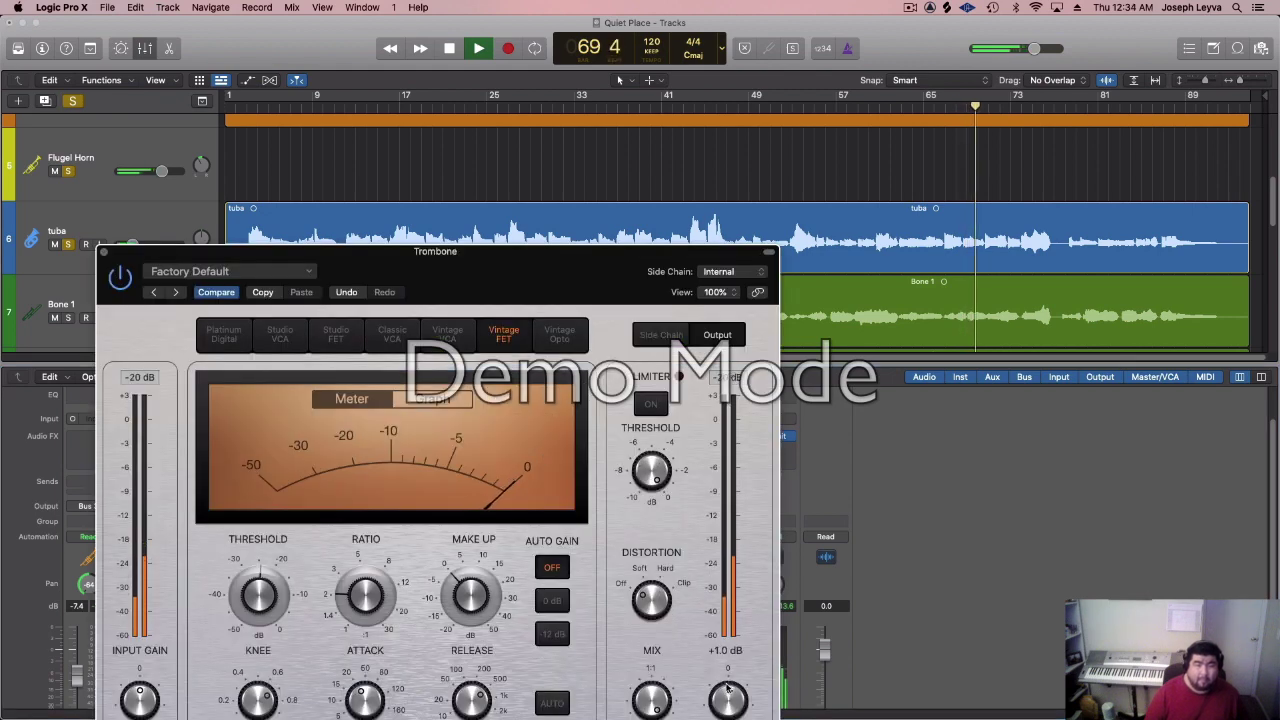
pyautogui.click(105, 255)
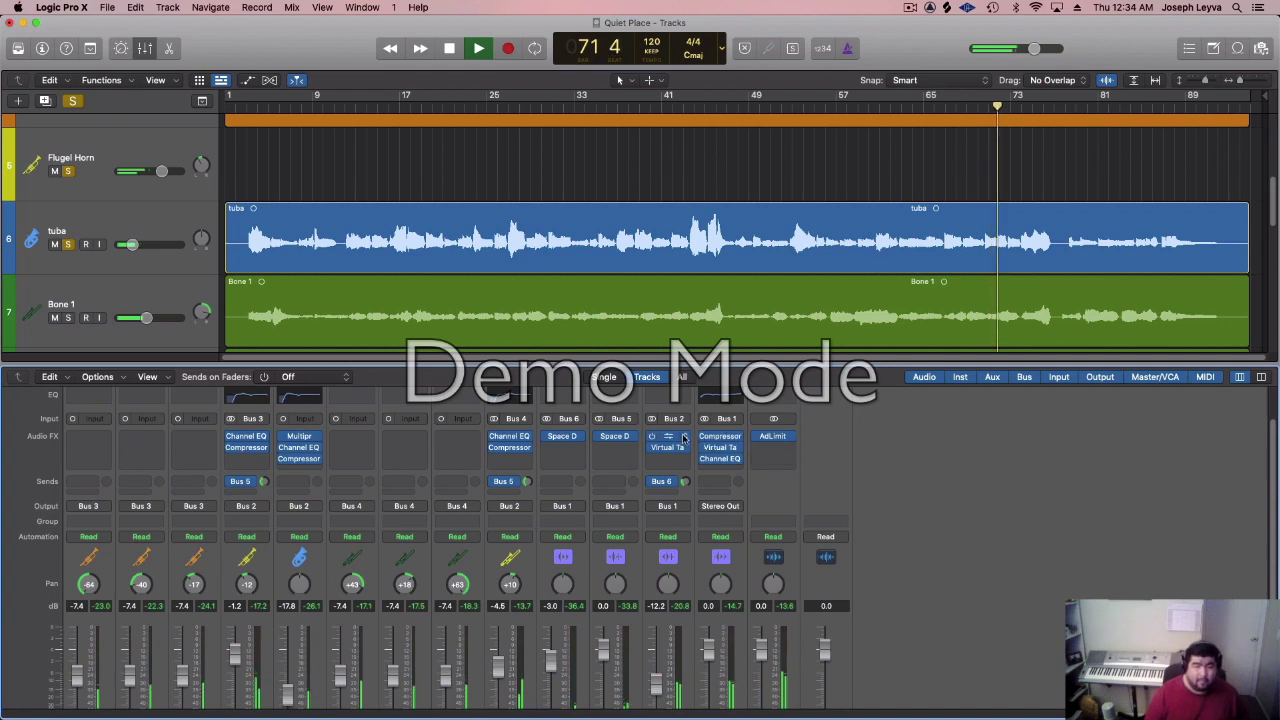
# - Check the Ensemble Compressor's settings and raise the Mix Buss Compressor's output gain slightly while the mix plays on to bar 80
pyautogui.click(672, 437)
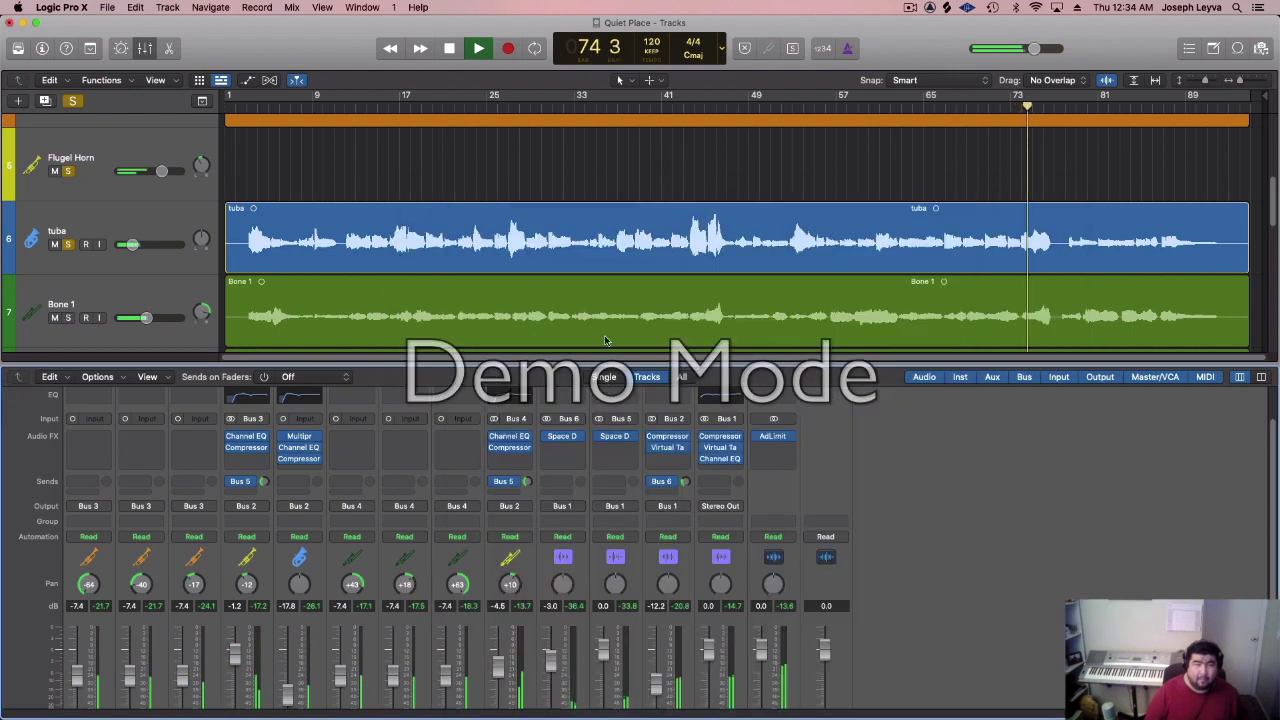
pyautogui.click(404, 186)
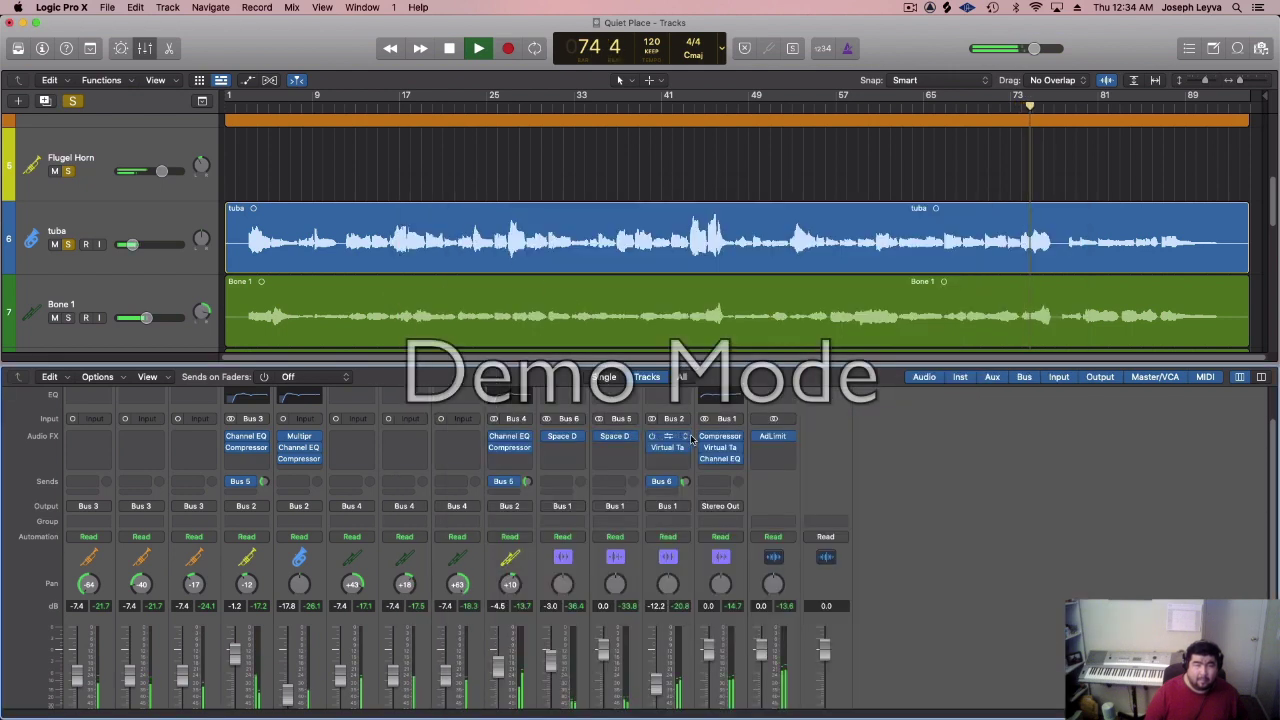
pyautogui.click(728, 437)
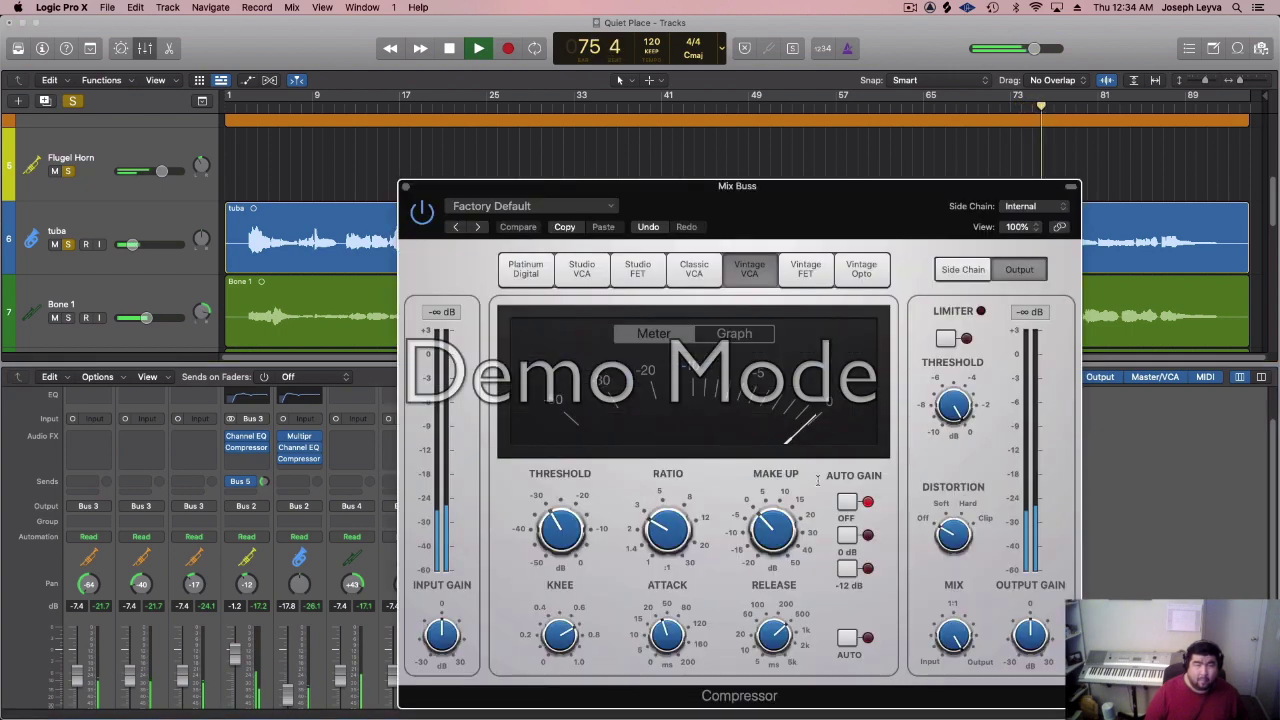
pyautogui.moveTo(1030, 620); pyautogui.dragTo(1040, 643)
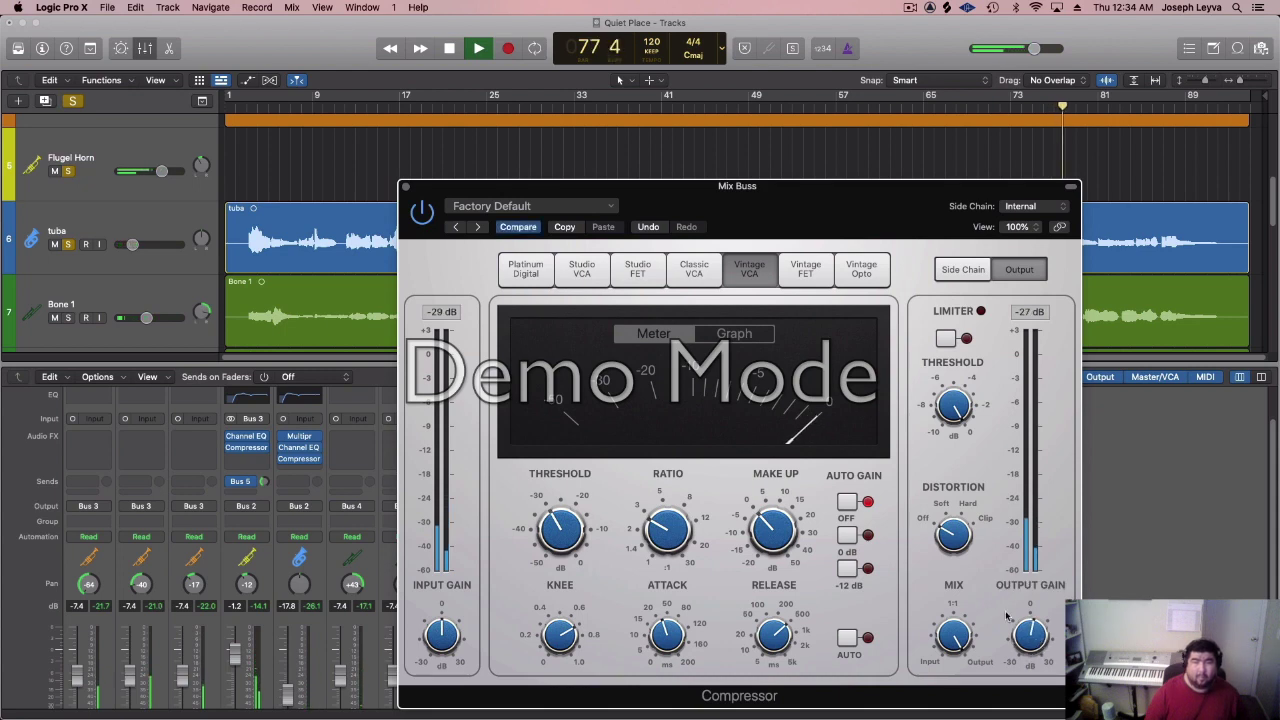
pyautogui.click(406, 188)
pyautogui.scroll(-2, 1026, 537)
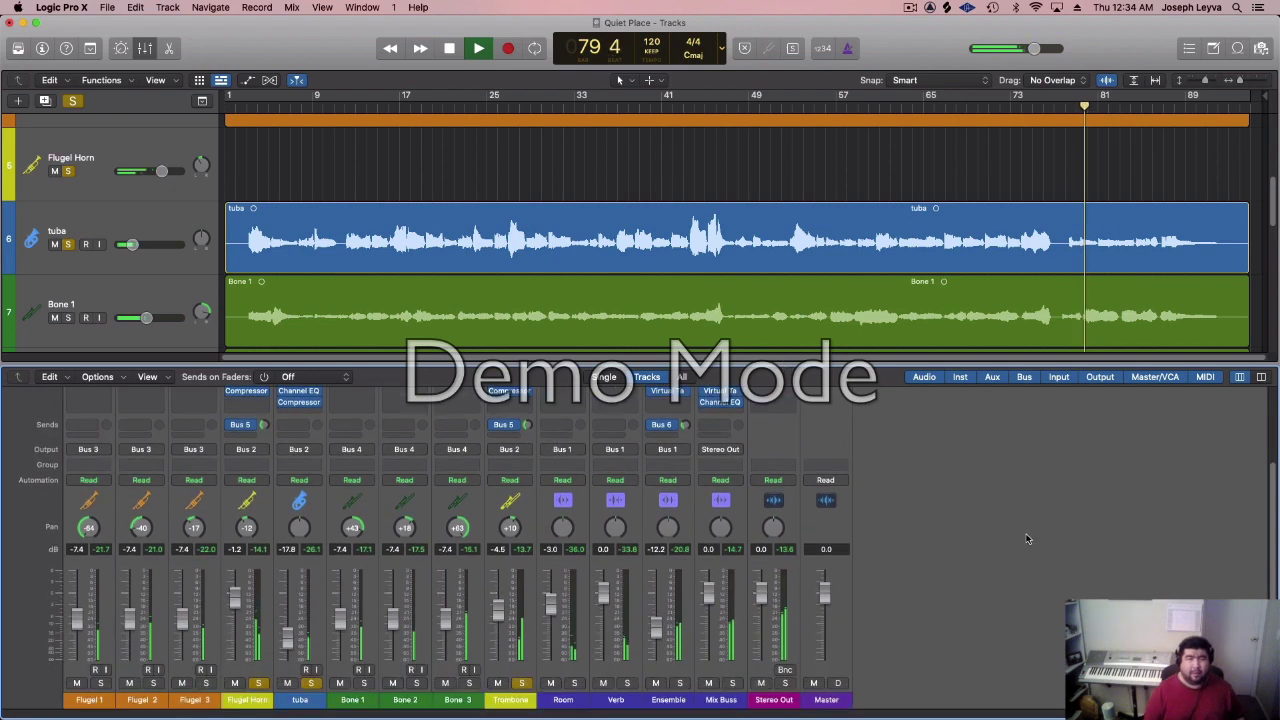
pyautogui.scroll(1, 849, 460)
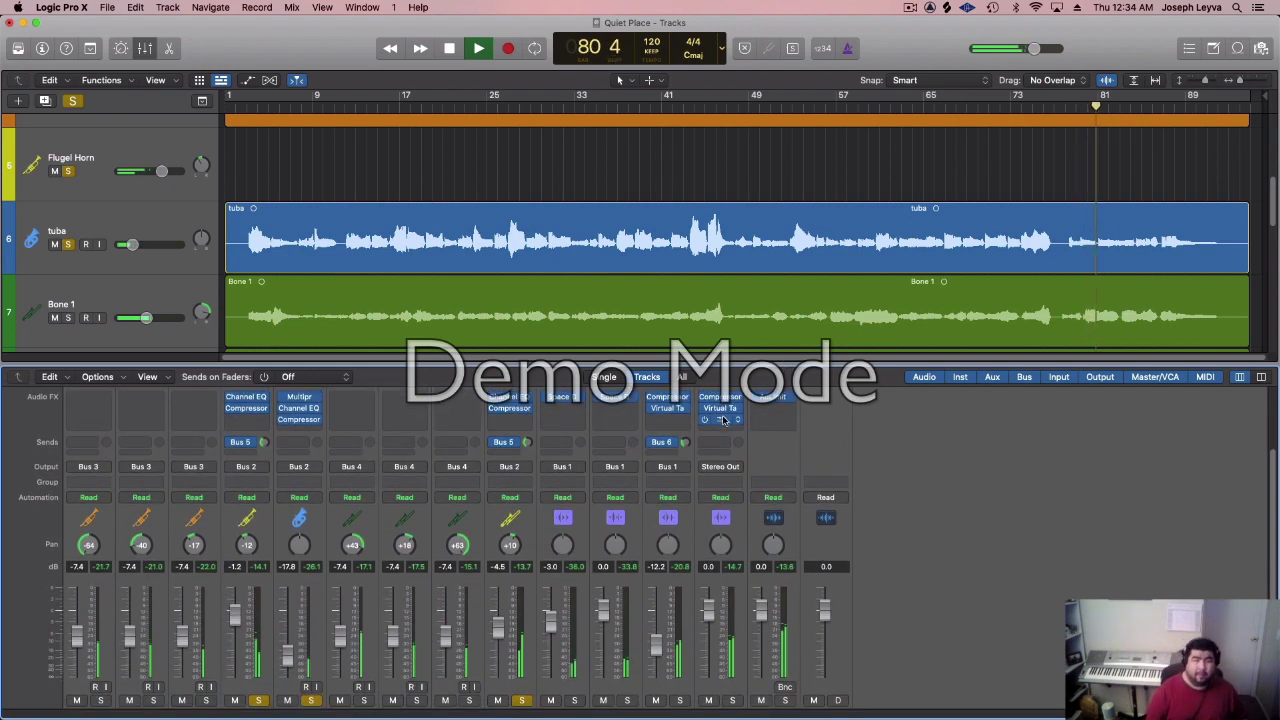
# - Lower the high shelf at 7650 Hz on the Mix Buss Channel EQ to +0.4 dB and close the EQ
pyautogui.click(780, 418)
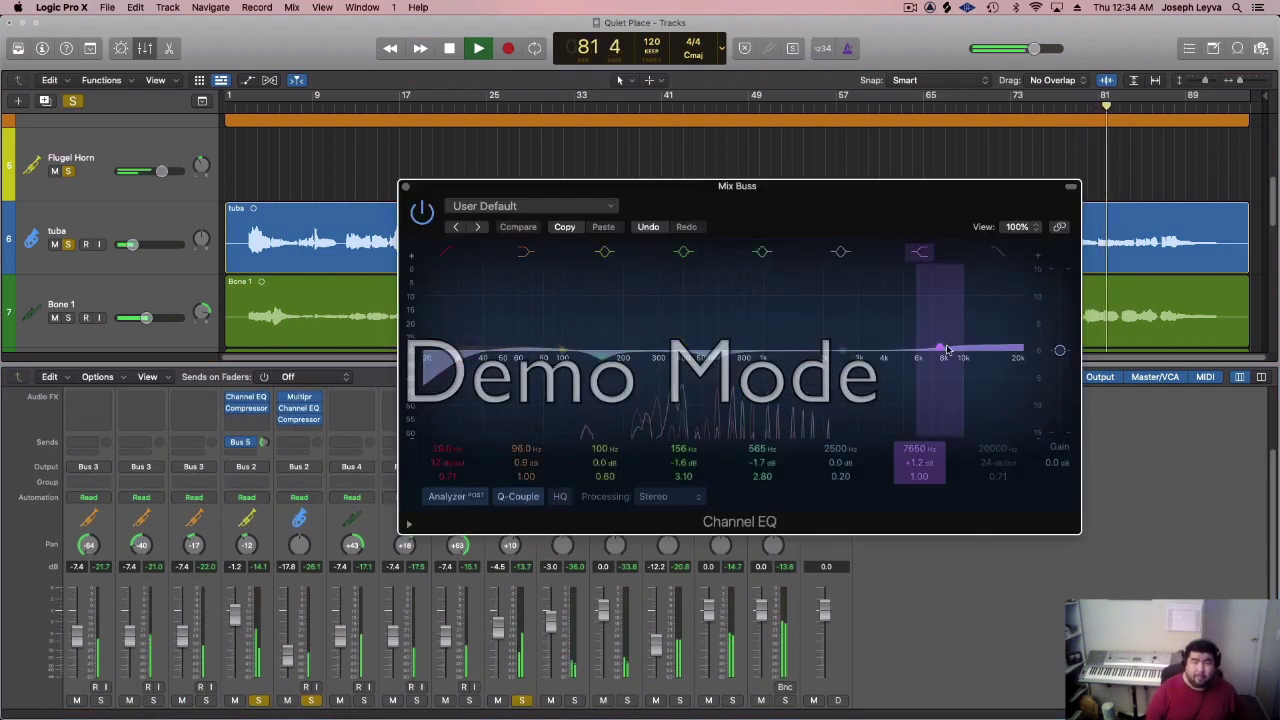
pyautogui.moveTo(947, 348); pyautogui.dragTo(945, 353)
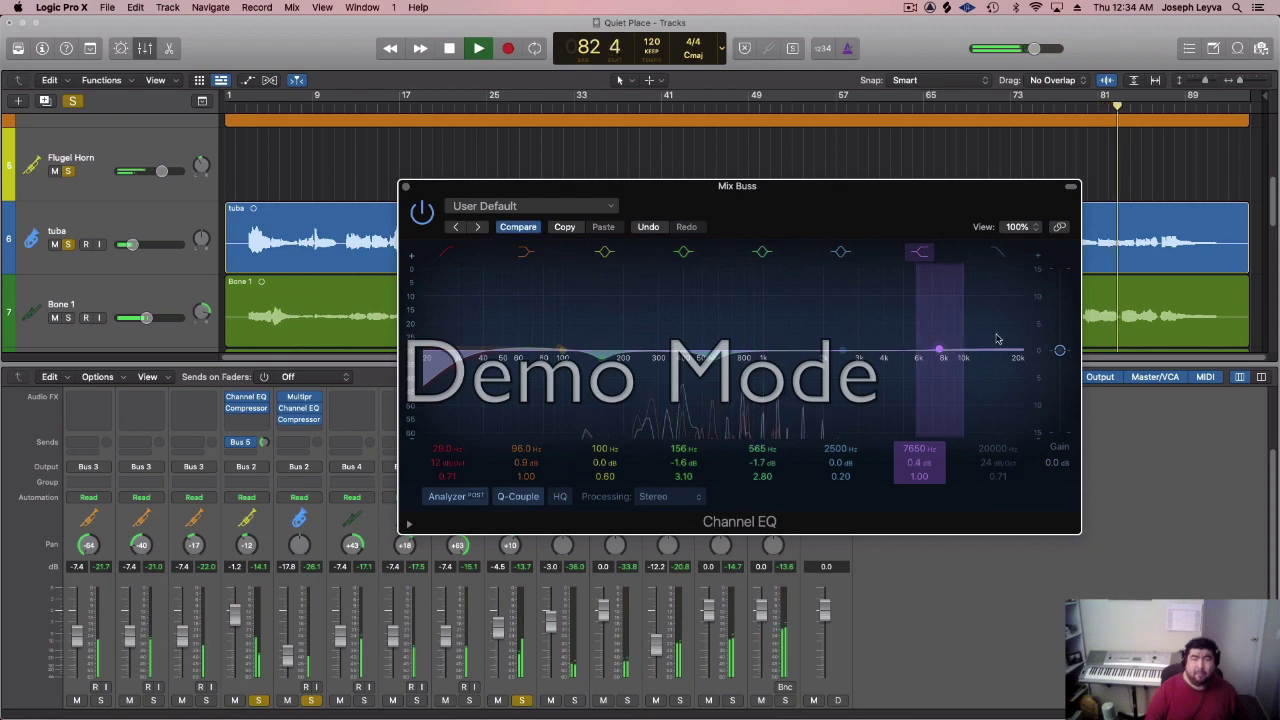
pyautogui.click(405, 187)
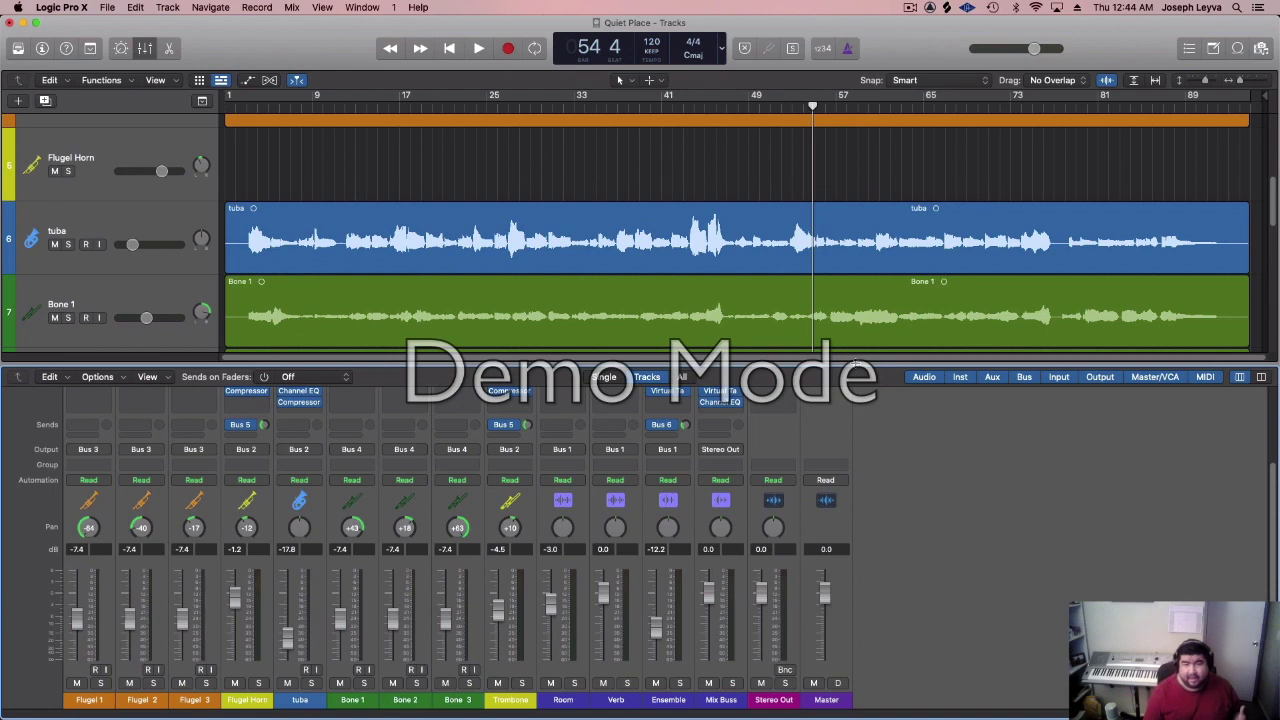
# - Check the Adaptive Limiter's settings on Stereo Out and close it
pyautogui.scroll(2, 874, 481)
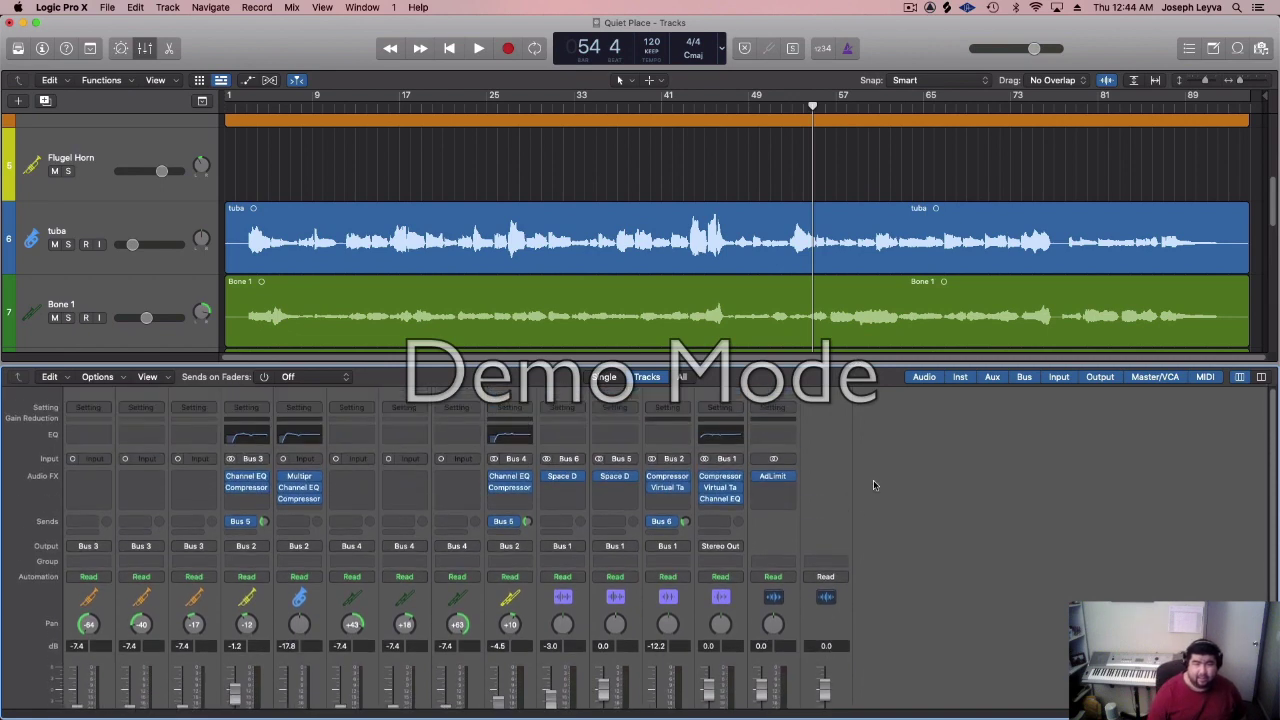
pyautogui.scroll(1, 870, 482)
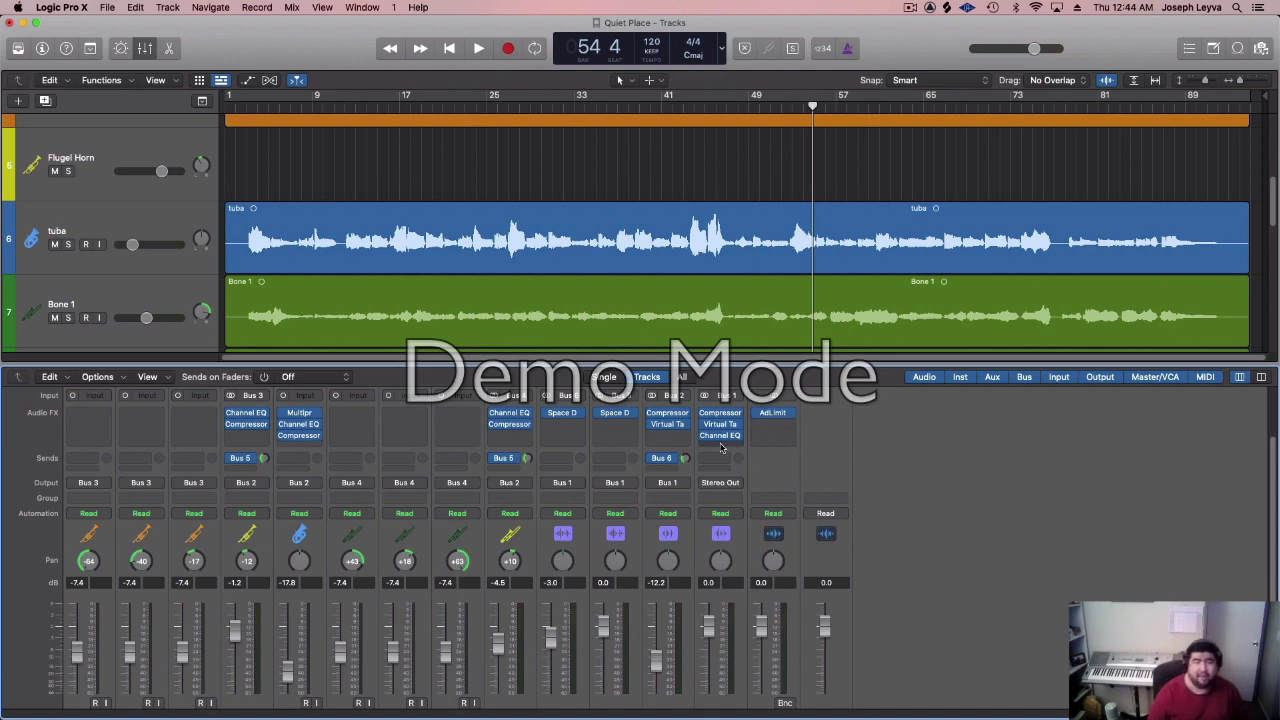
pyautogui.click(781, 416)
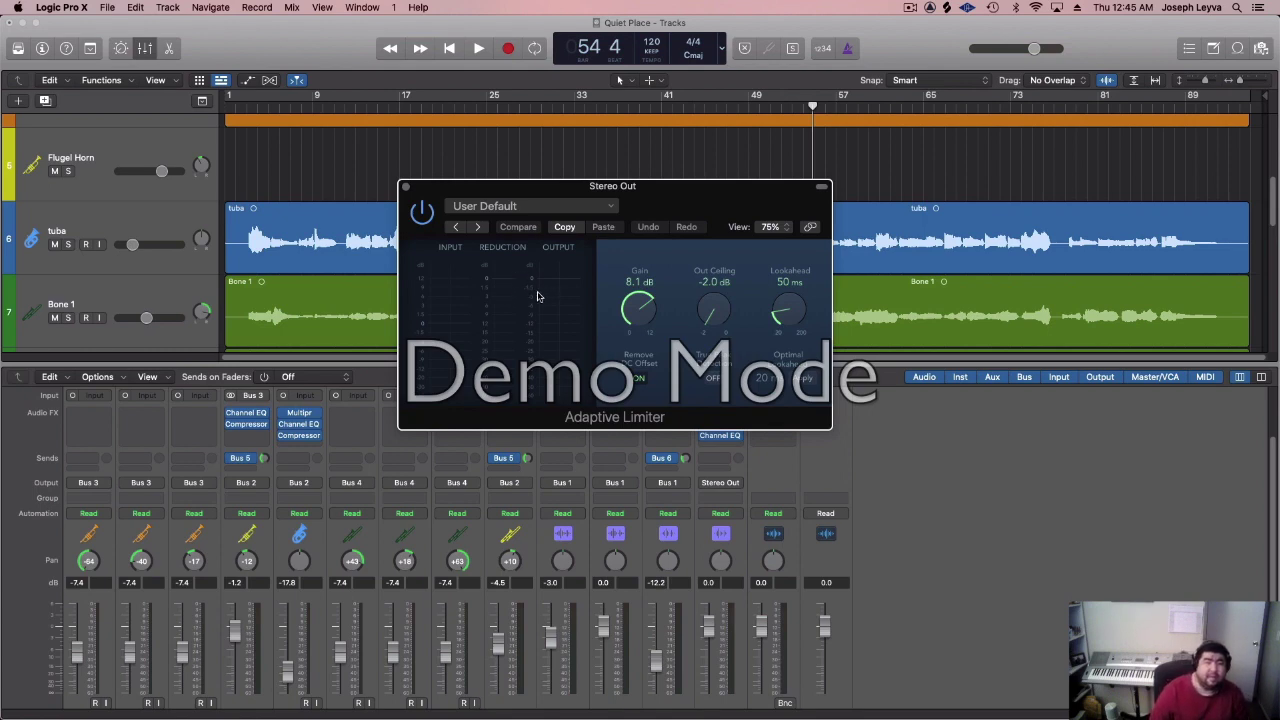
pyautogui.click(405, 187)
pyautogui.scroll(-2, 979, 485)
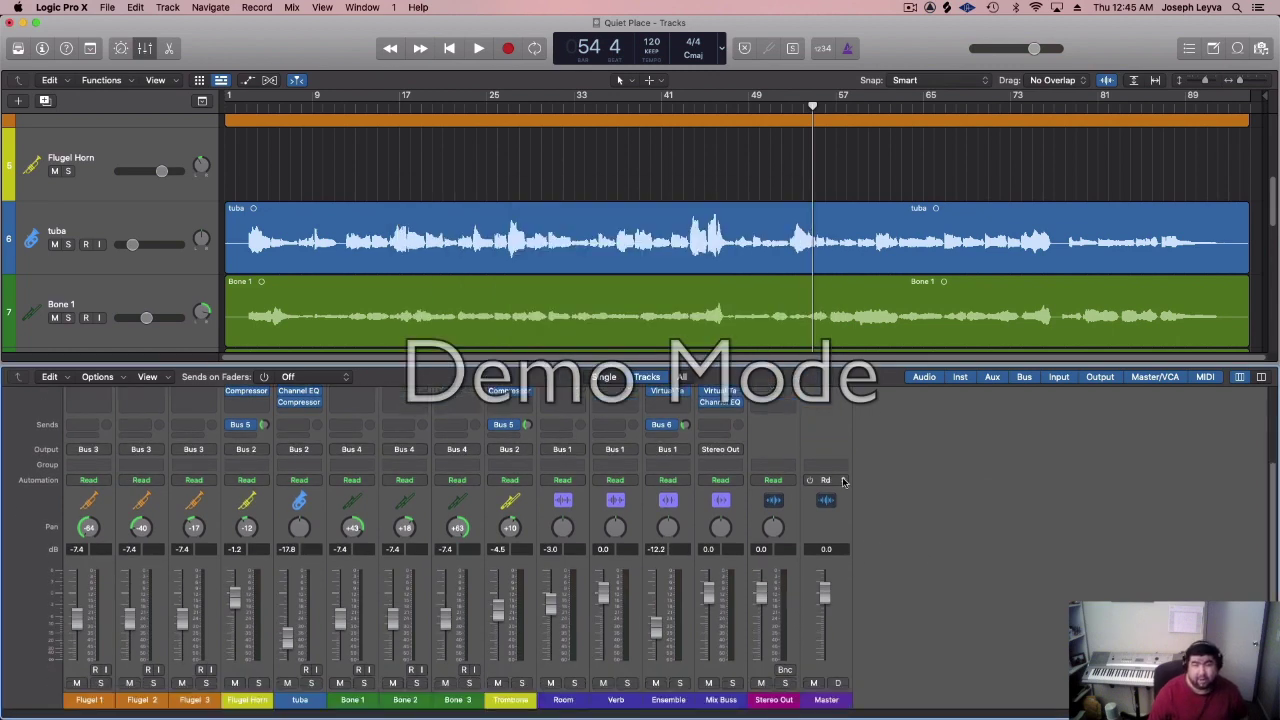
# - Move the playhead to bar 53 and replace the Adaptive Limiter on Stereo Out with the Limiter from the Dynamics plug-ins
pyautogui.scroll(5, 842, 481)
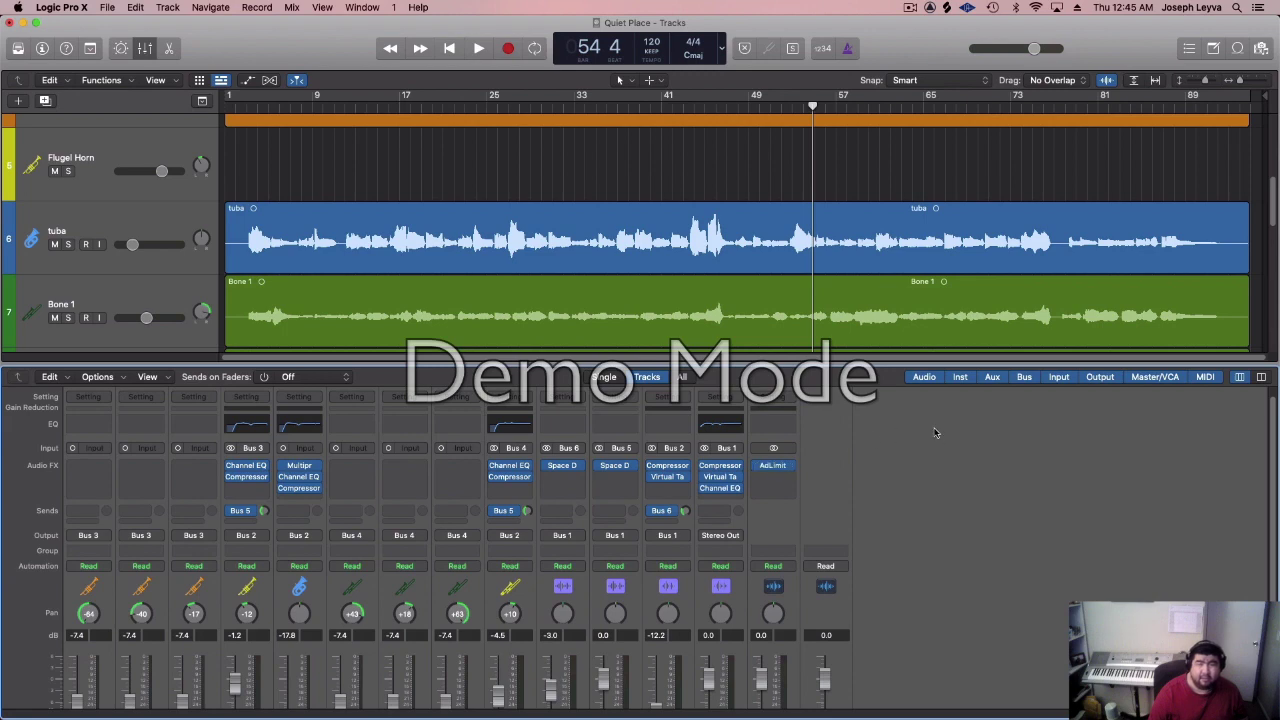
pyautogui.click(790, 107)
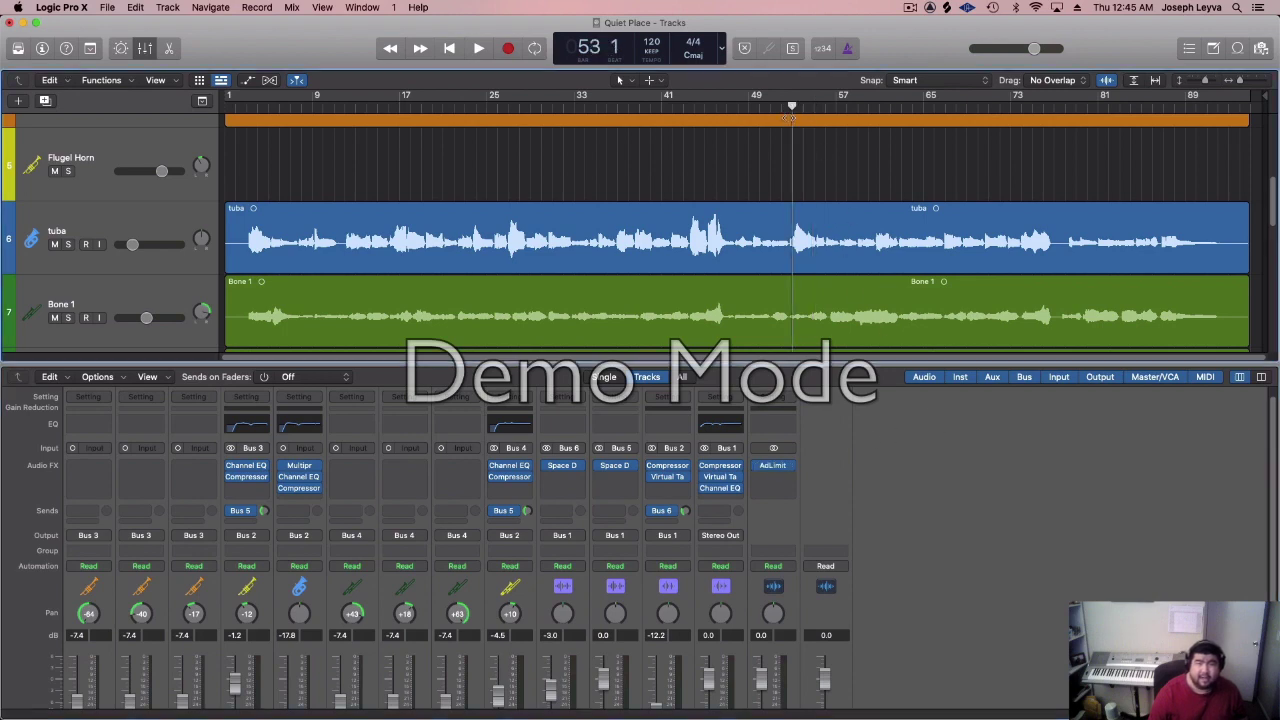
pyautogui.click(788, 468)
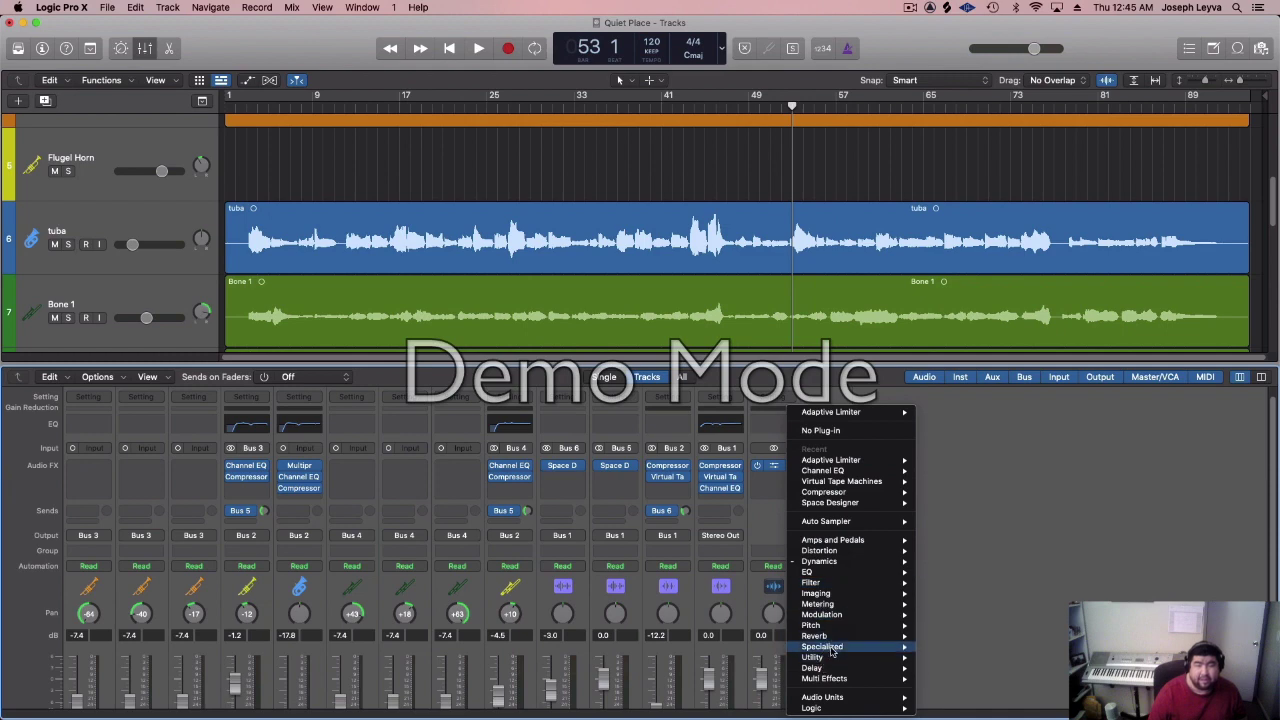
pyautogui.moveTo(845, 603)
pyautogui.moveTo(984, 598)
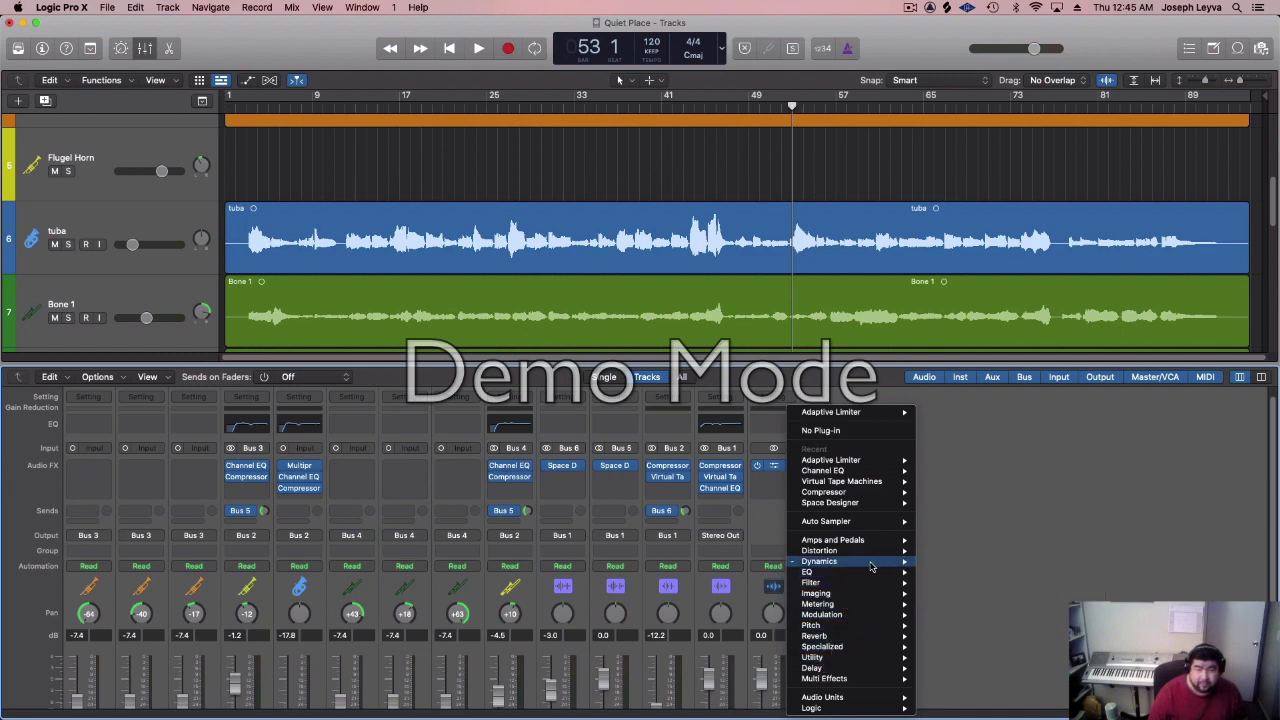
pyautogui.moveTo(880, 562)
pyautogui.moveTo(955, 617)
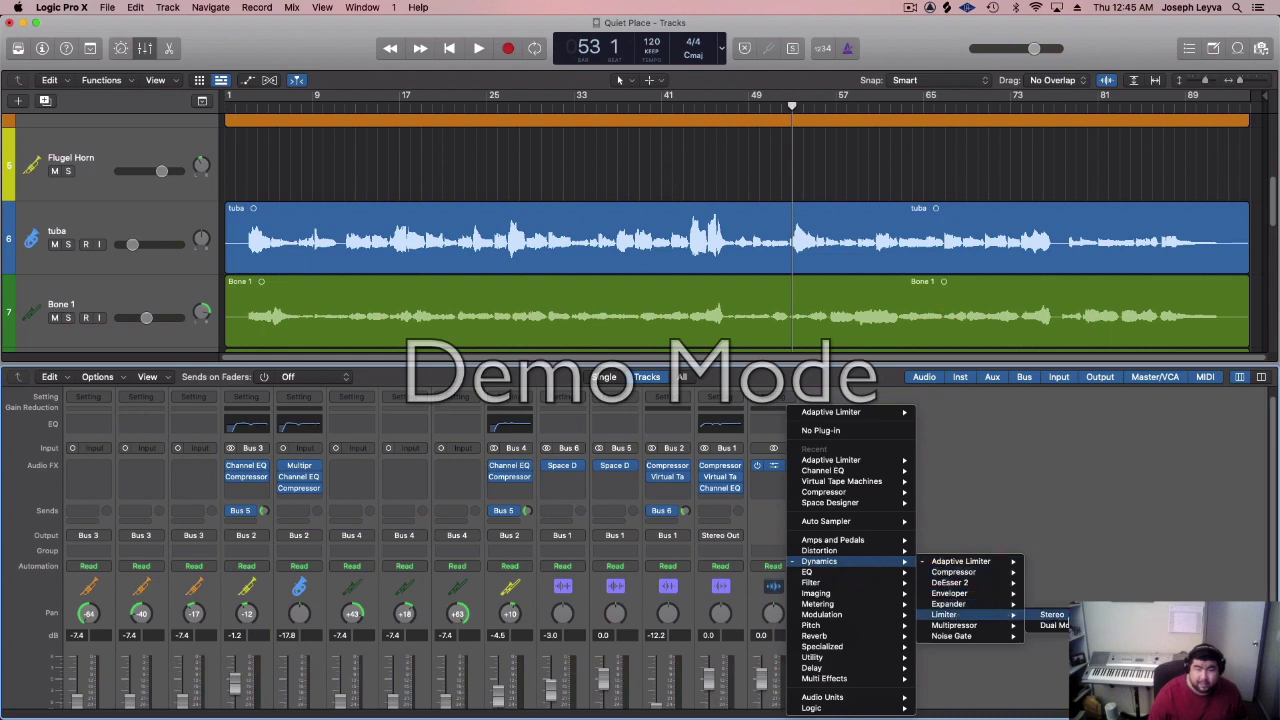
pyautogui.click(1050, 622)
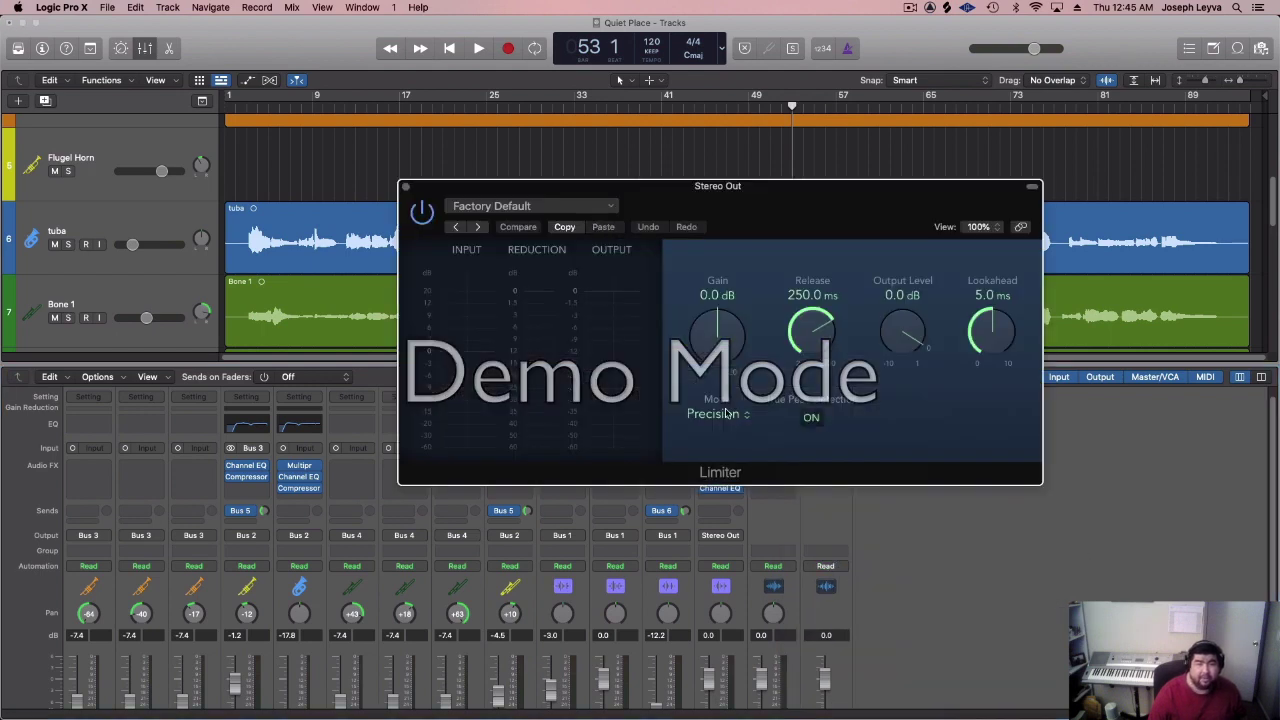
# - Play the mix from bar 53 and set the Limiter's gain to +10.8 dB and its output level to -2.2 dB
pyautogui.press('space')
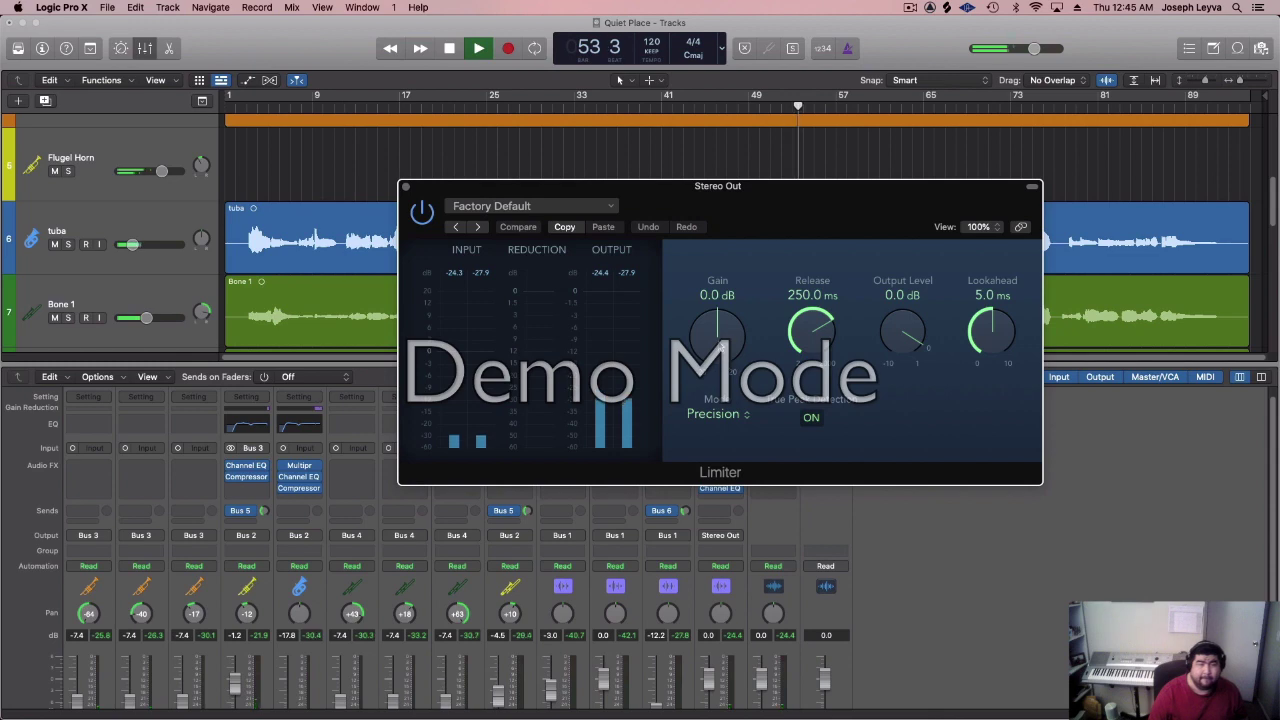
pyautogui.moveTo(722, 343); pyautogui.dragTo(765, 292)
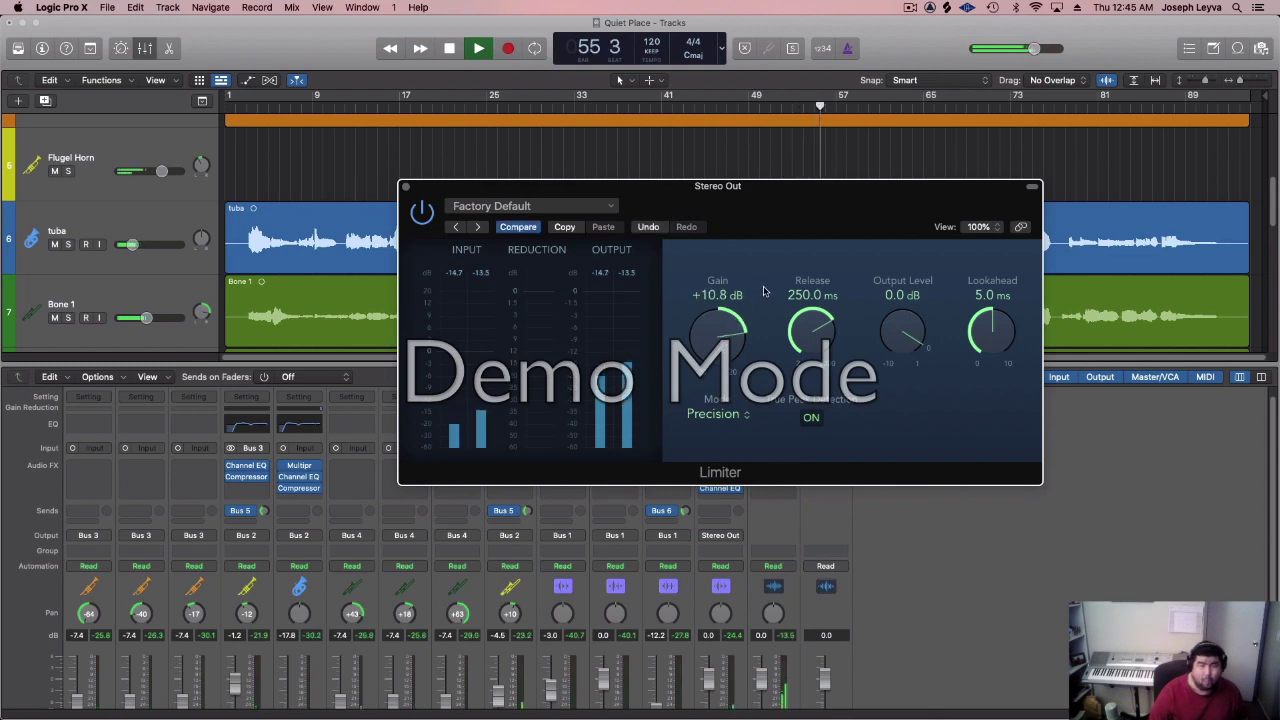
pyautogui.moveTo(886, 332); pyautogui.dragTo(889, 370)
pyautogui.scroll(-3, 912, 534)
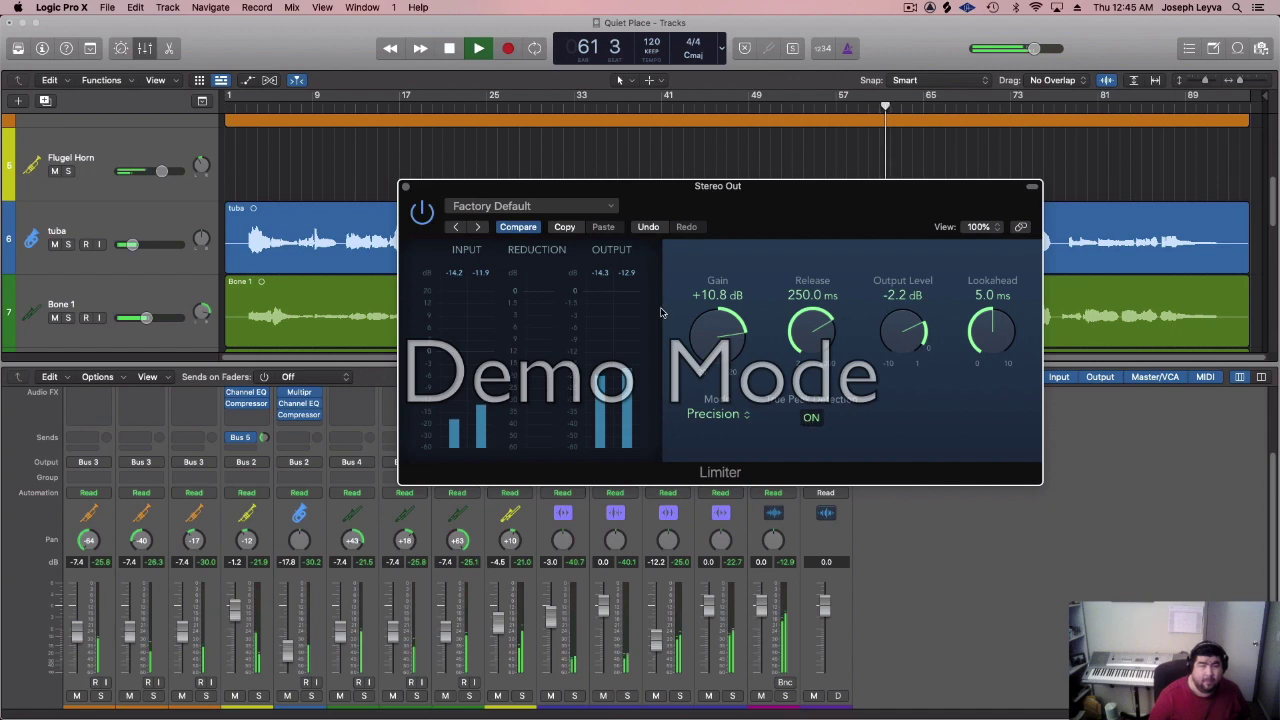
# - Raise the Limiter's gain to +13.3 dB while the mix plays, and stop playback
pyautogui.click(569, 212)
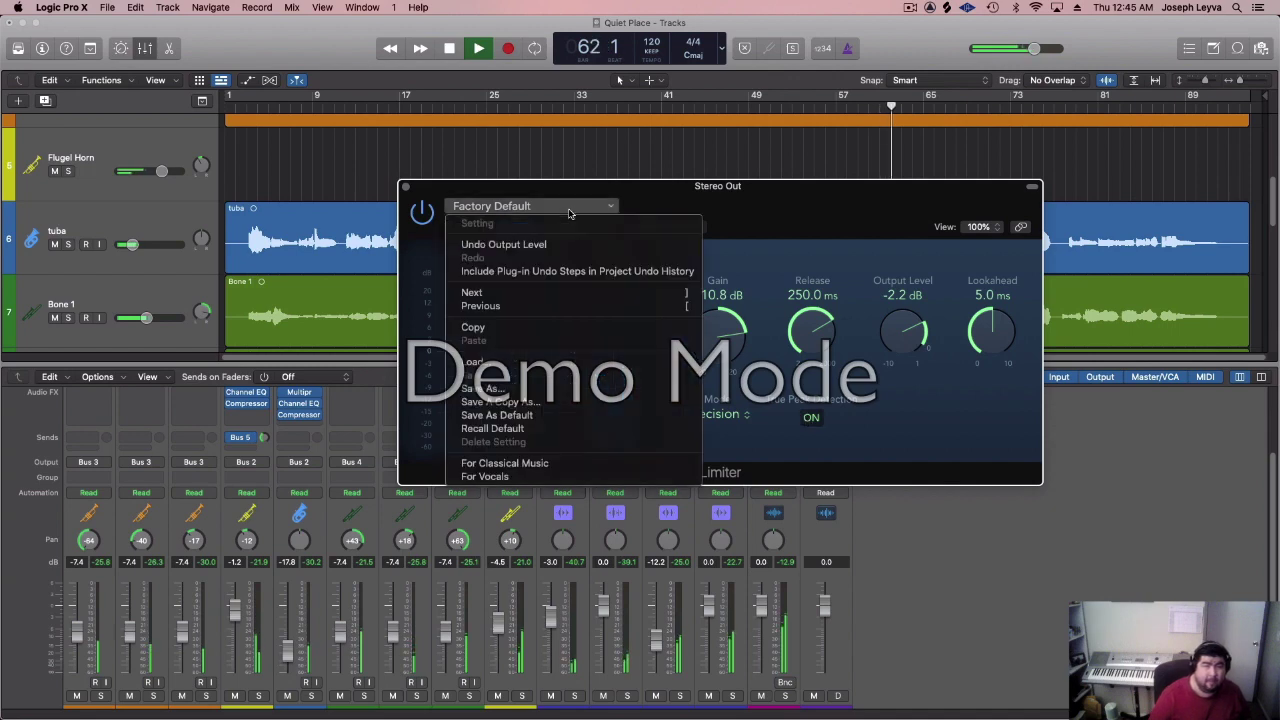
pyautogui.click(682, 210)
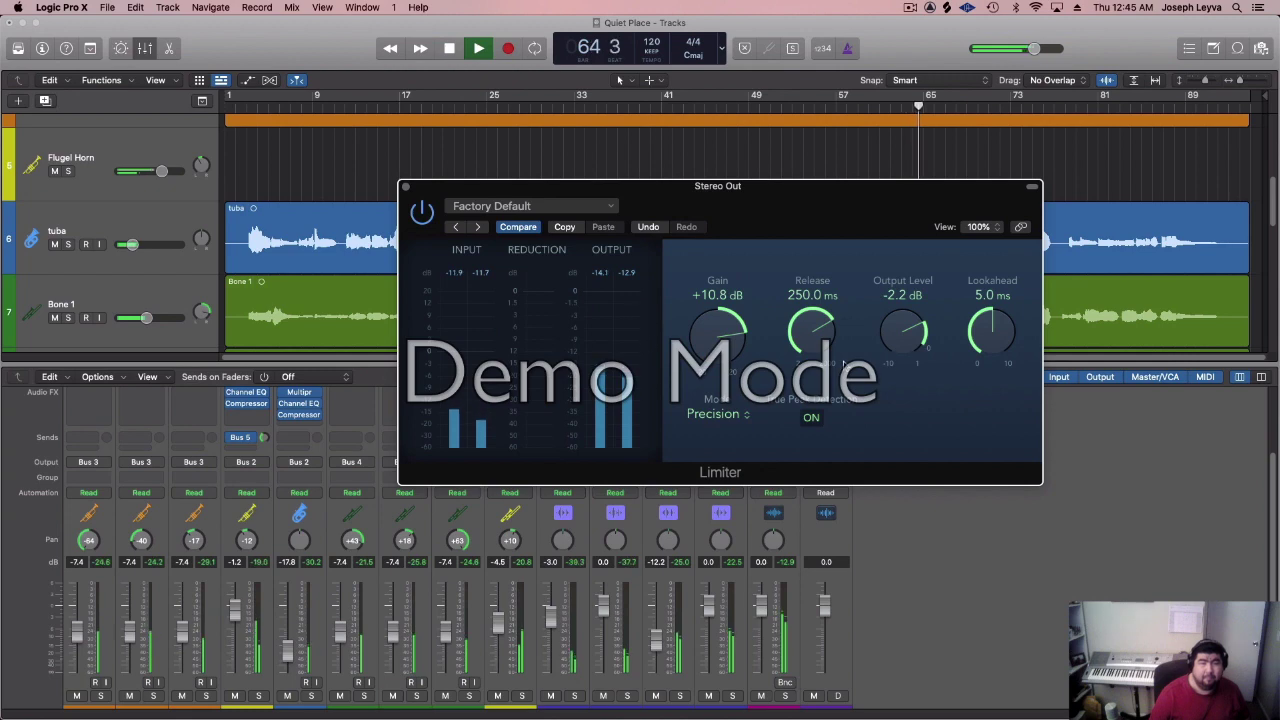
pyautogui.moveTo(735, 350); pyautogui.dragTo(742, 338)
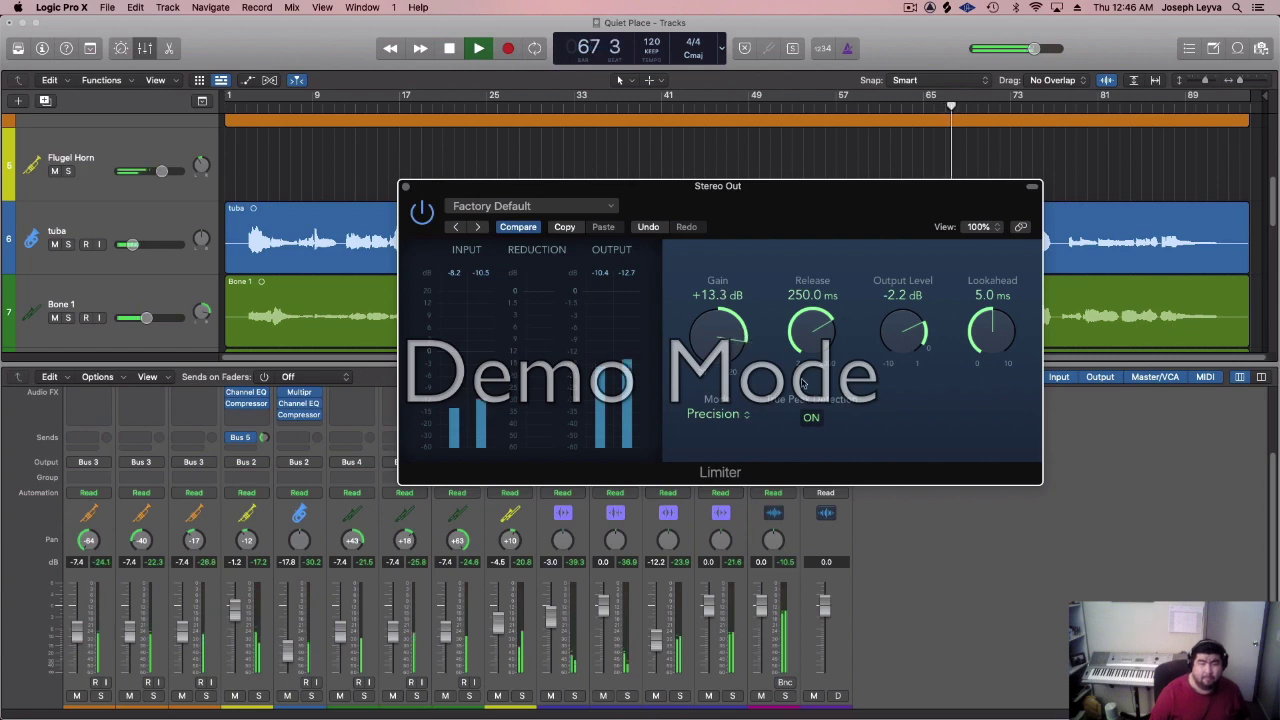
pyautogui.press('space')
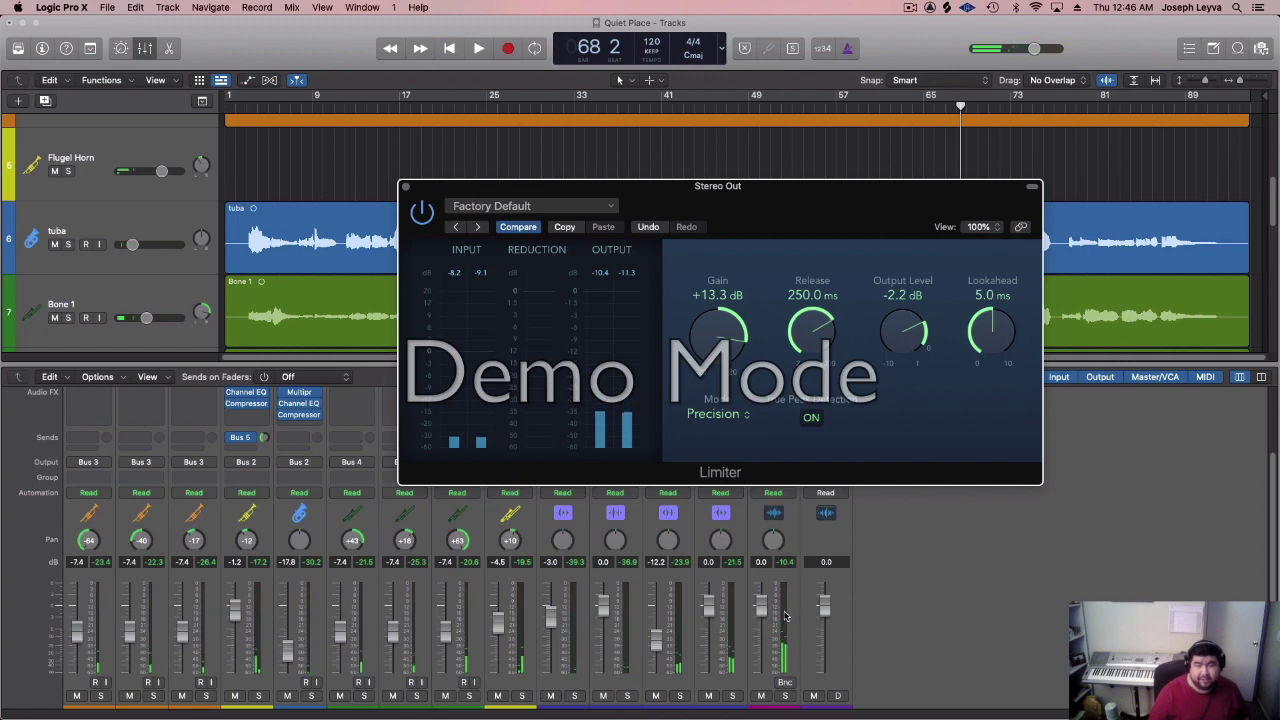
# - Play the mix briefly to check the Stereo Out level, stop playback, and close the Limiter
pyautogui.press('space')
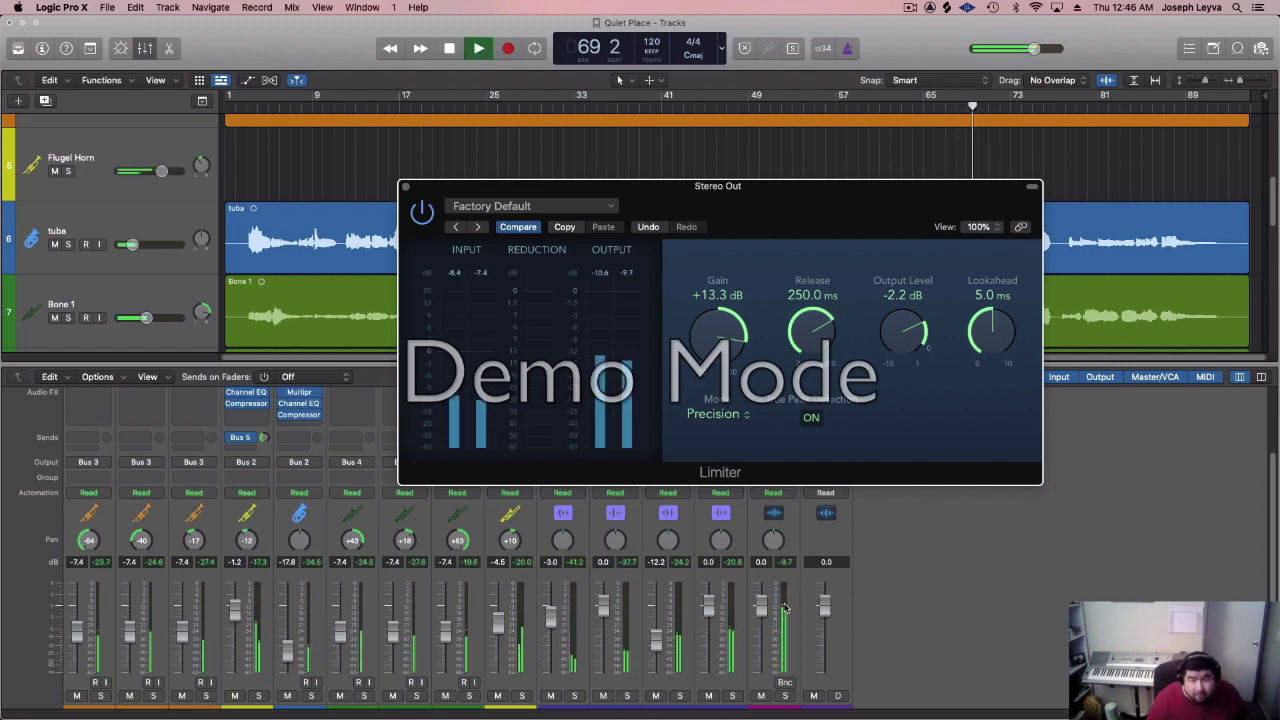
pyautogui.press('space')
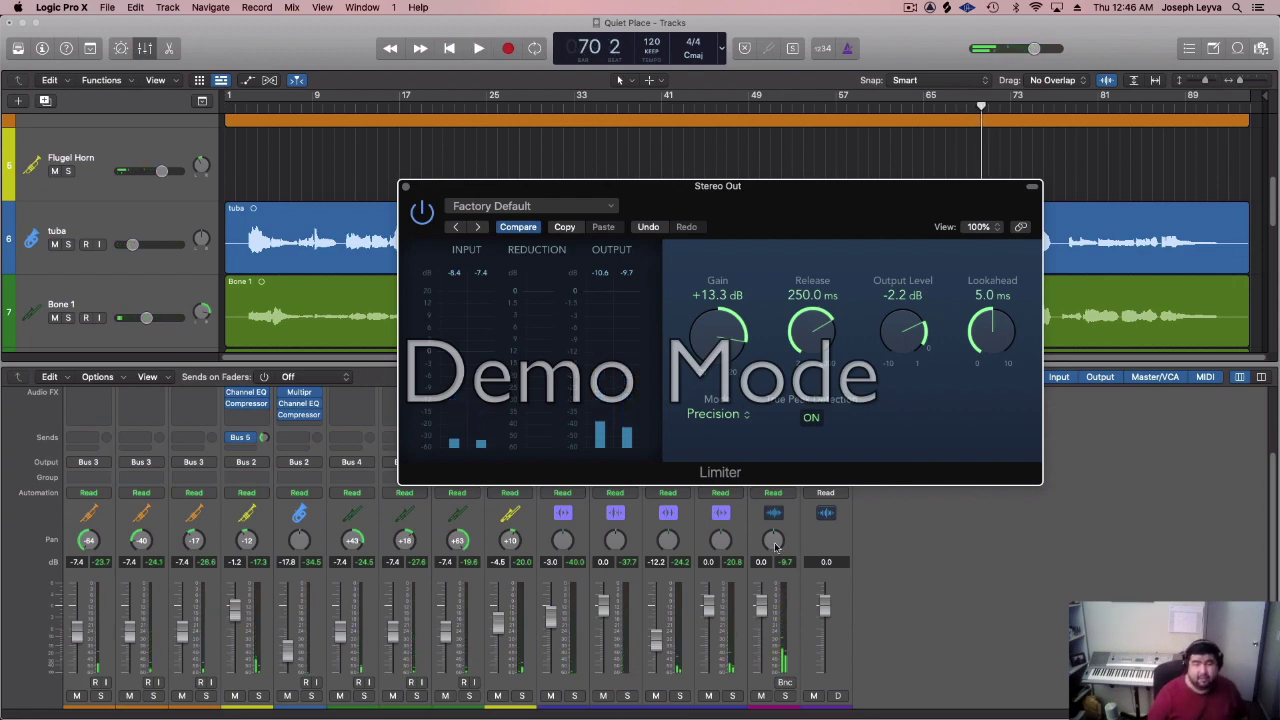
pyautogui.click(405, 189)
pyautogui.scroll(3, 845, 530)
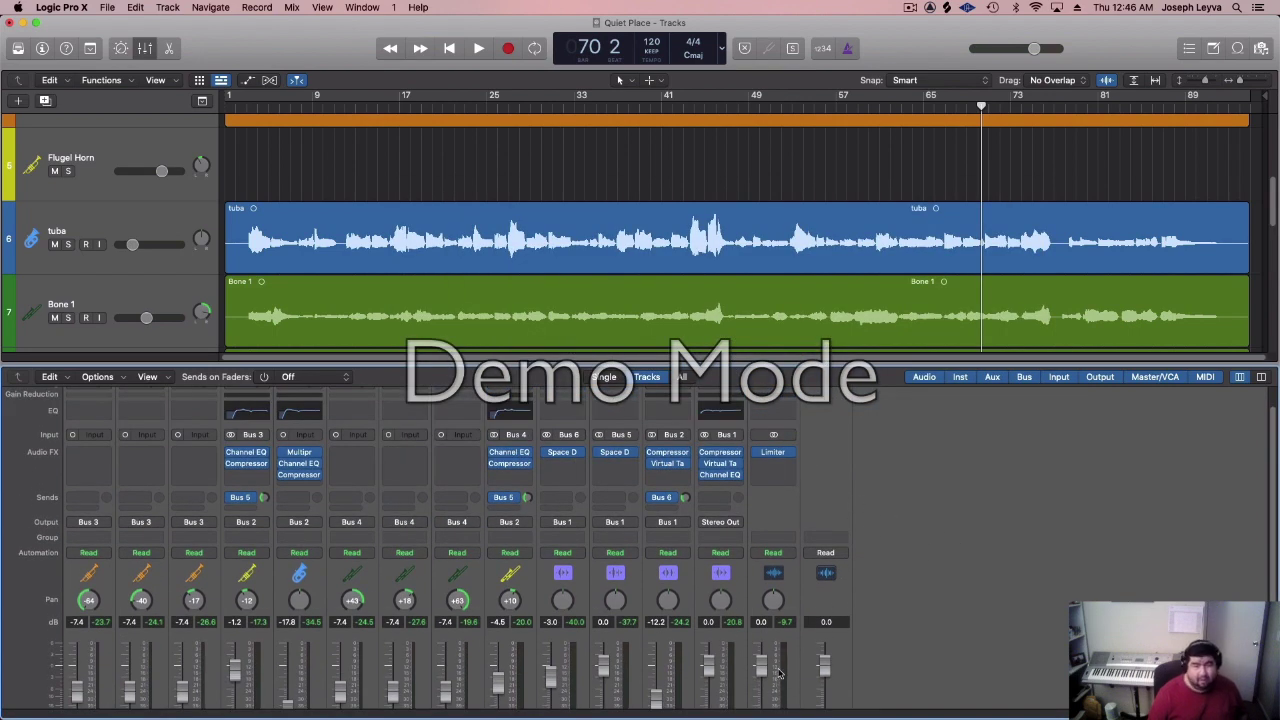
pyautogui.scroll(-3, 782, 668)
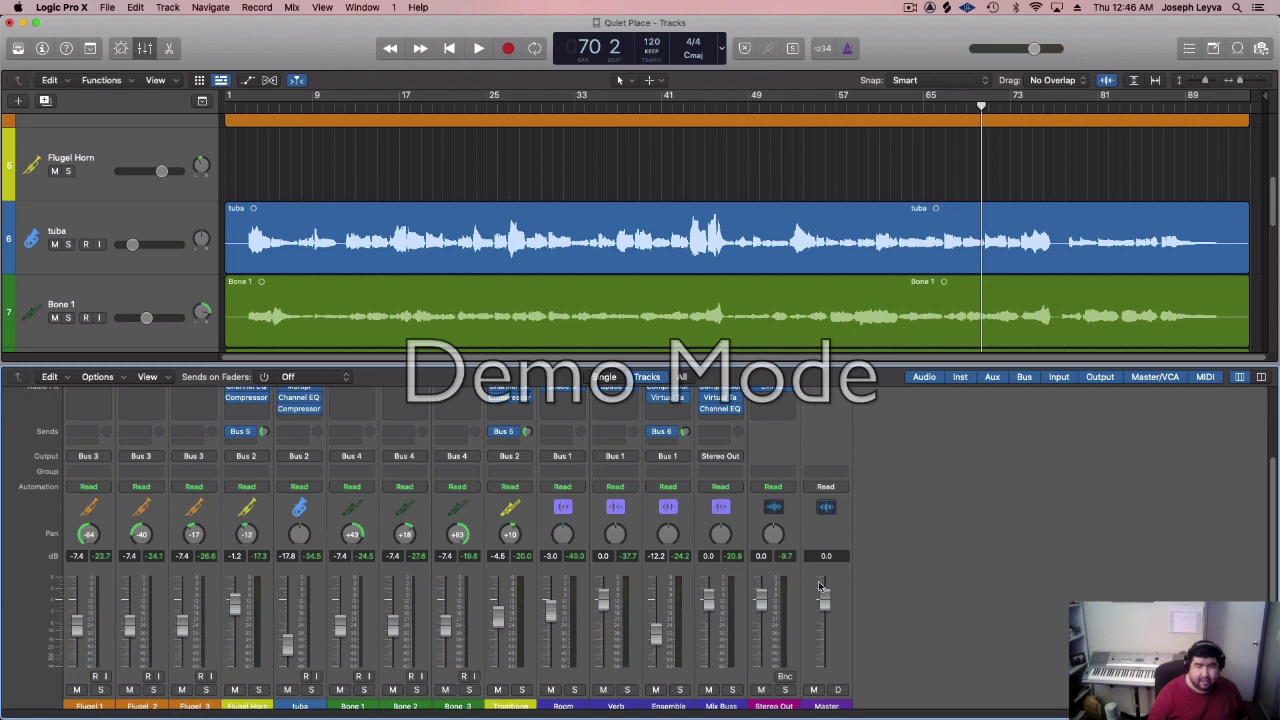
pyautogui.scroll(2, 885, 540)
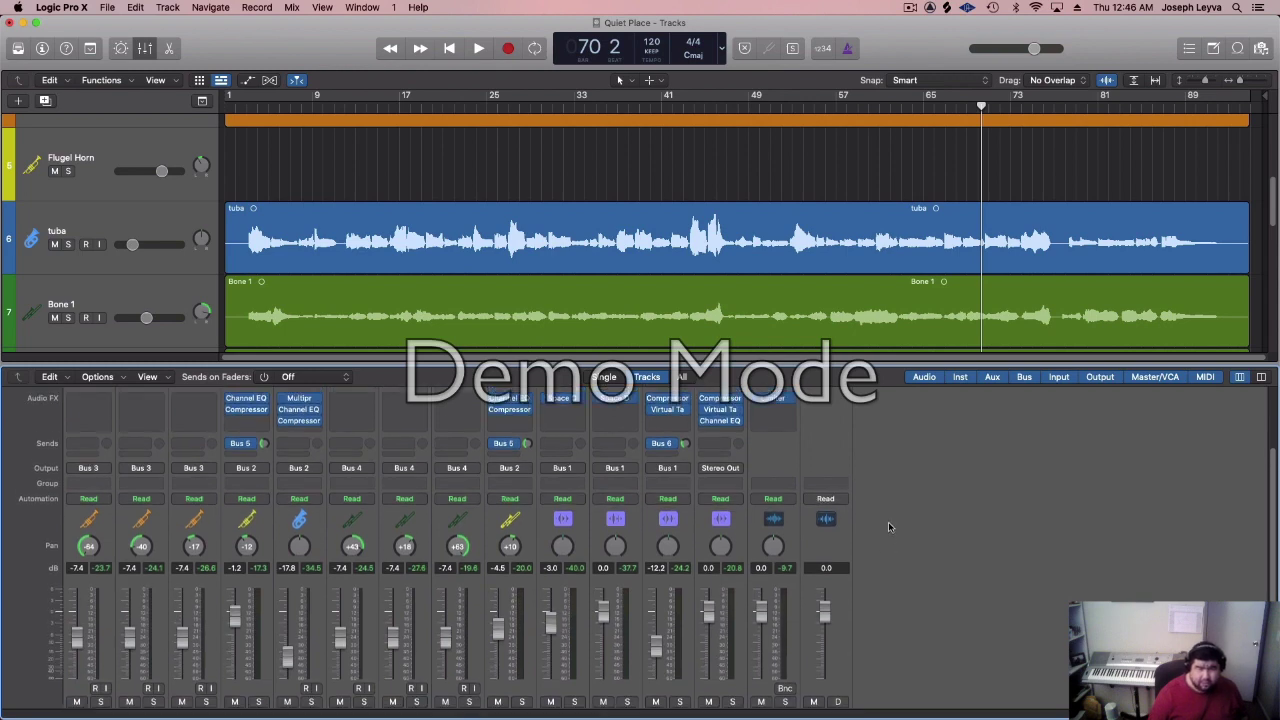
pyautogui.scroll(1, 887, 527)
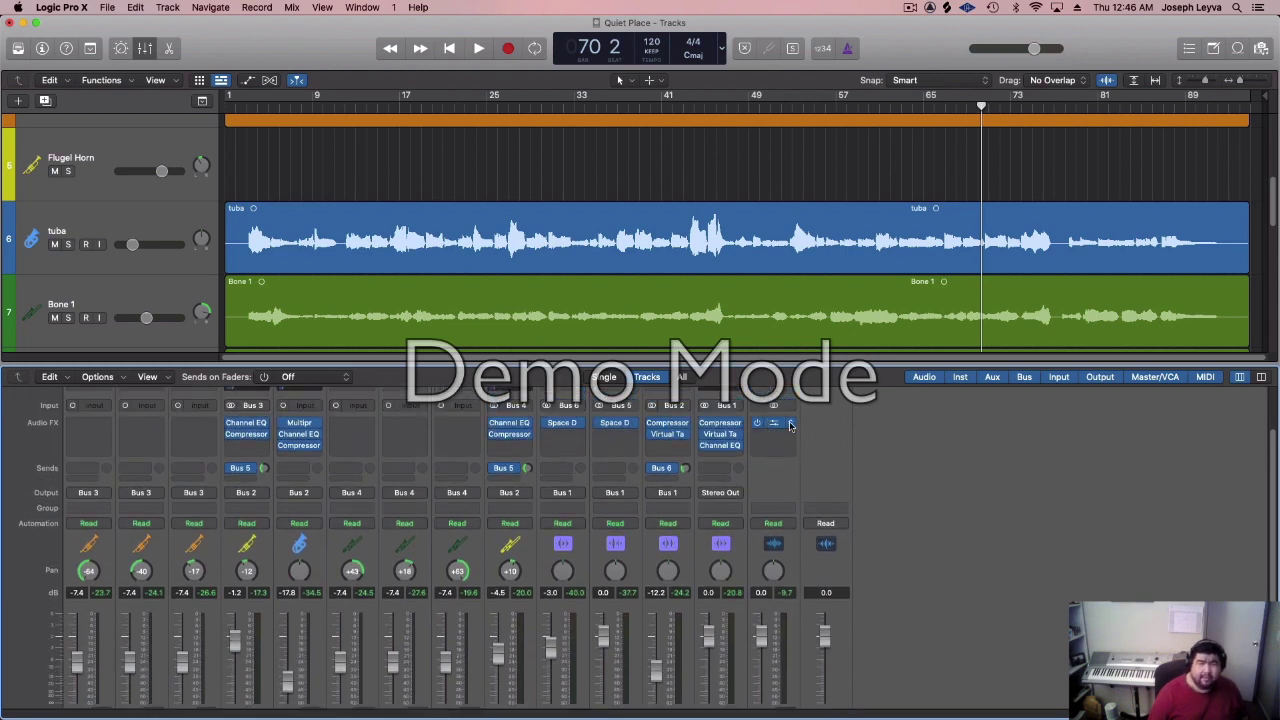
pyautogui.click(790, 425)
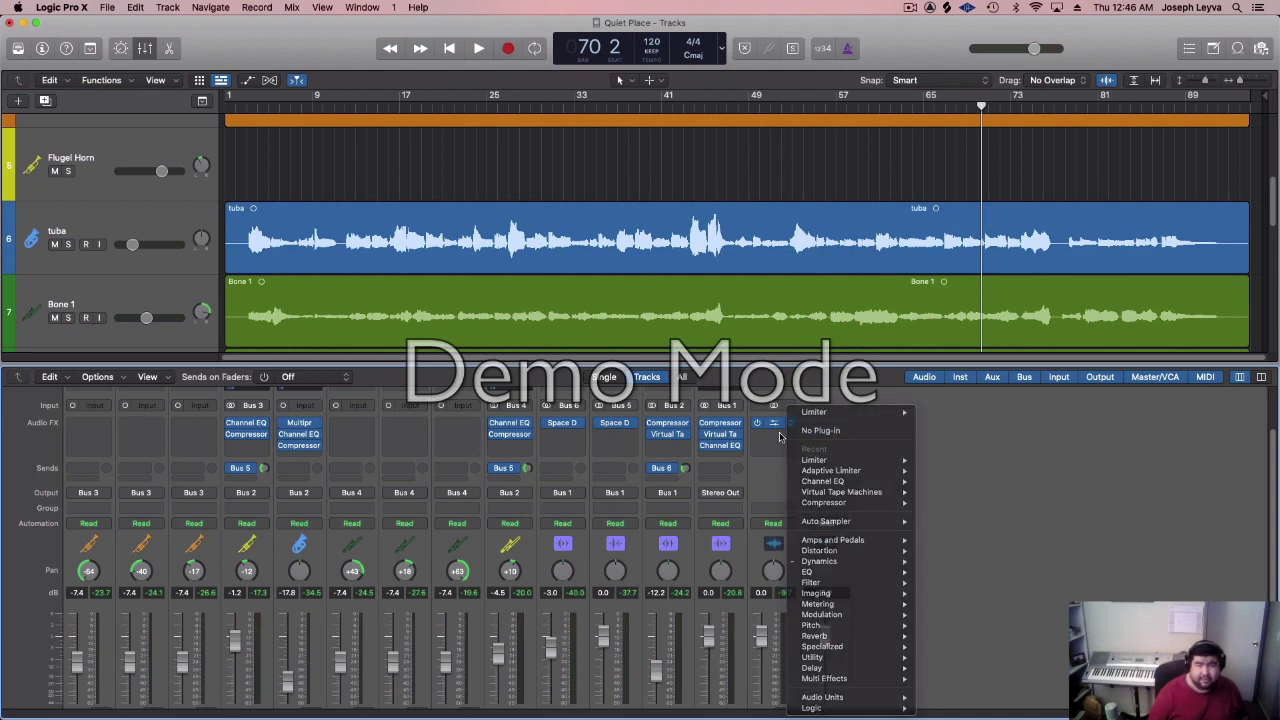
pyautogui.press('Escape')
pyautogui.scroll(-3, 795, 527)
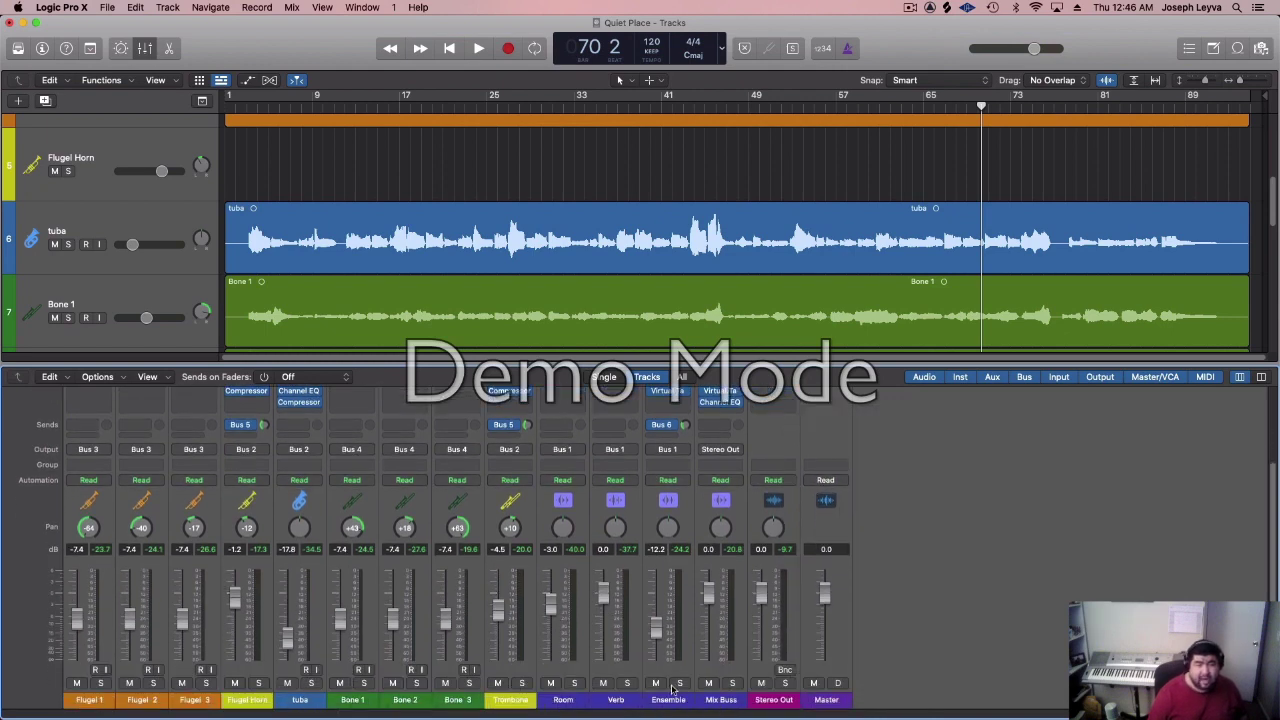
# - Clear the peak level readings on the mixer channels
pyautogui.scroll(1, 757, 598)
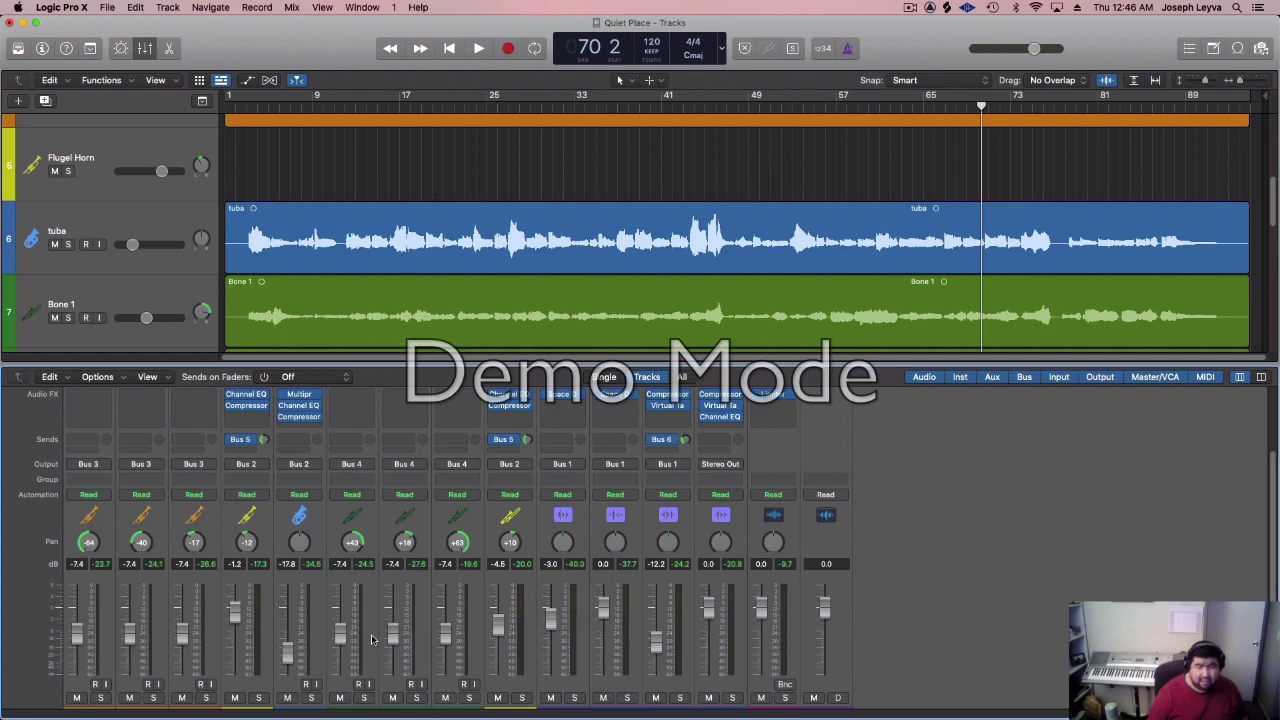
pyautogui.click(786, 566)
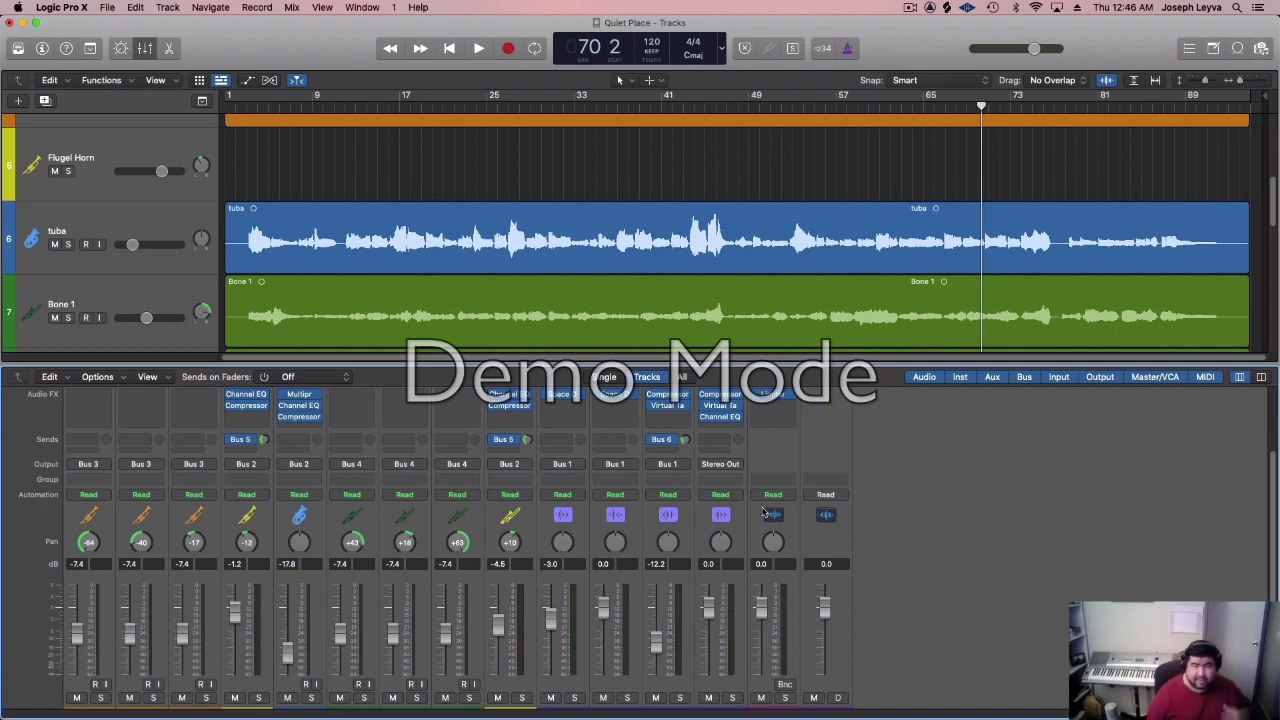
# - Remove the Virtual Tape Machines plug-in from Mix Buss and move the playhead to bar 36
pyautogui.scroll(1, 800, 550)
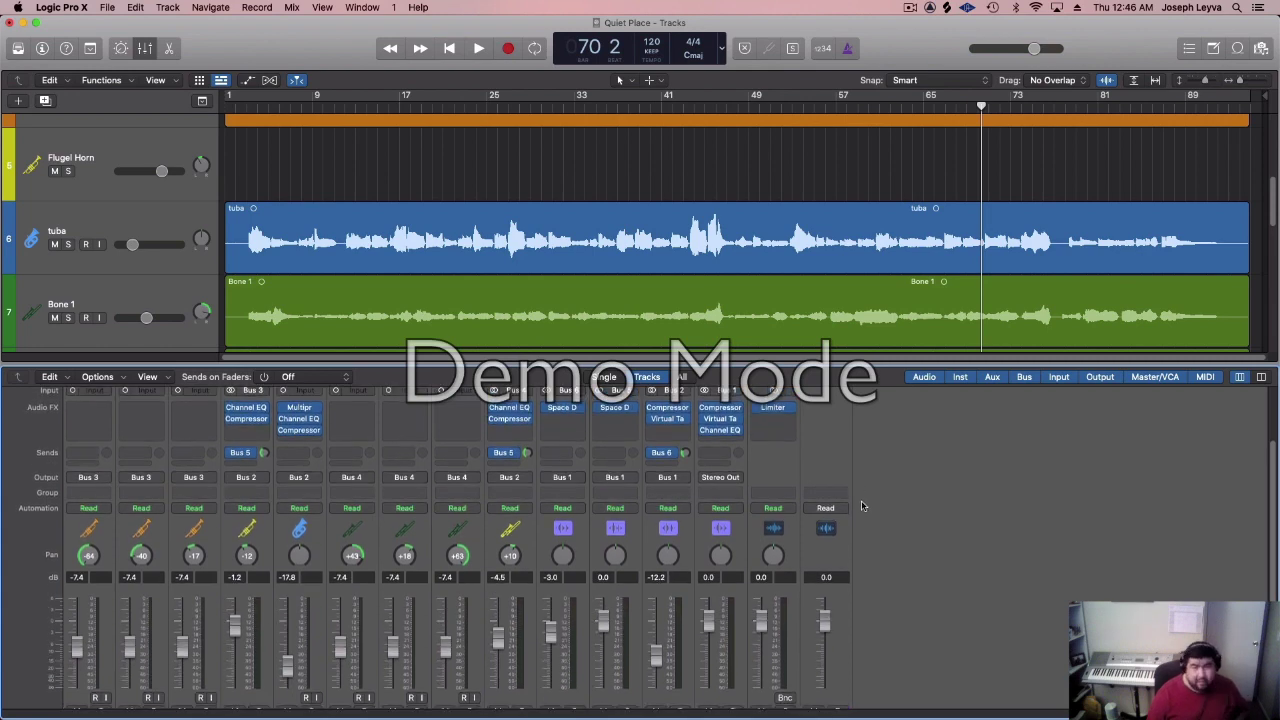
pyautogui.scroll(1, 855, 500)
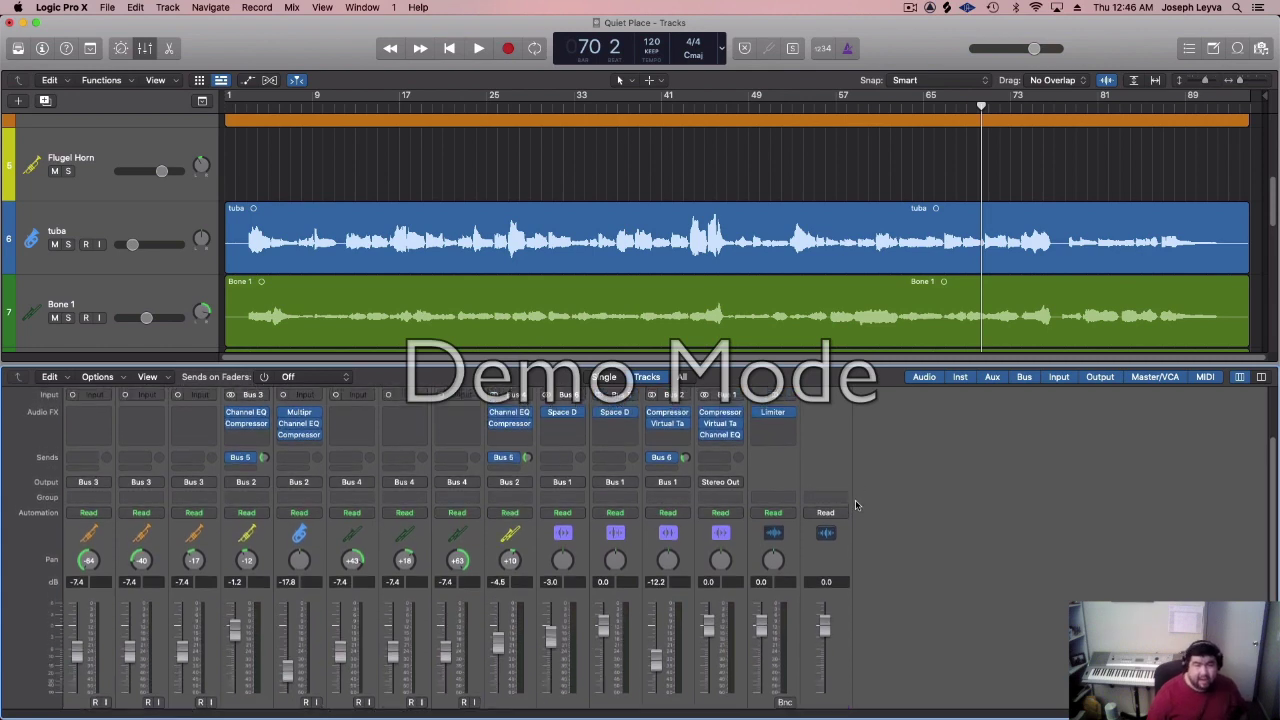
pyautogui.click(737, 431)
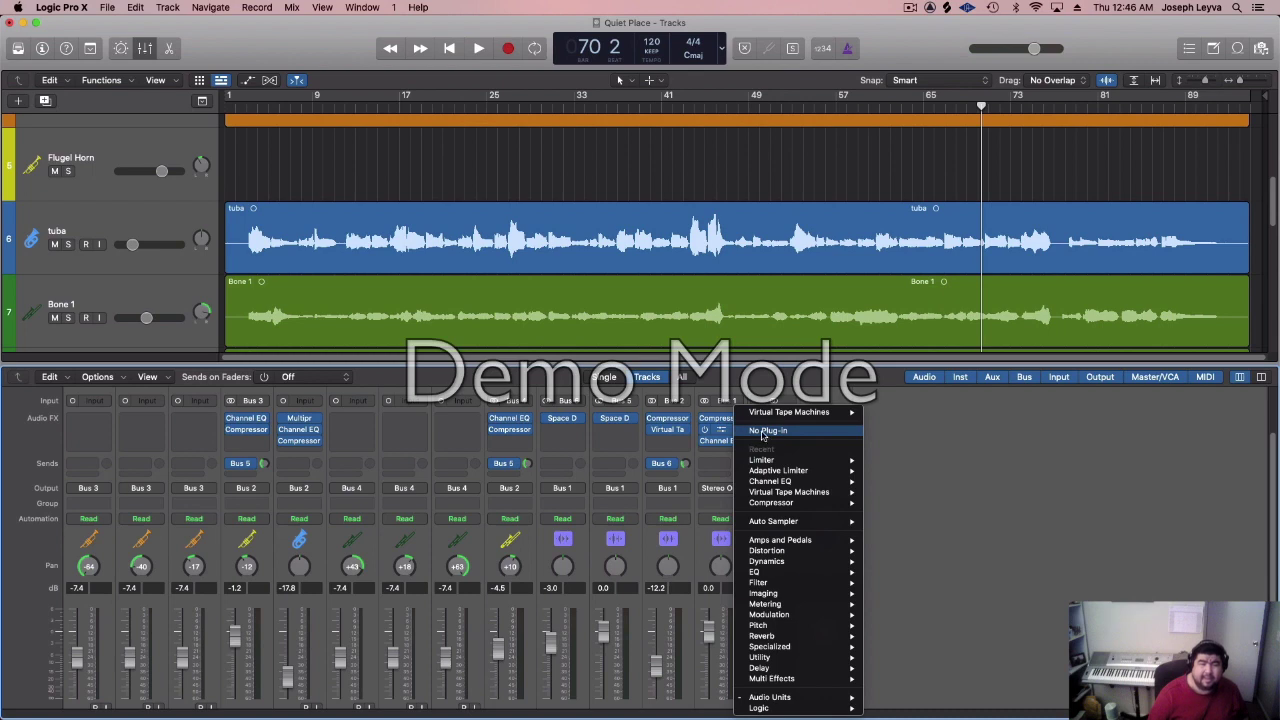
pyautogui.click(765, 431)
pyautogui.press('super+z')
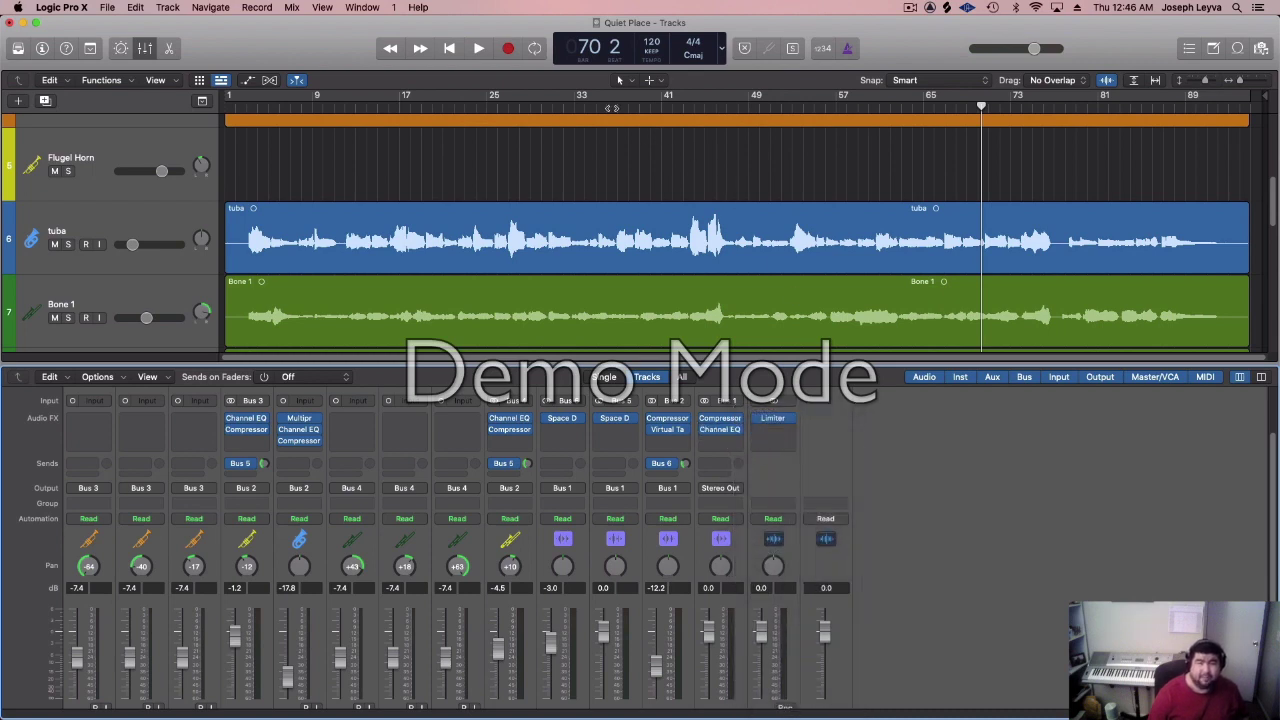
pyautogui.click(611, 104)
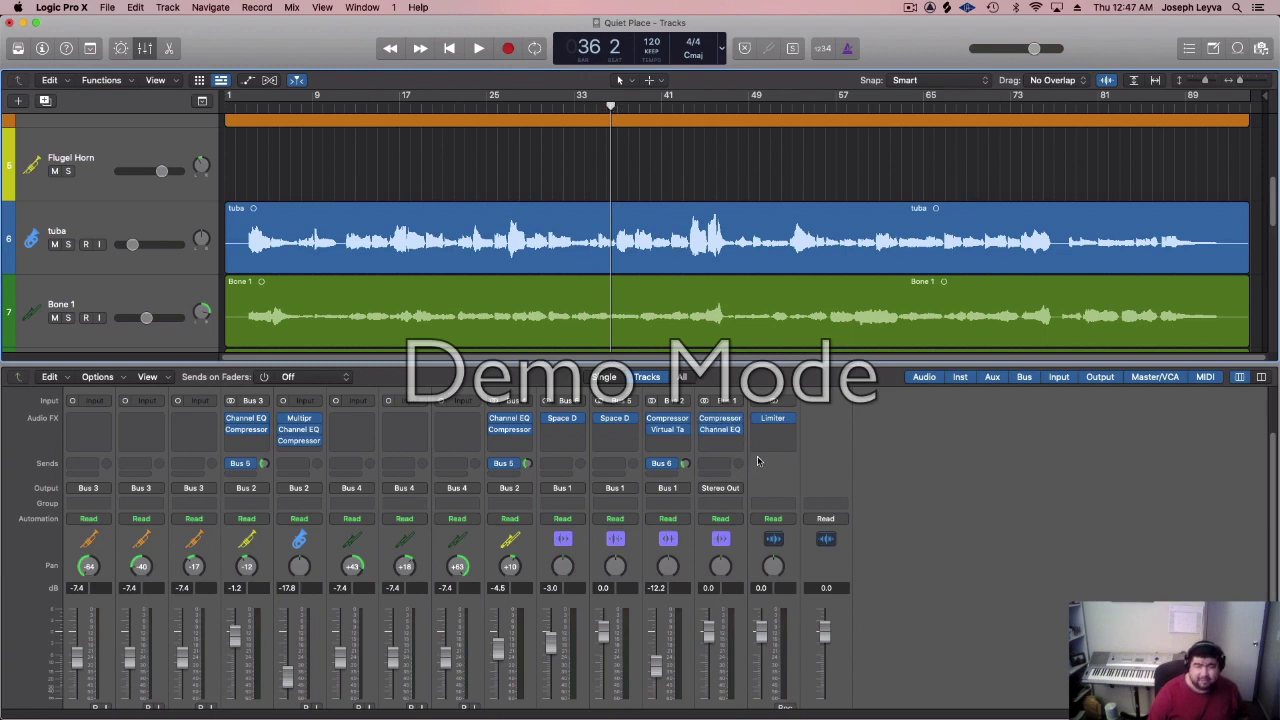
# - Play the mix from bar 36 and copy Virtual Tape Machines from Ensemble to the top of Mix Buss's inserts
pyautogui.press('space')
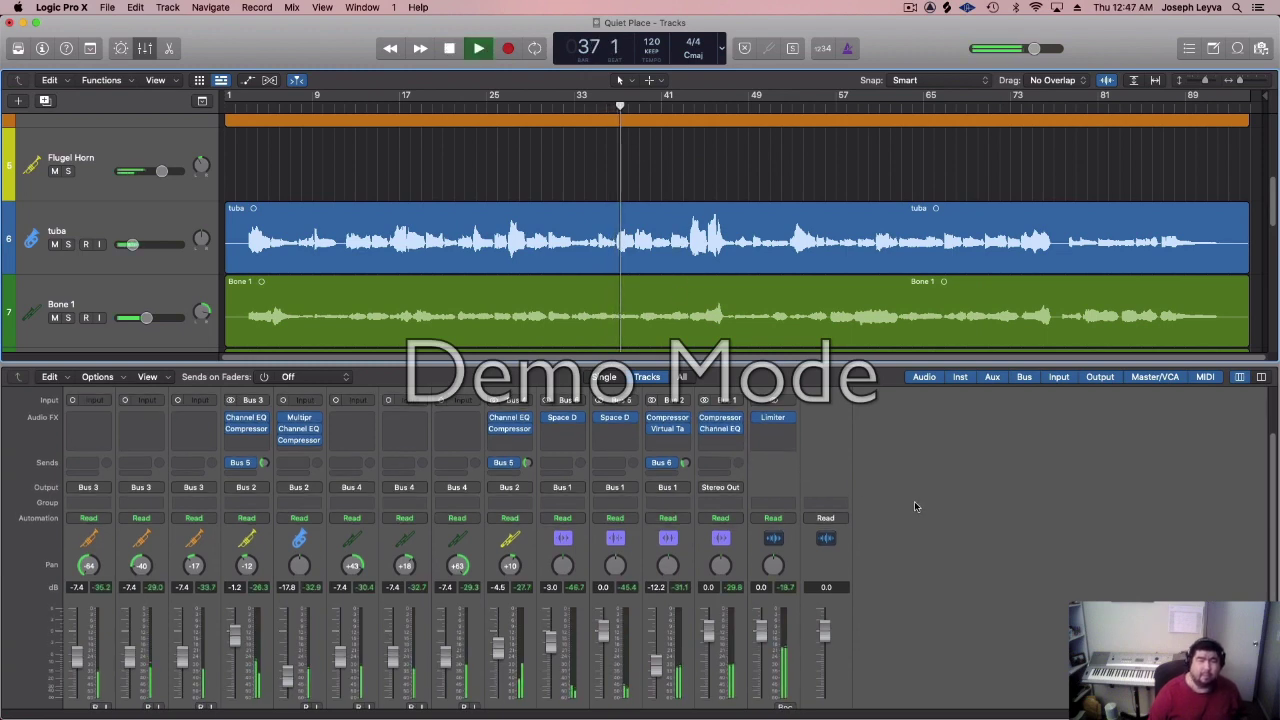
pyautogui.scroll(-1, 914, 505)
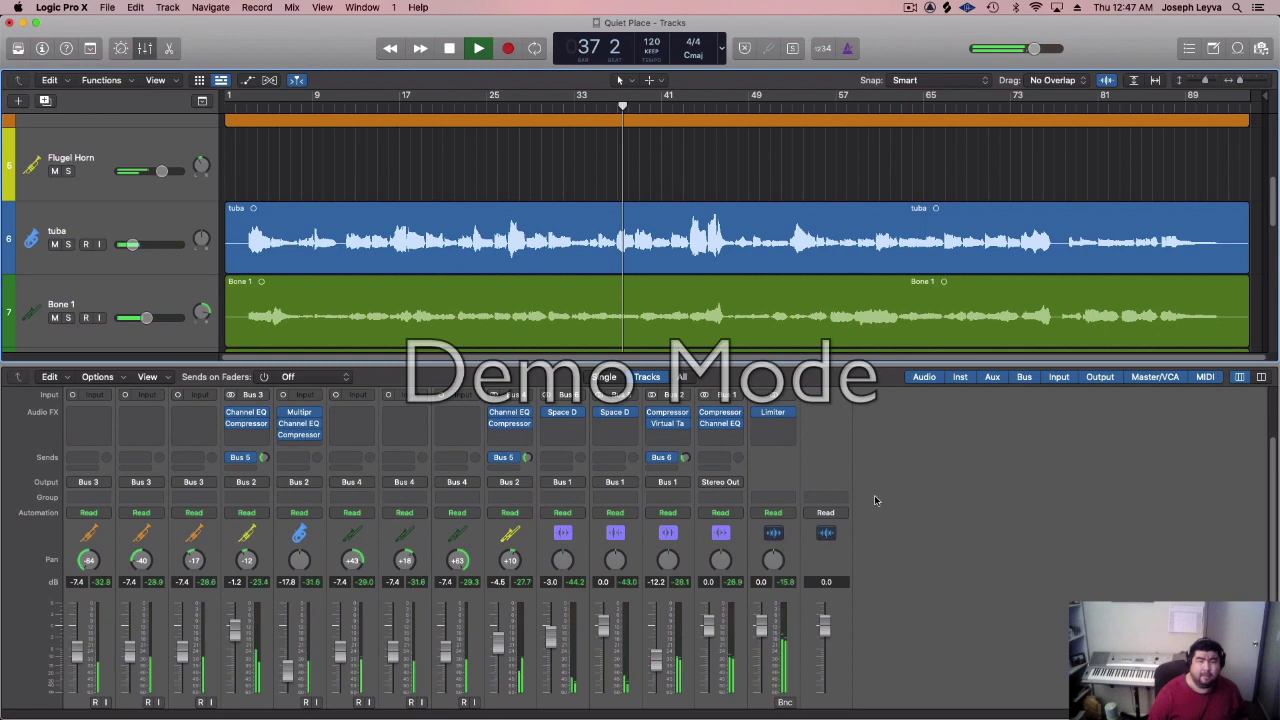
pyautogui.click(731, 435)
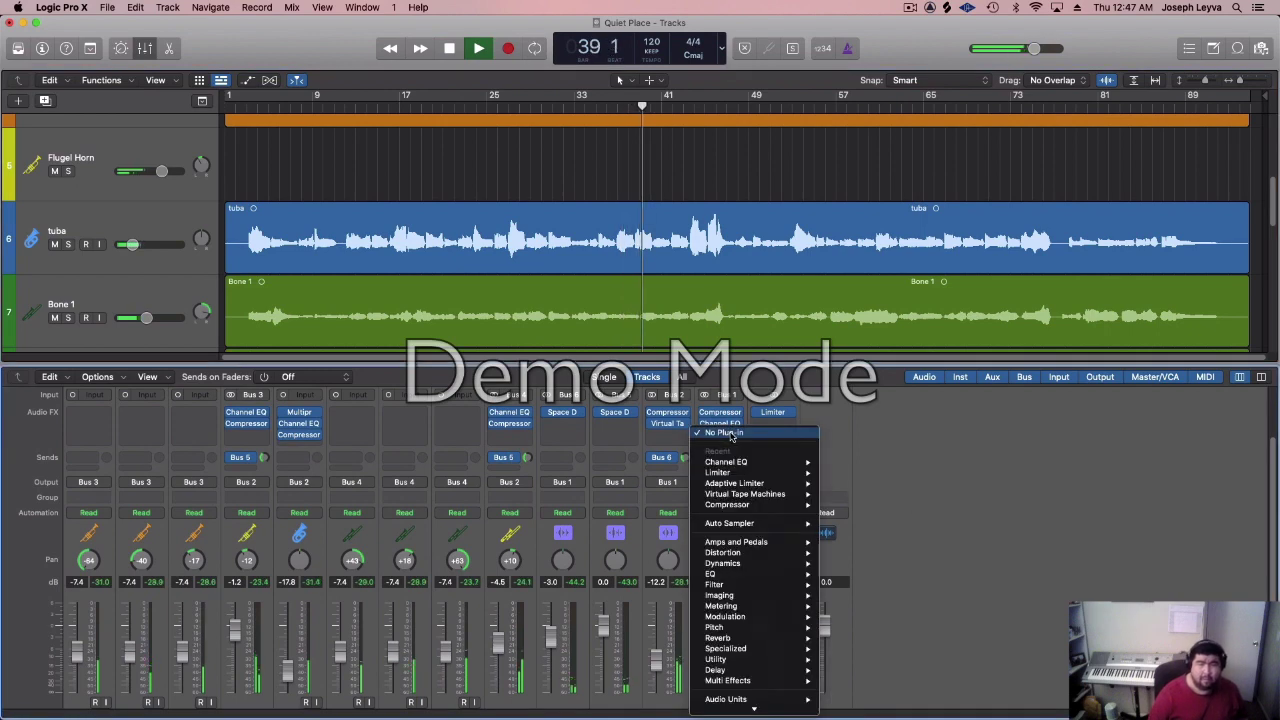
pyautogui.click(895, 438)
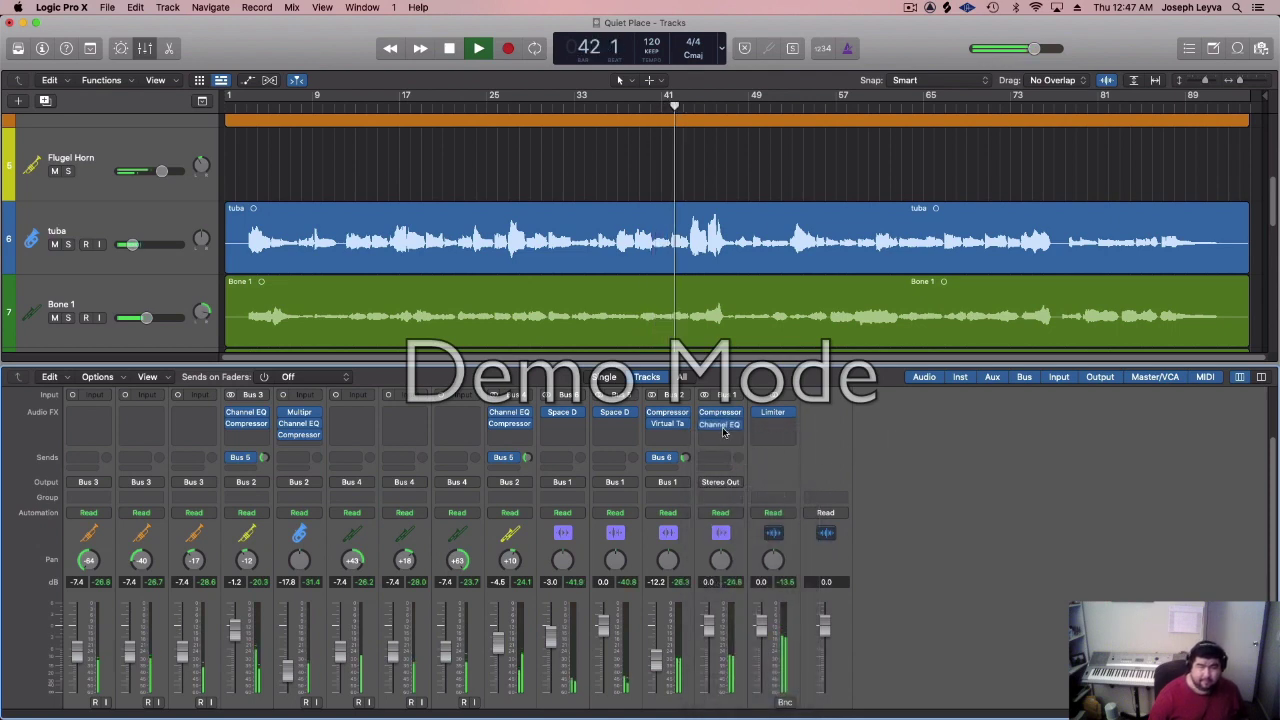
pyautogui.moveTo(723, 432); pyautogui.dragTo(670, 427)
pyautogui.press('space')
pyautogui.press('space')
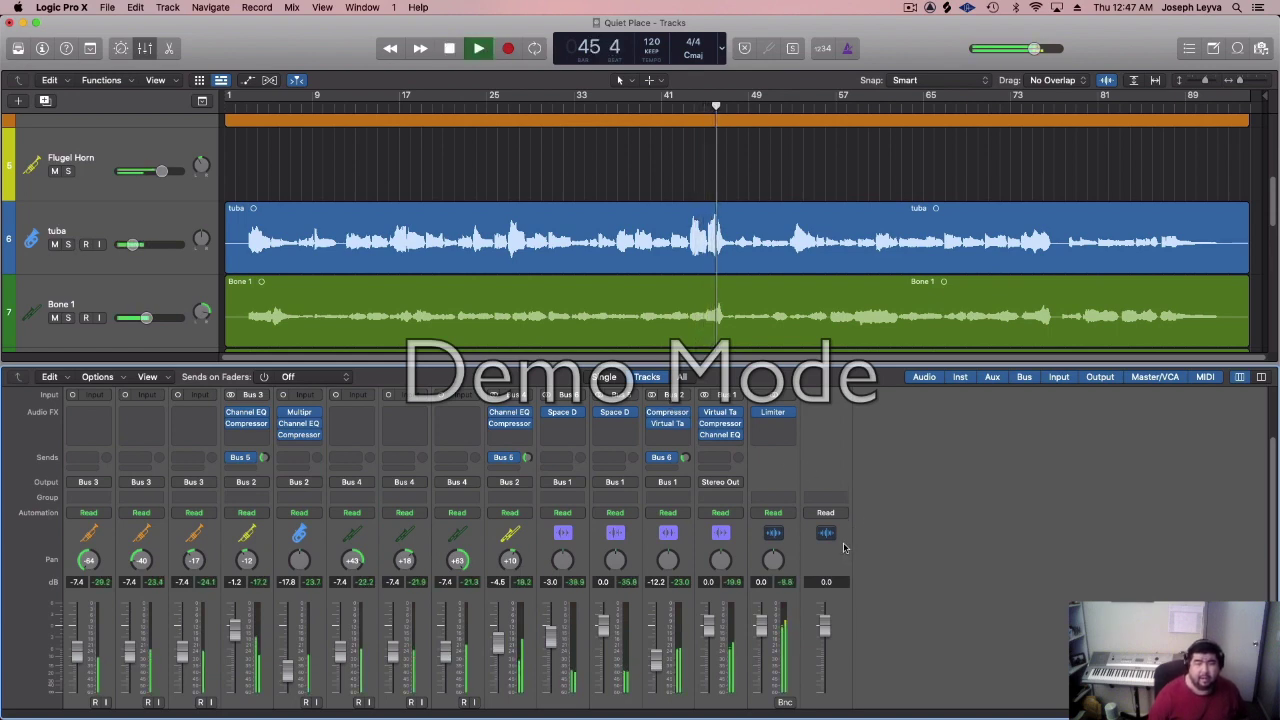
# - Check the Stereo Out Limiter while the mix plays, close it, and stop playback
pyautogui.click(778, 412)
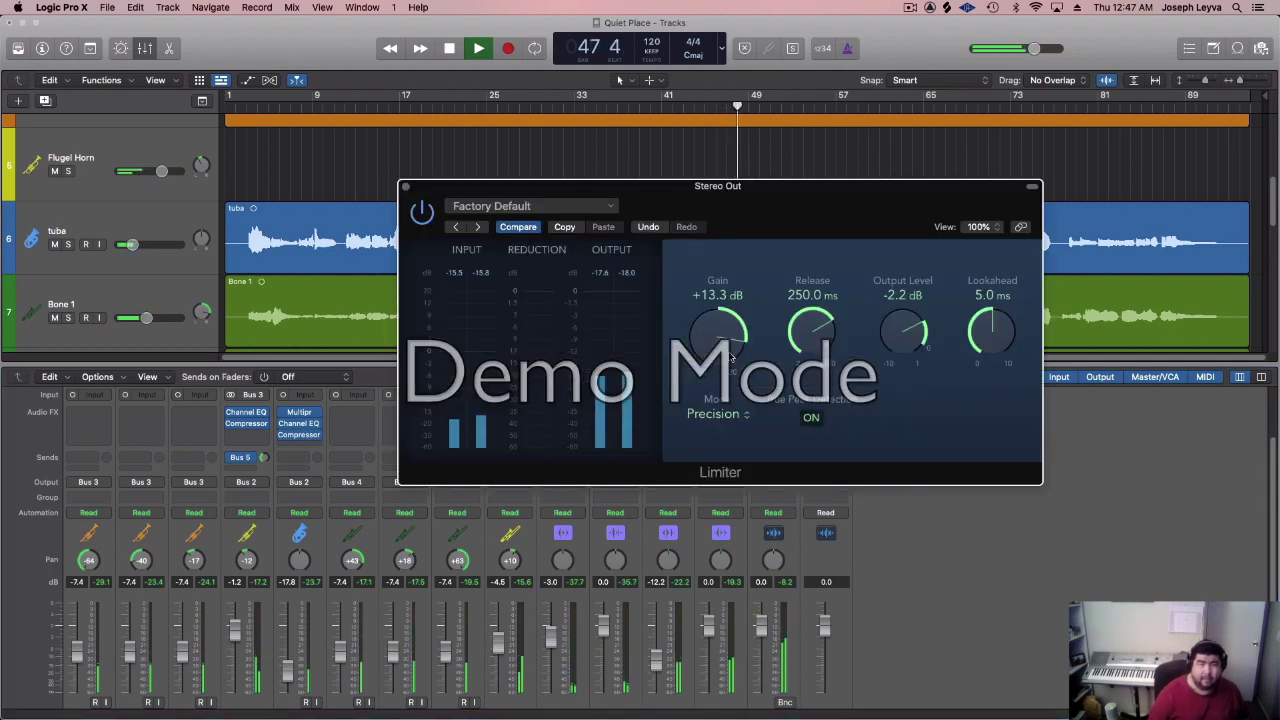
pyautogui.click(405, 187)
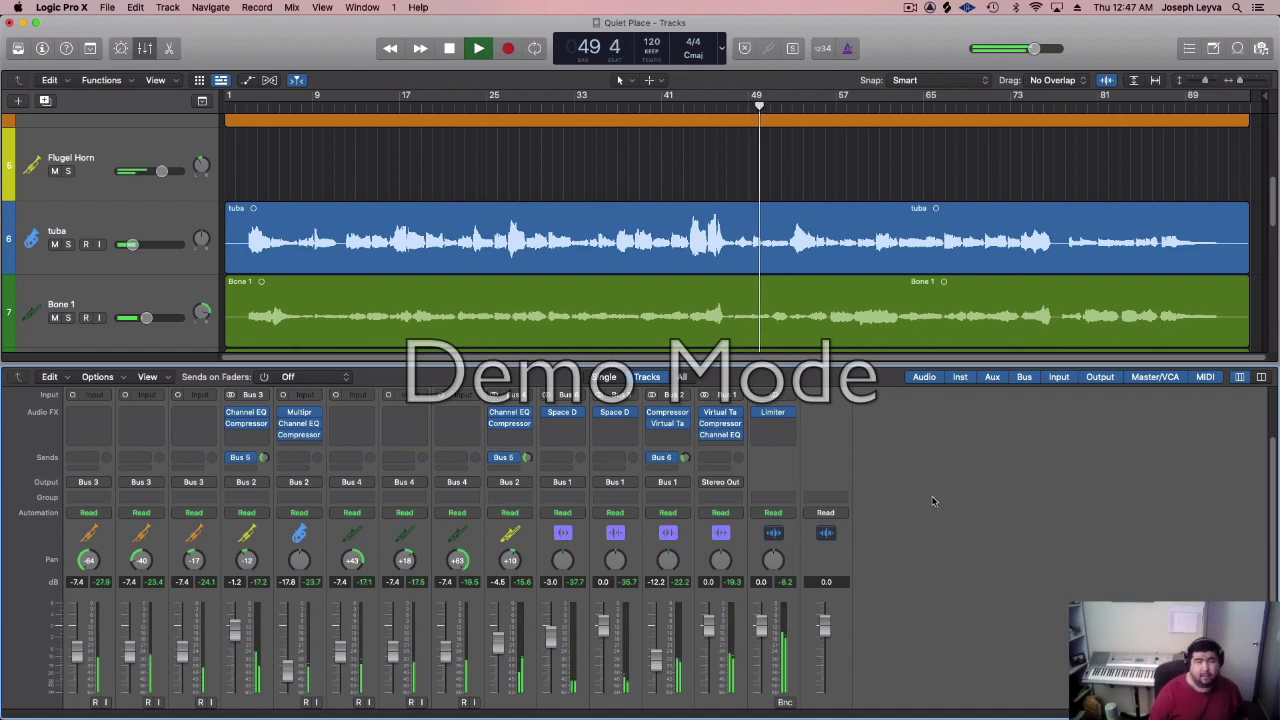
pyautogui.press('space')
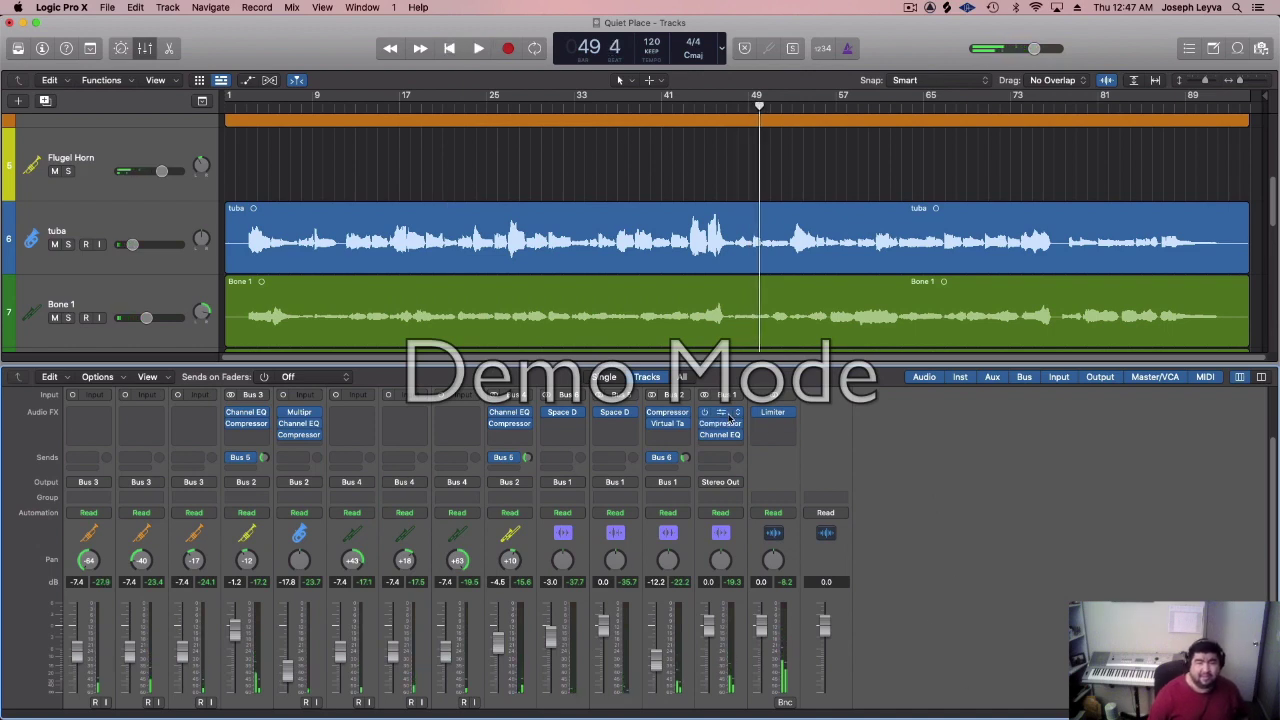
# - Remove the copied Virtual Tape Machines from Mix Buss and play the mix briefly to compare
pyautogui.click(737, 415)
pyautogui.click(766, 431)
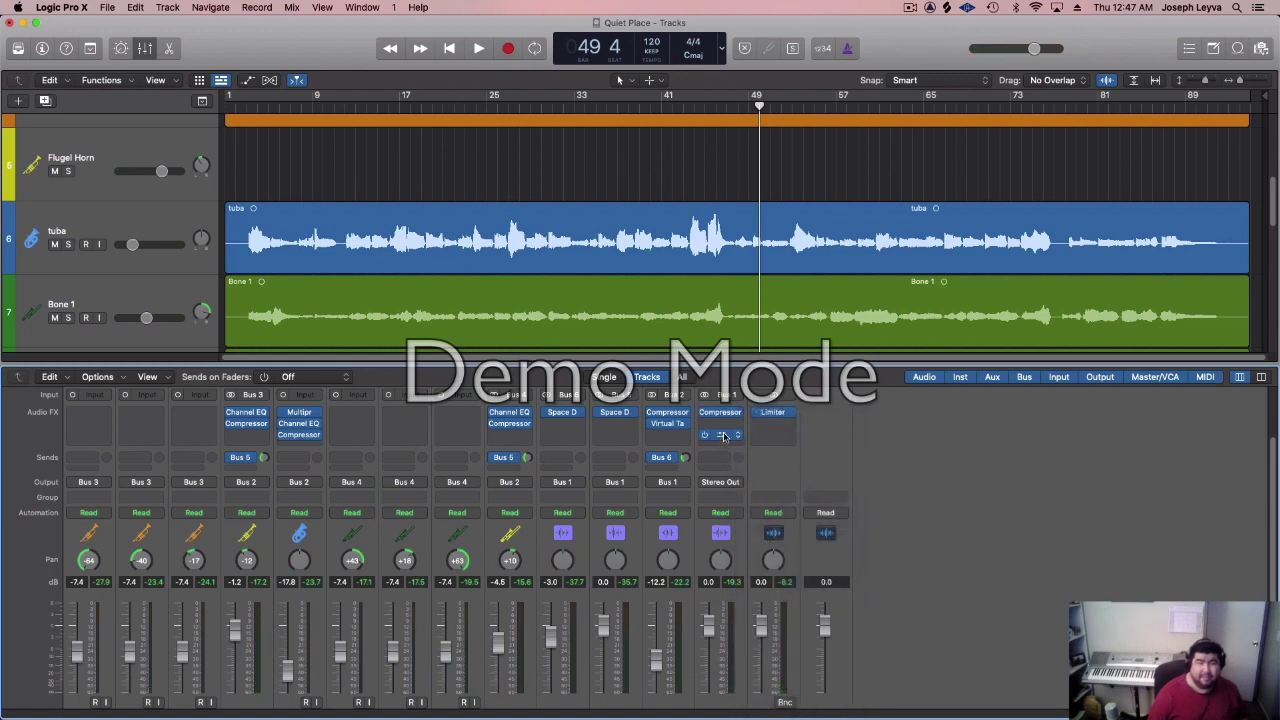
pyautogui.press('space')
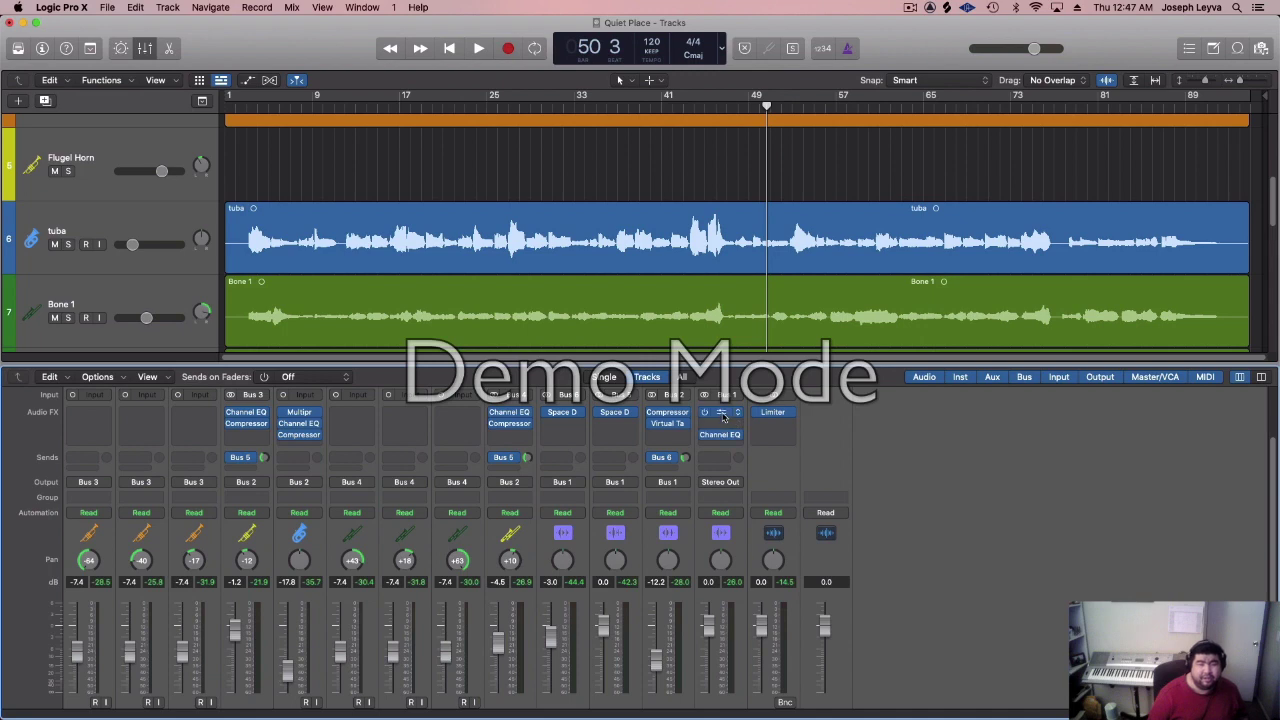
# - Try Virtual Tape Machines at the top of Mix Buss again, adjusting its input and output levels and playing briefly
pyautogui.moveTo(722, 413); pyautogui.dragTo(723, 421)
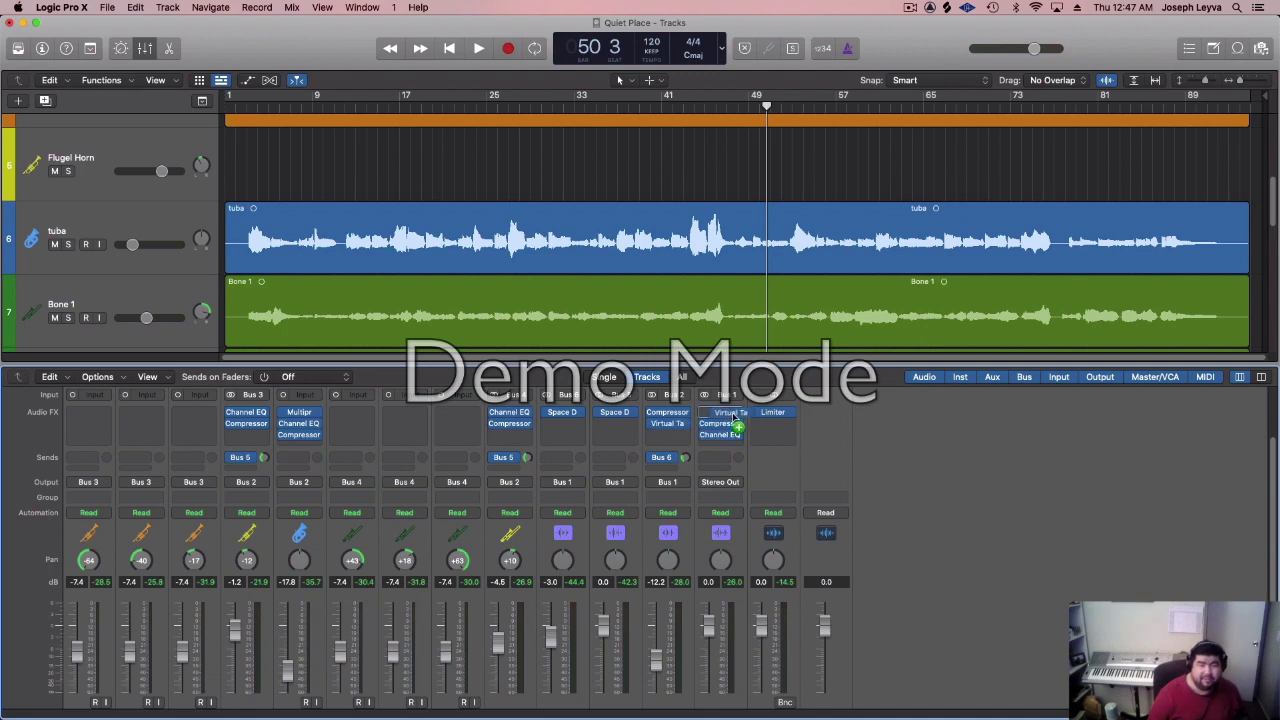
pyautogui.click(722, 414)
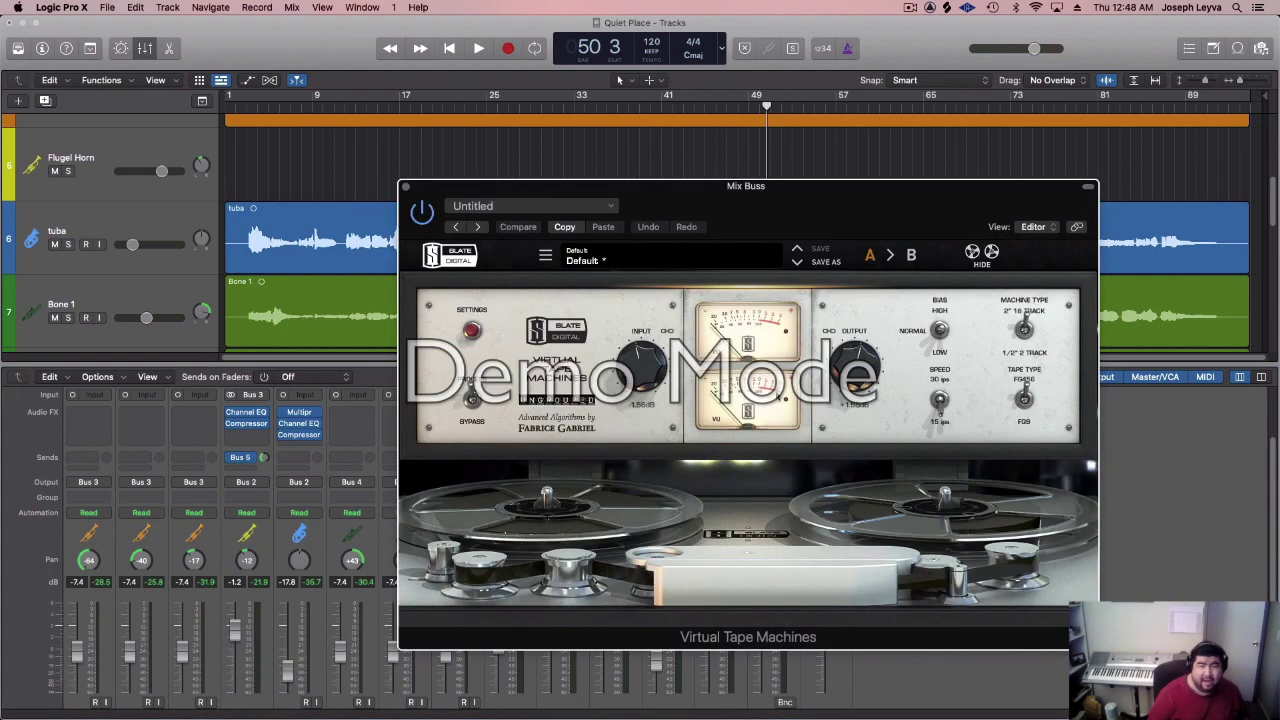
pyautogui.moveTo(855, 372)
pyautogui.mouseDown()
pyautogui.moveTo(843, 418)
pyautogui.moveTo(856, 359)
pyautogui.mouseUp()
pyautogui.press('space')
pyautogui.press('space')
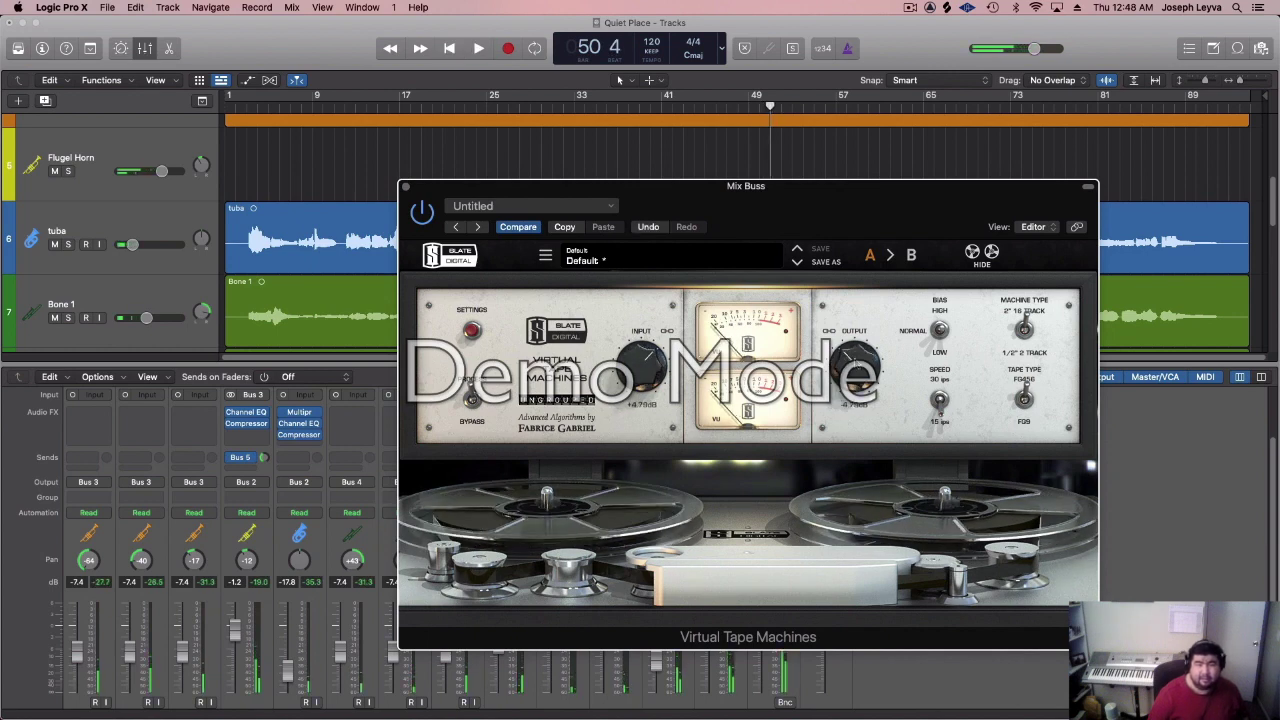
pyautogui.press('space')
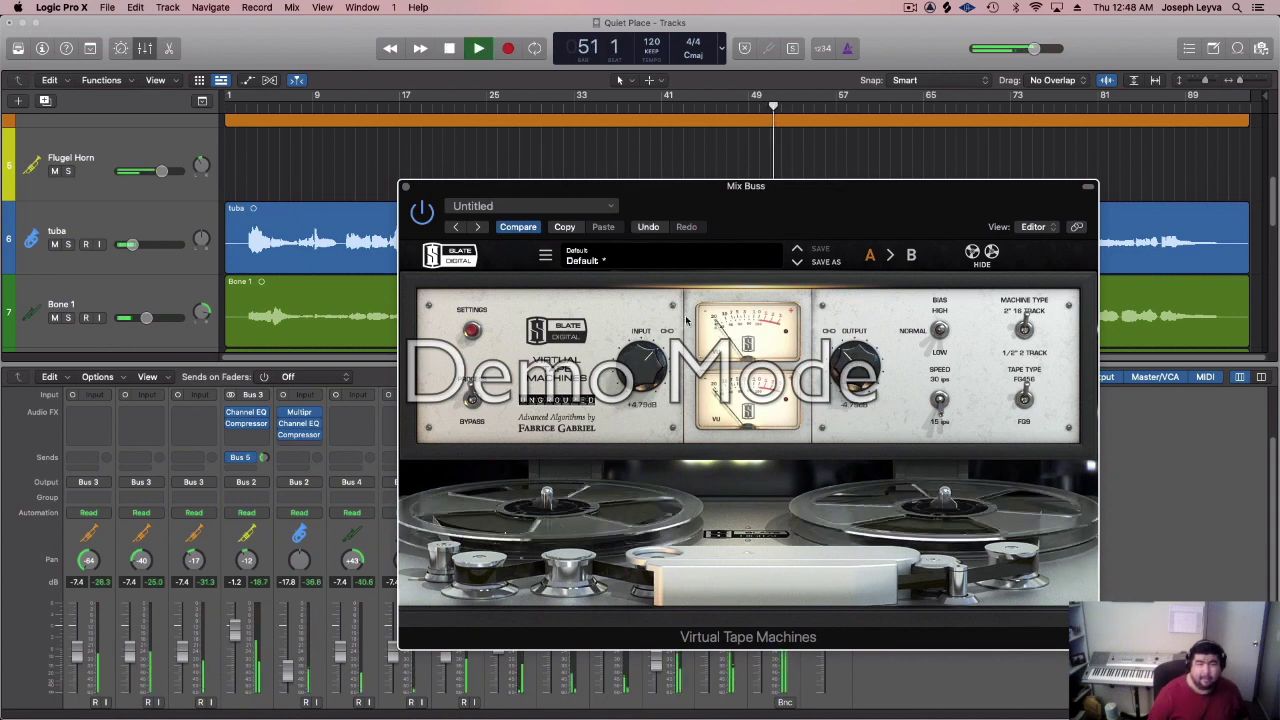
pyautogui.click(405, 187)
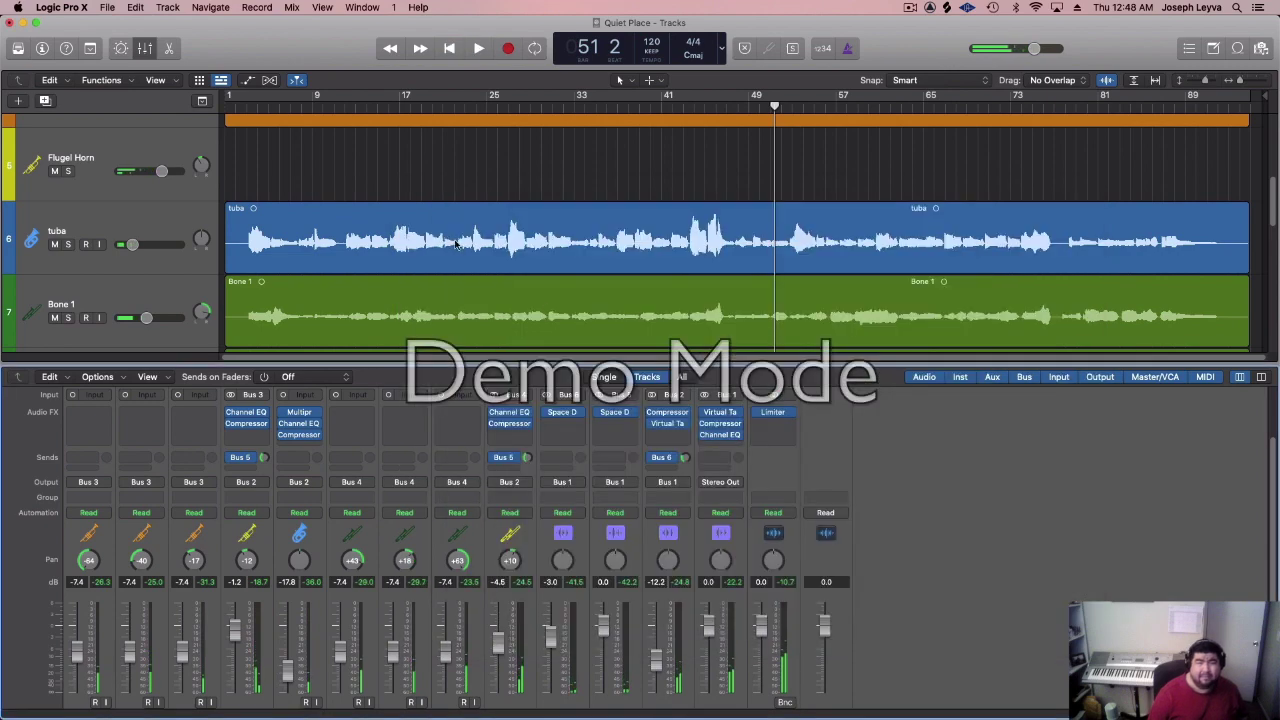
# - Remove Virtual Tape Machines from Mix Buss, keeping only the Compressor and Channel EQ
pyautogui.click(740, 412)
pyautogui.click(855, 441)
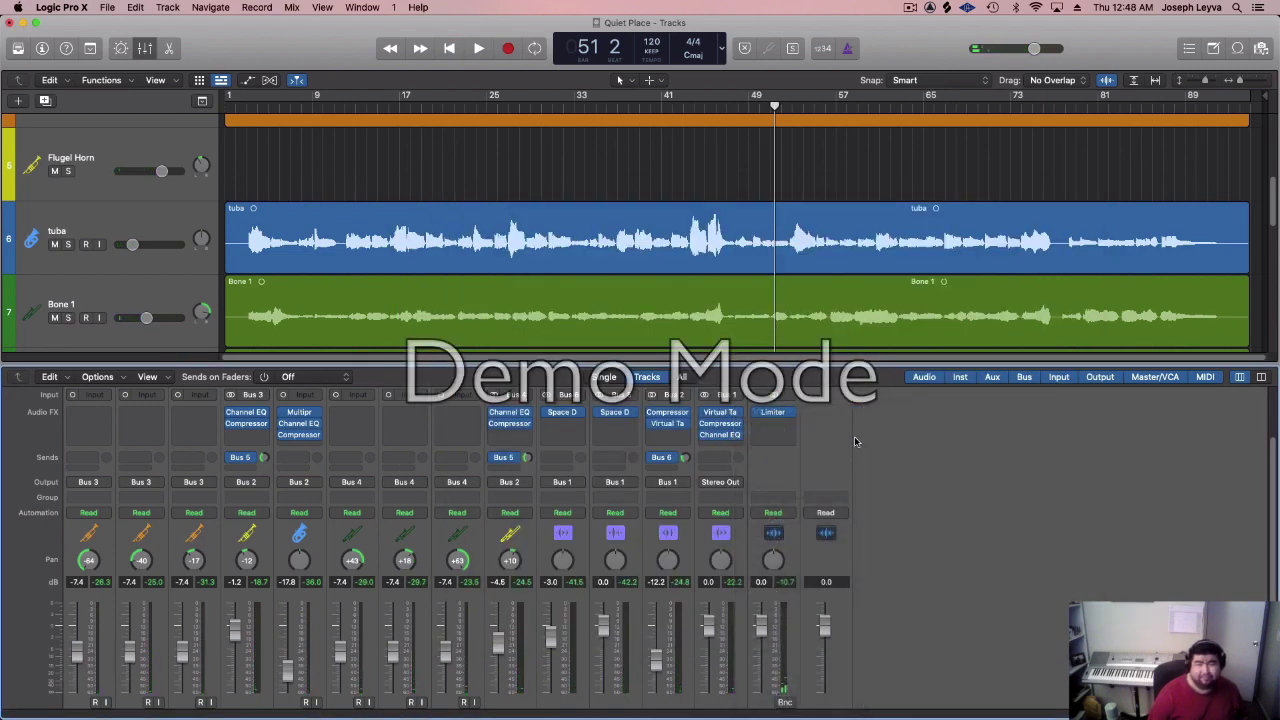
pyautogui.moveTo(720, 425)
pyautogui.mouseDown()
pyautogui.moveTo(720, 412)
pyautogui.moveTo(718, 423)
pyautogui.mouseUp()
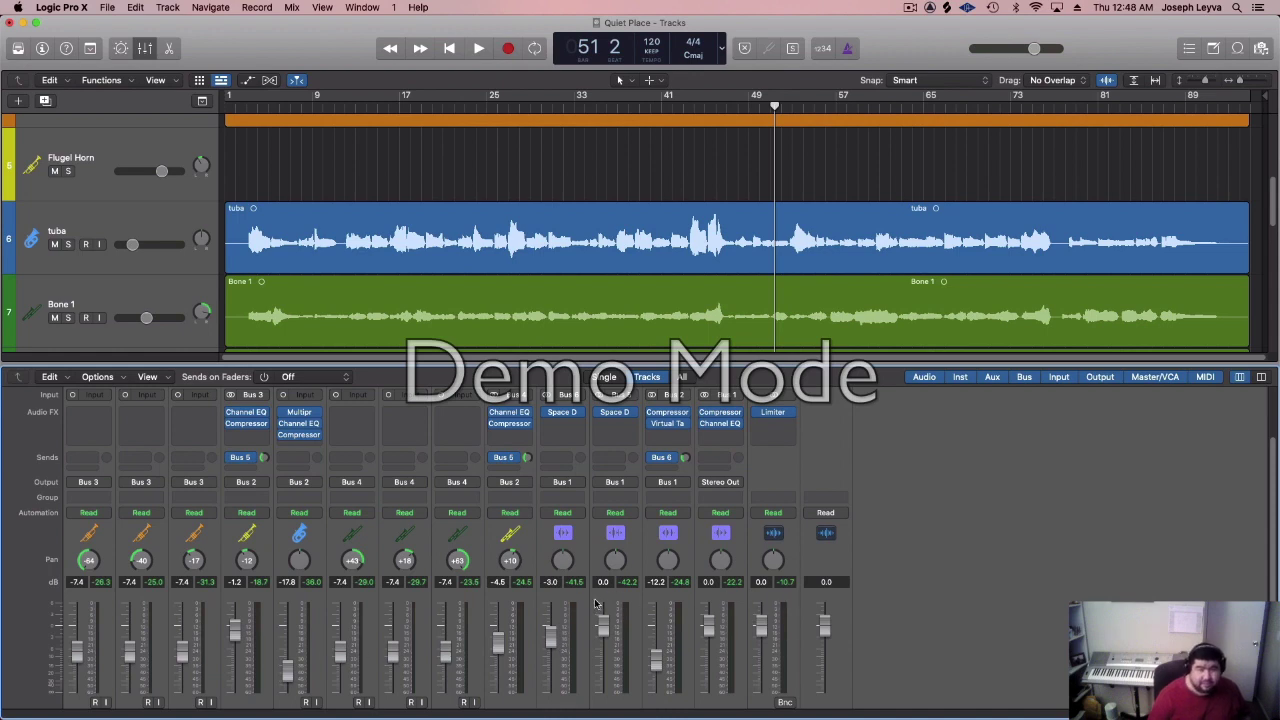
# - Hide the mixer and slightly reduce the track height so more tracks fit in the arrangement
pyautogui.scroll(-2, 498, 625)
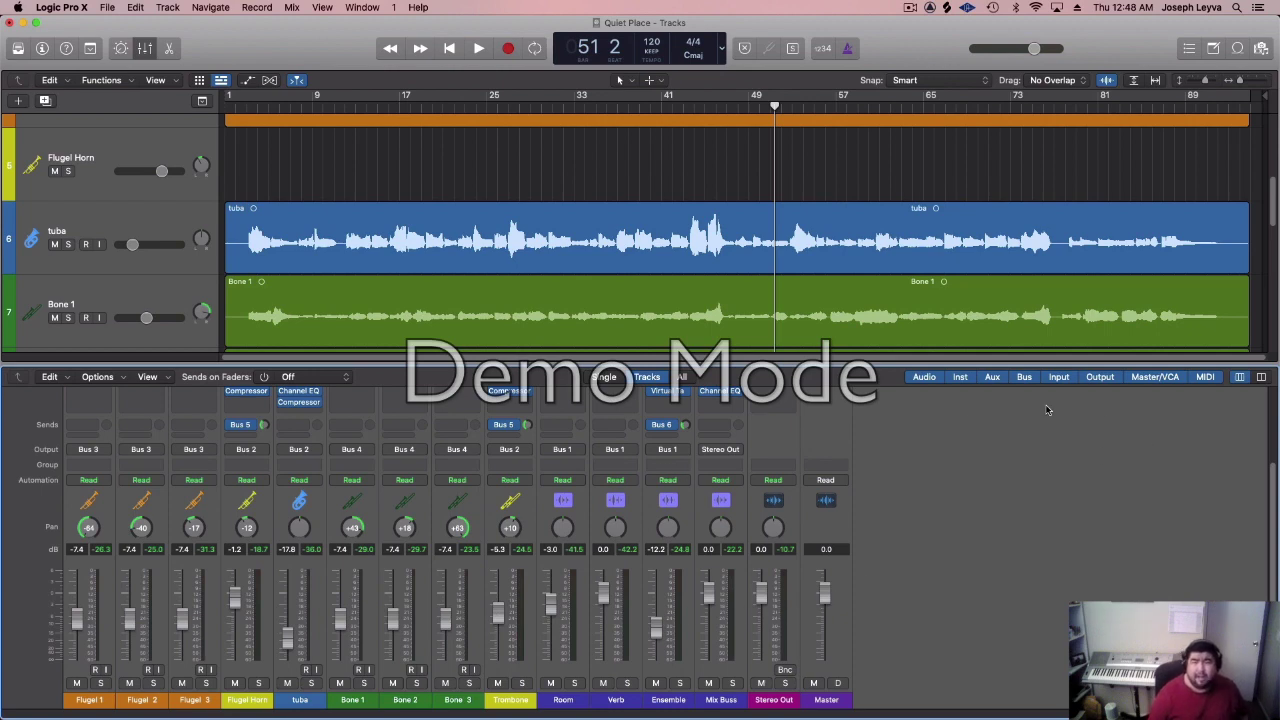
pyautogui.moveTo(896, 365); pyautogui.dragTo(1000, 715)
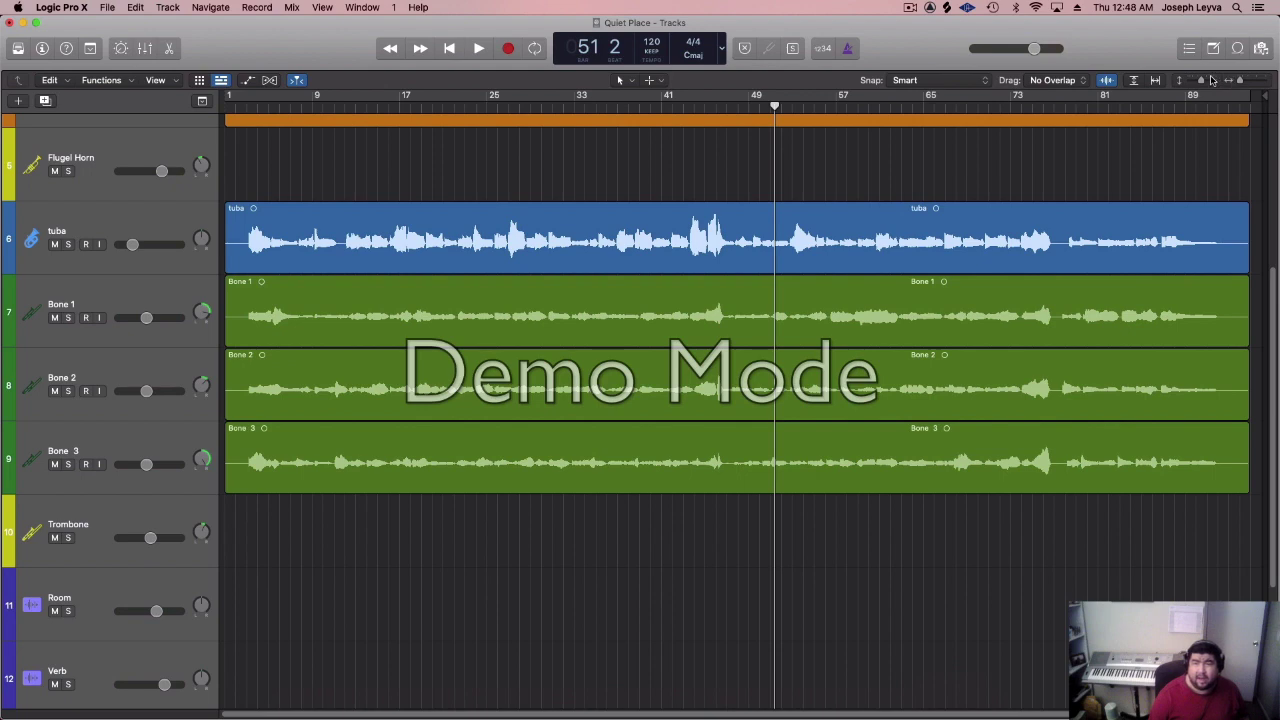
pyautogui.moveTo(1203, 82); pyautogui.dragTo(1205, 82)
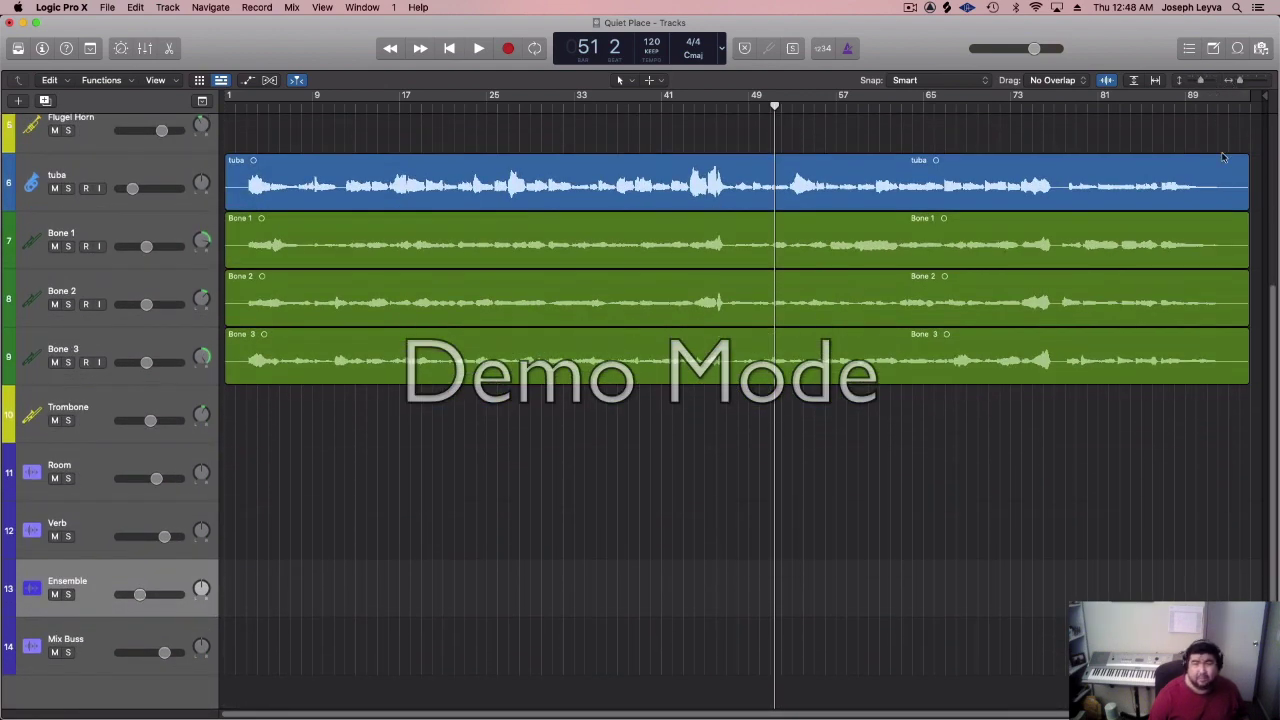
pyautogui.scroll(5, 815, 253)
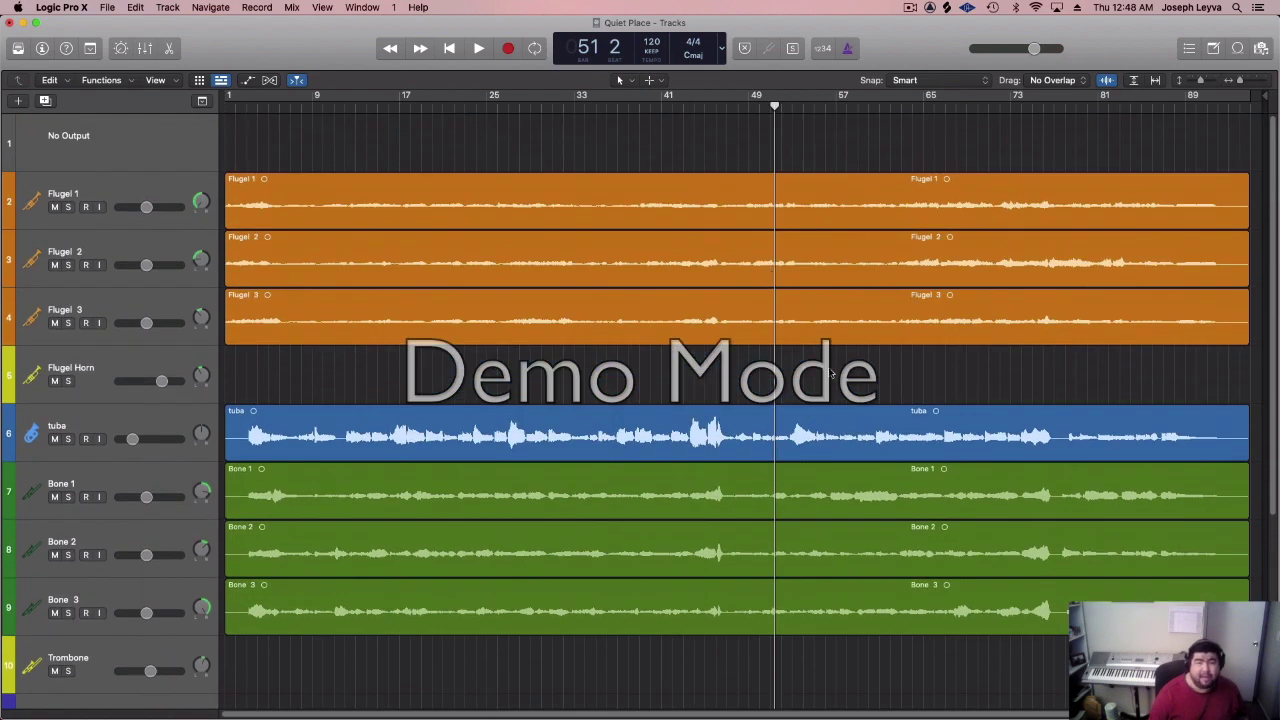
# - Move the playhead to bar 77 and reopen the mixer showing the channels' inserts, sends and faders
pyautogui.click(1063, 107)
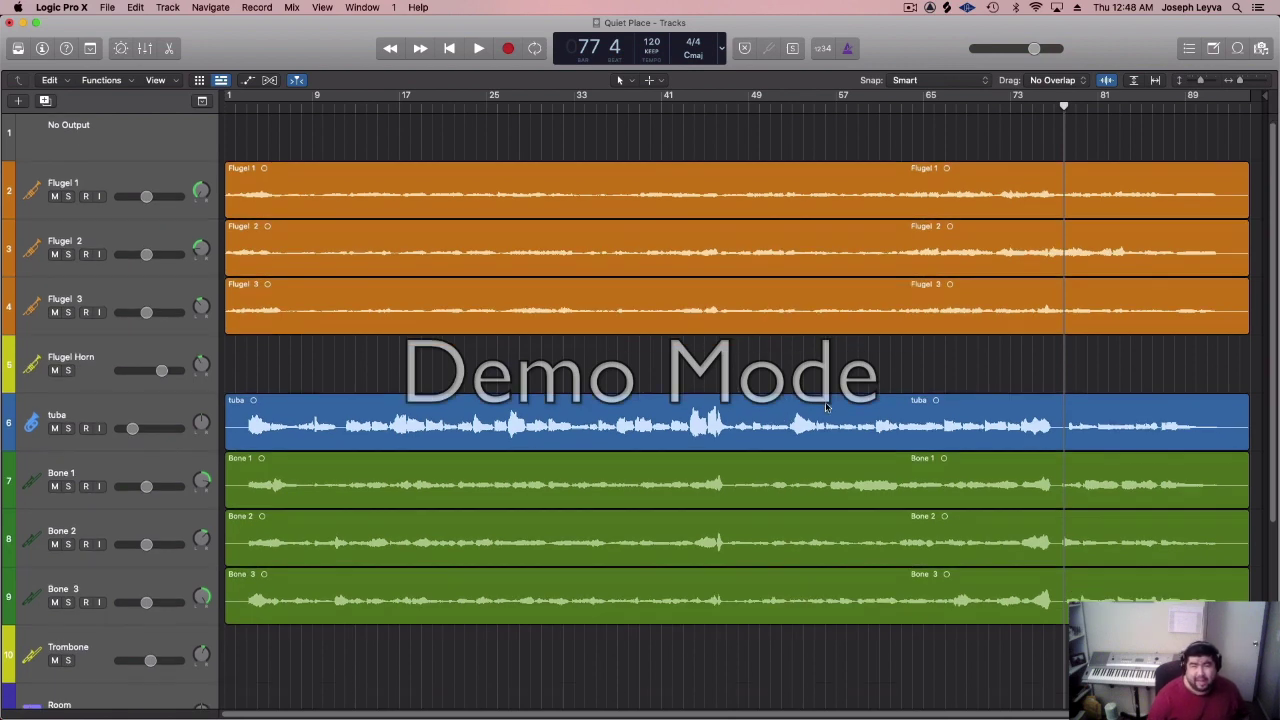
pyautogui.scroll(-5, 825, 402)
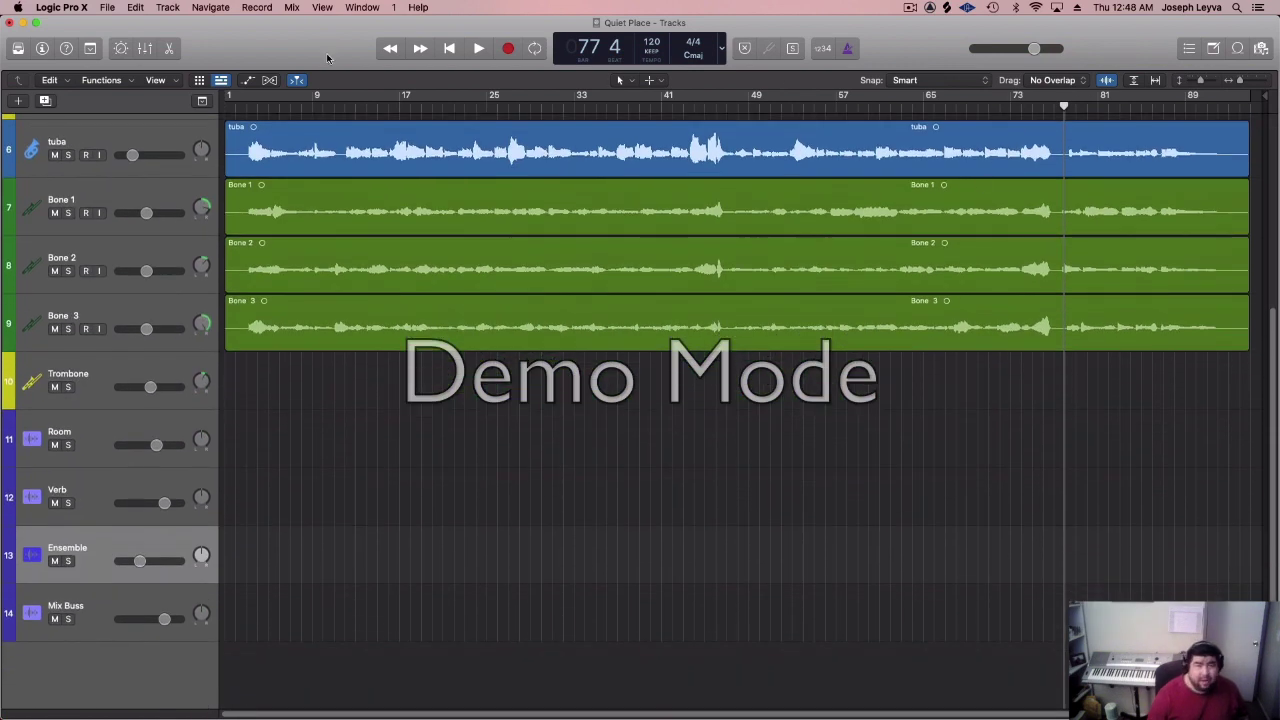
pyautogui.click(146, 49)
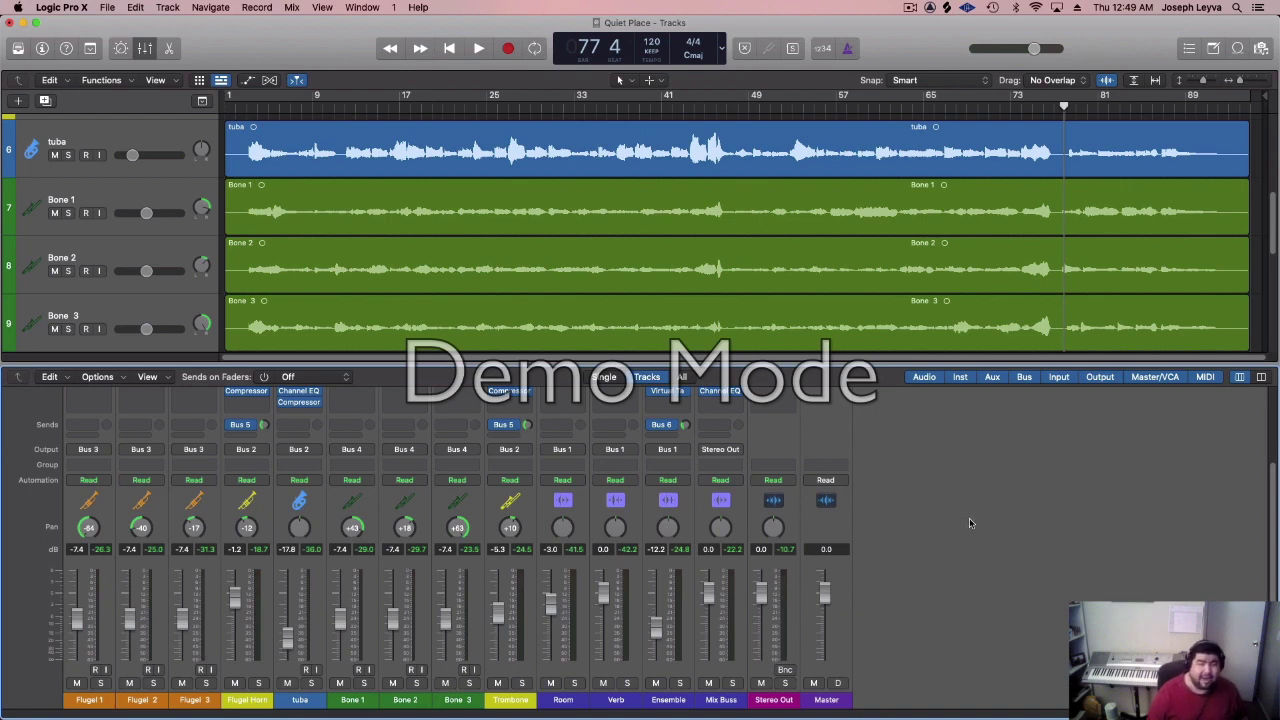
pyautogui.scroll(5, 969, 523)
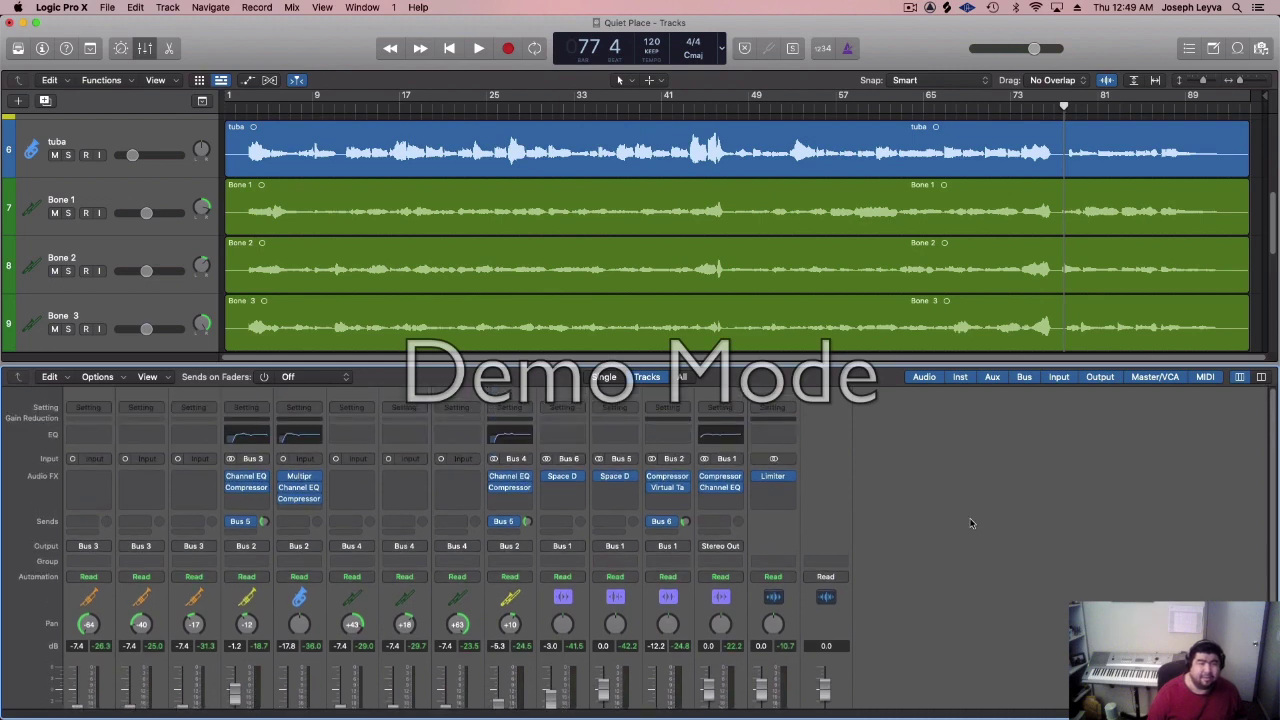
pyautogui.scroll(-3, 969, 523)
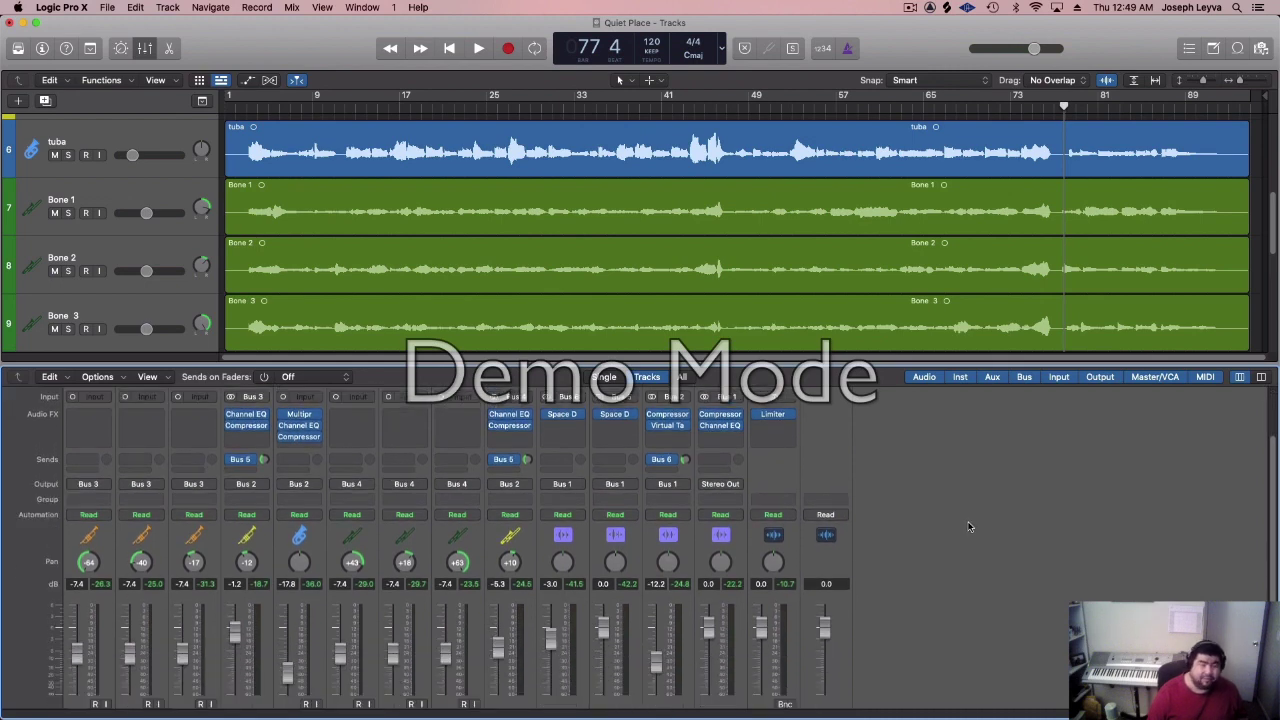